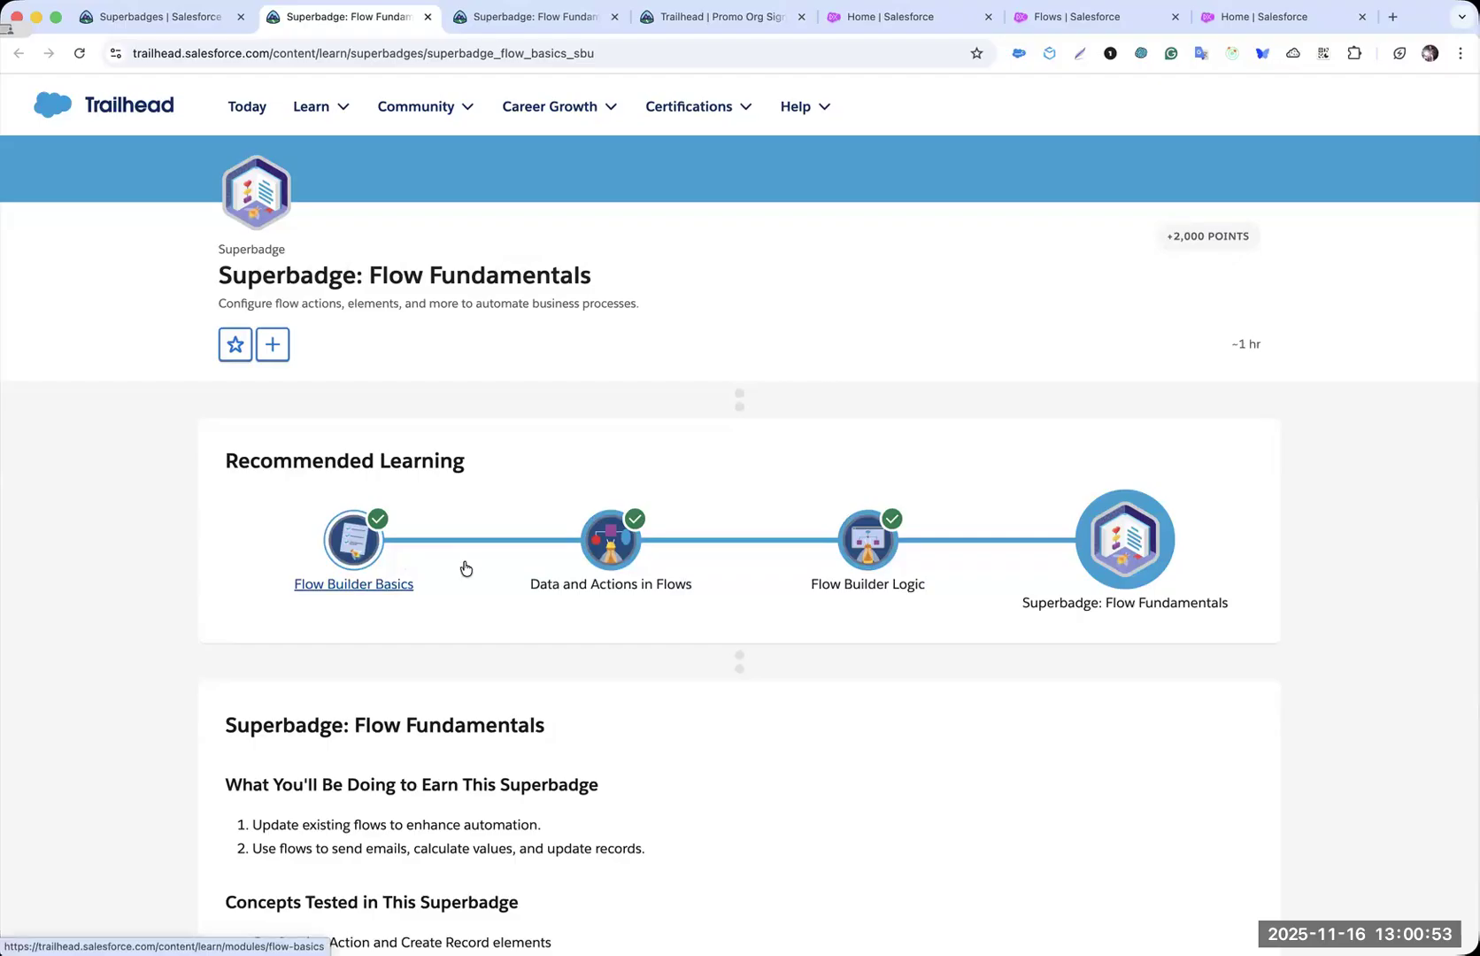
- Review the Flow Fundamentals superbadge's tested concepts and the prework for signing up for a special Developer Edition org
{"action": "scroll", "coordinate": [465, 568], "scroll_direction": "down", "scroll_amount": 3}
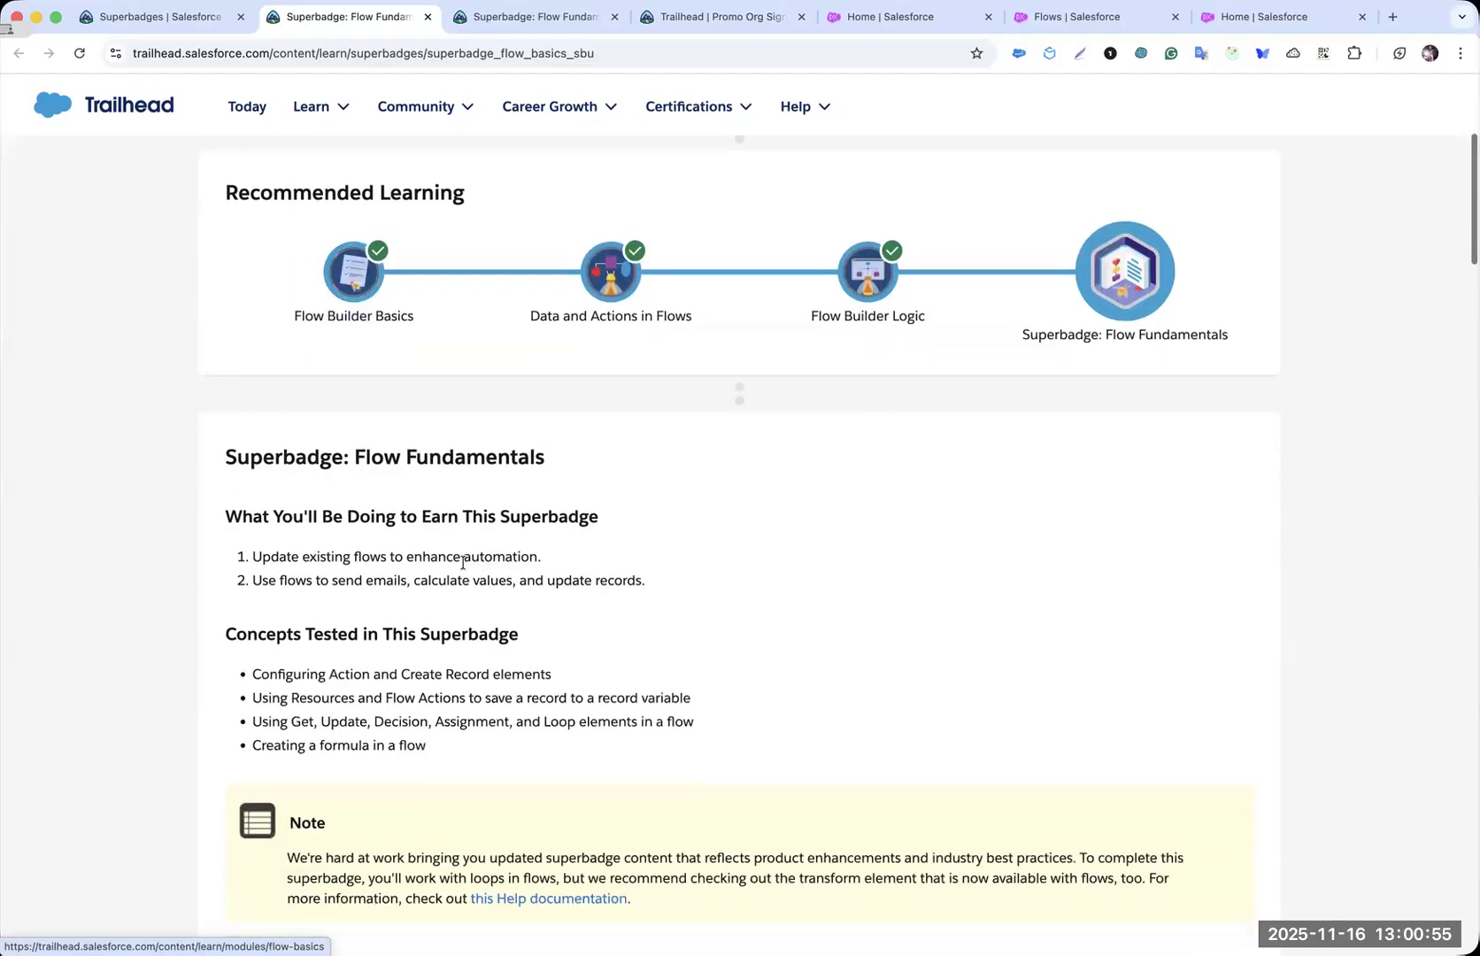
{"action": "scroll", "coordinate": [462, 563], "scroll_direction": "down", "scroll_amount": 3}
{"action": "scroll", "coordinate": [385, 339], "scroll_direction": "down", "scroll_amount": 2}
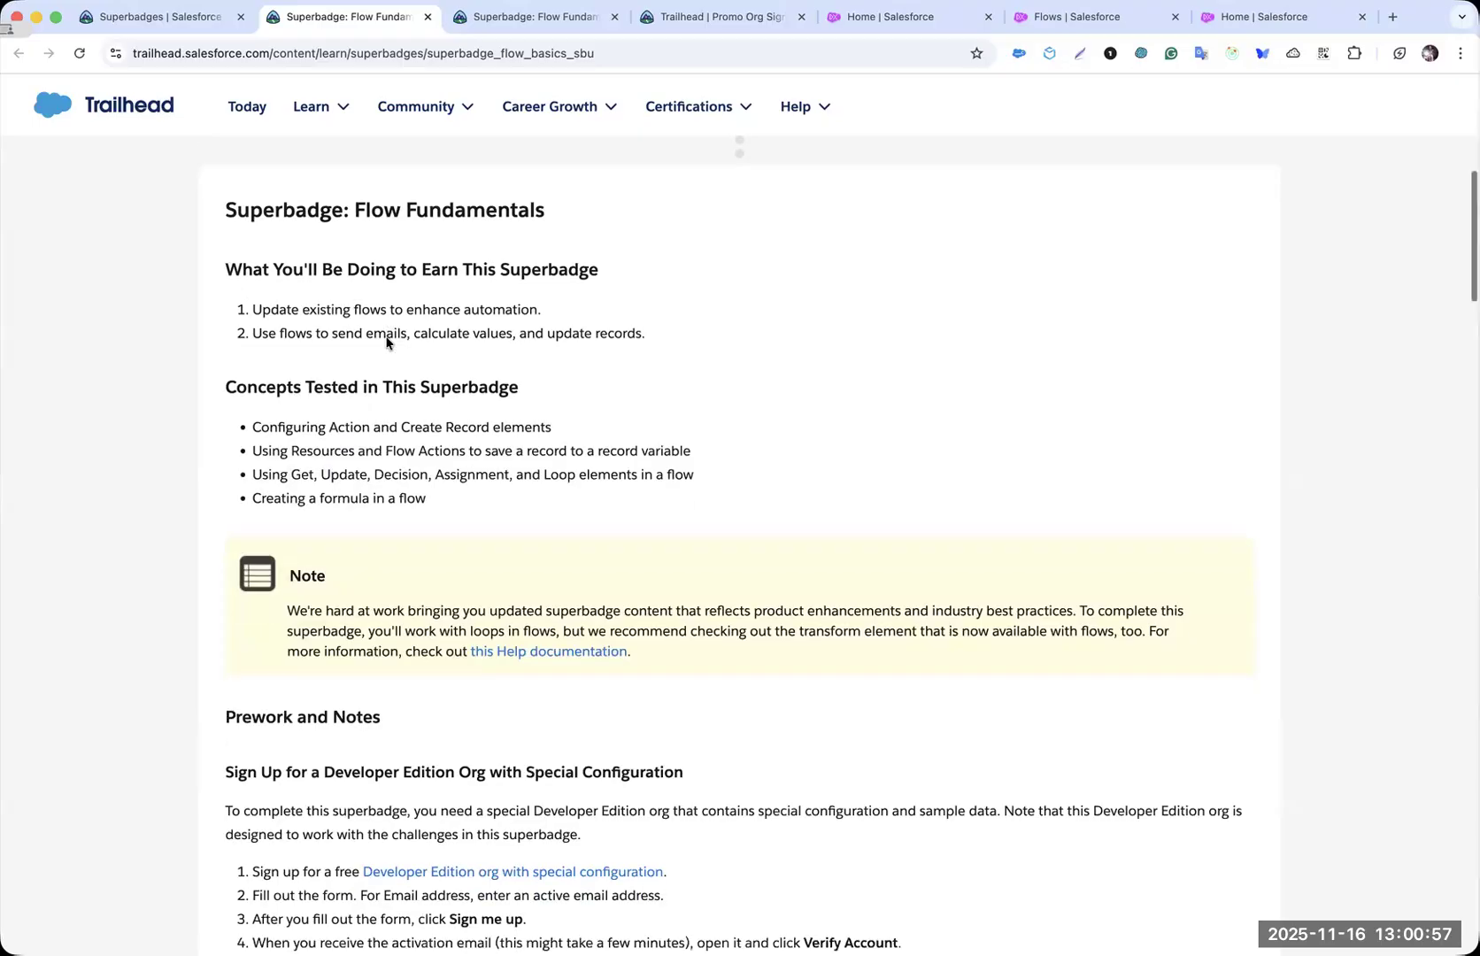
{"action": "left_click_drag", "start_coordinate": [253, 390], "coordinate": [447, 387]}
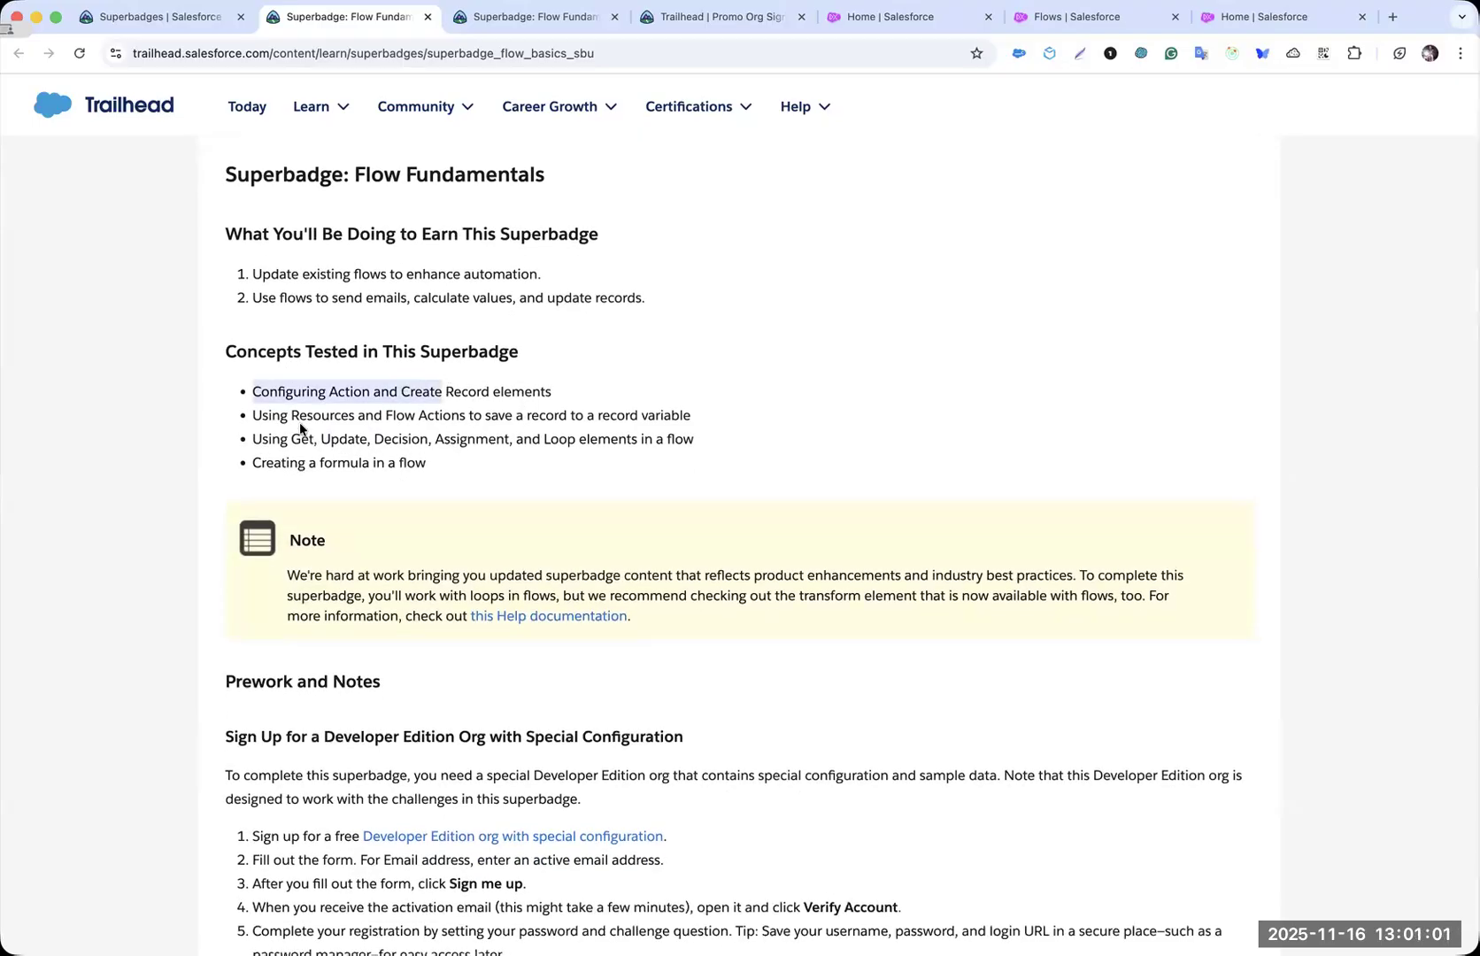
{"action": "scroll", "coordinate": [354, 414], "scroll_direction": "down", "scroll_amount": 1}
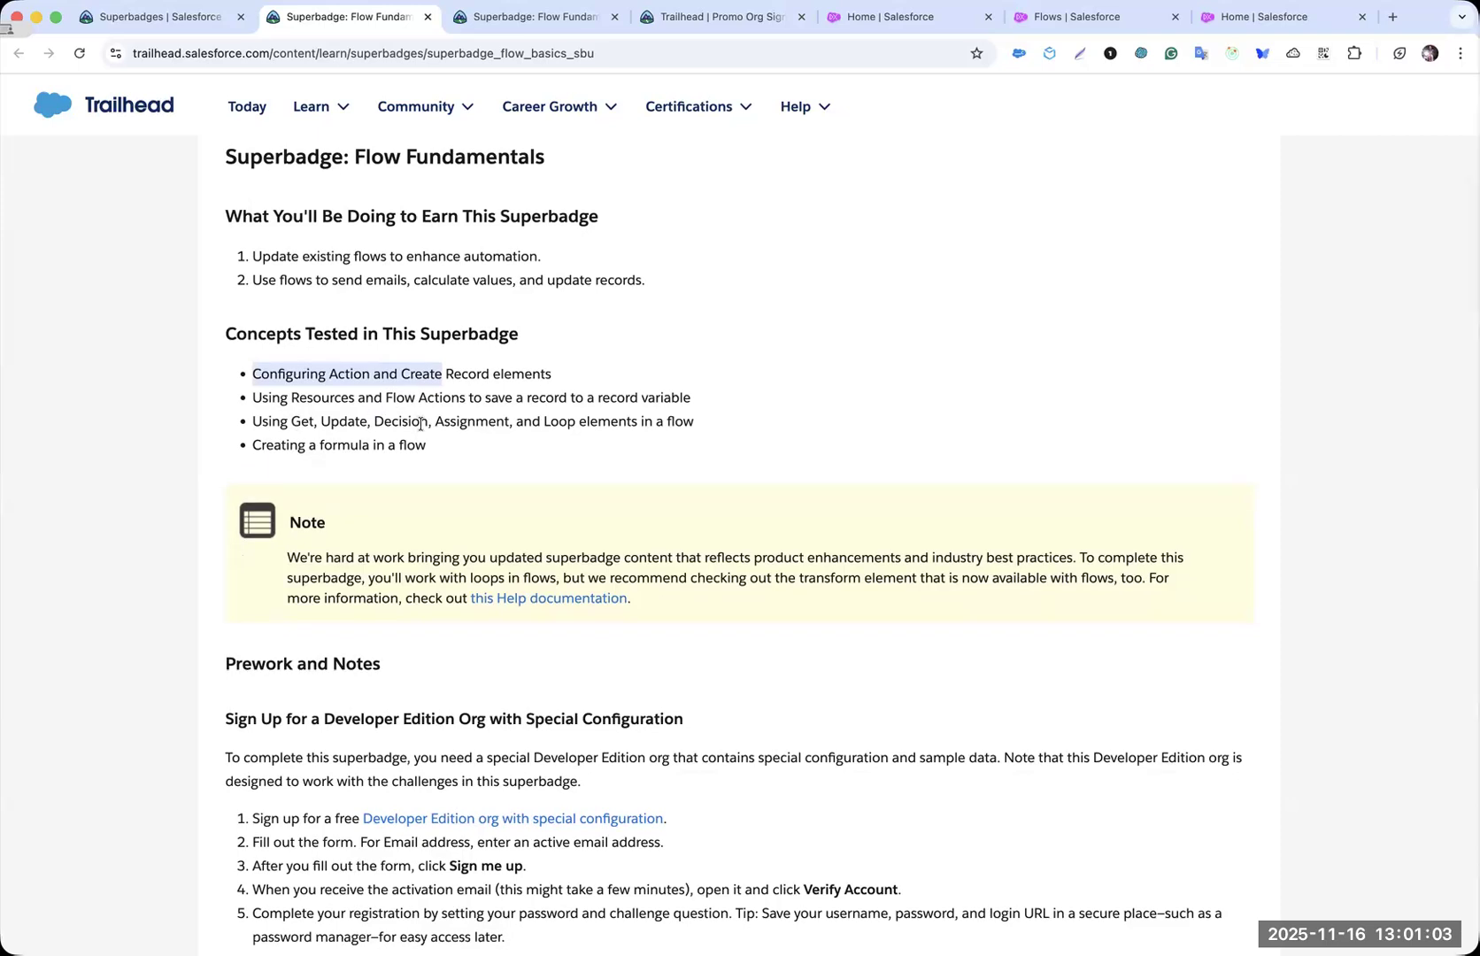
{"action": "scroll", "coordinate": [486, 440], "scroll_direction": "down", "scroll_amount": 2}
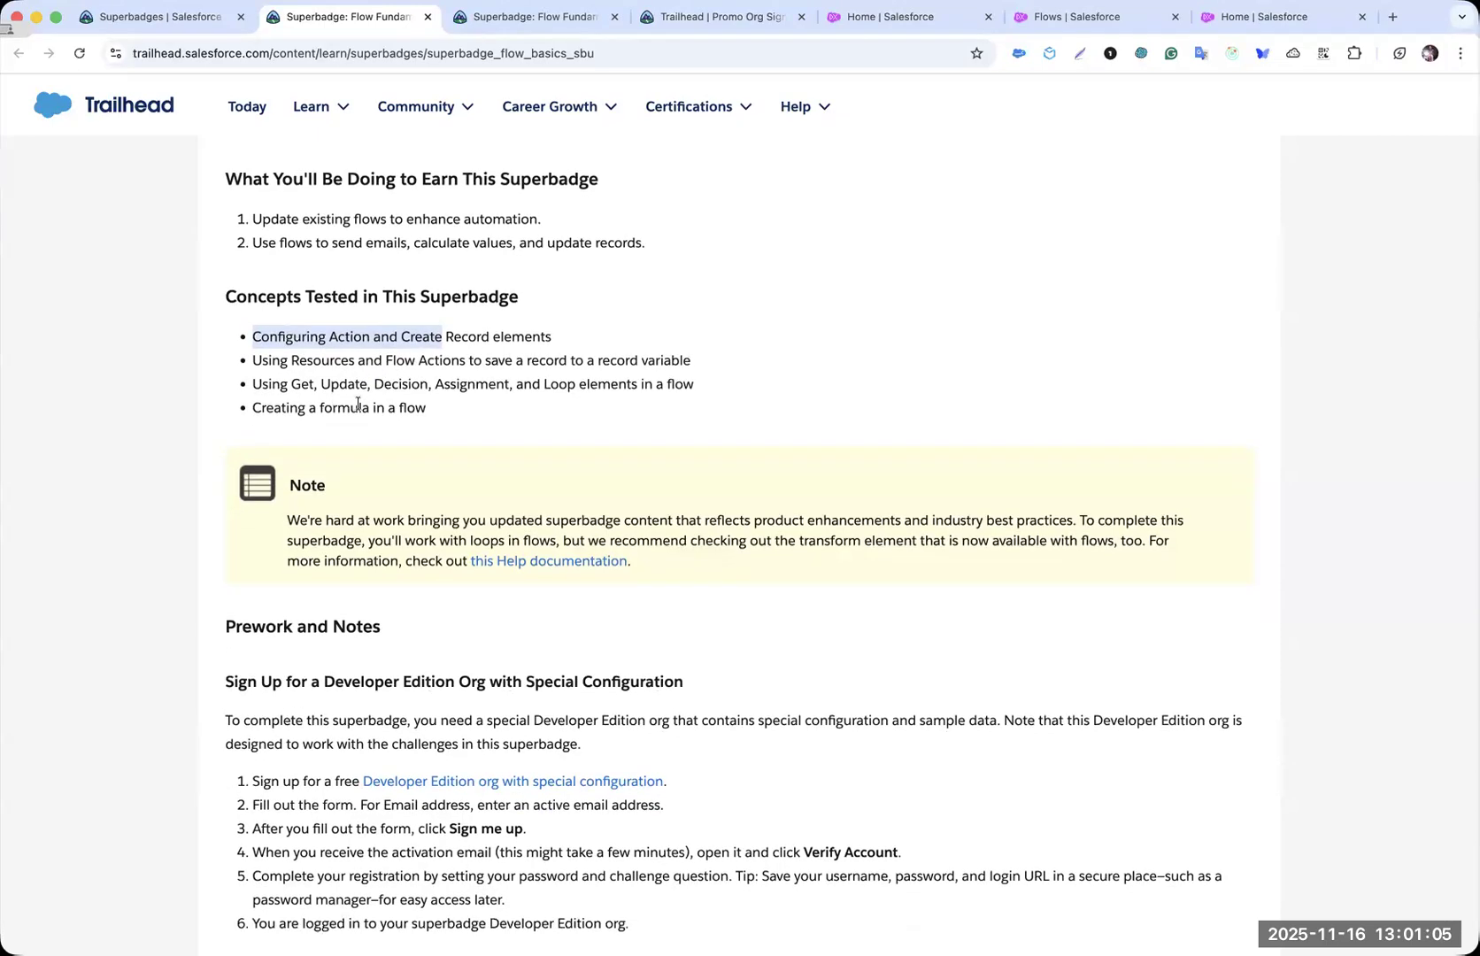
{"action": "scroll", "coordinate": [358, 404], "scroll_direction": "down", "scroll_amount": 10}
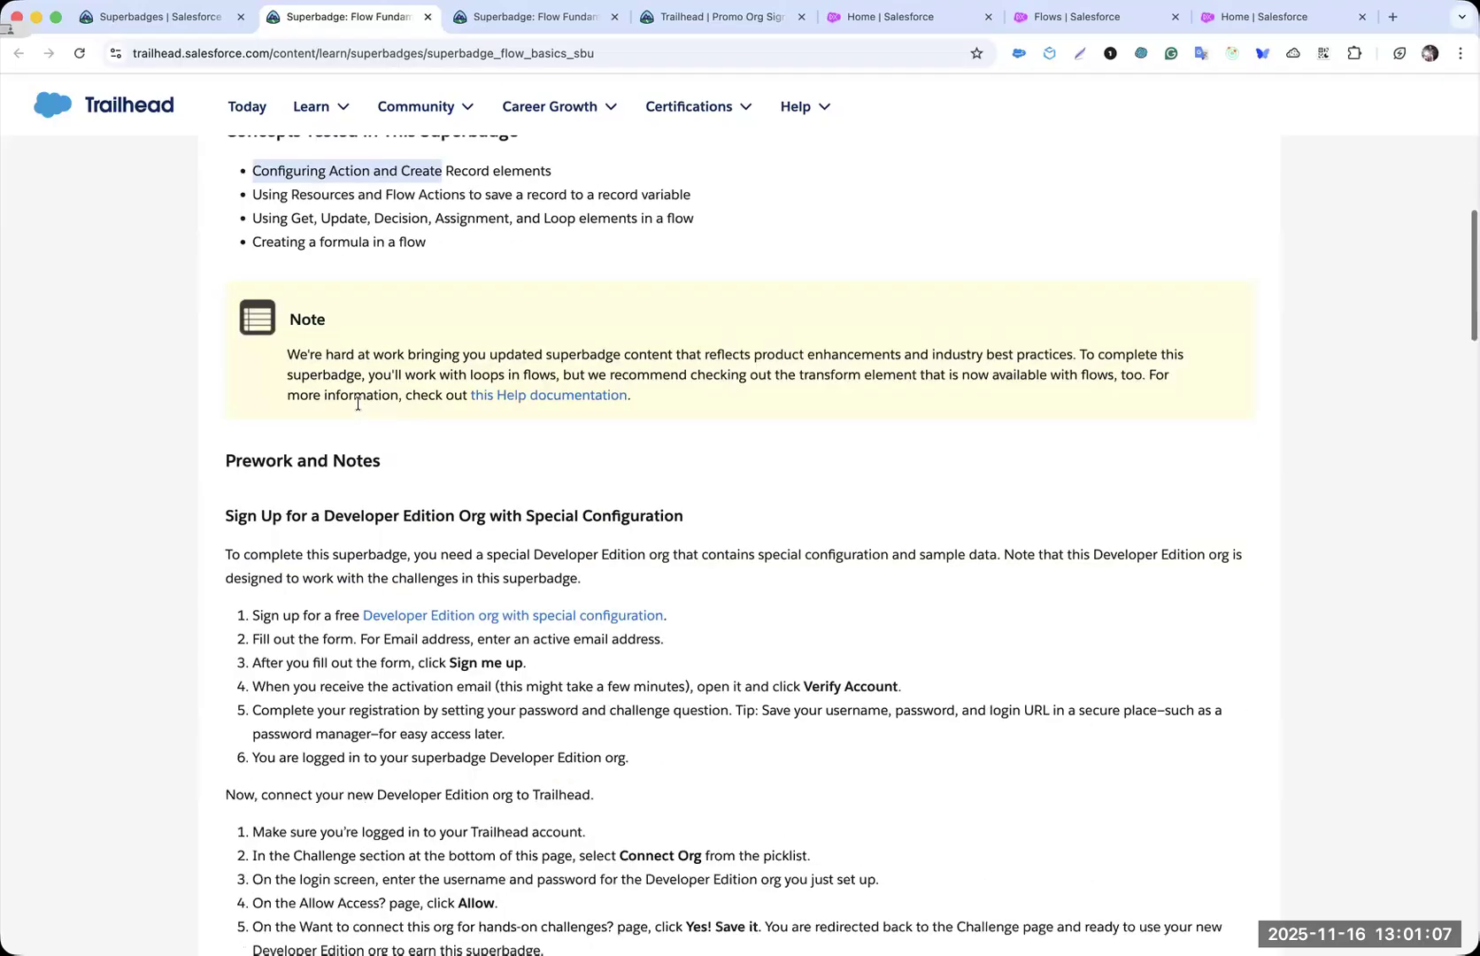
{"action": "scroll", "coordinate": [357, 407], "scroll_direction": "down", "scroll_amount": 1}
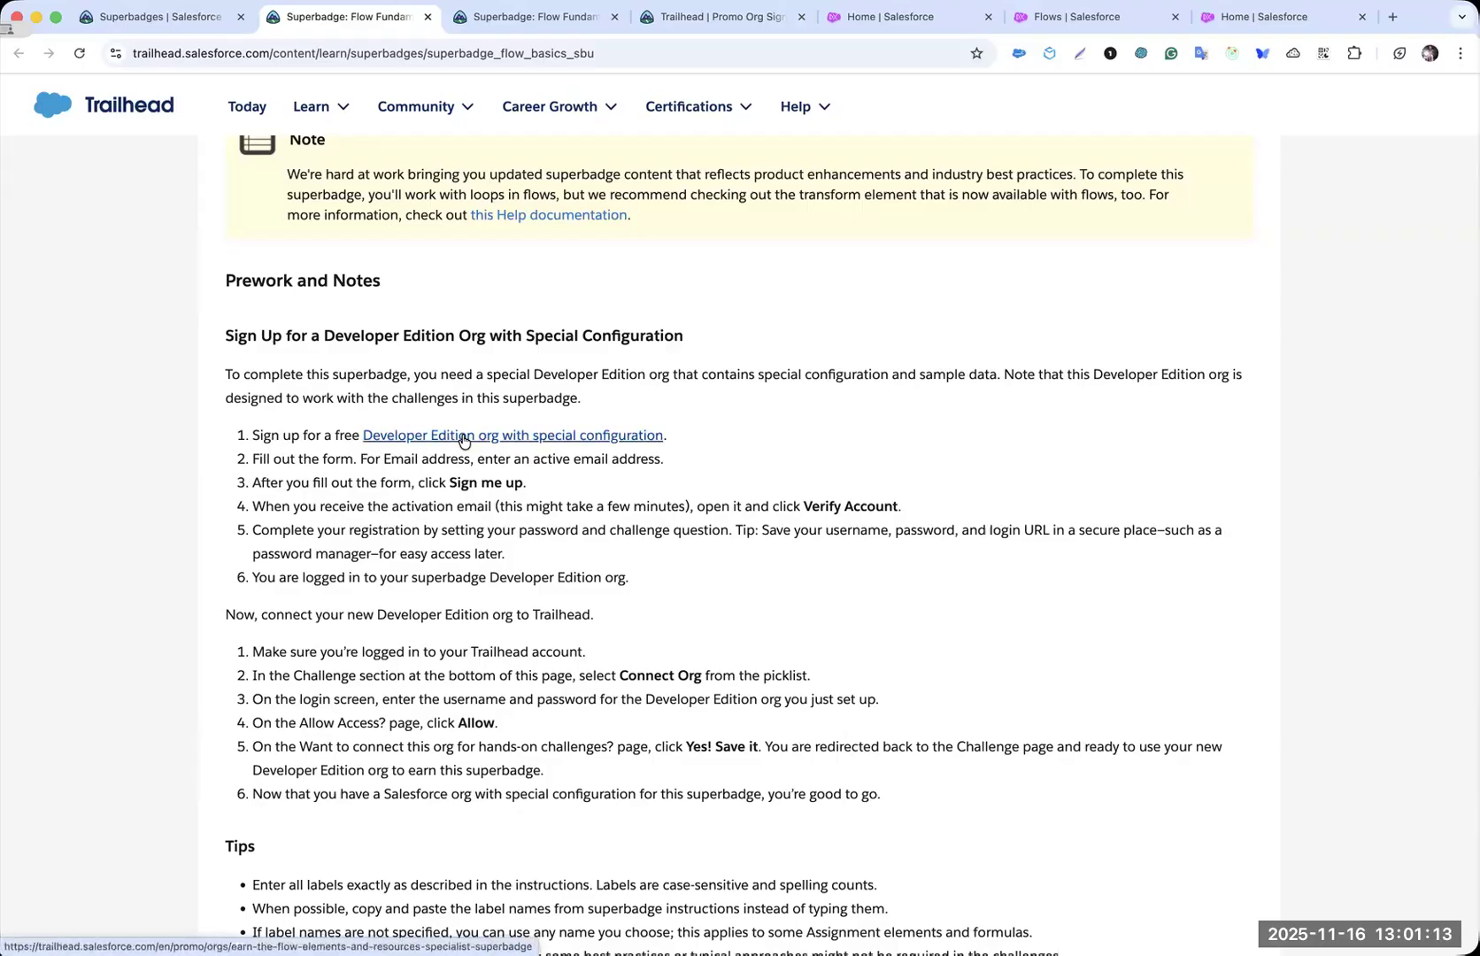
{"action": "scroll", "coordinate": [471, 413], "scroll_direction": "down", "scroll_amount": 1}
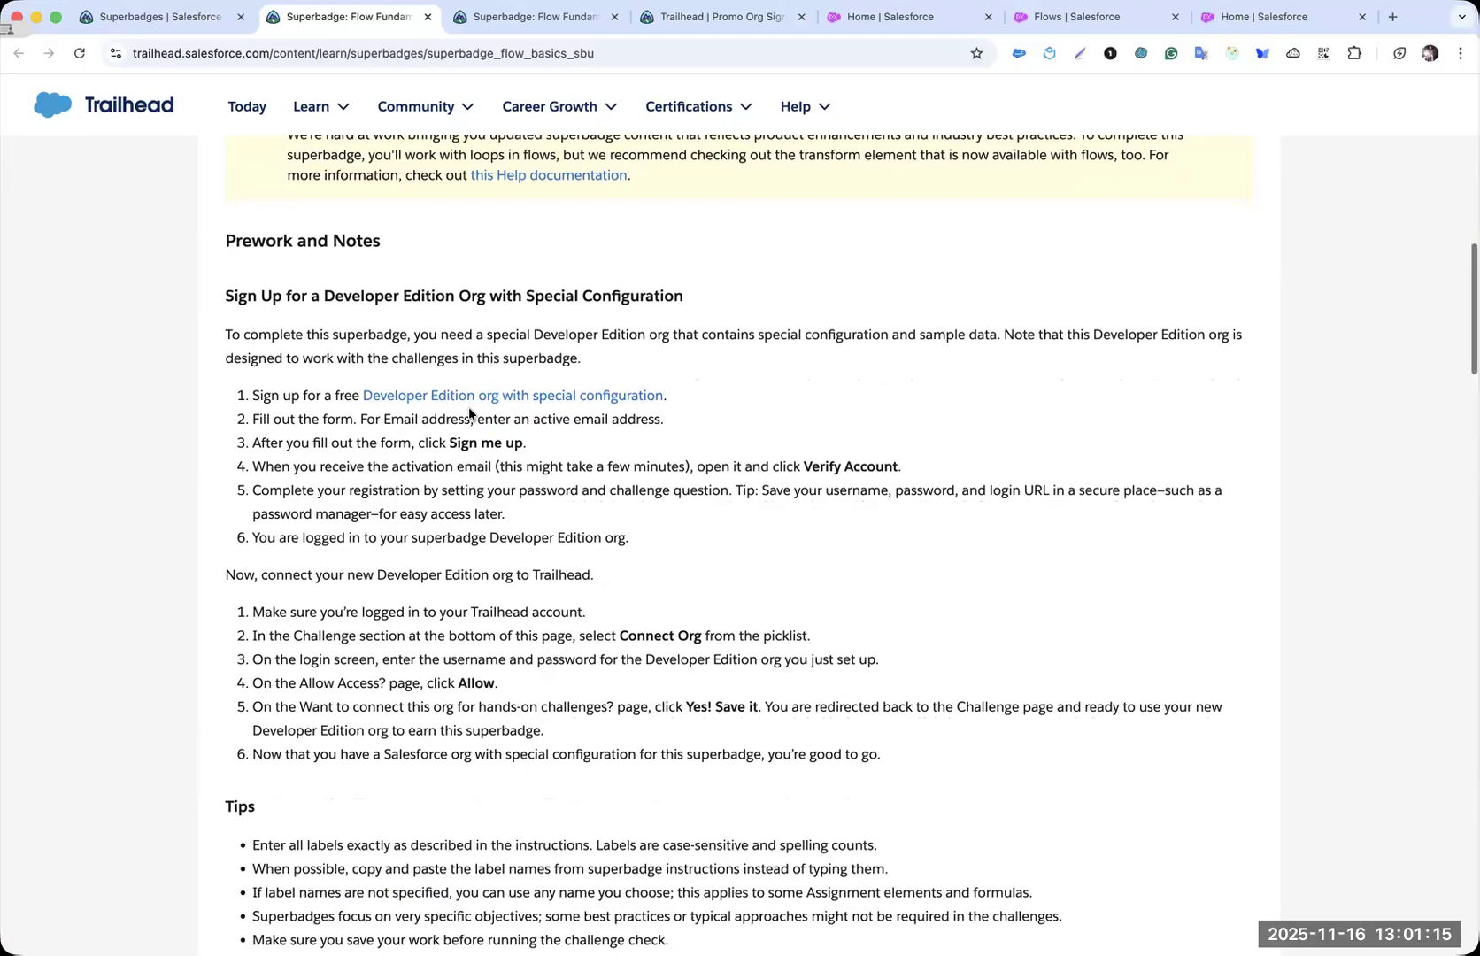
- View the special Developer Edition org sign-up form, and return to the prework instructions on connecting the org to Trailhead
{"action": "left_click", "coordinate": [492, 29]}
{"action": "left_click", "coordinate": [699, 16]}
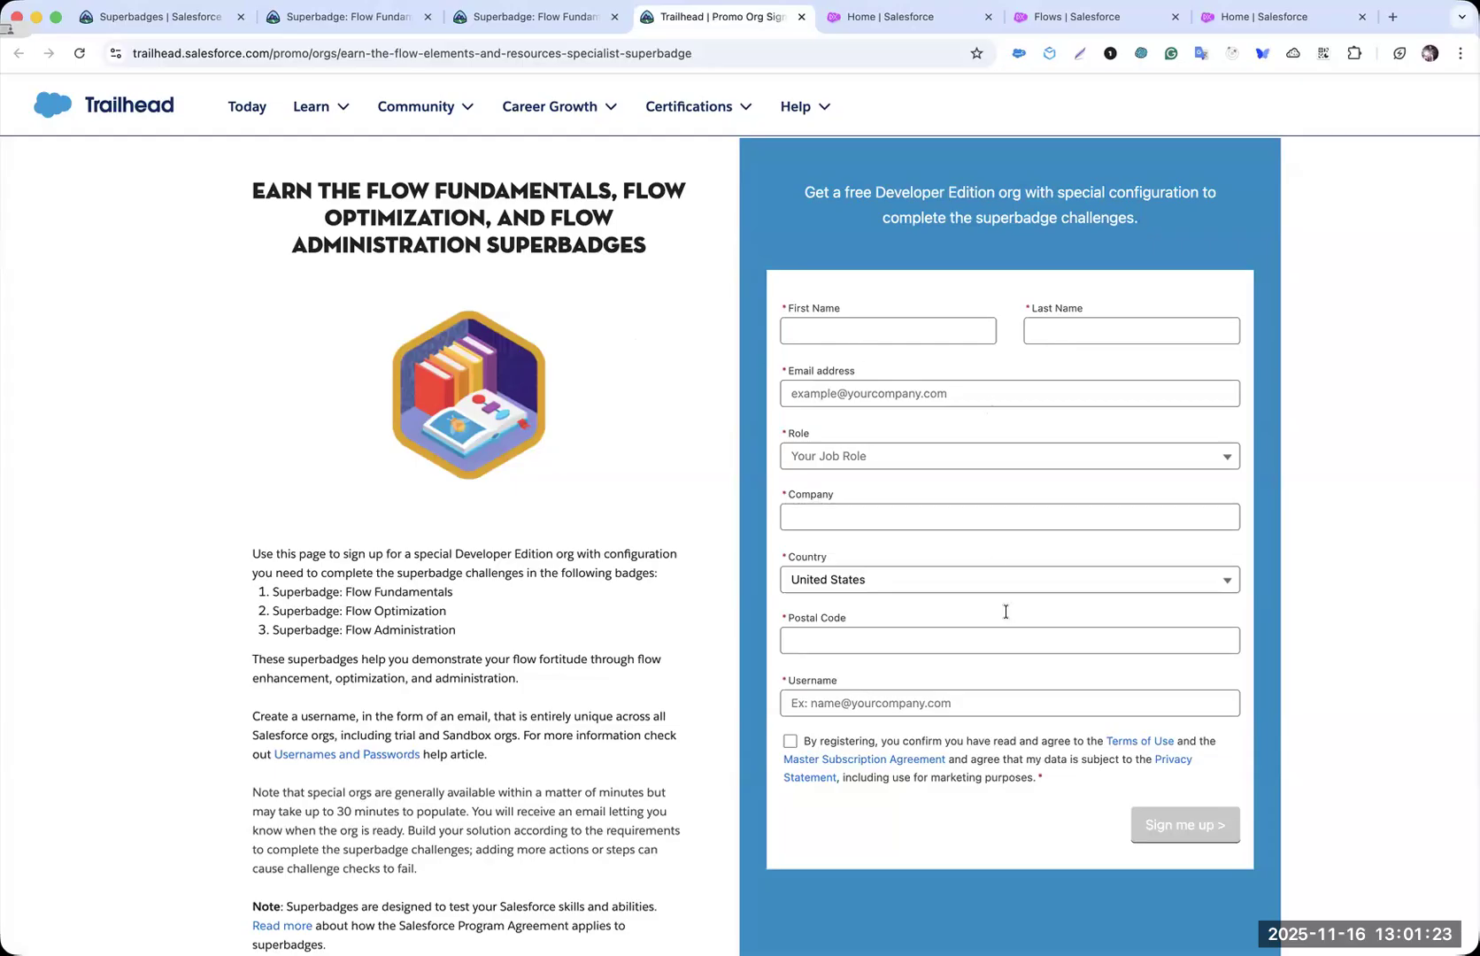
{"action": "left_click", "coordinate": [366, 19]}
{"action": "scroll", "coordinate": [268, 396], "scroll_direction": "down", "scroll_amount": 5}
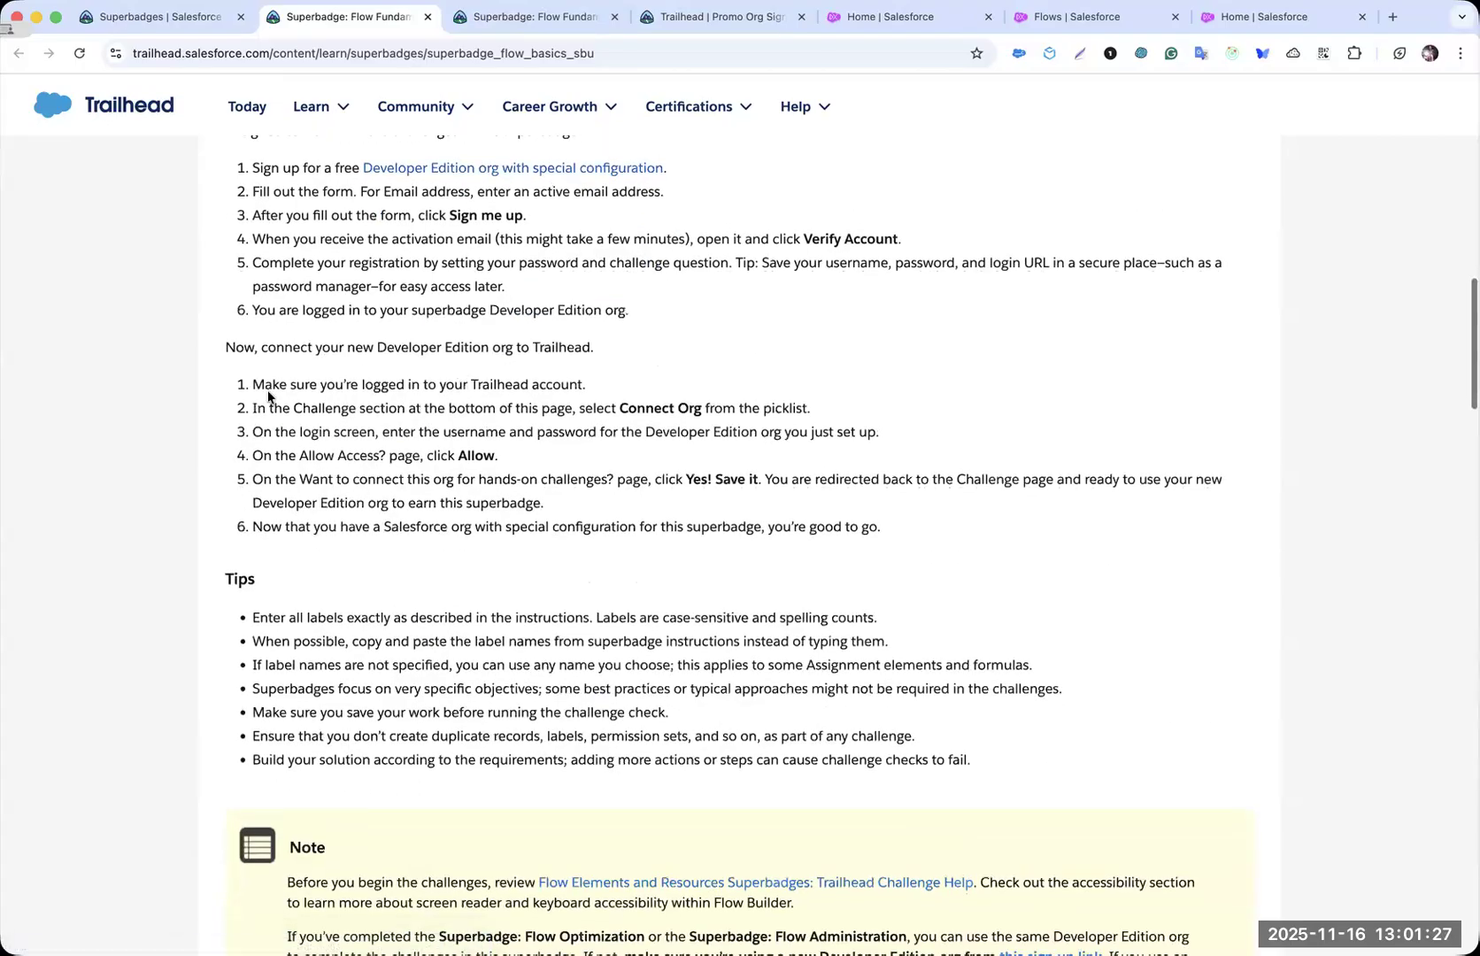
{"action": "left_click_drag", "start_coordinate": [619, 408], "coordinate": [702, 408]}
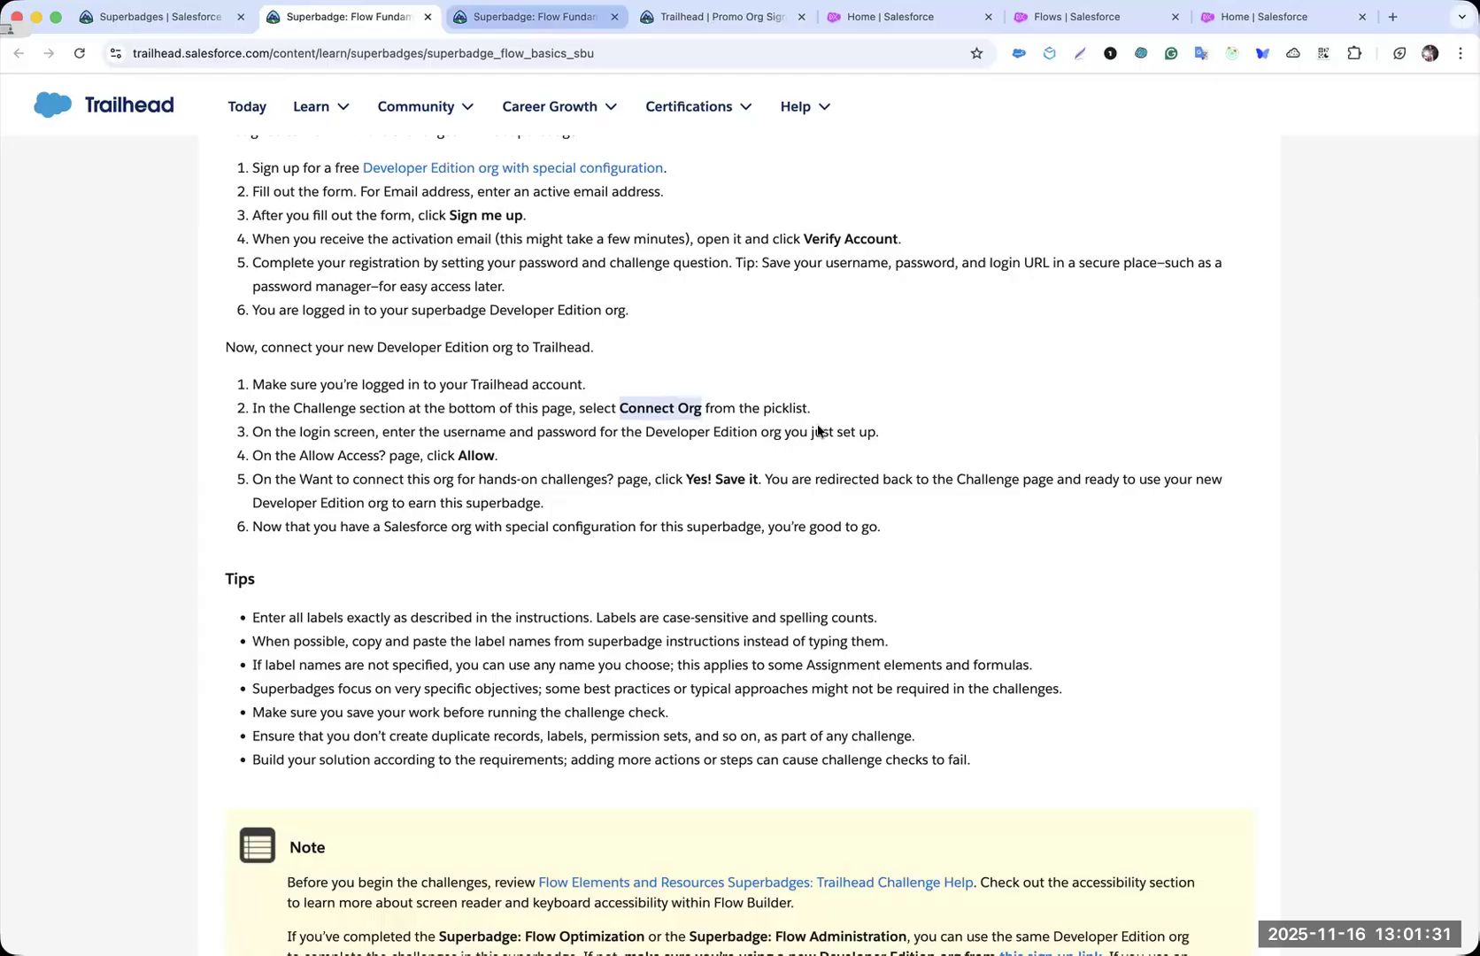
- Close the org sign-up form and the spare Setup home page, and return to the superbadge's challenge list
{"action": "left_click", "coordinate": [533, 20]}
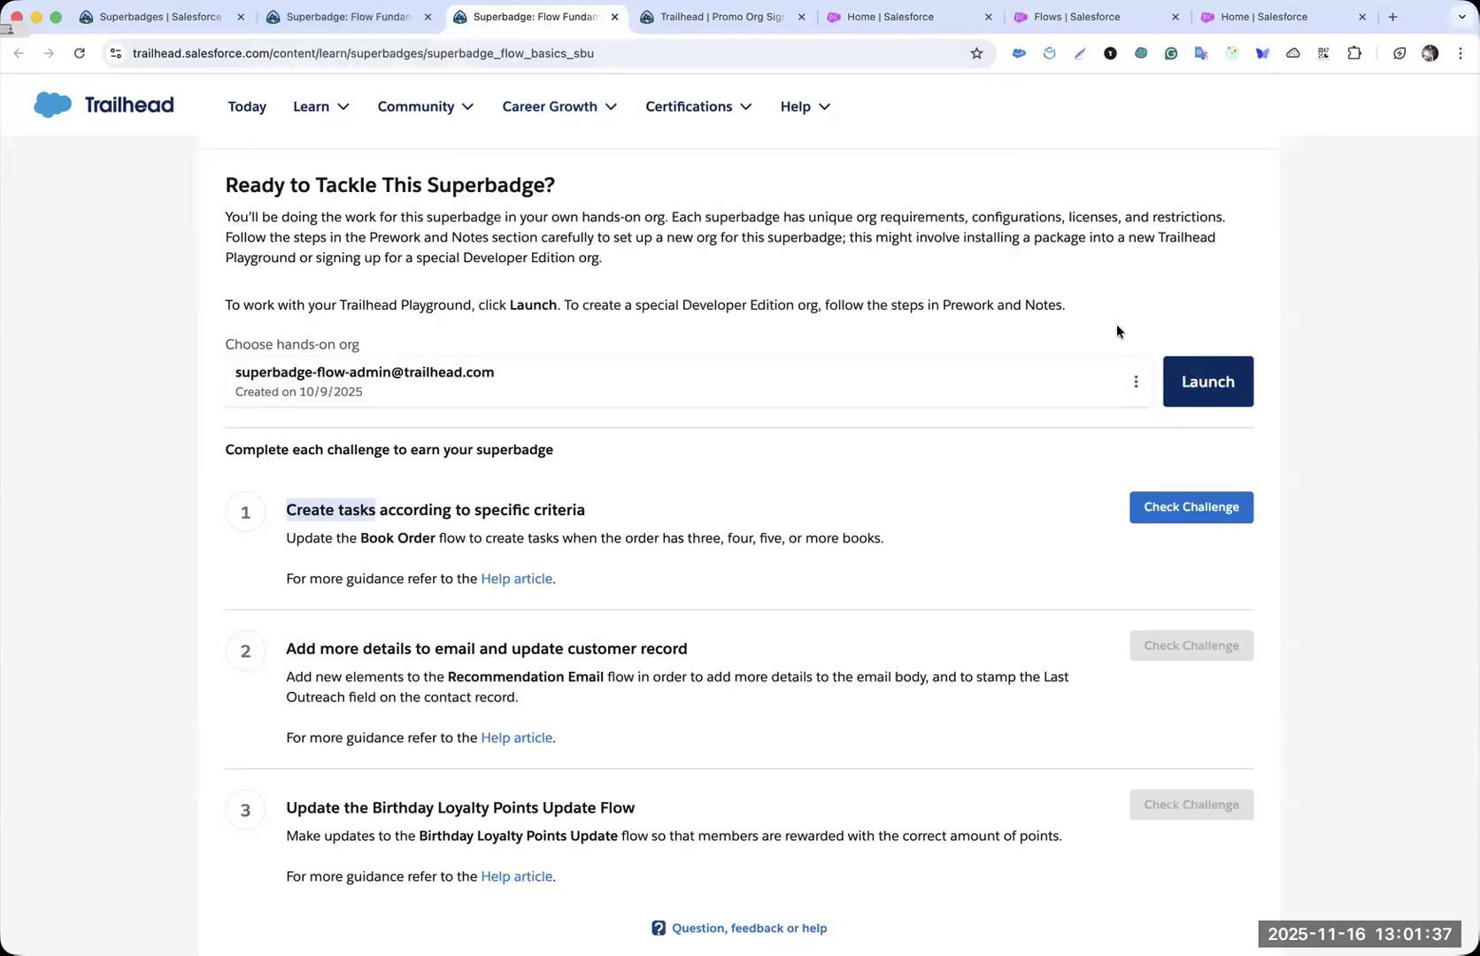
{"action": "left_click", "coordinate": [801, 16]}
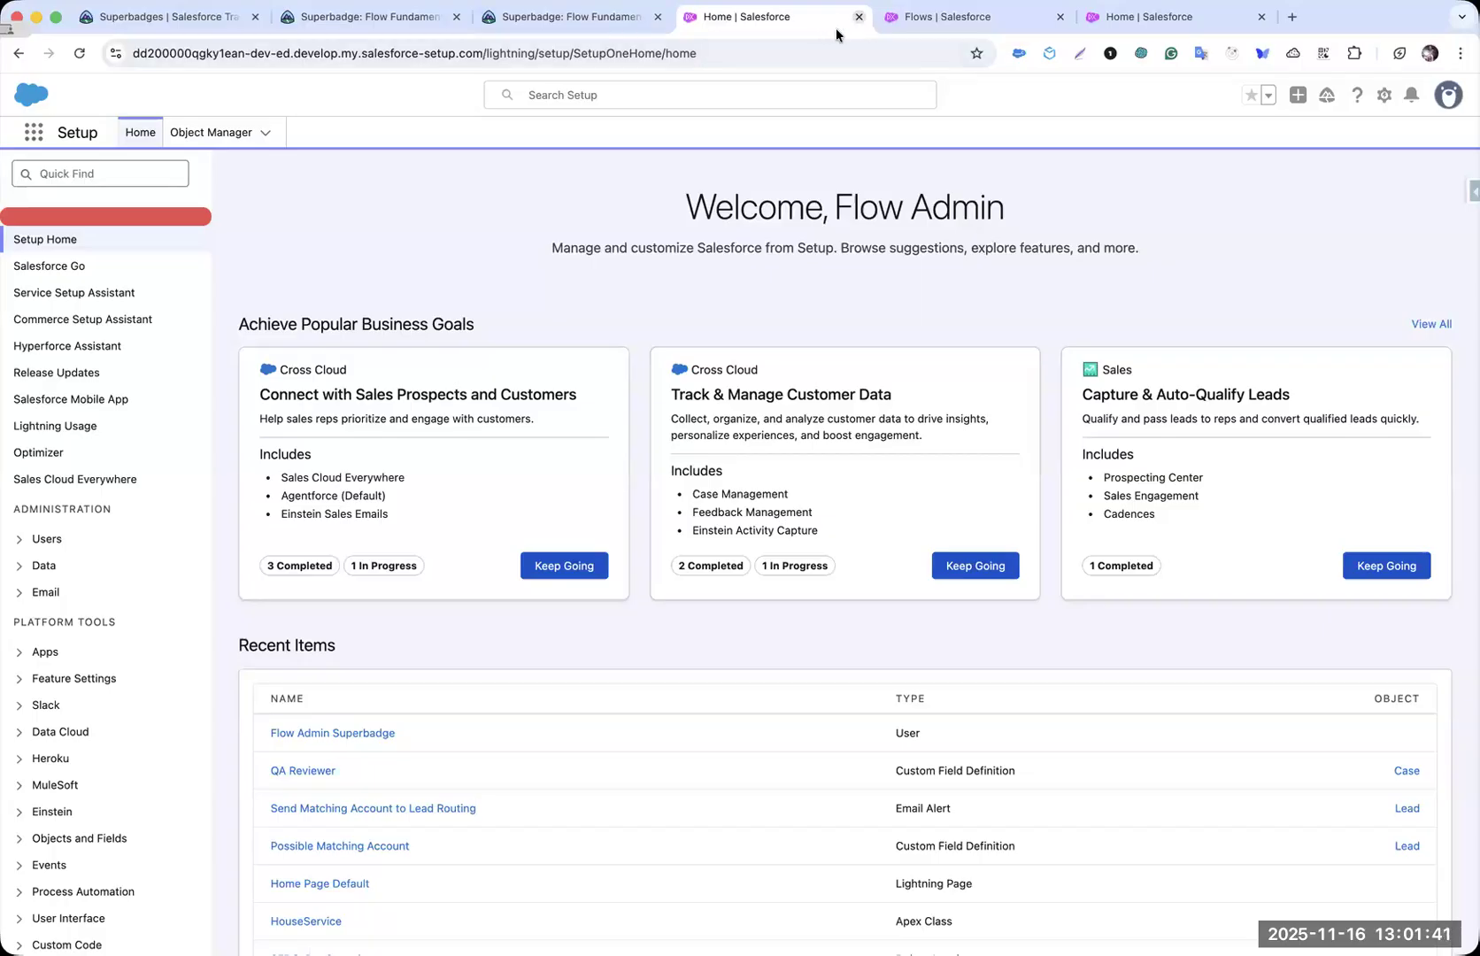
{"action": "key", "text": "super+w"}
{"action": "left_click", "coordinate": [607, 24]}
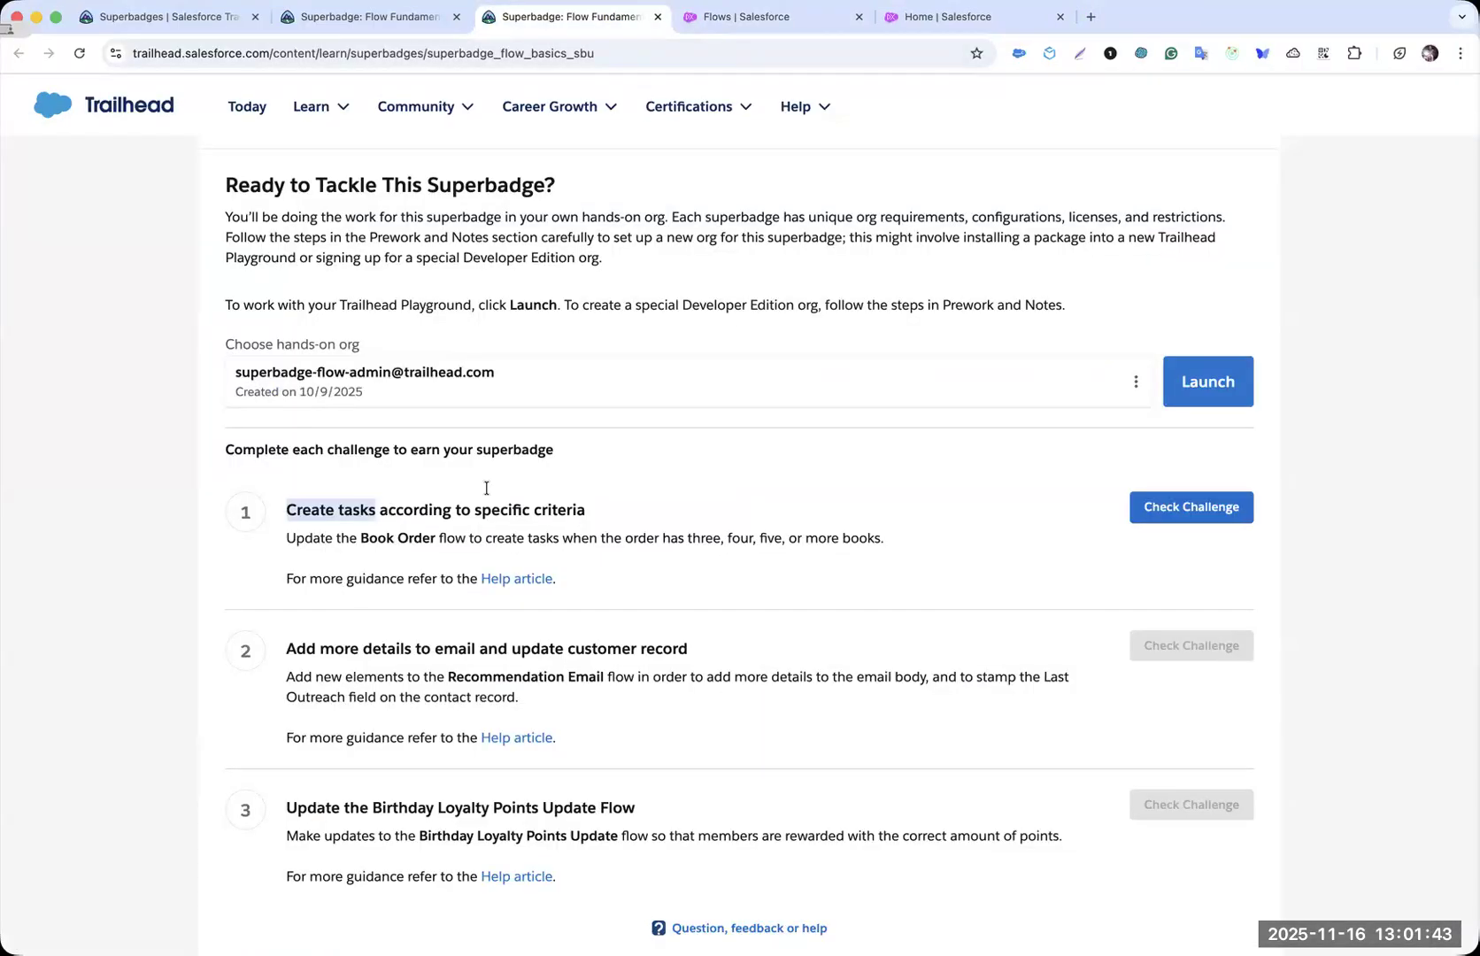
- Find the requirements for the first challenge by searching the superbadge page for "Create tasks" and "Book Order"
{"action": "left_click_drag", "start_coordinate": [315, 512], "coordinate": [348, 511]}
{"action": "key", "text": "super+f"}
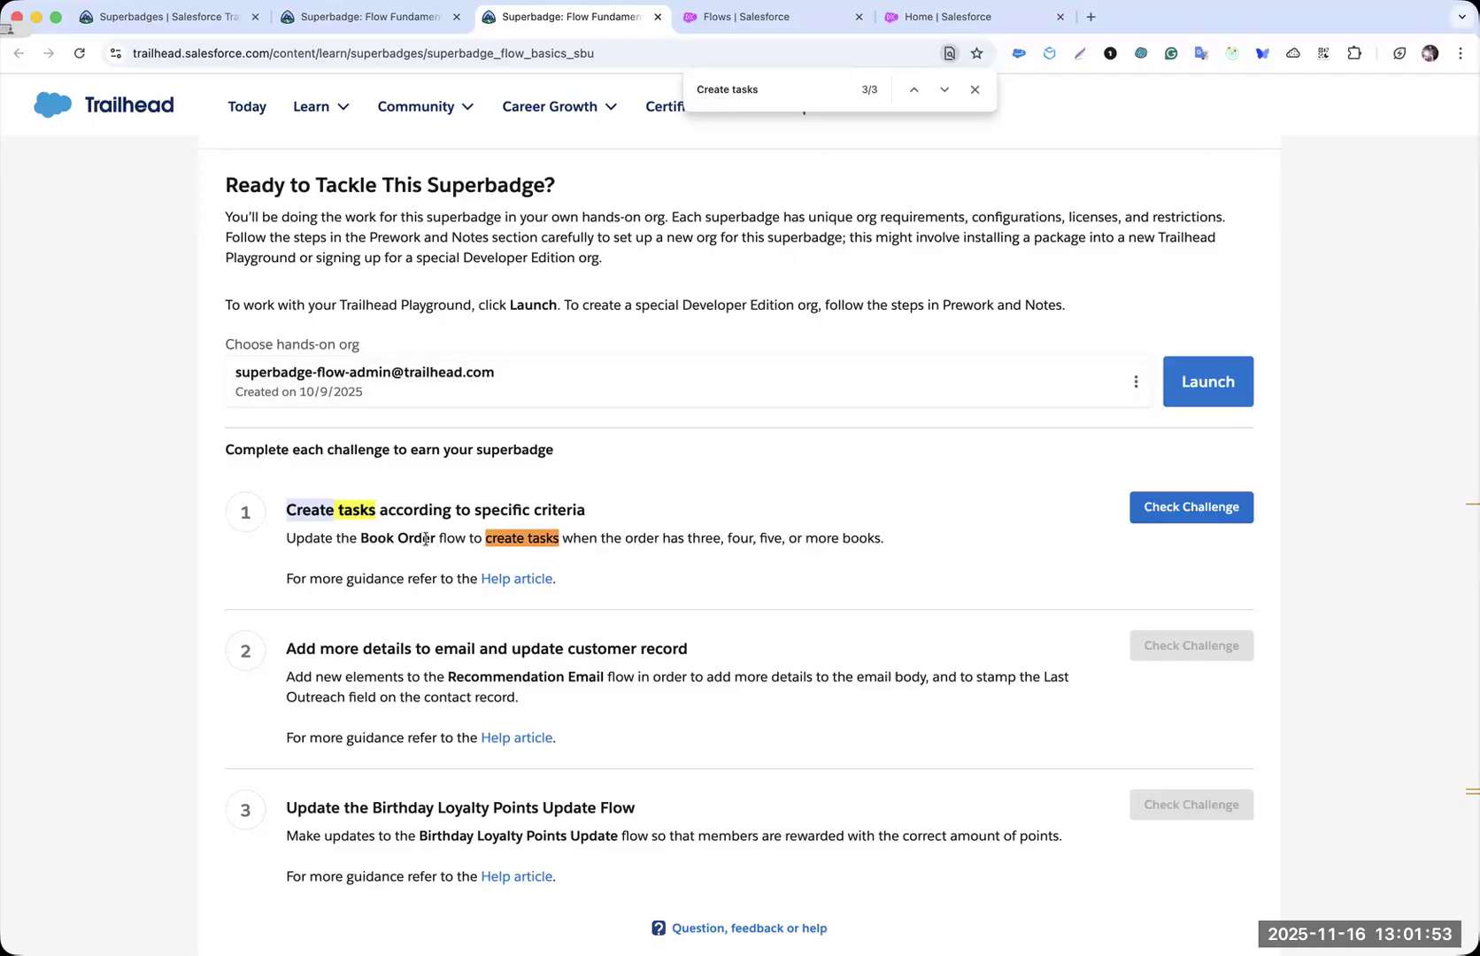
{"action": "left_click_drag", "start_coordinate": [364, 539], "coordinate": [413, 540]}
{"action": "key", "text": "super+c"}
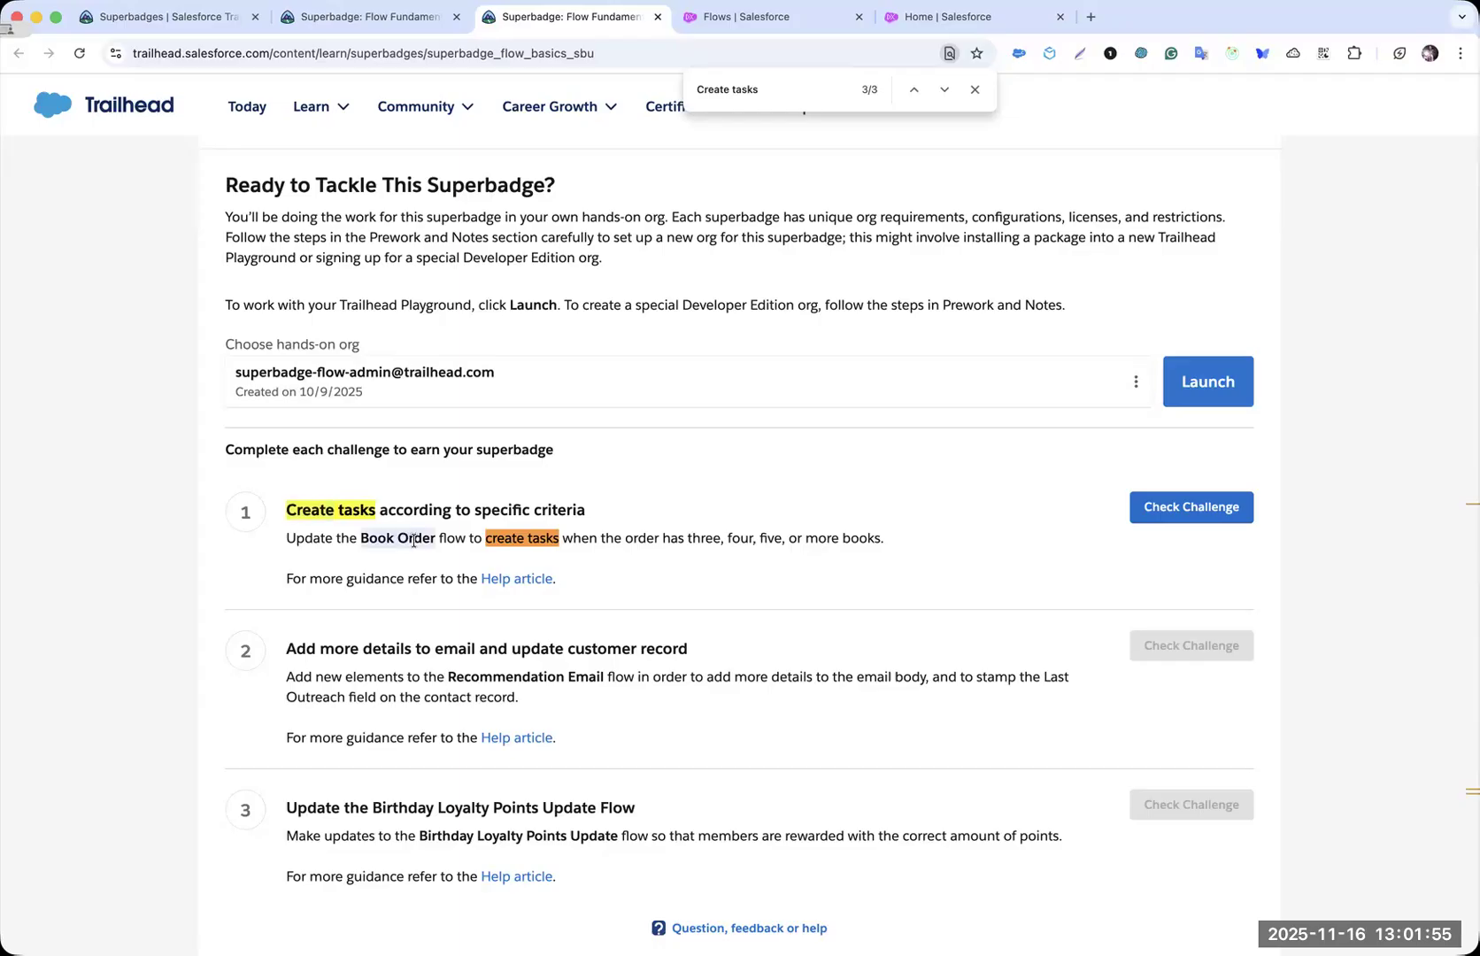
{"action": "key", "text": "super+f"}
{"action": "key", "text": "super+v"}
{"action": "key", "text": "Return"}
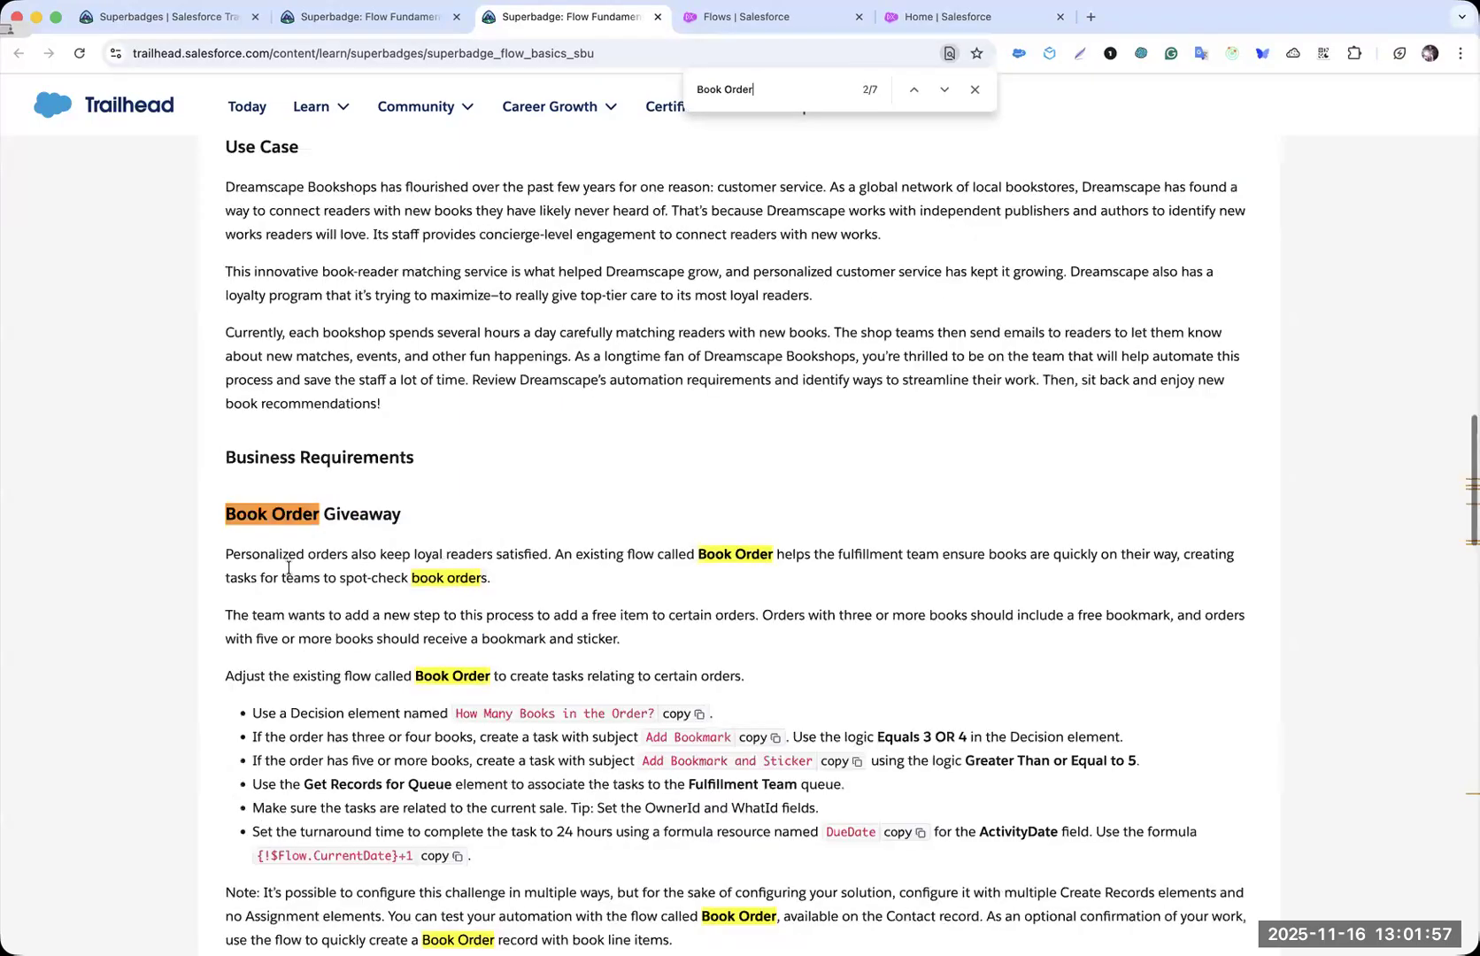
- Read the Book Order Giveaway requirements on the Decision element, task subjects, Fulfillment Team queue, task relation fields and DueDate formula
{"action": "scroll", "coordinate": [409, 422], "scroll_direction": "down", "scroll_amount": 1}
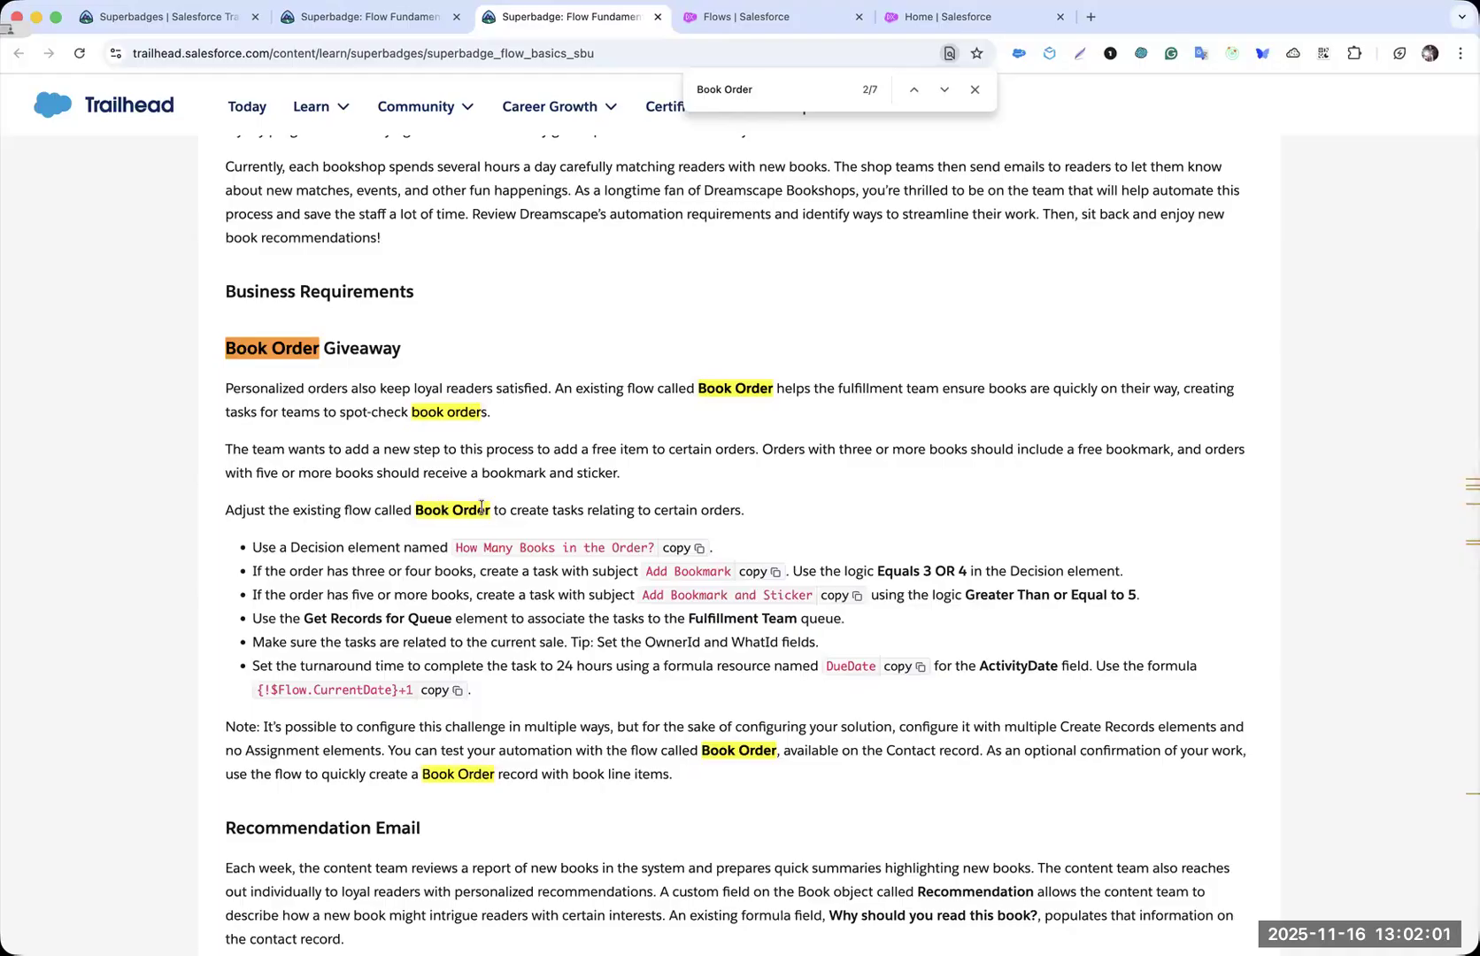
{"action": "scroll", "coordinate": [543, 554], "scroll_direction": "down", "scroll_amount": 1}
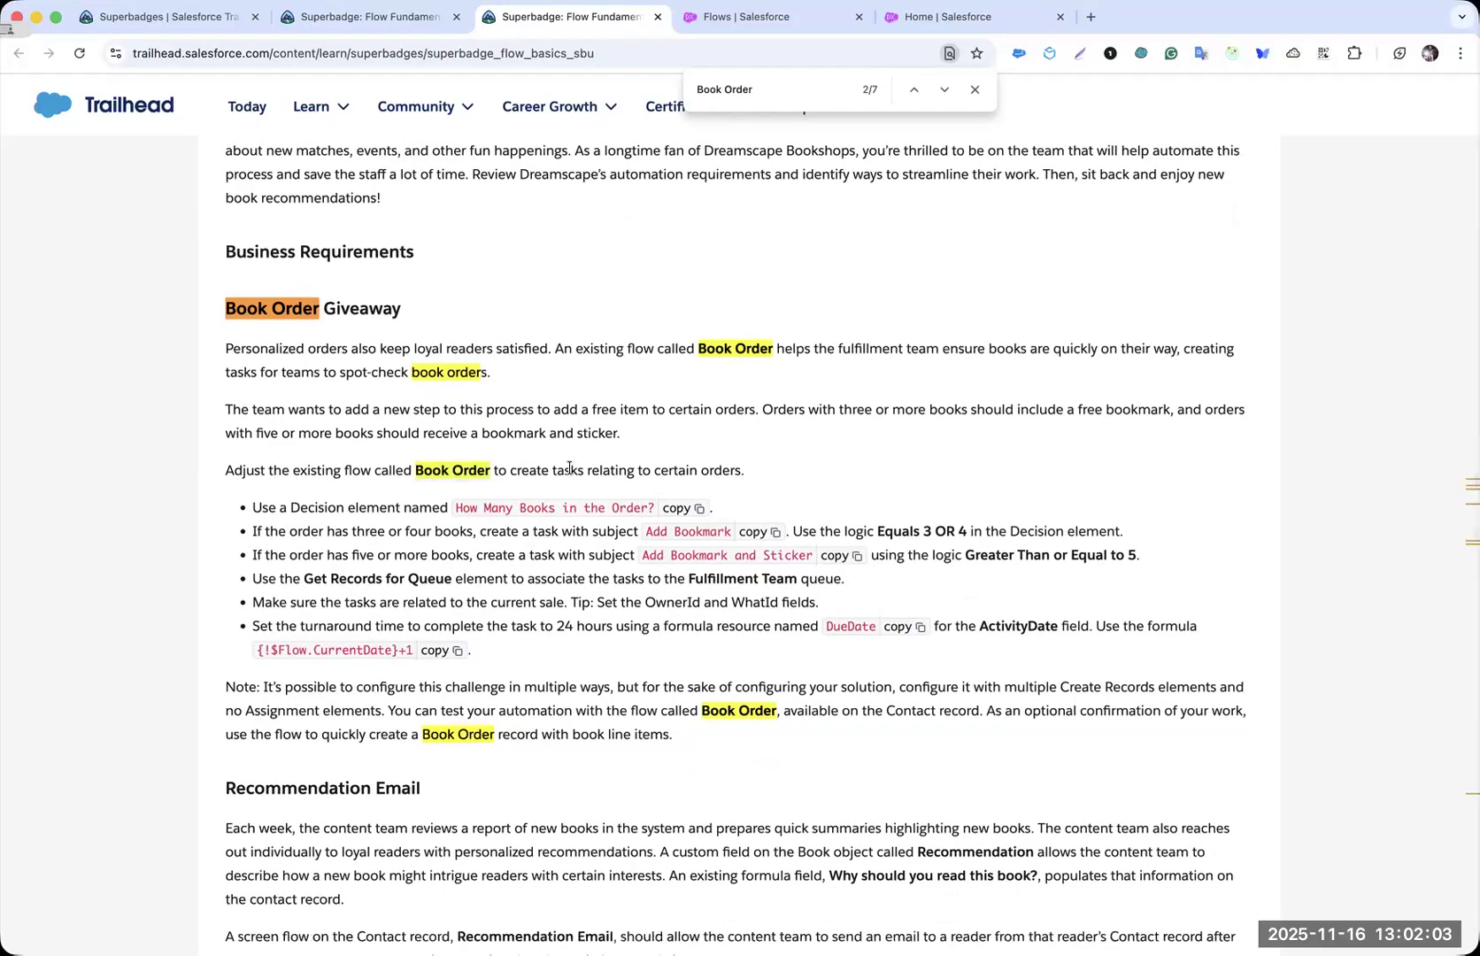
{"action": "scroll", "coordinate": [548, 403], "scroll_direction": "down", "scroll_amount": 2}
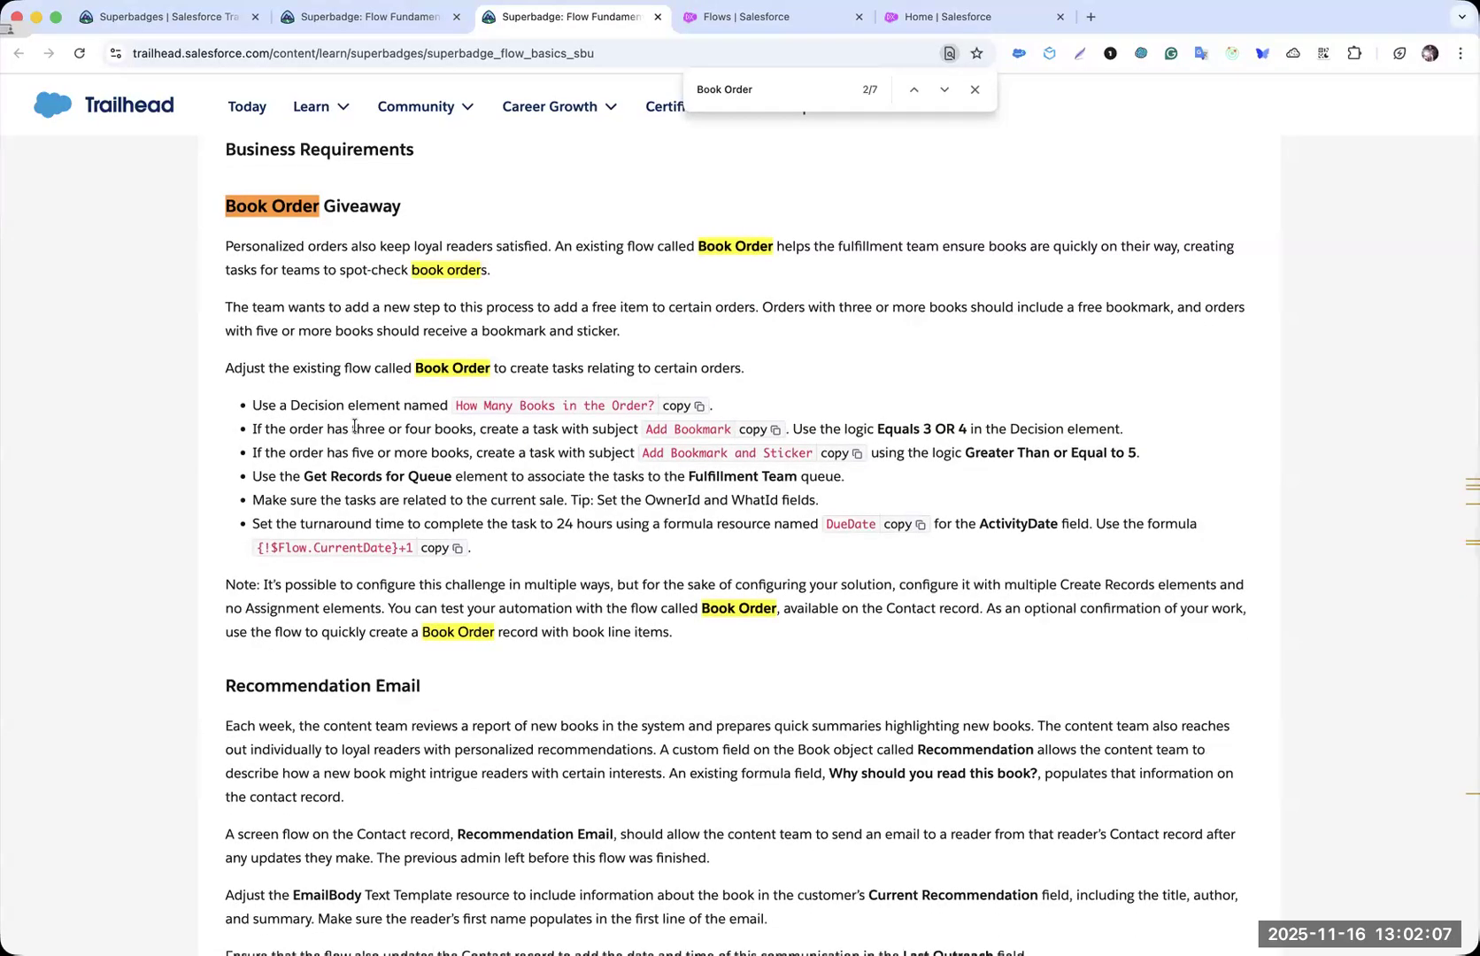
{"action": "left_click_drag", "start_coordinate": [326, 453], "coordinate": [427, 453]}
{"action": "scroll", "coordinate": [660, 374], "scroll_direction": "down", "scroll_amount": 1}
{"action": "left_click", "coordinate": [660, 373]}
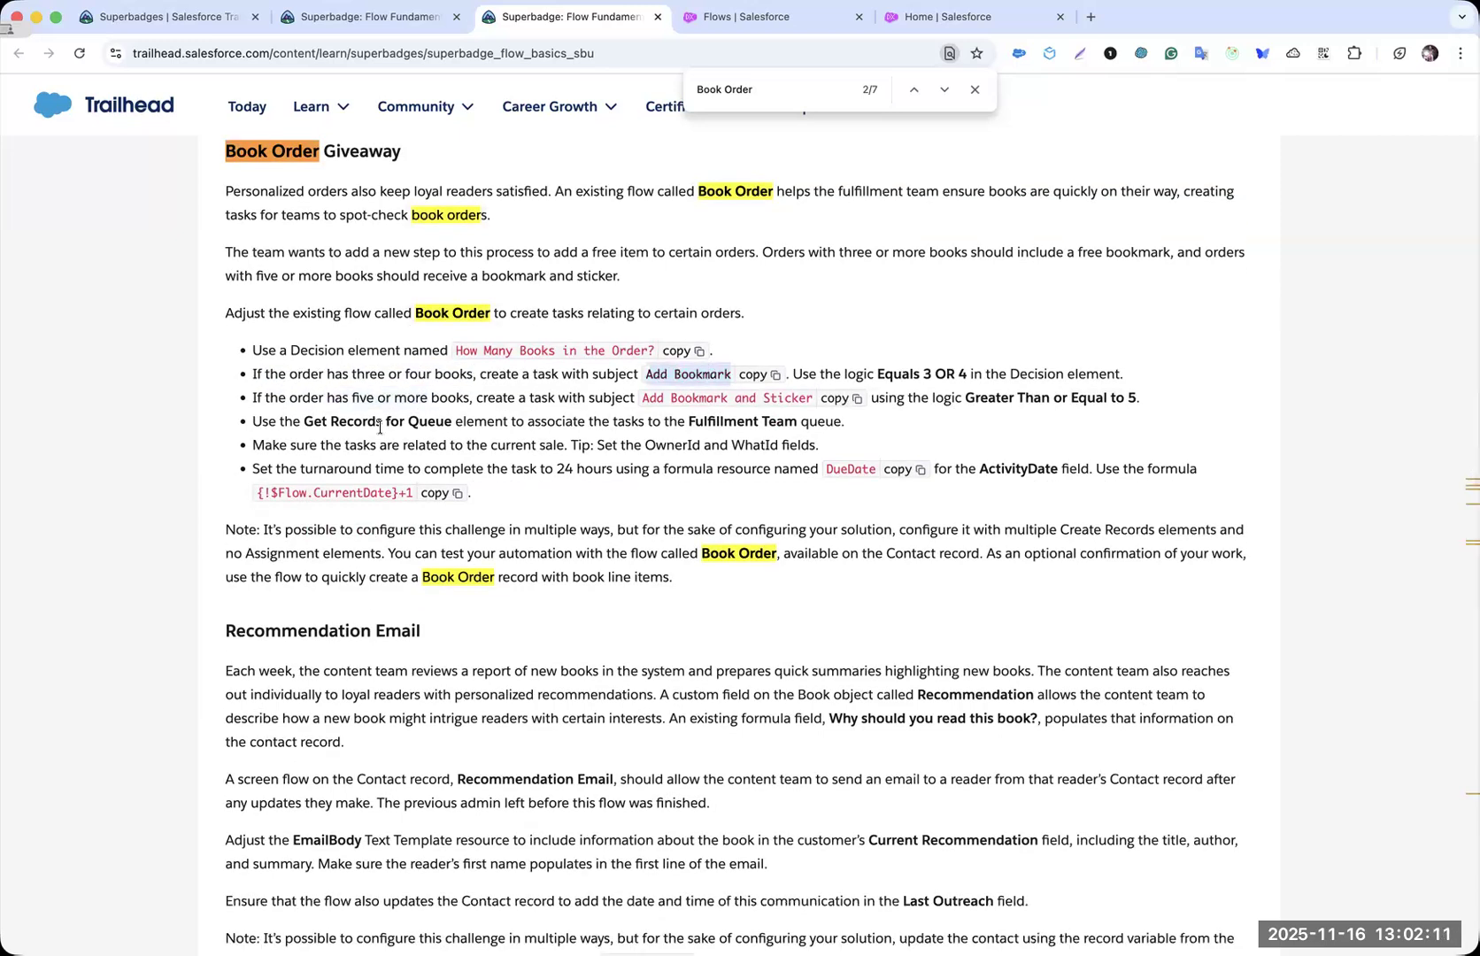
{"action": "left_click_drag", "start_coordinate": [321, 424], "coordinate": [422, 424]}
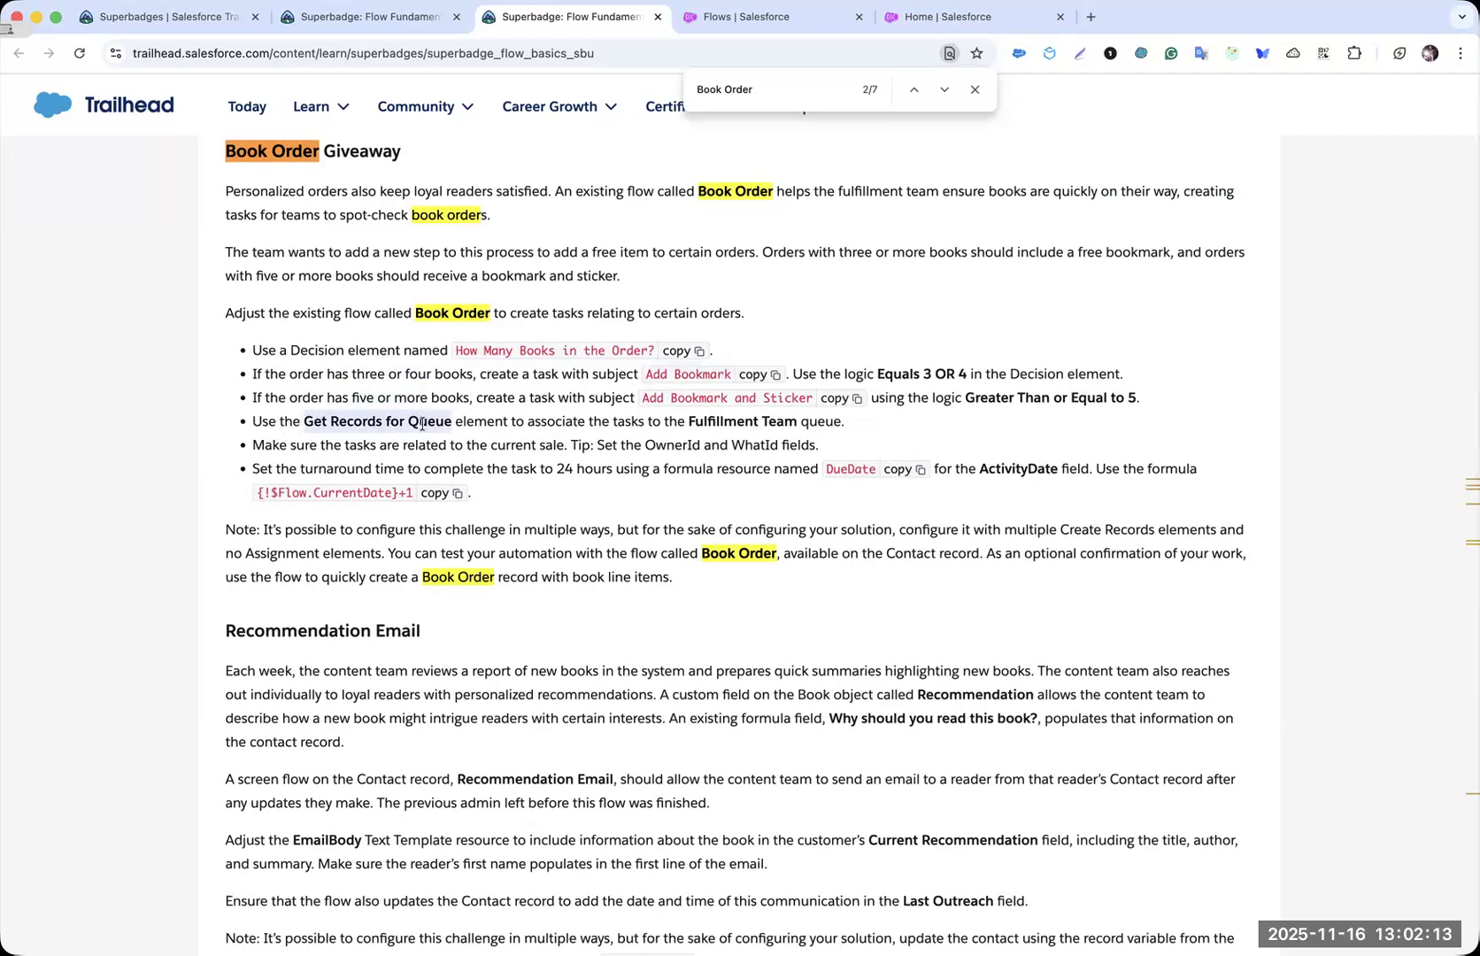
{"action": "left_click_drag", "start_coordinate": [691, 422], "coordinate": [797, 422]}
{"action": "scroll", "coordinate": [576, 408], "scroll_direction": "down", "scroll_amount": 1}
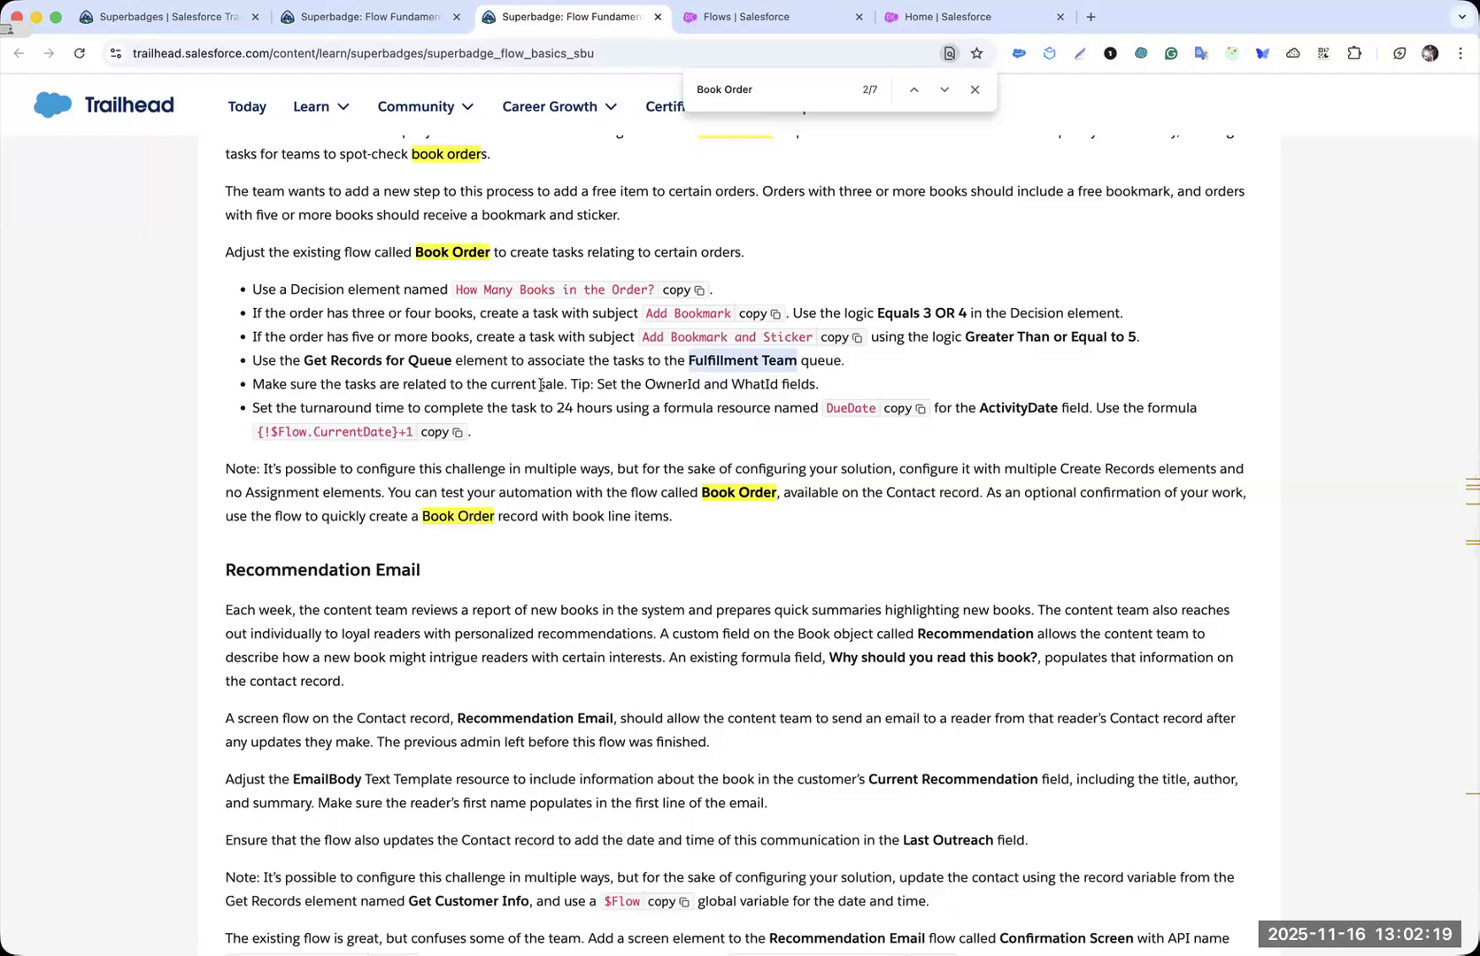
{"action": "left_click_drag", "start_coordinate": [491, 386], "coordinate": [591, 387]}
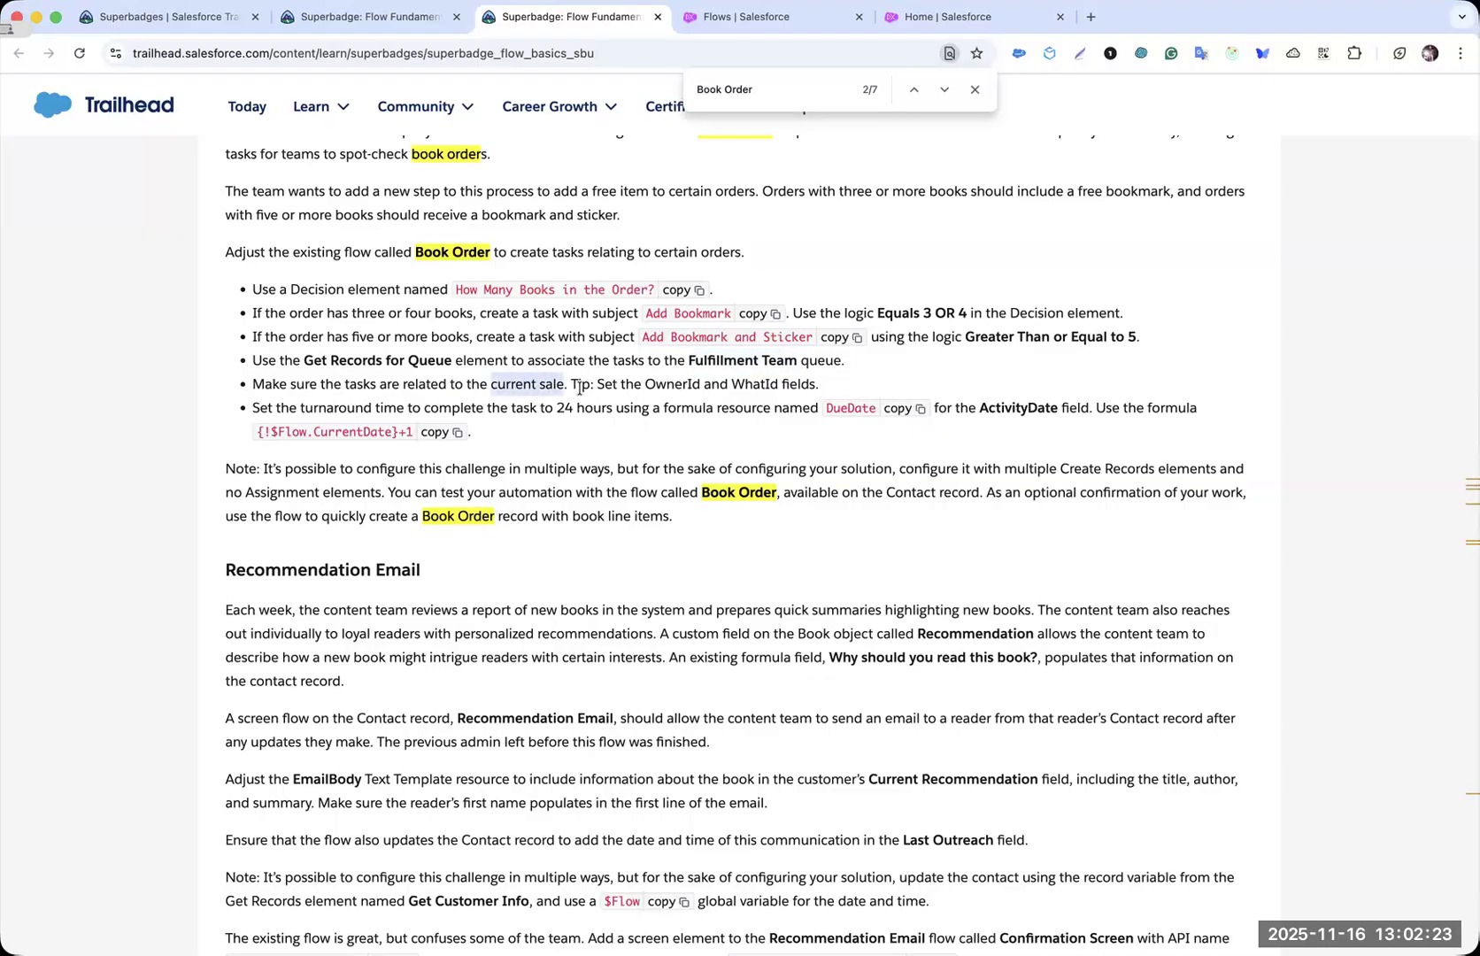
{"action": "double_click", "coordinate": [689, 384]}
{"action": "double_click", "coordinate": [784, 384]}
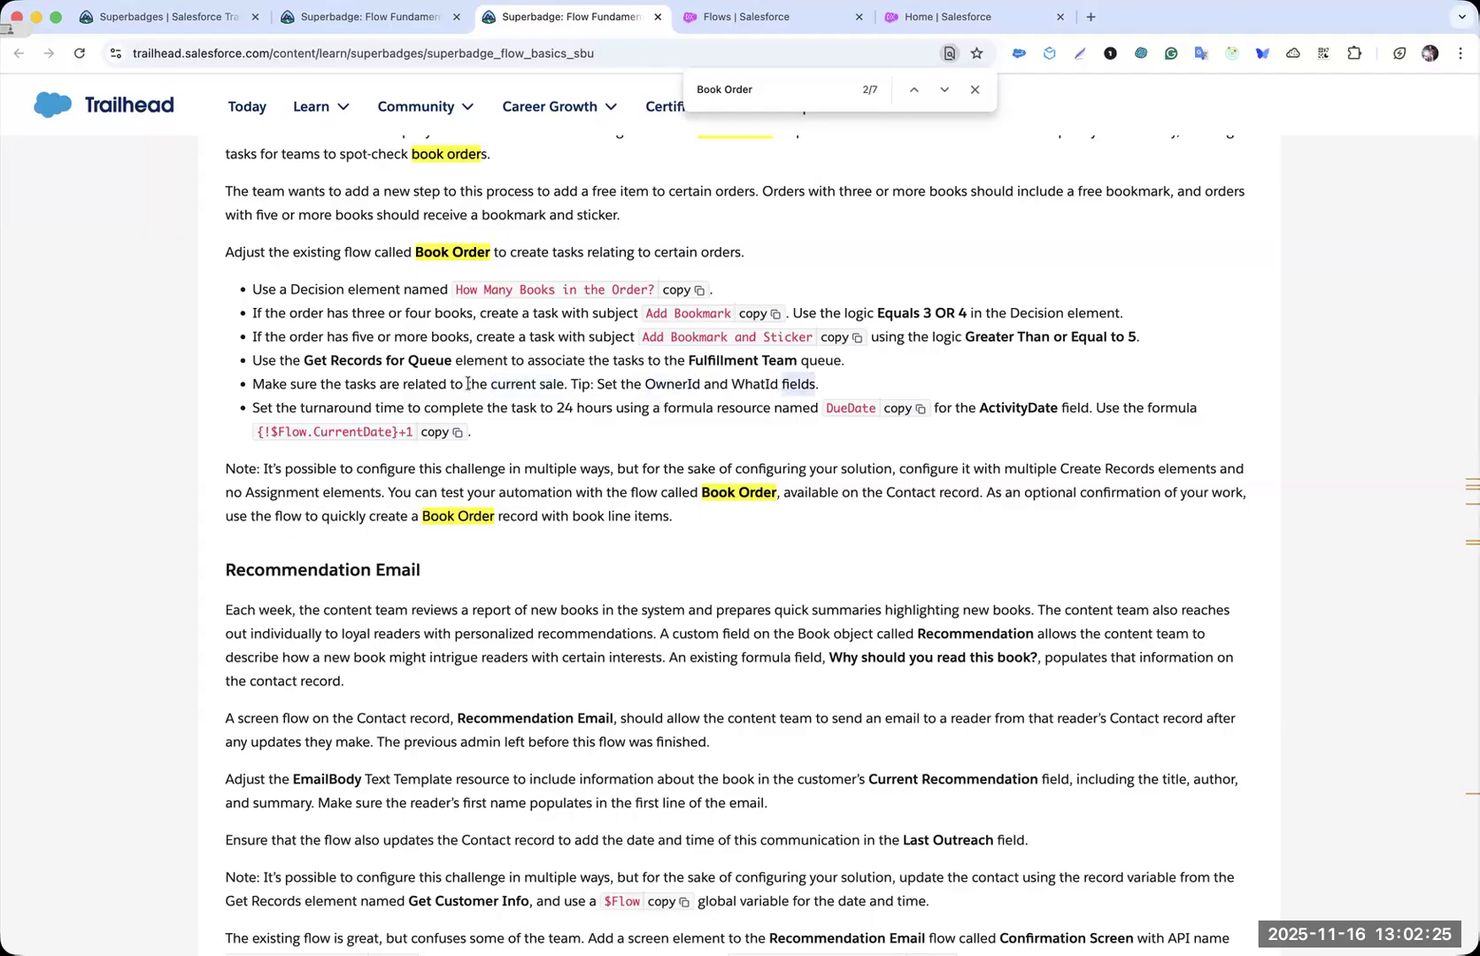
{"action": "scroll", "coordinate": [354, 368], "scroll_direction": "down", "scroll_amount": 2}
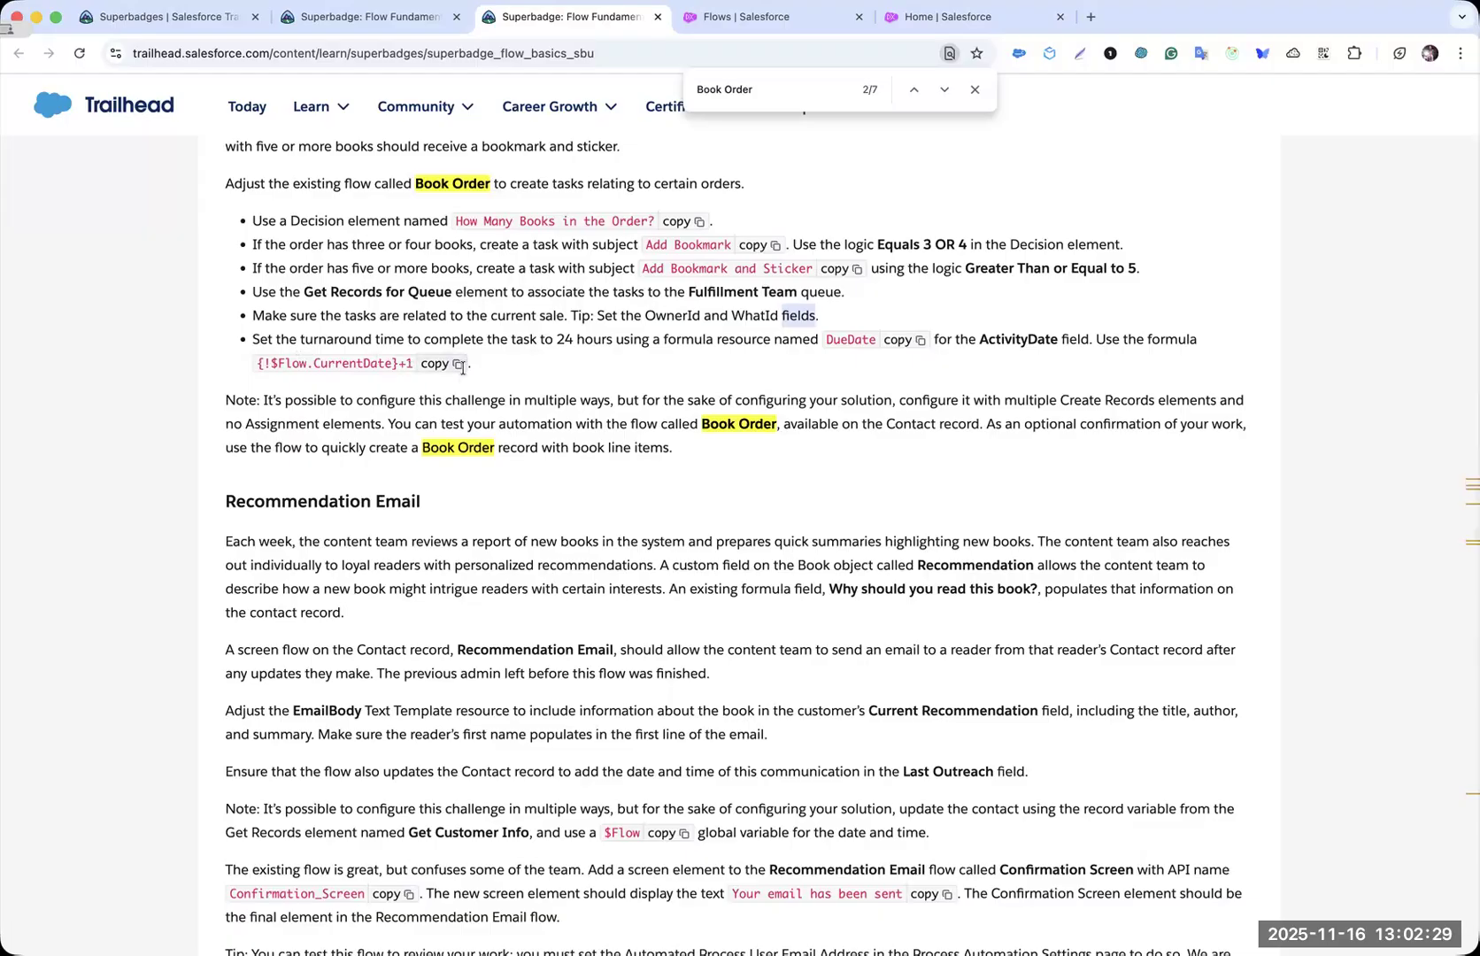
{"action": "double_click", "coordinate": [441, 185]}
{"action": "left_click_drag", "start_coordinate": [461, 185], "coordinate": [464, 185]}
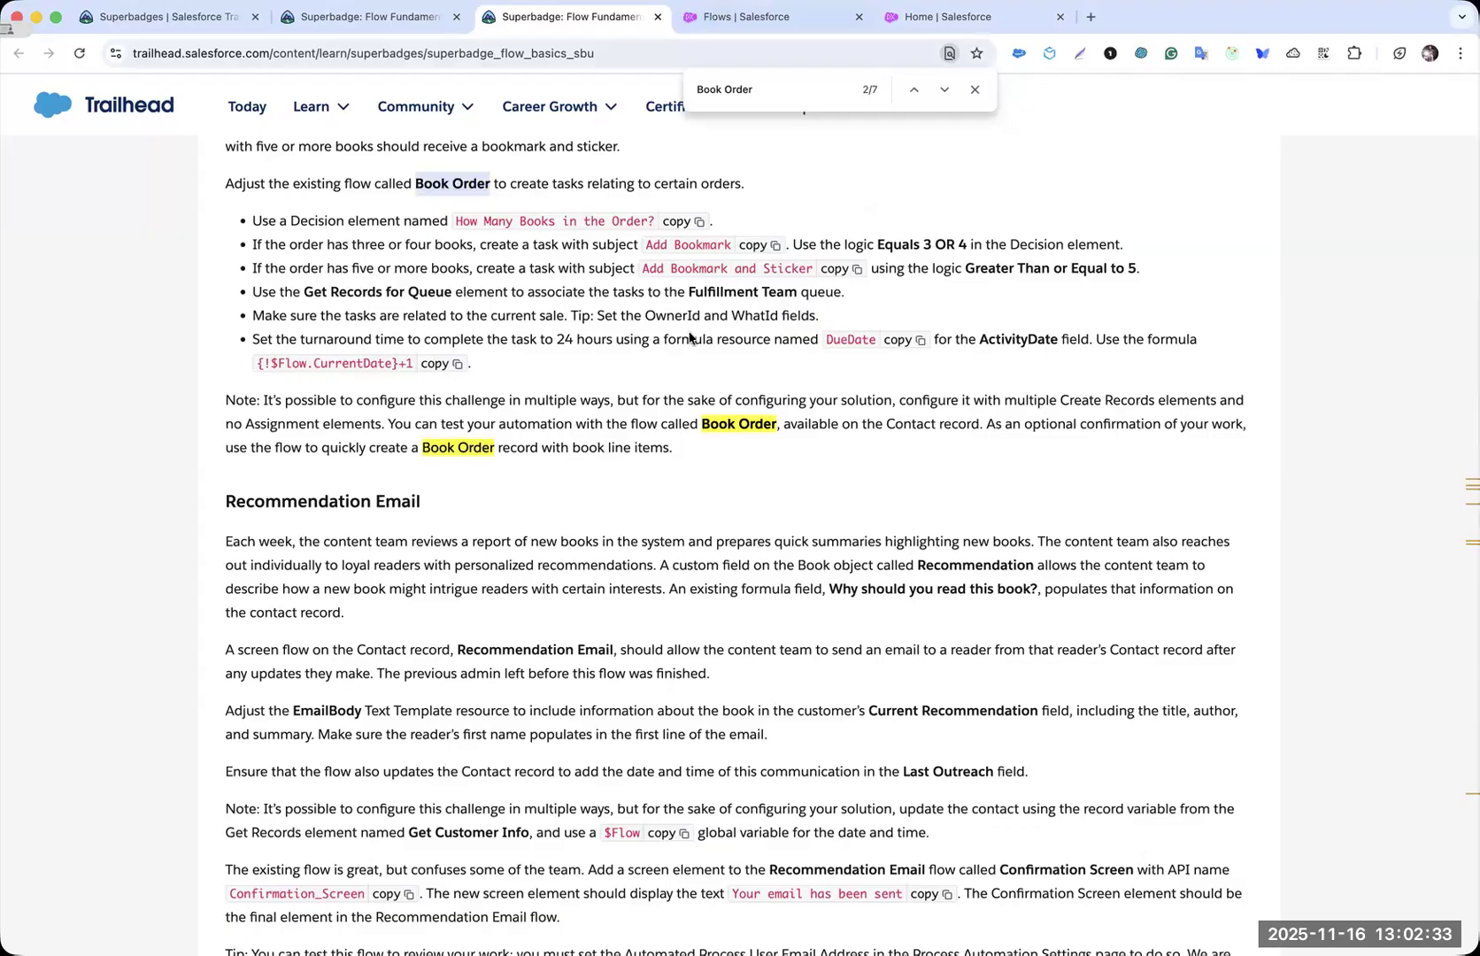
- Find the Book Order flow in the org's list of all flows and open it in Flow Builder
{"action": "key", "text": "ctrl+Tab"}
{"action": "key", "text": "super+f"}
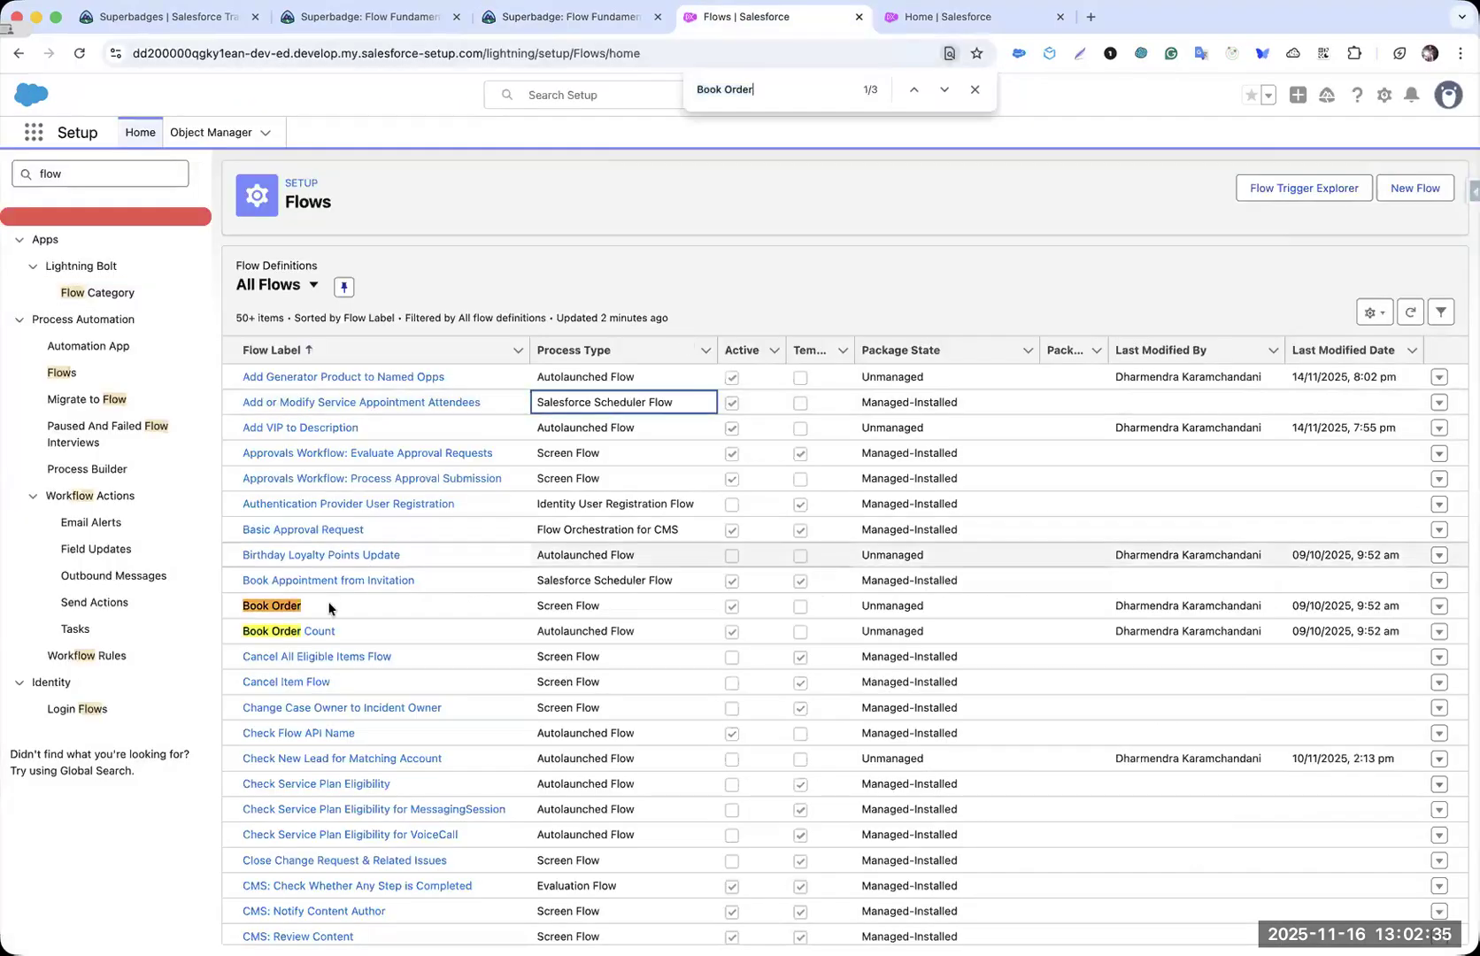
{"action": "left_click", "coordinate": [724, 607]}
{"action": "left_click", "coordinate": [290, 607]}
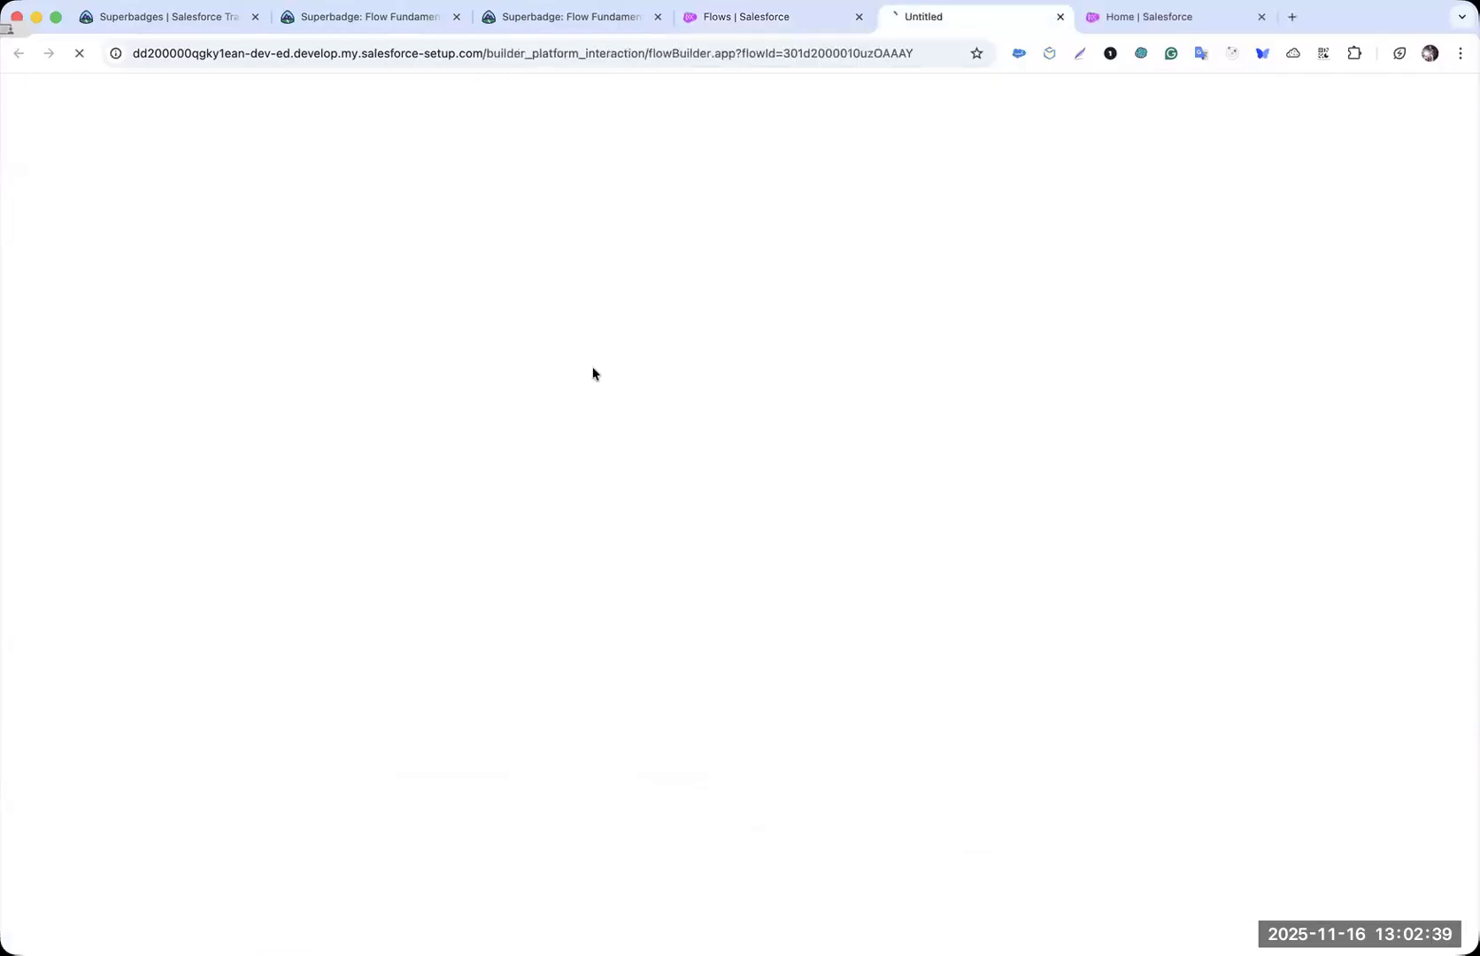
- Place the superbadge instructions page beside the flow's page, close the page search, and bring up the Book Order flow
{"action": "left_click", "coordinate": [773, 24]}
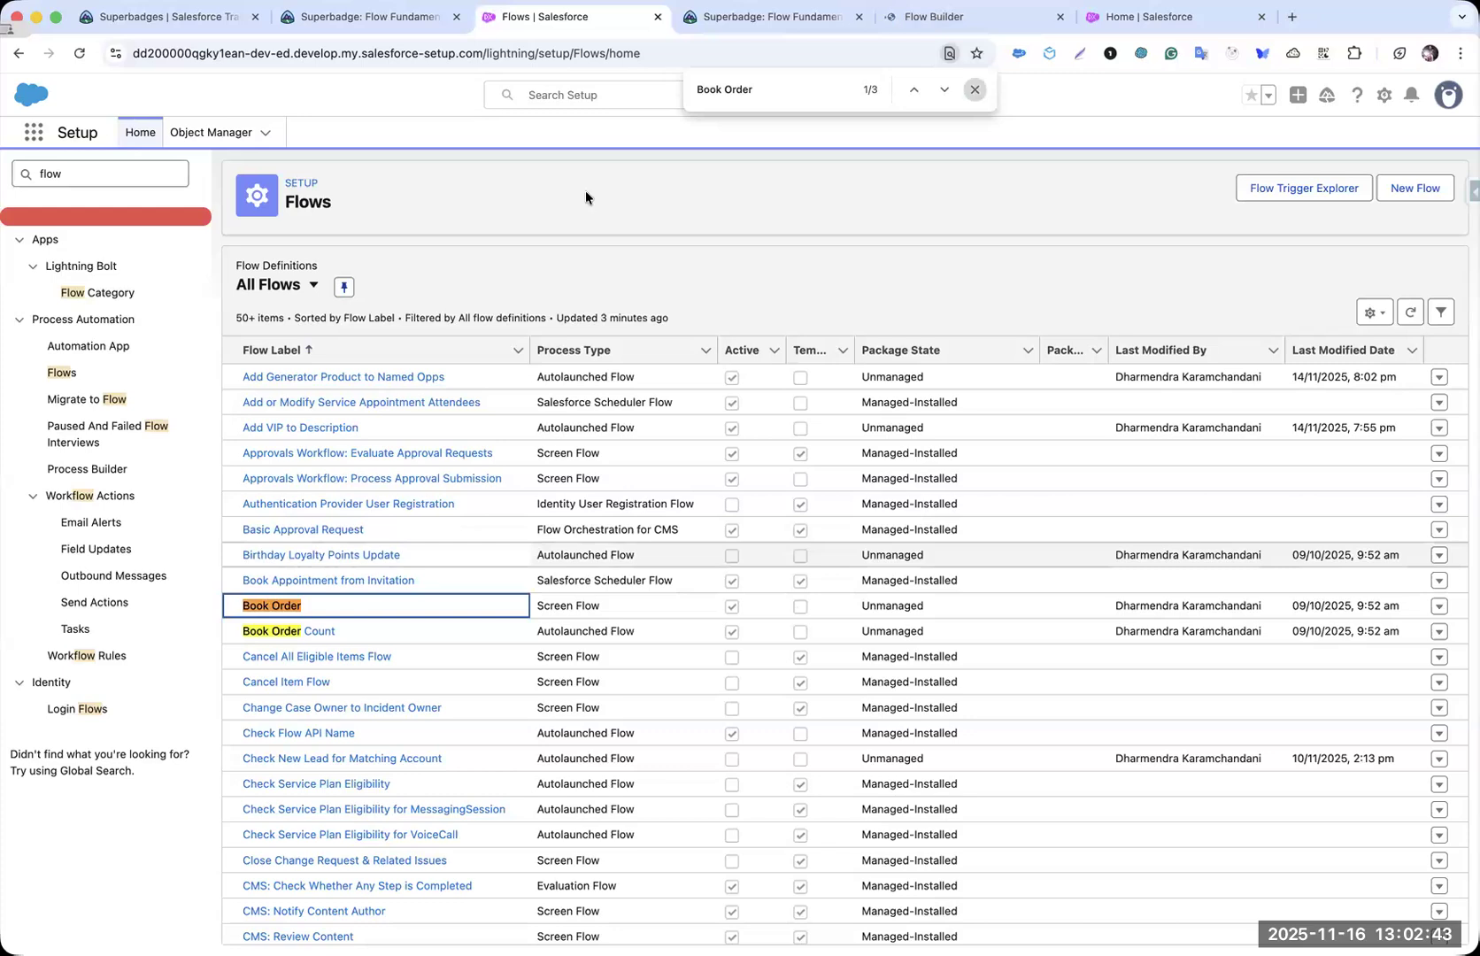
{"action": "left_click", "coordinate": [975, 89]}
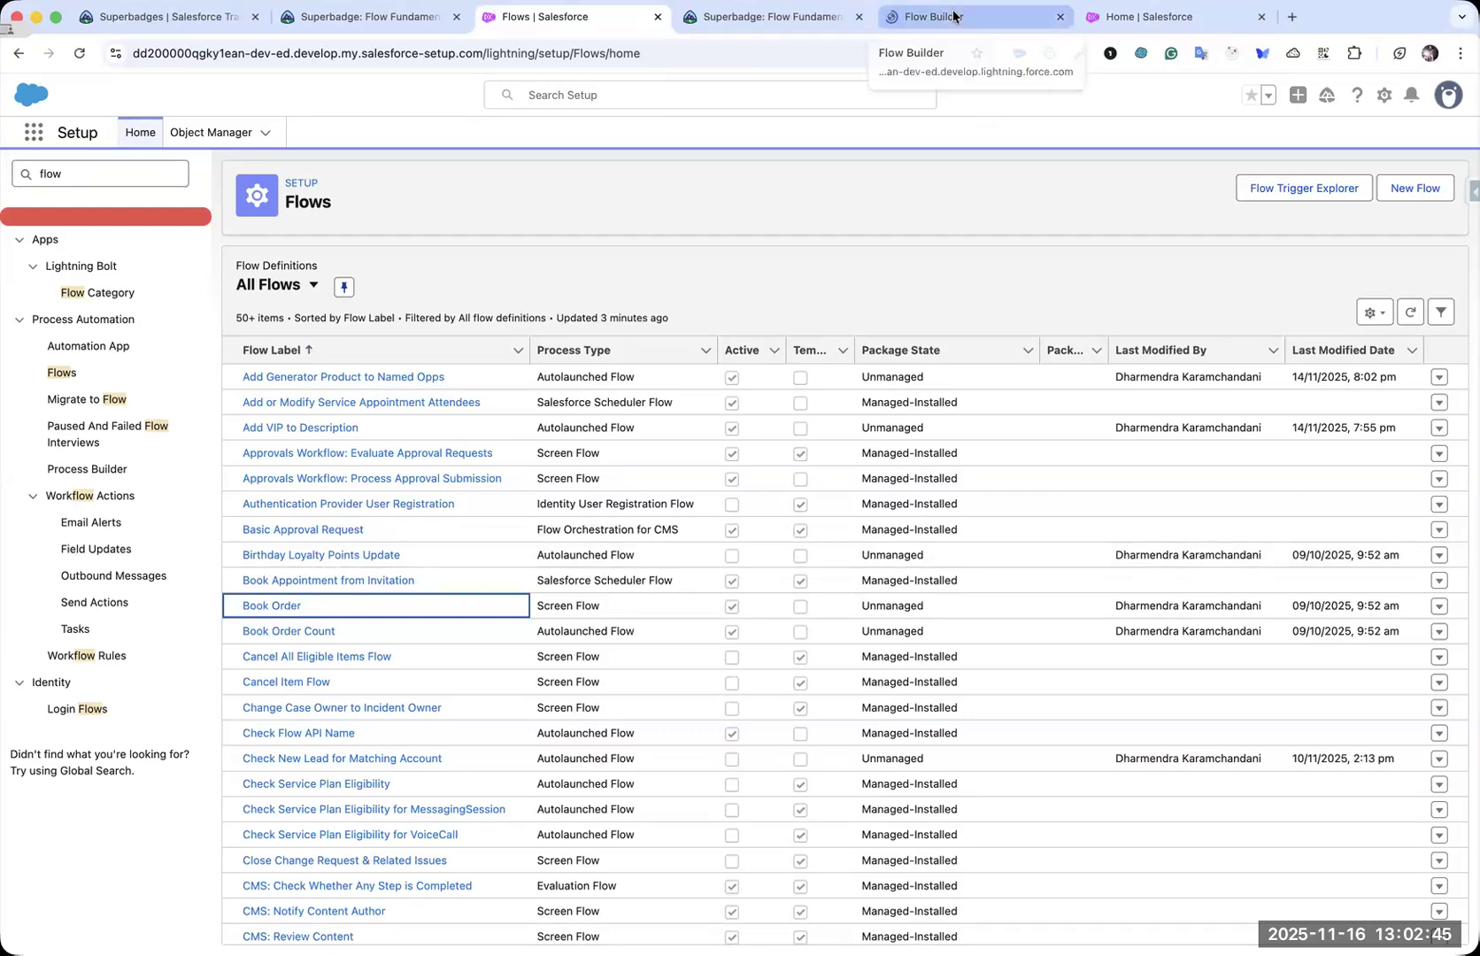
{"action": "left_click", "coordinate": [952, 16]}
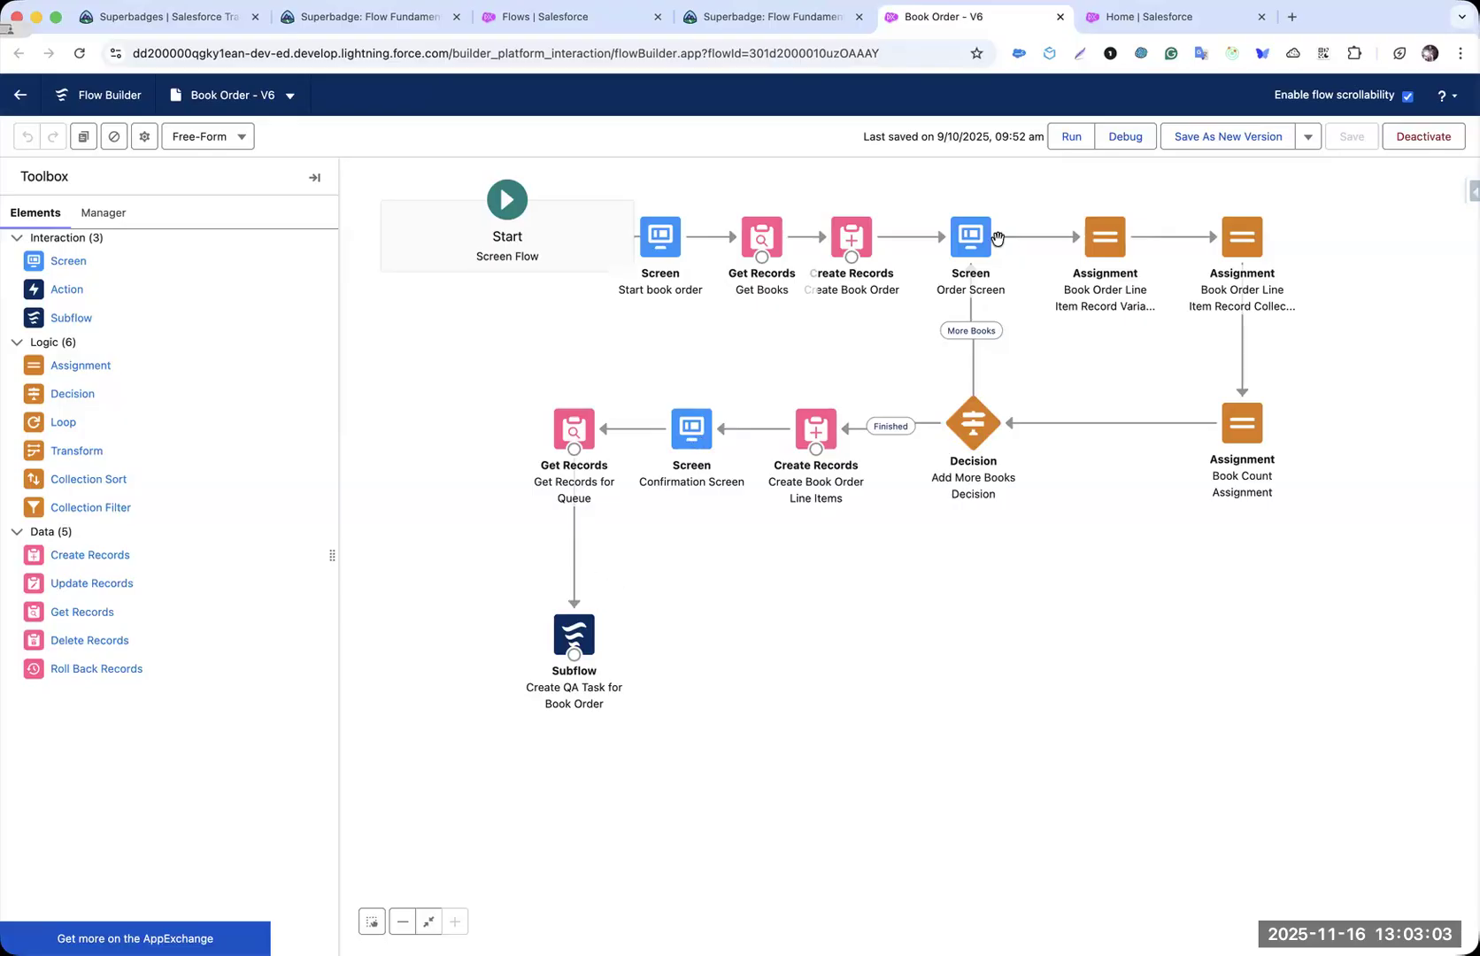
- Switch to the org's Dreamhouse app, search its apps and items for "contact", and open Contacts
{"action": "left_click", "coordinate": [1180, 19]}
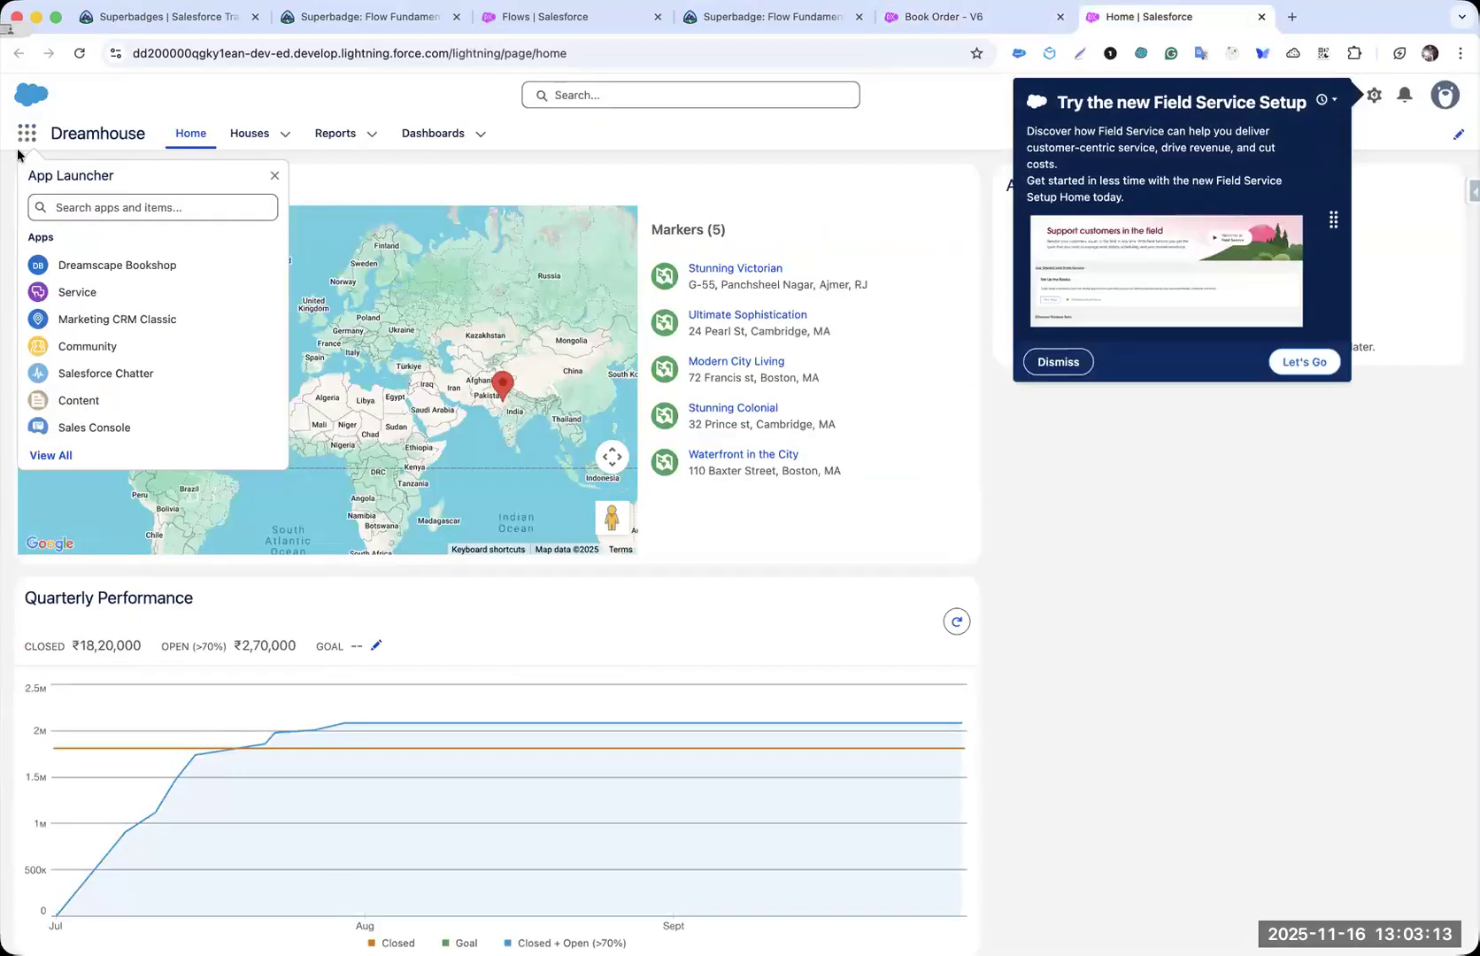
{"action": "left_click", "coordinate": [78, 203]}
{"action": "type", "text": "contac"}
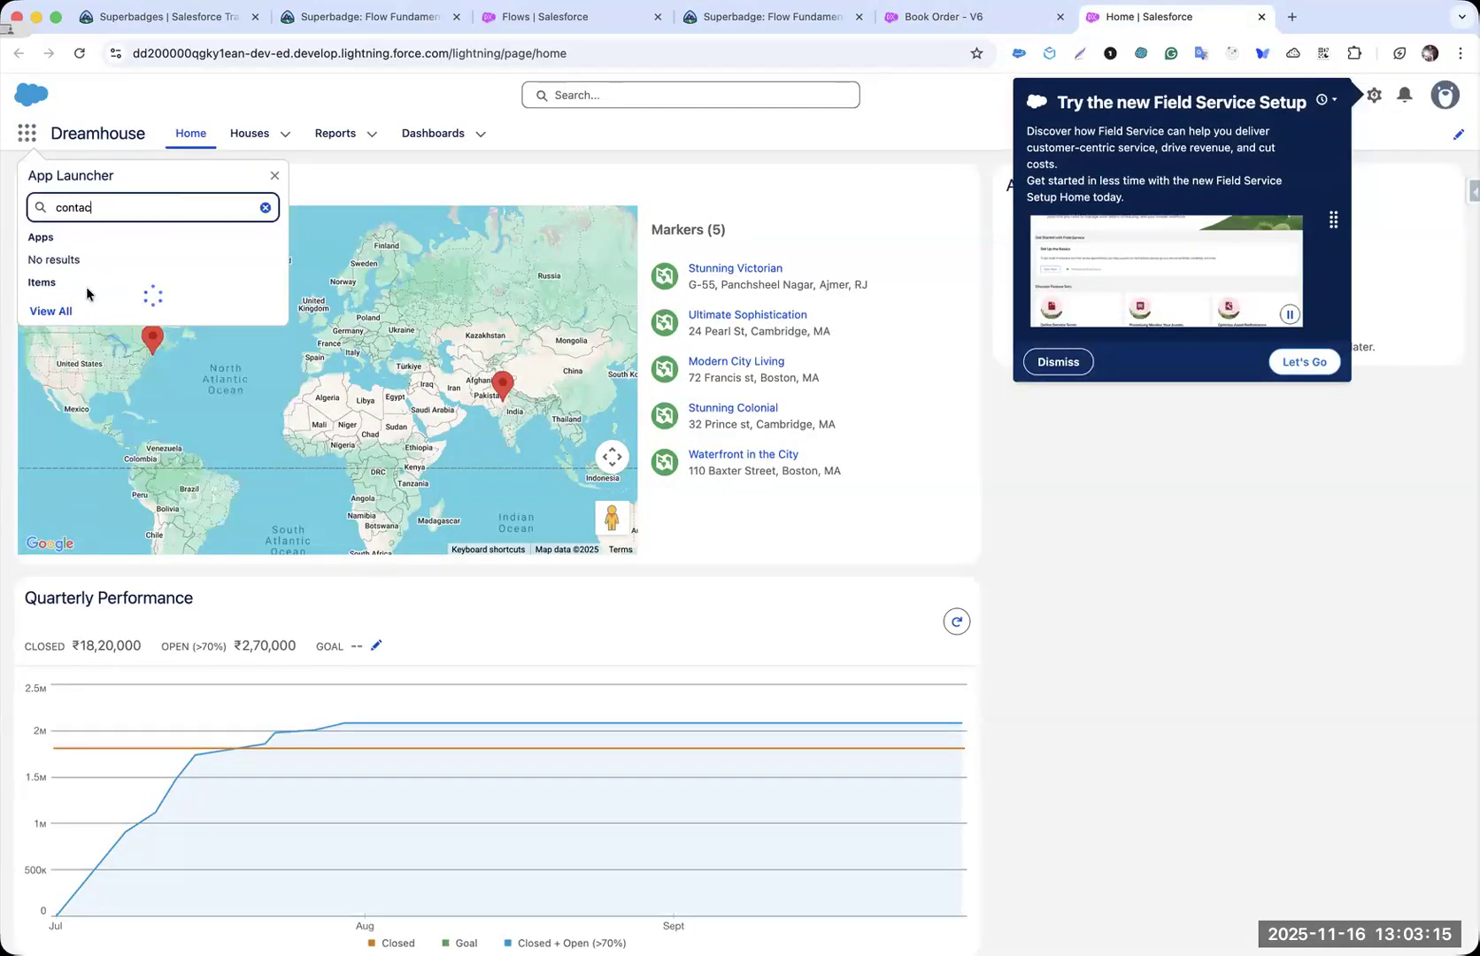
{"action": "type", "text": "t"}
{"action": "left_click", "coordinate": [71, 379]}
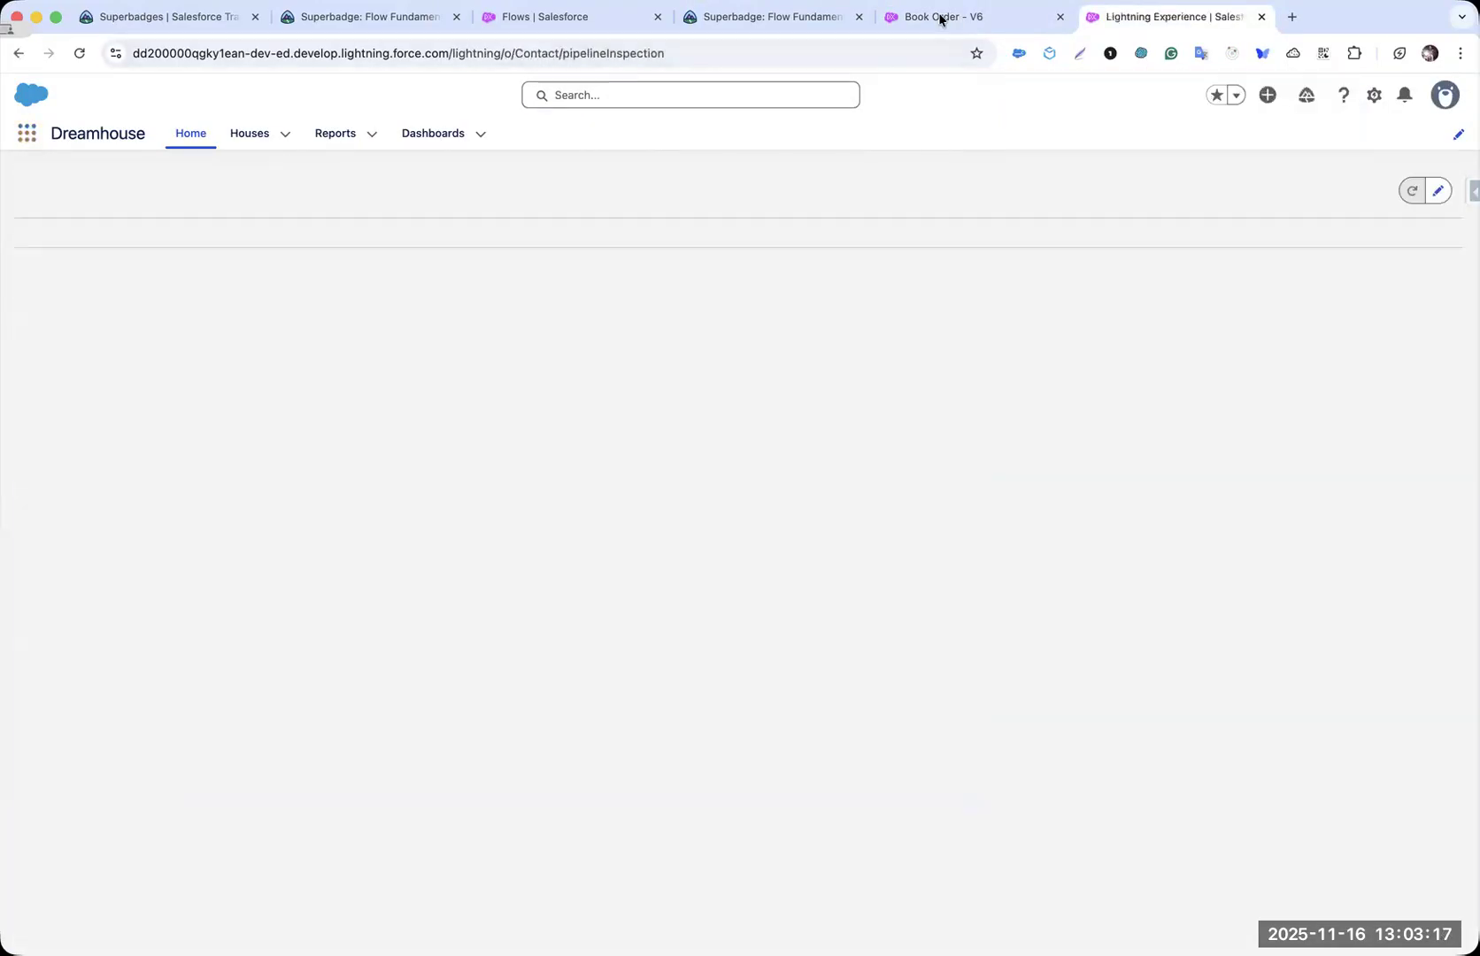
- Inspect the Book Order flow's Get Books element and its Start book order screen
{"action": "left_click", "coordinate": [940, 18]}
{"action": "left_click", "coordinate": [763, 236]}
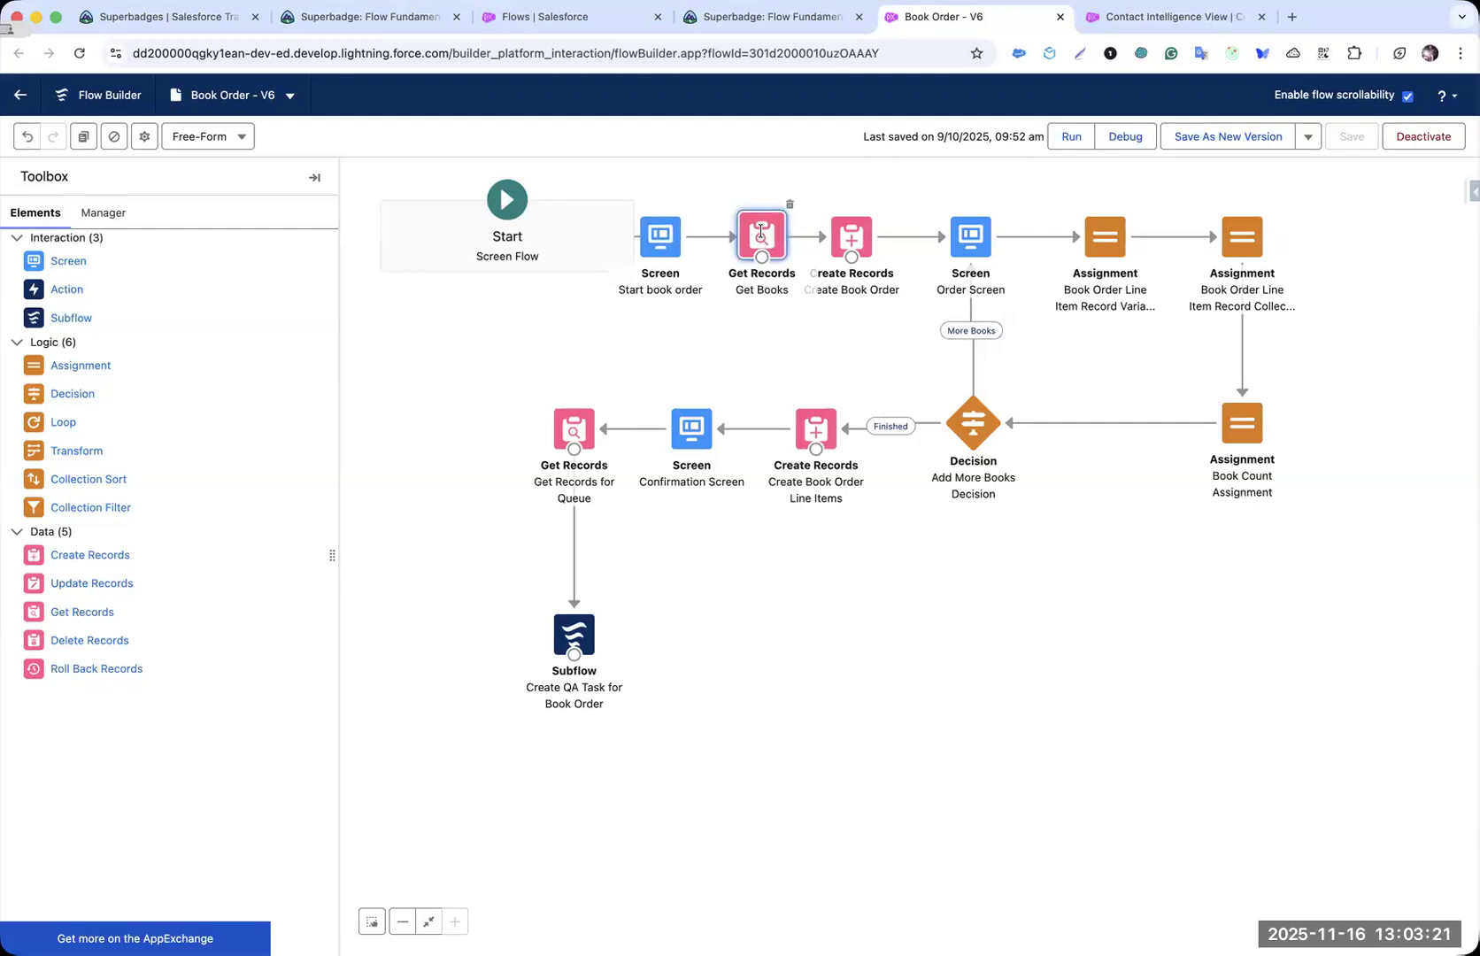
{"action": "double_click", "coordinate": [761, 233]}
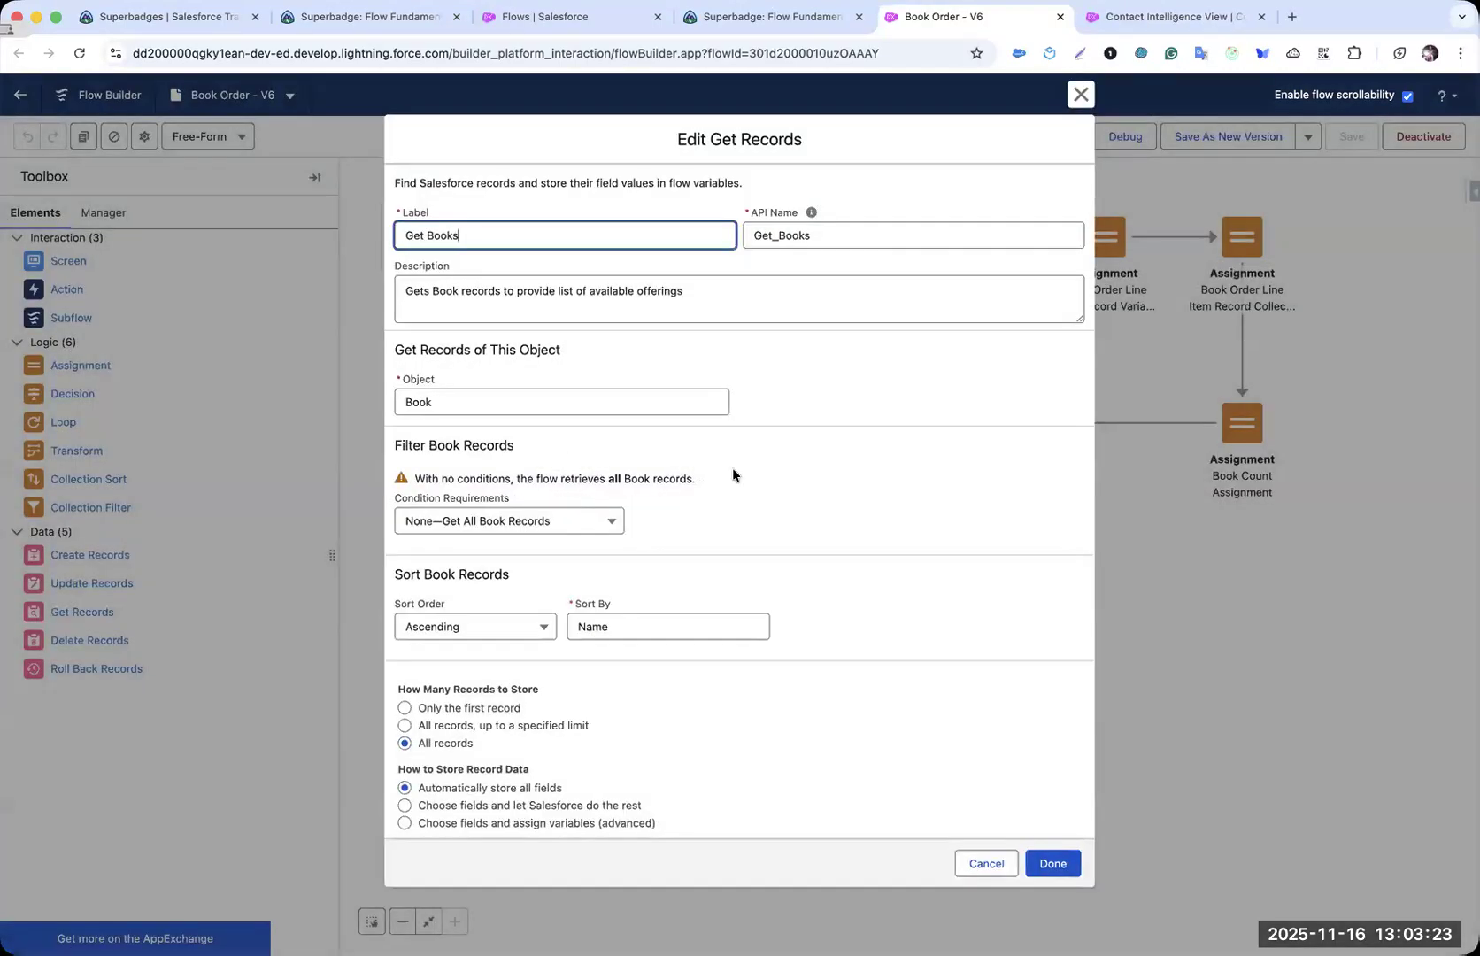
{"action": "key", "text": "Escape"}
{"action": "left_click", "coordinate": [662, 234]}
{"action": "double_click", "coordinate": [662, 234]}
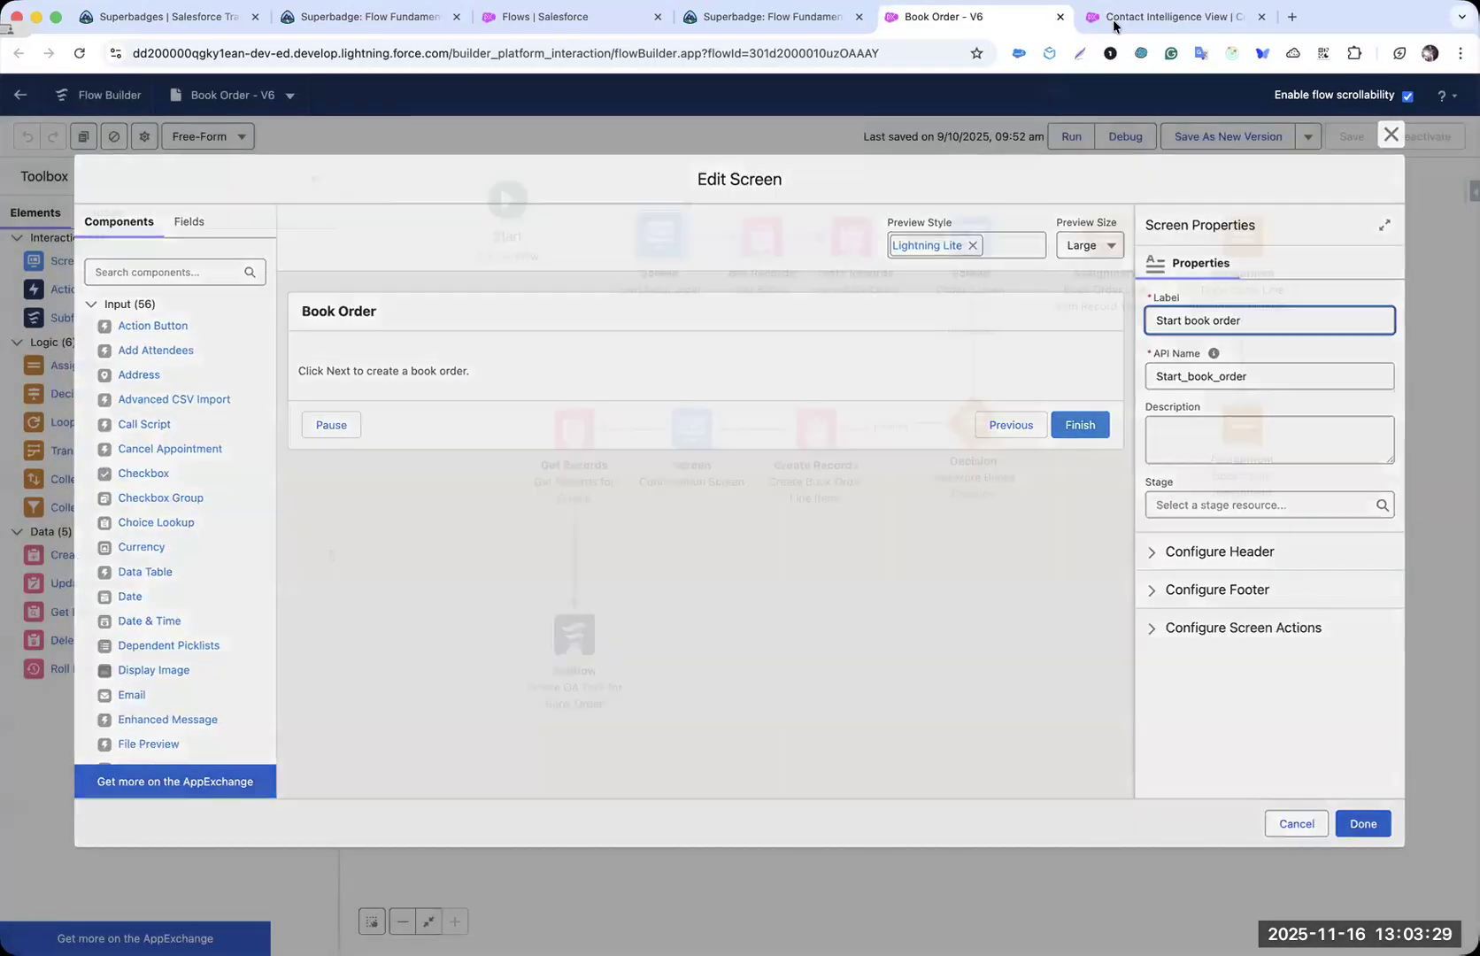
- Check the created-date filter and view choices on the Contacts intelligence page, and switch it to the list view
{"action": "left_click", "coordinate": [1168, 17]}
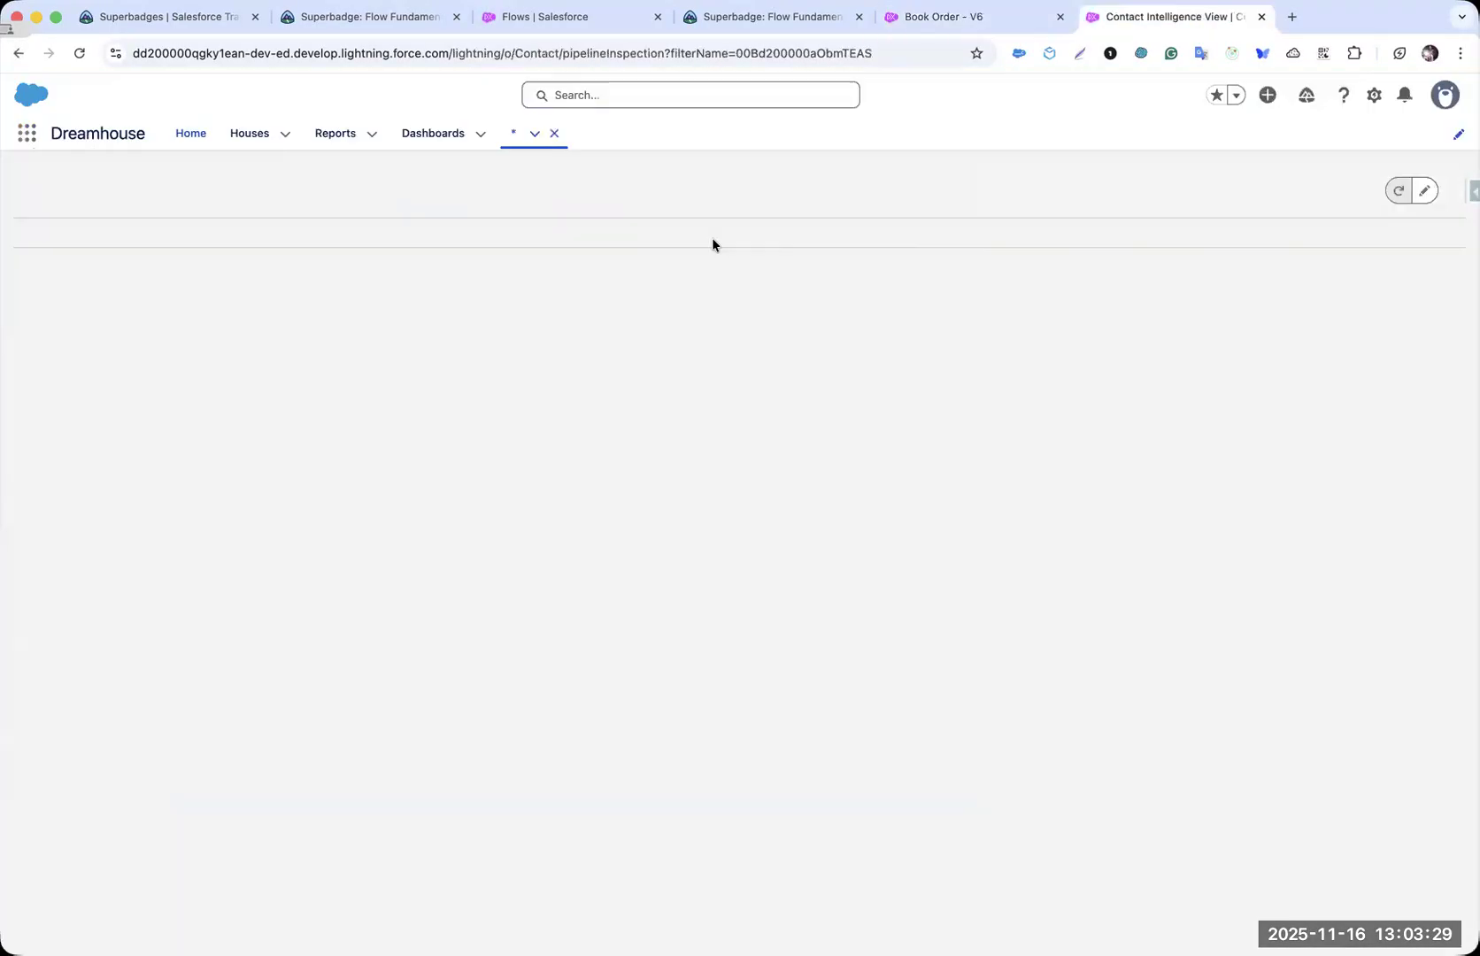
{"action": "left_click", "coordinate": [1442, 240]}
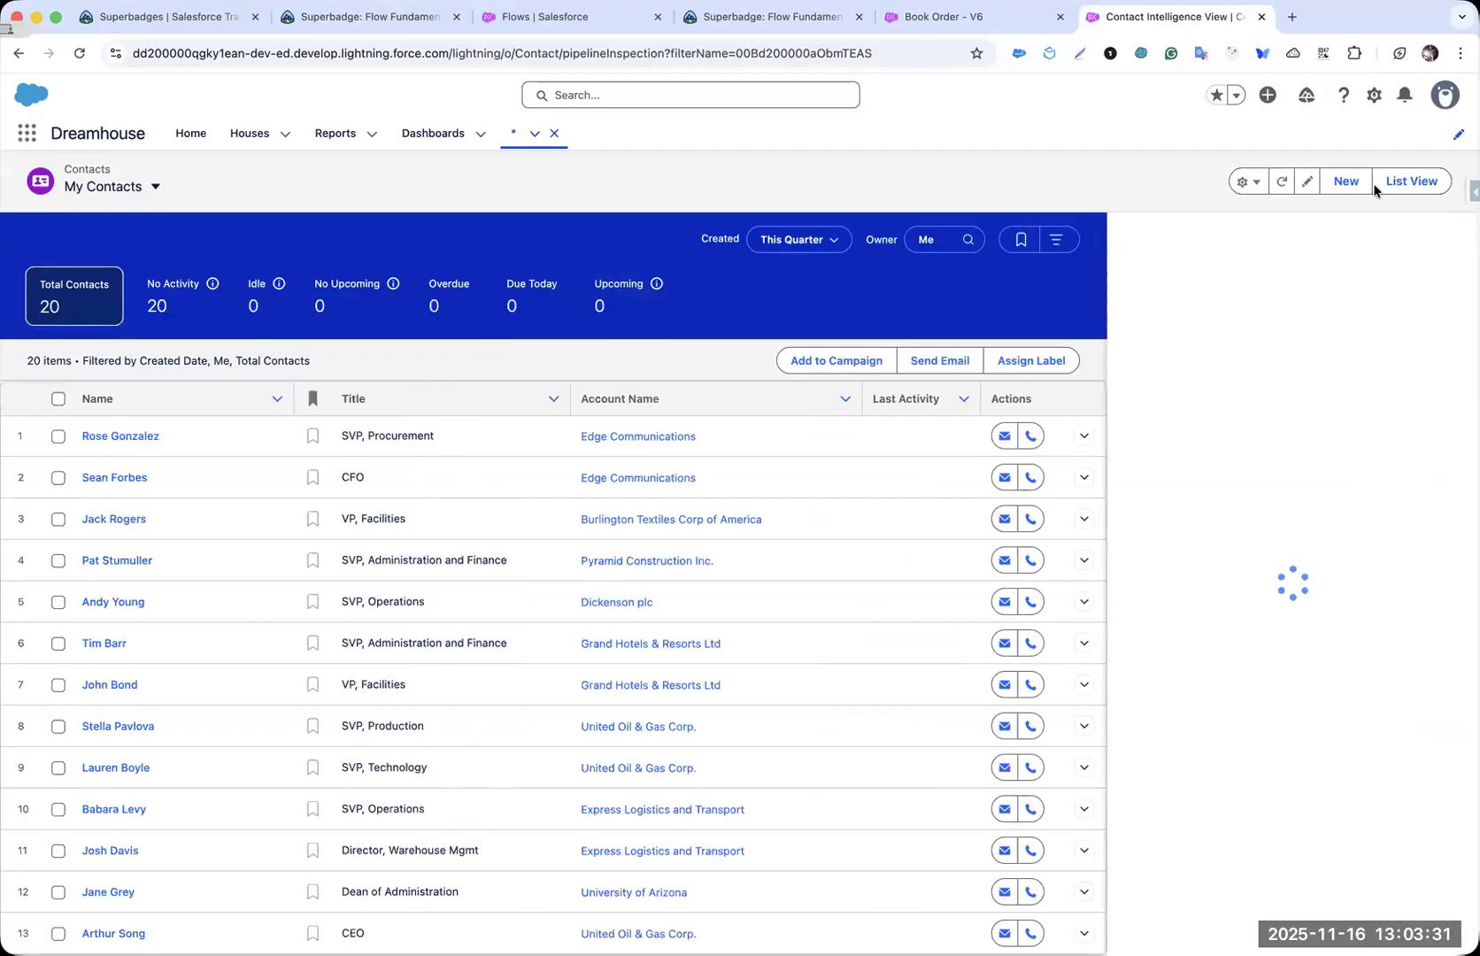
{"action": "left_click", "coordinate": [777, 241]}
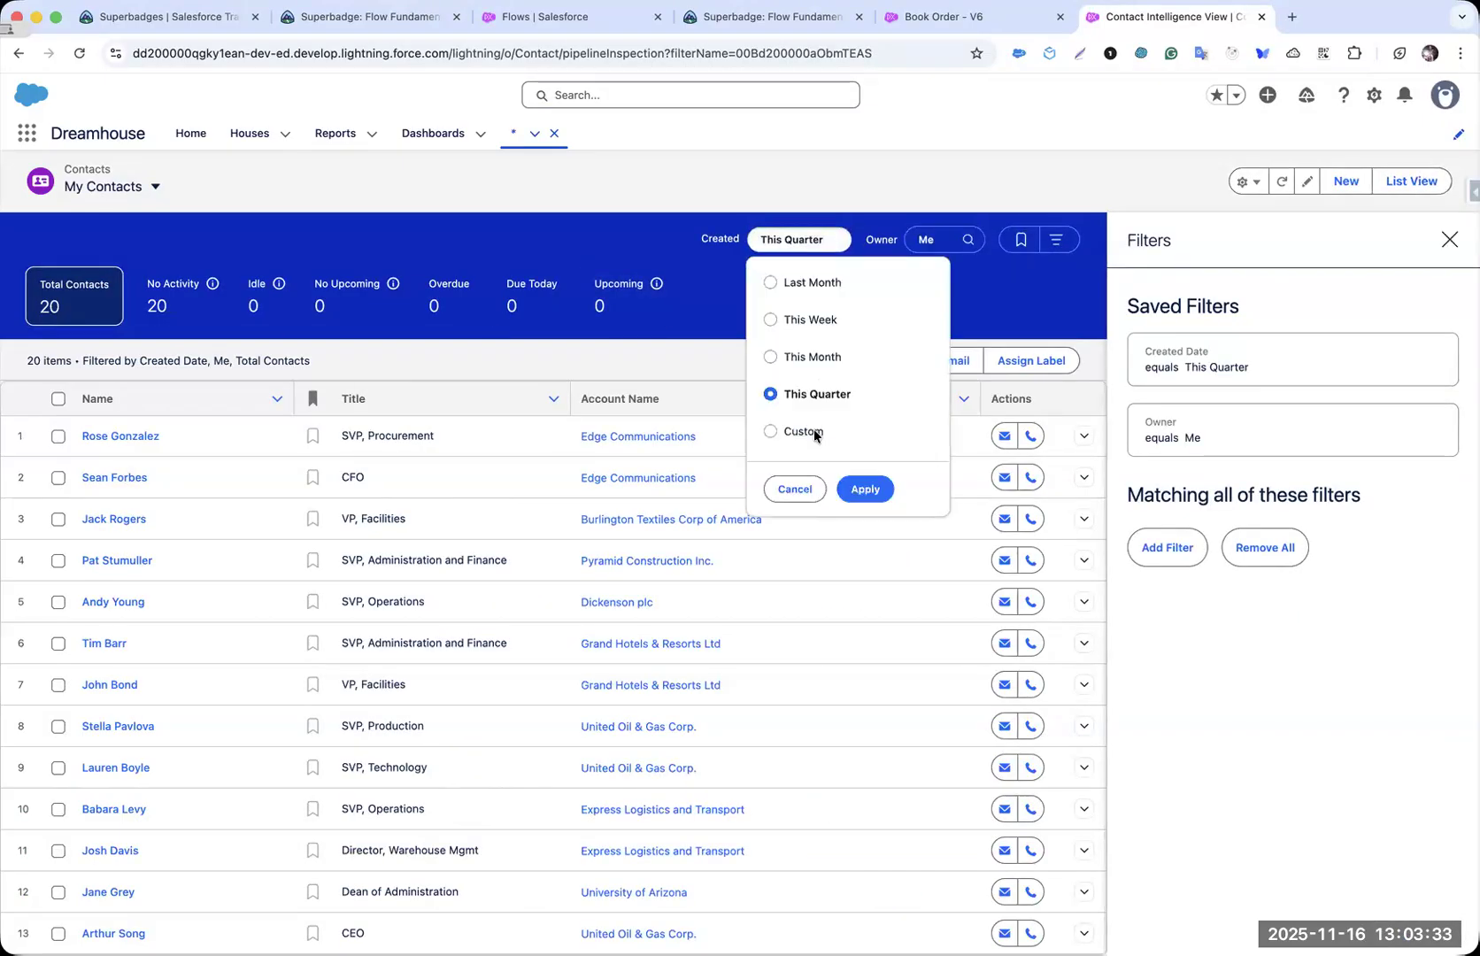
{"action": "key", "text": "Escape"}
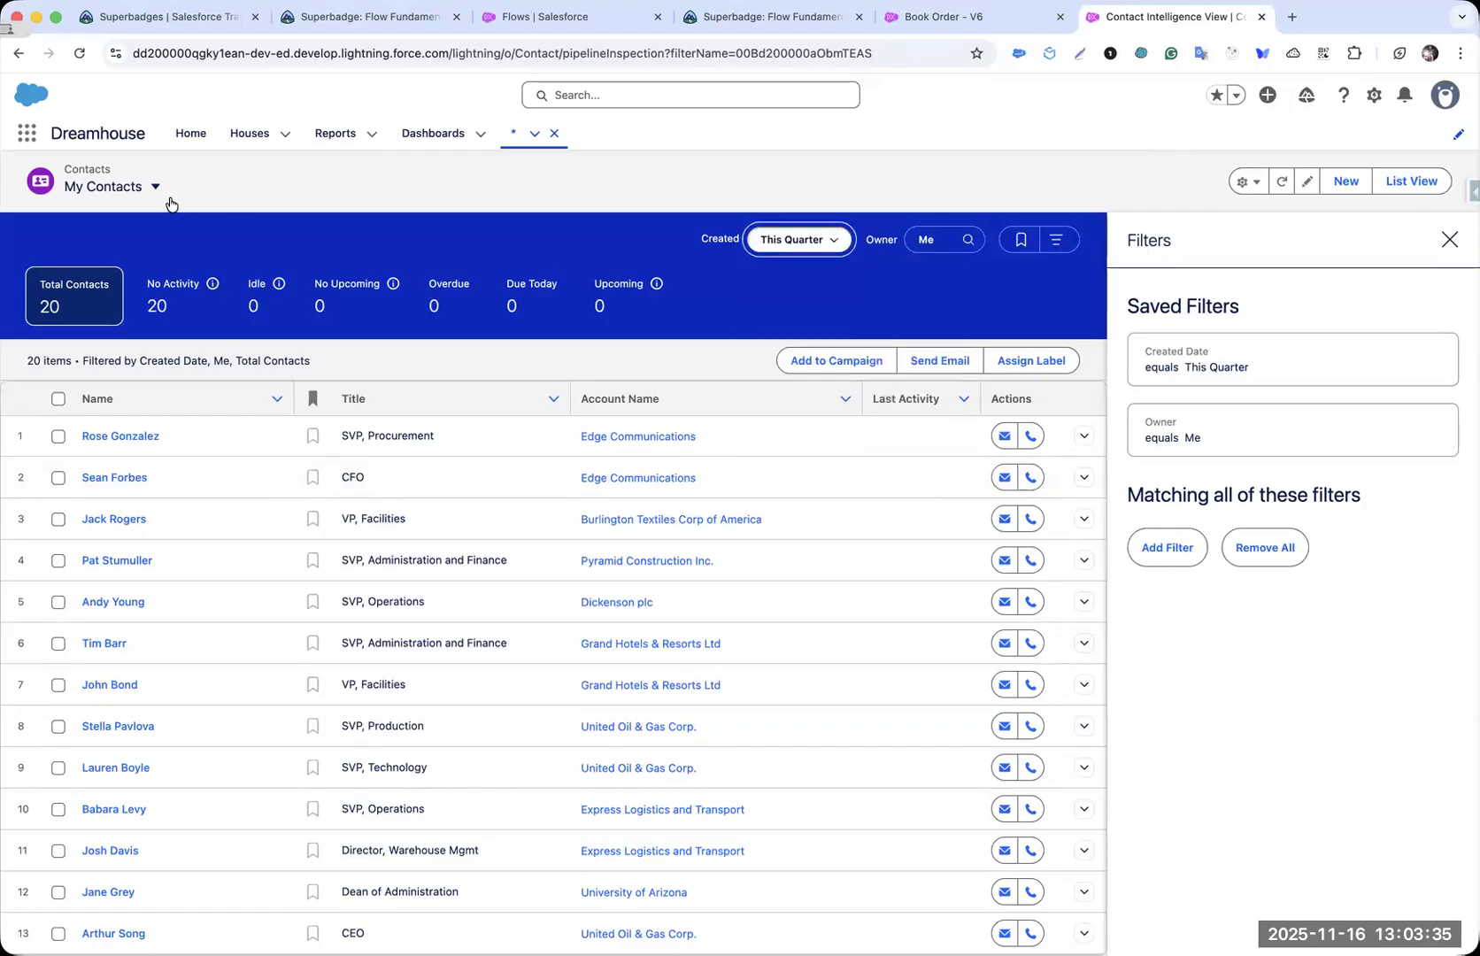
{"action": "left_click", "coordinate": [155, 187]}
{"action": "left_click", "coordinate": [1374, 179]}
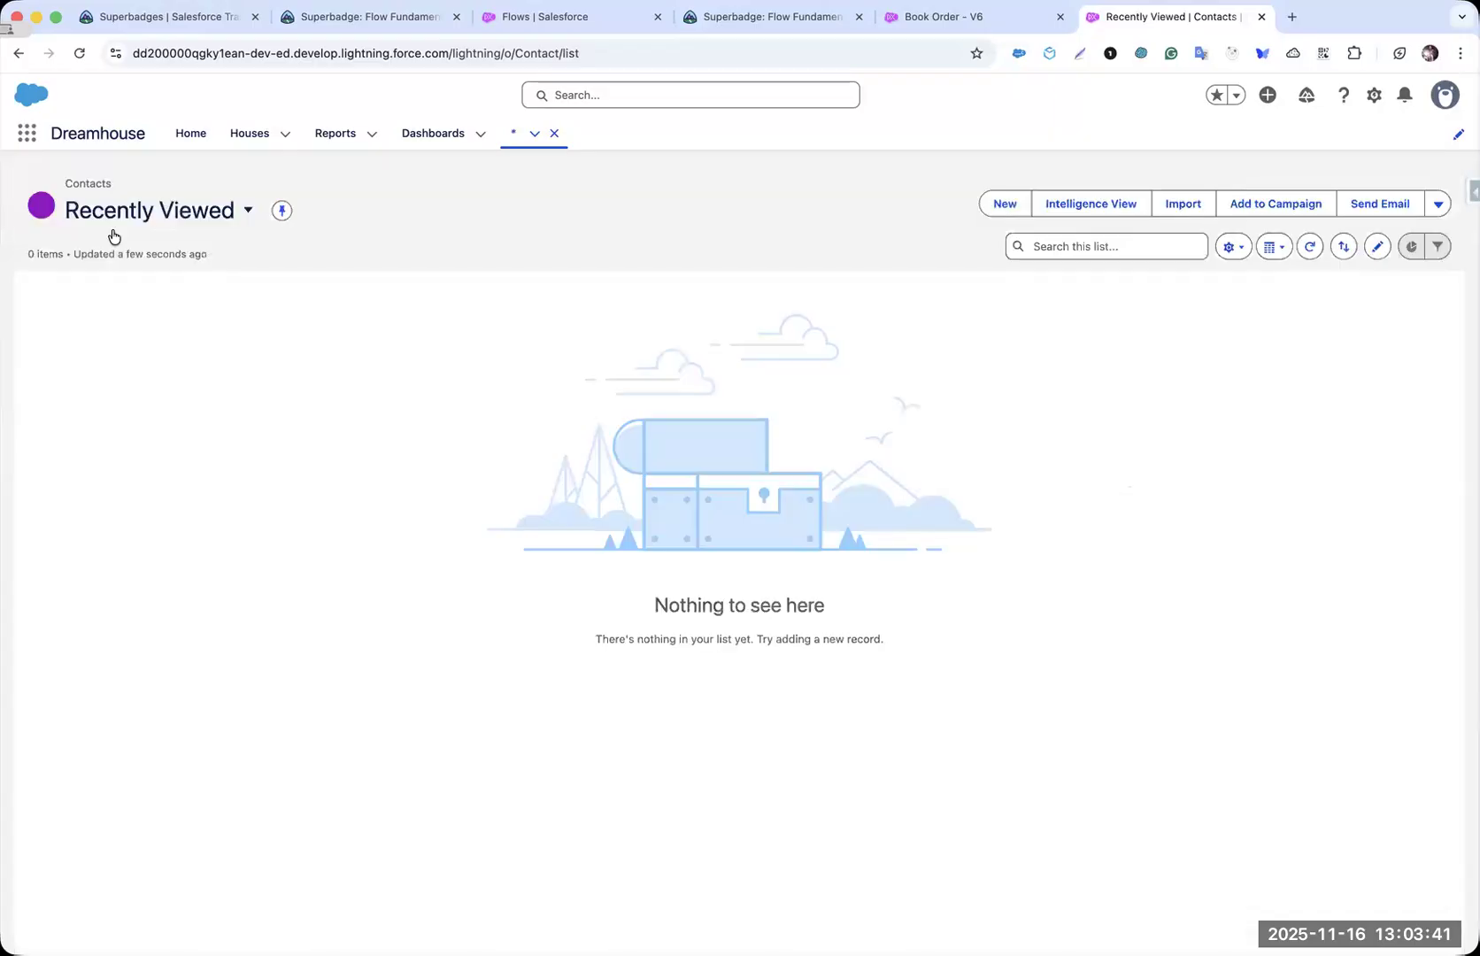
- Show the All Contacts list and open the fifth contact, who belongs to Express Logistics and Transport
{"action": "left_click", "coordinate": [120, 219]}
{"action": "left_click", "coordinate": [142, 376]}
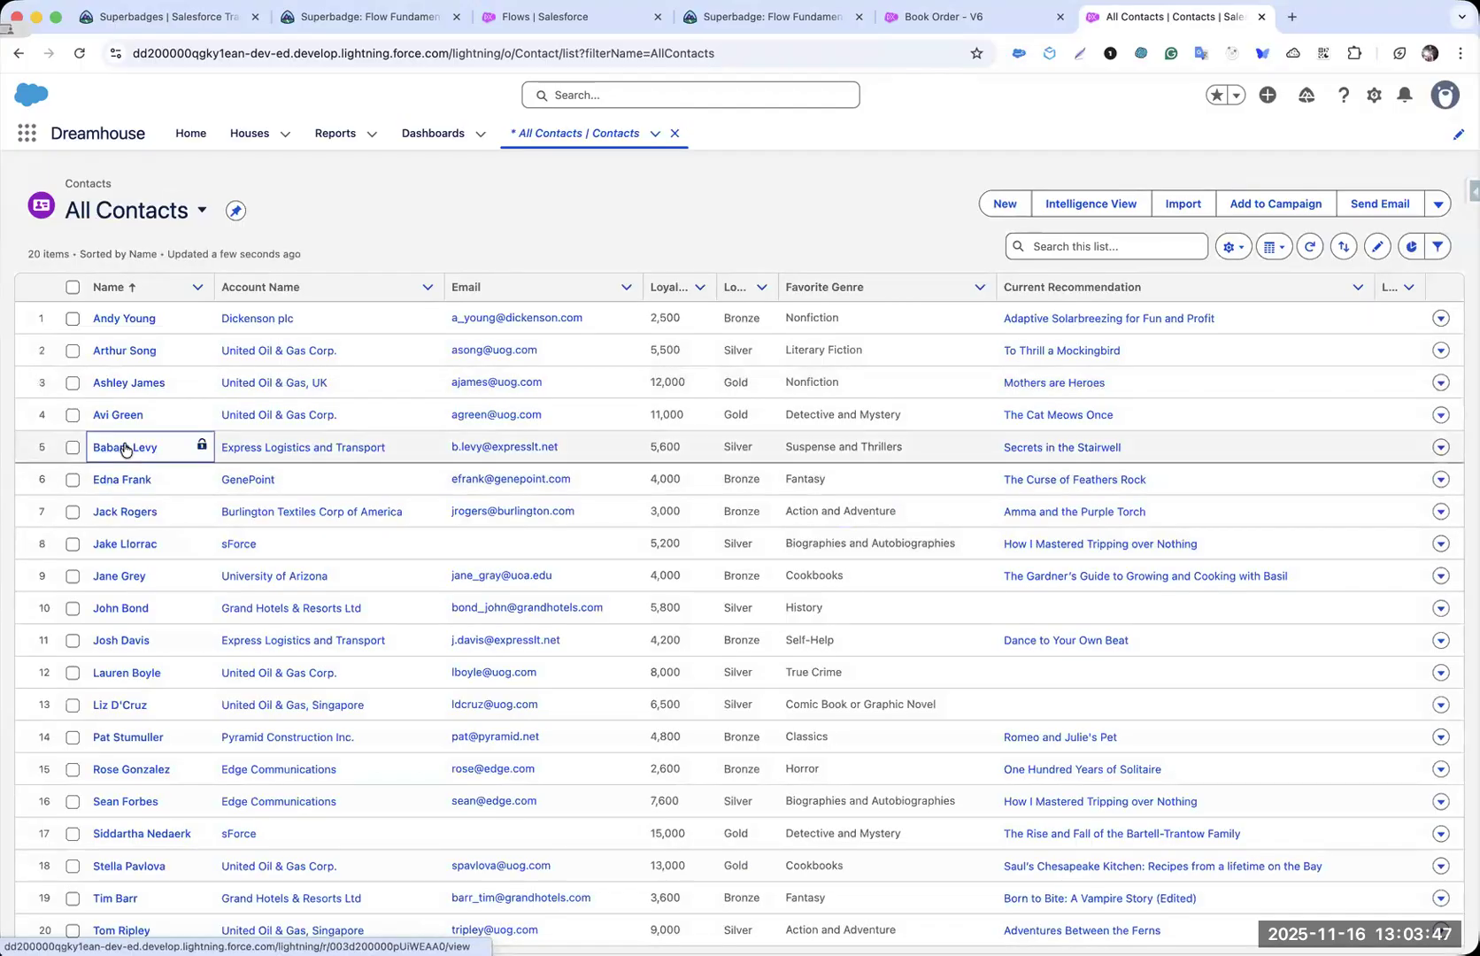
{"action": "left_click", "coordinate": [125, 447]}
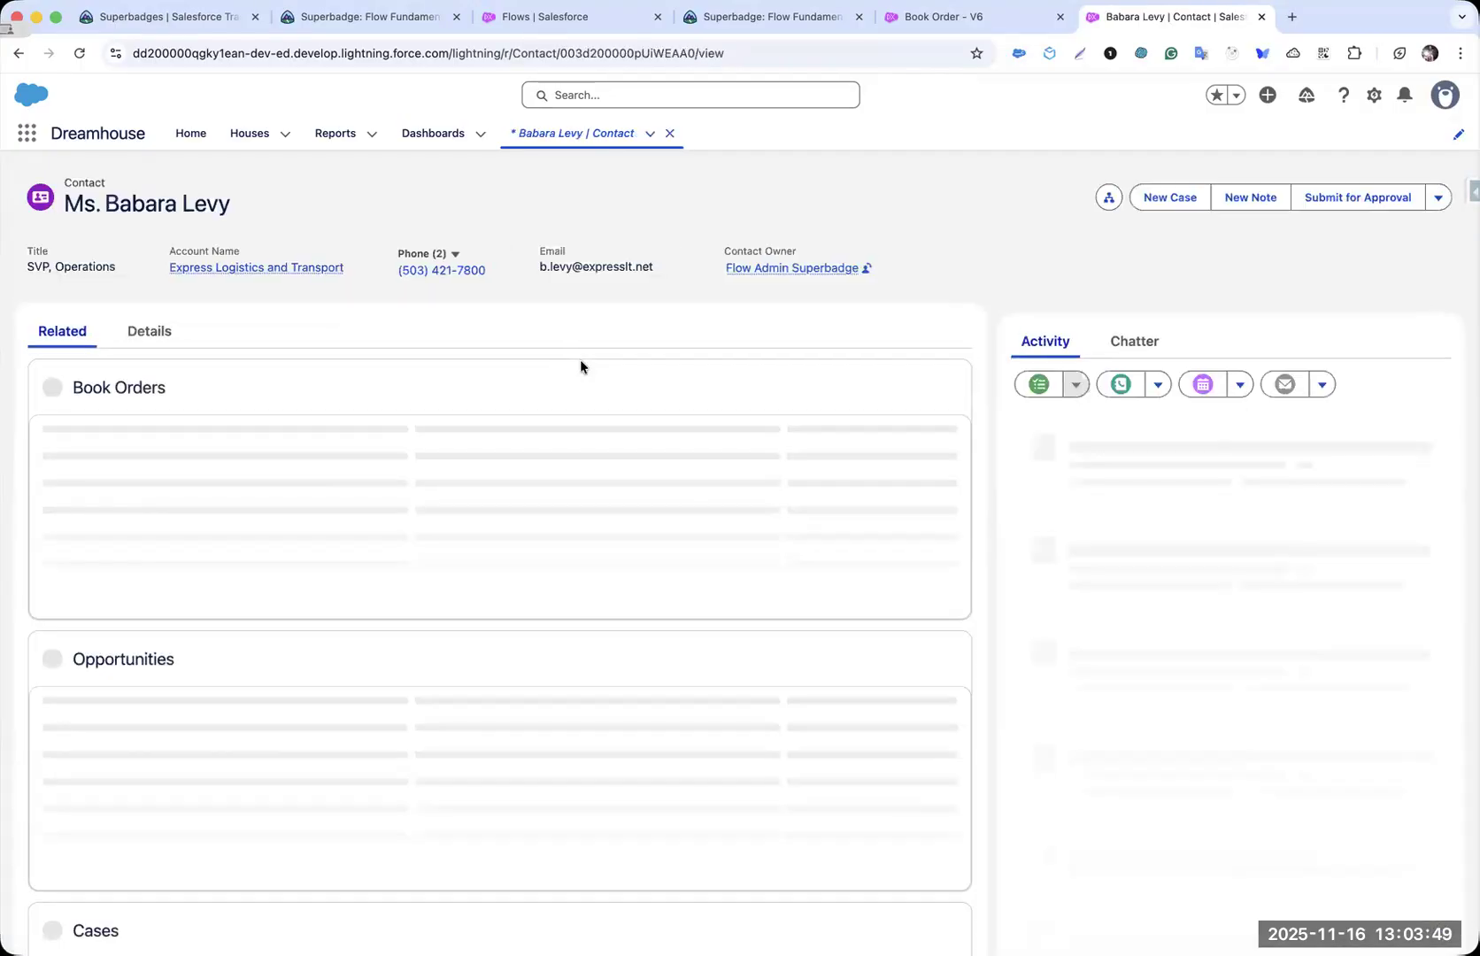
- Examine the contact's additional actions and Book Order component, and compare them with the Book Order Giveaway requirements
{"action": "left_click", "coordinate": [1438, 196]}
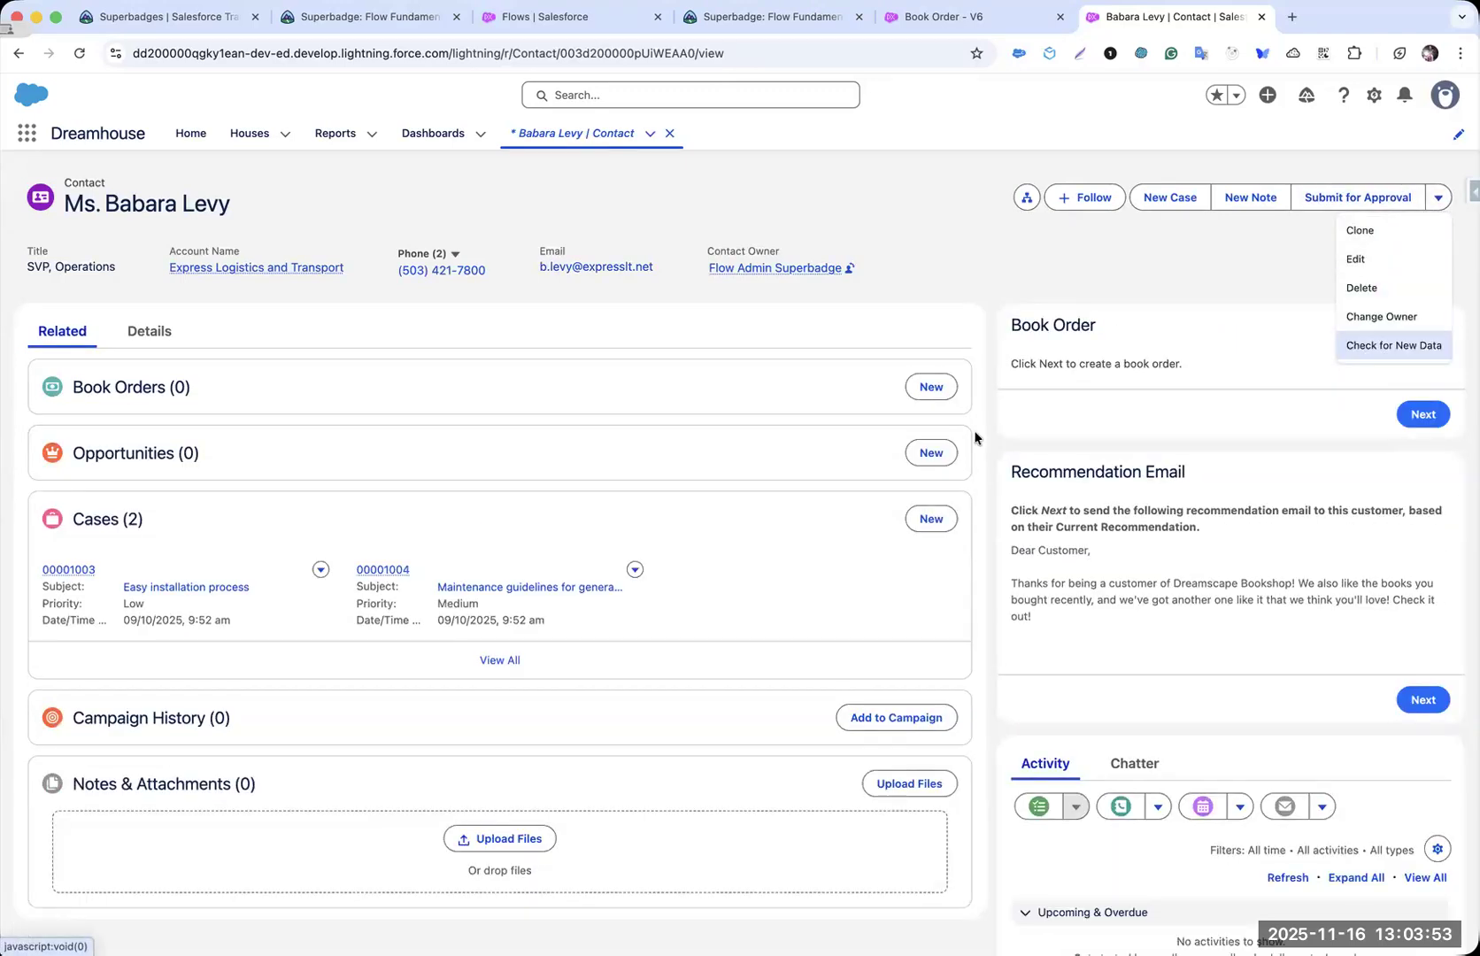
{"action": "left_click", "coordinate": [1110, 332]}
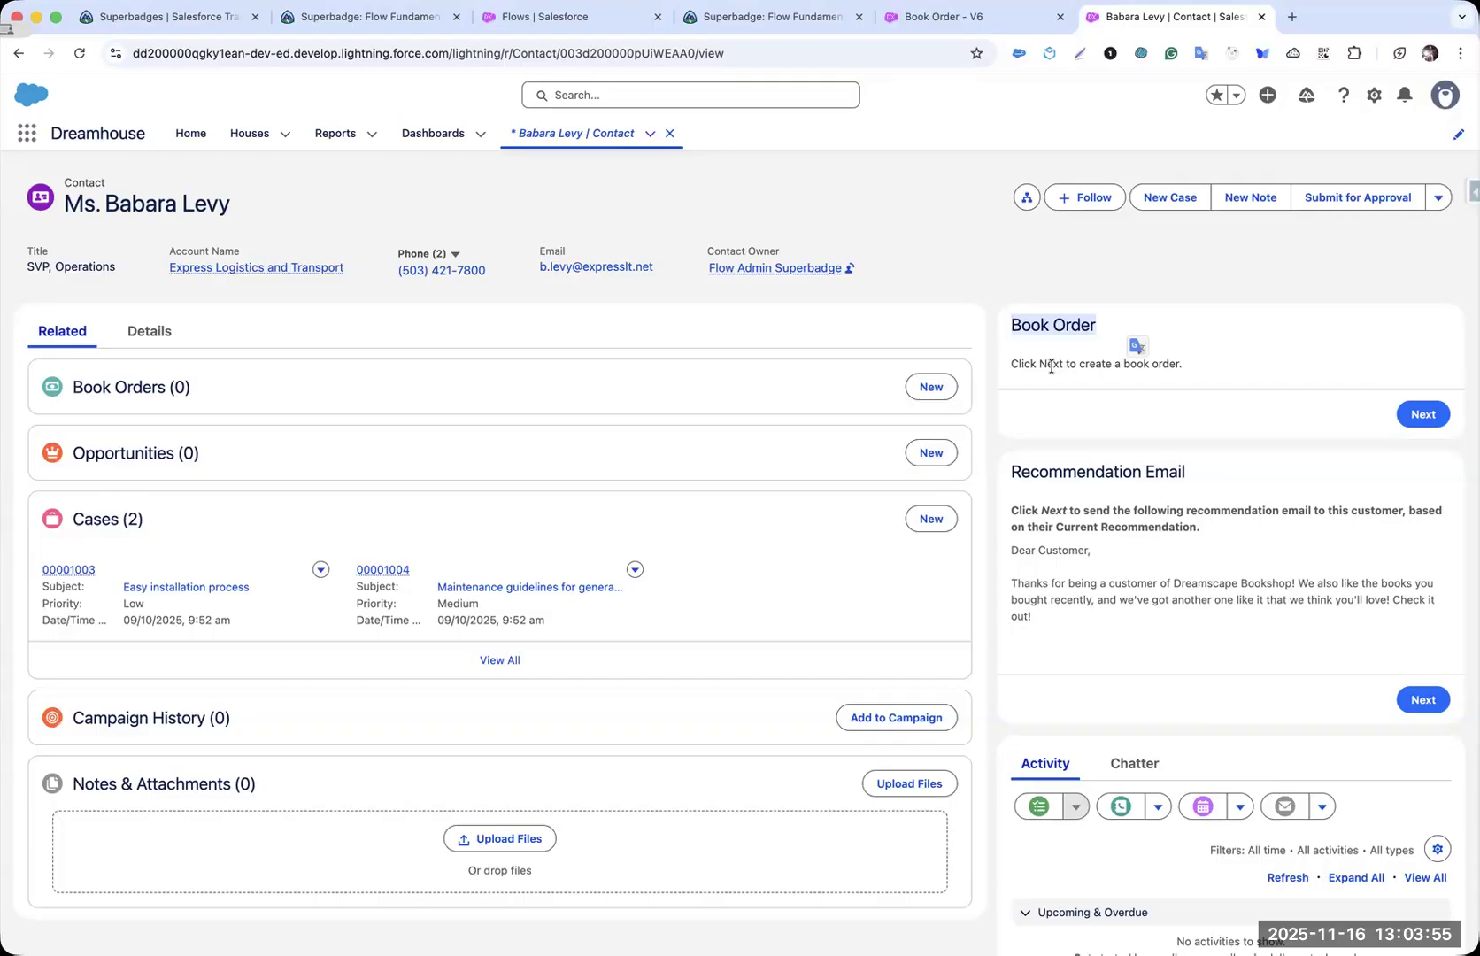
{"action": "left_click_drag", "start_coordinate": [1040, 364], "coordinate": [1181, 365]}
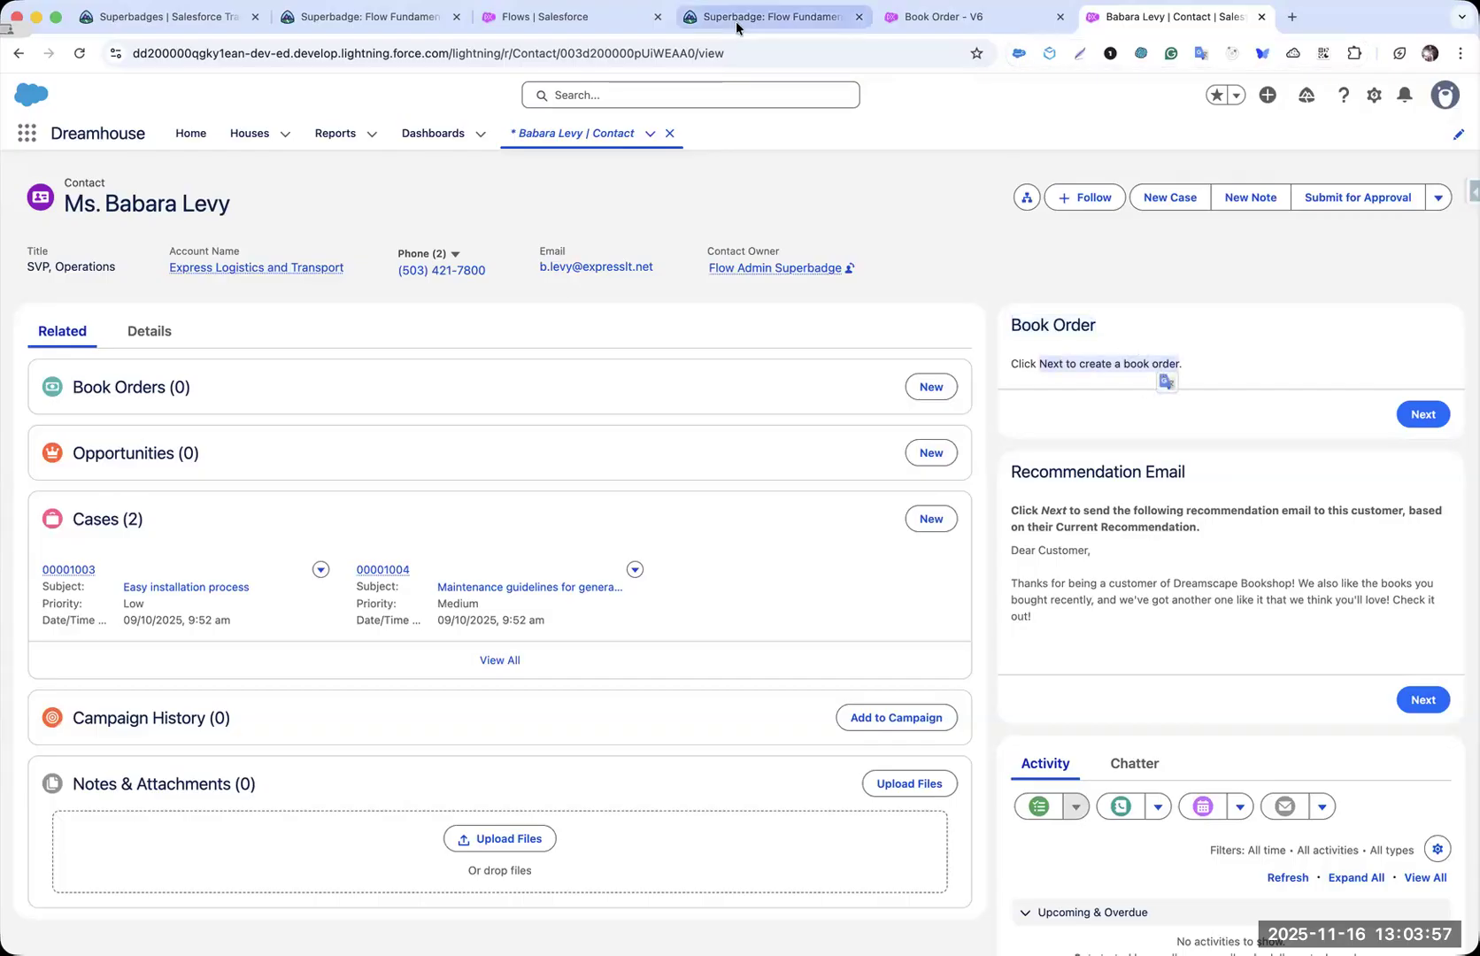
{"action": "left_click", "coordinate": [773, 16]}
{"action": "scroll", "coordinate": [567, 364], "scroll_direction": "up", "scroll_amount": 1}
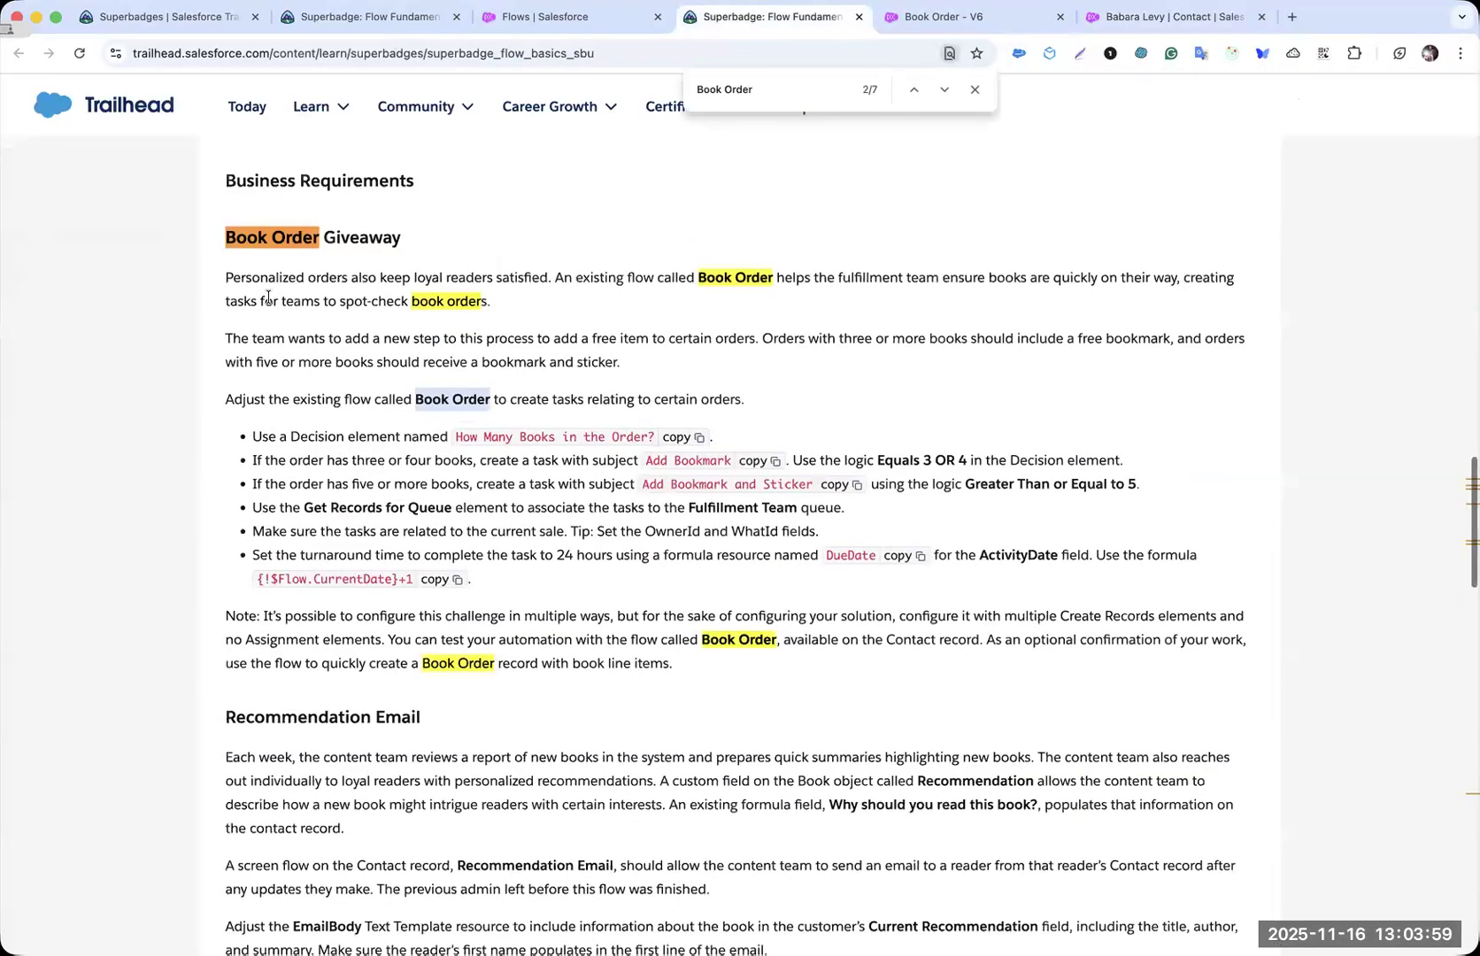
{"action": "left_click", "coordinate": [980, 21]}
{"action": "left_click", "coordinate": [1172, 16]}
- Run the Book Order flow on the contact record to create an order containing one book
{"action": "left_click", "coordinate": [1416, 415]}
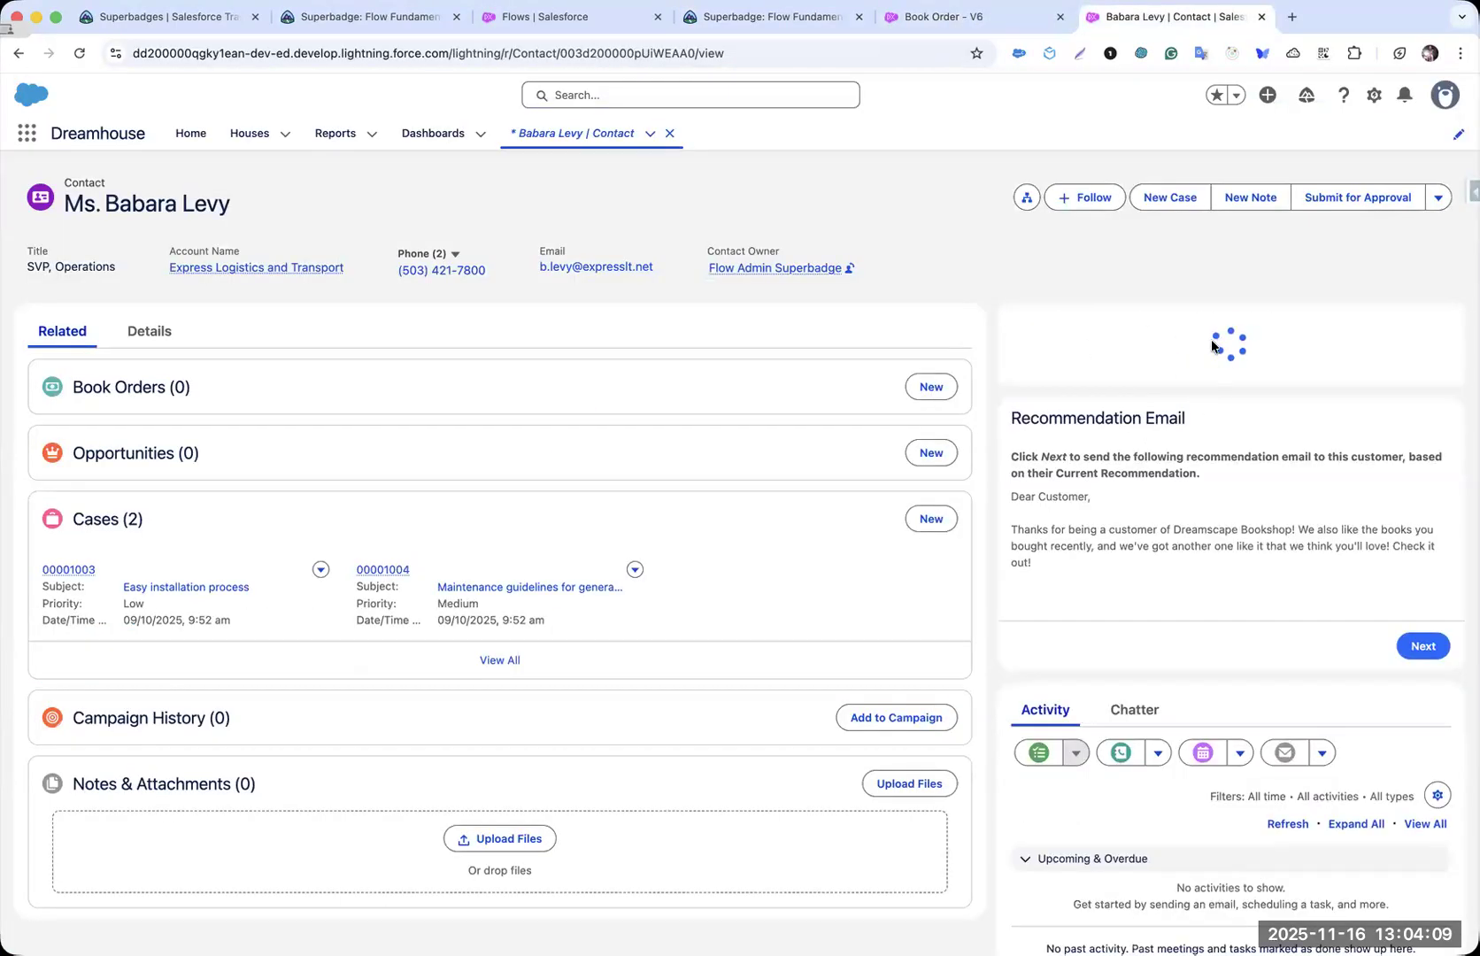
{"action": "scroll", "coordinate": [1064, 312], "scroll_direction": "down", "scroll_amount": 1}
{"action": "scroll", "coordinate": [1064, 312], "scroll_direction": "down", "scroll_amount": 1}
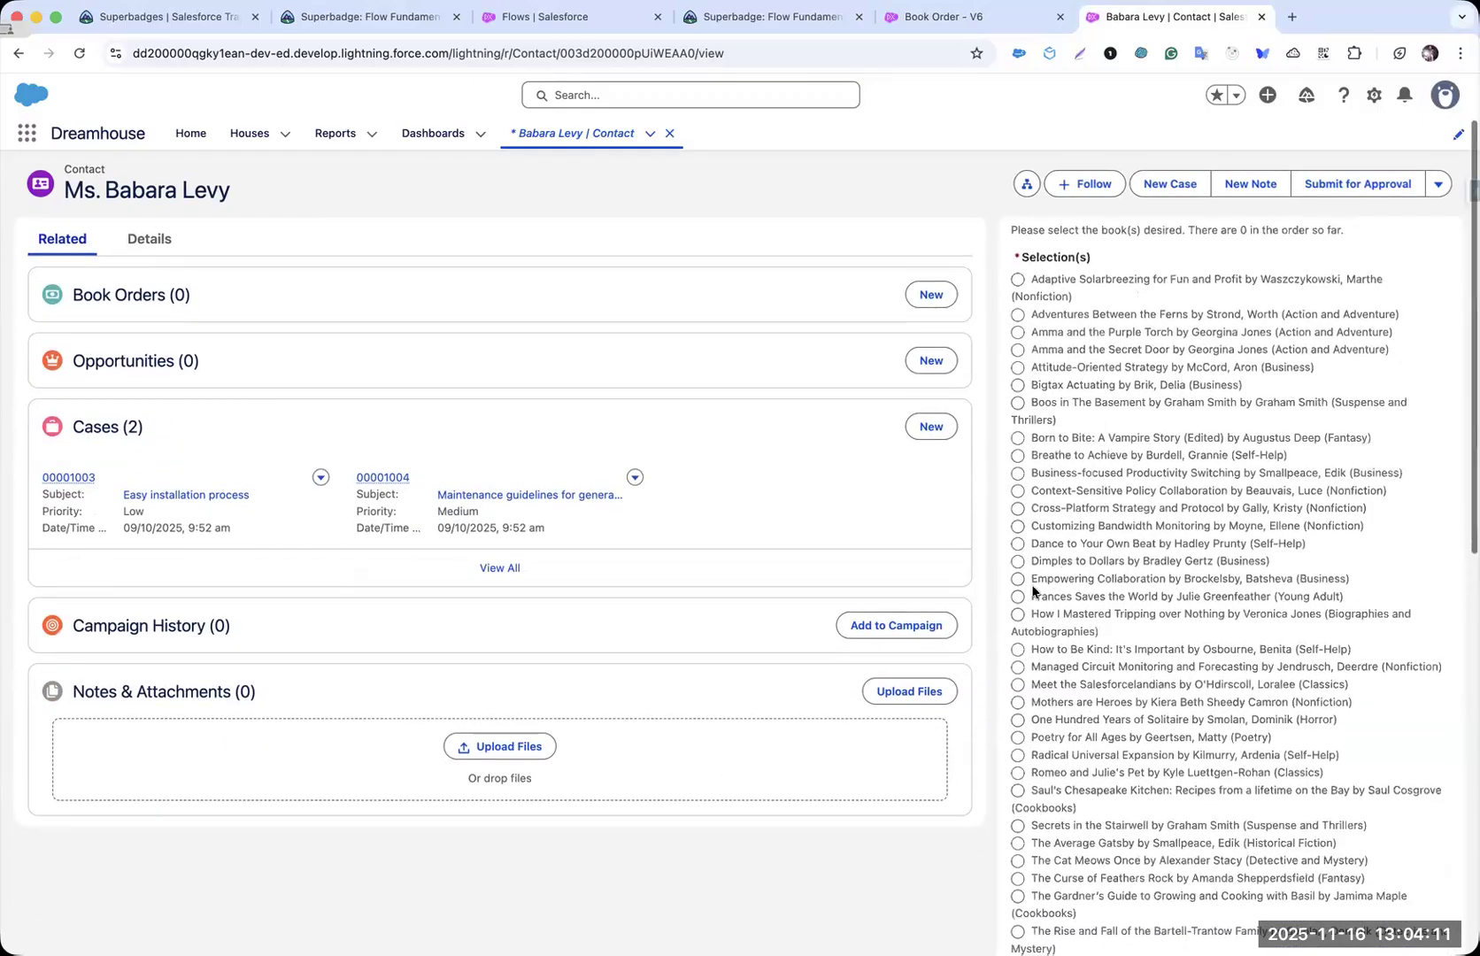
{"action": "scroll", "coordinate": [1020, 437], "scroll_direction": "down", "scroll_amount": 5}
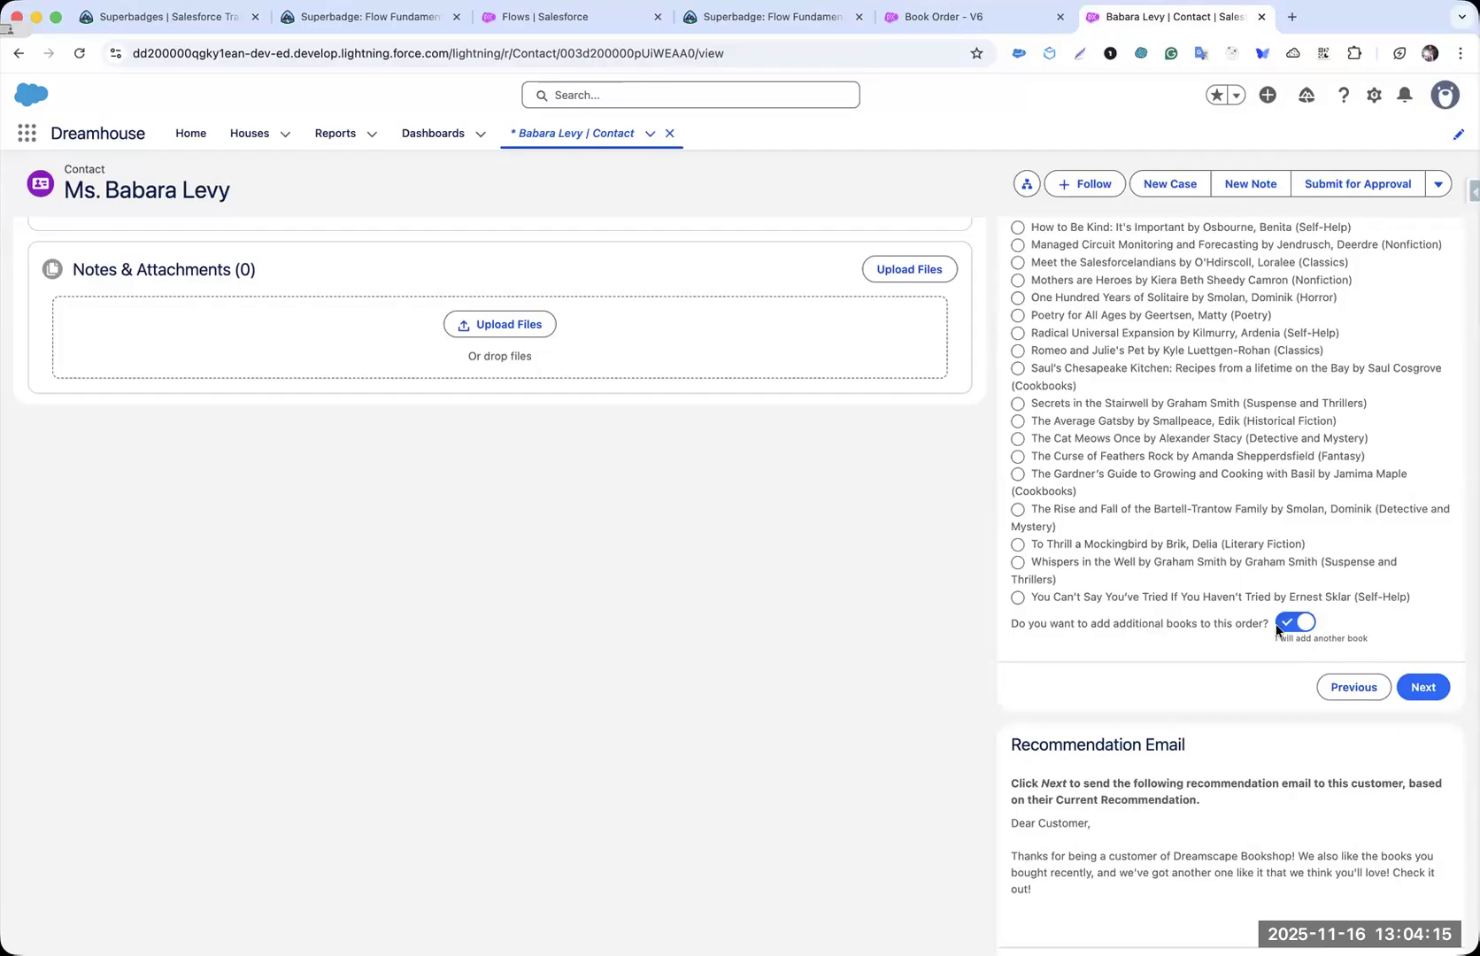
{"action": "left_click", "coordinate": [1422, 687]}
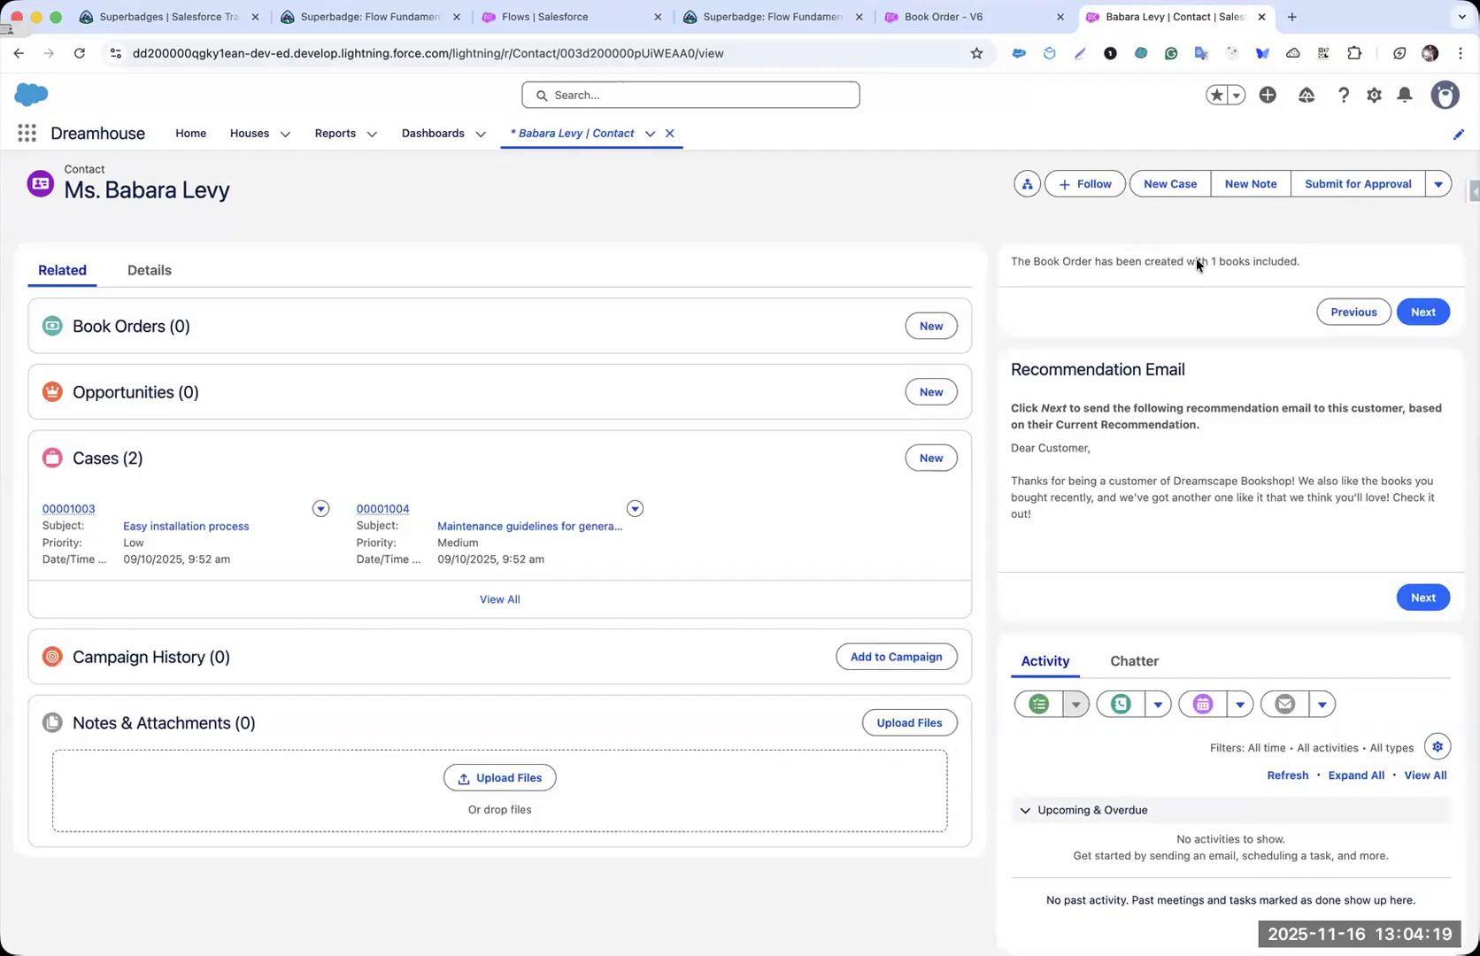
{"action": "left_click", "coordinate": [1422, 312]}
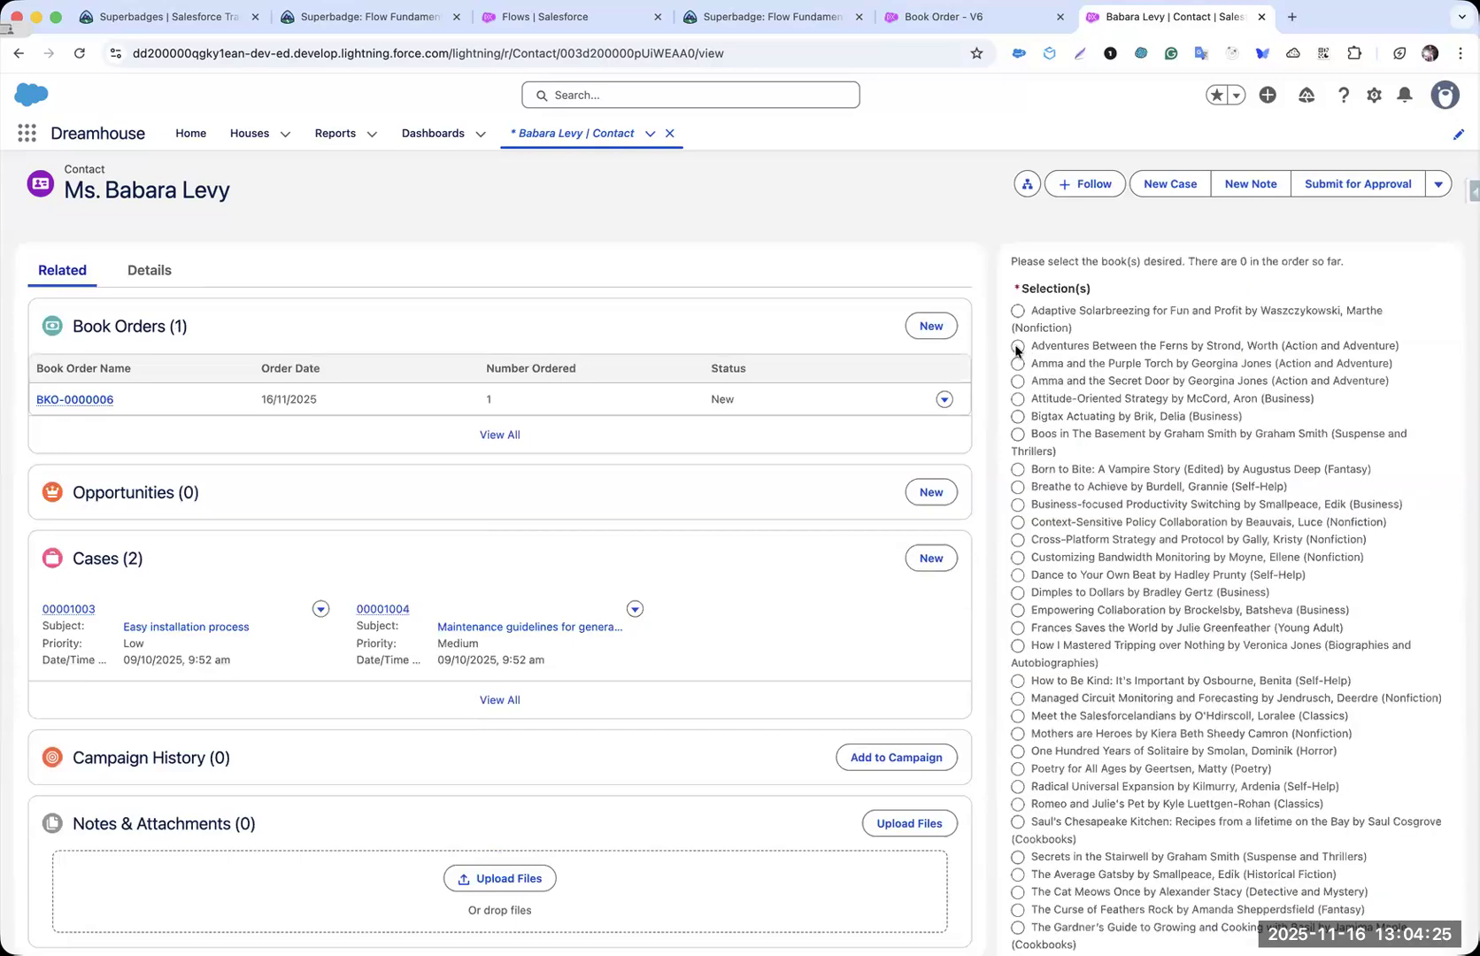
- Start a second book order for the contact and add books one at a time, keeping the additional-books option on
{"action": "scroll", "coordinate": [1220, 608], "scroll_direction": "down", "scroll_amount": 7}
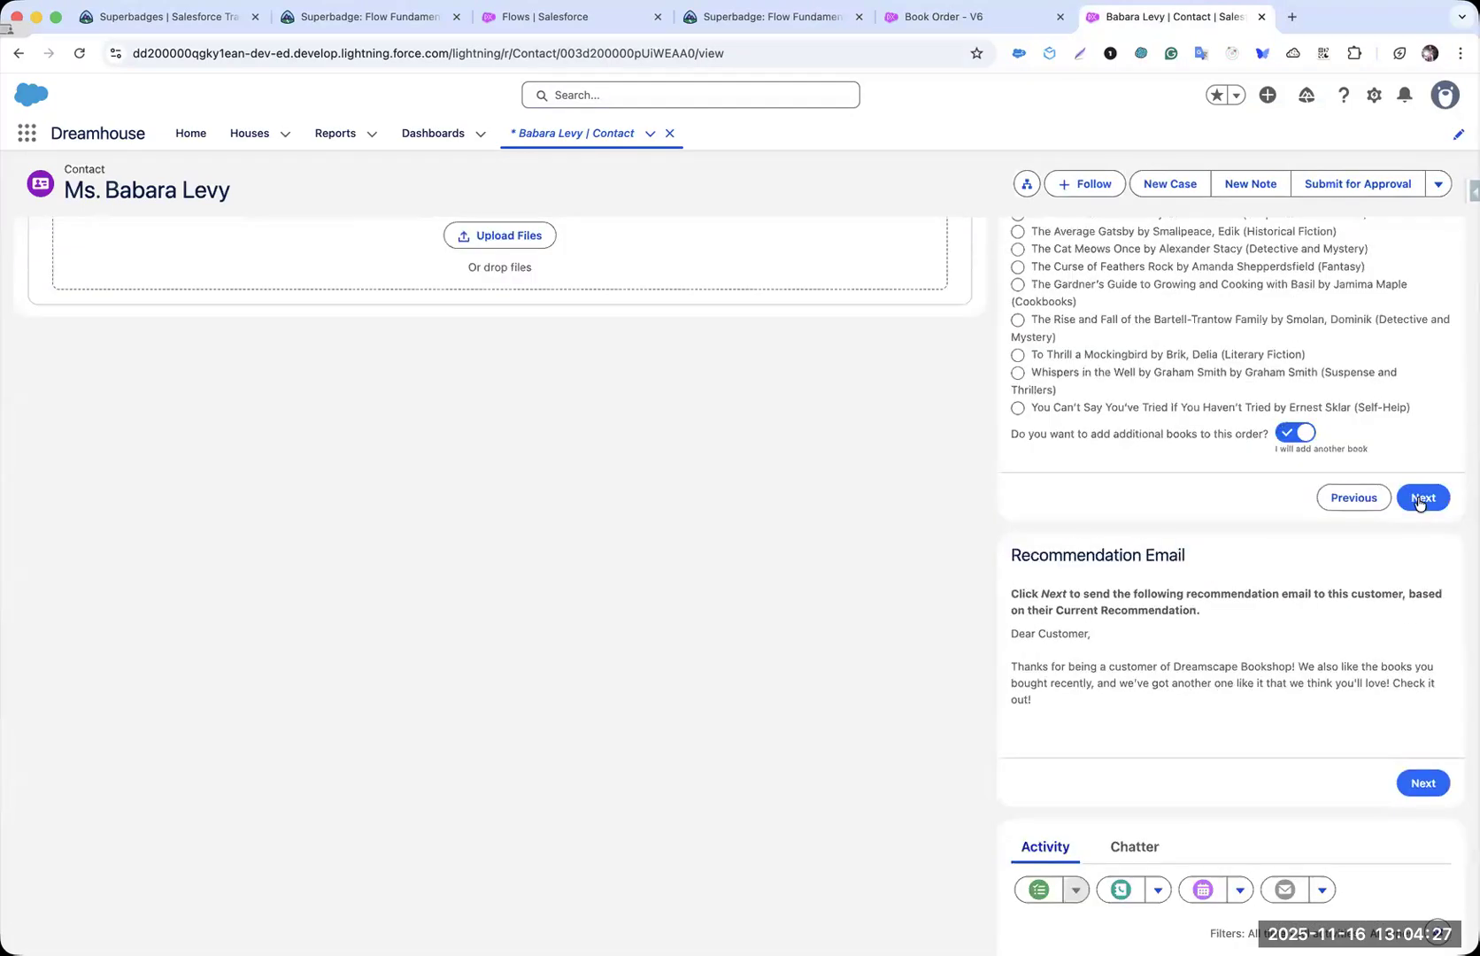
{"action": "left_click", "coordinate": [1421, 498]}
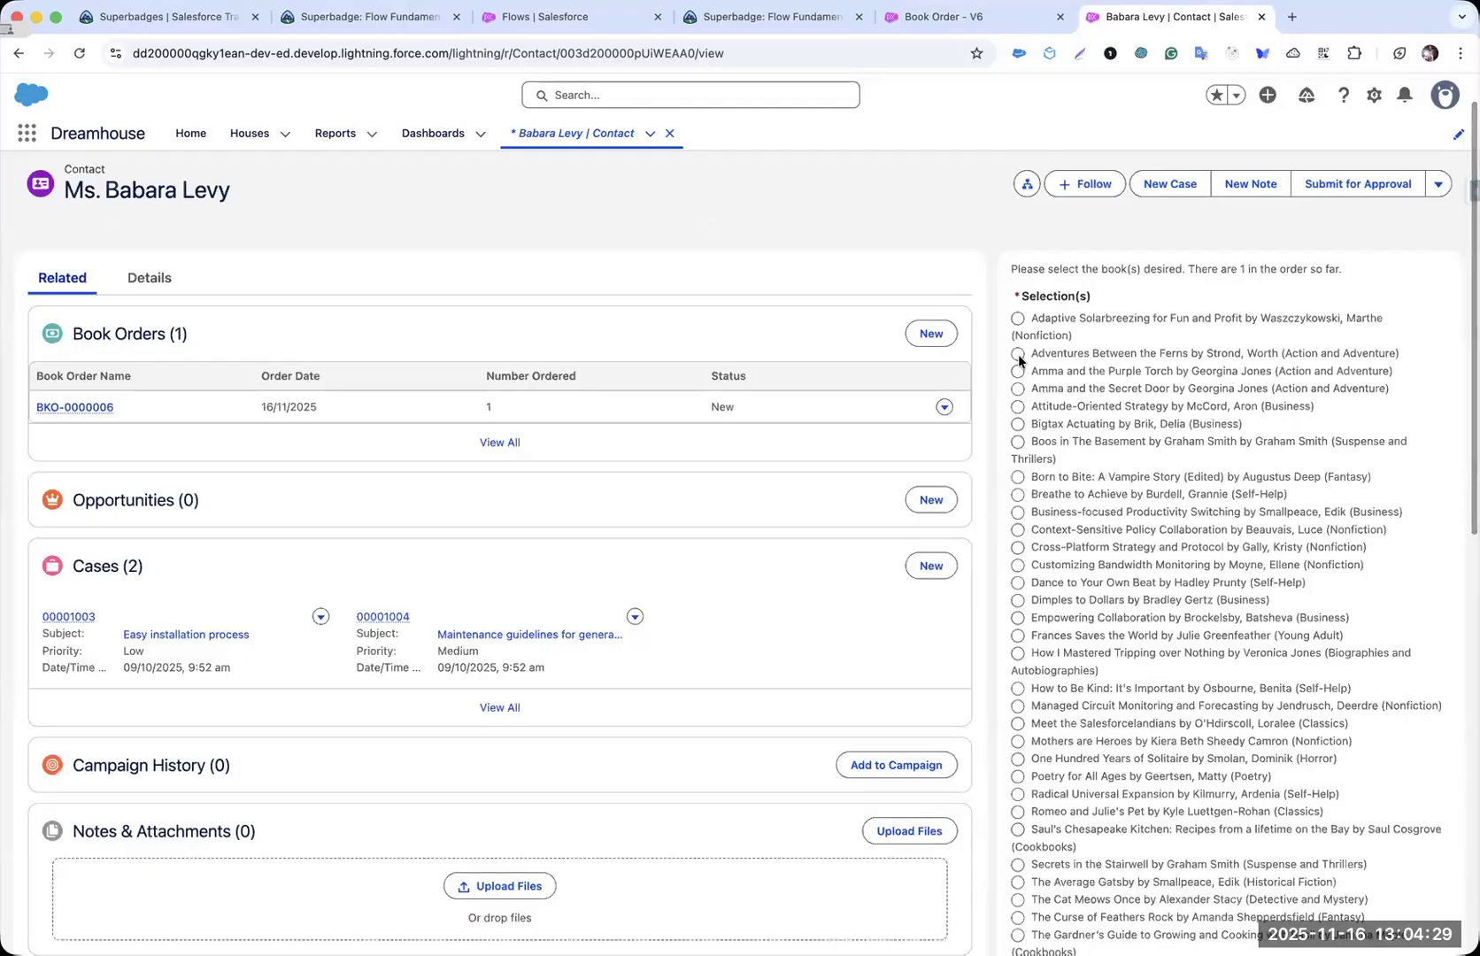
{"action": "scroll", "coordinate": [1449, 699], "scroll_direction": "down", "scroll_amount": 4}
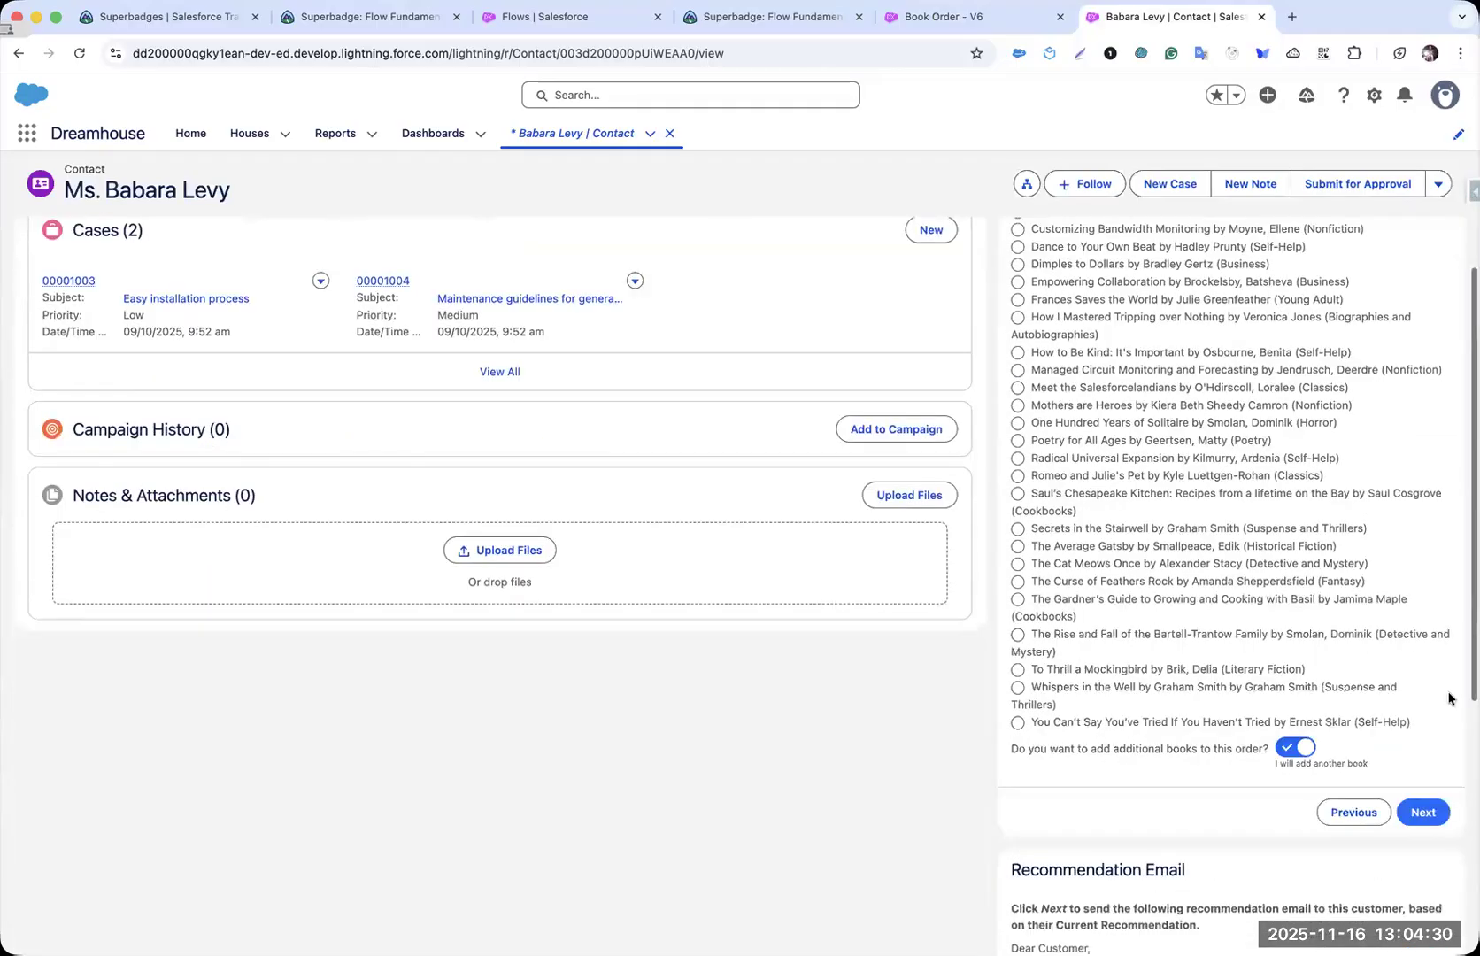
{"action": "left_click", "coordinate": [1426, 810]}
{"action": "scroll", "coordinate": [1229, 603], "scroll_direction": "down", "scroll_amount": 5}
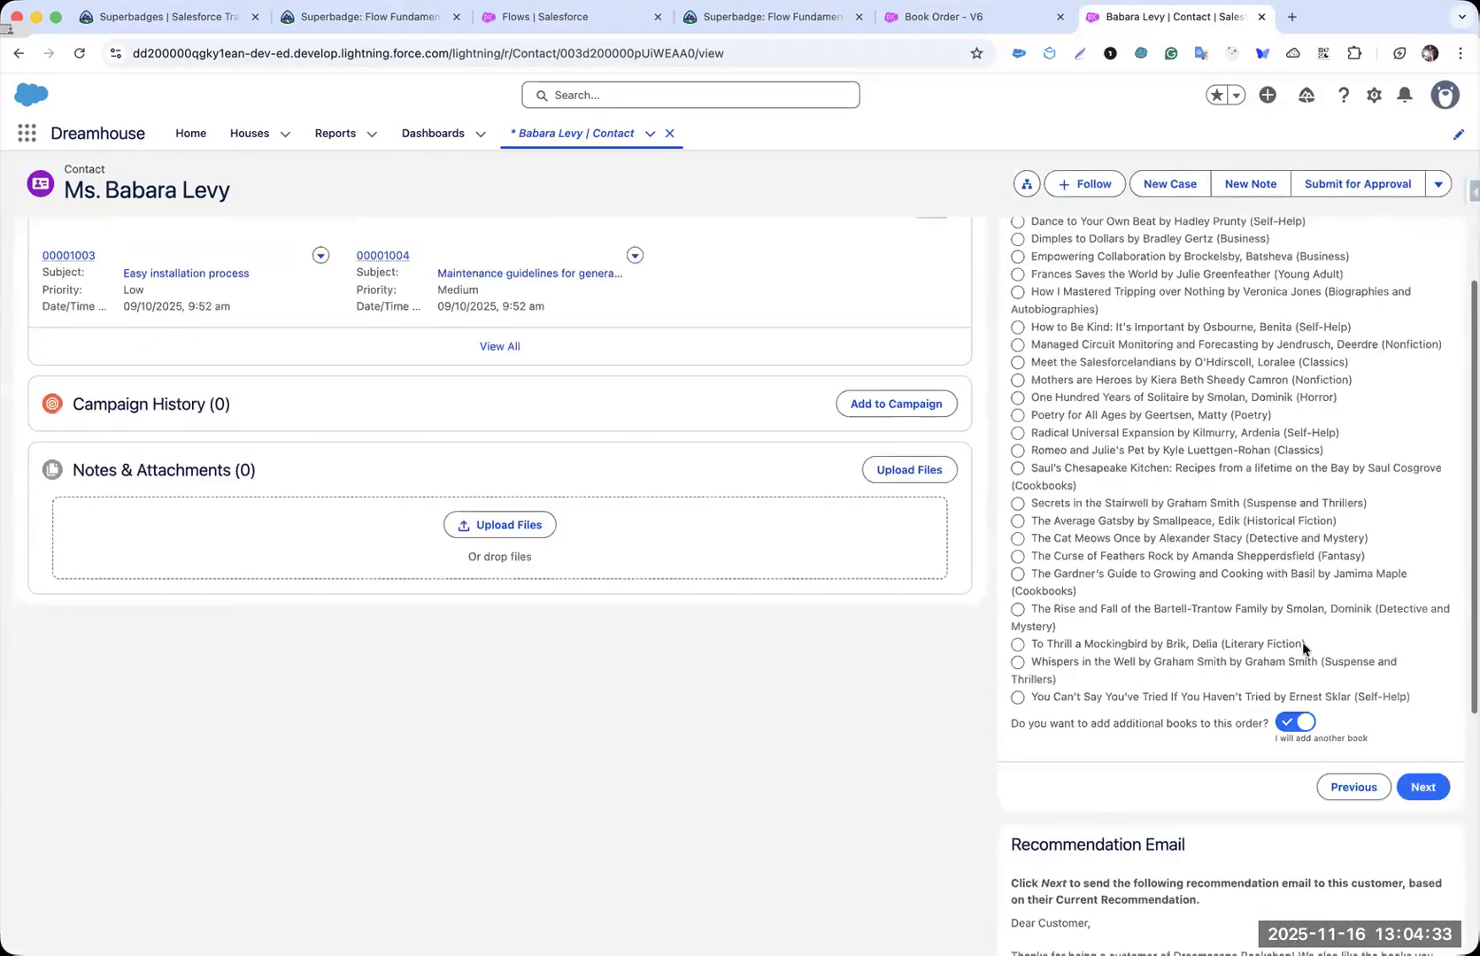
{"action": "left_click", "coordinate": [1340, 783]}
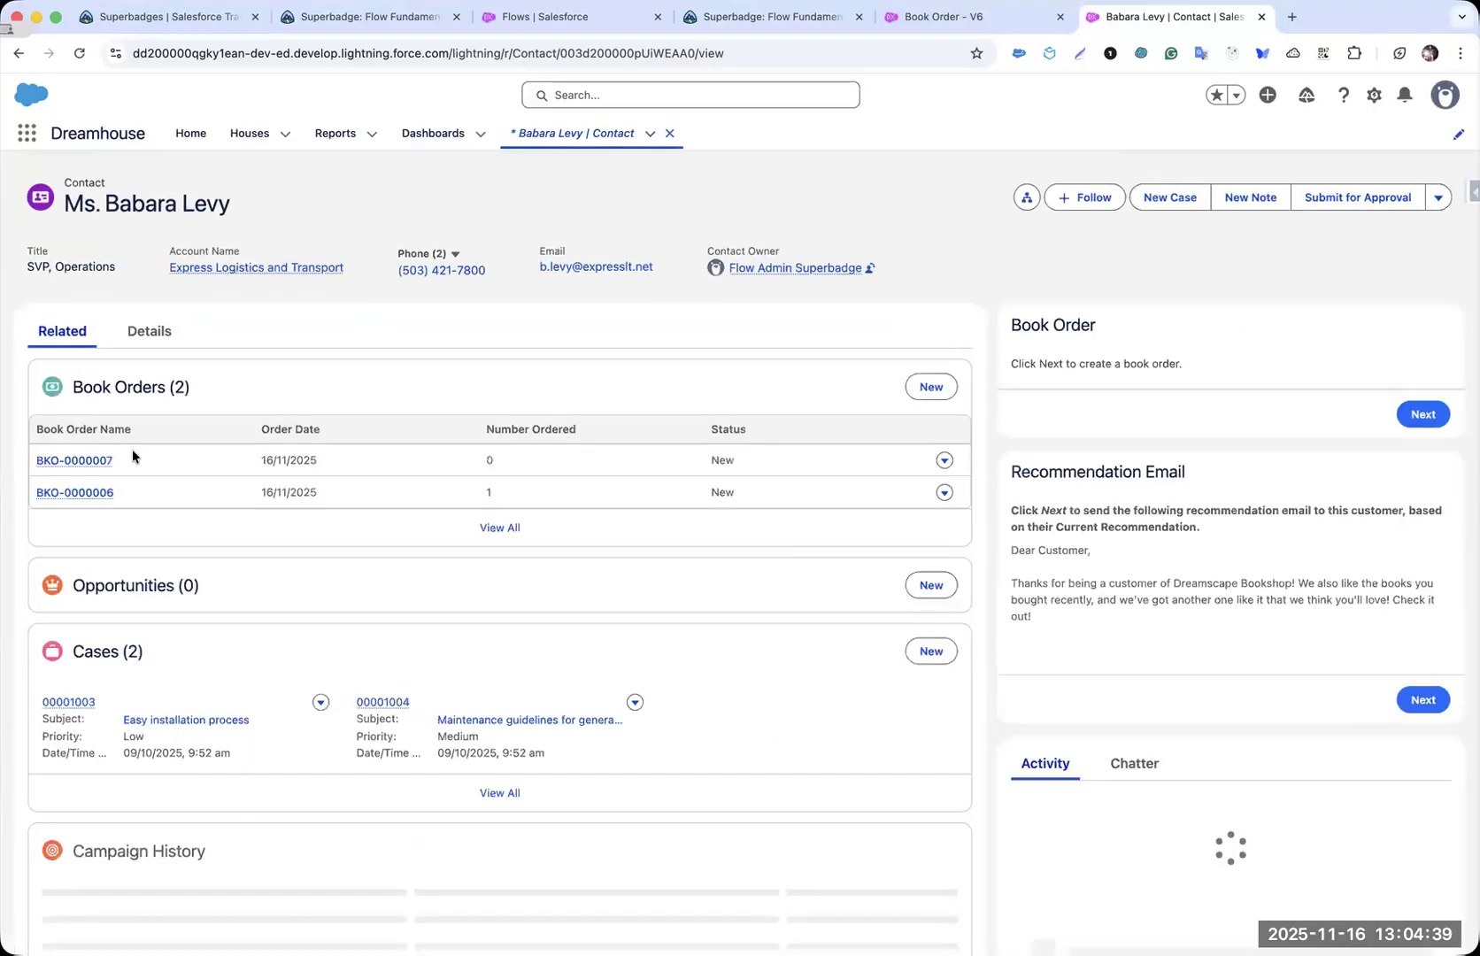
- Open the contact's newest book order, check its activity, and return to the contact's details
{"action": "mouse_move", "coordinate": [87, 467]}
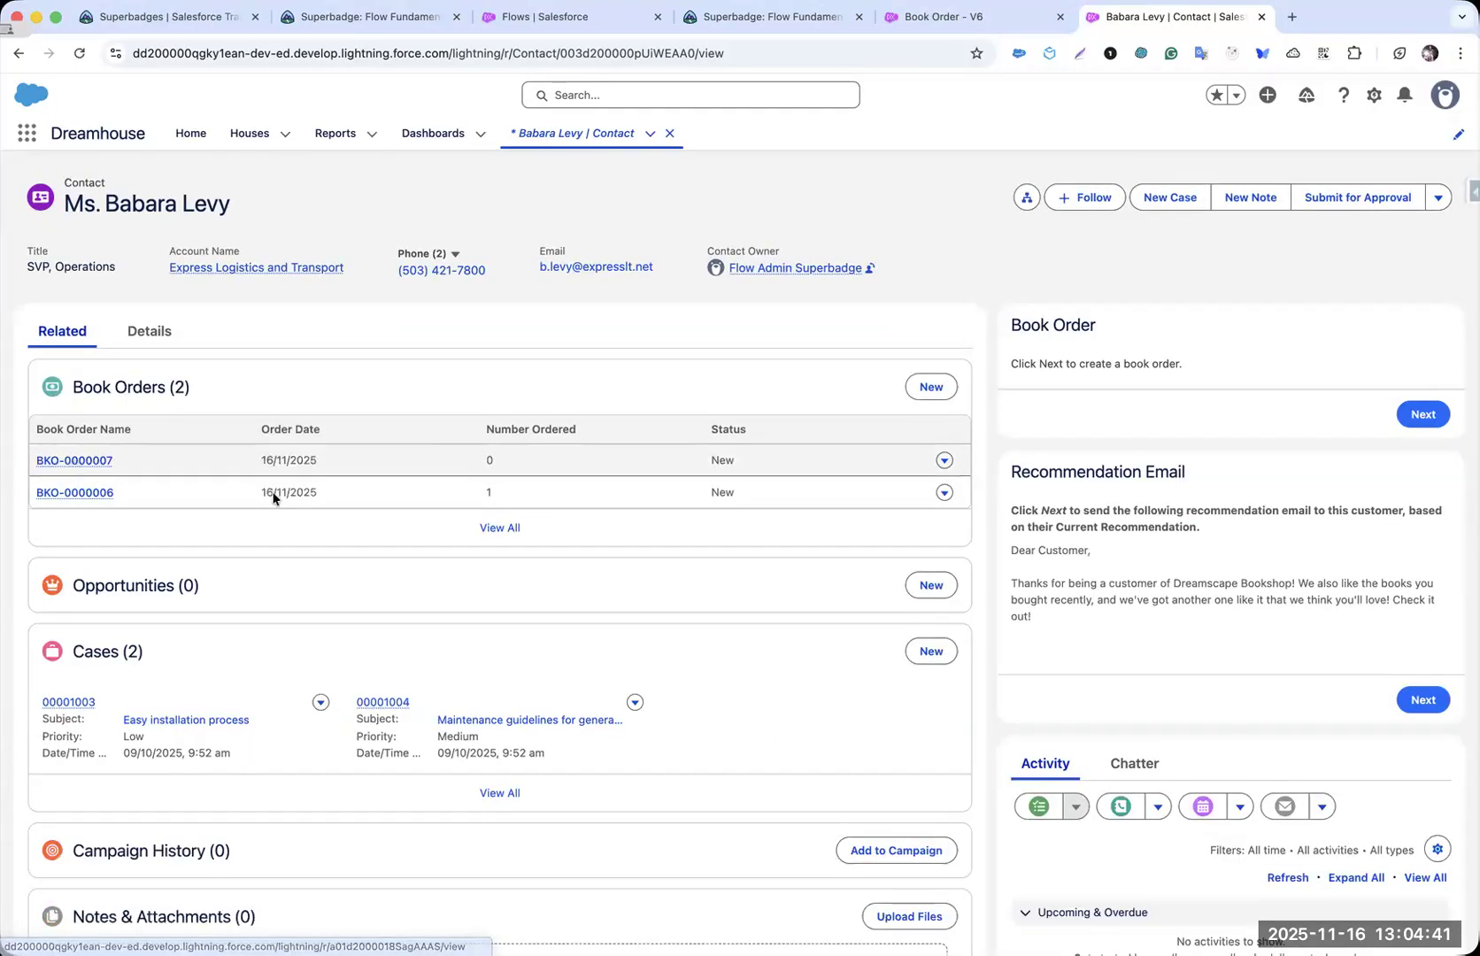
{"action": "left_click", "coordinate": [107, 461]}
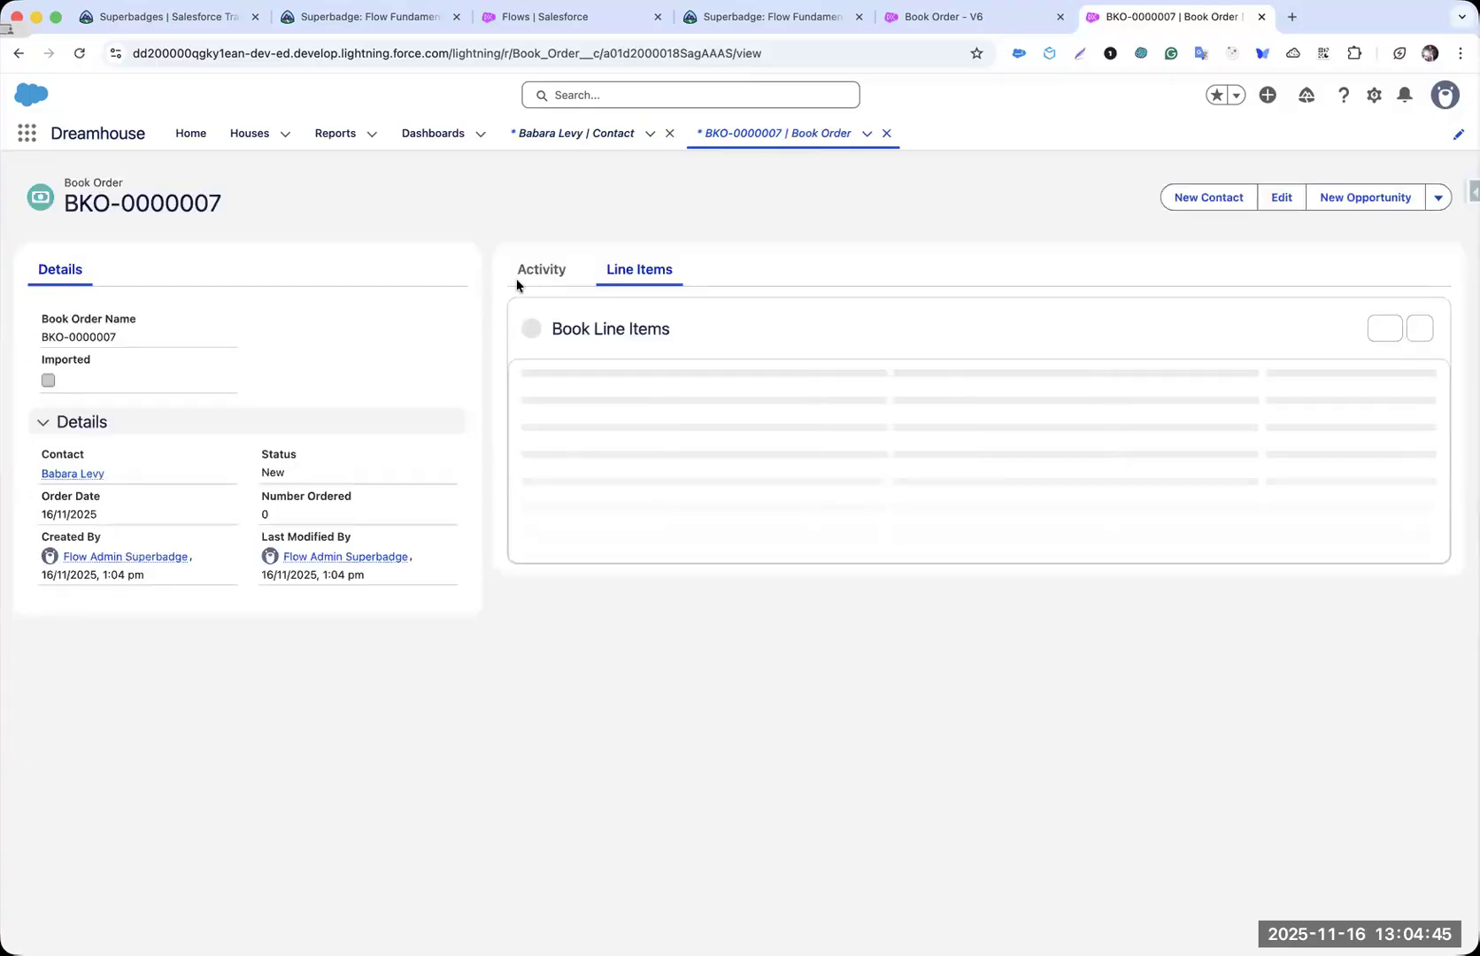
{"action": "left_click", "coordinate": [519, 283]}
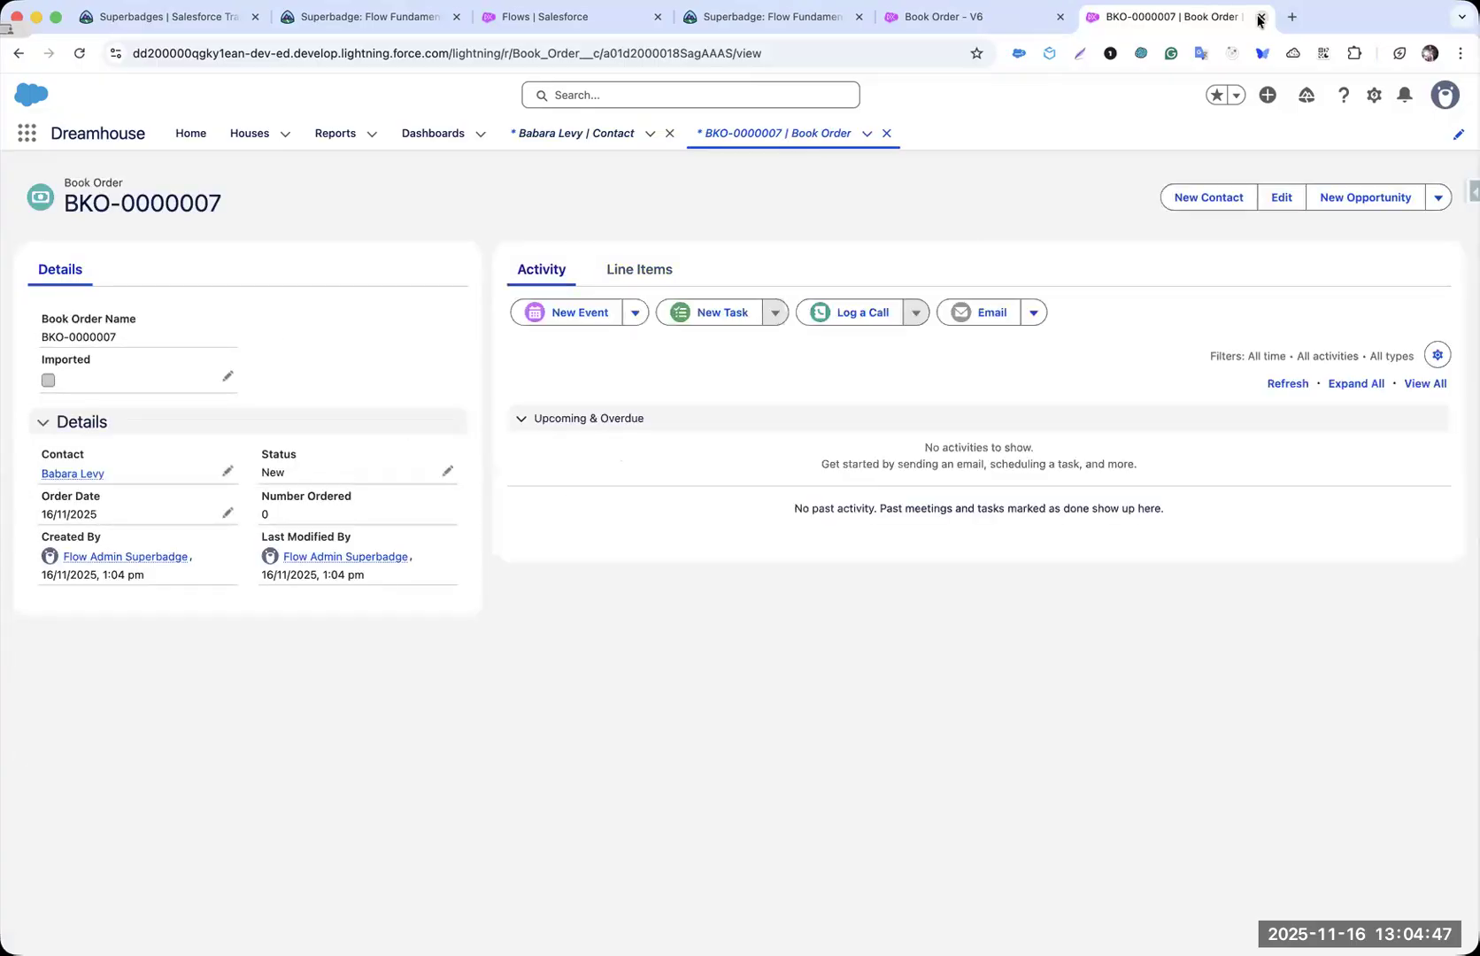
{"action": "left_click", "coordinate": [576, 133]}
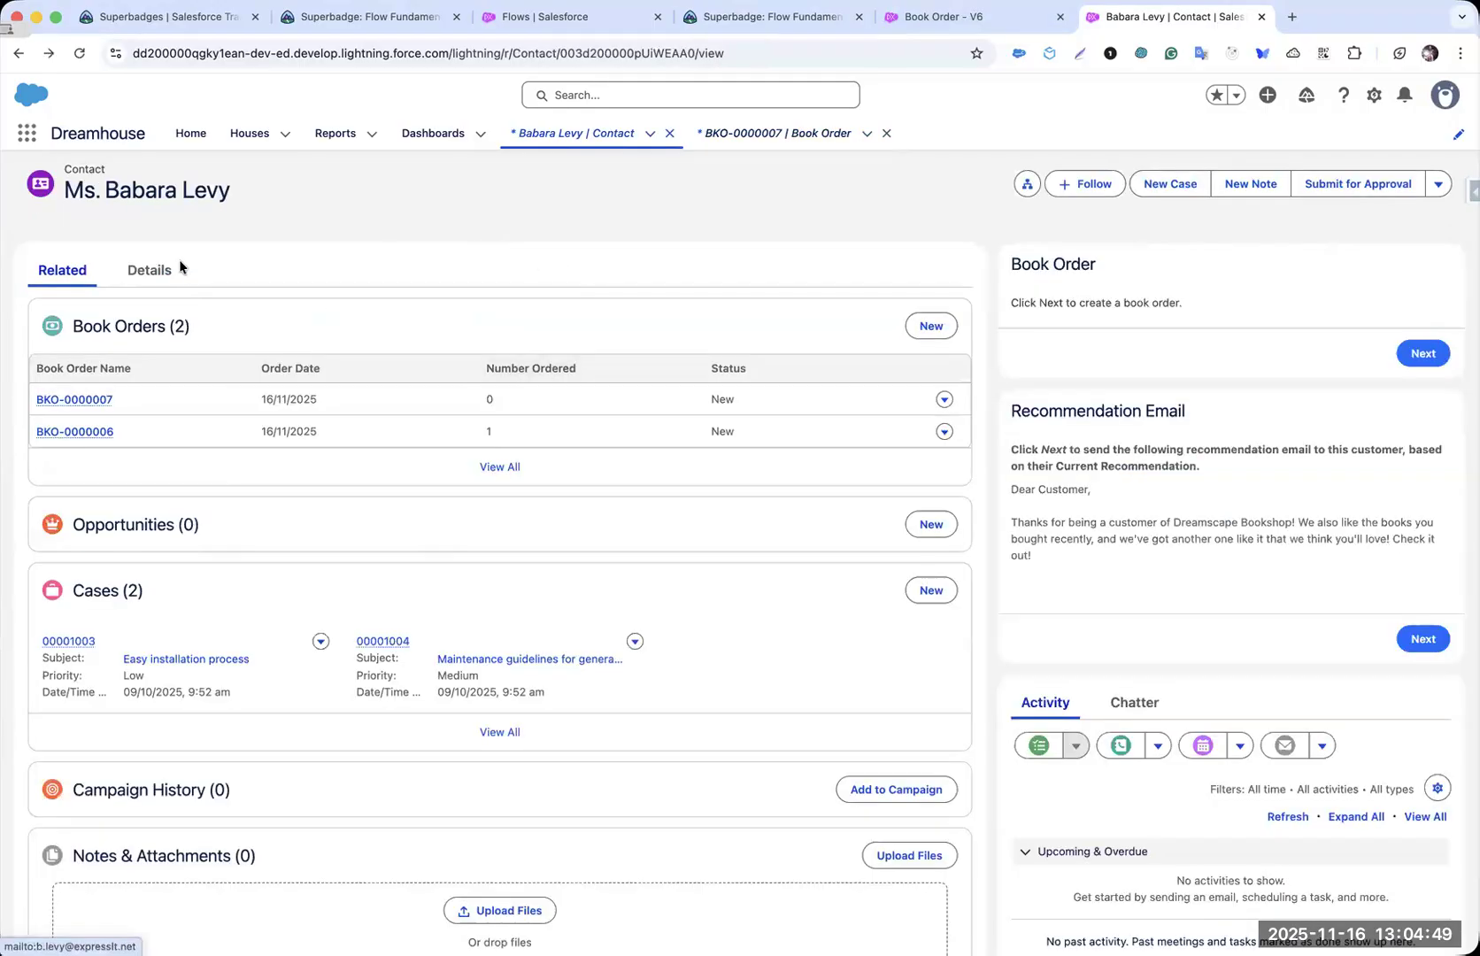
{"action": "left_click", "coordinate": [153, 270]}
- Compare the Book Order flow with the giveaway requirements and select the connector between Get Records for Queue and the QA task subflow
{"action": "left_click", "coordinate": [960, 17]}
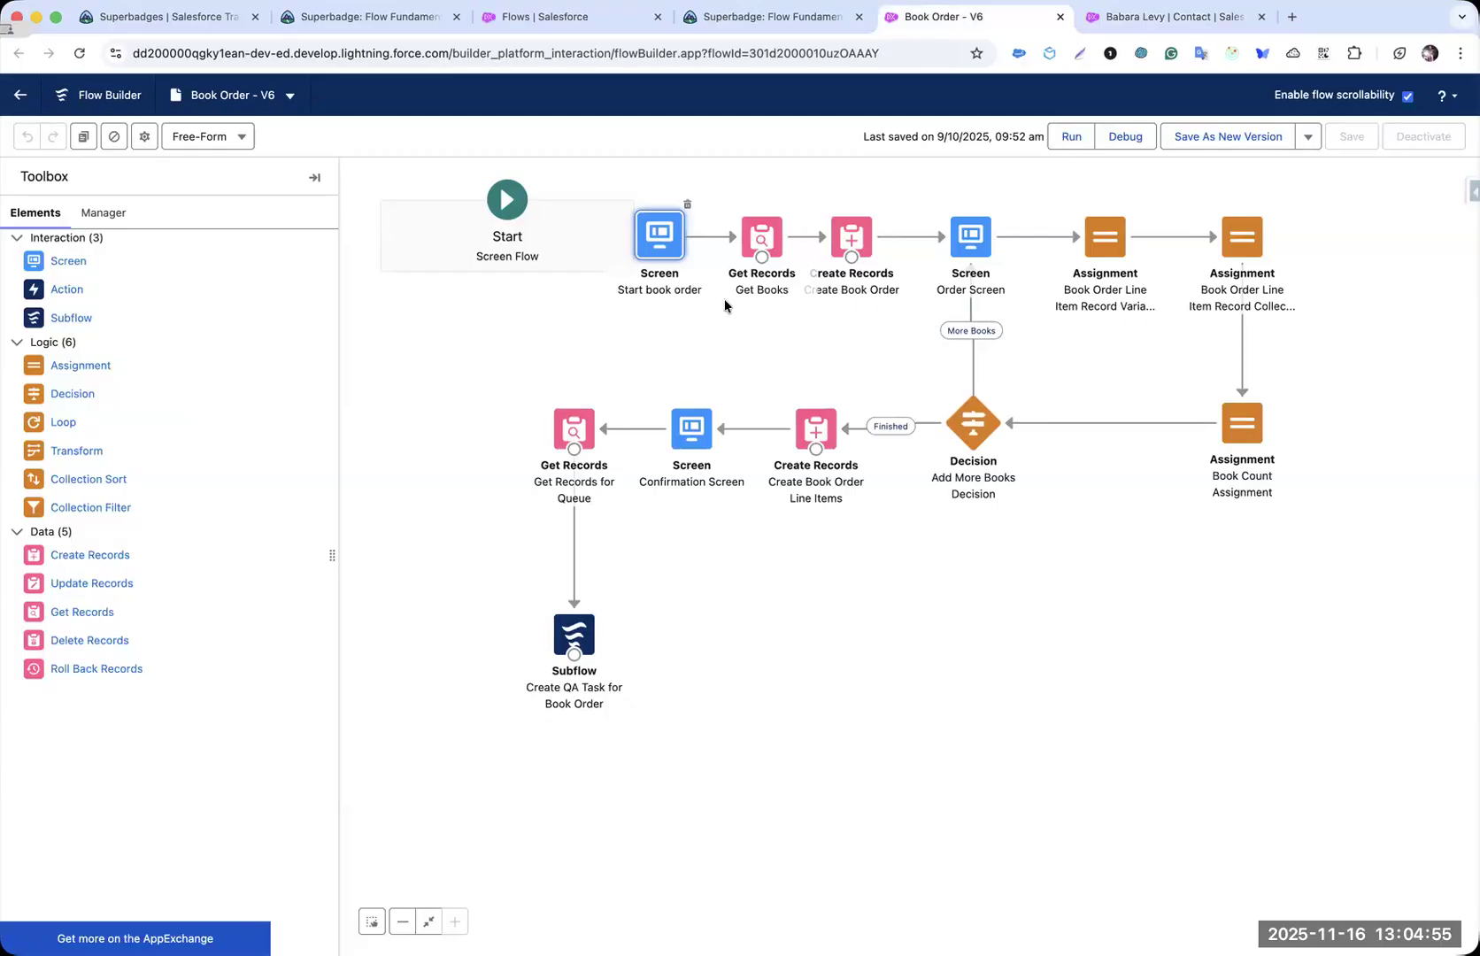
{"action": "key", "text": "ctrl+shift+Tab"}
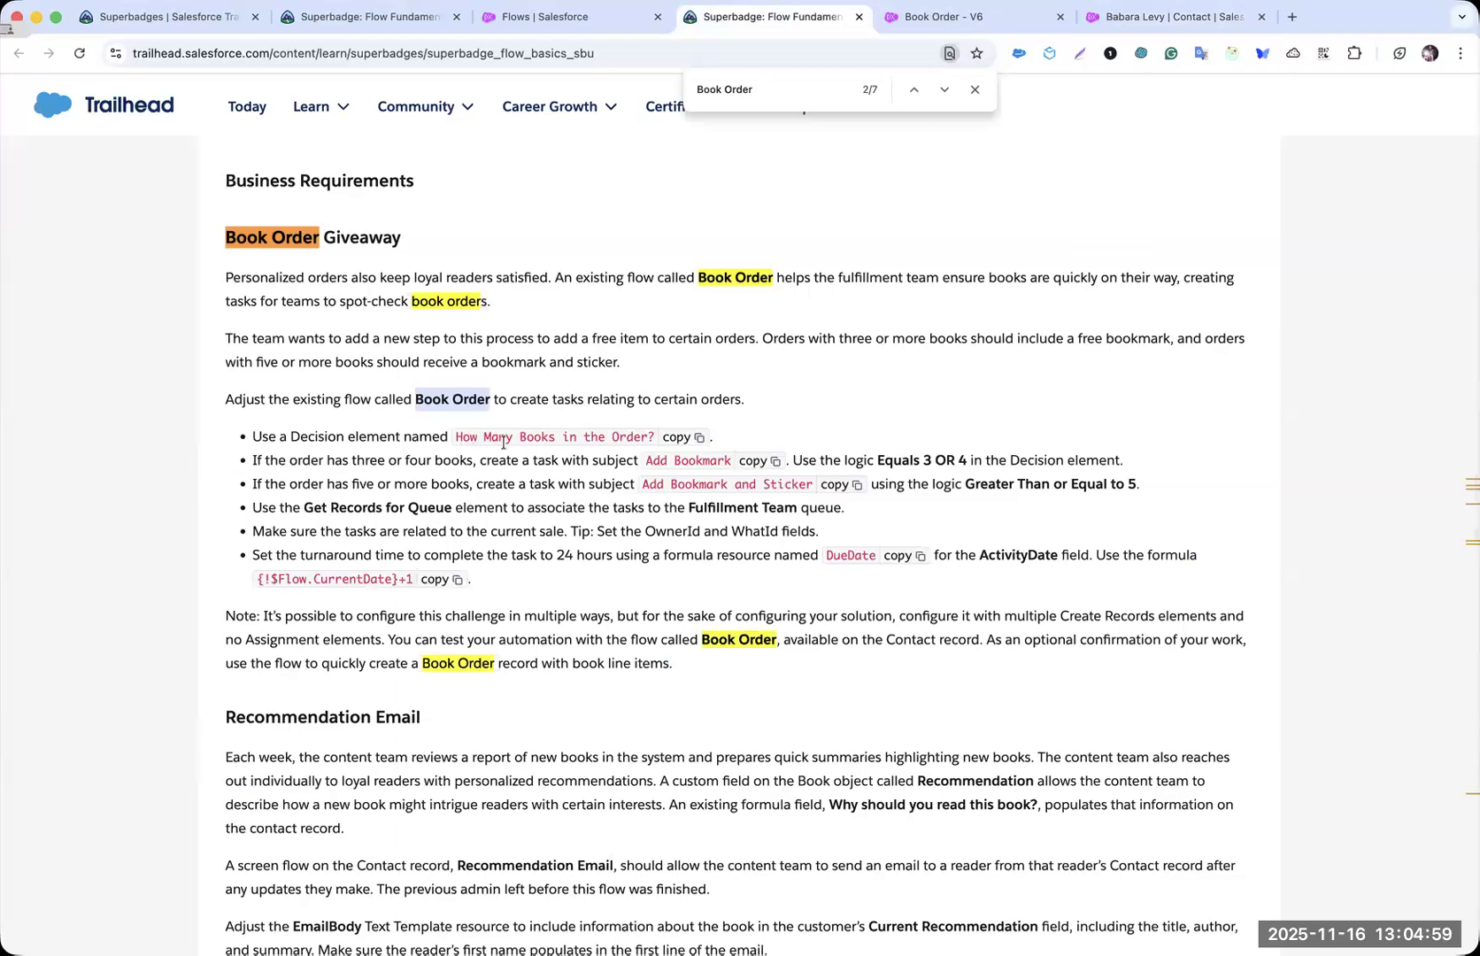
{"action": "key", "text": "ctrl+Tab"}
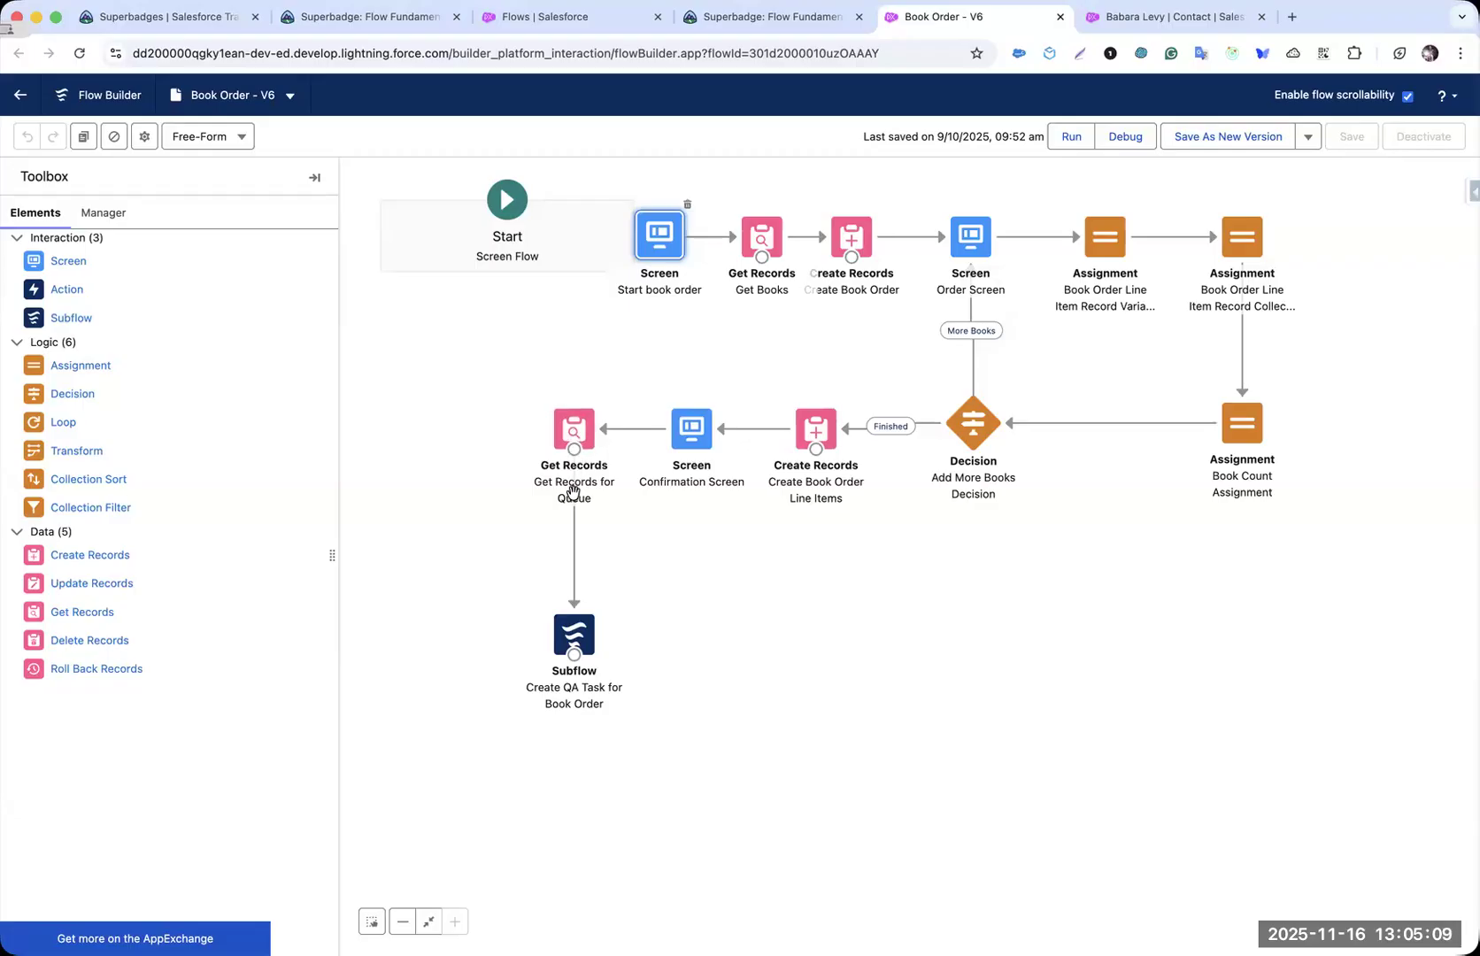
{"action": "left_click", "coordinate": [571, 595]}
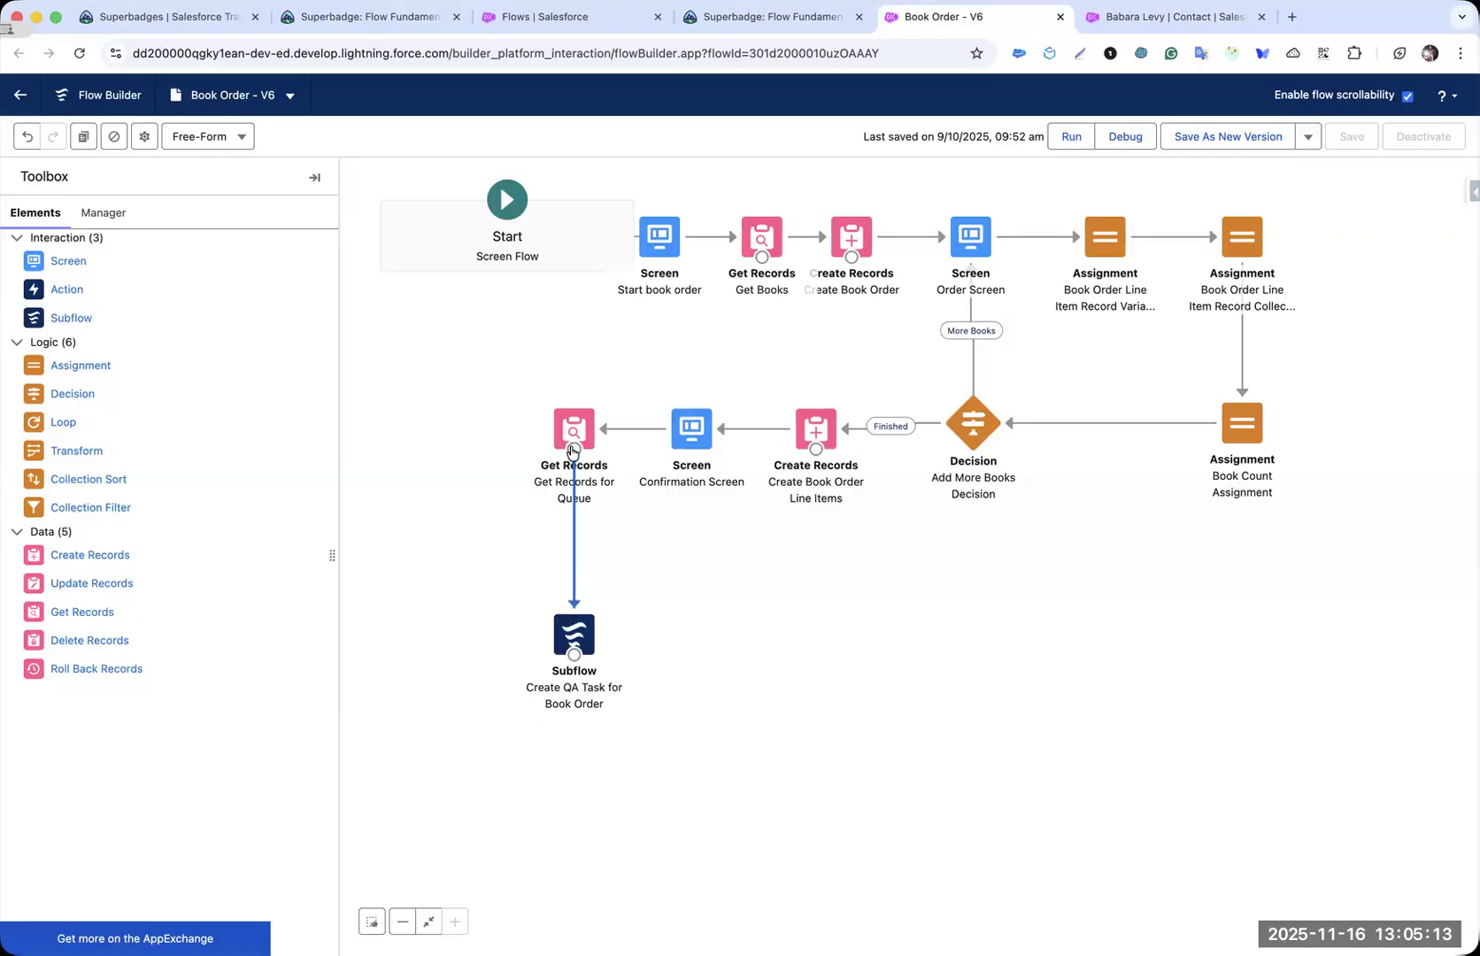
- Hide the Flow Builder toolbox and switch the Book Order flow from Free-Form to Auto-Layout
{"action": "left_click_drag", "start_coordinate": [1044, 168], "coordinate": [335, 192]}
{"action": "left_click", "coordinate": [313, 178]}
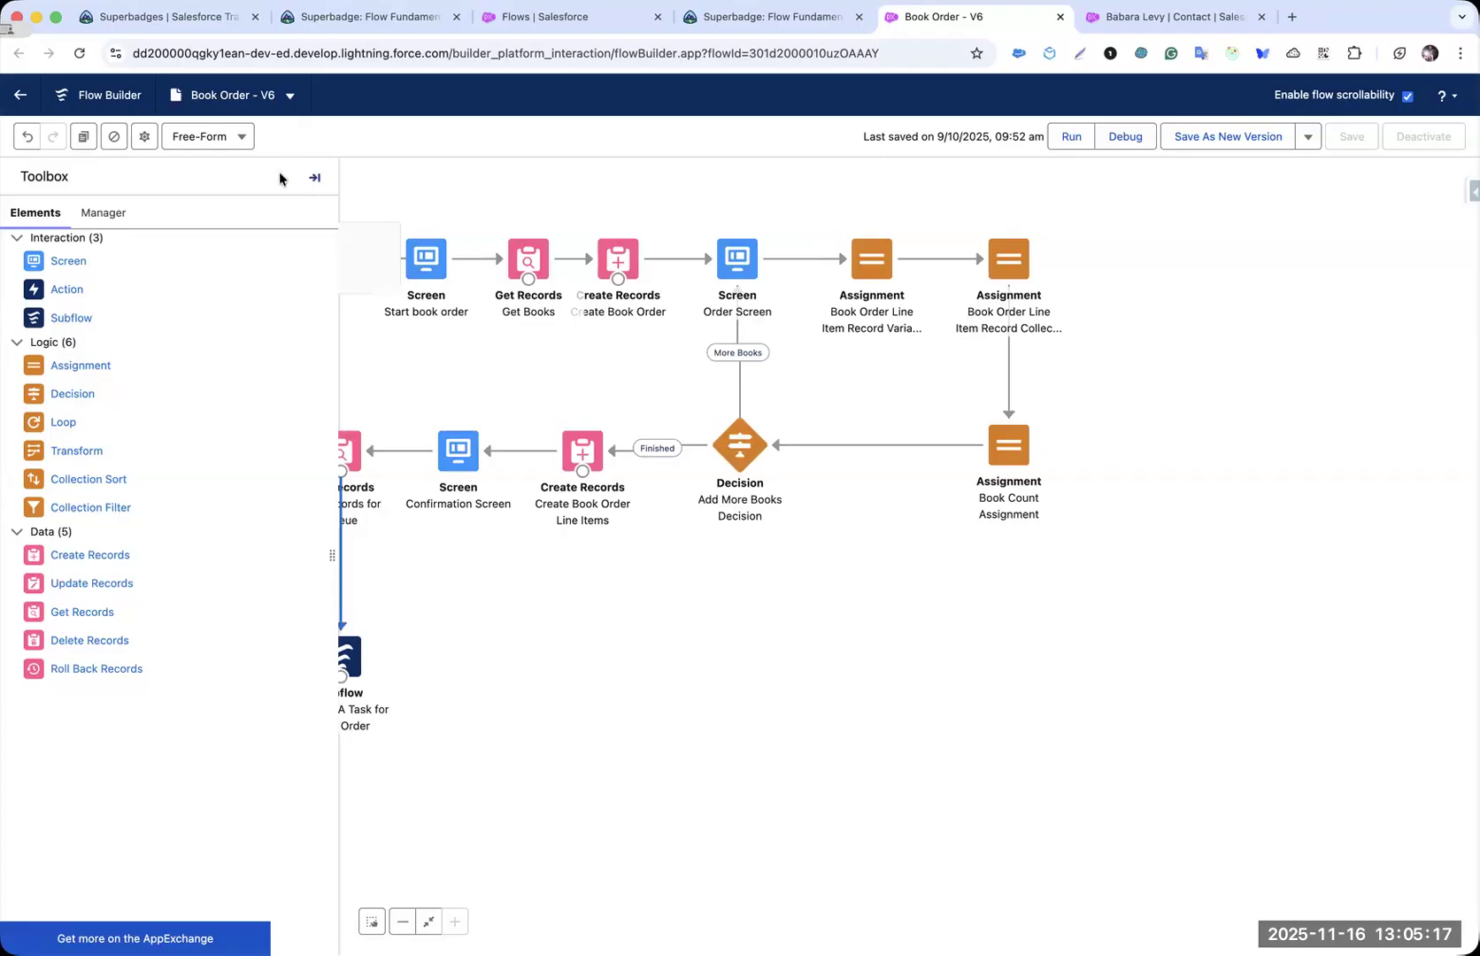
{"action": "left_click", "coordinate": [1166, 184]}
{"action": "left_click", "coordinate": [221, 138]}
{"action": "left_click", "coordinate": [232, 169]}
{"action": "left_click", "coordinate": [910, 557]}
{"action": "scroll", "coordinate": [977, 698], "scroll_direction": "down", "scroll_amount": 10}
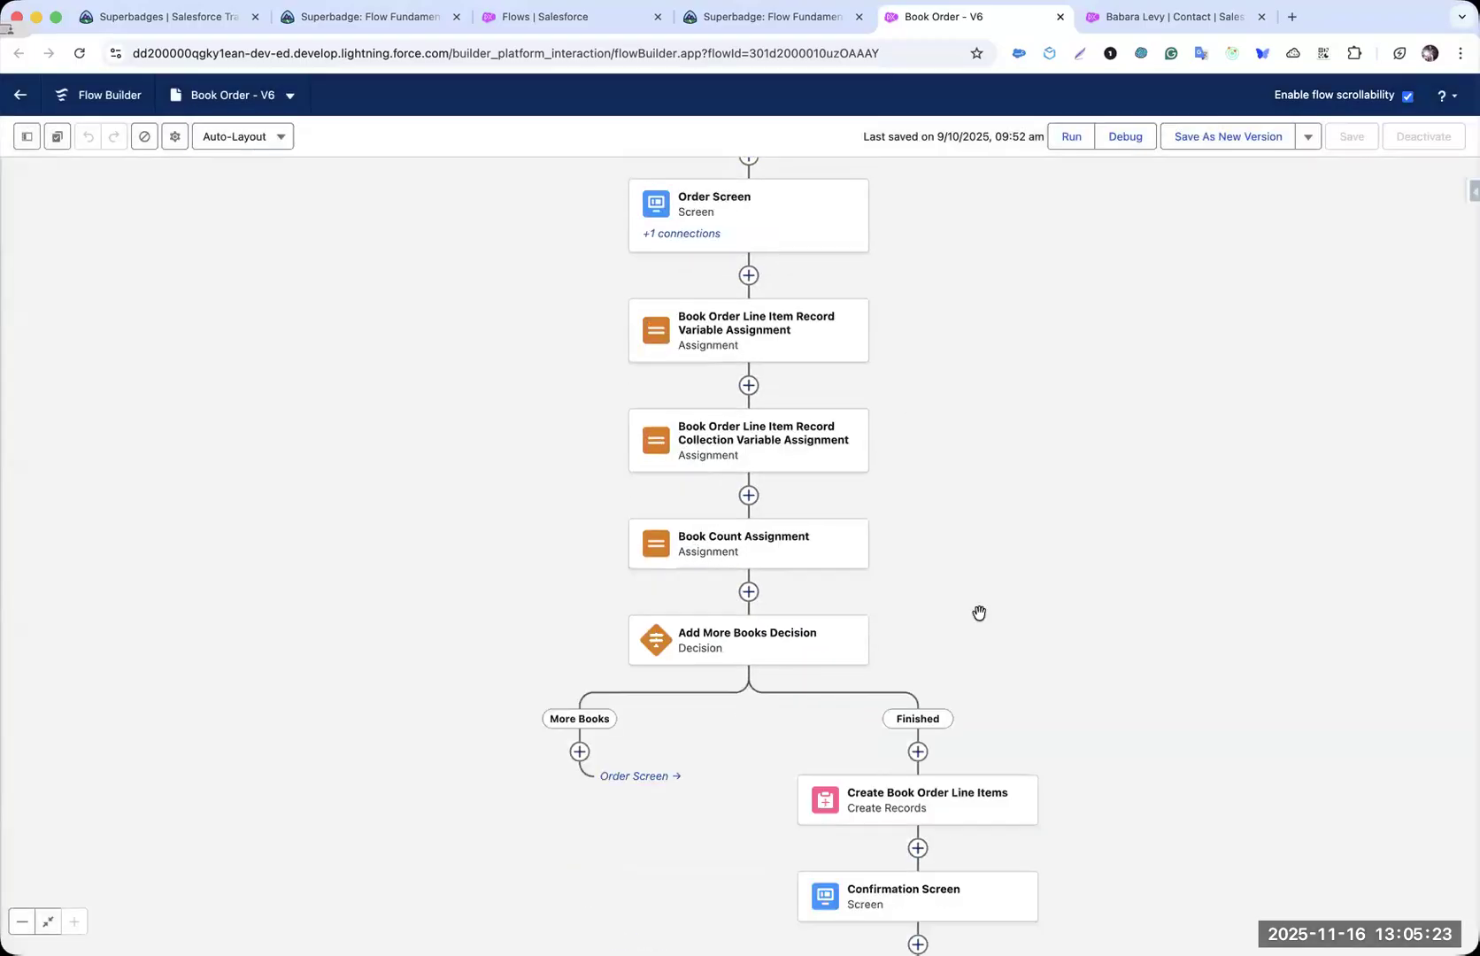
{"action": "scroll", "coordinate": [1006, 457], "scroll_direction": "down", "scroll_amount": 3}
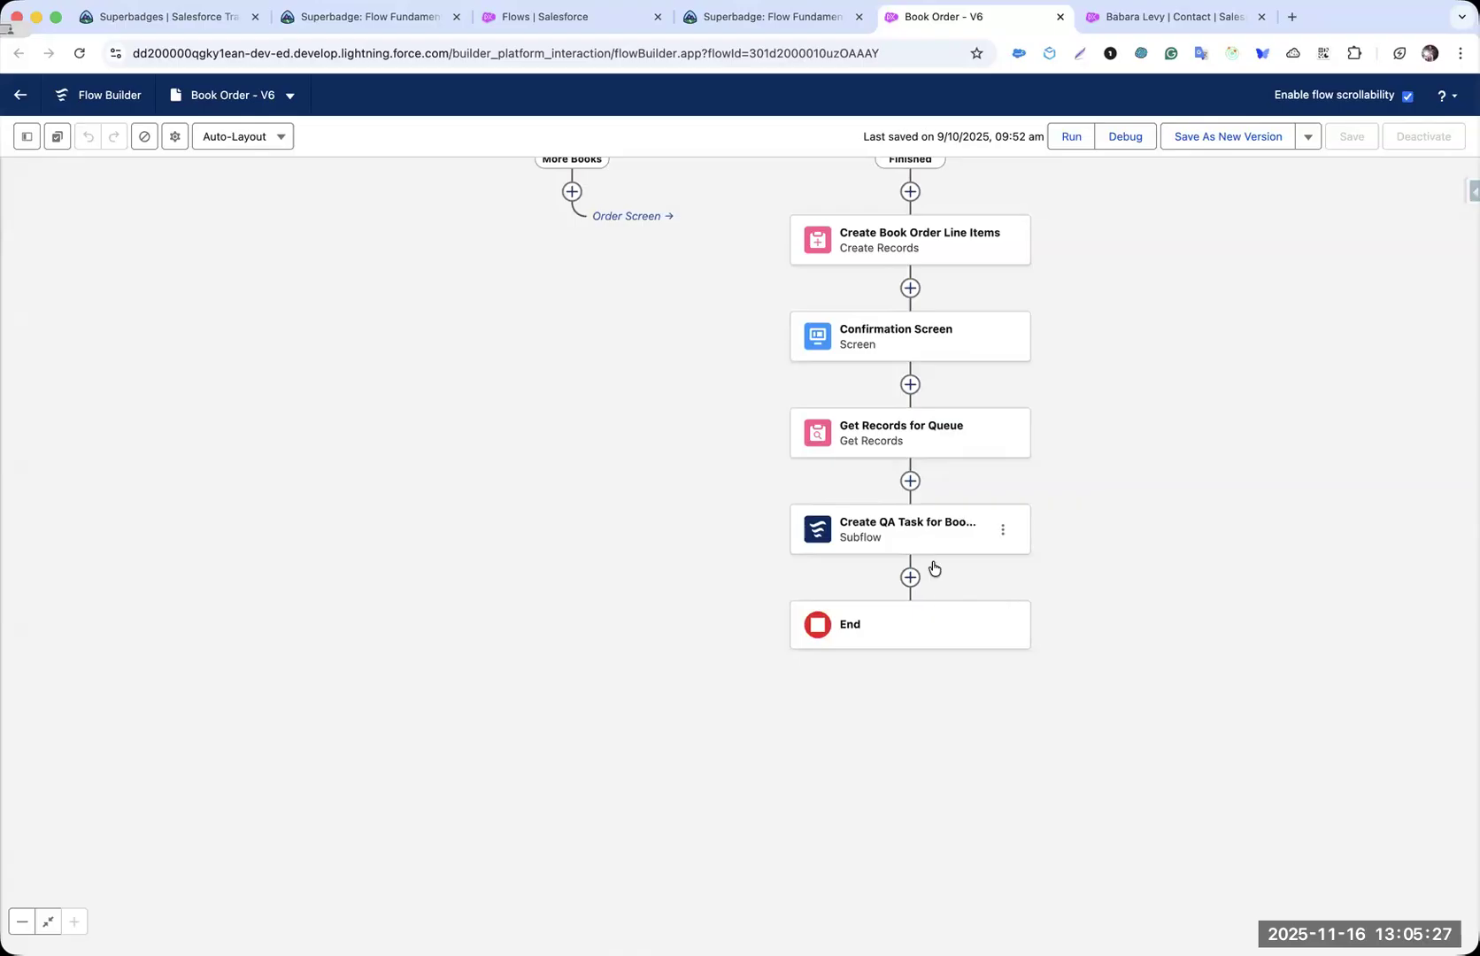
- Add a Decision element labelled "How Many Books in the Order?" between Get Records for Queue and the QA task subflow
{"action": "left_click", "coordinate": [893, 536]}
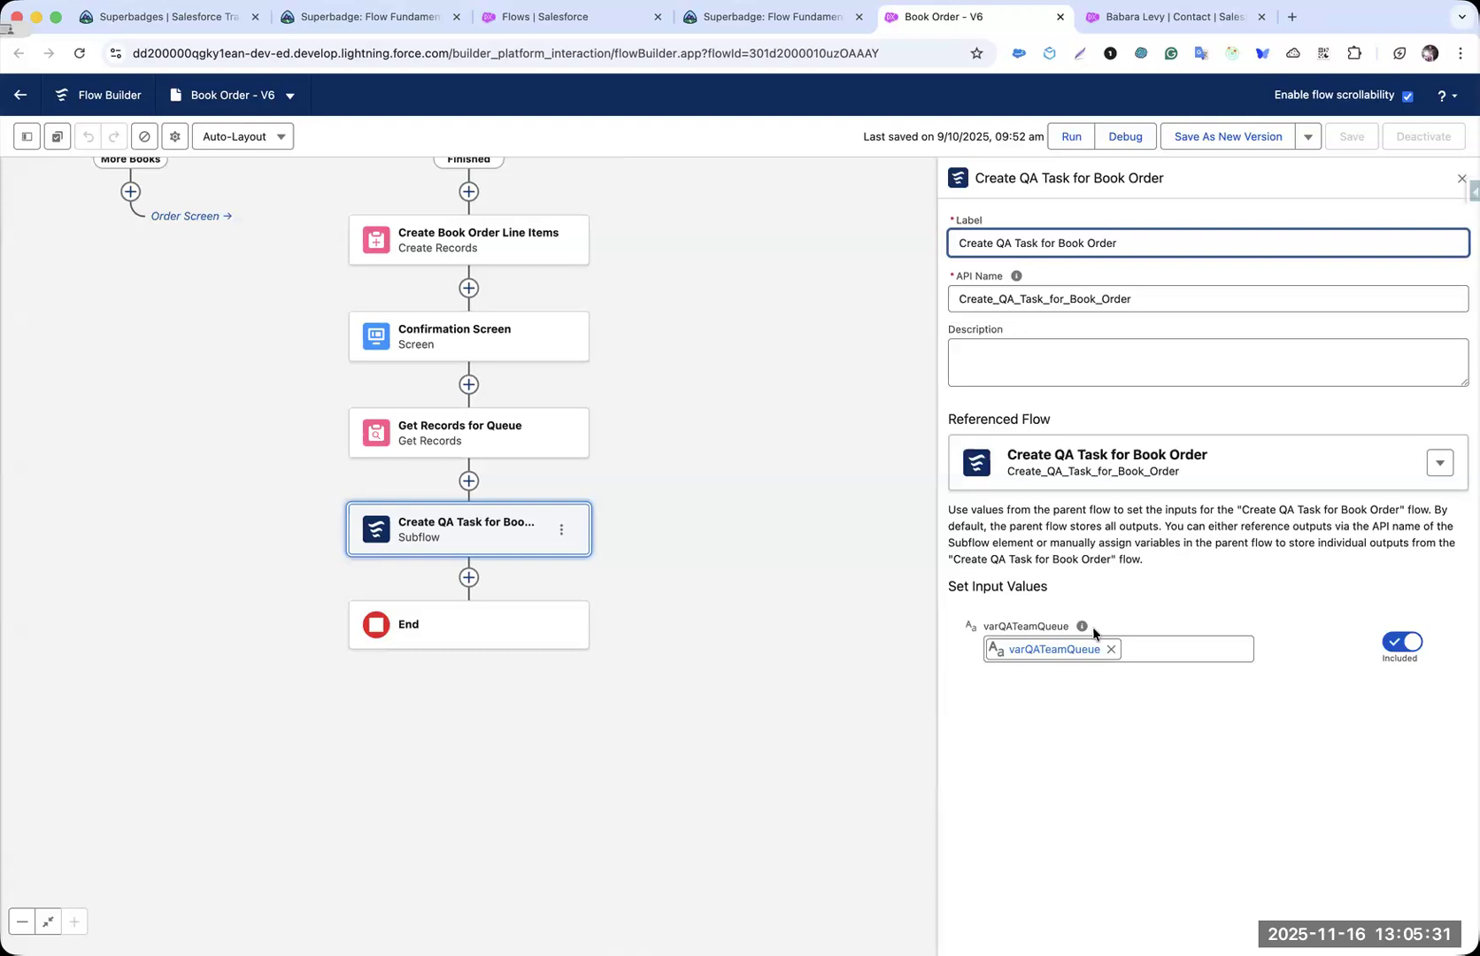
{"action": "left_click", "coordinate": [468, 483]}
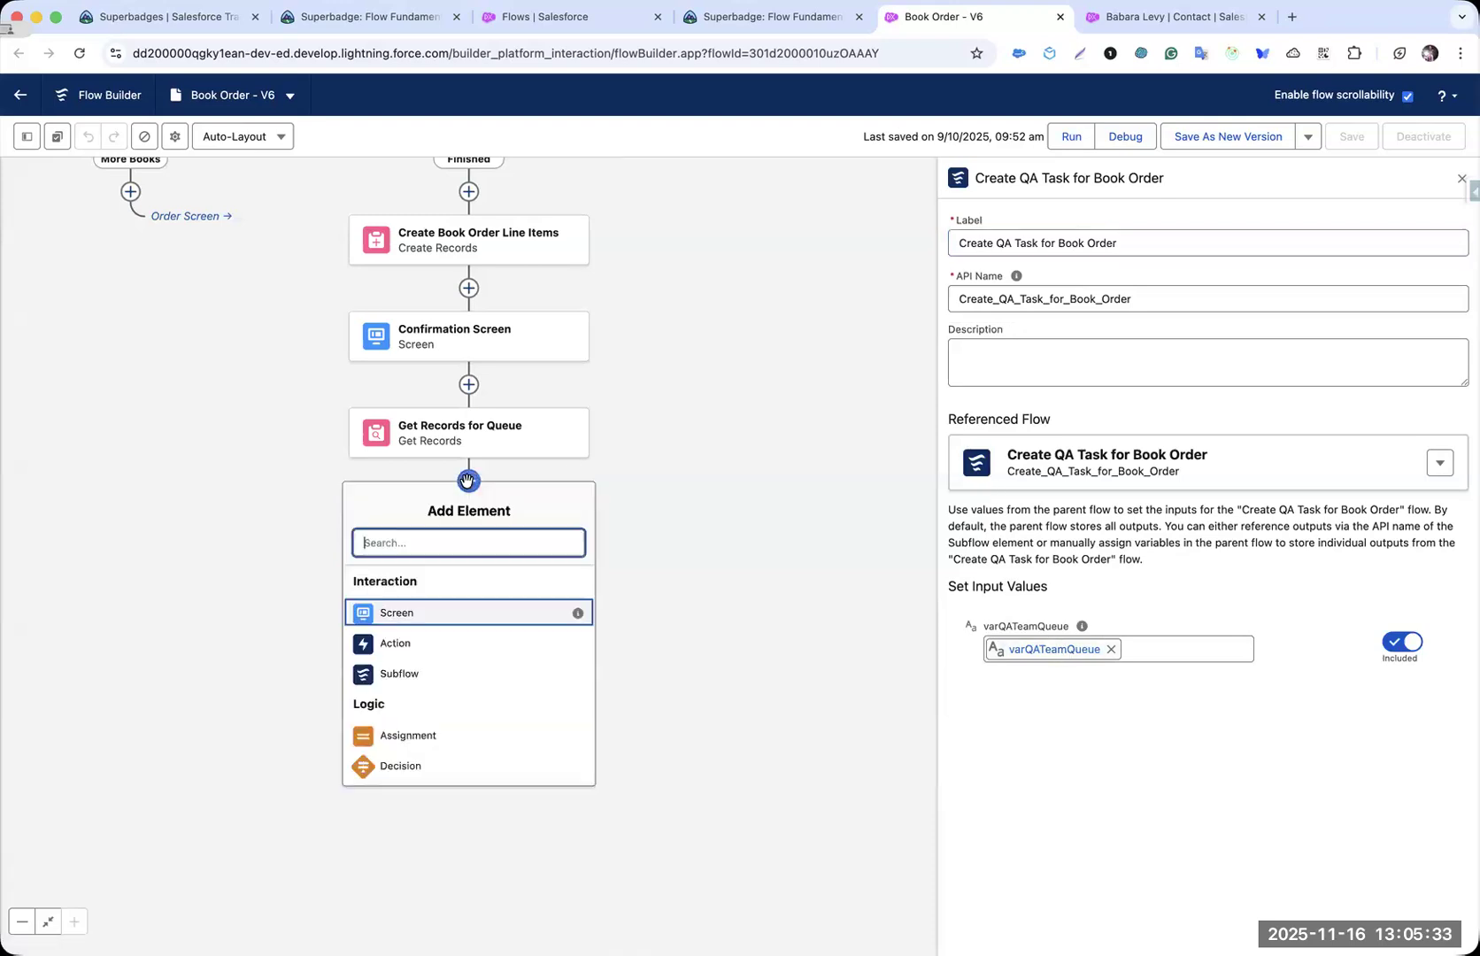
{"action": "type", "text": "de"}
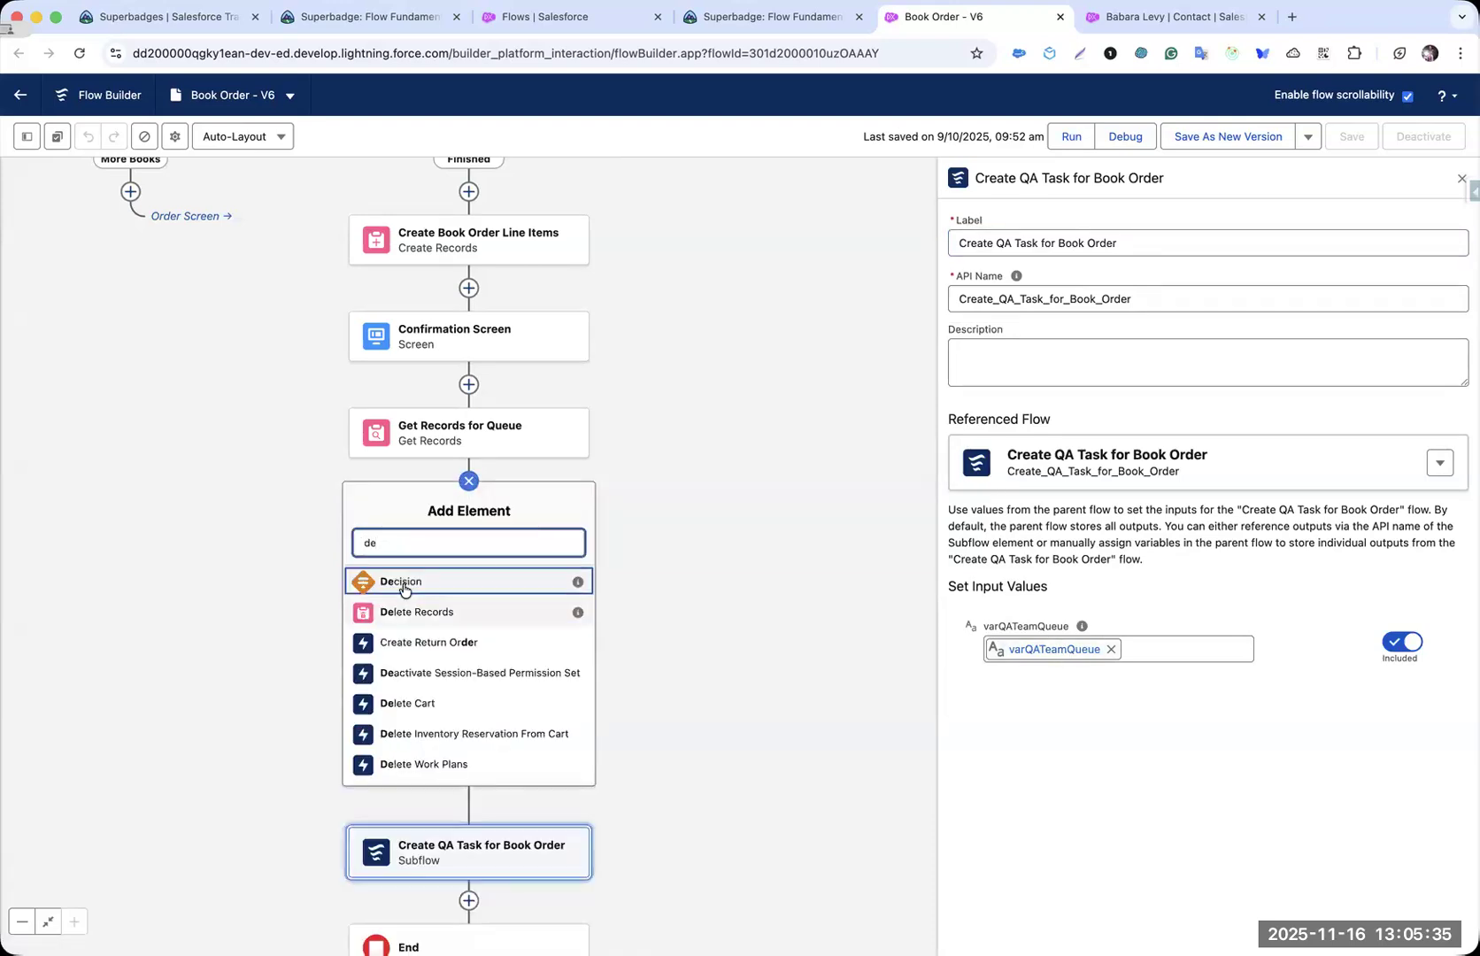
{"action": "left_click", "coordinate": [404, 585]}
{"action": "key", "text": "ctrl+shift+Tab"}
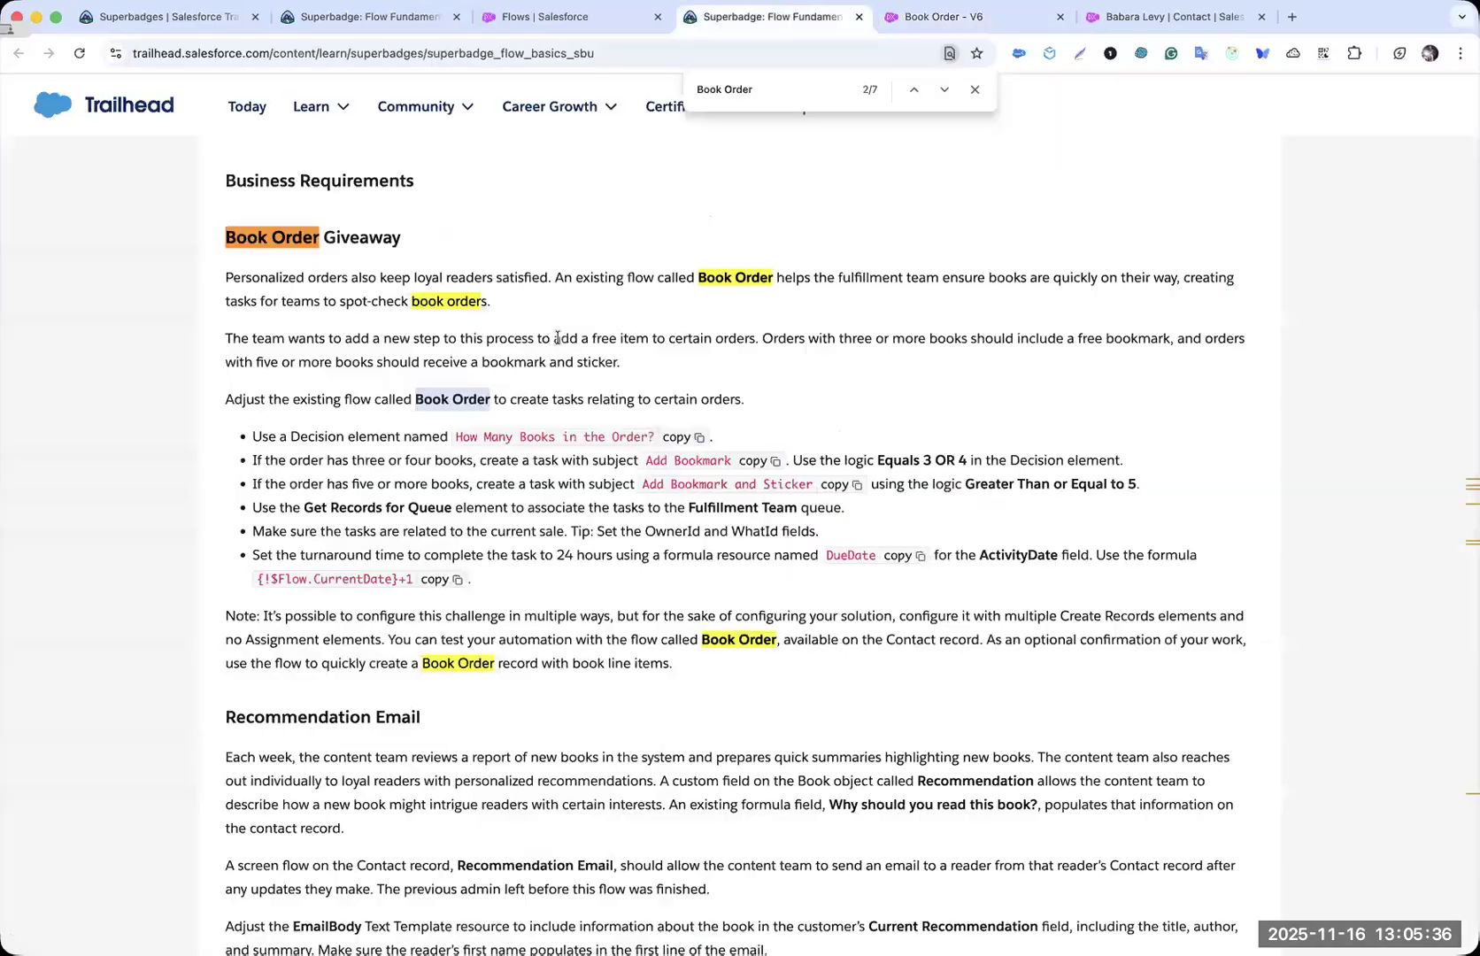
{"action": "left_click", "coordinate": [680, 434]}
{"action": "key", "text": "ctrl+Tab"}
{"action": "type", "text": "How Many Books in the Order?"}
{"action": "left_click", "coordinate": [940, 321]}
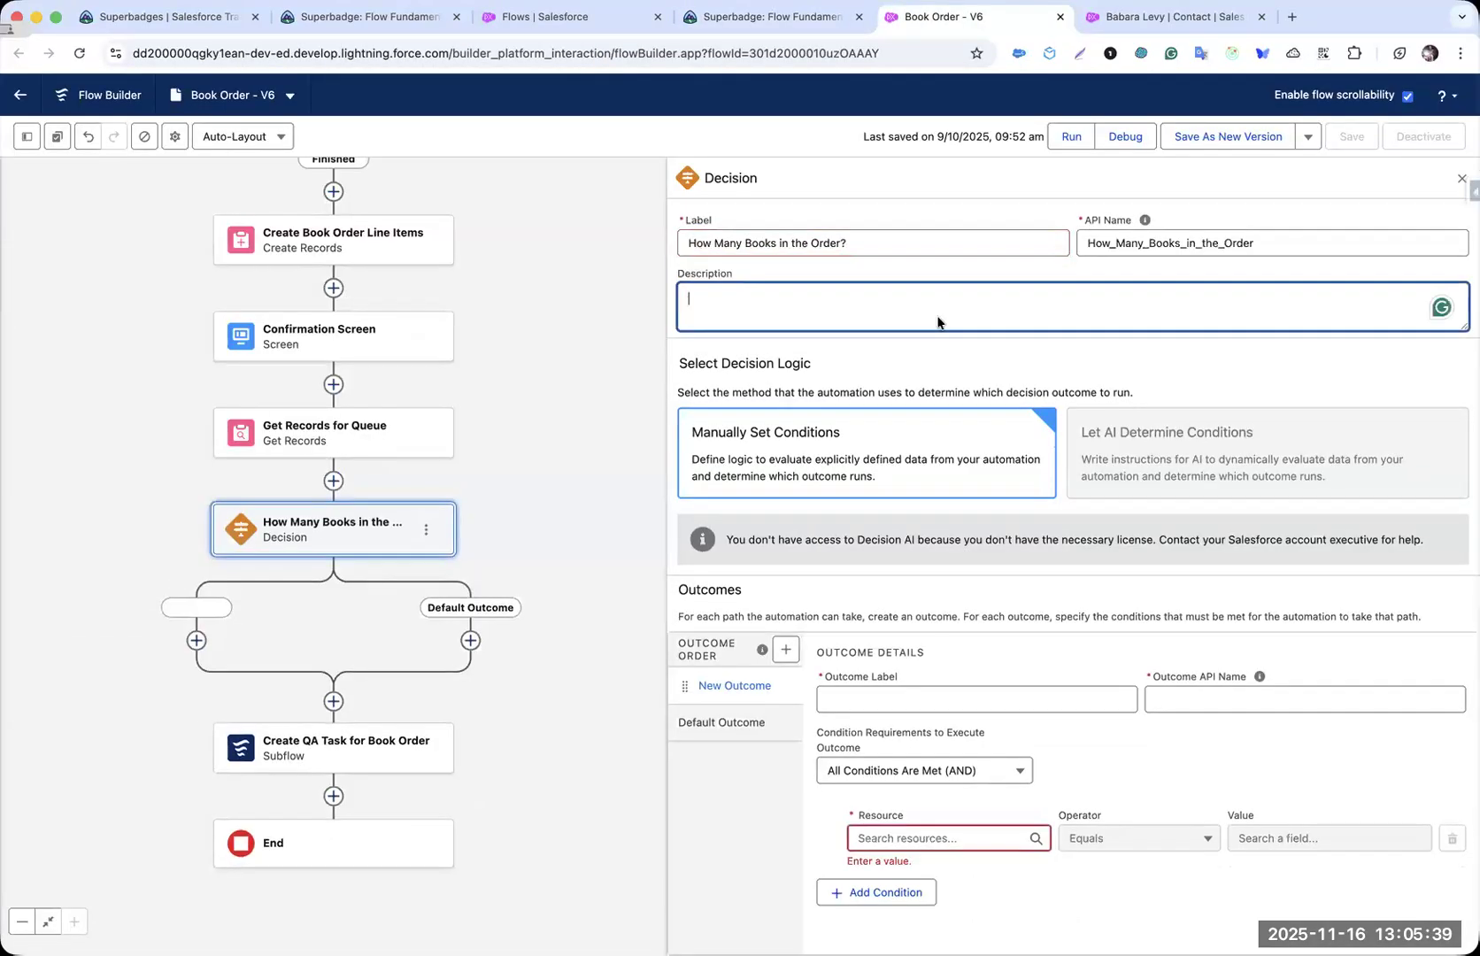
- Check the three-or-four-book requirement and label the decision's first outcome "Book Count Equals 3 OR 4"
{"action": "key", "text": "ctrl+shift+Tab"}
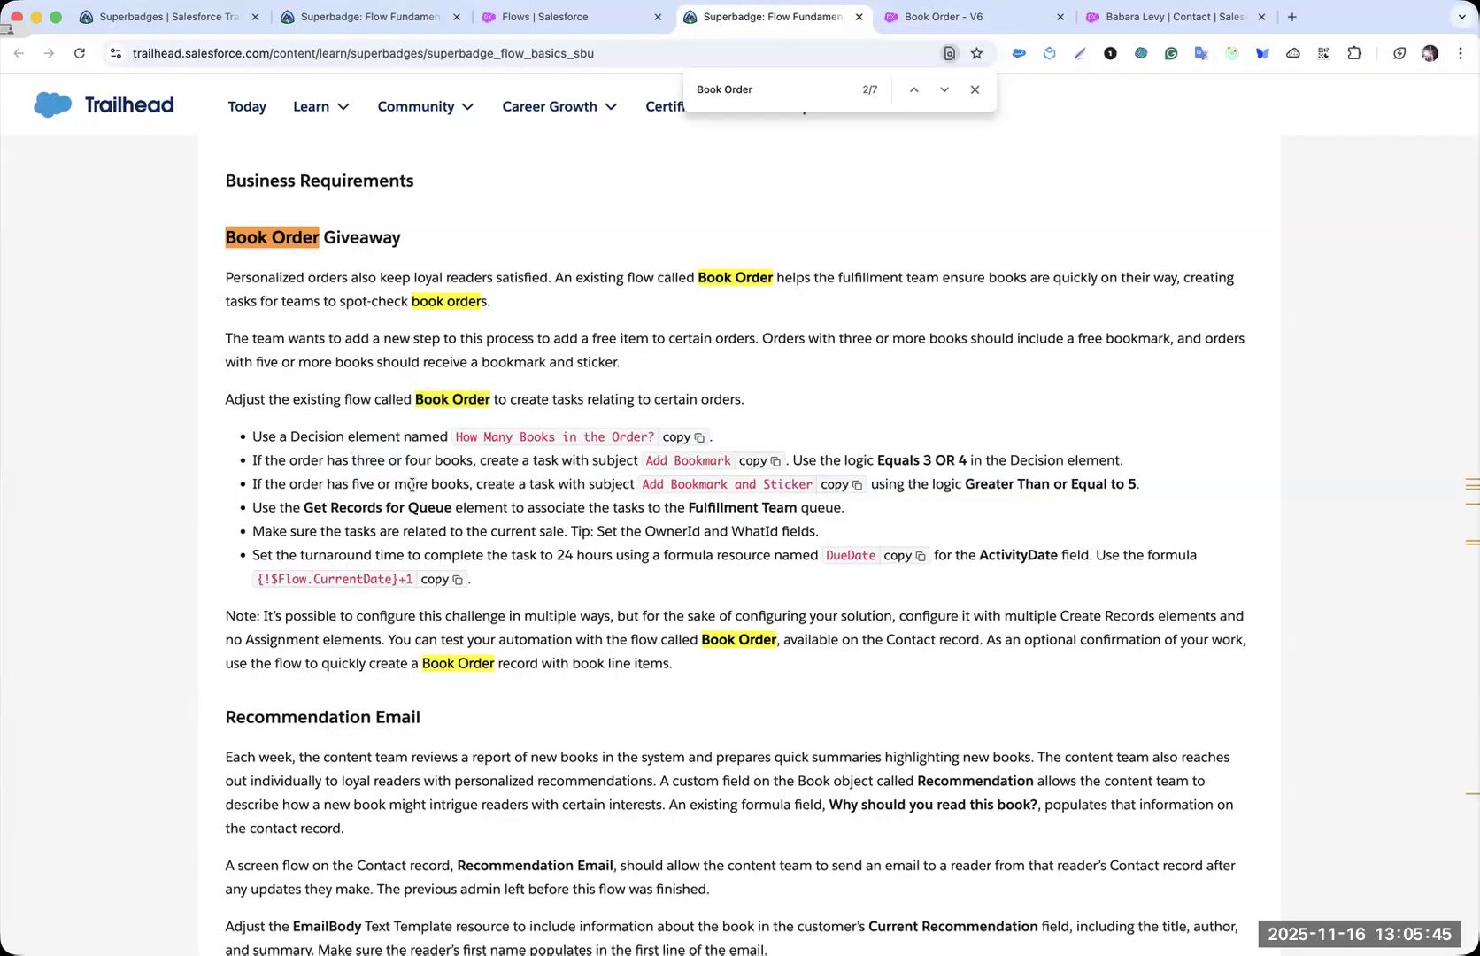
{"action": "left_click_drag", "start_coordinate": [351, 484], "coordinate": [427, 484]}
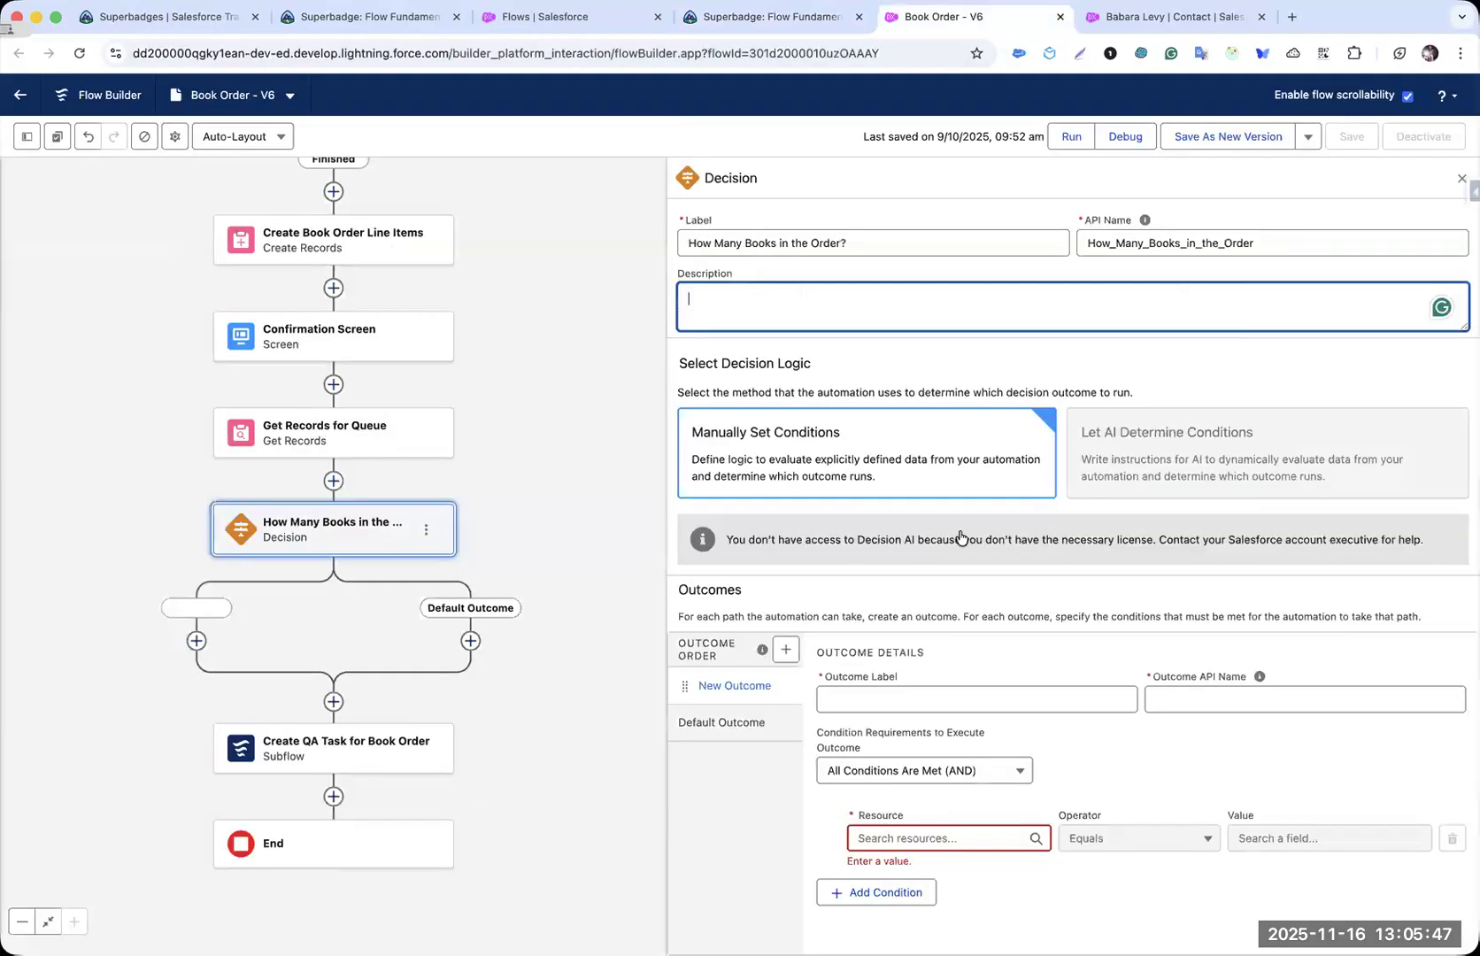
{"action": "key", "text": "ctrl+Tab"}
{"action": "left_click", "coordinate": [900, 684]}
{"action": "key", "text": "ctrl+shift+Tab"}
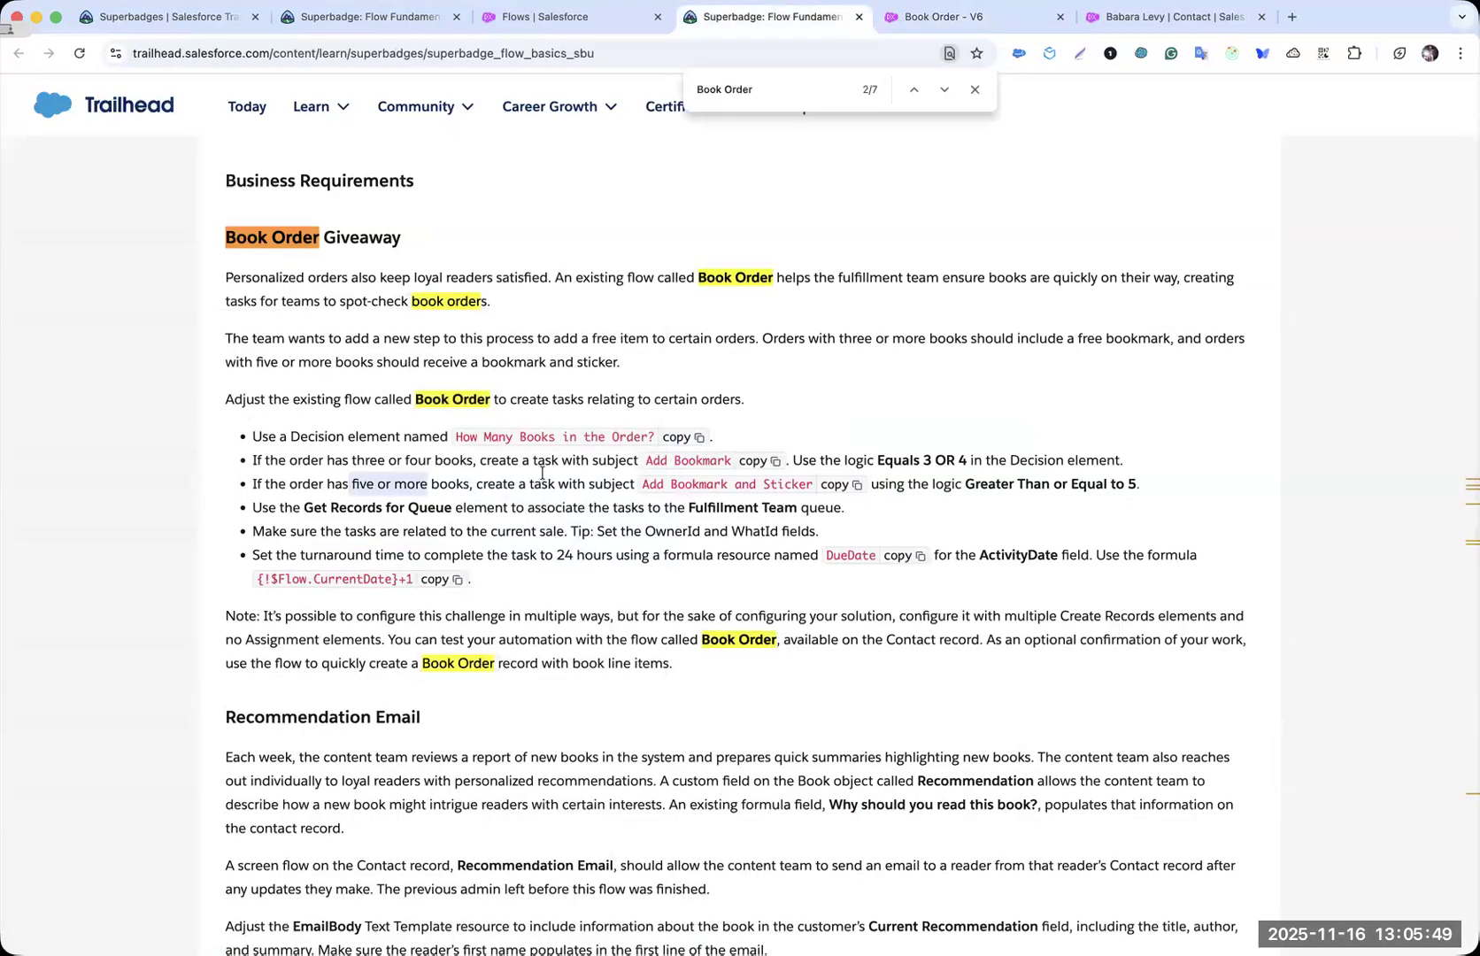
{"action": "left_click_drag", "start_coordinate": [879, 460], "coordinate": [961, 459]}
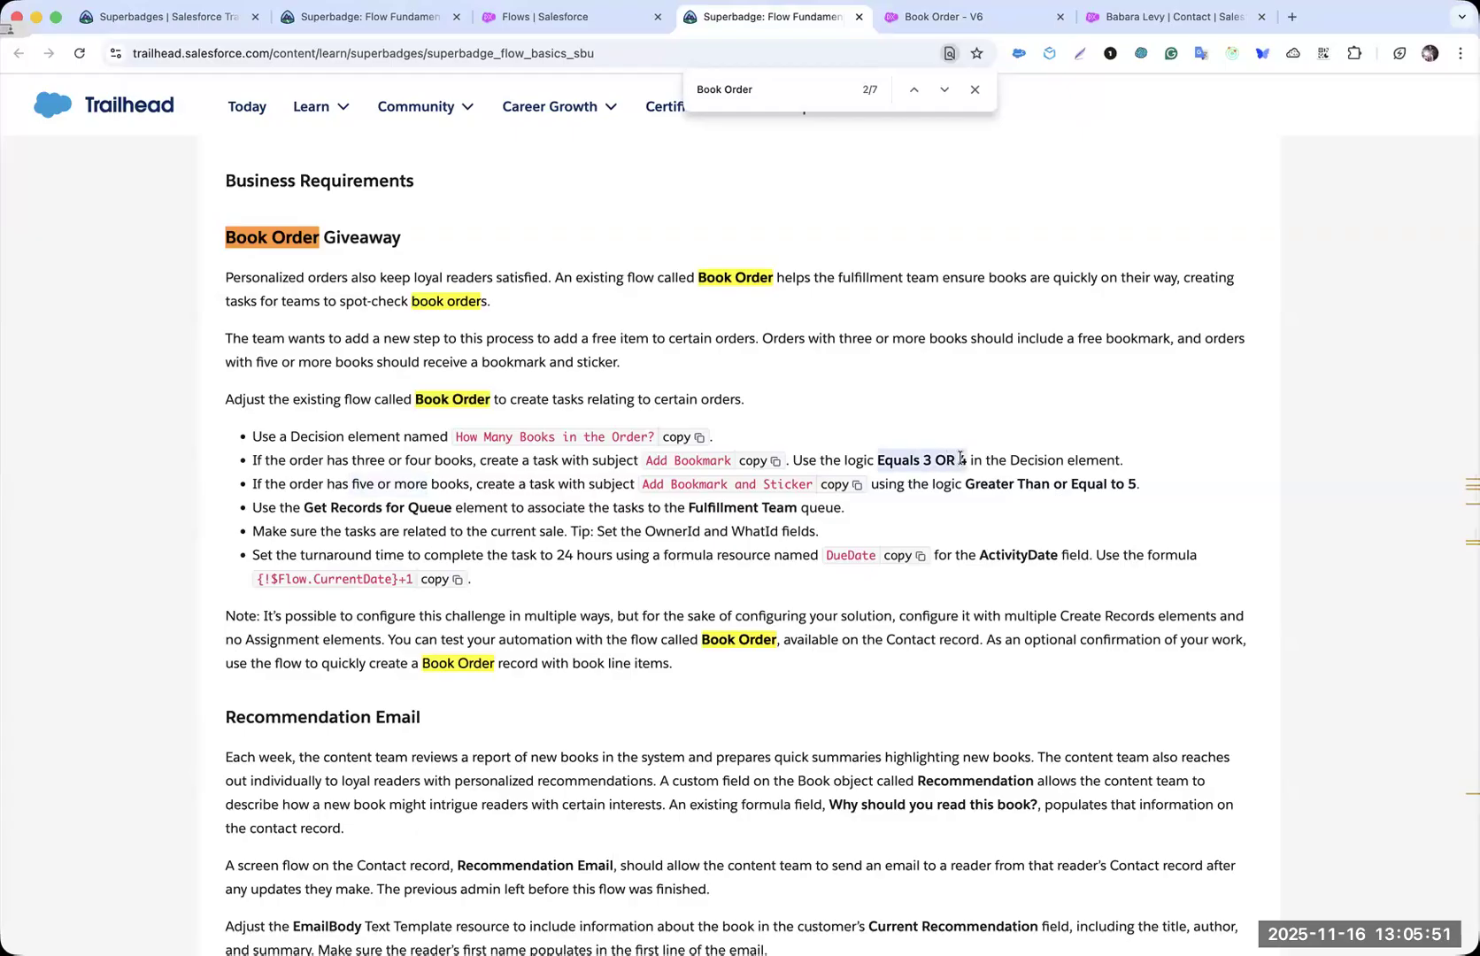
{"action": "key", "text": "ctrl+Tab"}
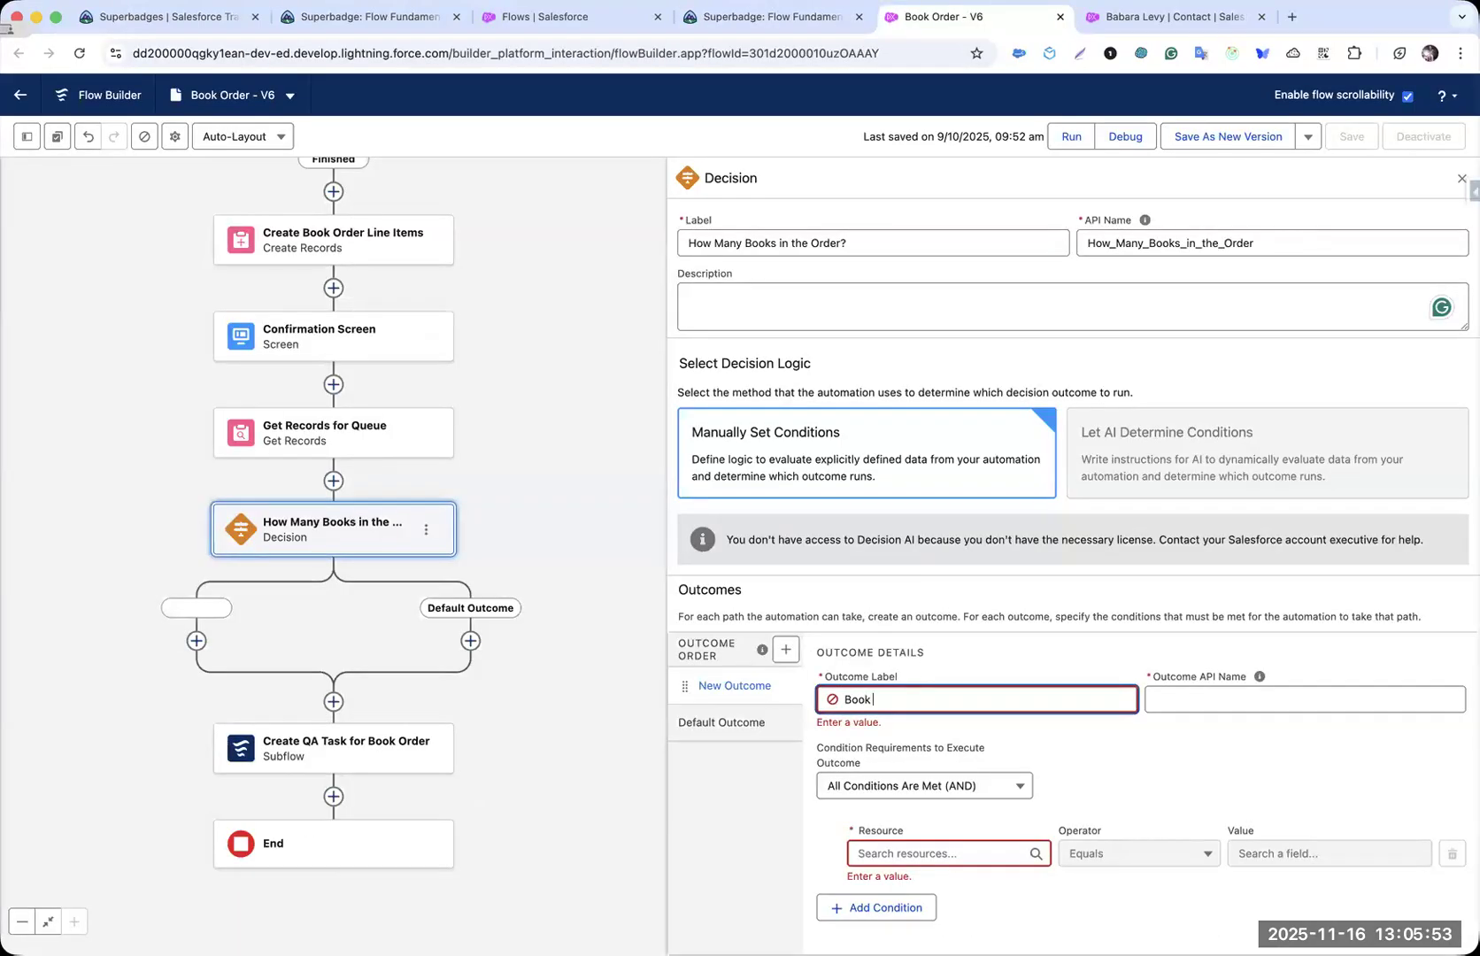
{"action": "type", "text": "Equals 3 OR 4"}
{"action": "key", "text": "Tab"}
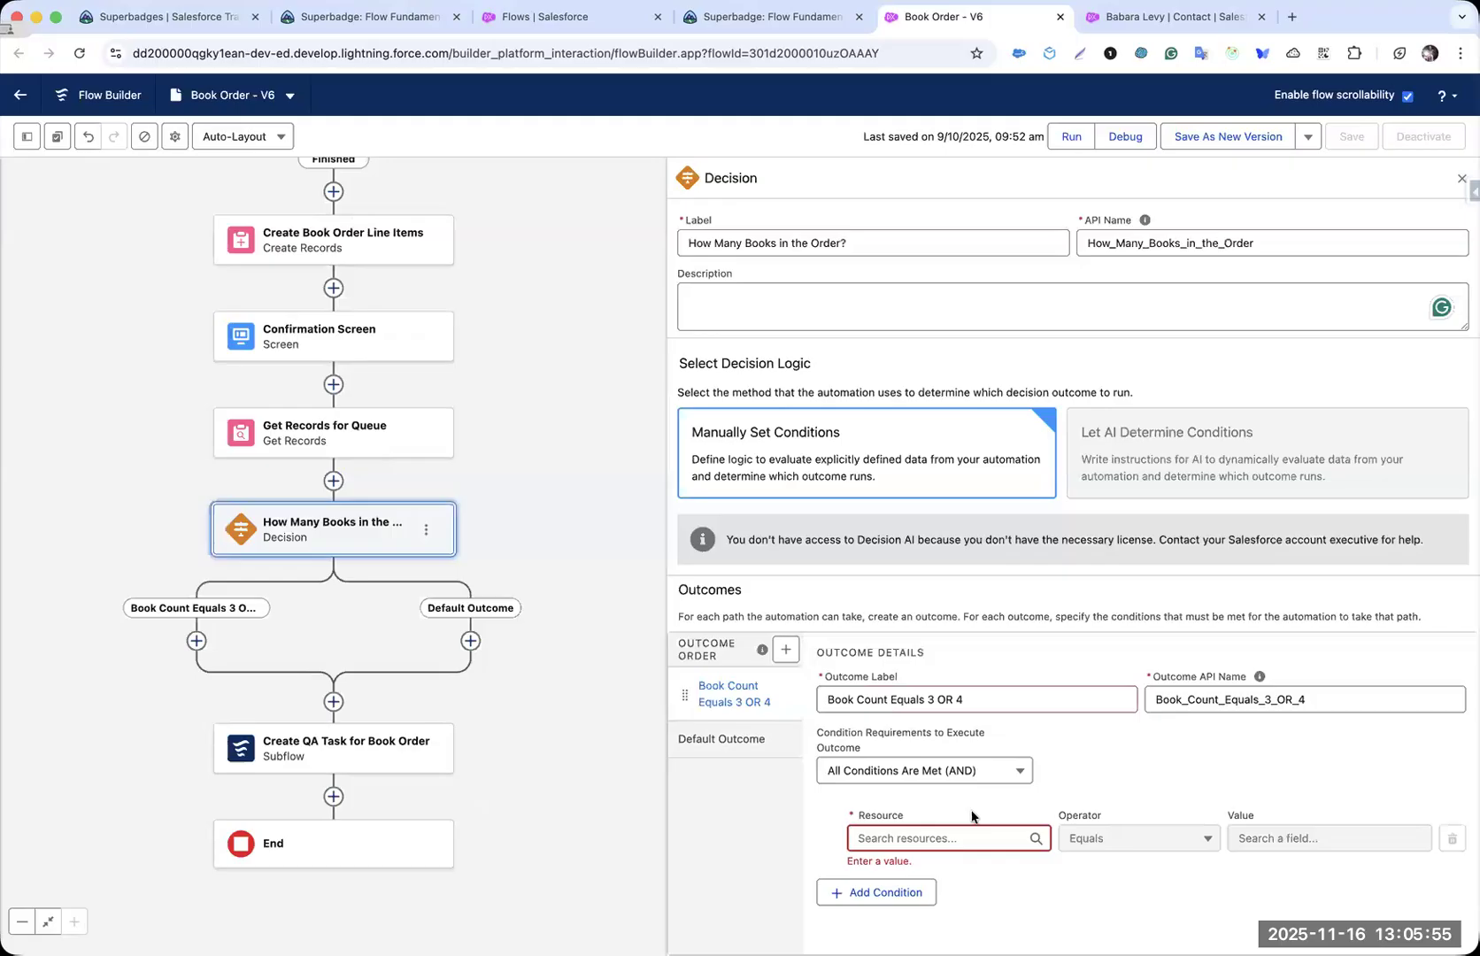
- Try to find a book count variable among the resources for the first outcome's condition
{"action": "left_click", "coordinate": [961, 838]}
{"action": "type", "text": "count"}
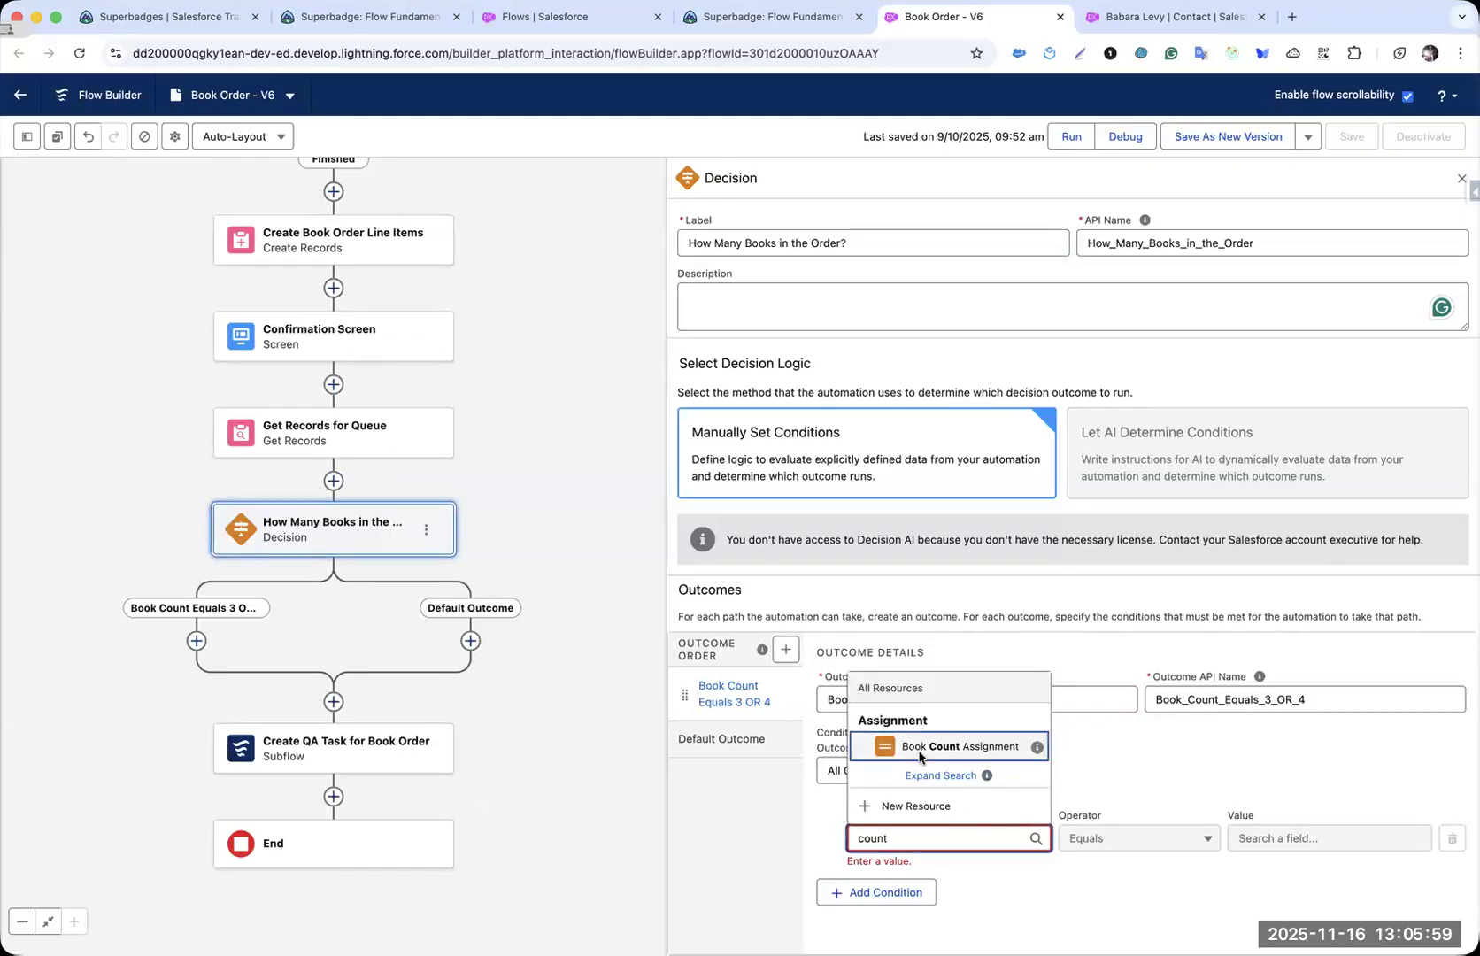
{"action": "key", "text": "cmd+a"}
{"action": "type", "text": "bok"}
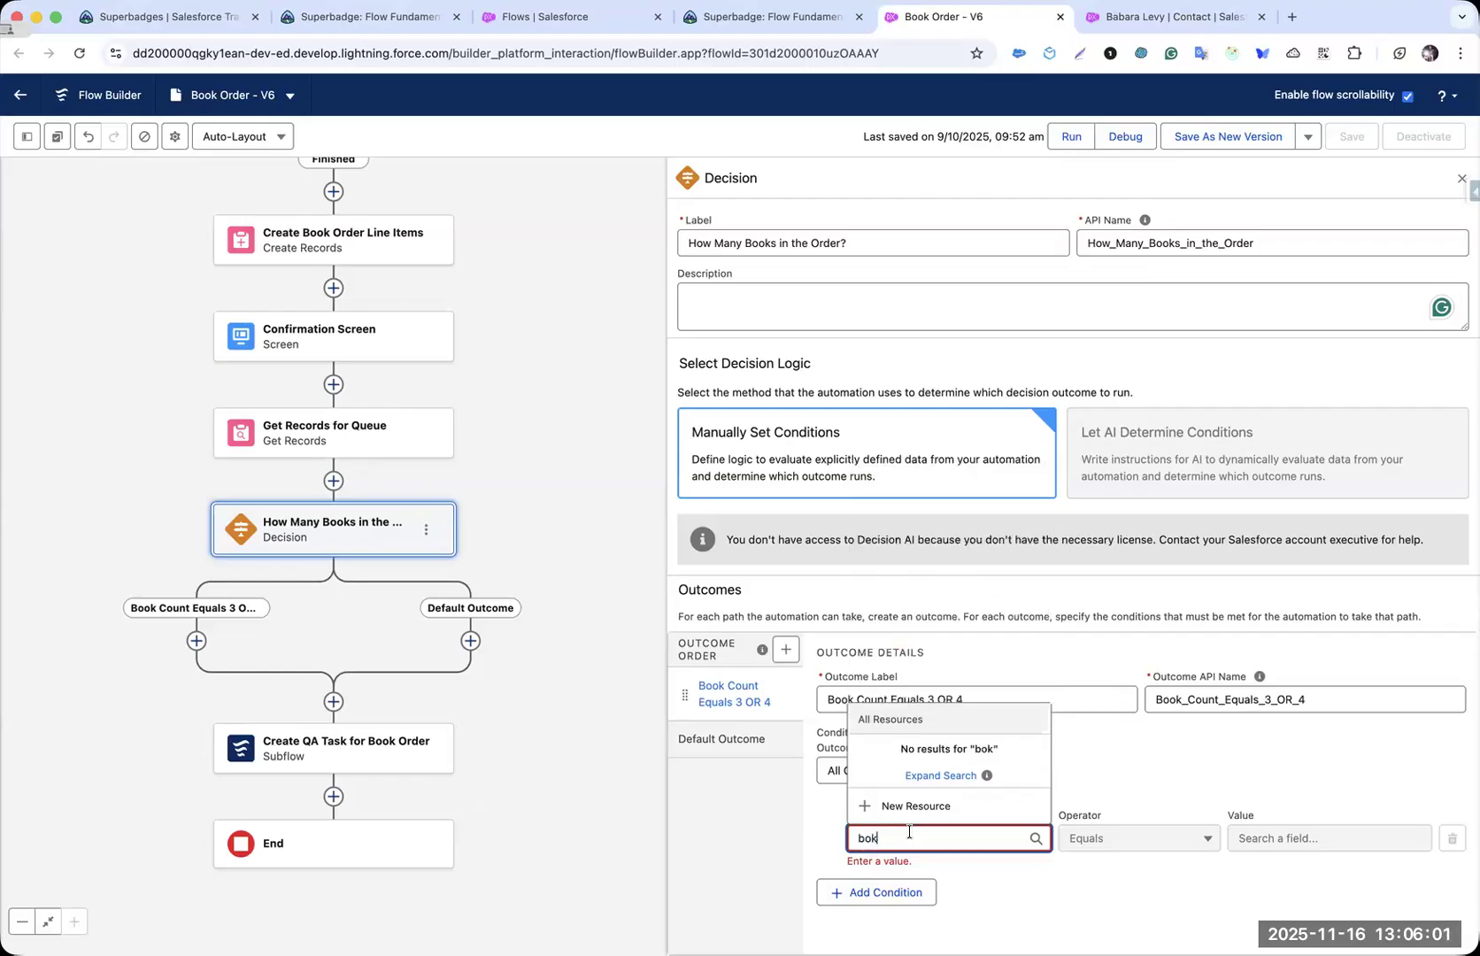
{"action": "key", "text": "super+a"}
{"action": "type", "text": "coun"}
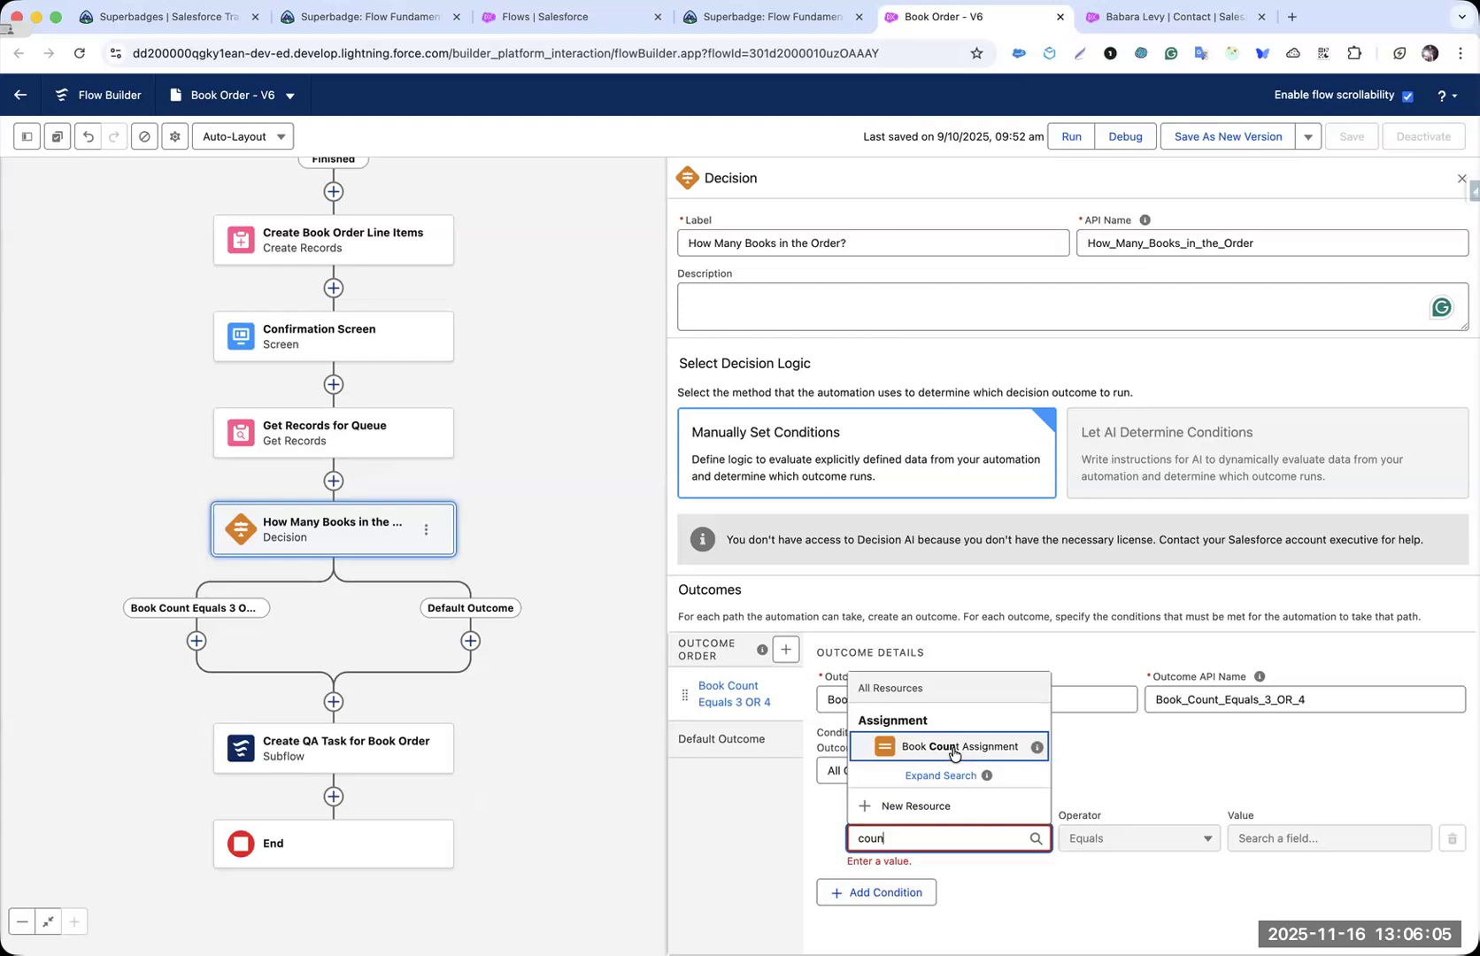
- Copy the variable name varBooksAdded from the Book Count Assignment element and close the element
{"action": "left_click_drag", "start_coordinate": [510, 409], "coordinate": [519, 671]}
{"action": "left_click_drag", "start_coordinate": [503, 434], "coordinate": [603, 470]}
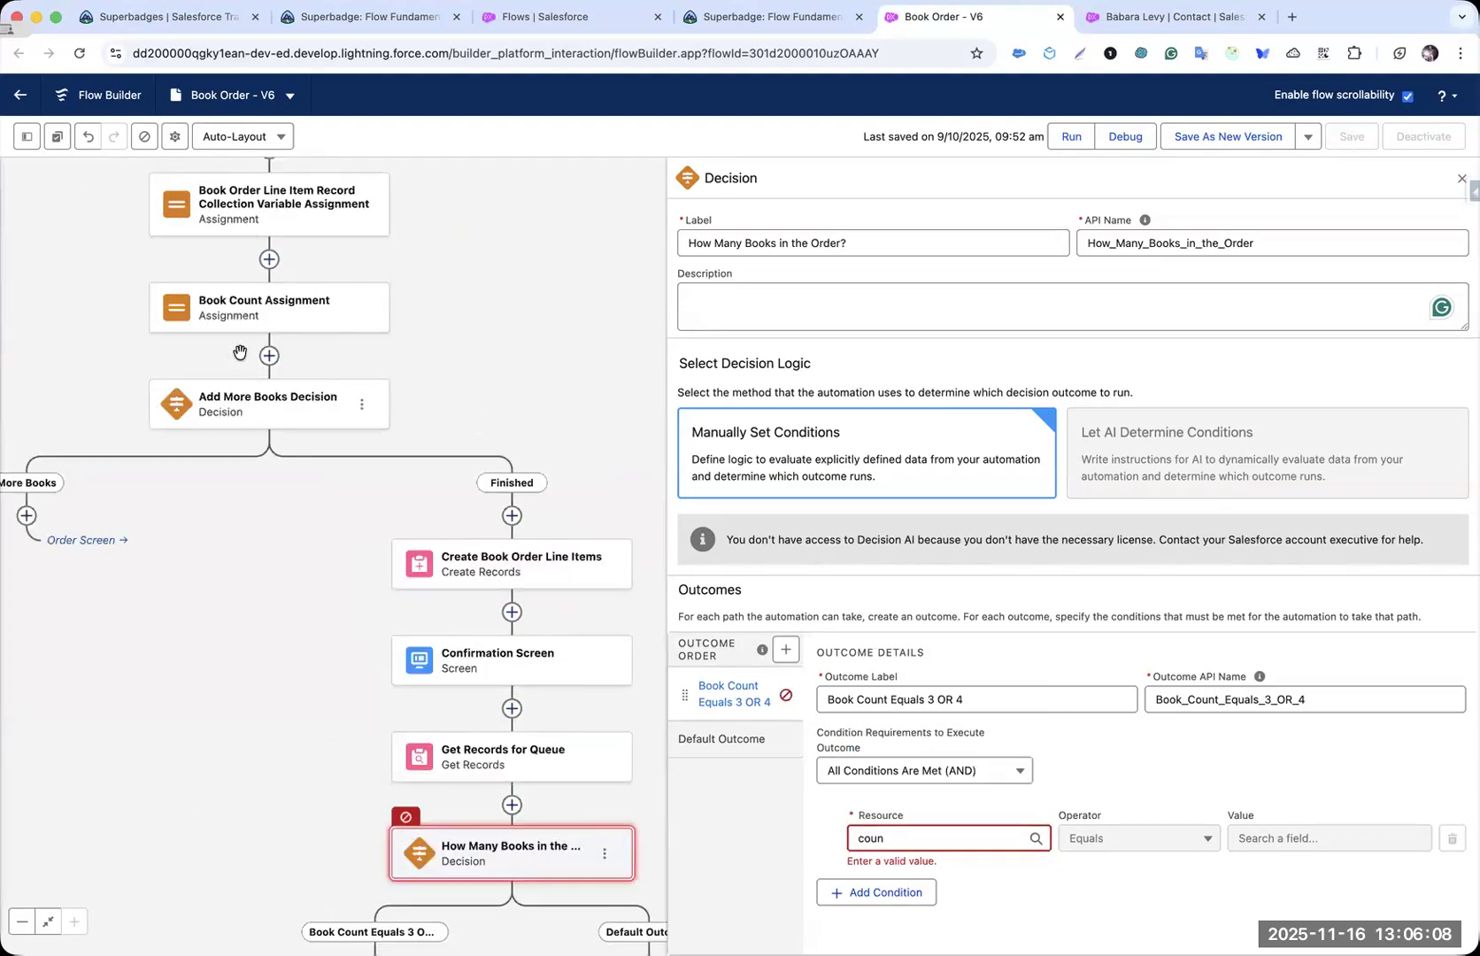
{"action": "left_click", "coordinate": [181, 312]}
{"action": "double_click", "coordinate": [873, 436]}
{"action": "key", "text": "super+c"}
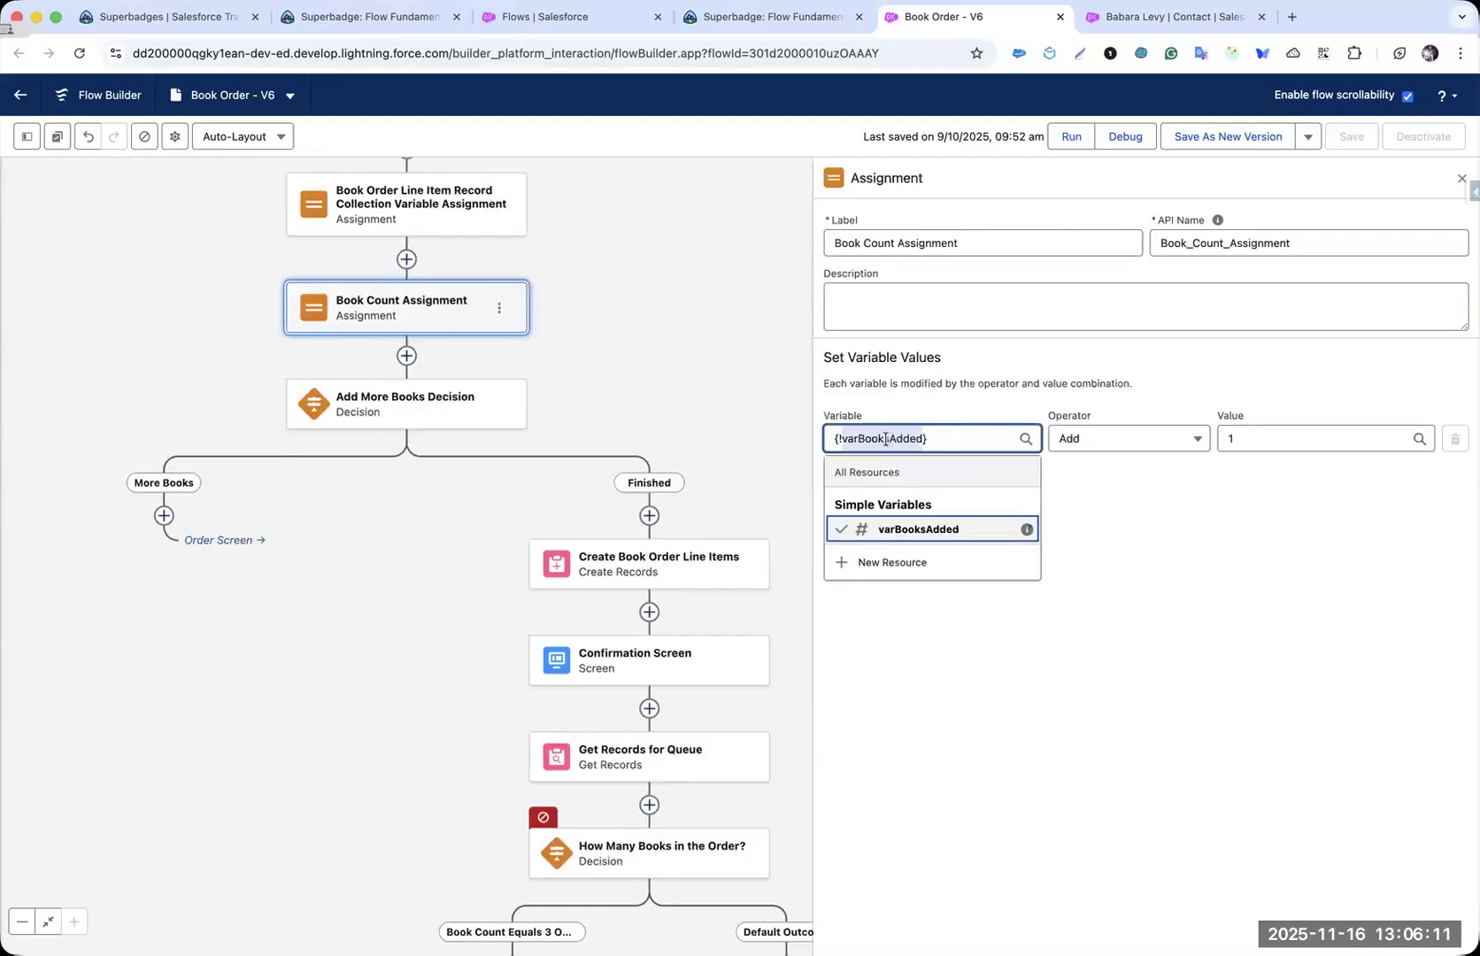
{"action": "left_click", "coordinate": [1461, 178]}
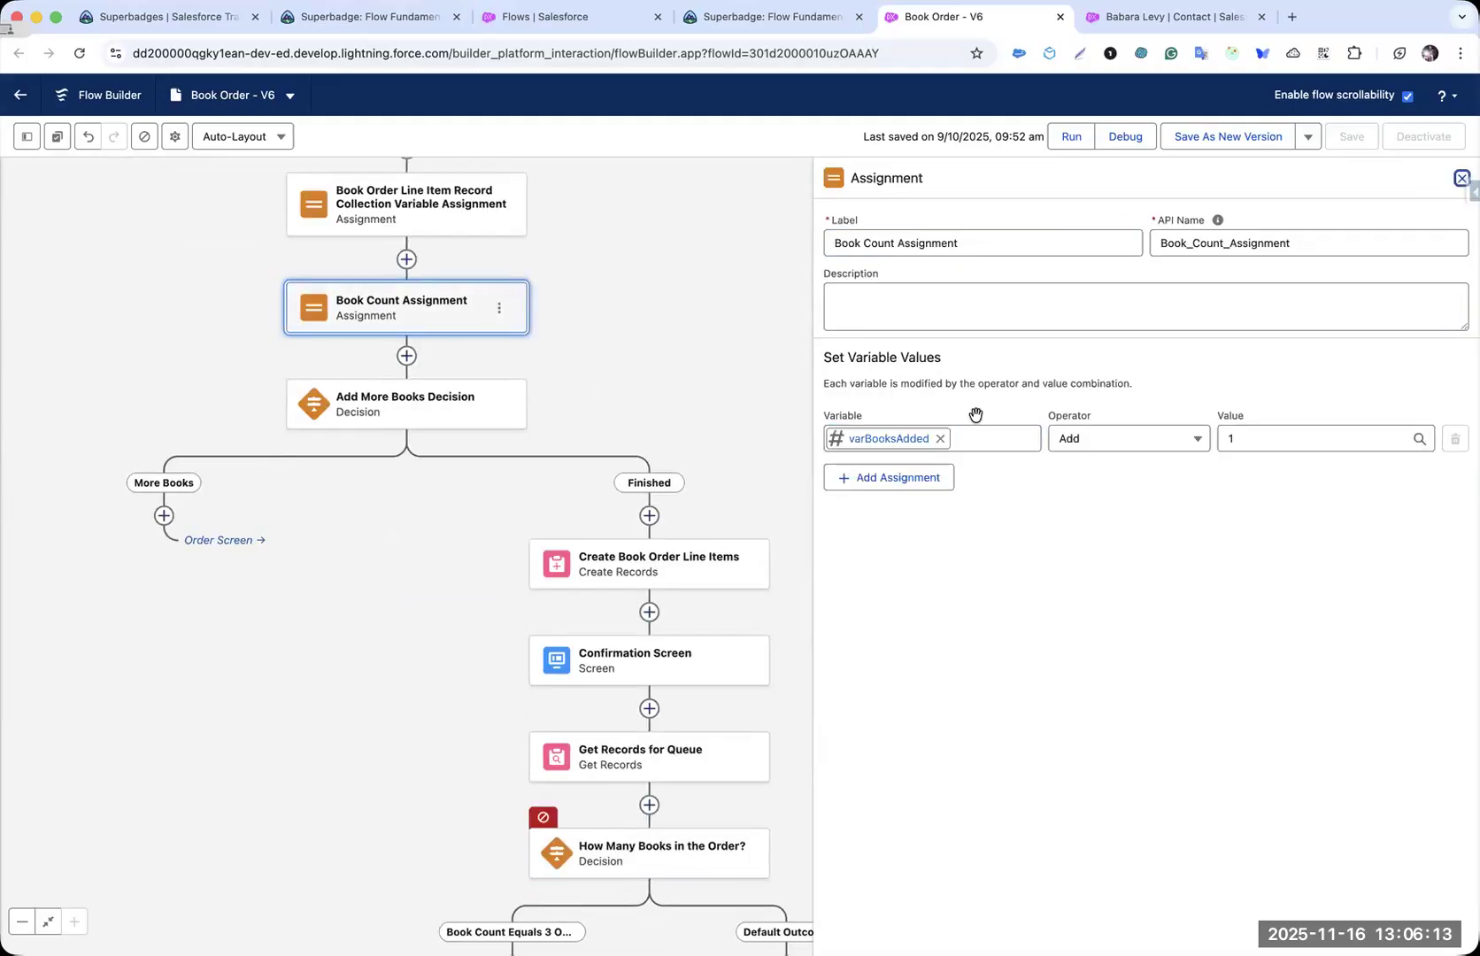
- Set the resource of the "Book Count Equals 3 OR 4" outcome's condition to varBooksAdded in the How Many Books decision
{"action": "scroll", "coordinate": [975, 619], "scroll_direction": "down", "scroll_amount": 6}
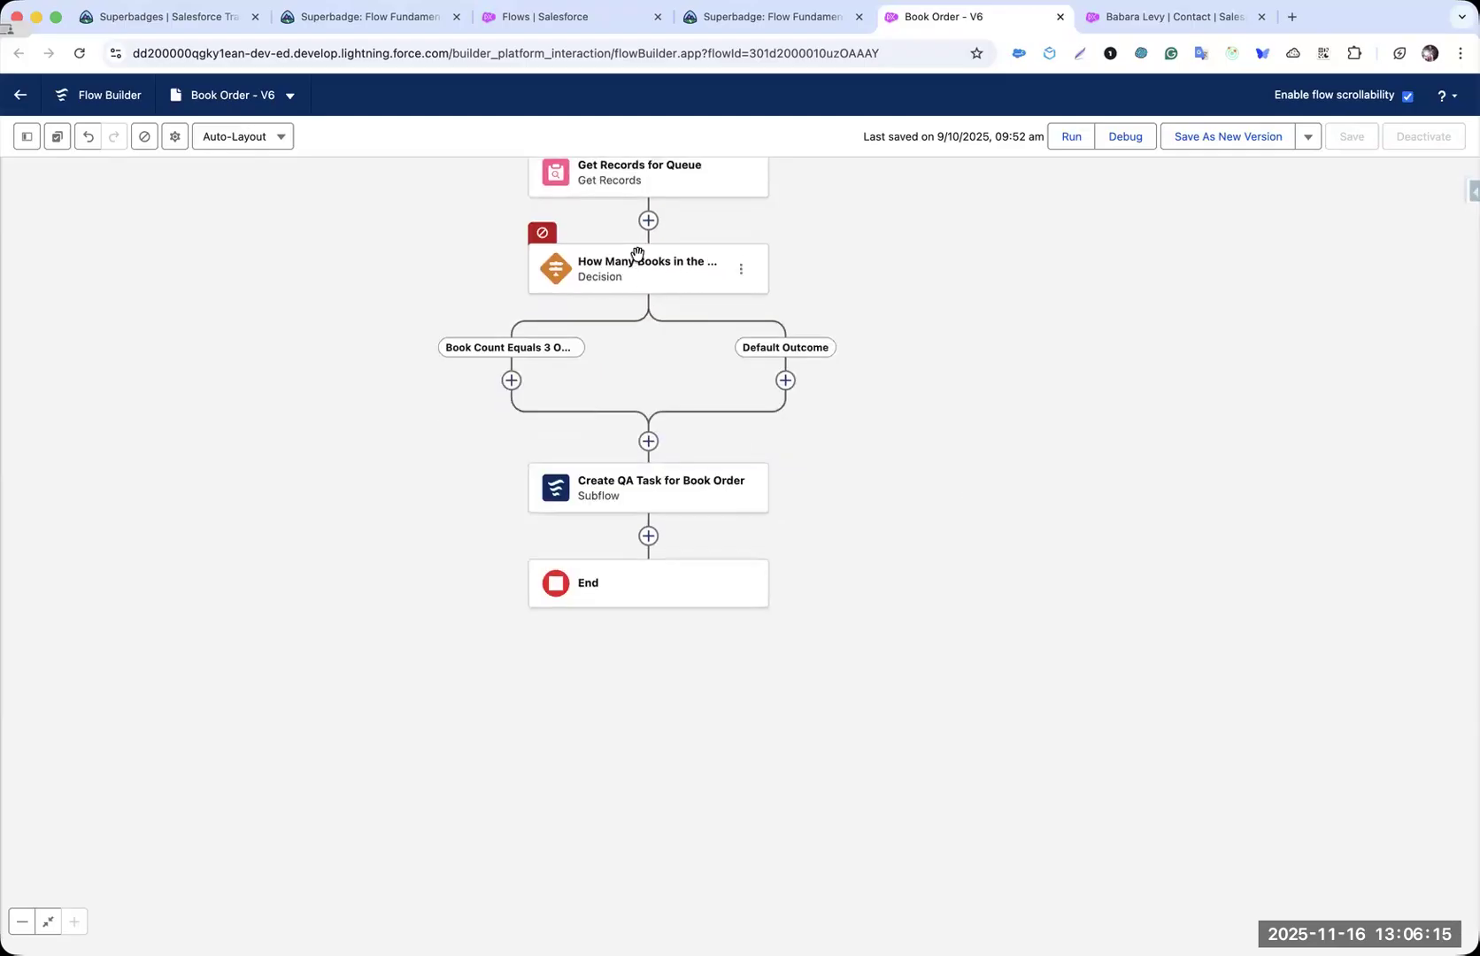
{"action": "left_click", "coordinate": [635, 272]}
{"action": "double_click", "coordinate": [935, 839]}
{"action": "key", "text": "super+v"}
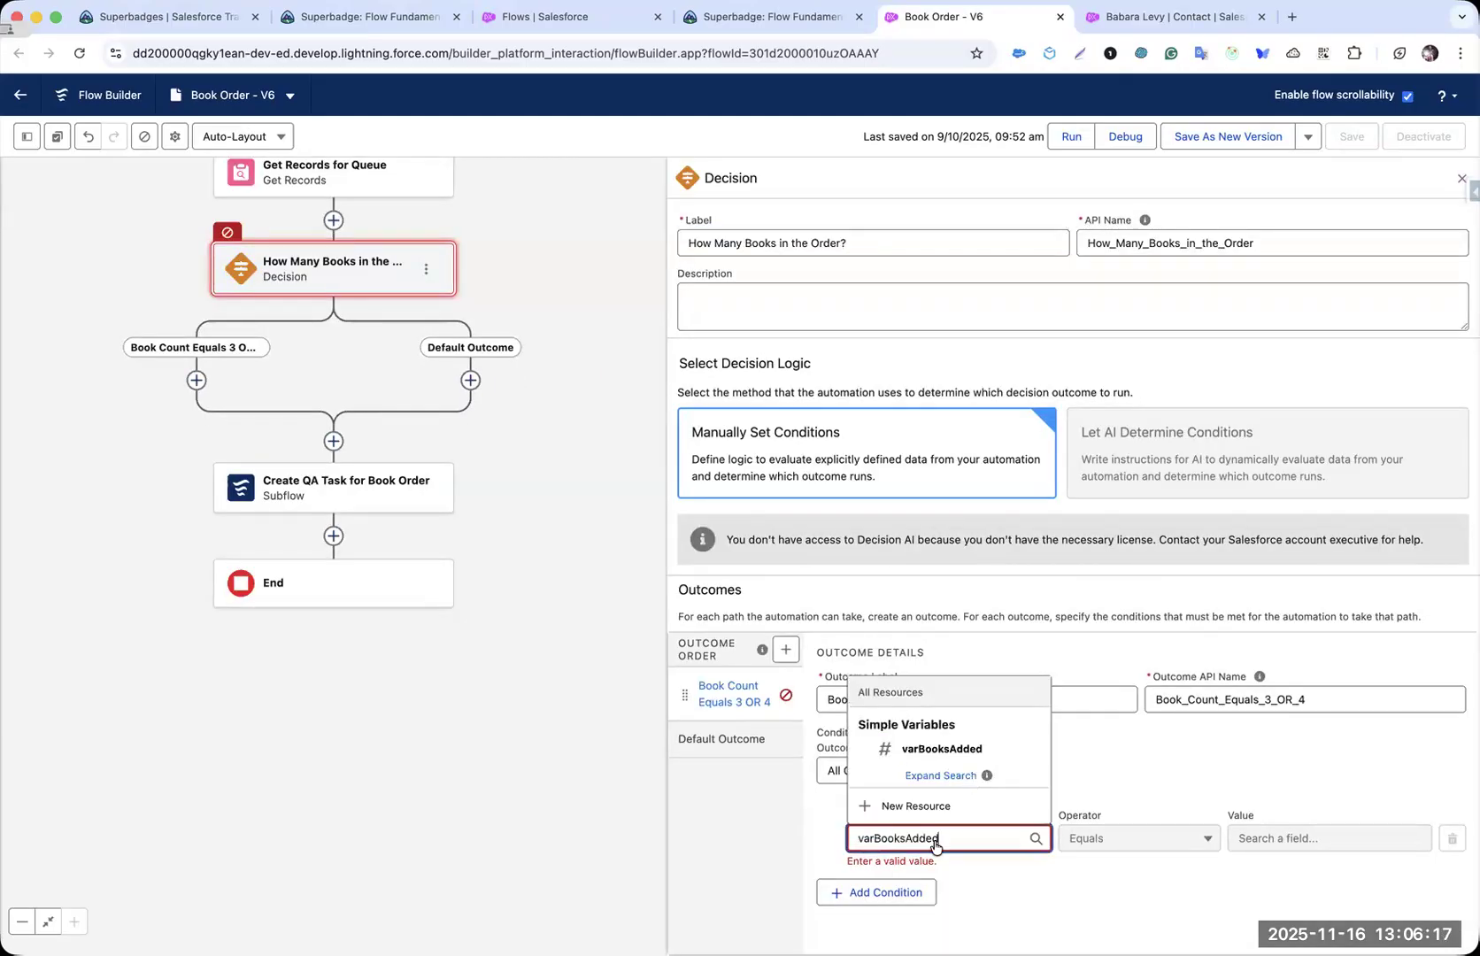
{"action": "left_click", "coordinate": [935, 752]}
{"action": "left_click", "coordinate": [1139, 847]}
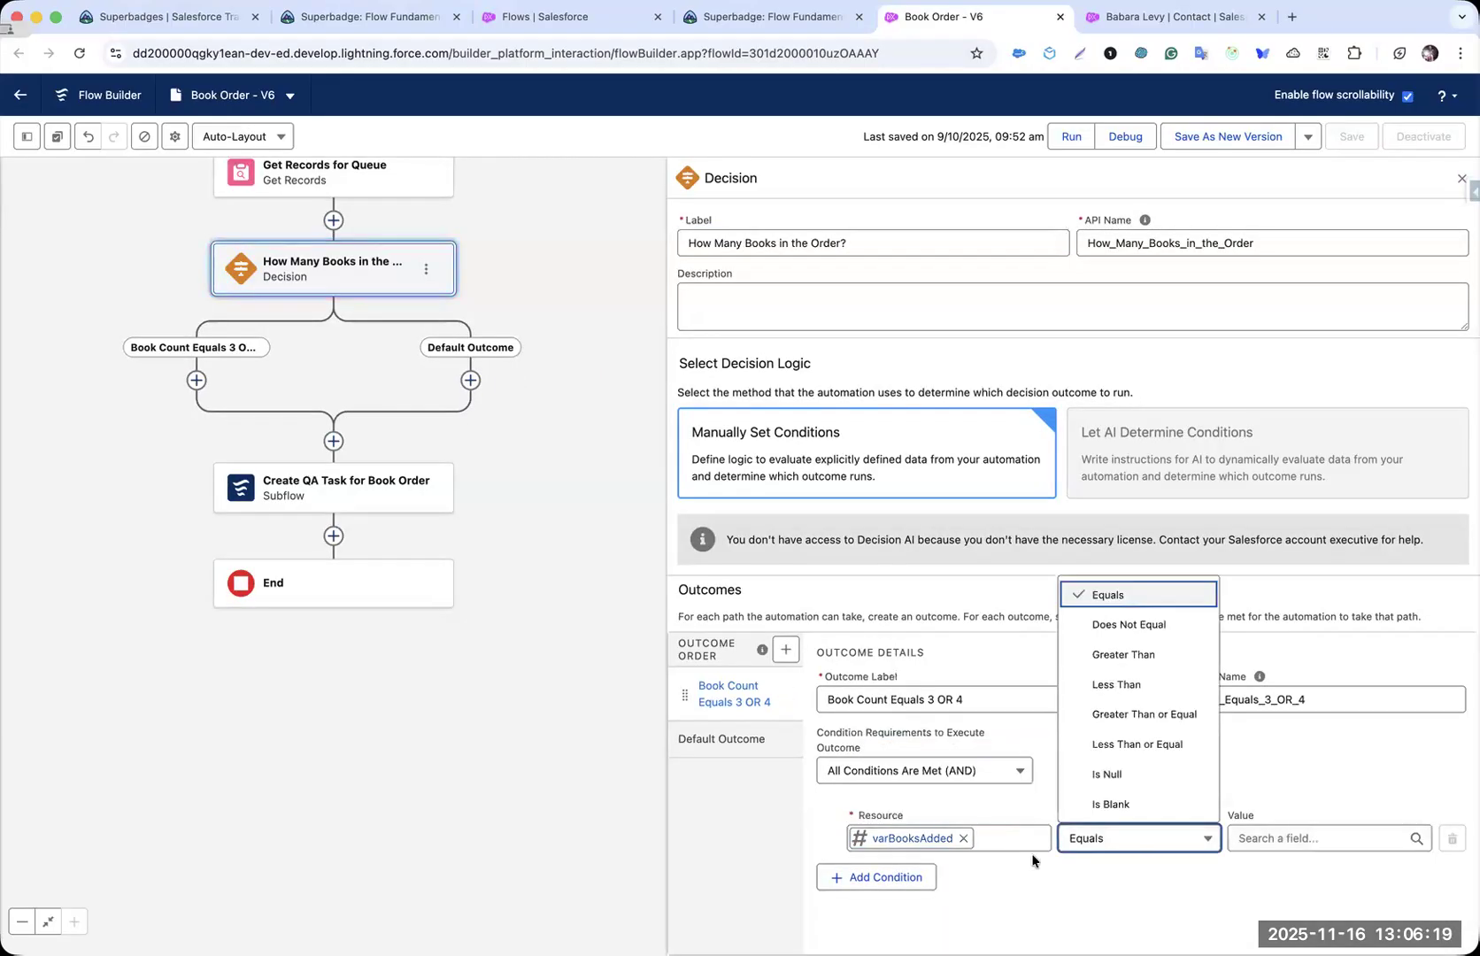
- Add a second condition to the "Book Count Equals 3 OR 4" outcome with varBooksAdded as its resource
{"action": "left_click", "coordinate": [925, 876]}
{"action": "scroll", "coordinate": [1020, 731], "scroll_direction": "down", "scroll_amount": 3}
{"action": "key", "text": "super+v"}
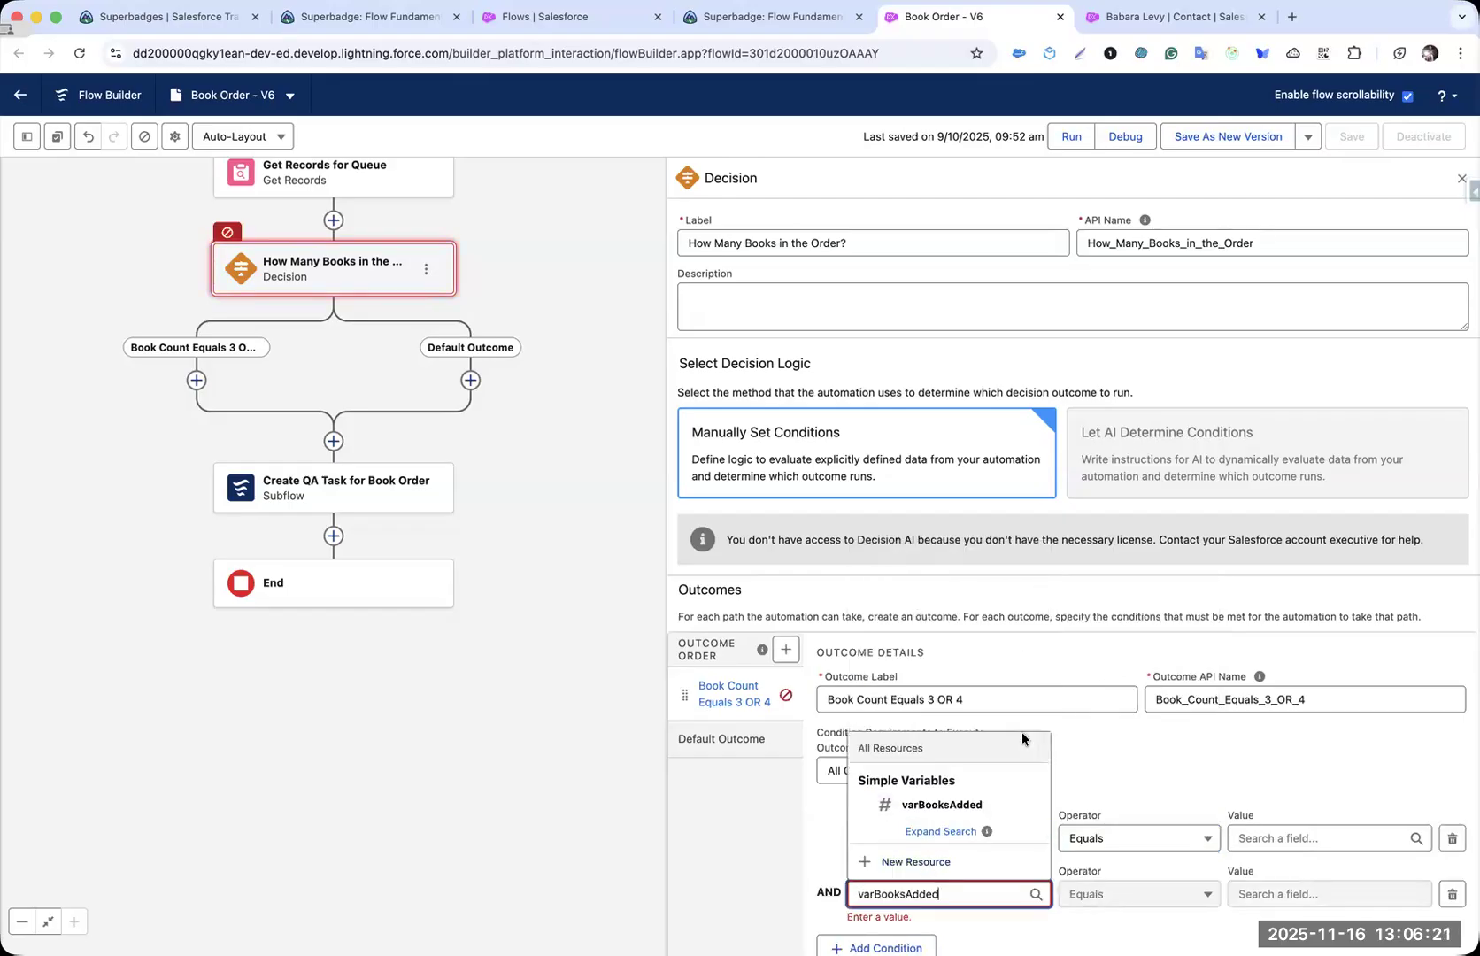
{"action": "left_click", "coordinate": [943, 831]}
{"action": "left_click", "coordinate": [1107, 796]}
{"action": "scroll", "coordinate": [1062, 819], "scroll_direction": "down", "scroll_amount": 1}
{"action": "left_click", "coordinate": [952, 871]}
{"action": "key", "text": "super+v"}
{"action": "double_click", "coordinate": [975, 867]}
{"action": "key", "text": "super+v"}
{"action": "key", "text": "Return"}
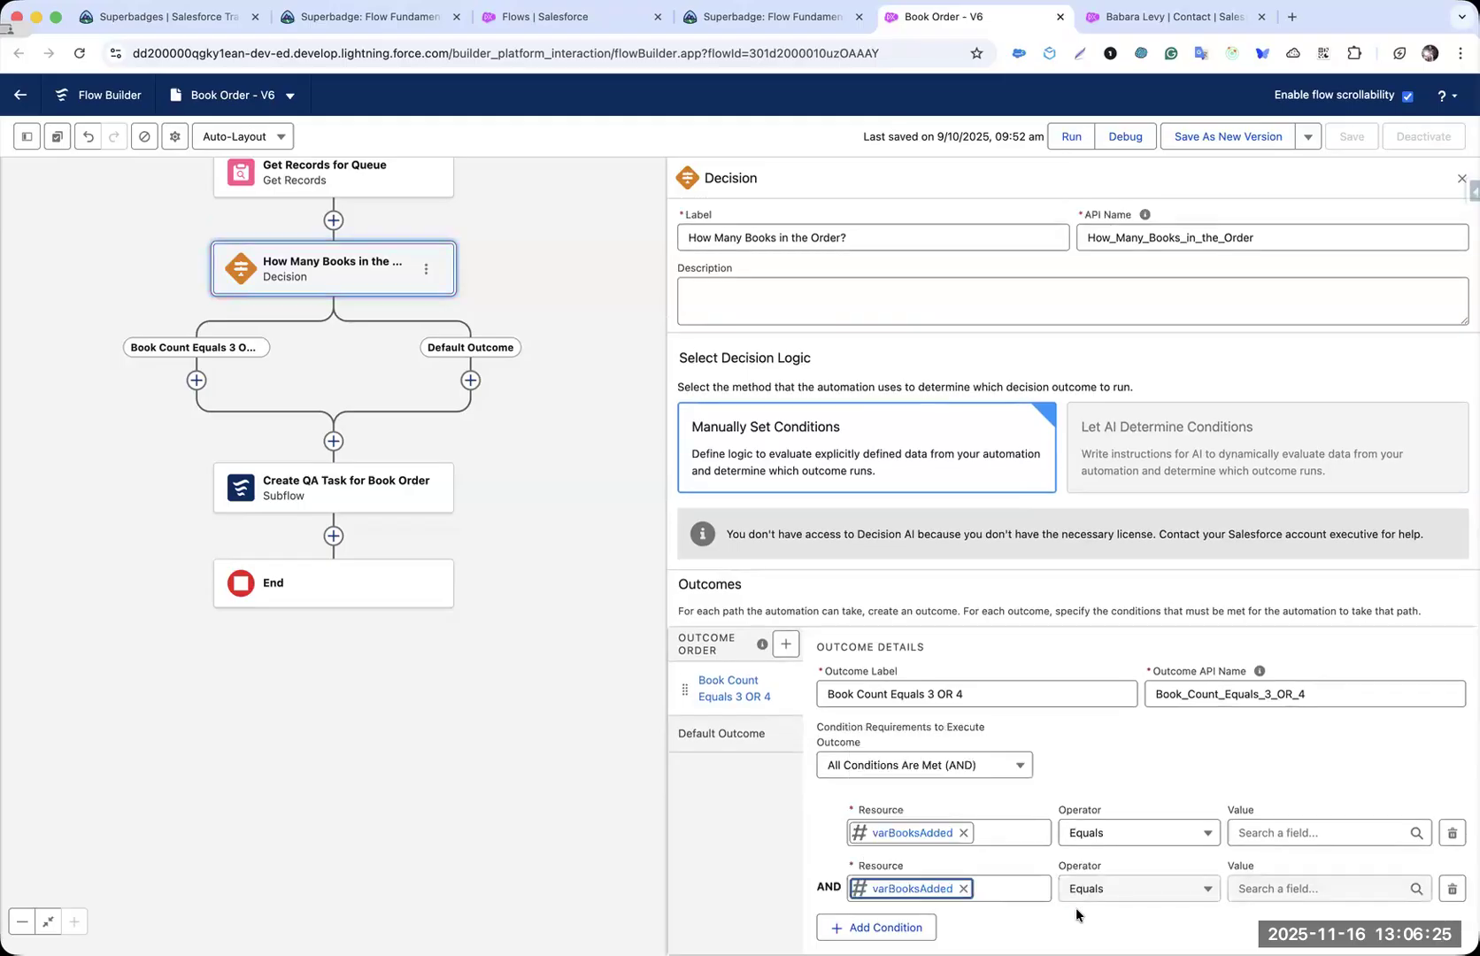
- Set the two varBooksAdded conditions to the values 3 and 4 and require Any Condition Is Met (OR)
{"action": "left_click", "coordinate": [1327, 832]}
{"action": "type", "text": "3"}
{"action": "left_click", "coordinate": [1286, 887]}
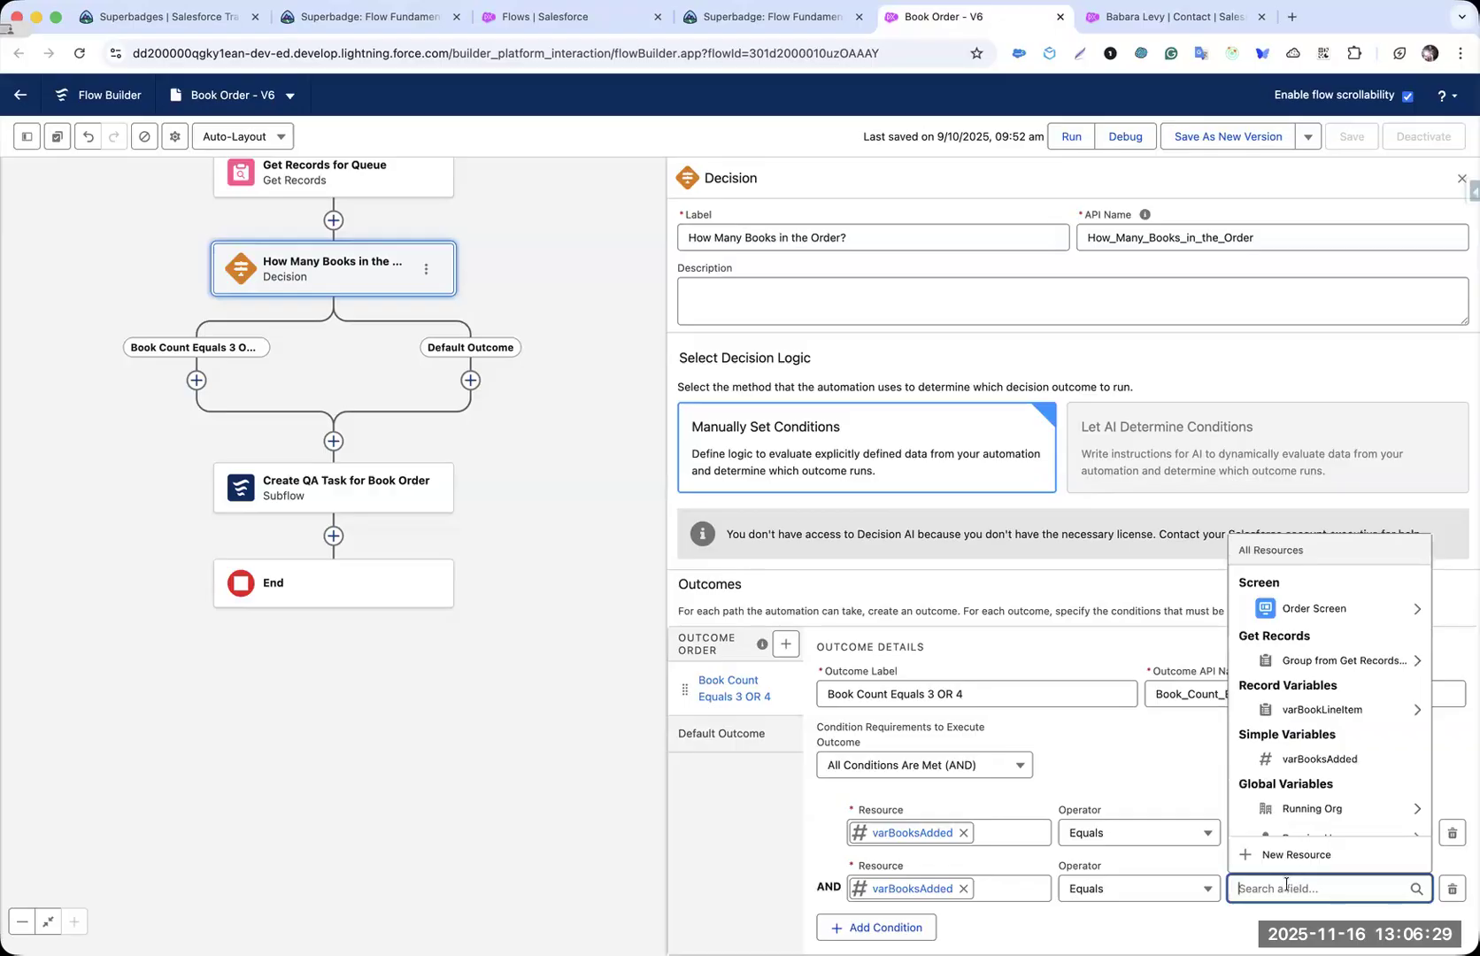
{"action": "type", "text": "4"}
{"action": "left_click", "coordinate": [947, 765]}
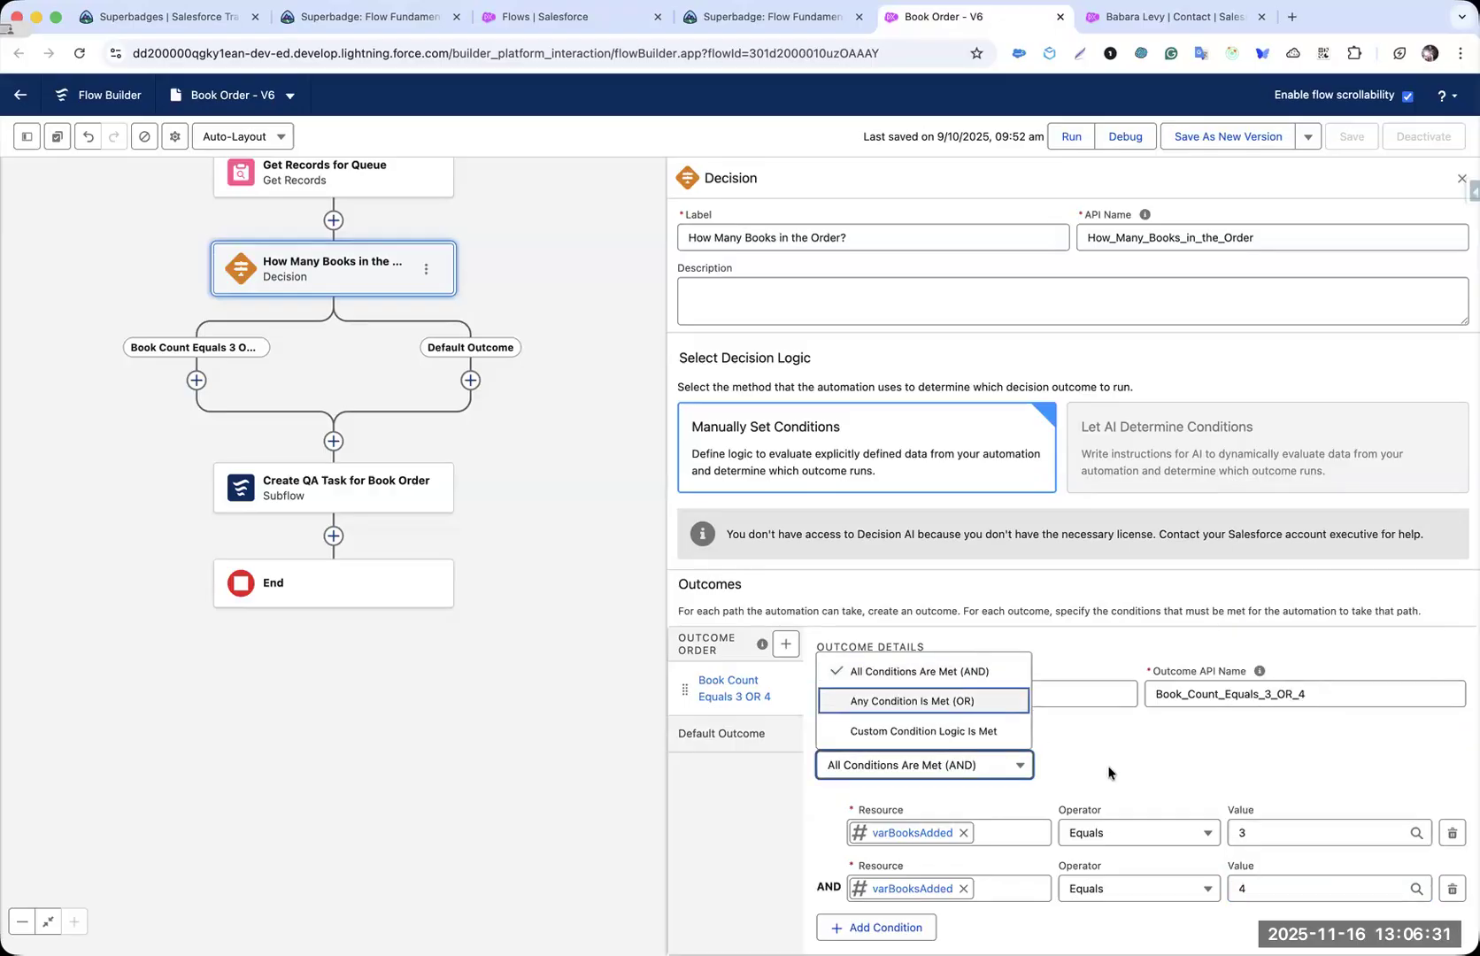
{"action": "left_click", "coordinate": [911, 700]}
- Add a second outcome to the decision and label it "Book Count >= 5"
{"action": "left_click", "coordinate": [785, 643]}
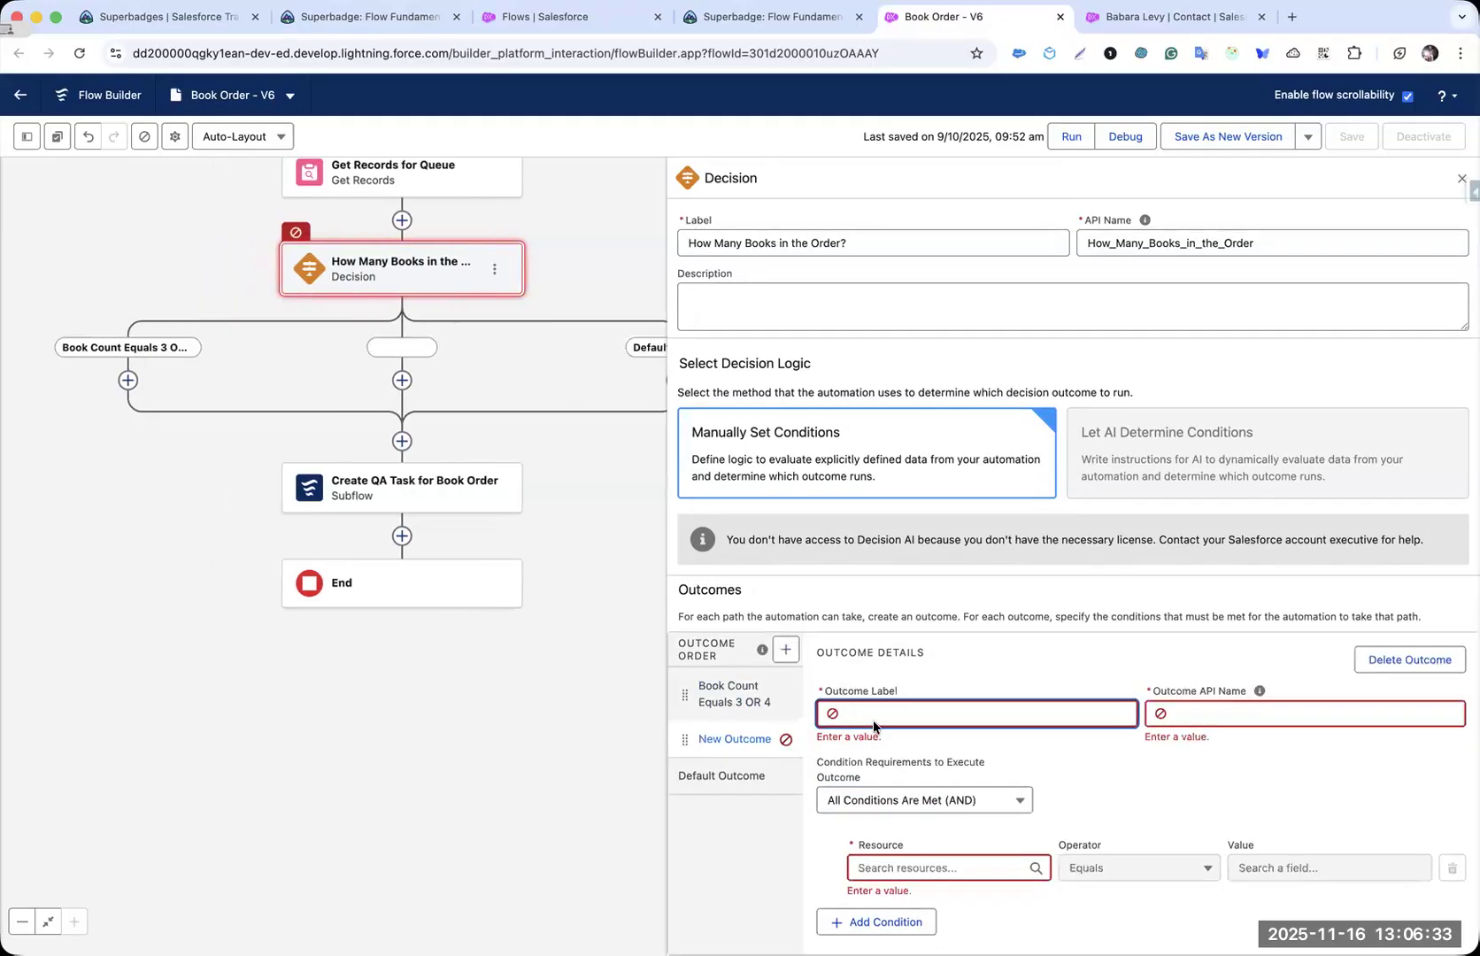
{"action": "left_click", "coordinate": [758, 692]}
{"action": "left_click", "coordinate": [761, 737]}
{"action": "left_click", "coordinate": [919, 719]}
{"action": "type", "text": "Book Count Equals 3 OR 4"}
{"action": "left_click", "coordinate": [943, 716]}
{"action": "key", "text": "Left"}
{"action": "key", "text": "Left"}
{"action": "key", "text": "Left"}
{"action": "key", "text": "shift+super+Right"}
{"action": "type", "text": ">"}
- Set the "Book Count >= 5" outcome's condition to varBooksAdded Greater Than or Equal 5
{"action": "left_click", "coordinate": [975, 846]}
{"action": "type", "text": "varn"}
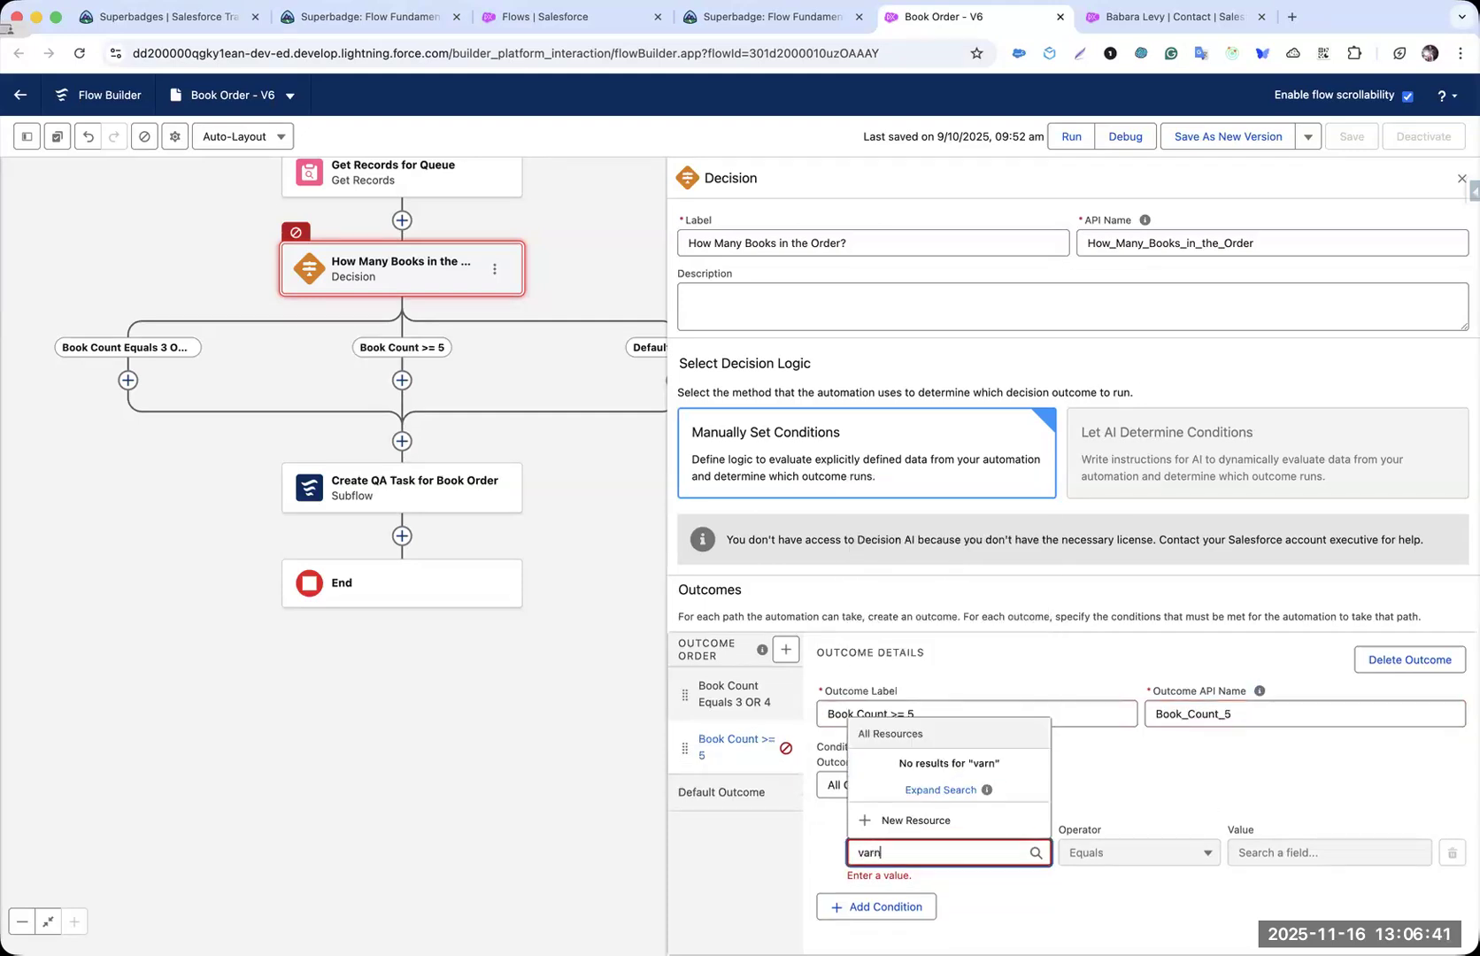
{"action": "key", "text": "BackSpace"}
{"action": "type", "text": "b"}
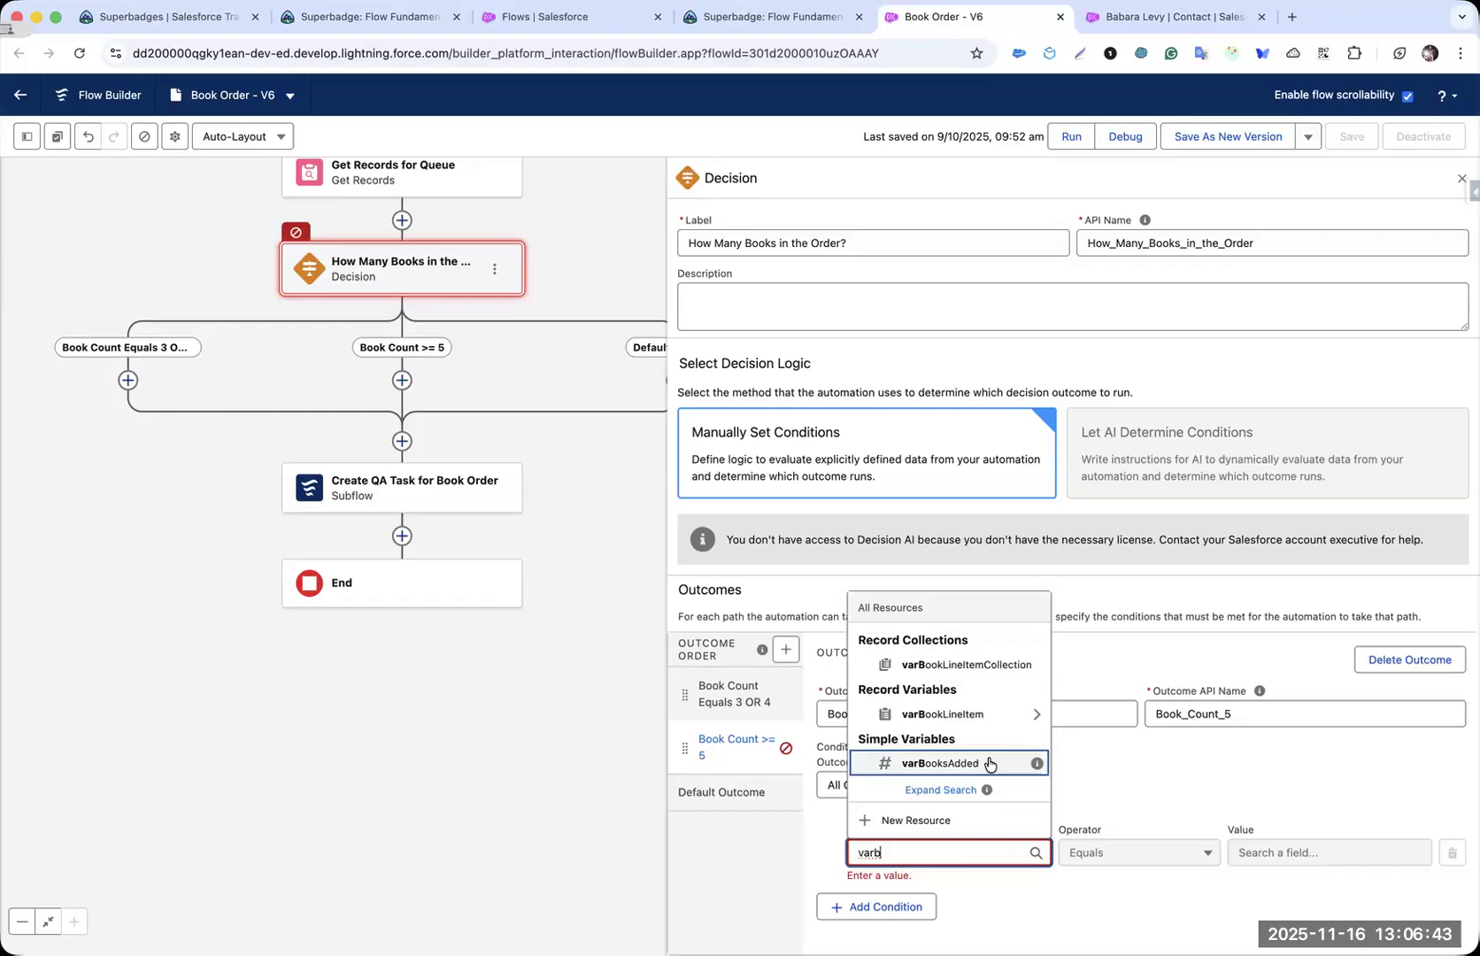
{"action": "left_click", "coordinate": [990, 762]}
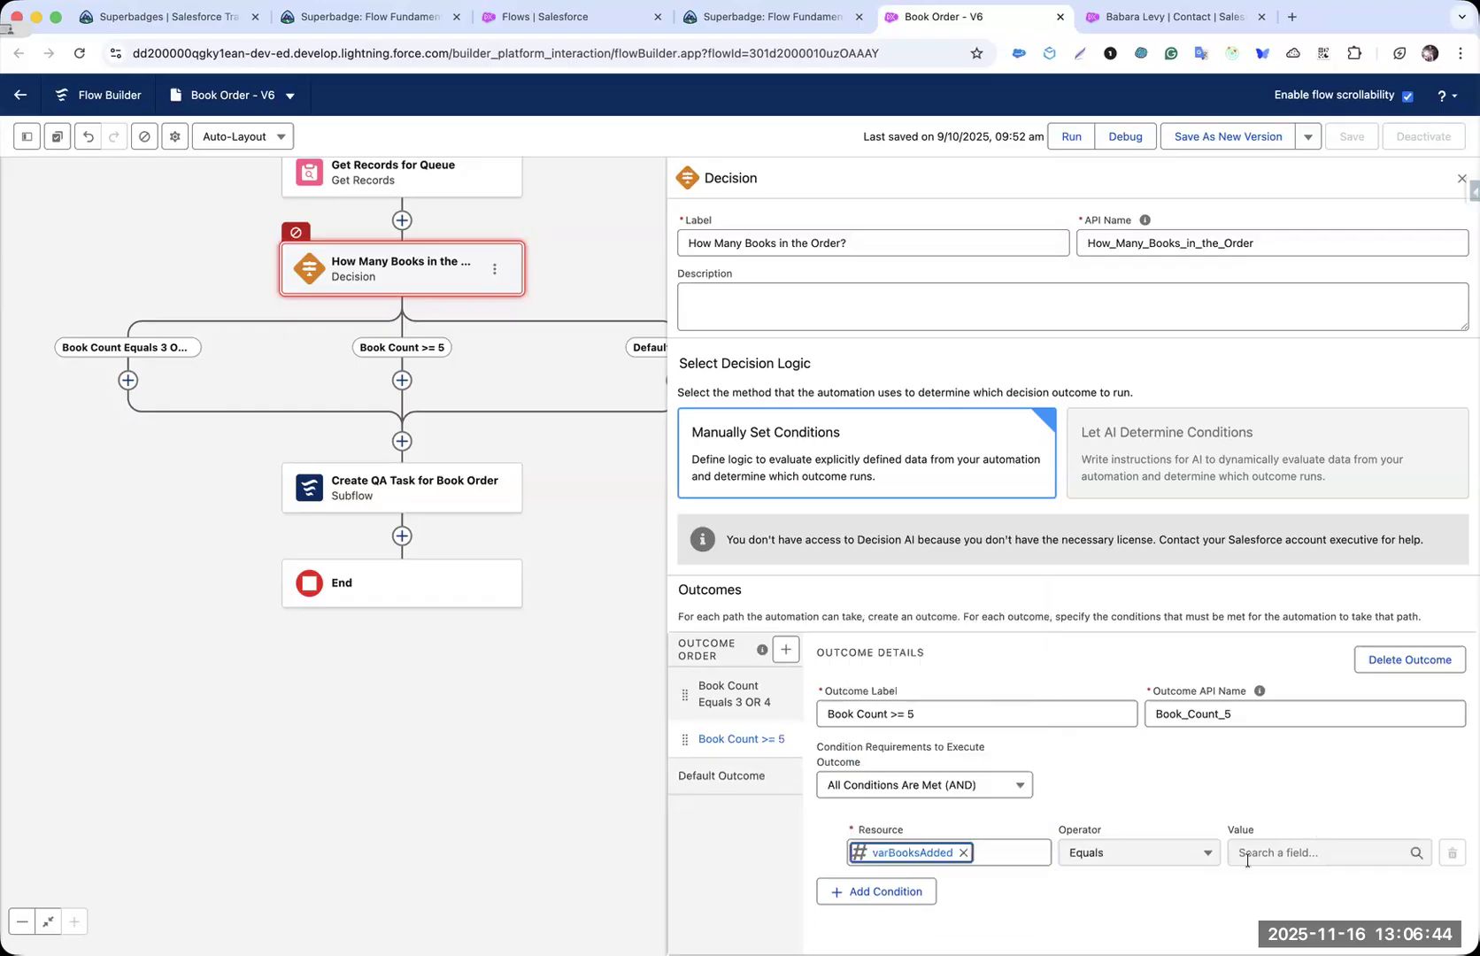
{"action": "left_click", "coordinate": [1202, 853]}
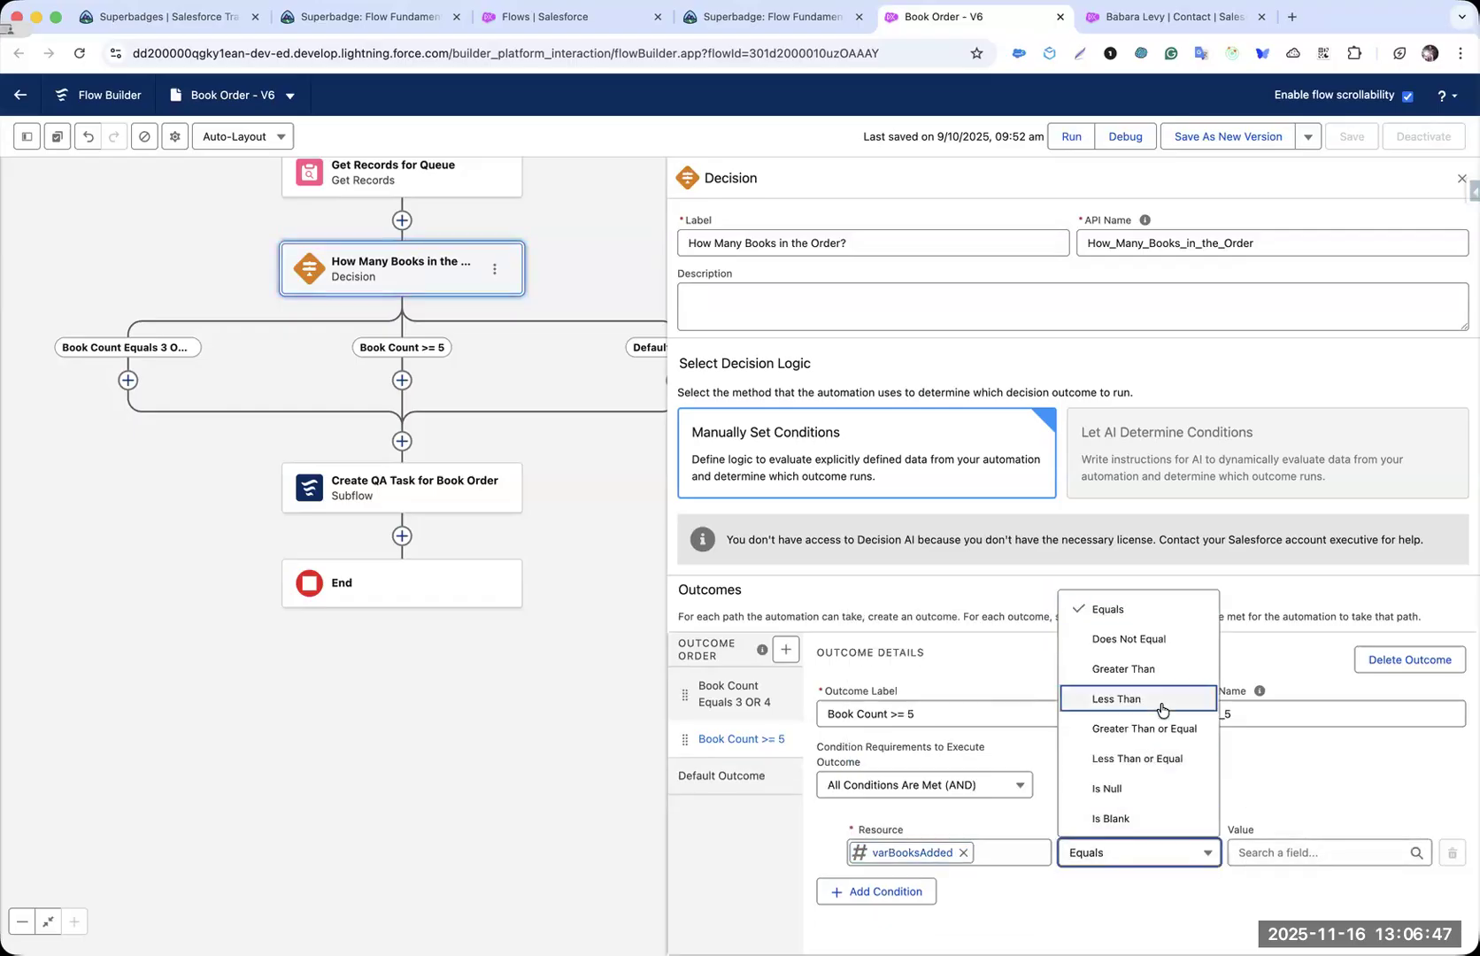
{"action": "left_click", "coordinate": [1108, 766]}
{"action": "left_click", "coordinate": [1287, 853]}
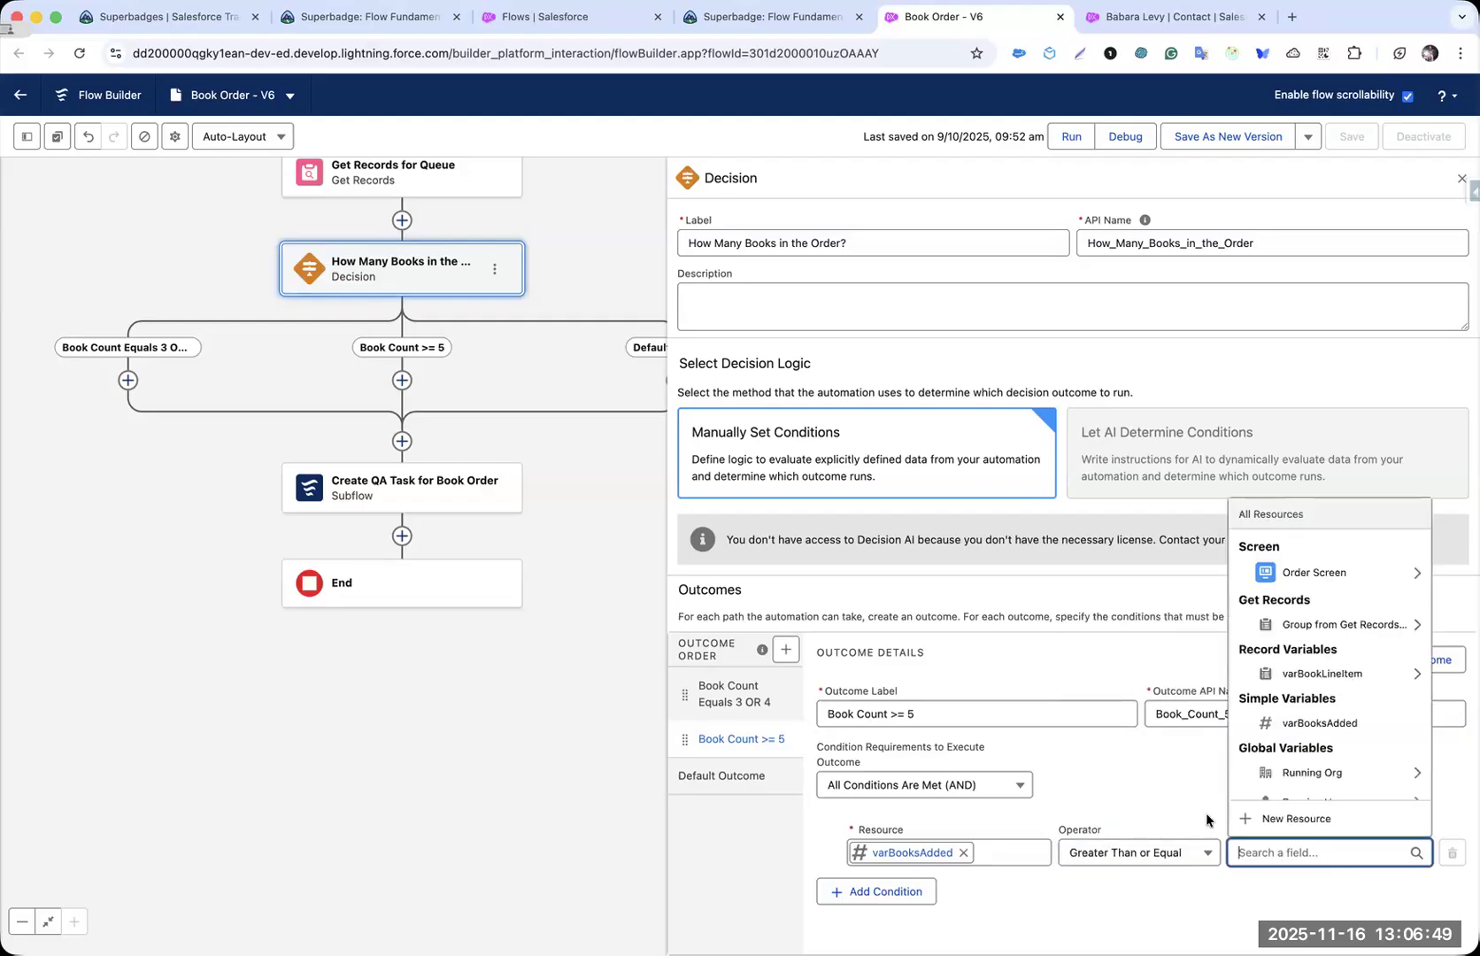
{"action": "type", "text": "5"}
{"action": "left_click", "coordinate": [1132, 783]}
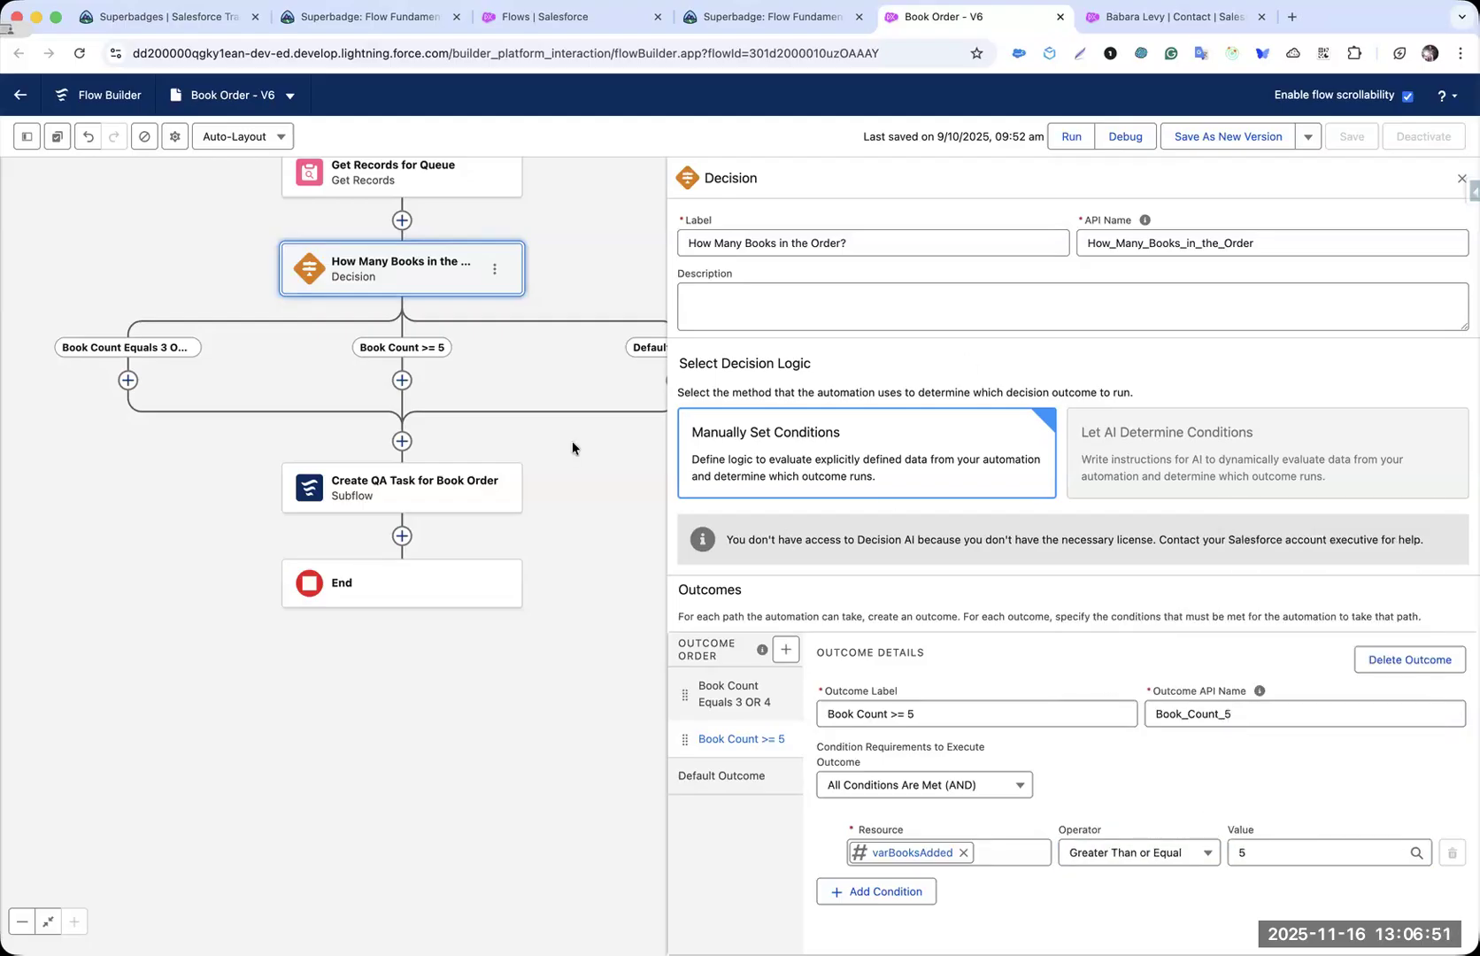
- Copy the task subject "Add Bookmark and Sticker" from the requirements and add a Create Records element on the "Book Count >= 5" path
{"action": "key", "text": "ctrl+shift+Tab"}
{"action": "left_click_drag", "start_coordinate": [351, 484], "coordinate": [427, 485]}
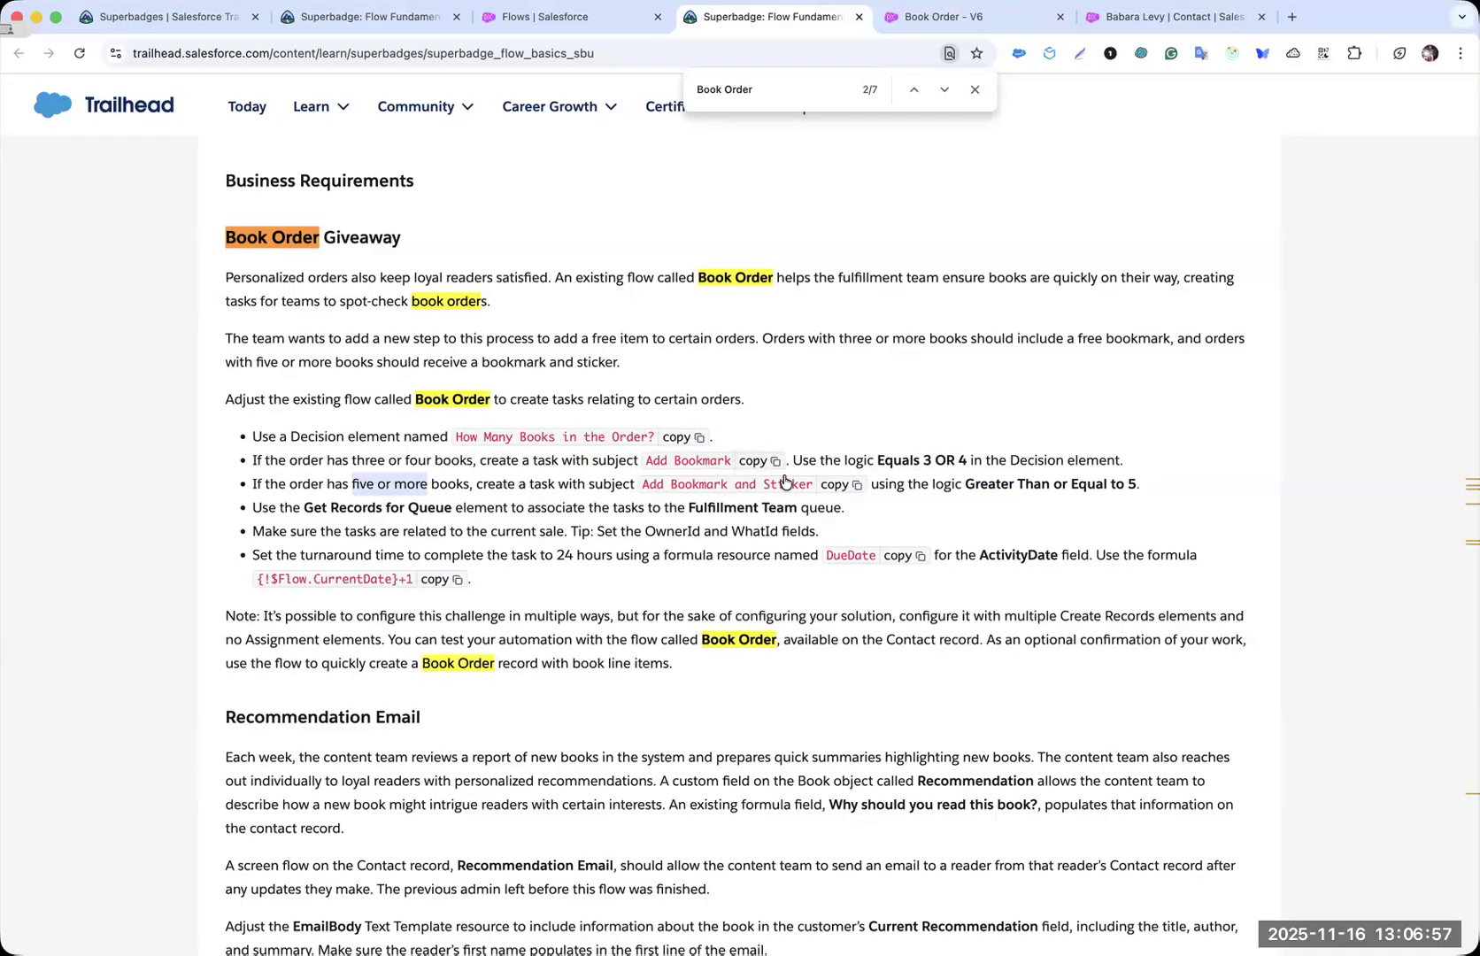
{"action": "left_click", "coordinate": [833, 485]}
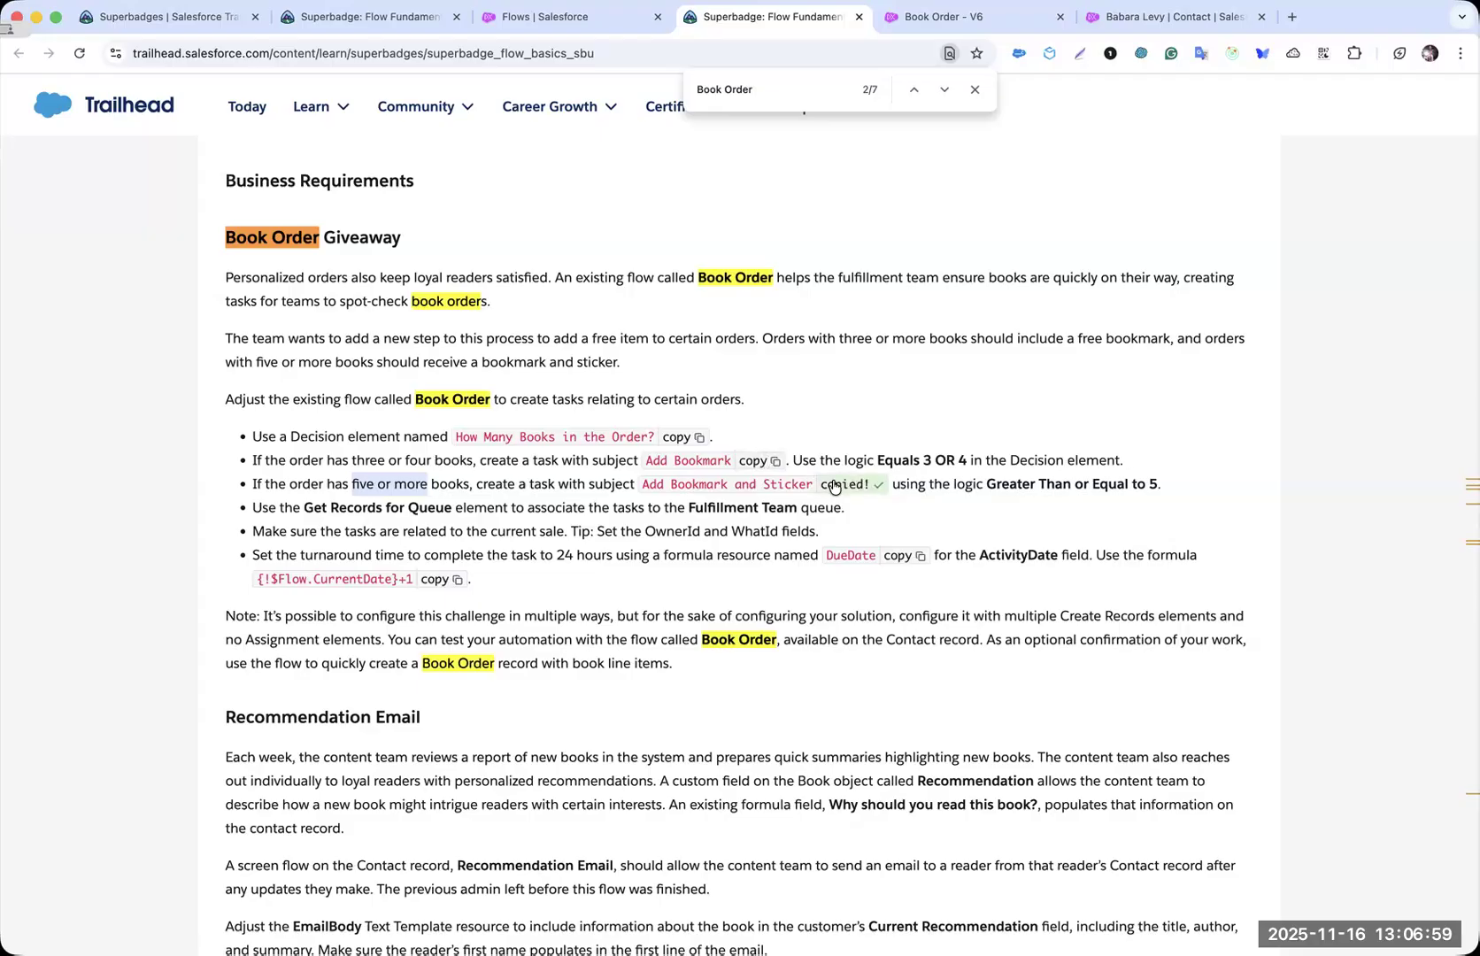
{"action": "key", "text": "ctrl+Tab"}
{"action": "left_click", "coordinate": [403, 381]}
{"action": "type", "text": "create"}
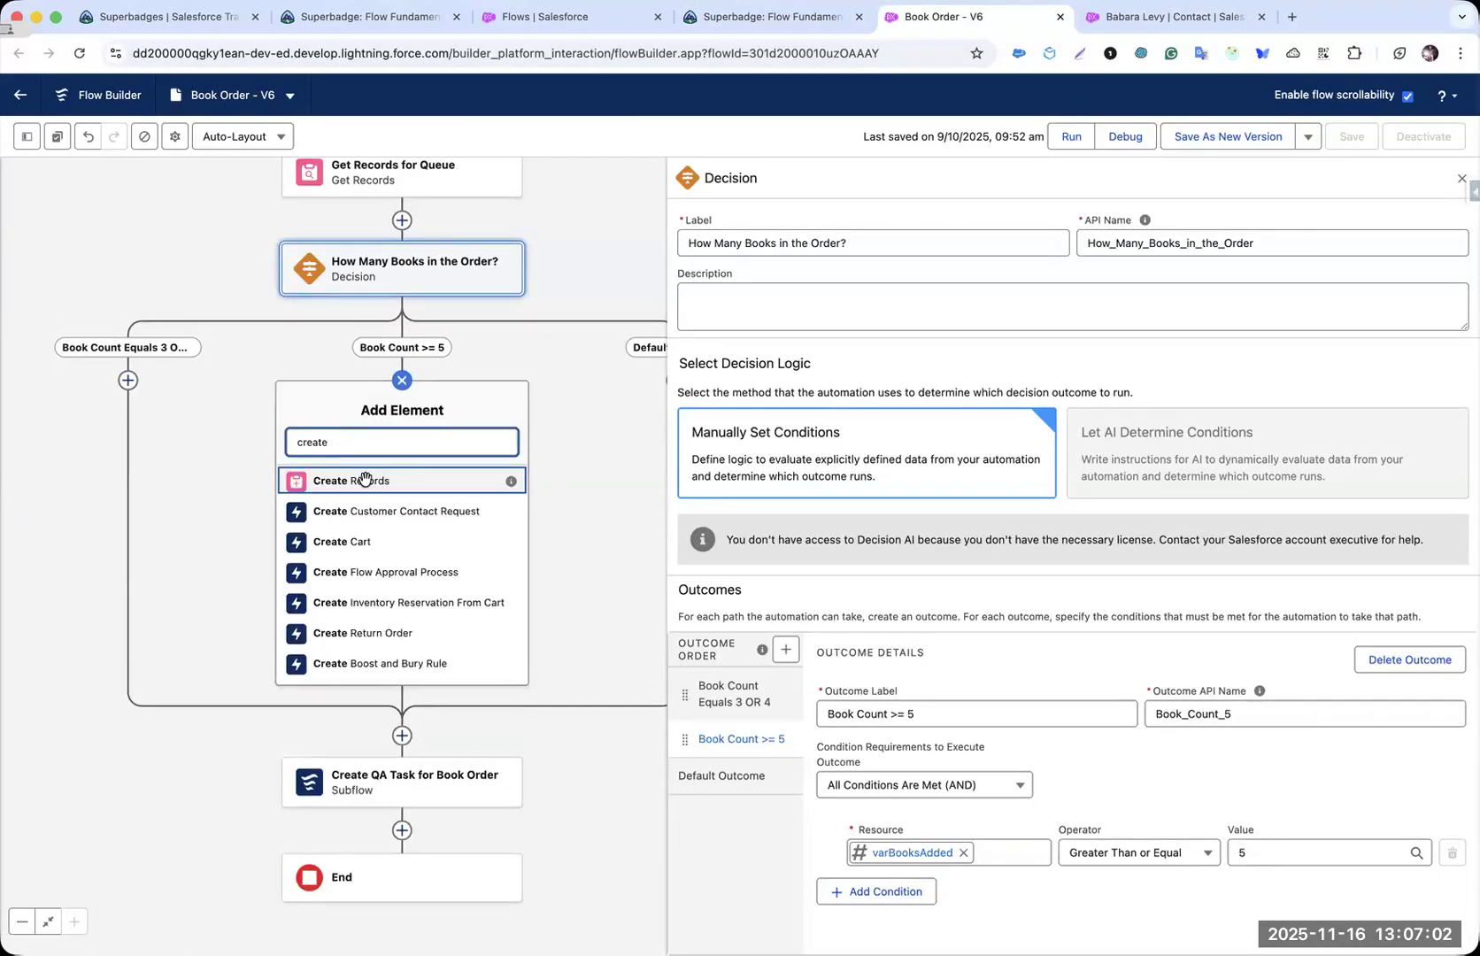
{"action": "left_click", "coordinate": [365, 479]}
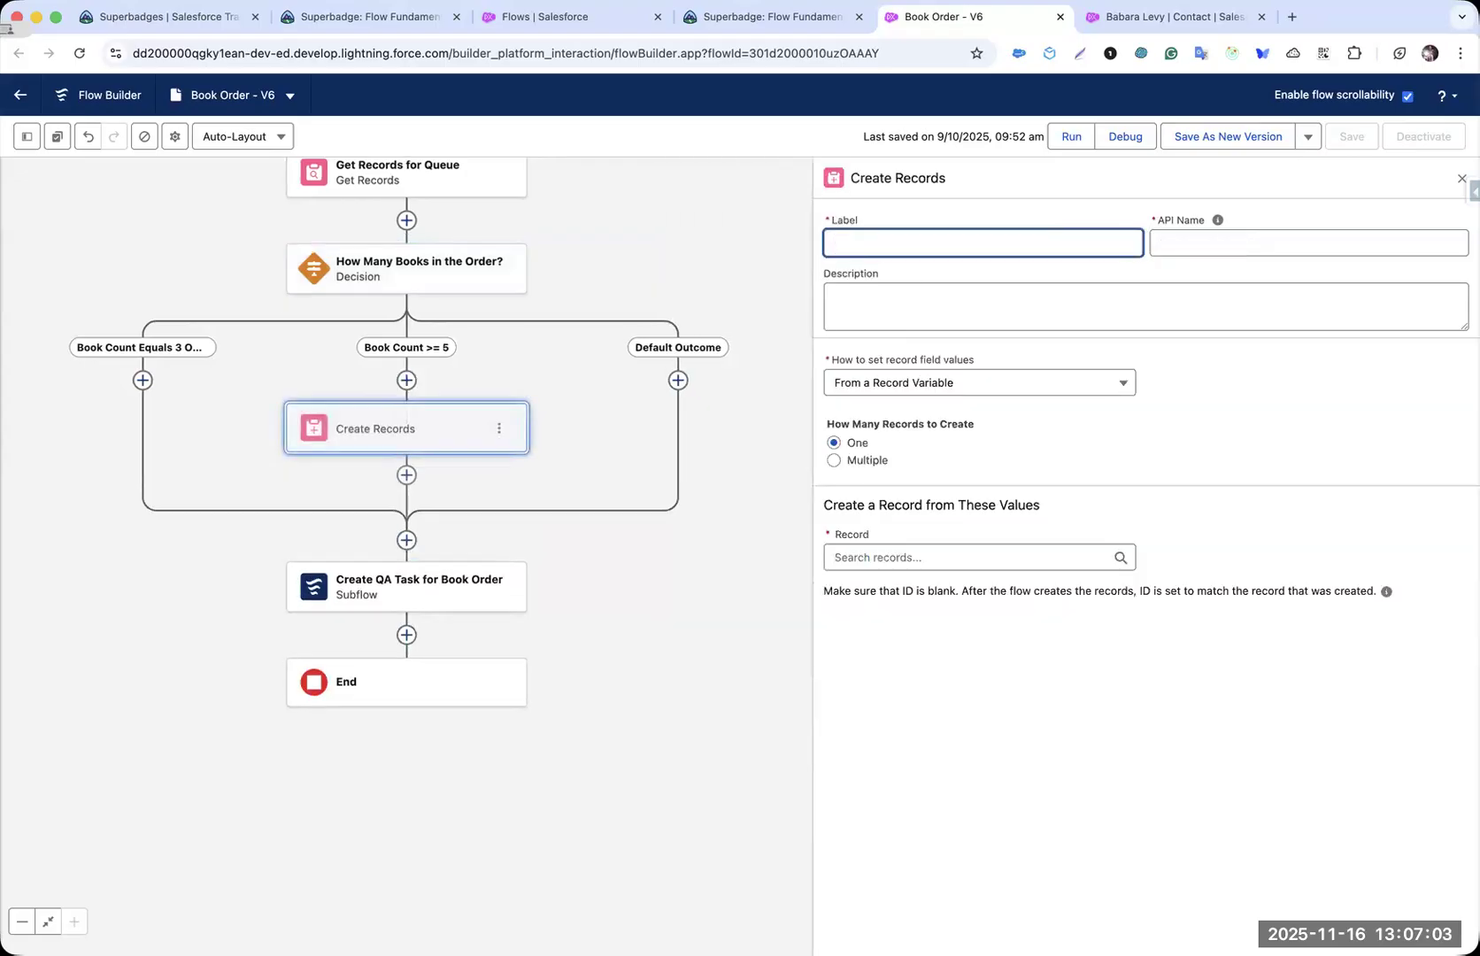
- Label the new Create Records element "Add Bookmark and Sticker"
{"action": "type", "text": "Create"}
{"action": "key", "text": "super+v"}
{"action": "key", "text": "super+a"}
{"action": "key", "text": "super+v"}
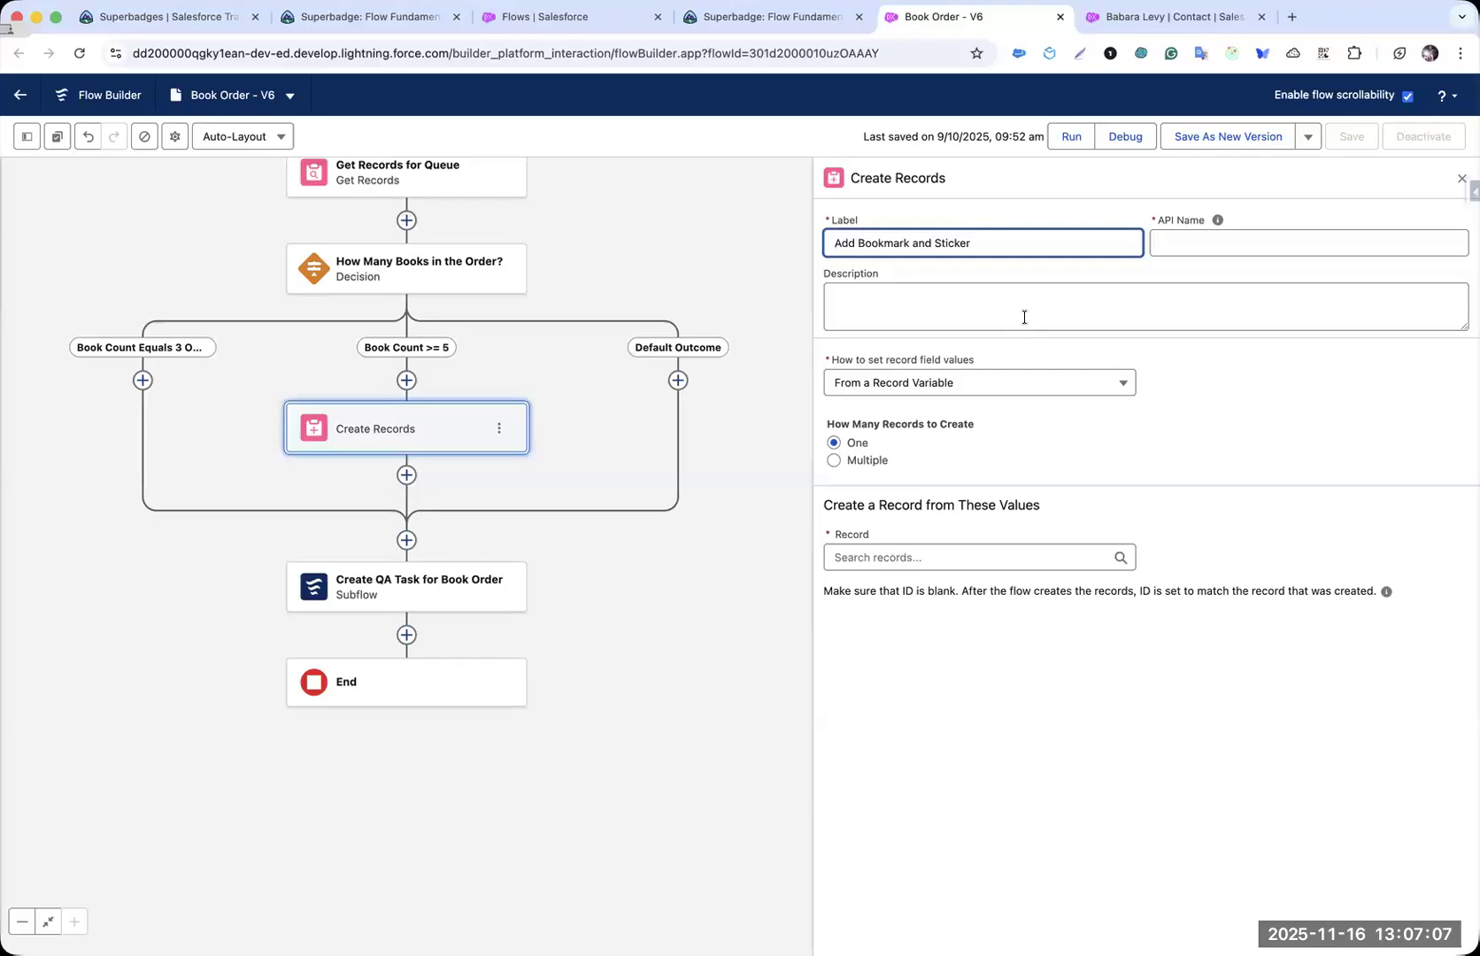
- Have the Create Records element set its field values manually and create a record of the Task object
{"action": "left_click", "coordinate": [969, 392]}
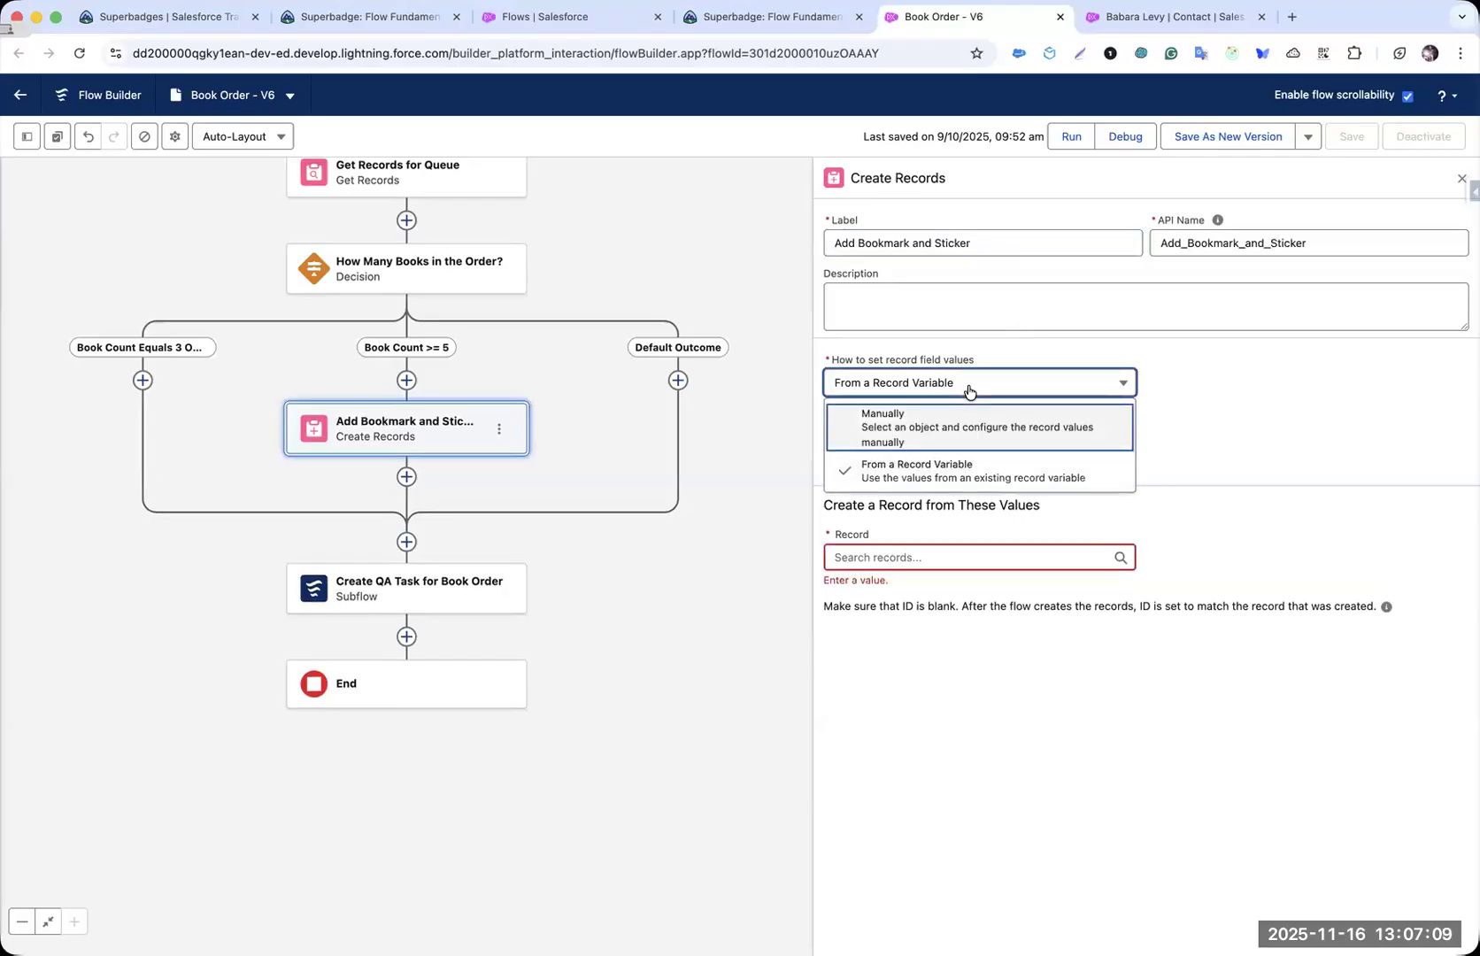
{"action": "left_click", "coordinate": [949, 428]}
{"action": "left_click", "coordinate": [929, 488]}
{"action": "type", "text": "Task"}
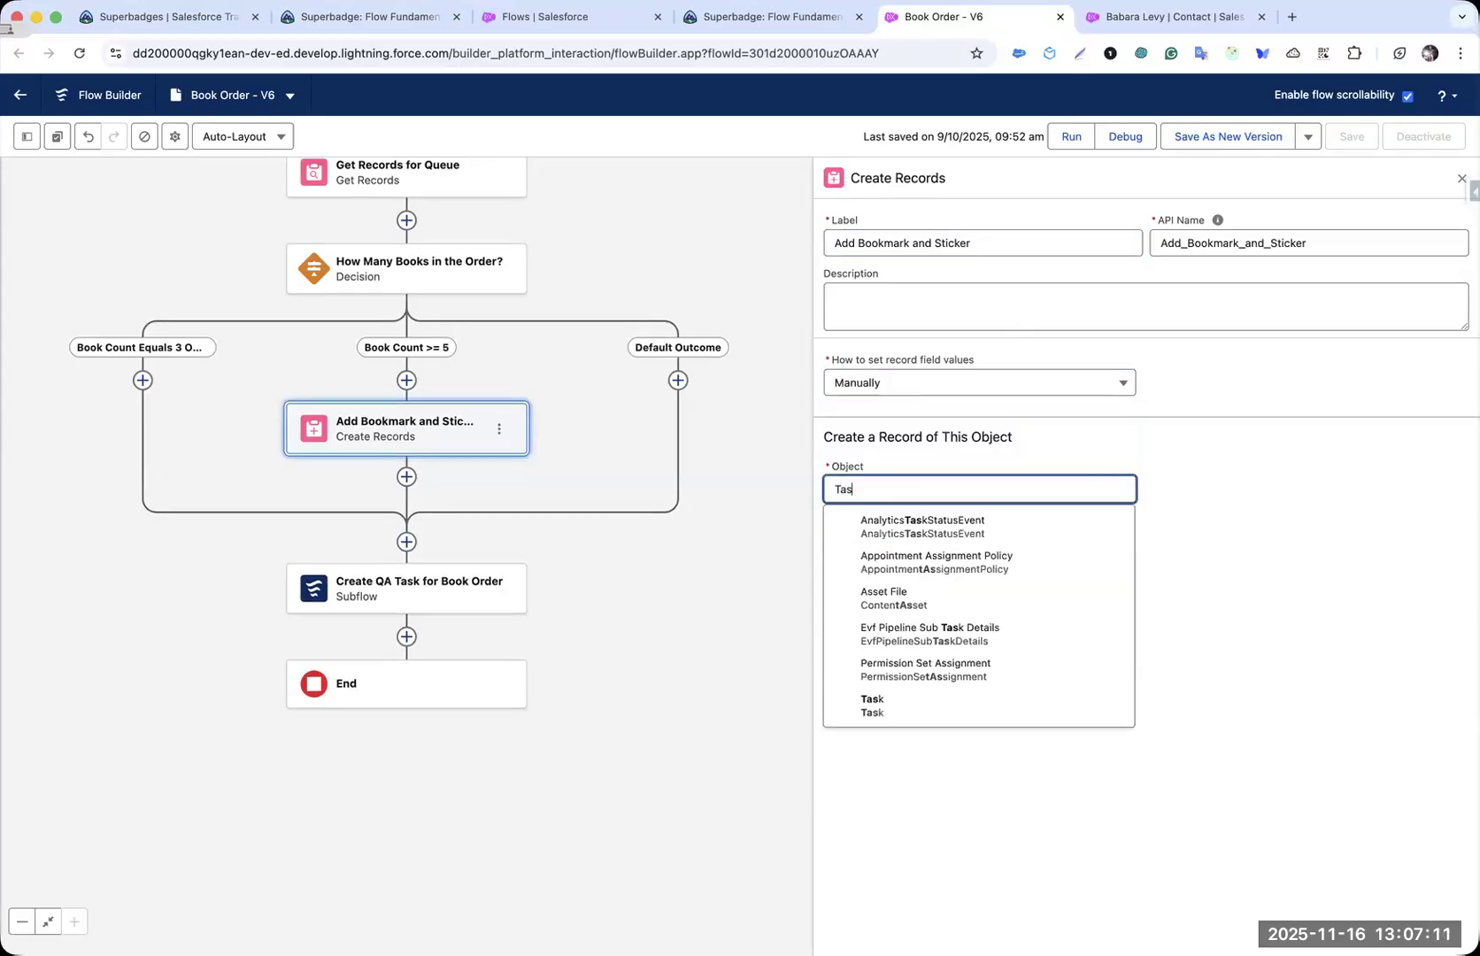
{"action": "left_click", "coordinate": [926, 598]}
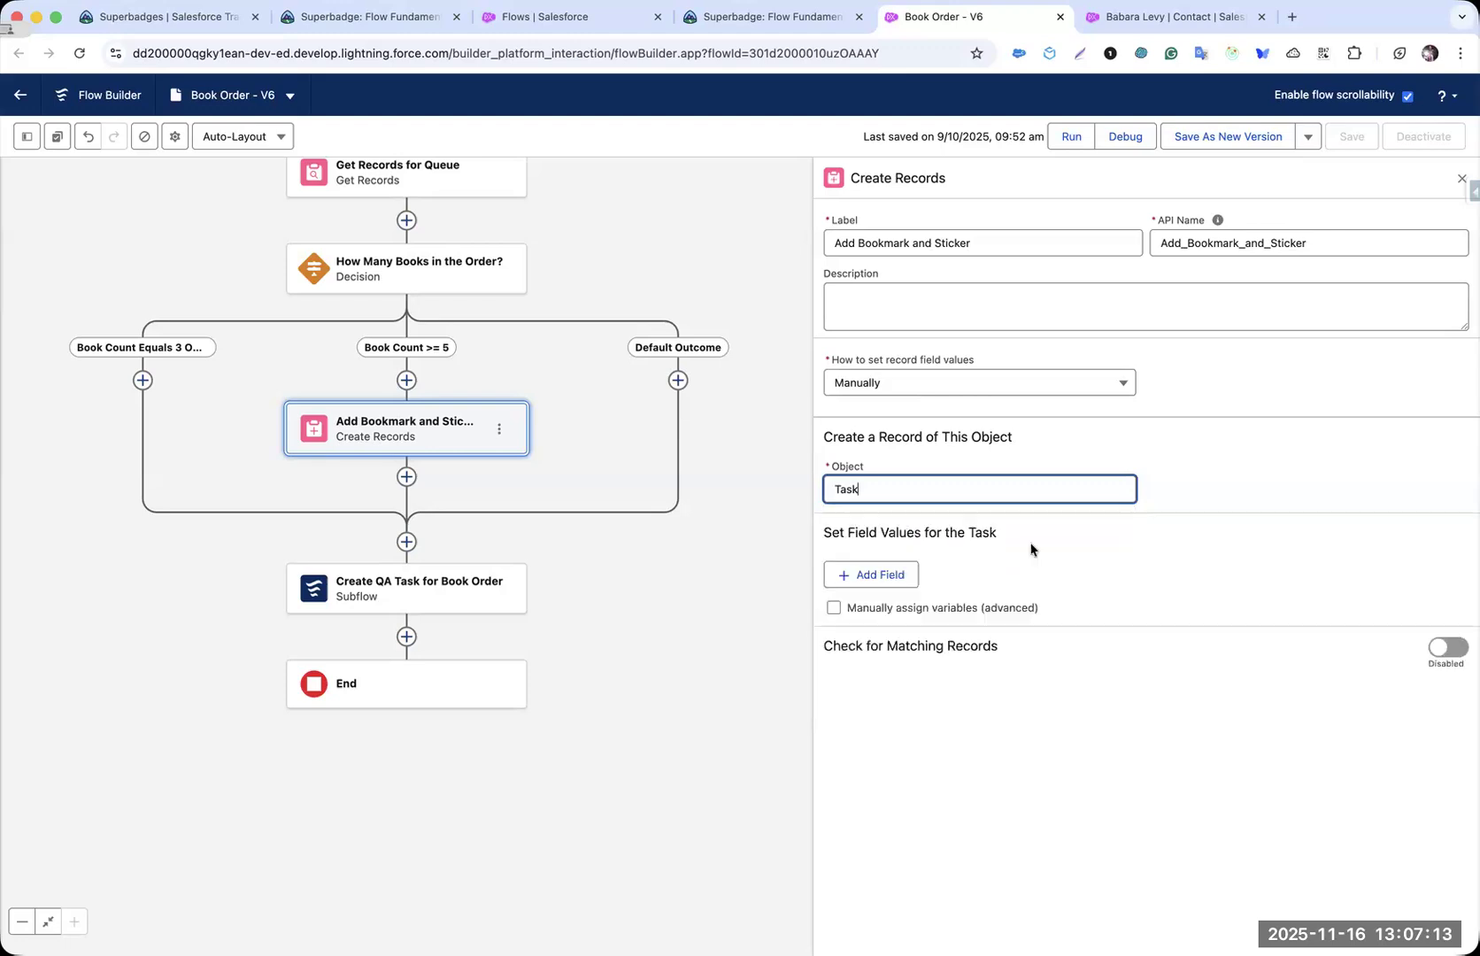
- Set the task's Subject field to "Add Bookmark and Sticker"
{"action": "left_click", "coordinate": [880, 574]}
{"action": "left_click", "coordinate": [879, 585]}
{"action": "type", "text": "s"}
{"action": "key", "text": "BackSpace"}
{"action": "type", "text": "sub"}
{"action": "key", "text": "Down"}
{"action": "key", "text": "Down"}
{"action": "key", "text": "Return"}
{"action": "left_click", "coordinate": [1222, 586]}
{"action": "key", "text": "ctrl+v"}
- Add the Assigned To ID field with the Group ID from Get Records for Queue as its value
{"action": "left_click", "coordinate": [890, 626]}
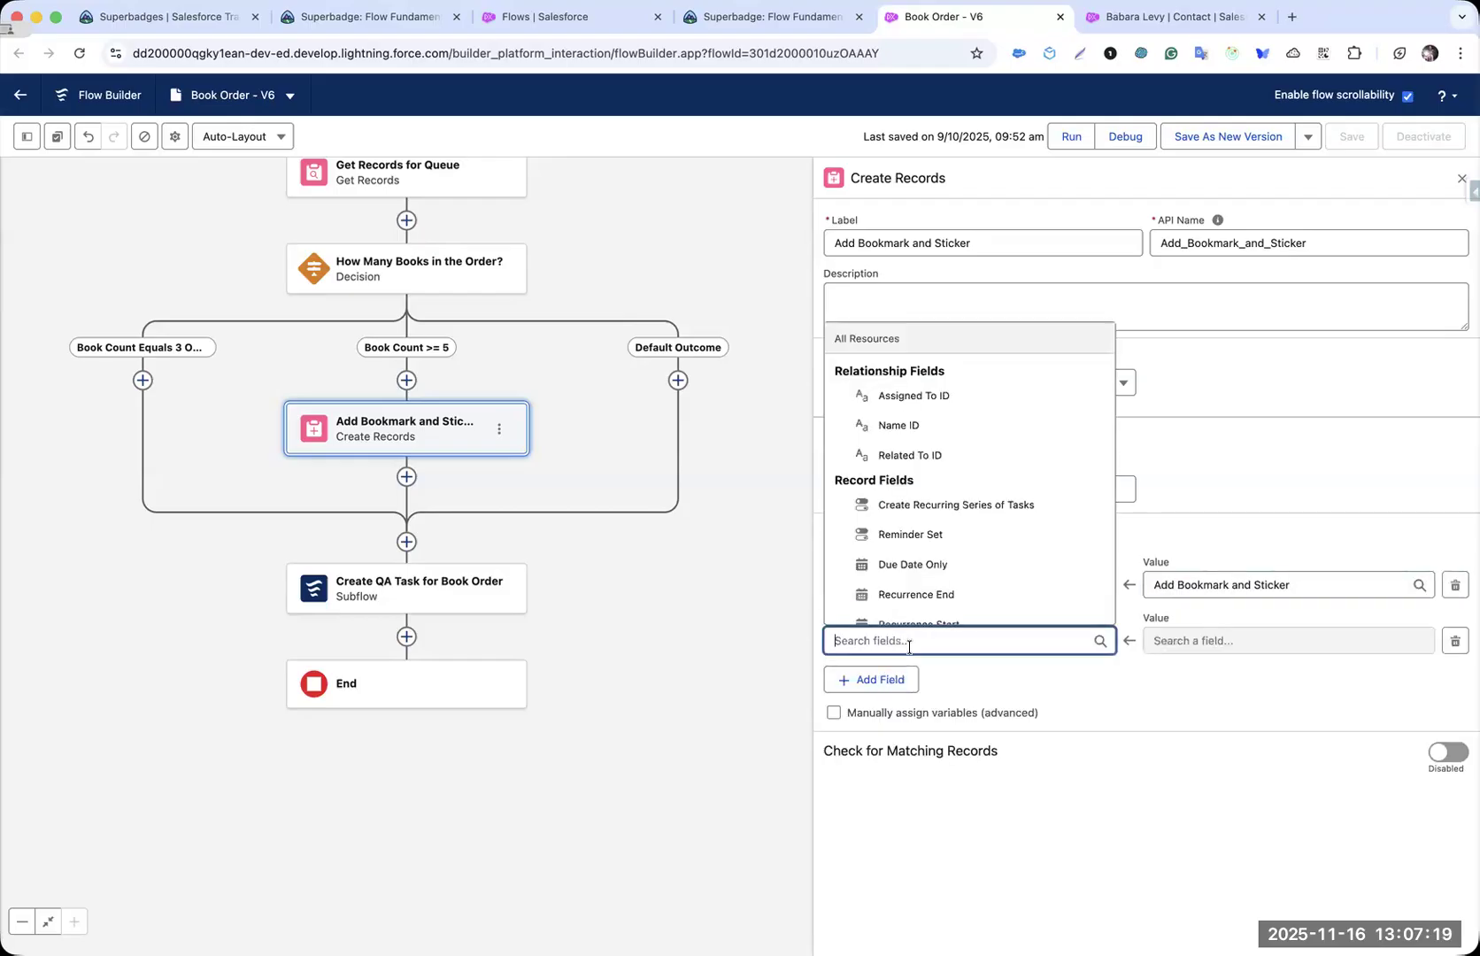
{"action": "type", "text": "ow"}
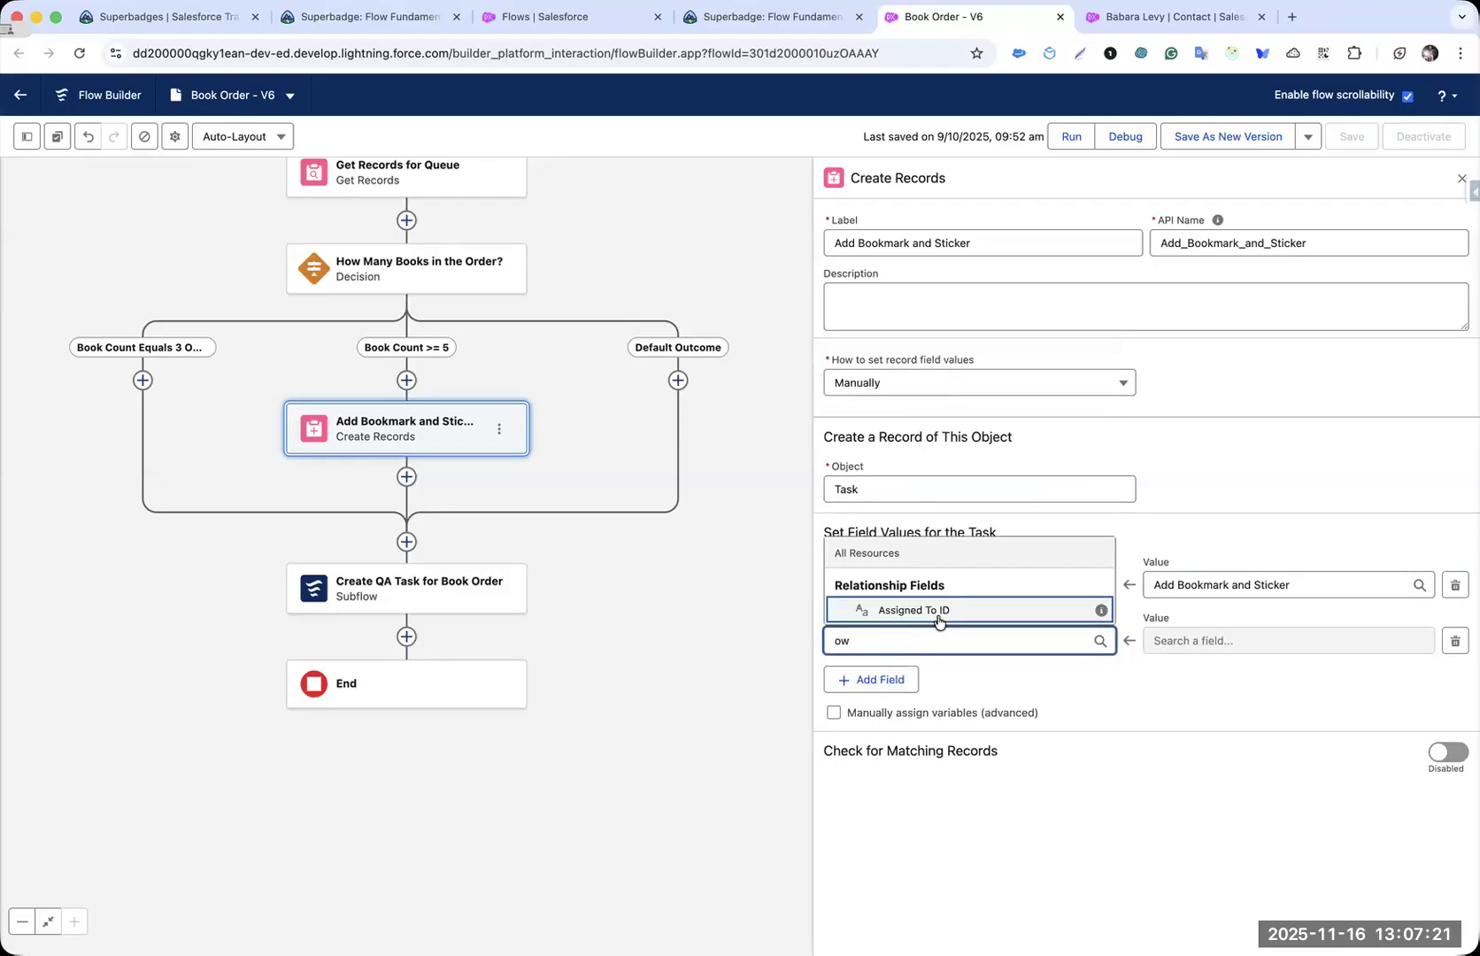
{"action": "key", "text": "Return"}
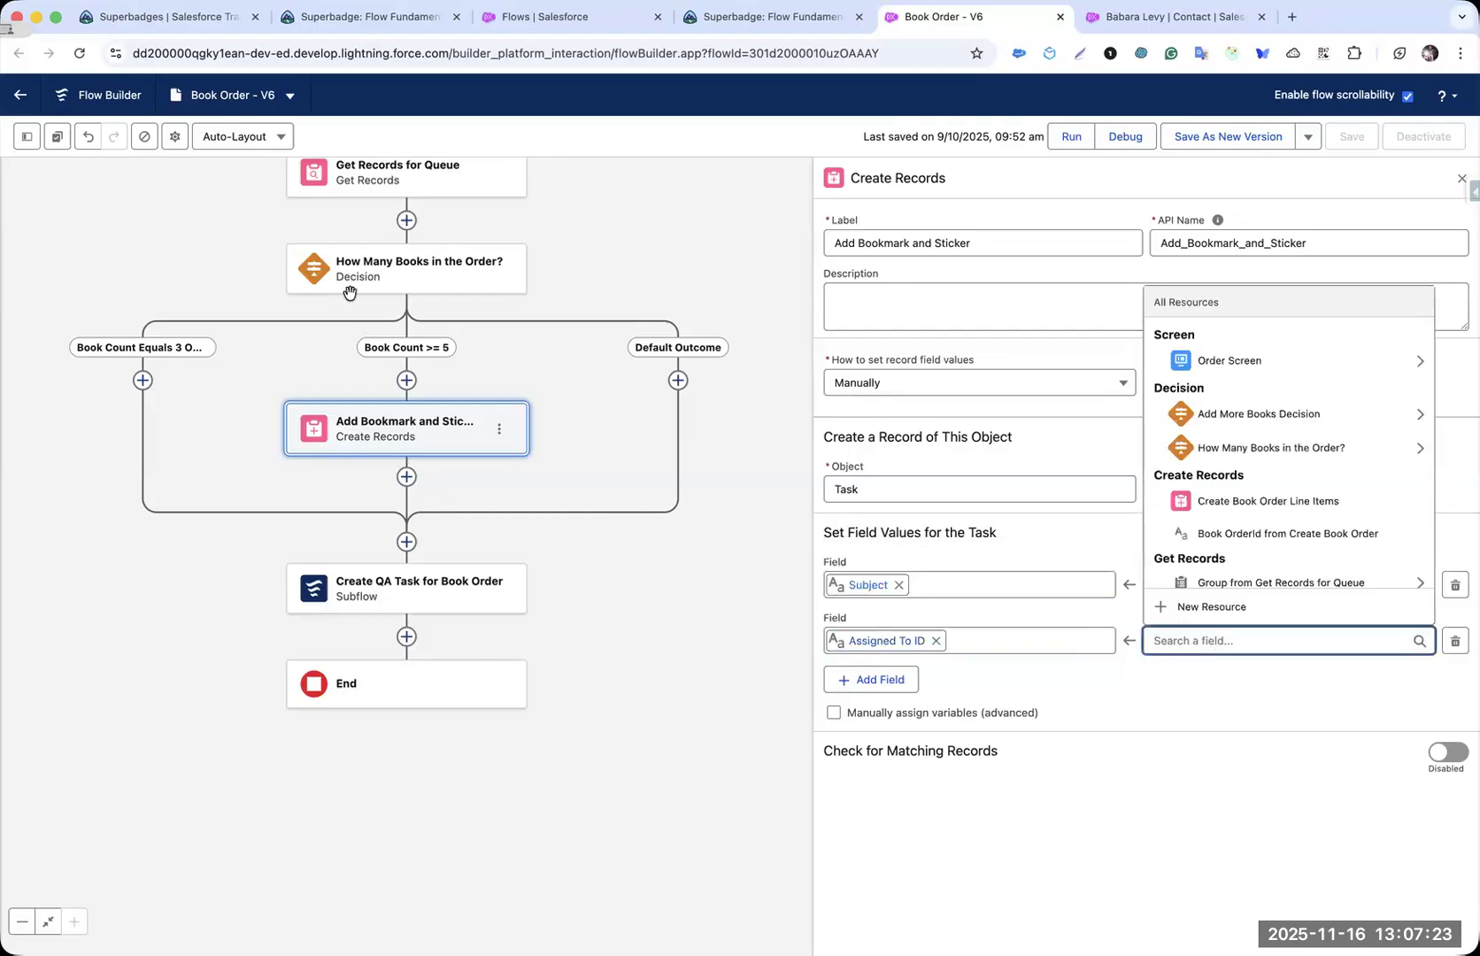
{"action": "type", "text": "get"}
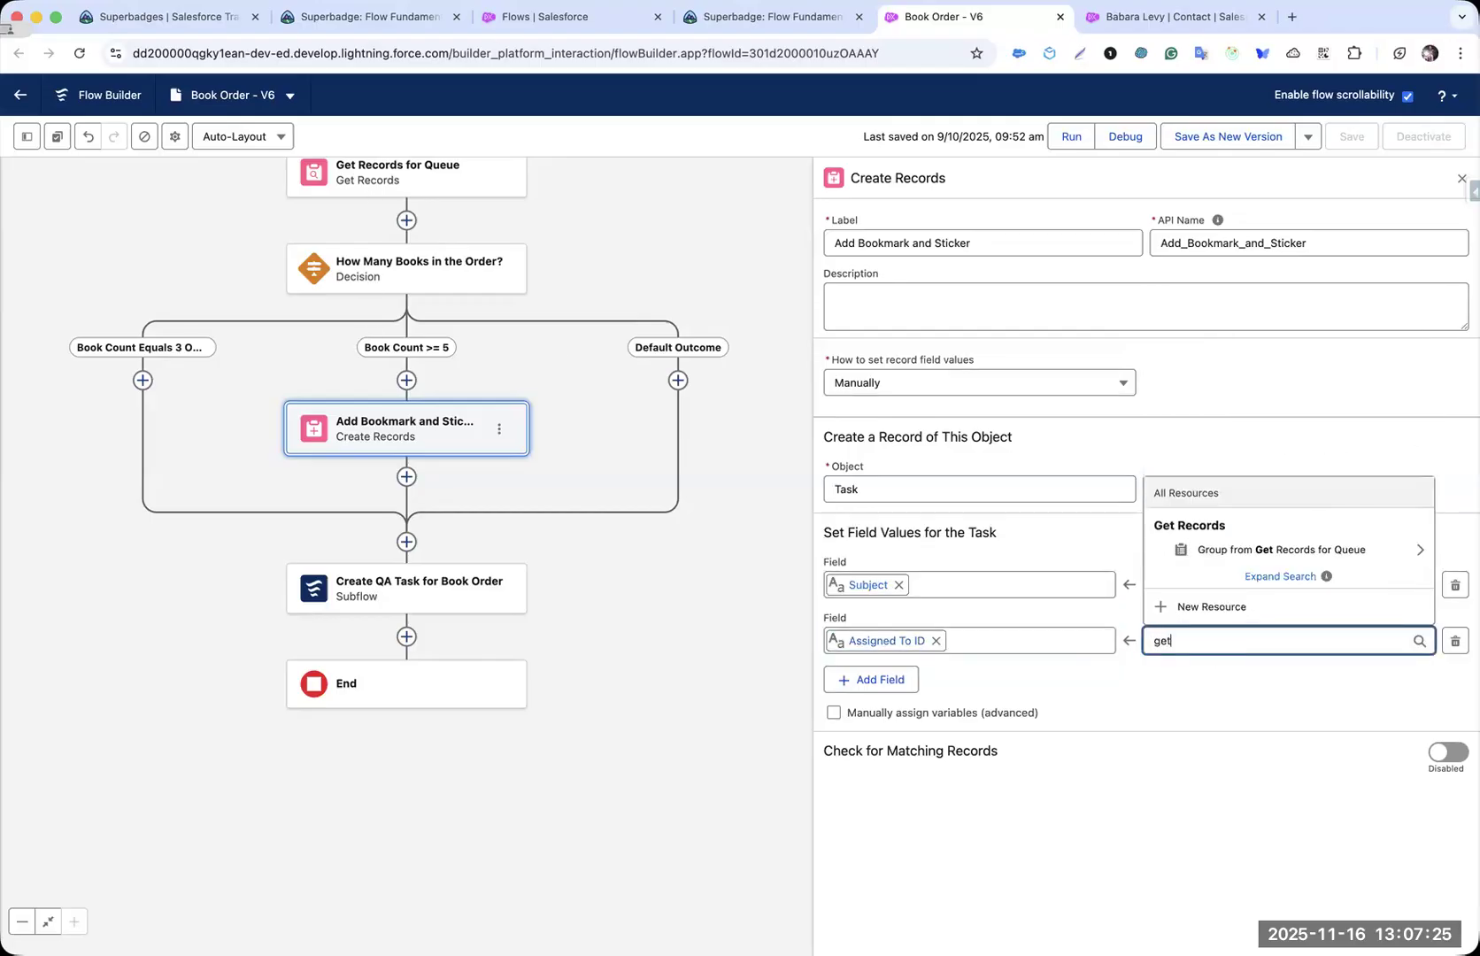
{"action": "left_click", "coordinate": [1231, 555]}
{"action": "type", "text": "id"}
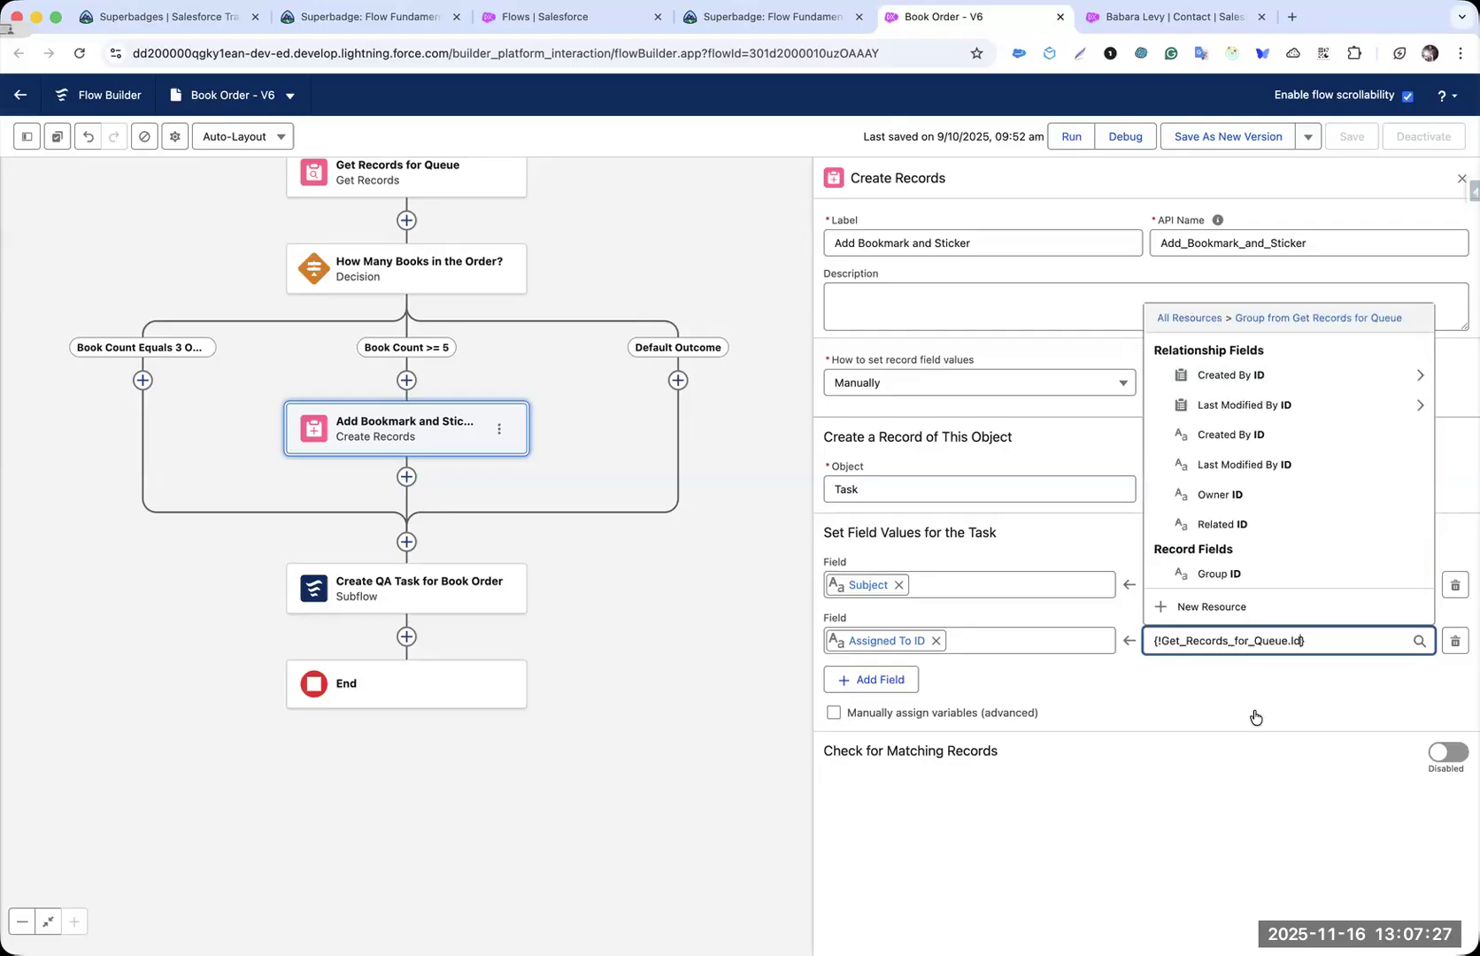
{"action": "left_click", "coordinate": [1255, 718]}
- Check the WhatId requirement and add the Related To ID field with the Book OrderId from Create Book Order
{"action": "left_click", "coordinate": [872, 678]}
{"action": "left_click", "coordinate": [970, 689]}
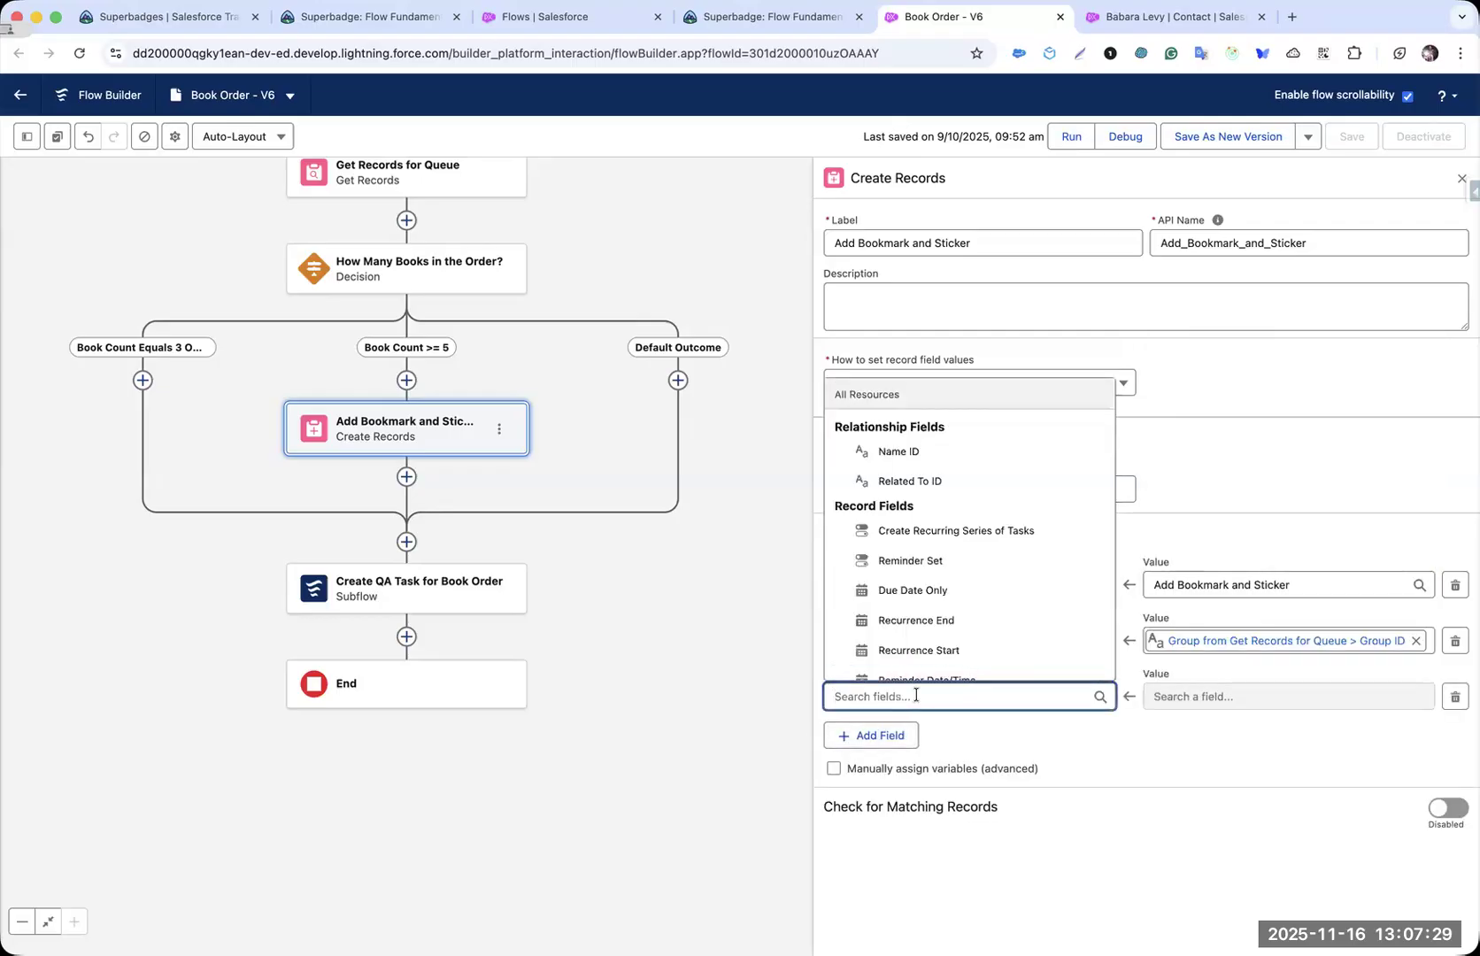
{"action": "key", "text": "ctrl+shift+Tab"}
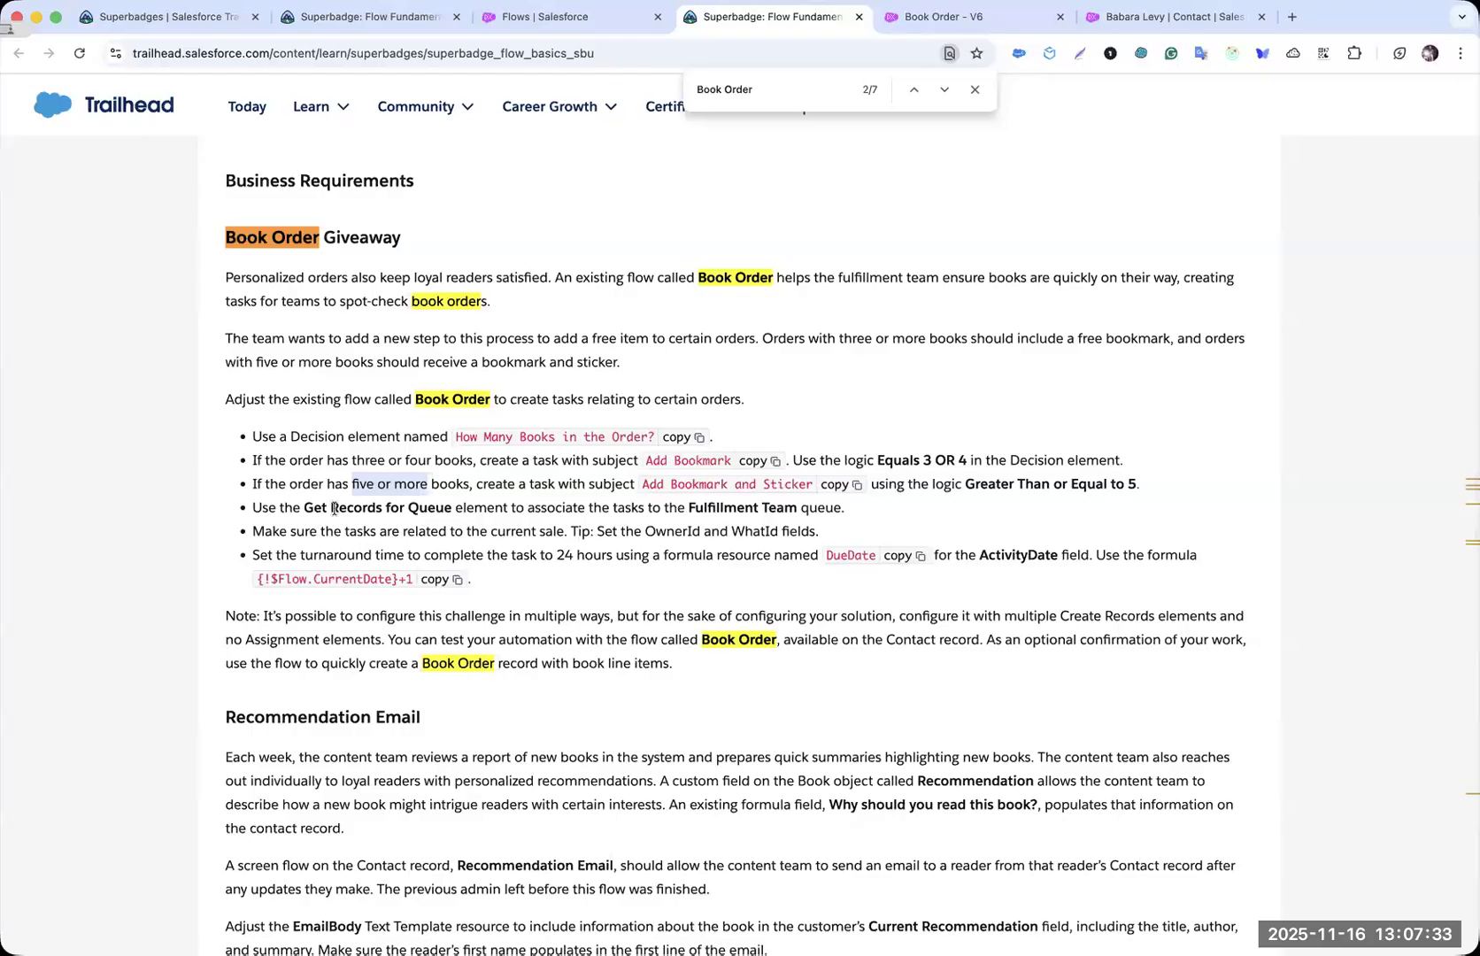
{"action": "double_click", "coordinate": [755, 531]}
{"action": "key", "text": "ctrl+Tab"}
{"action": "type", "text": "what"}
{"action": "left_click", "coordinate": [946, 659]}
{"action": "left_click", "coordinate": [1168, 695]}
{"action": "type", "text": "order"}
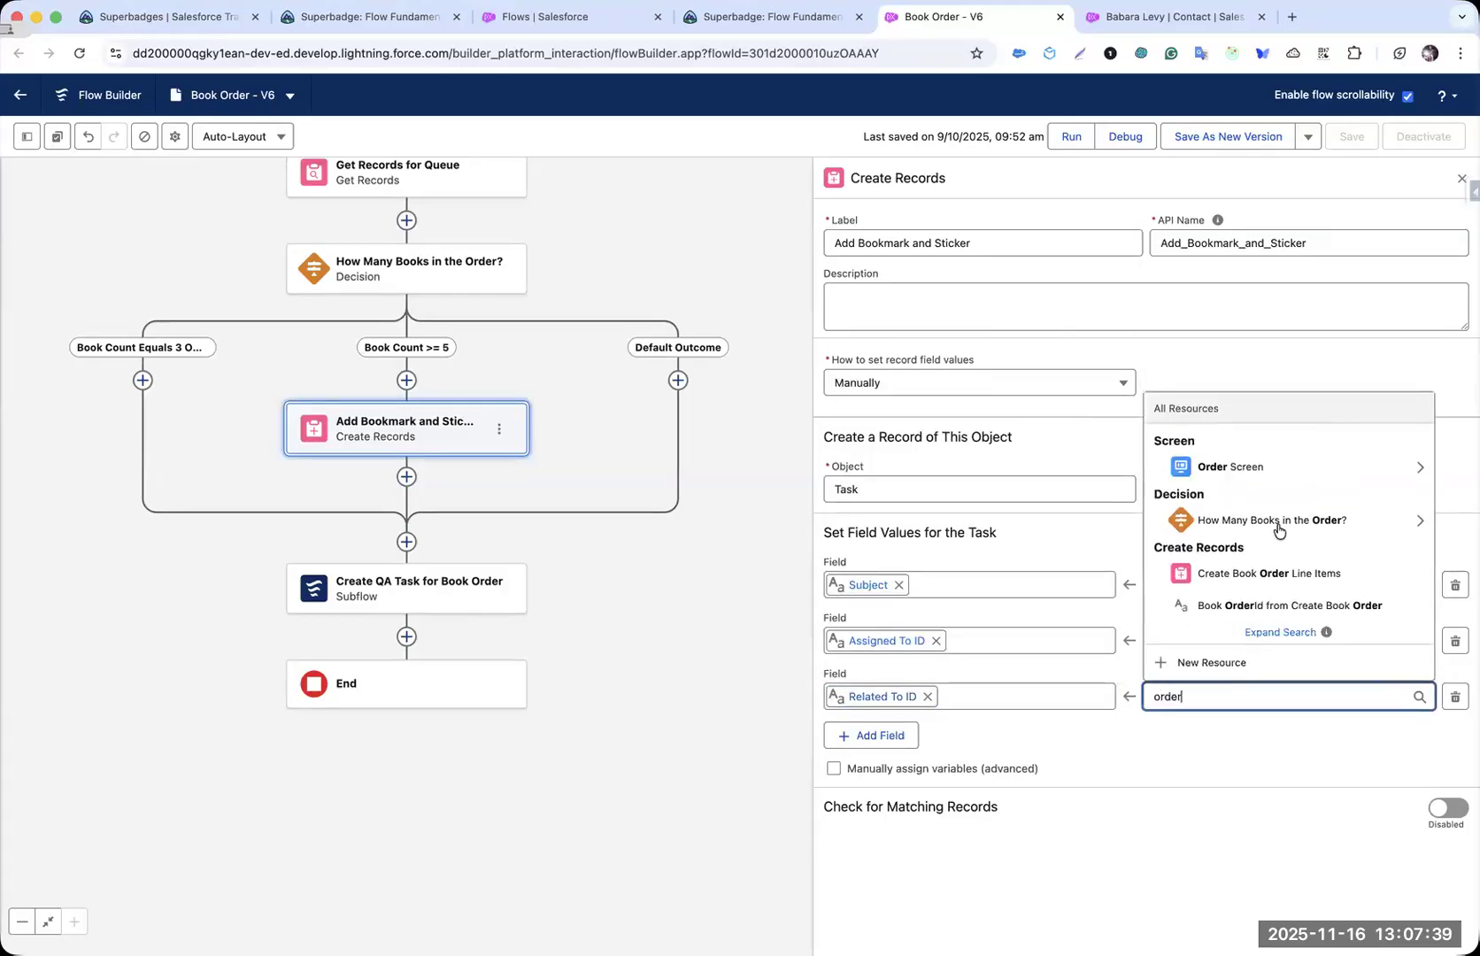
{"action": "left_click", "coordinate": [1265, 606]}
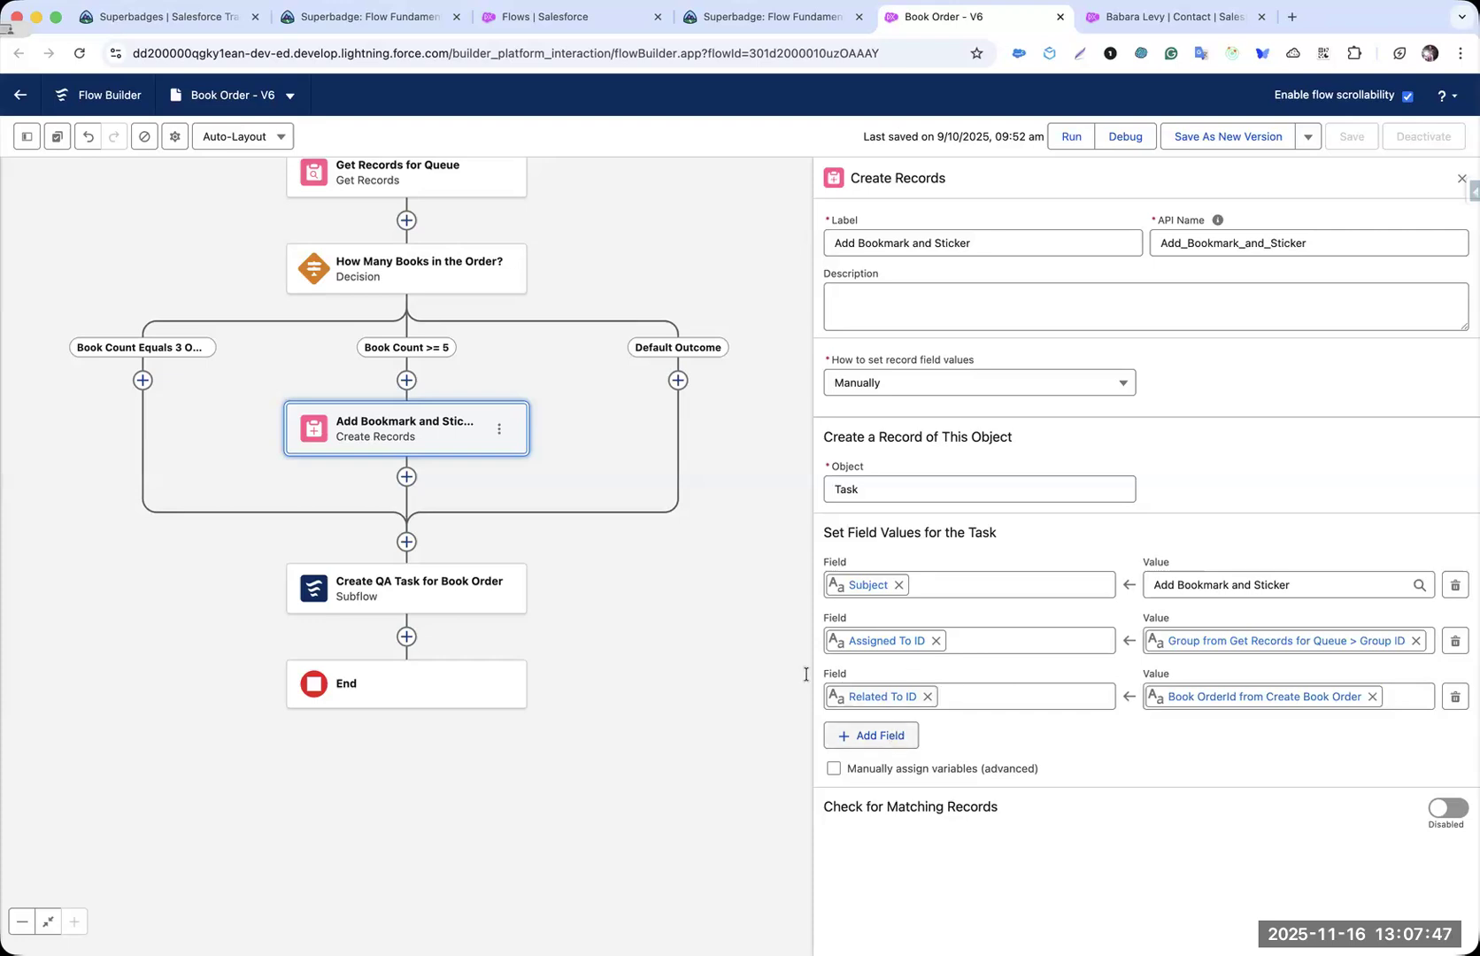
- Copy the formula name DueDate from the requirements and add a fourth field row to the task
{"action": "key", "text": "ctrl+shift+Tab"}
{"action": "left_click", "coordinate": [890, 556]}
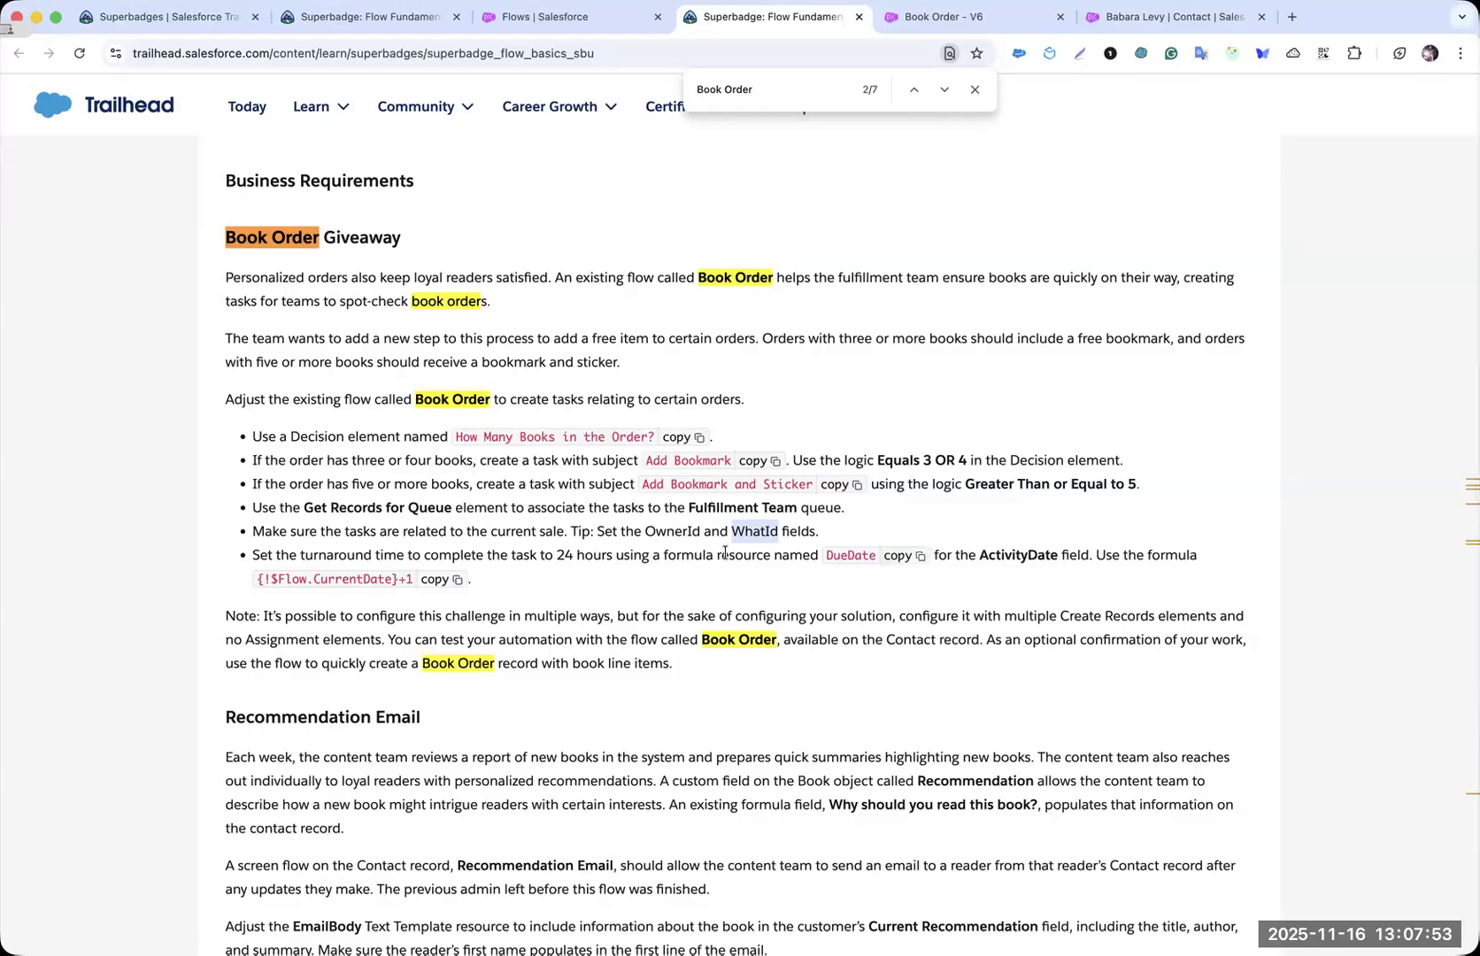
{"action": "left_click", "coordinate": [917, 555]}
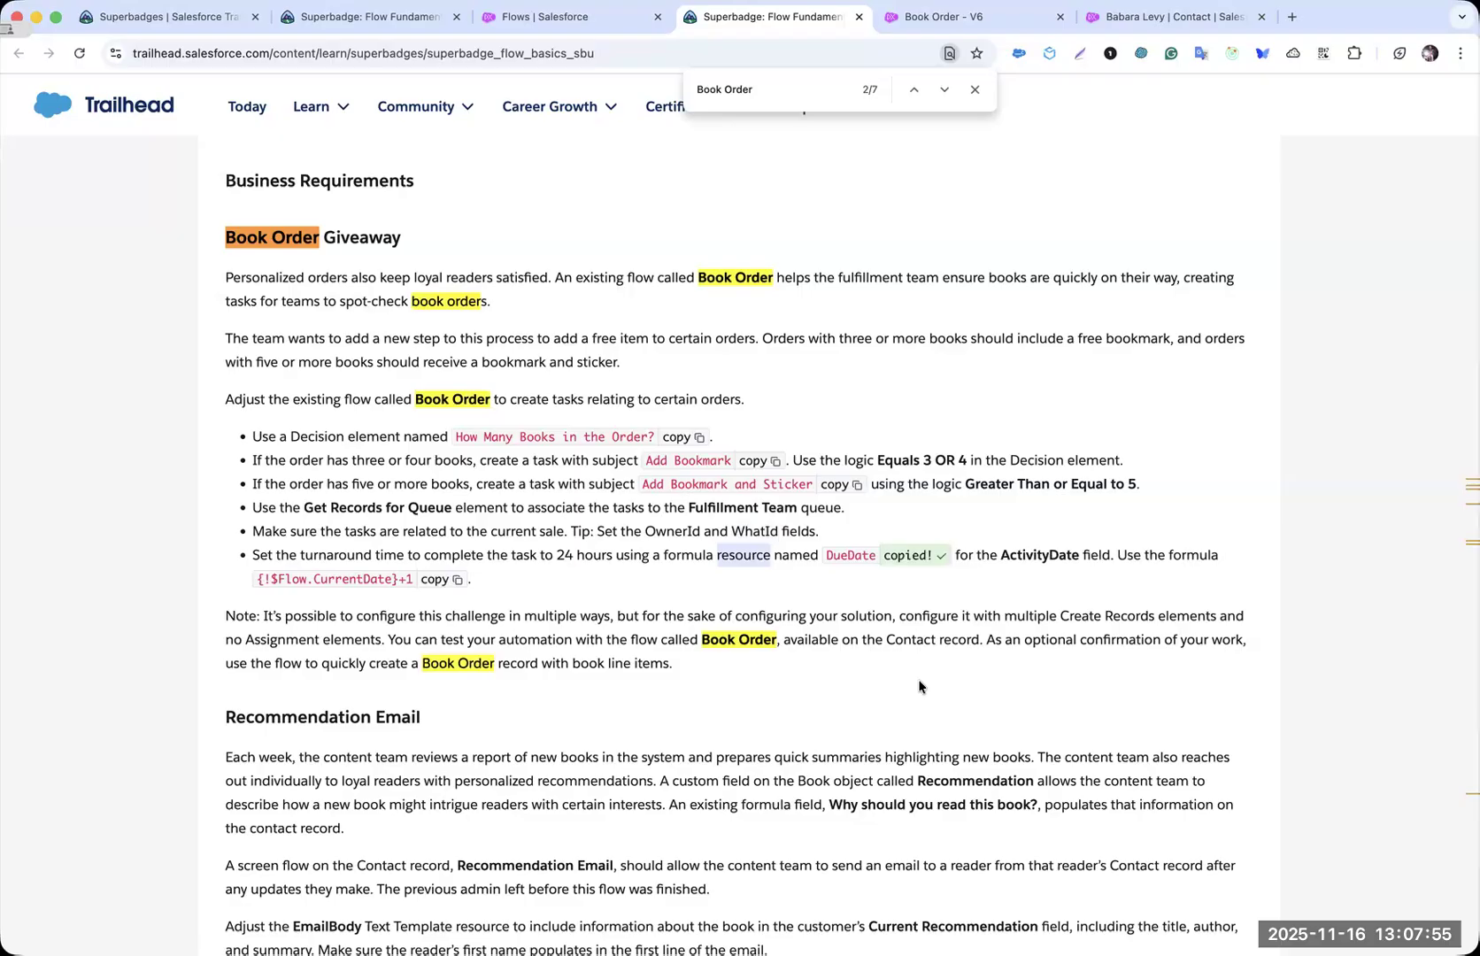
{"action": "key", "text": "ctrl+Tab"}
{"action": "left_click", "coordinate": [892, 733]}
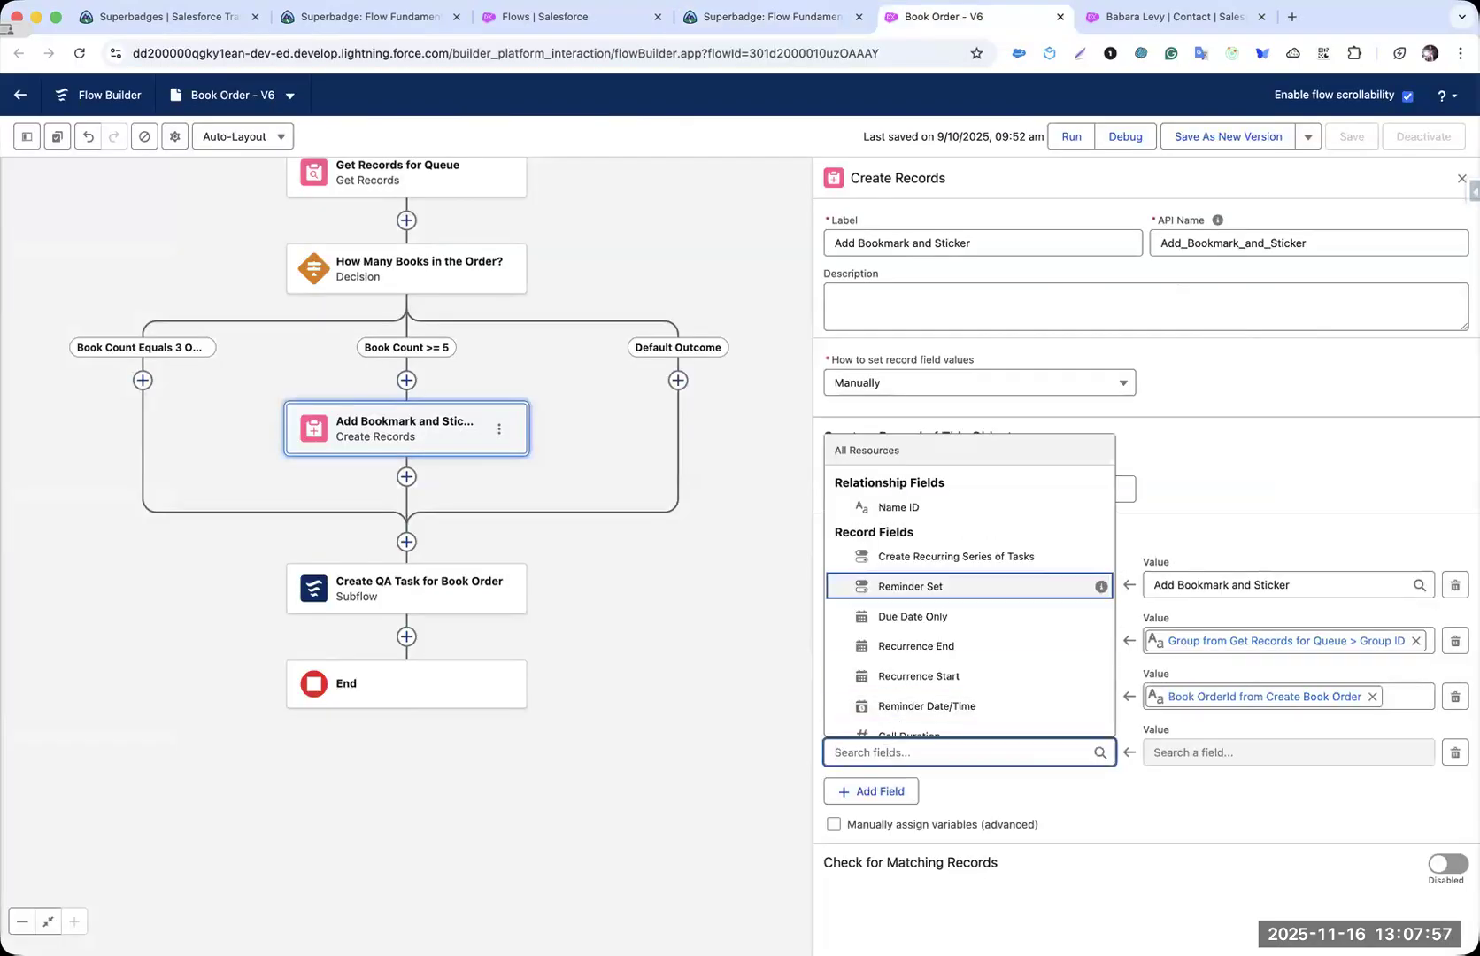
{"action": "type", "text": "DueDate"}
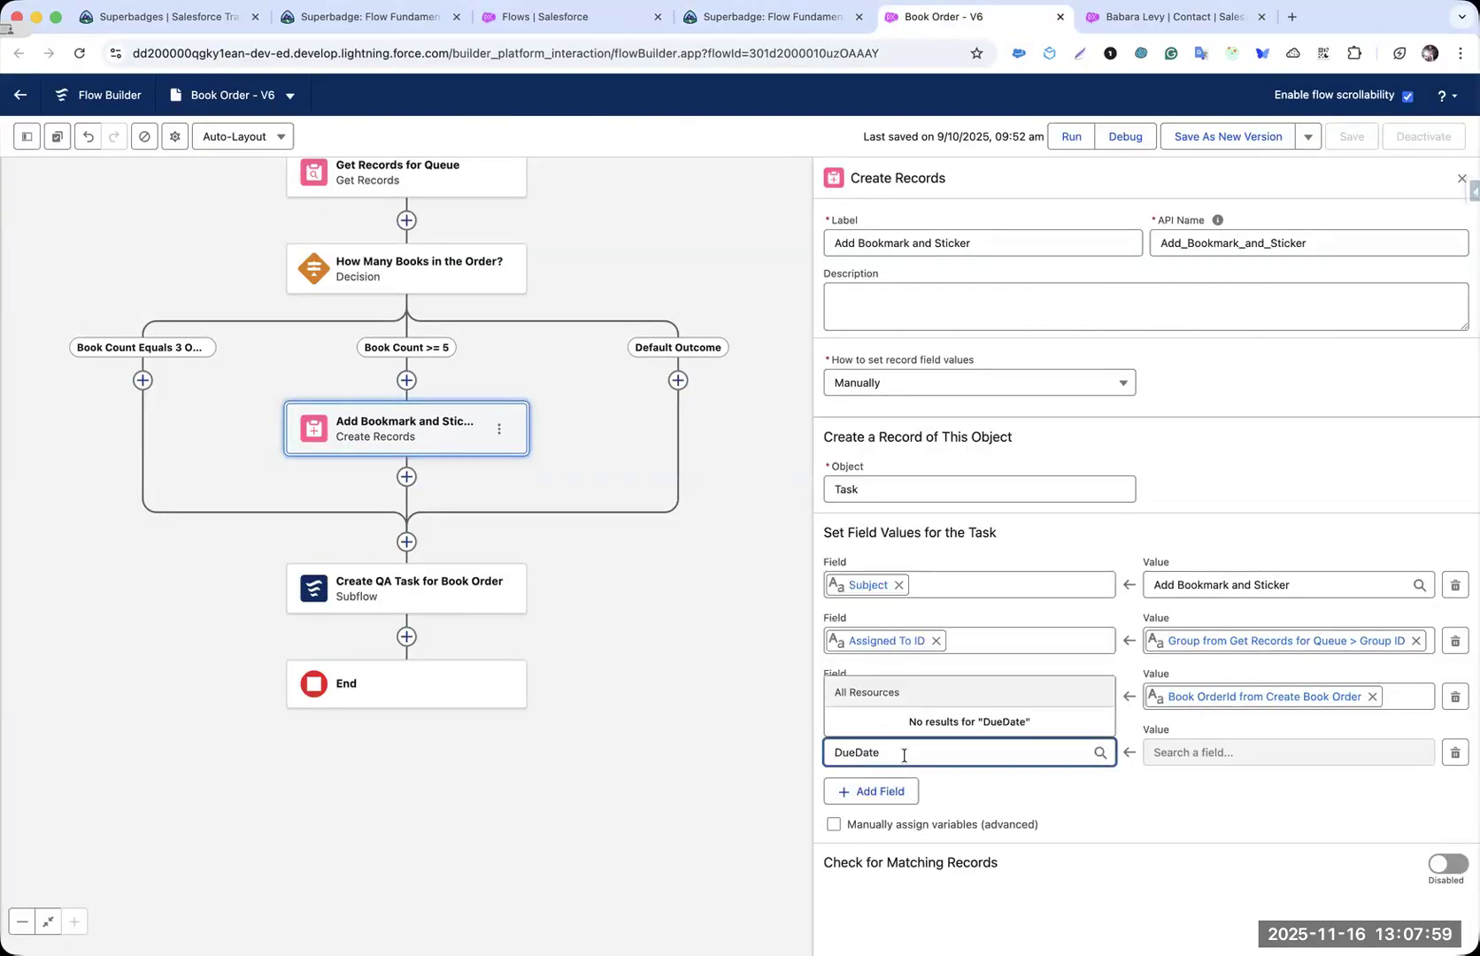
{"action": "key", "text": "BackSpace"}
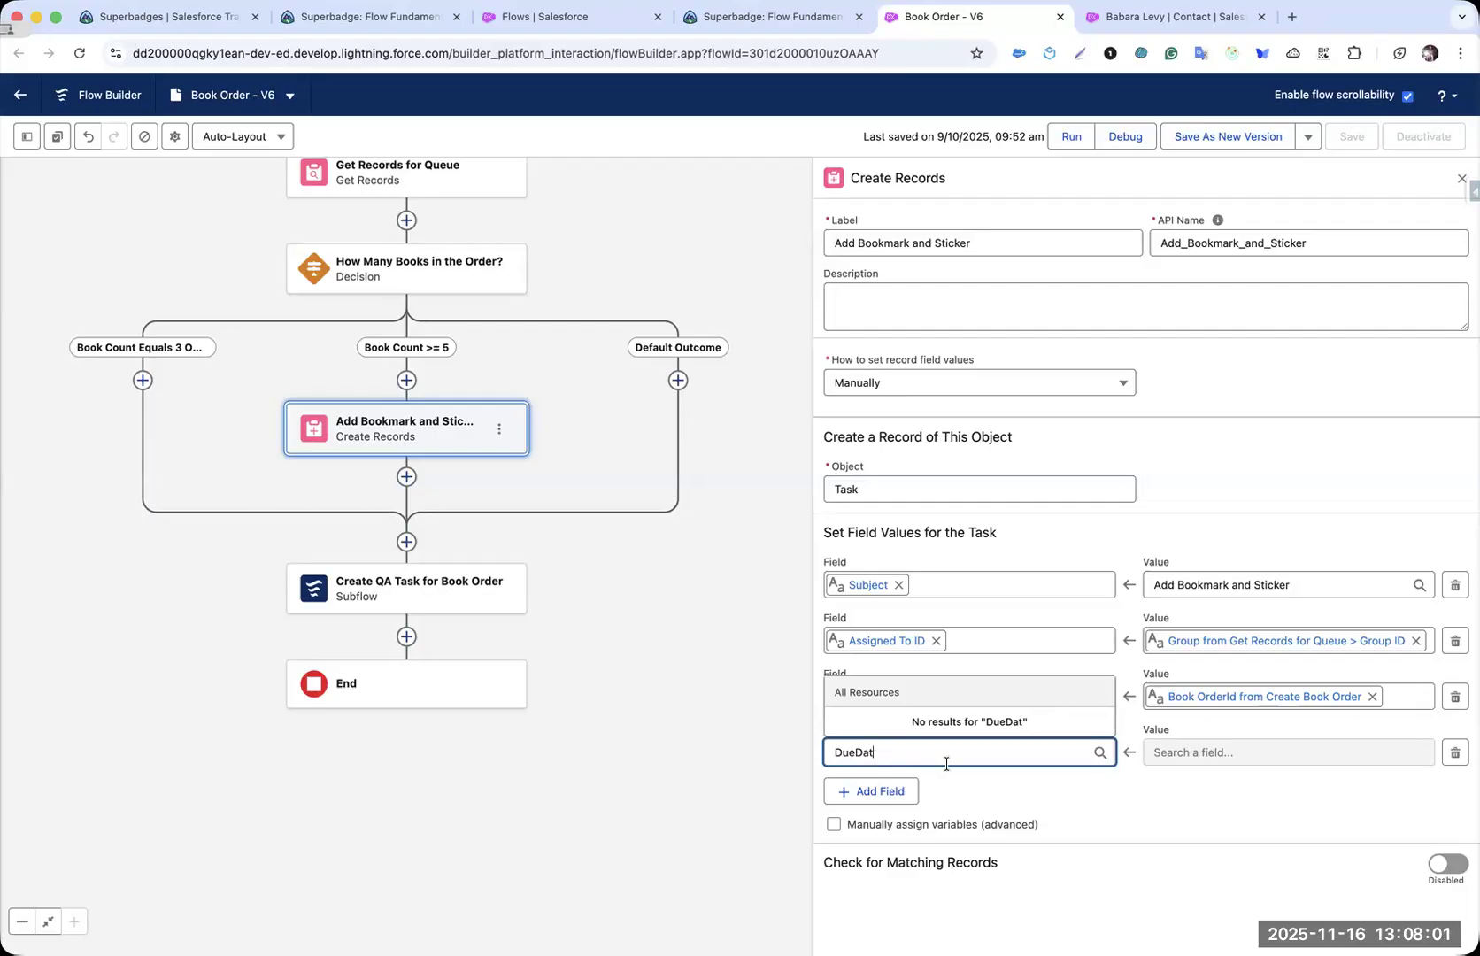
{"action": "key", "text": "BackSpace"}
{"action": "key", "text": "BackSpace"}
{"action": "key", "text": "BackSpace"}
{"action": "key", "text": "BackSpace"}
{"action": "key", "text": "BackSpace"}
{"action": "key", "text": "BackSpace"}
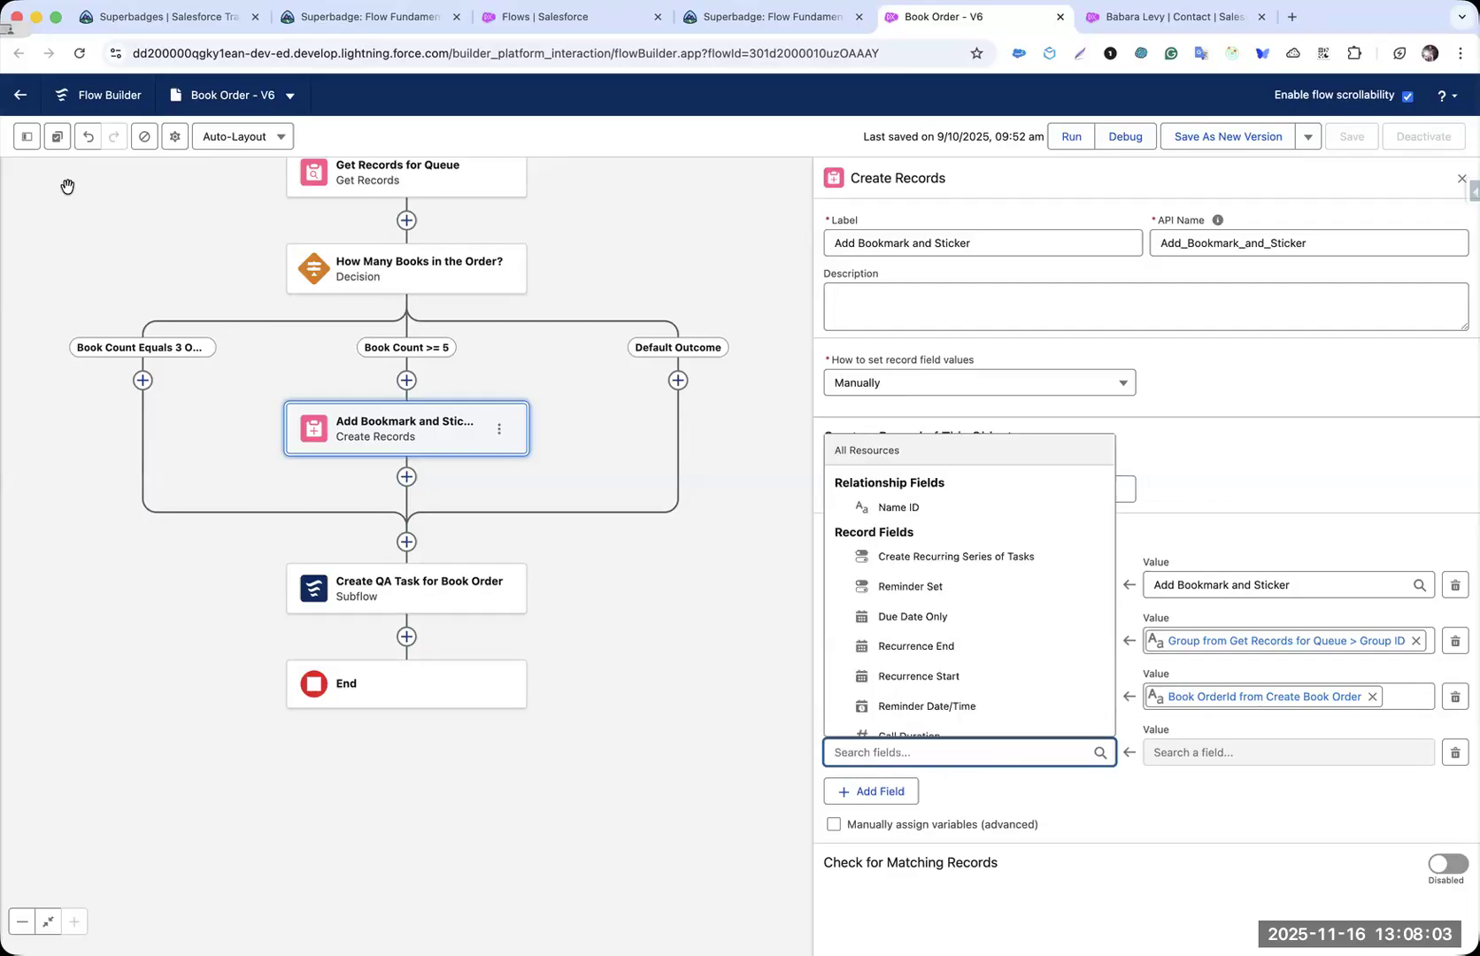
- Start a new Formula resource with the API name DueDate and the data type Date
{"action": "left_click", "coordinate": [26, 136]}
{"action": "left_click", "coordinate": [61, 292]}
{"action": "left_click", "coordinate": [472, 443]}
{"action": "left_click", "coordinate": [495, 542]}
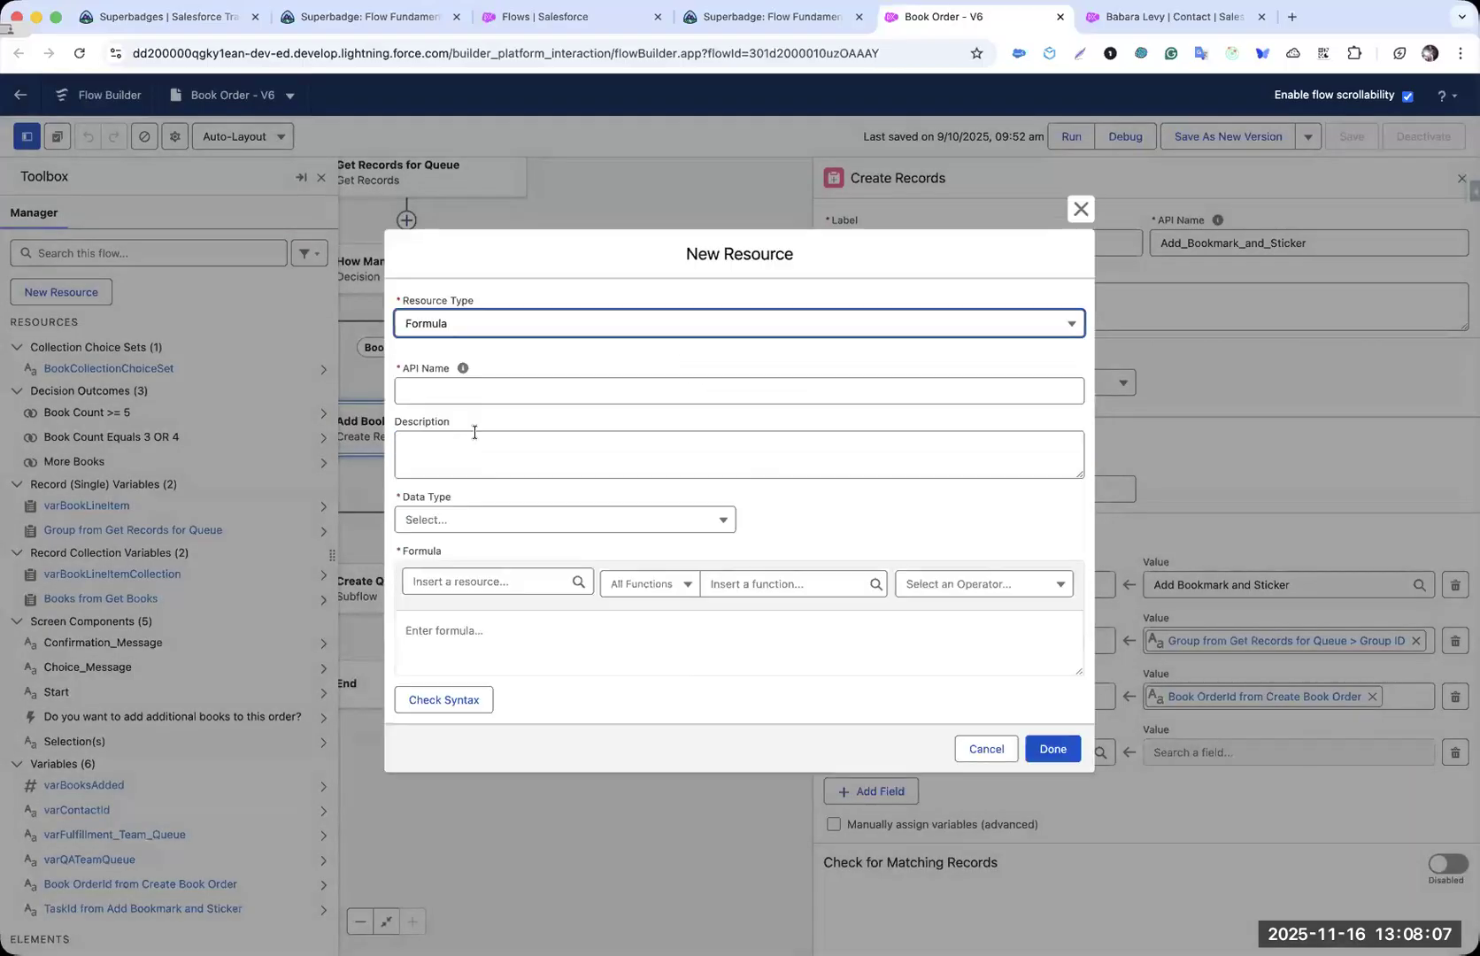
{"action": "left_click", "coordinate": [478, 393]}
{"action": "key", "text": "ctrl+v"}
{"action": "left_click", "coordinate": [462, 453]}
{"action": "left_click", "coordinate": [492, 524]}
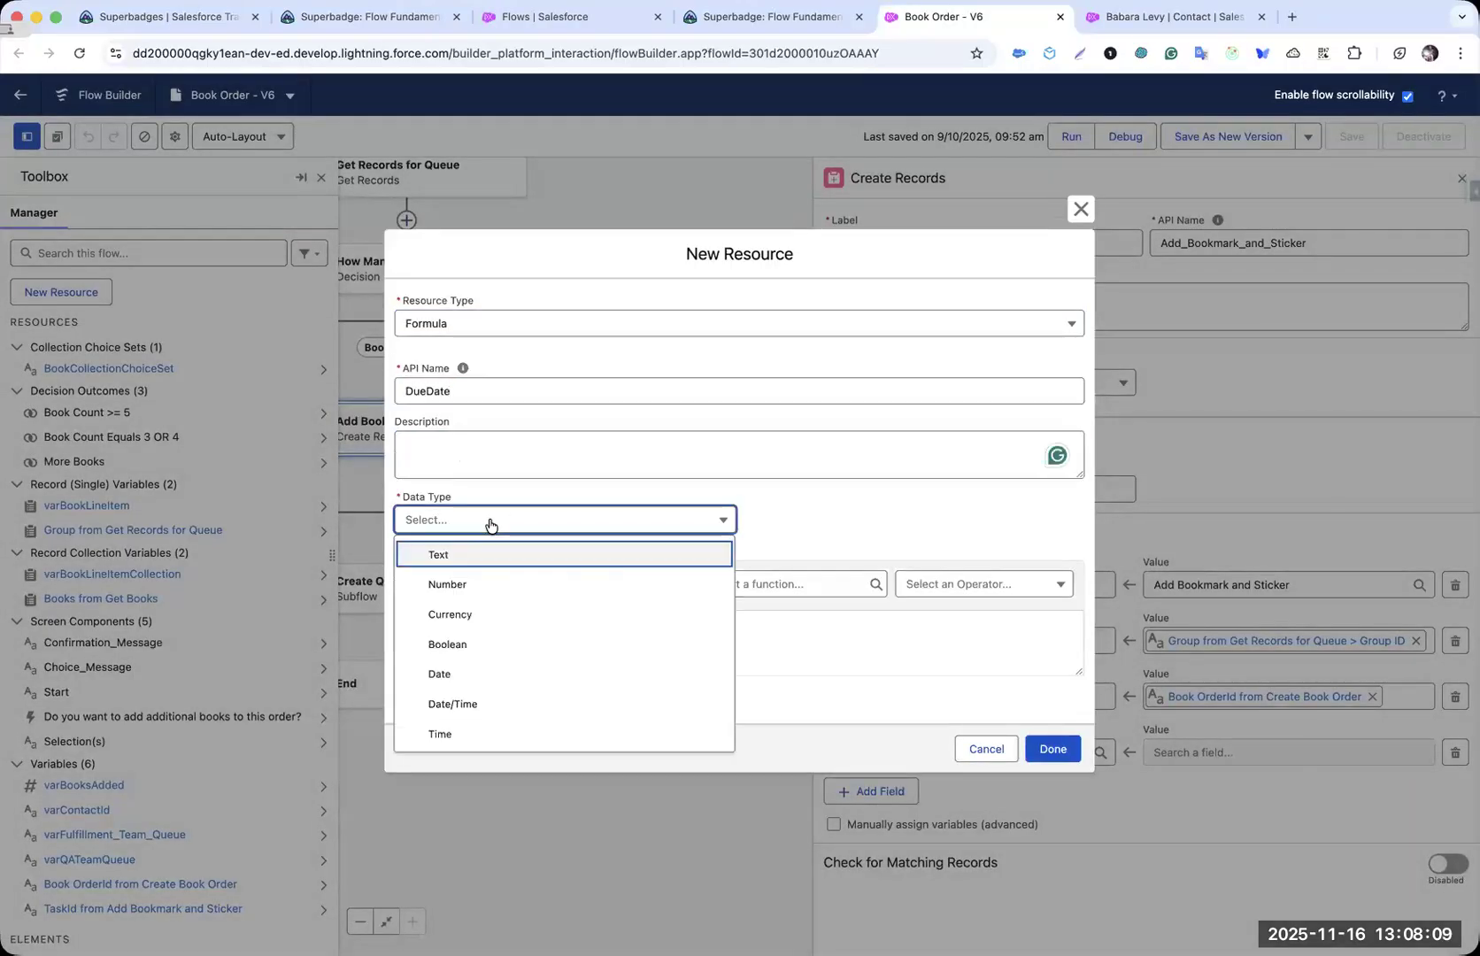
{"action": "left_click", "coordinate": [479, 677]}
- Enter the formula {!$Flow.CurrentDate} + 1 from the requirements, check its syntax and finish the DueDate resource
{"action": "key", "text": "ctrl+shift+Tab"}
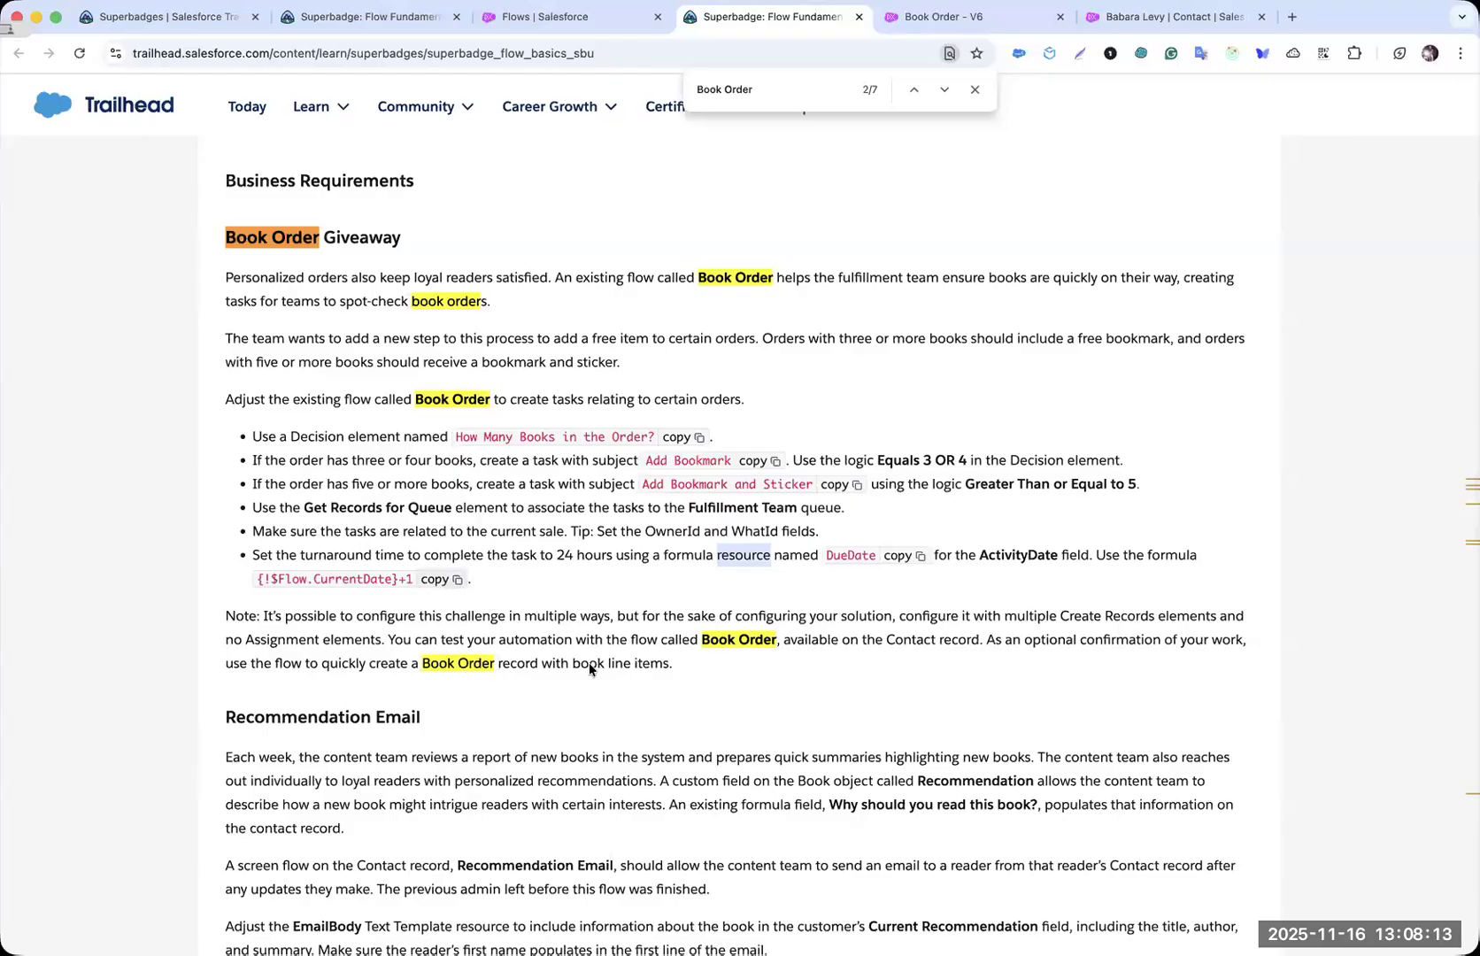
{"action": "key", "text": "ctrl+Tab"}
{"action": "left_click", "coordinate": [530, 659]}
{"action": "key", "text": "ctrl+v"}
{"action": "left_click", "coordinate": [514, 634]}
{"action": "left_click", "coordinate": [525, 632]}
{"action": "left_click", "coordinate": [471, 699]}
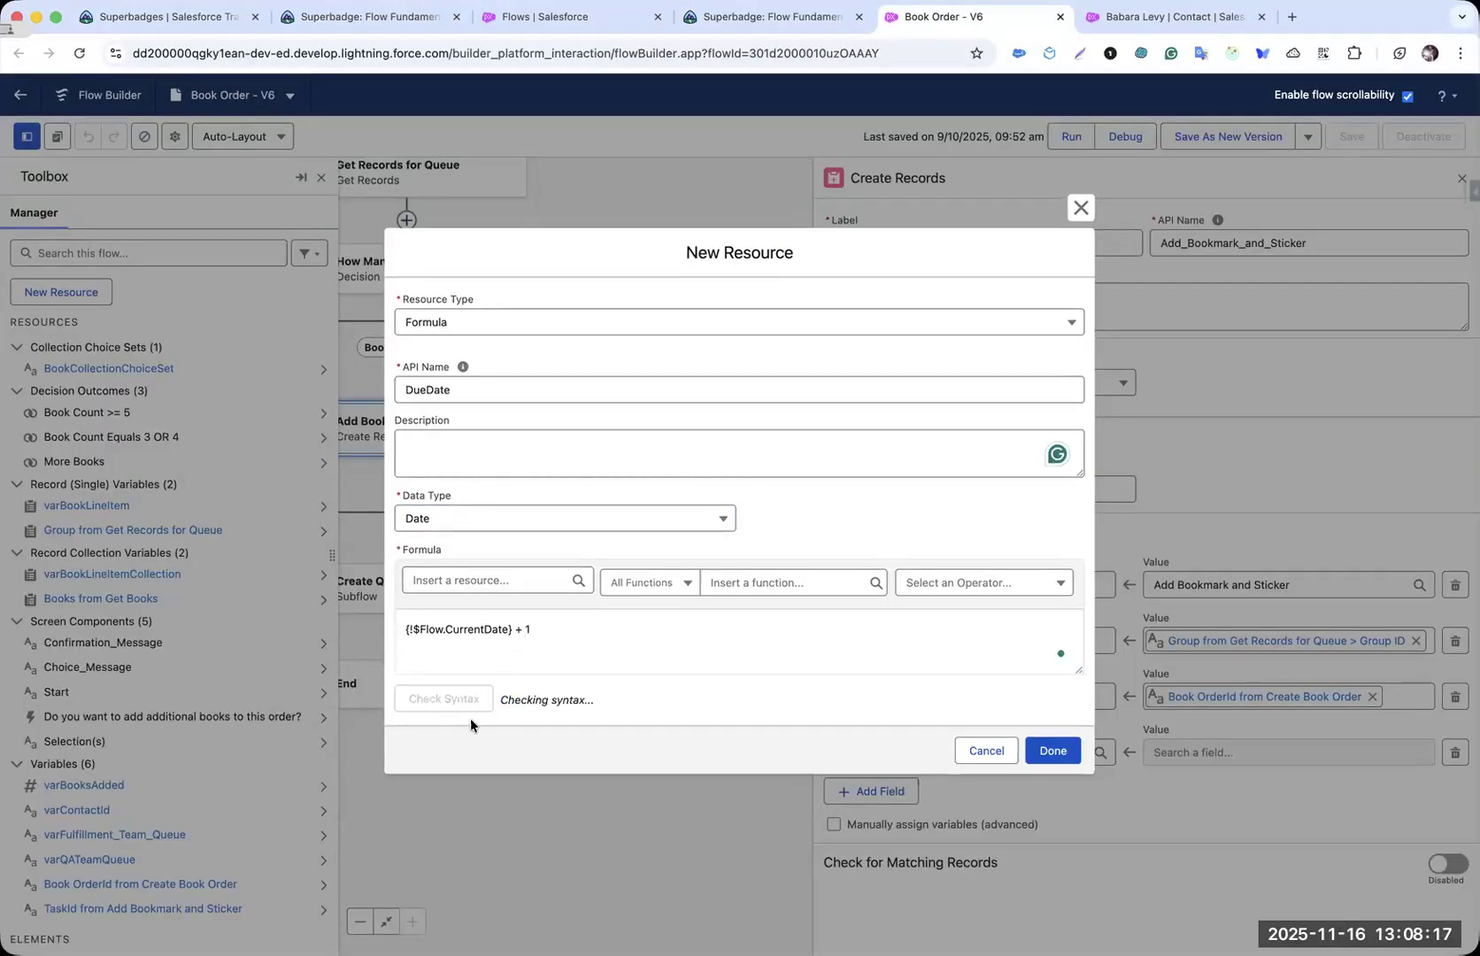
{"action": "left_click", "coordinate": [1052, 750]}
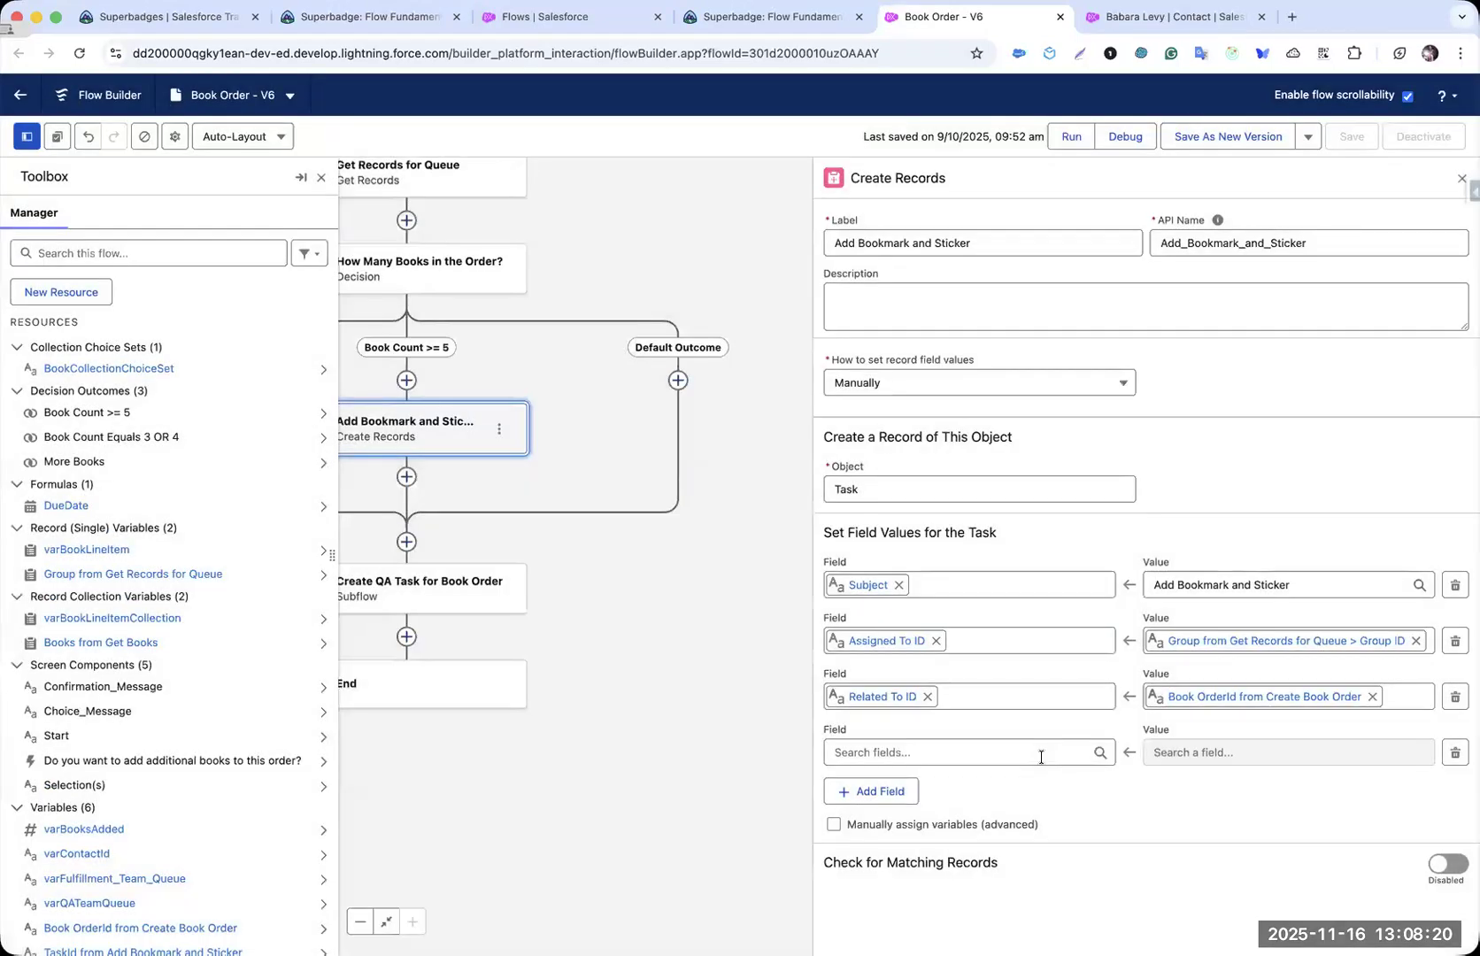
- Set the task's Due Date Only field to the DueDate formula
{"action": "left_click", "coordinate": [1041, 753]}
{"action": "type", "text": "due"}
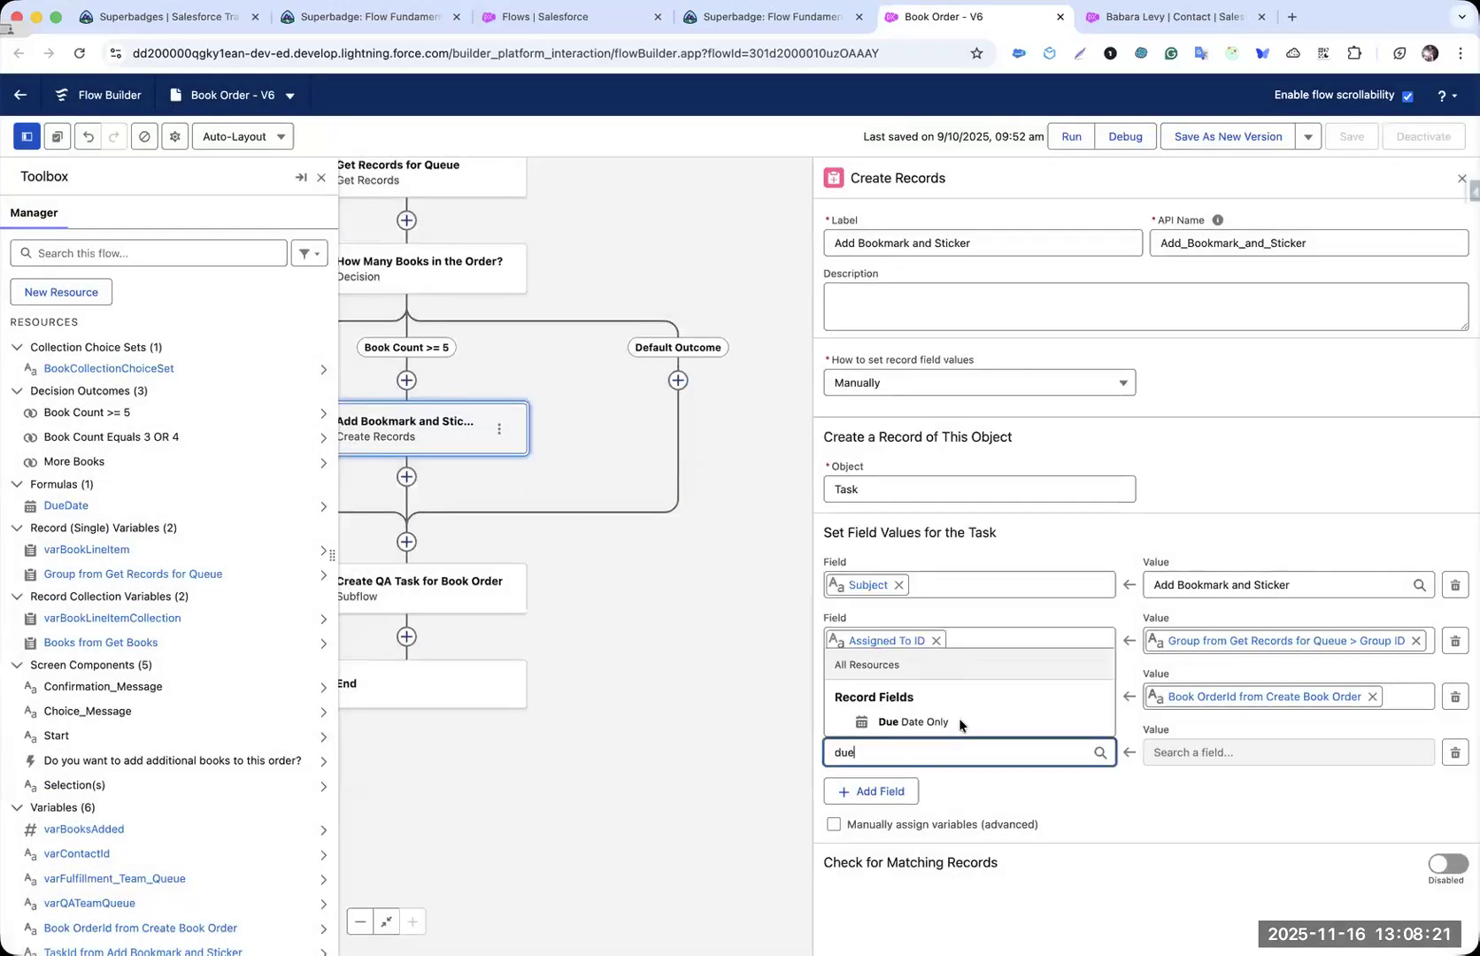
{"action": "left_click", "coordinate": [947, 721]}
{"action": "left_click", "coordinate": [1239, 752]}
{"action": "type", "text": "du"}
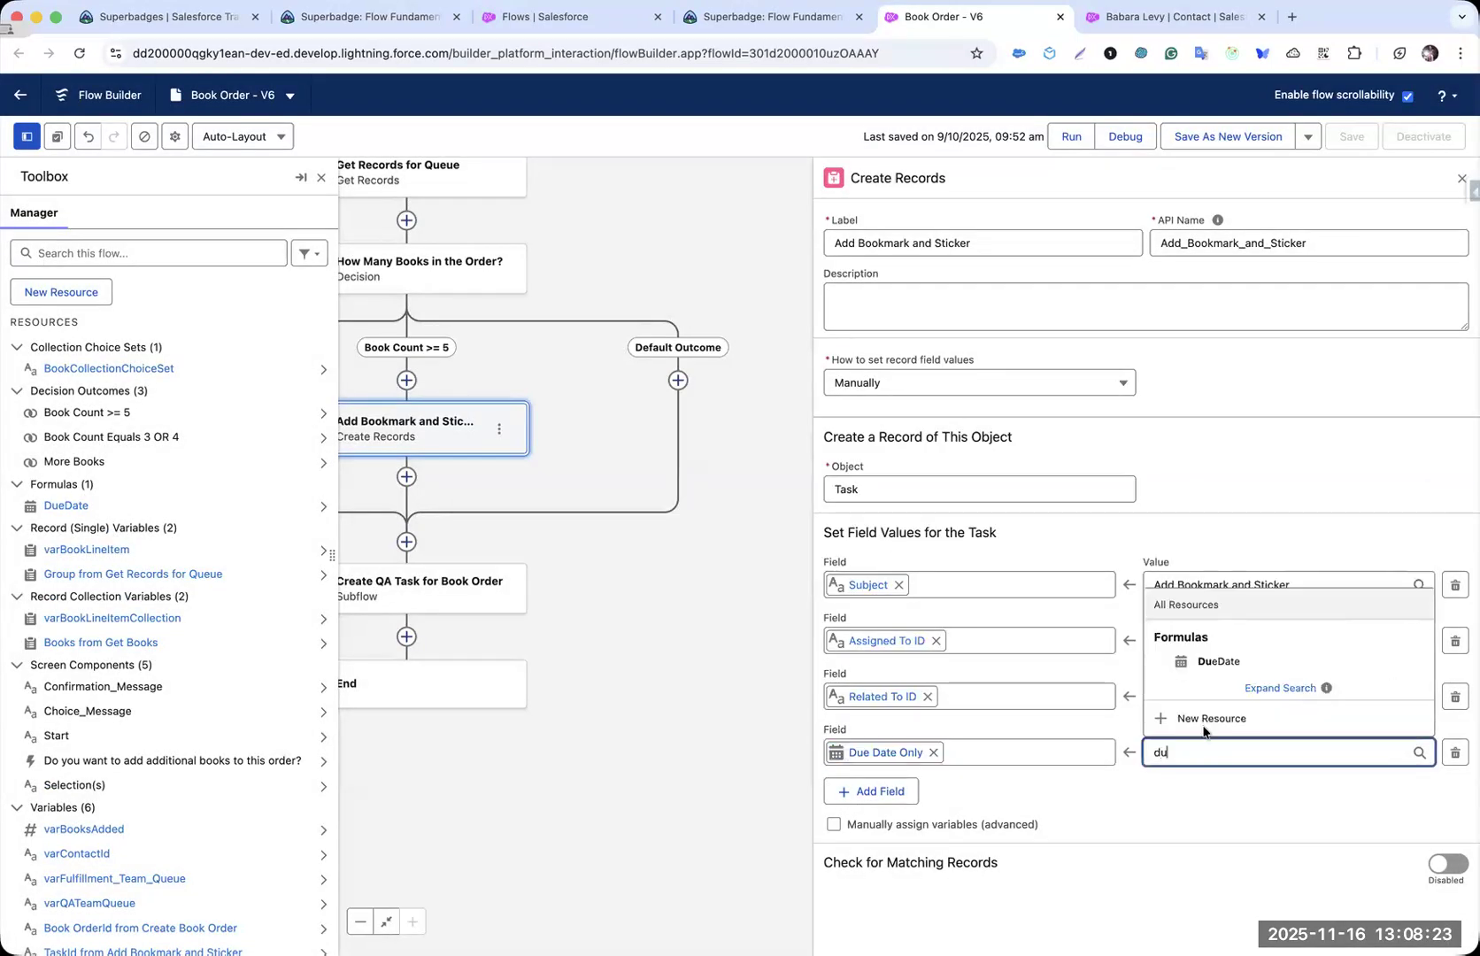
{"action": "left_click", "coordinate": [1216, 664]}
- Inspect the Get Records for Queue element and open the definition of its varFulfillment_Team_Queue filter variable
{"action": "left_click_drag", "start_coordinate": [494, 296], "coordinate": [604, 367]}
{"action": "left_click", "coordinate": [535, 255]}
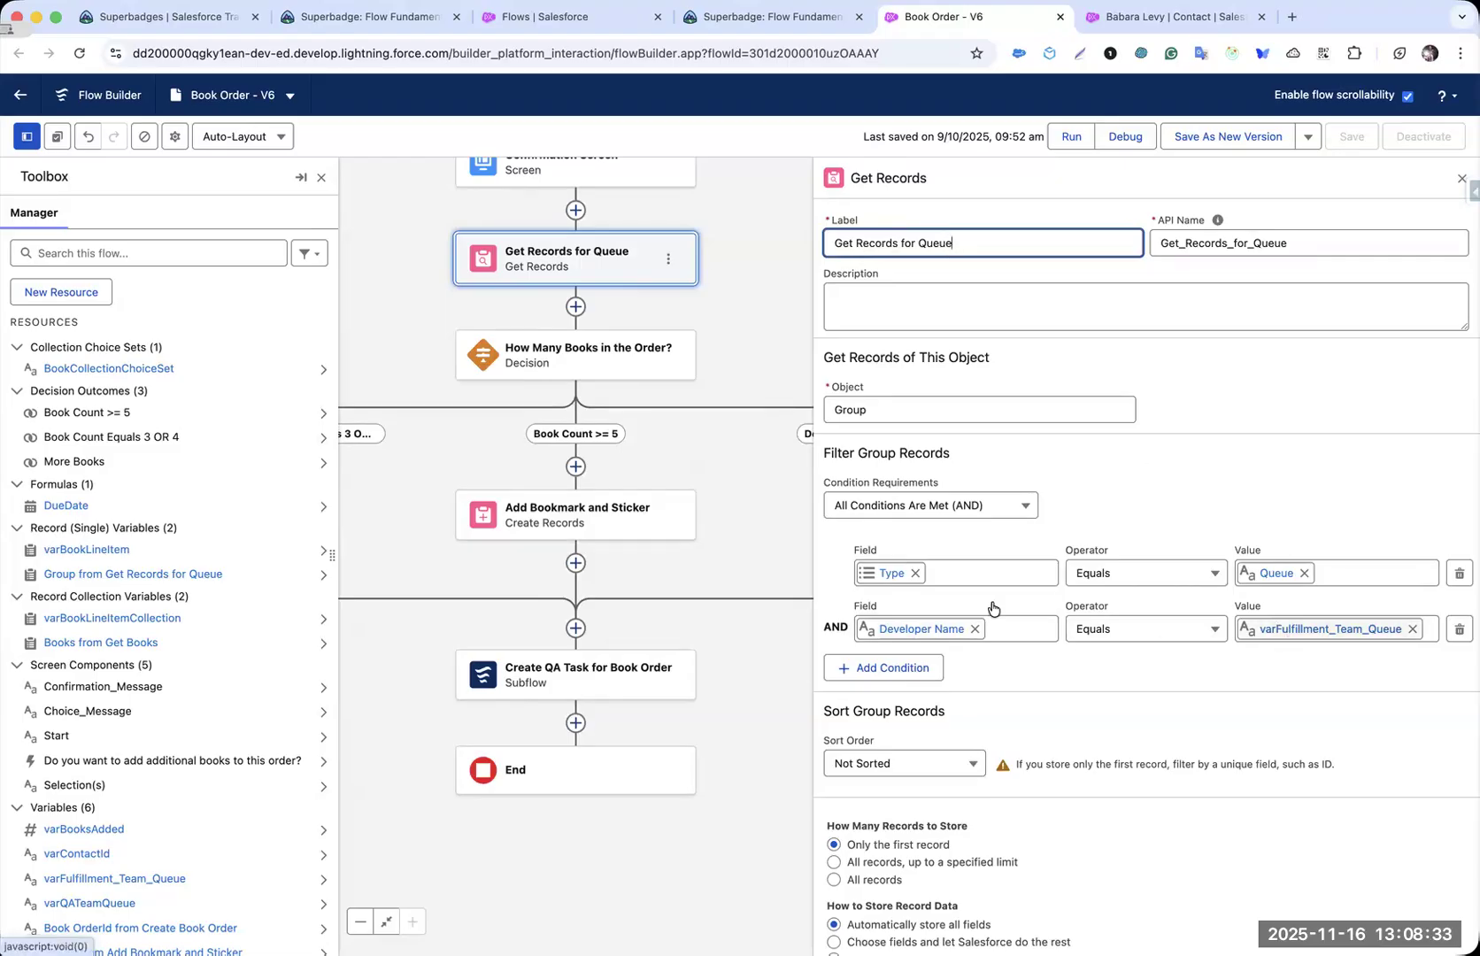
{"action": "left_click", "coordinate": [212, 253]}
{"action": "type", "text": "queu"}
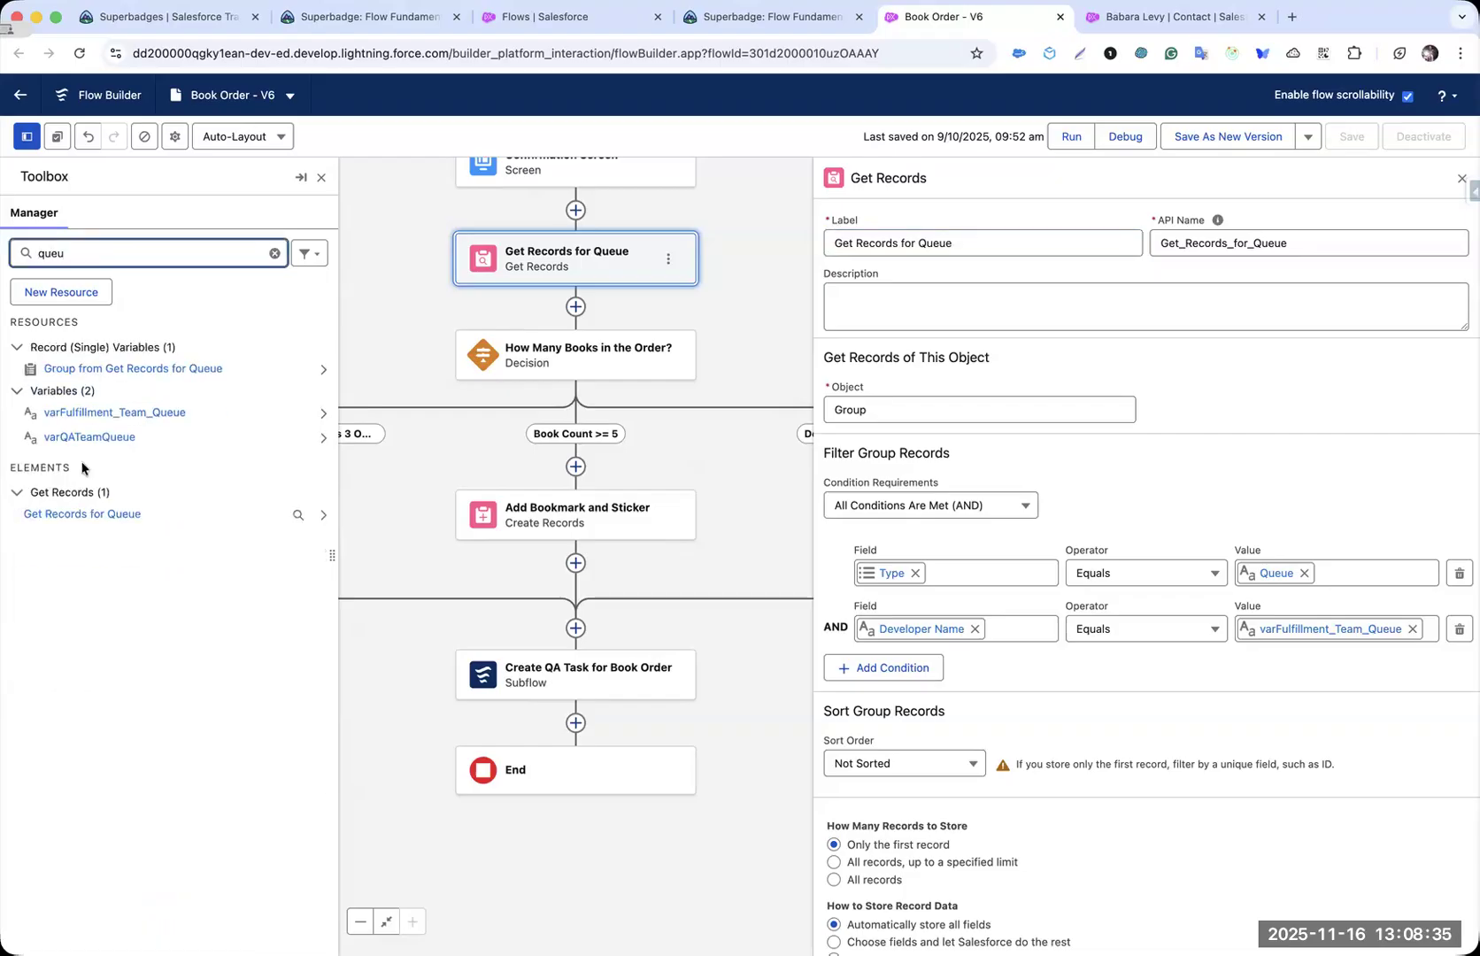
{"action": "left_click", "coordinate": [301, 413]}
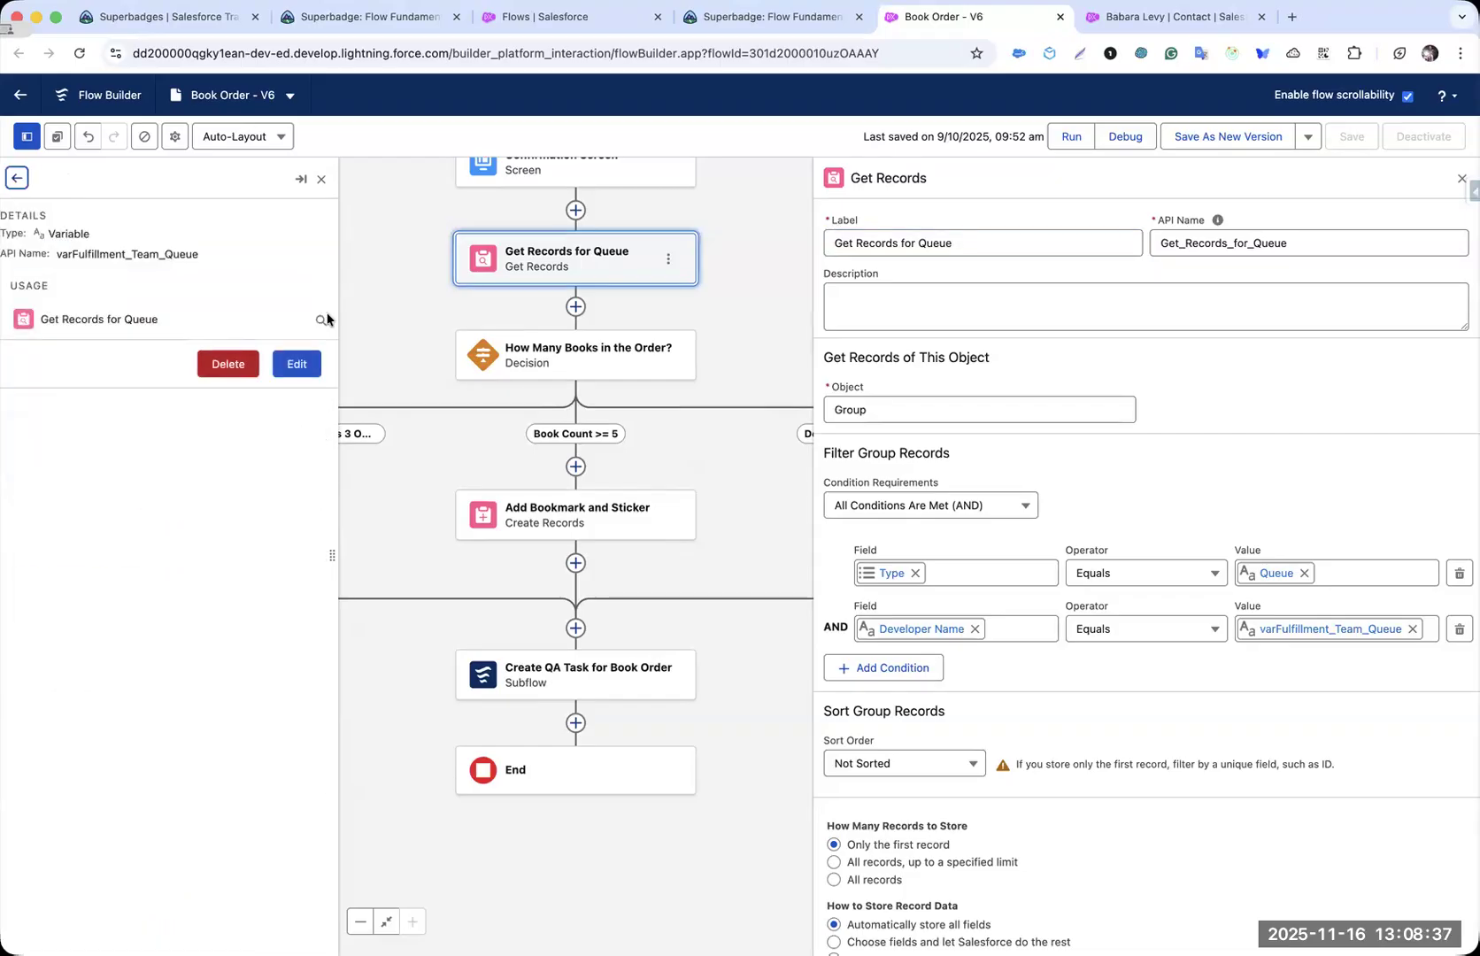
{"action": "left_click", "coordinate": [298, 365]}
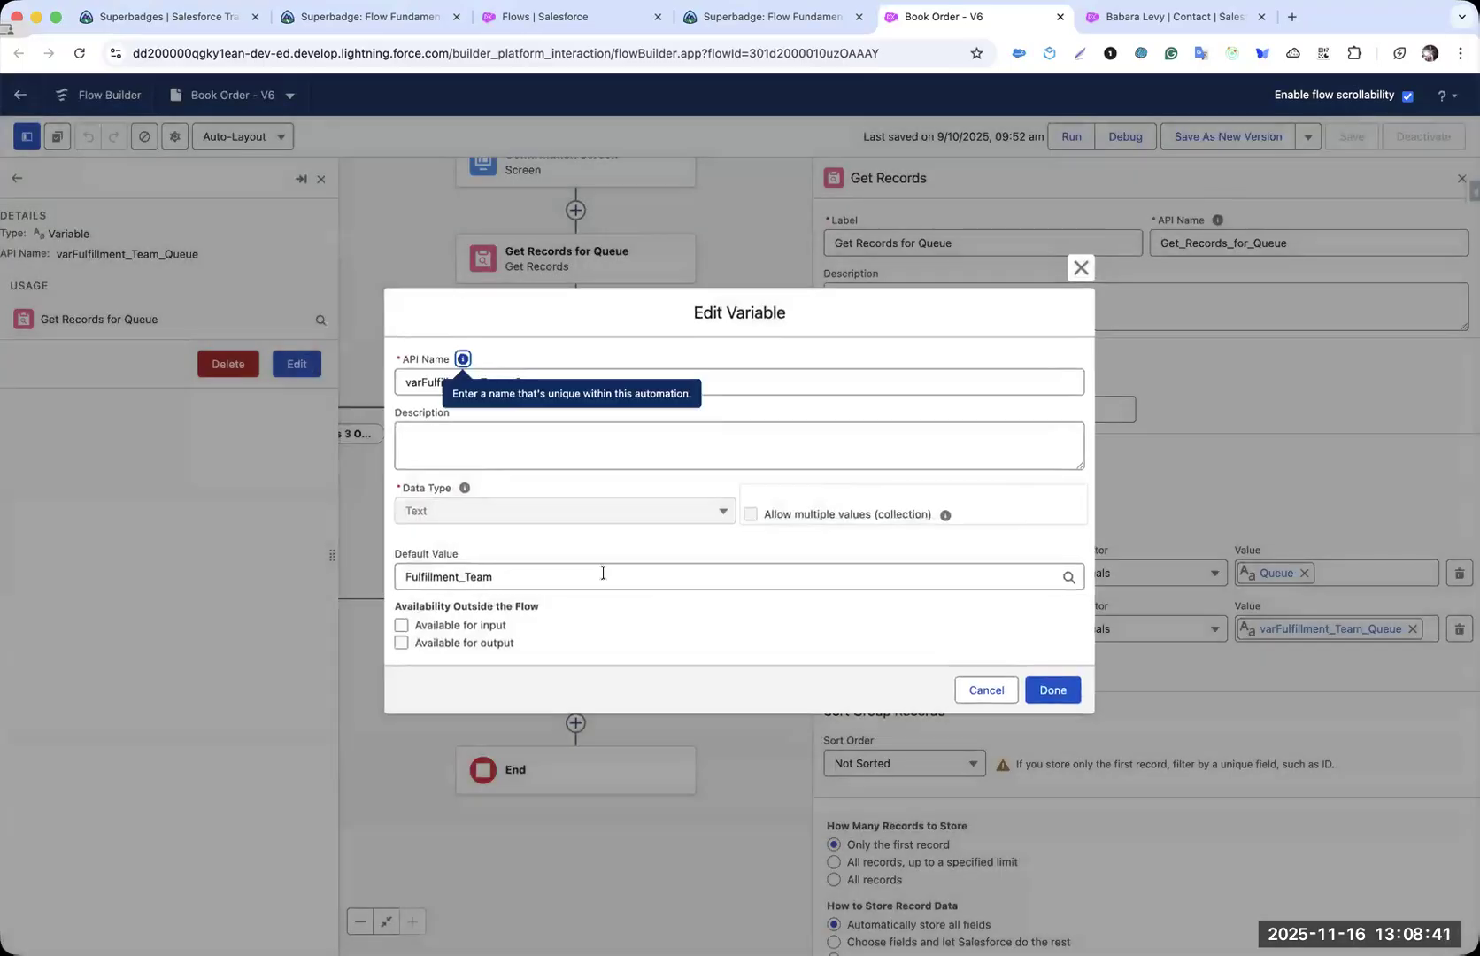
- Compare the variable's default value with the required Fulfillment Team queue by searching for "Fulfillment_Team", then close the variable
{"action": "key", "text": "ctrl+shift+Tab"}
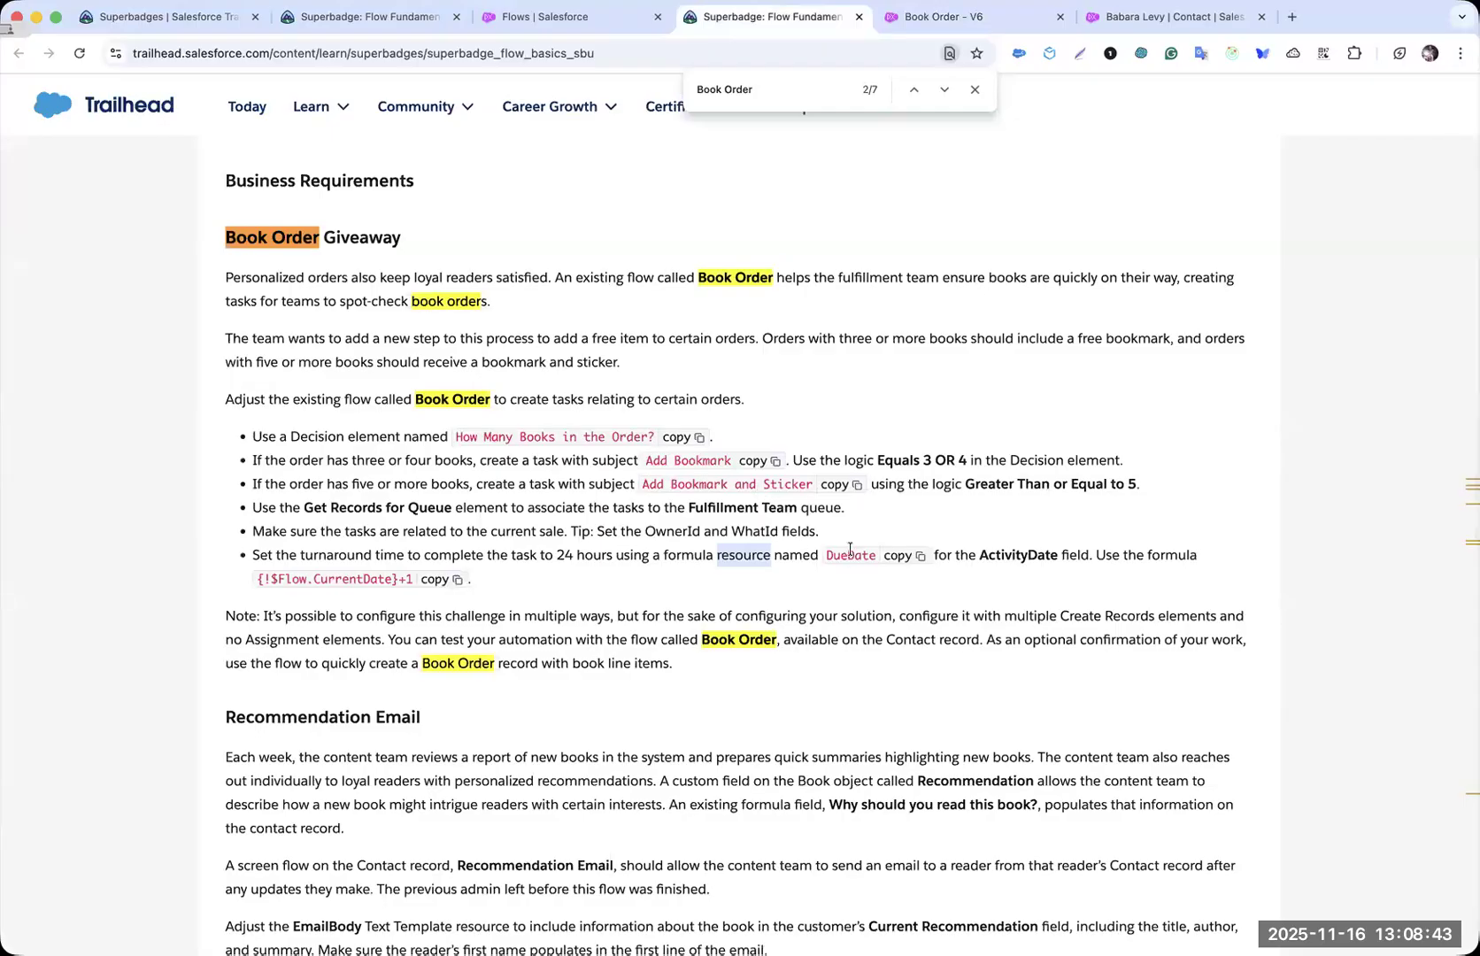
{"action": "left_click_drag", "start_coordinate": [754, 505], "coordinate": [795, 507]}
{"action": "key", "text": "ctrl+Tab"}
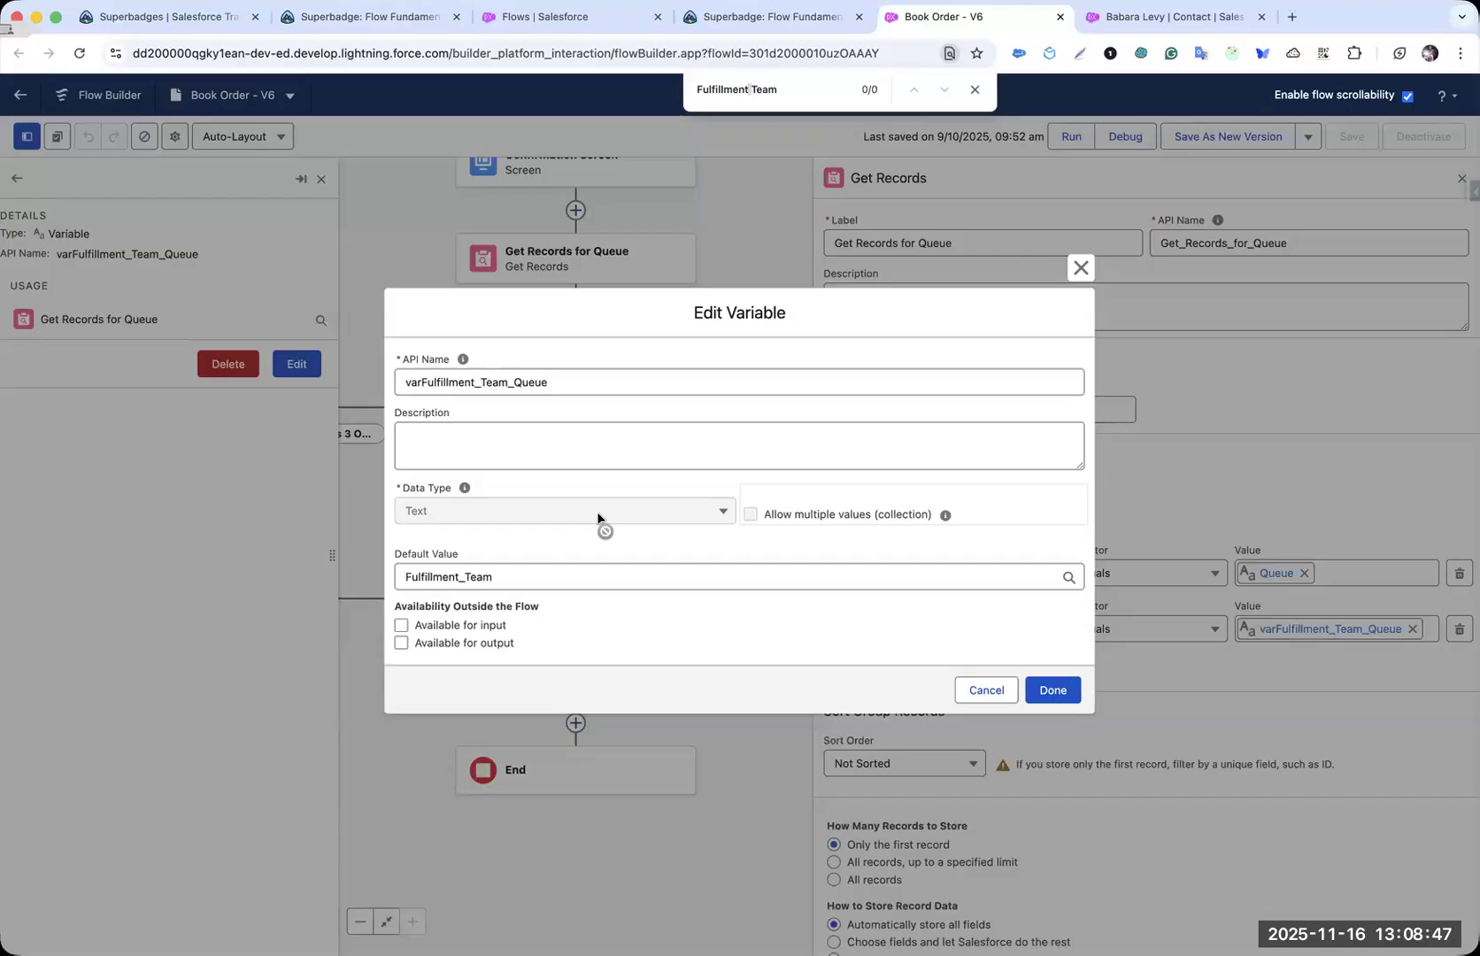
{"action": "key", "text": "BackSpace"}
{"action": "type", "text": "_"}
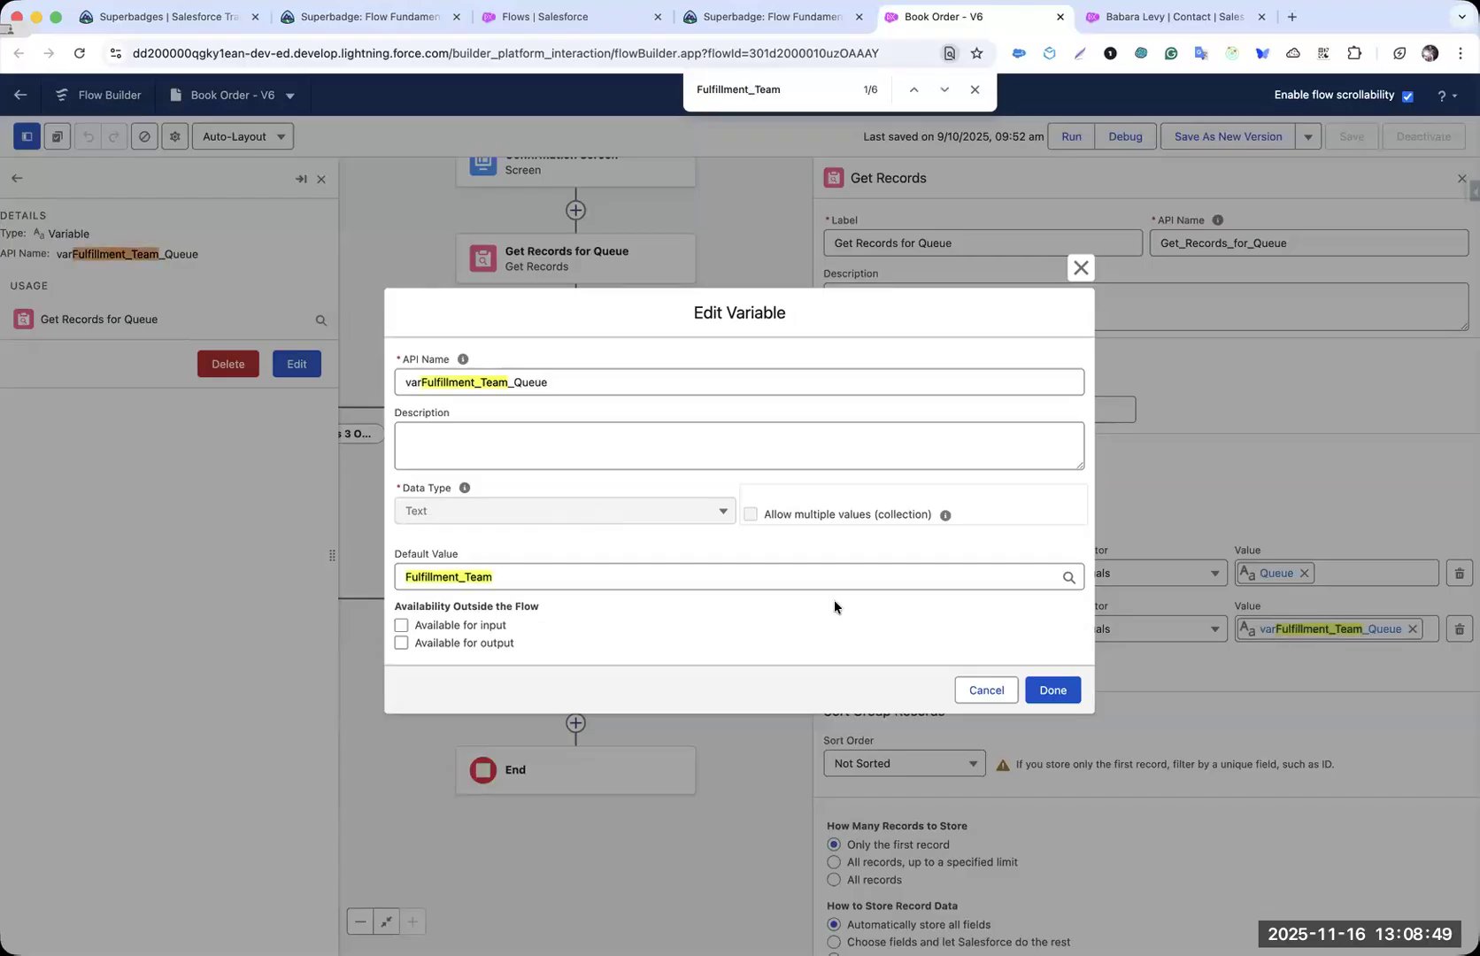
{"action": "left_click", "coordinate": [1053, 691]}
{"action": "key", "text": "Escape"}
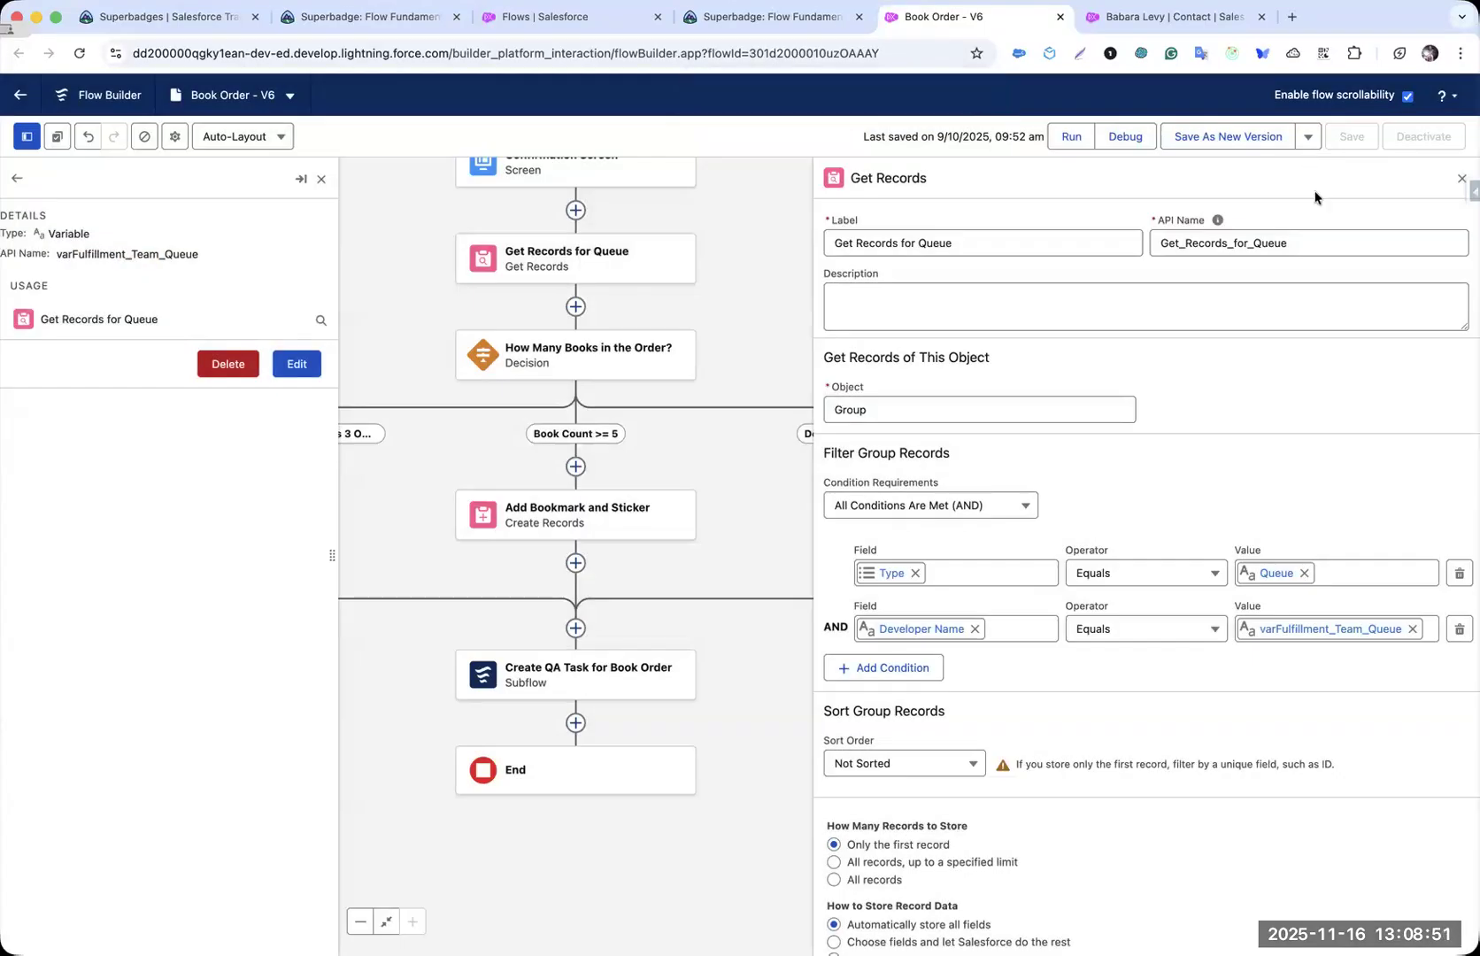
- Save the Book Order flow as a new version and close the variable's details
{"action": "left_click", "coordinate": [1230, 137]}
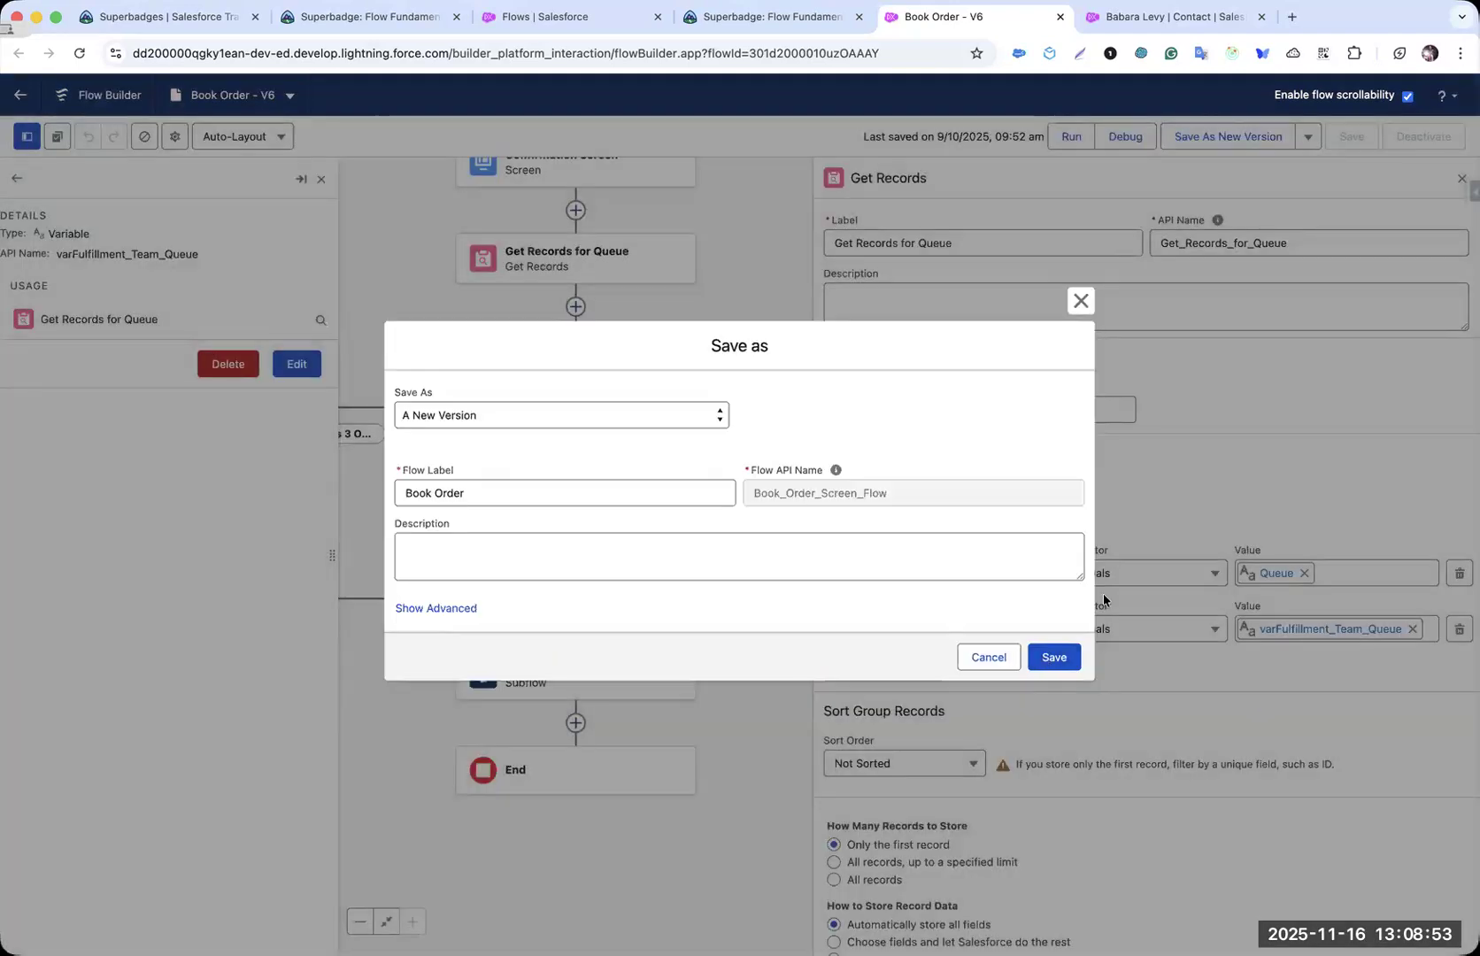
{"action": "left_click", "coordinate": [1051, 656]}
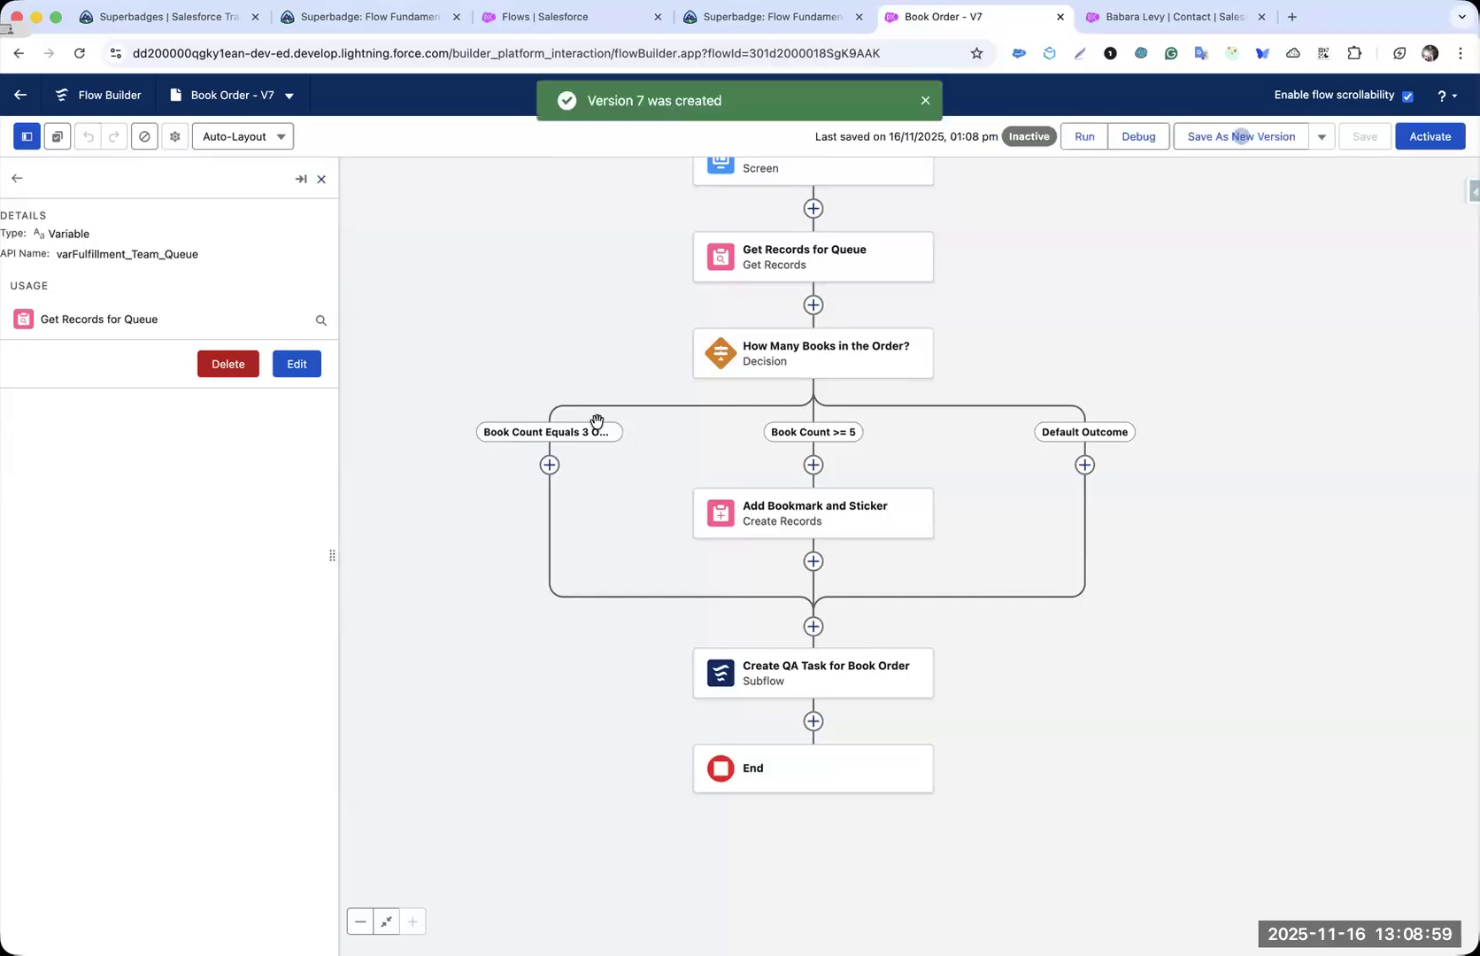
{"action": "left_click", "coordinate": [321, 180]}
- Copy the Add Bookmark and Sticker element and paste it into the decision branch for three or four books
{"action": "left_click", "coordinate": [708, 514]}
{"action": "triple_click", "coordinate": [944, 239]}
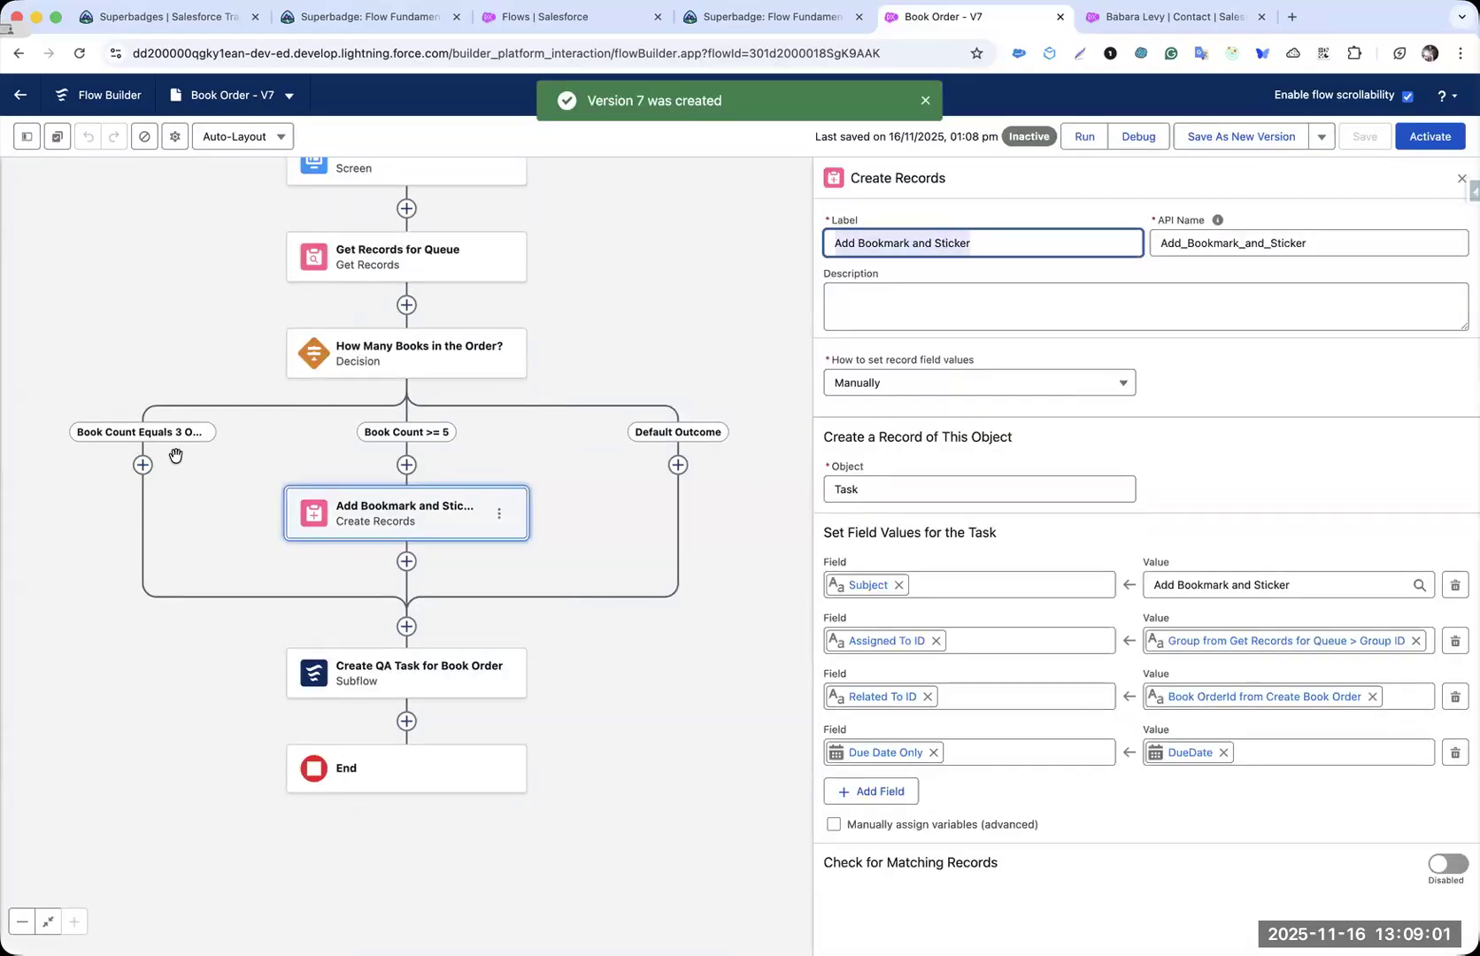
{"action": "left_click", "coordinate": [500, 513]}
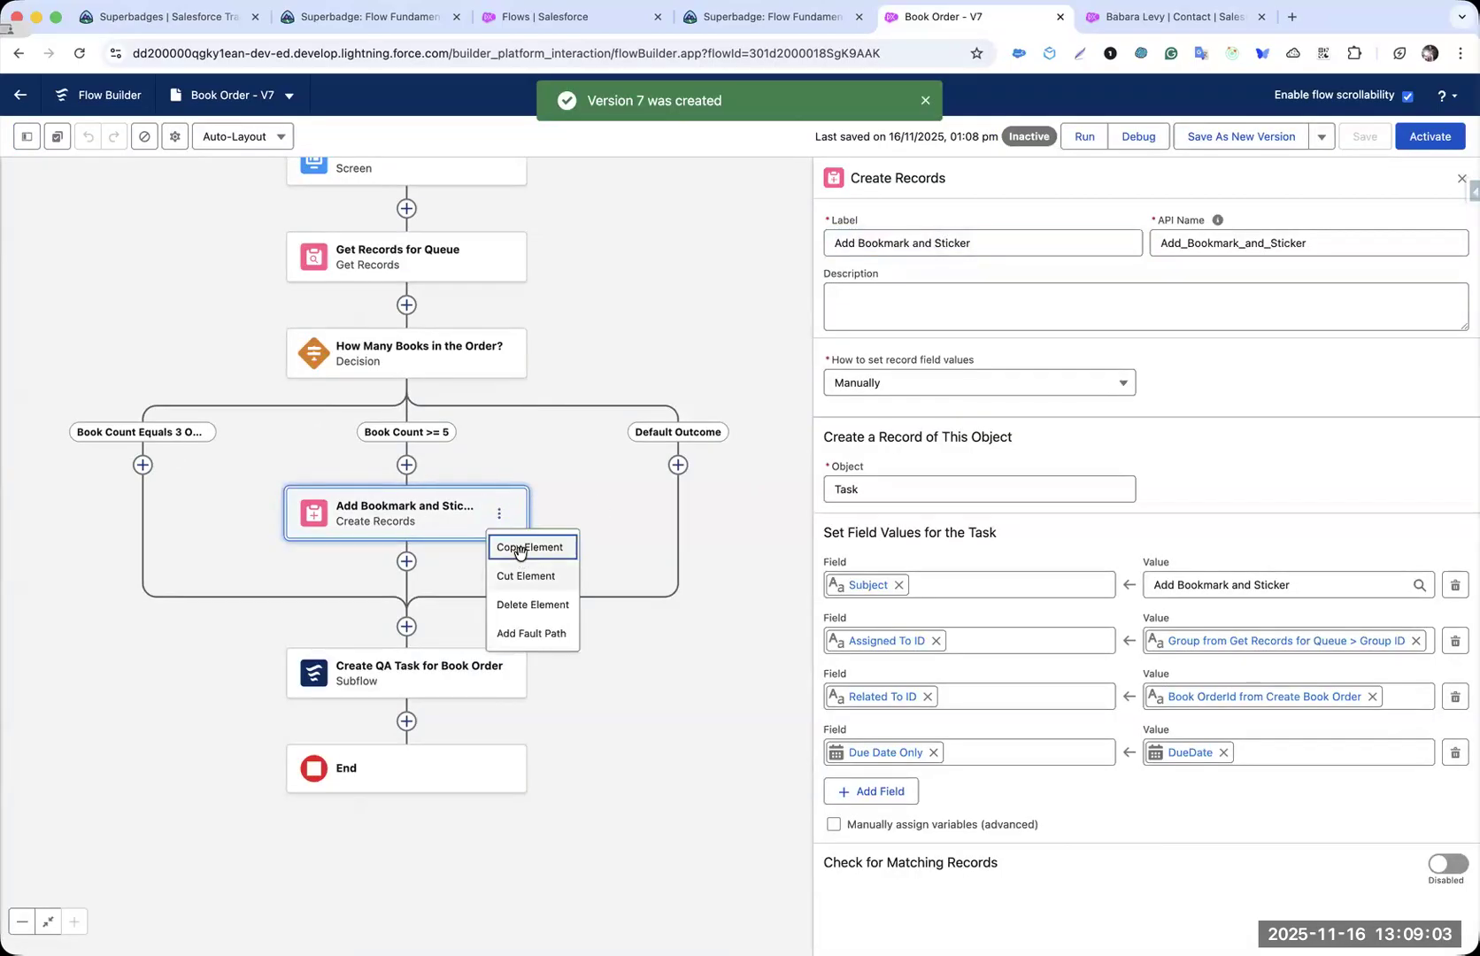
{"action": "left_click", "coordinate": [516, 544]}
{"action": "left_click", "coordinate": [143, 464]}
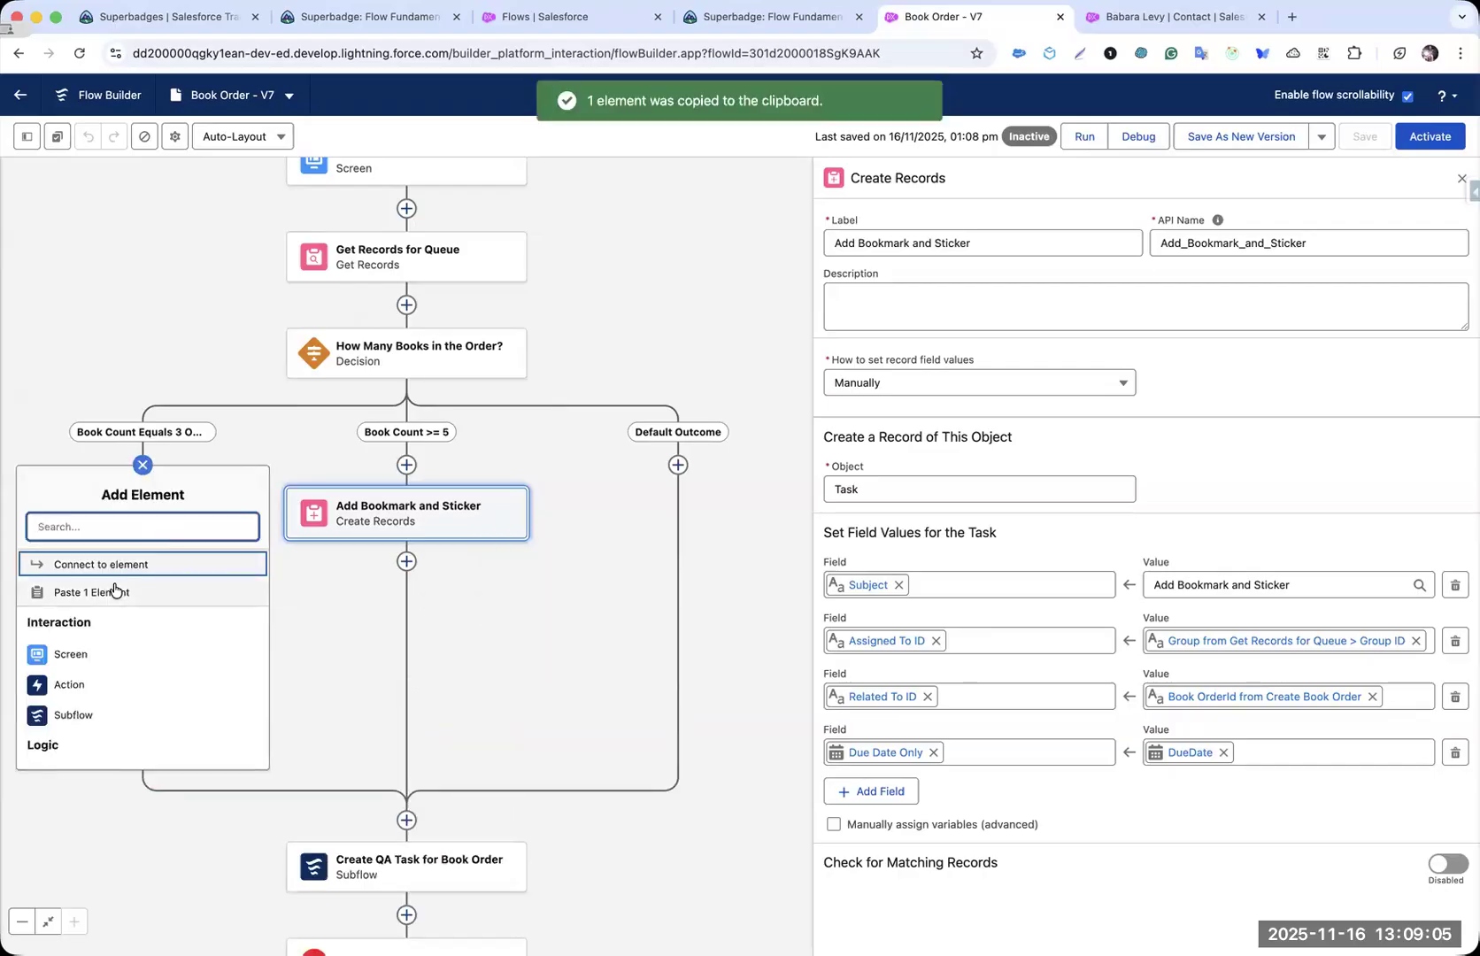
{"action": "left_click", "coordinate": [113, 587]}
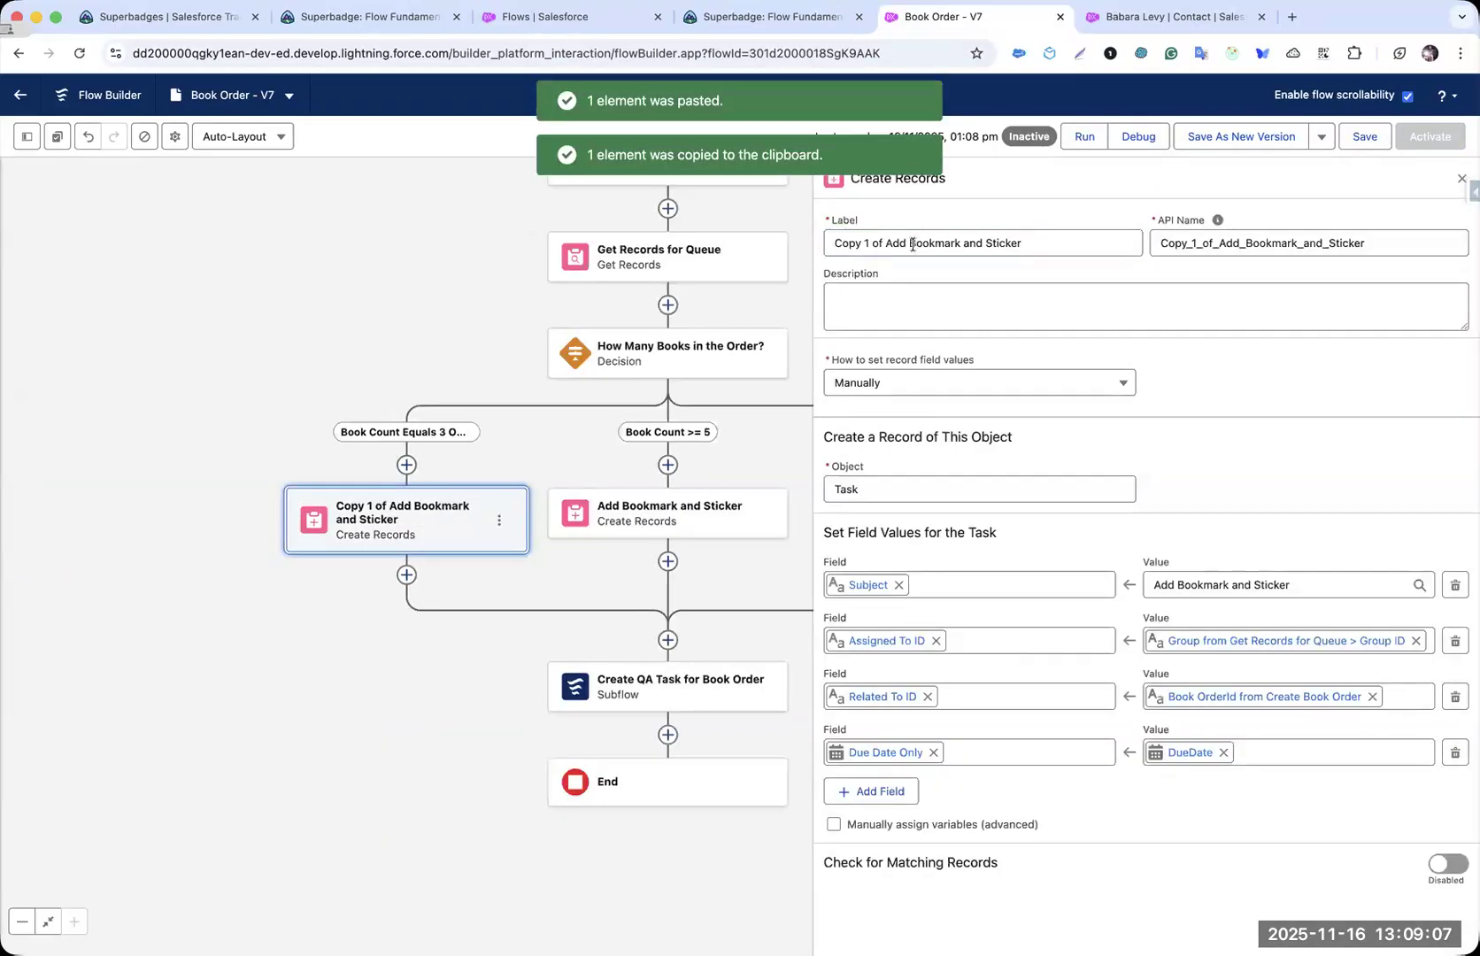
- Rename the pasted Create Records element as Add Bookmark with the API name Add_Bookmark
{"action": "left_click", "coordinate": [883, 242]}
{"action": "key", "text": "super+BackSpace"}
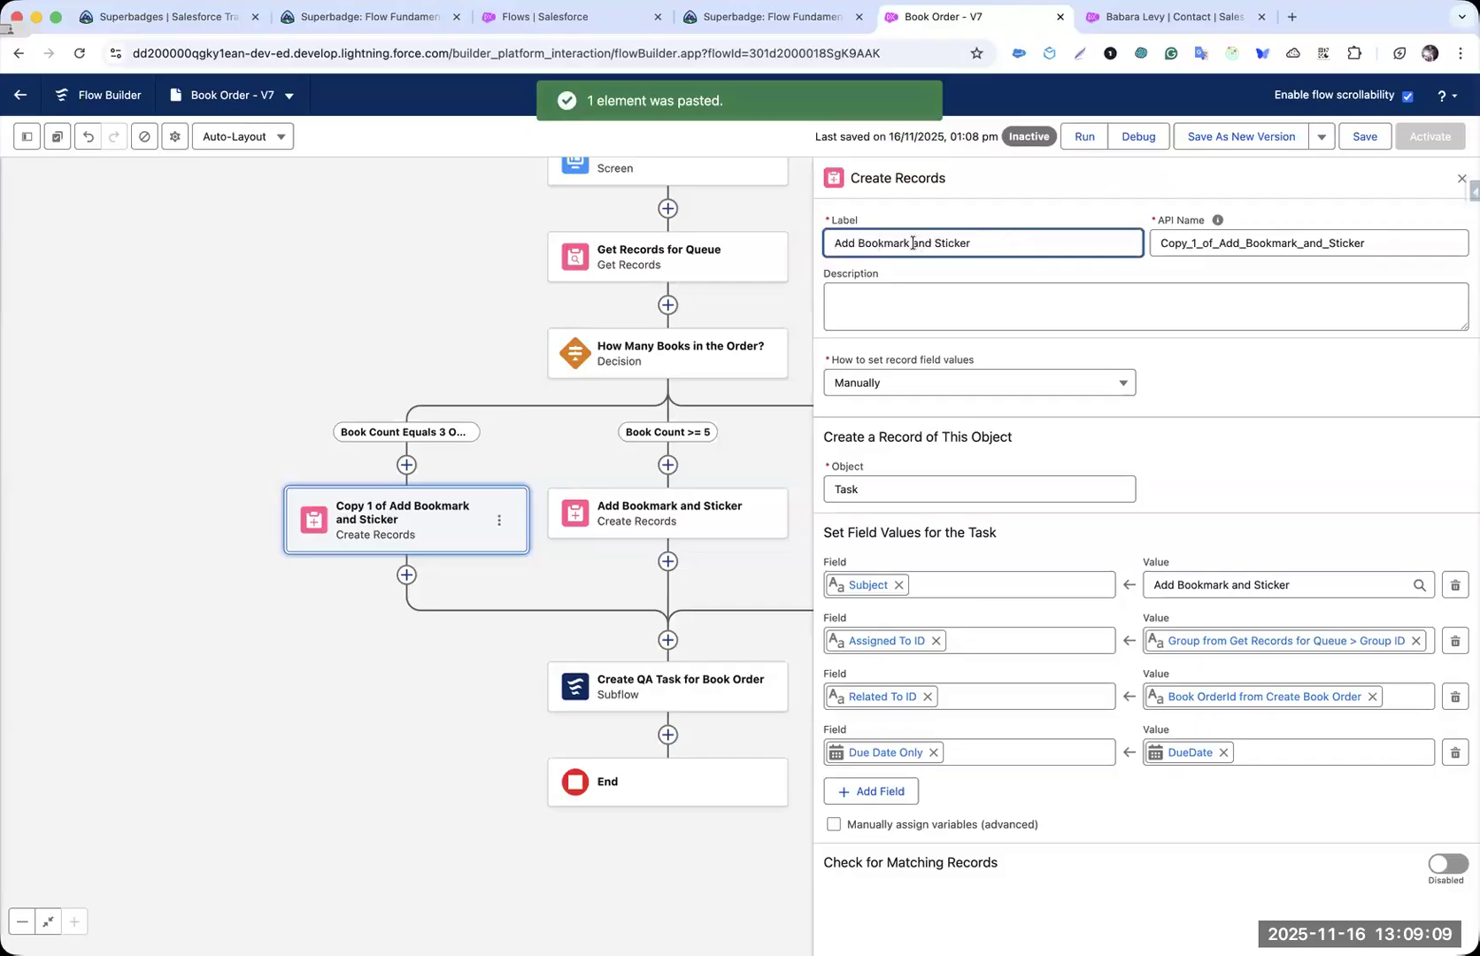
{"action": "key", "text": "shift+super+Right"}
{"action": "key", "text": "BackSpace"}
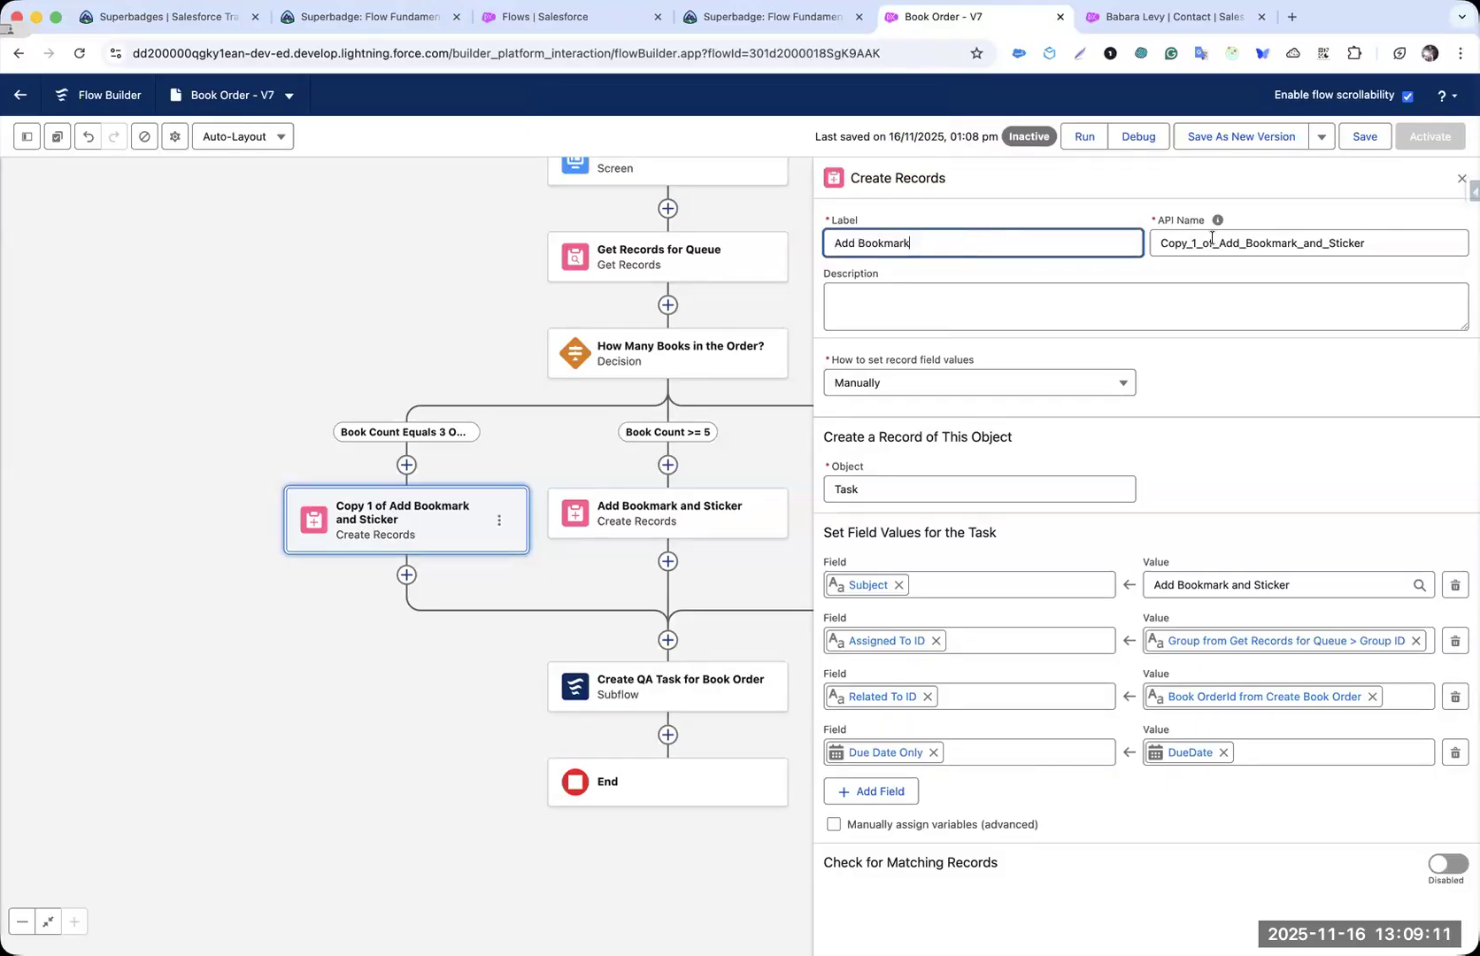
{"action": "double_click", "coordinate": [1193, 246]}
{"action": "type", "text": "\\"}
{"action": "key", "text": "BackSpace"}
{"action": "left_click", "coordinate": [1100, 254]}
{"action": "left_click", "coordinate": [1180, 246]}
{"action": "key", "text": "Tab"}
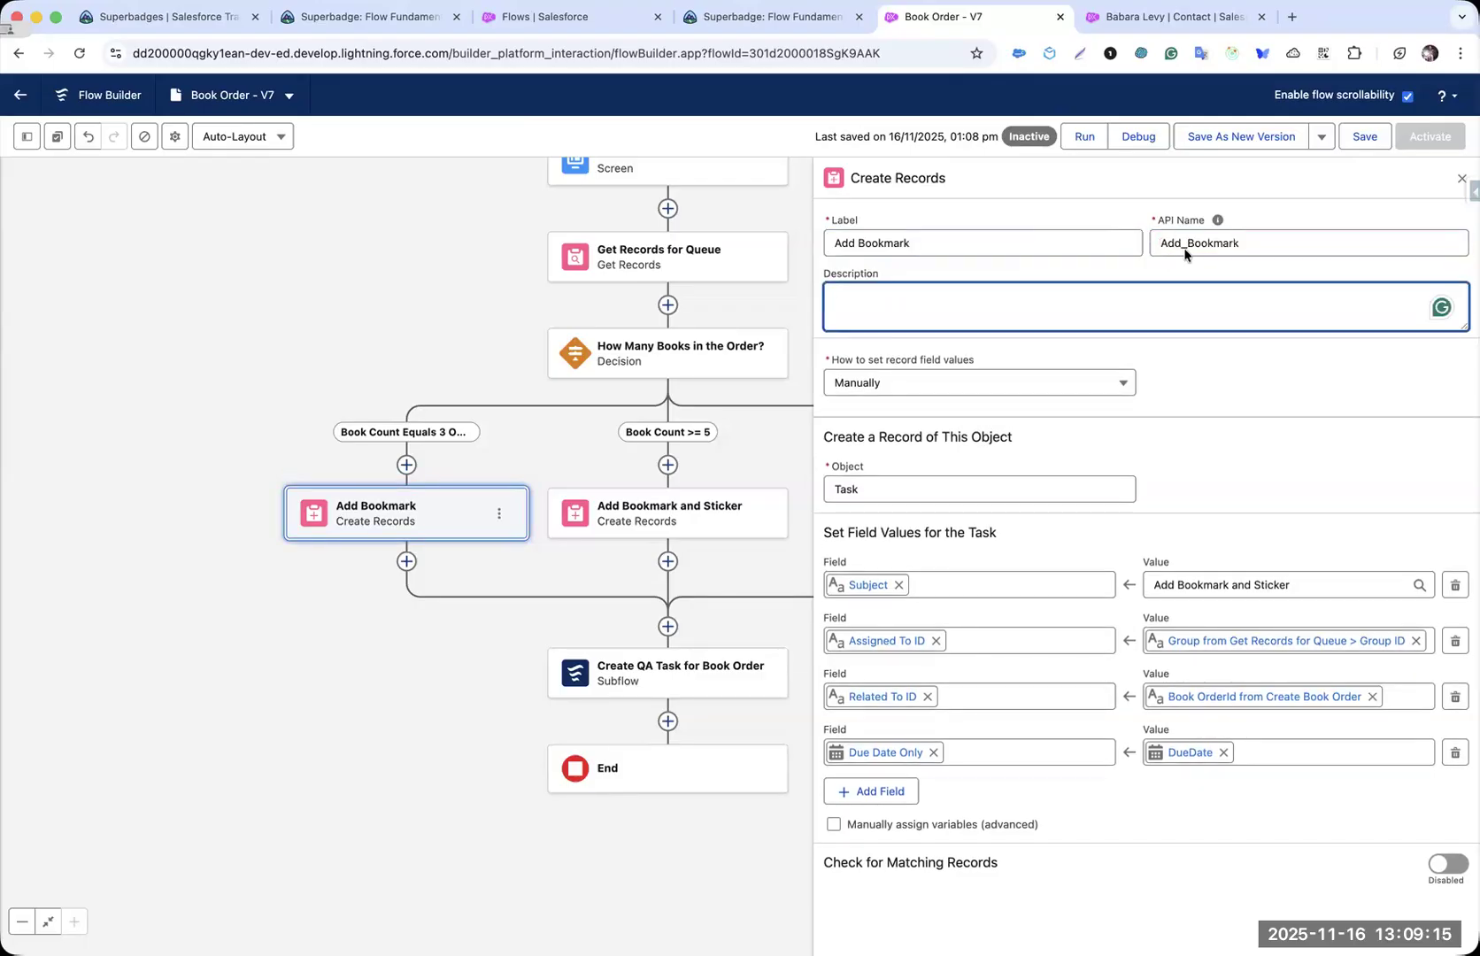
- Set the new task's Subject value to Add Bookmark, reusing the element's label
{"action": "left_click", "coordinate": [1017, 245]}
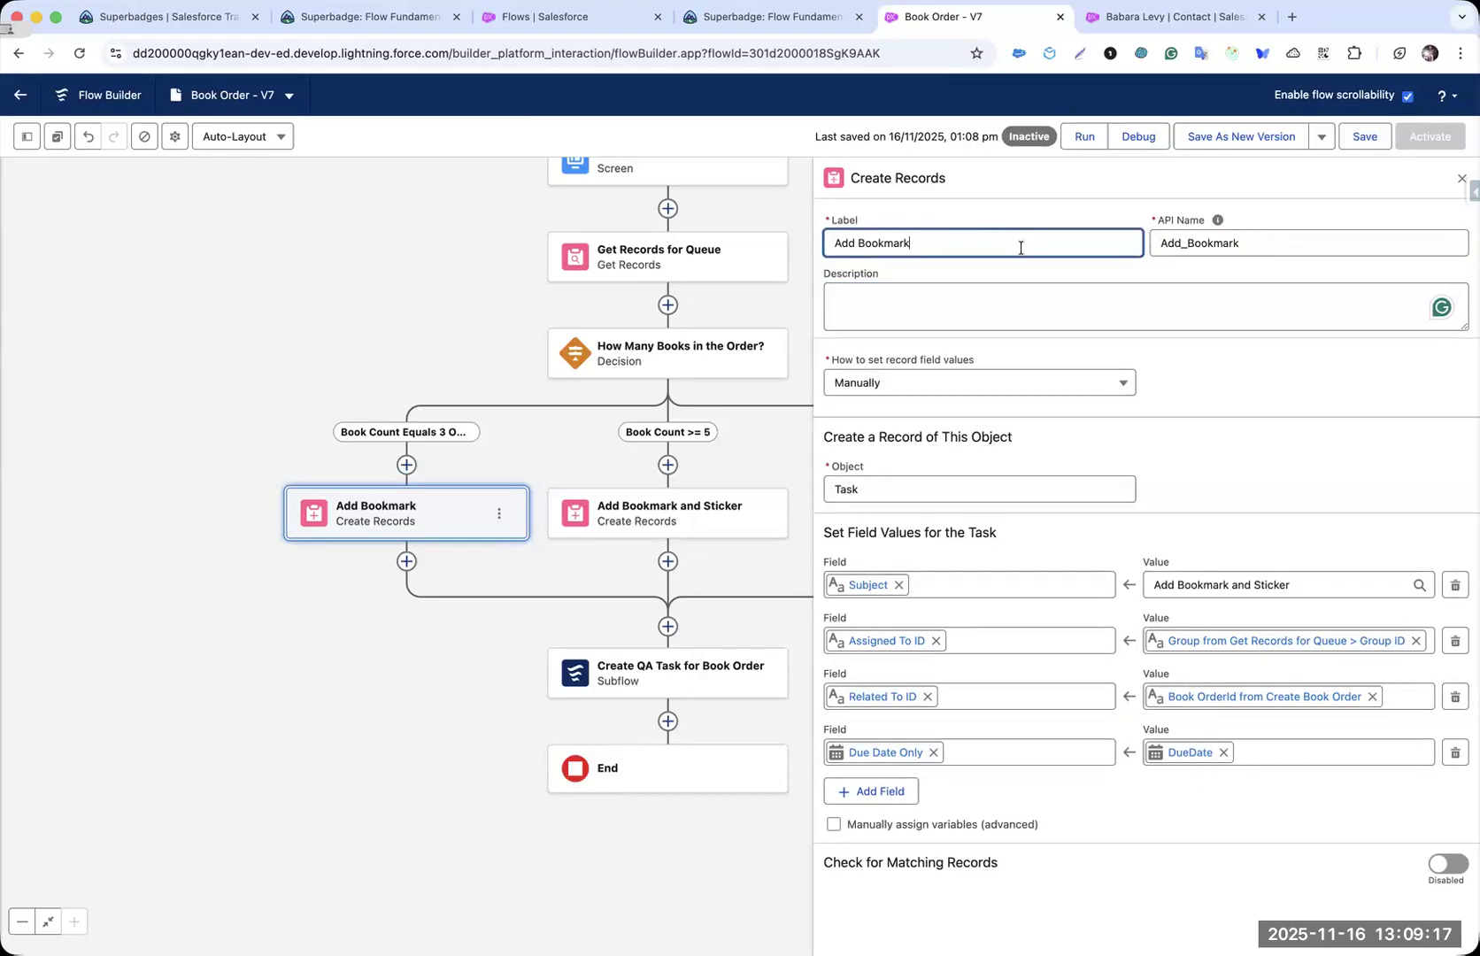
{"action": "key", "text": "ctrl+a"}
{"action": "left_click", "coordinate": [1223, 587]}
{"action": "key", "text": "ctrl+a"}
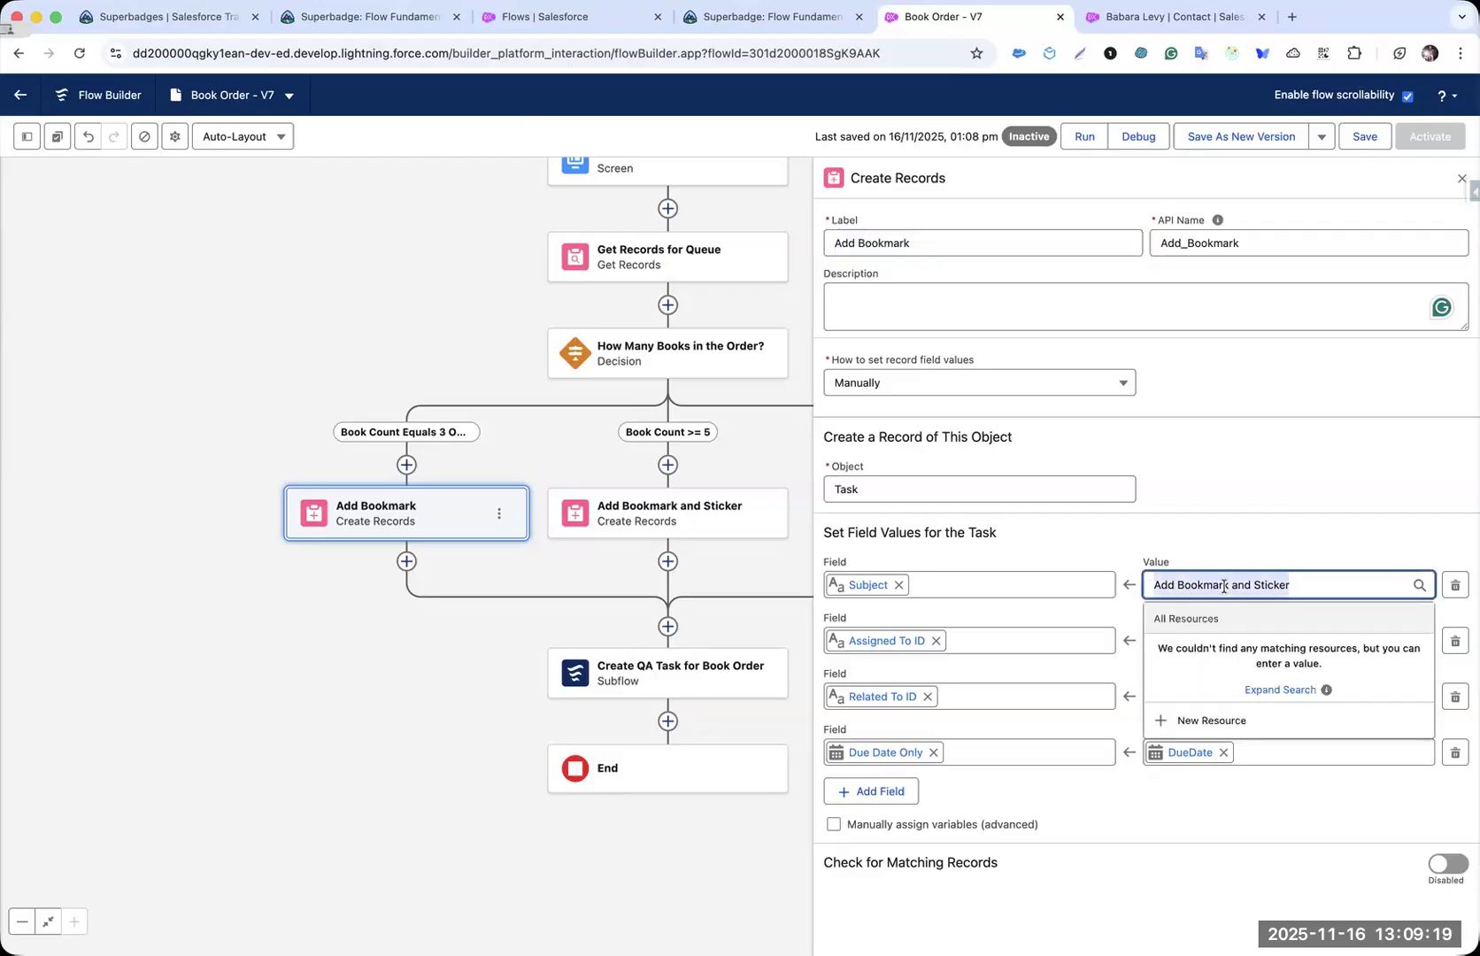
{"action": "key", "text": "ctrl+v"}
{"action": "left_click", "coordinate": [1225, 536]}
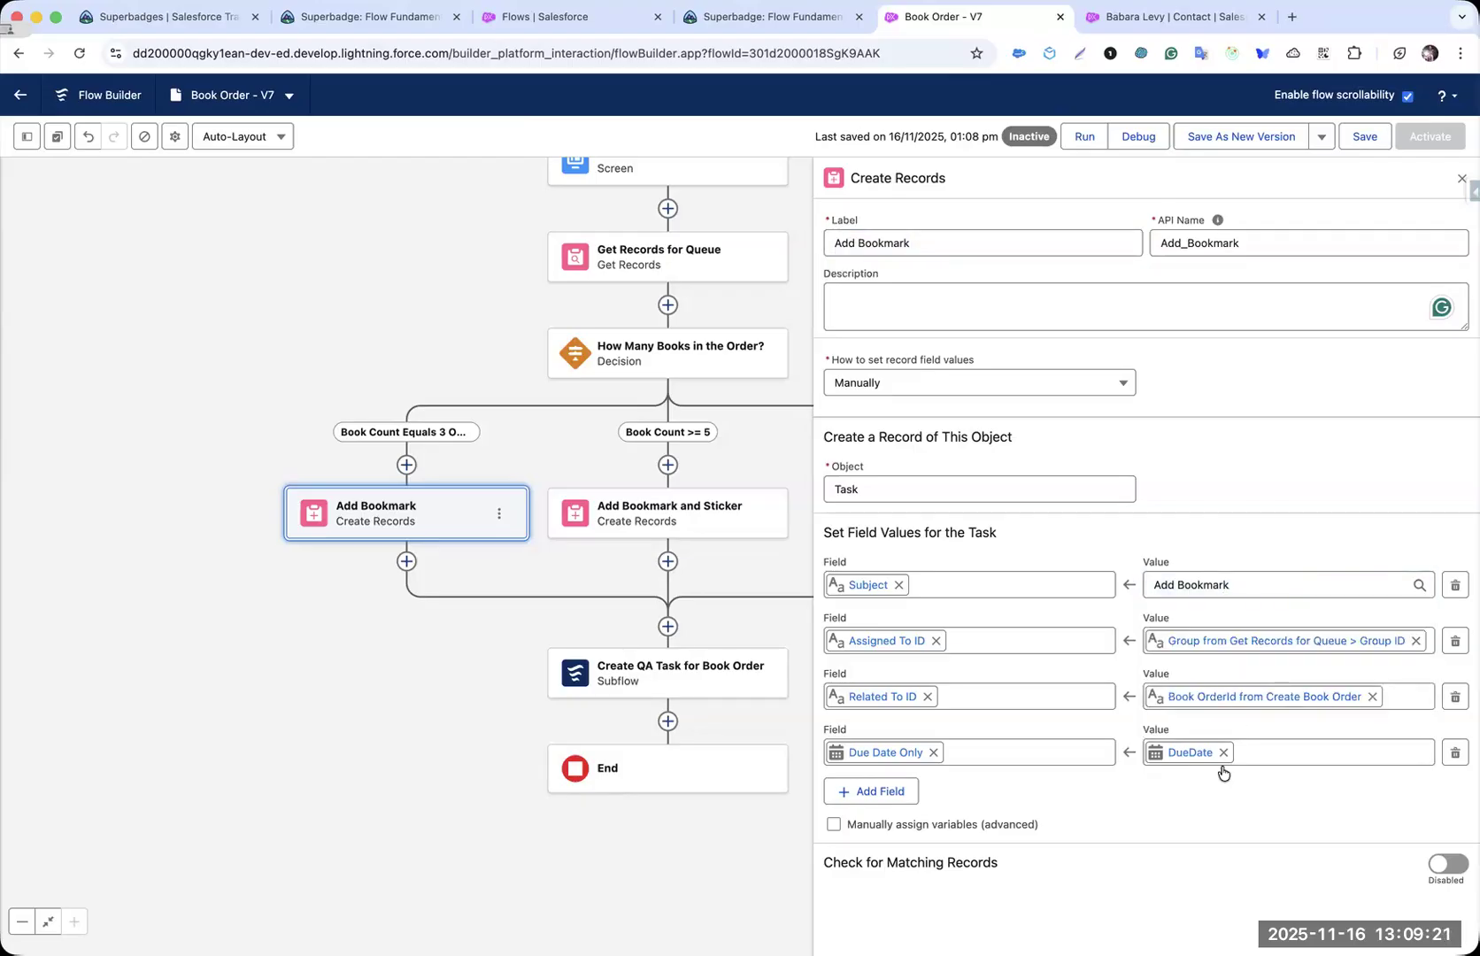
- Check the Book Order Giveaway requirements on the Trailhead page, then save the flow and close the Add Bookmark element
{"action": "key", "text": "ctrl+shift+Tab"}
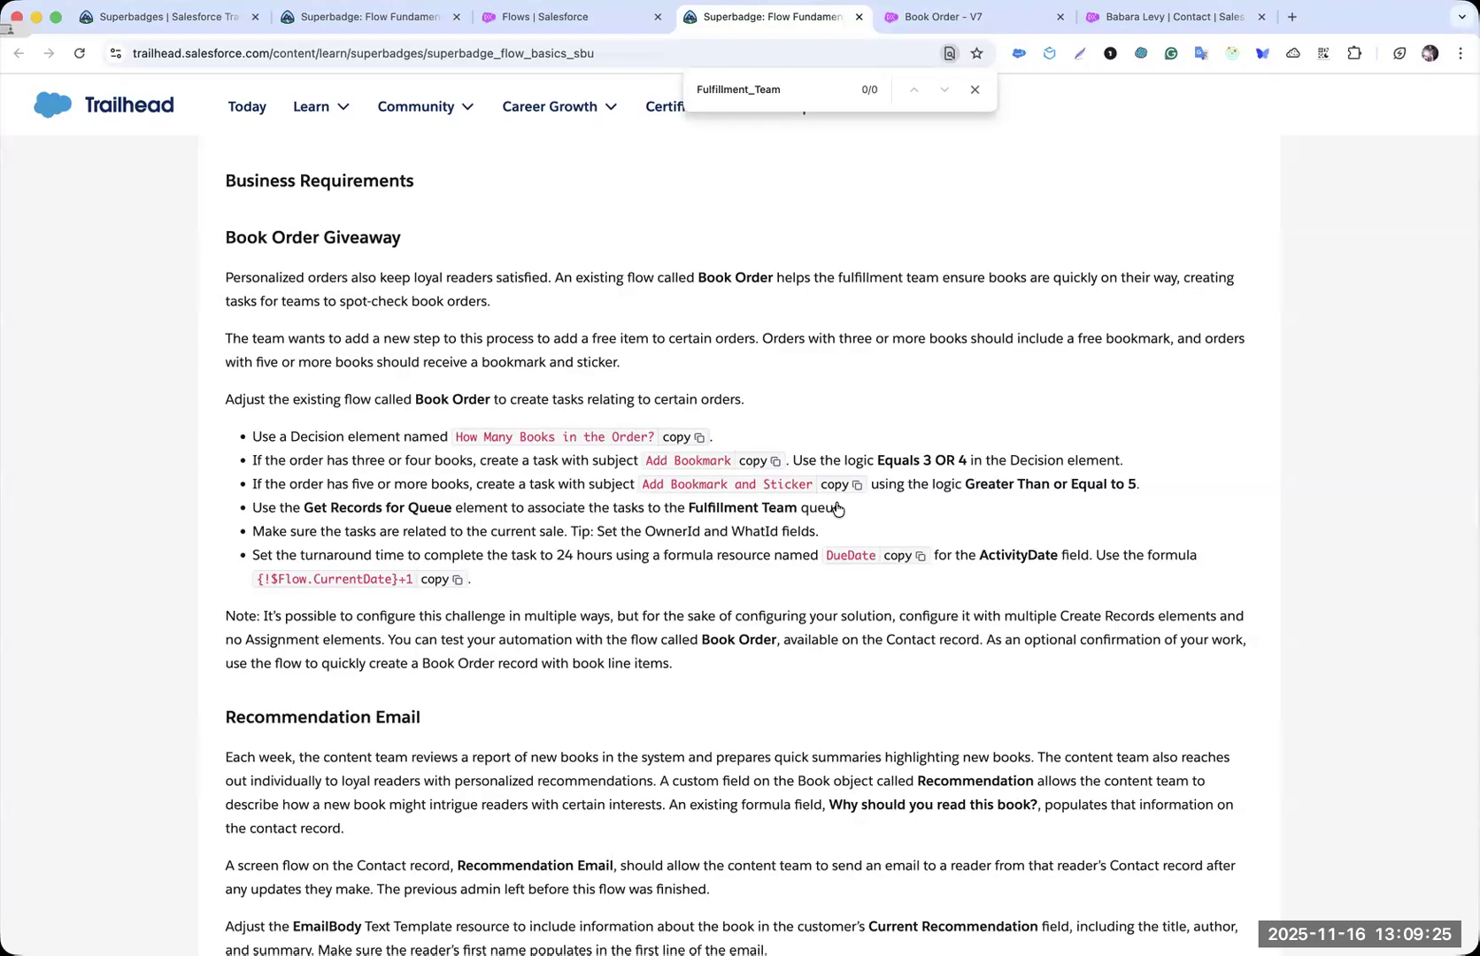
{"action": "scroll", "coordinate": [258, 533], "scroll_direction": "down", "scroll_amount": 1}
{"action": "scroll", "coordinate": [258, 533], "scroll_direction": "down", "scroll_amount": 3}
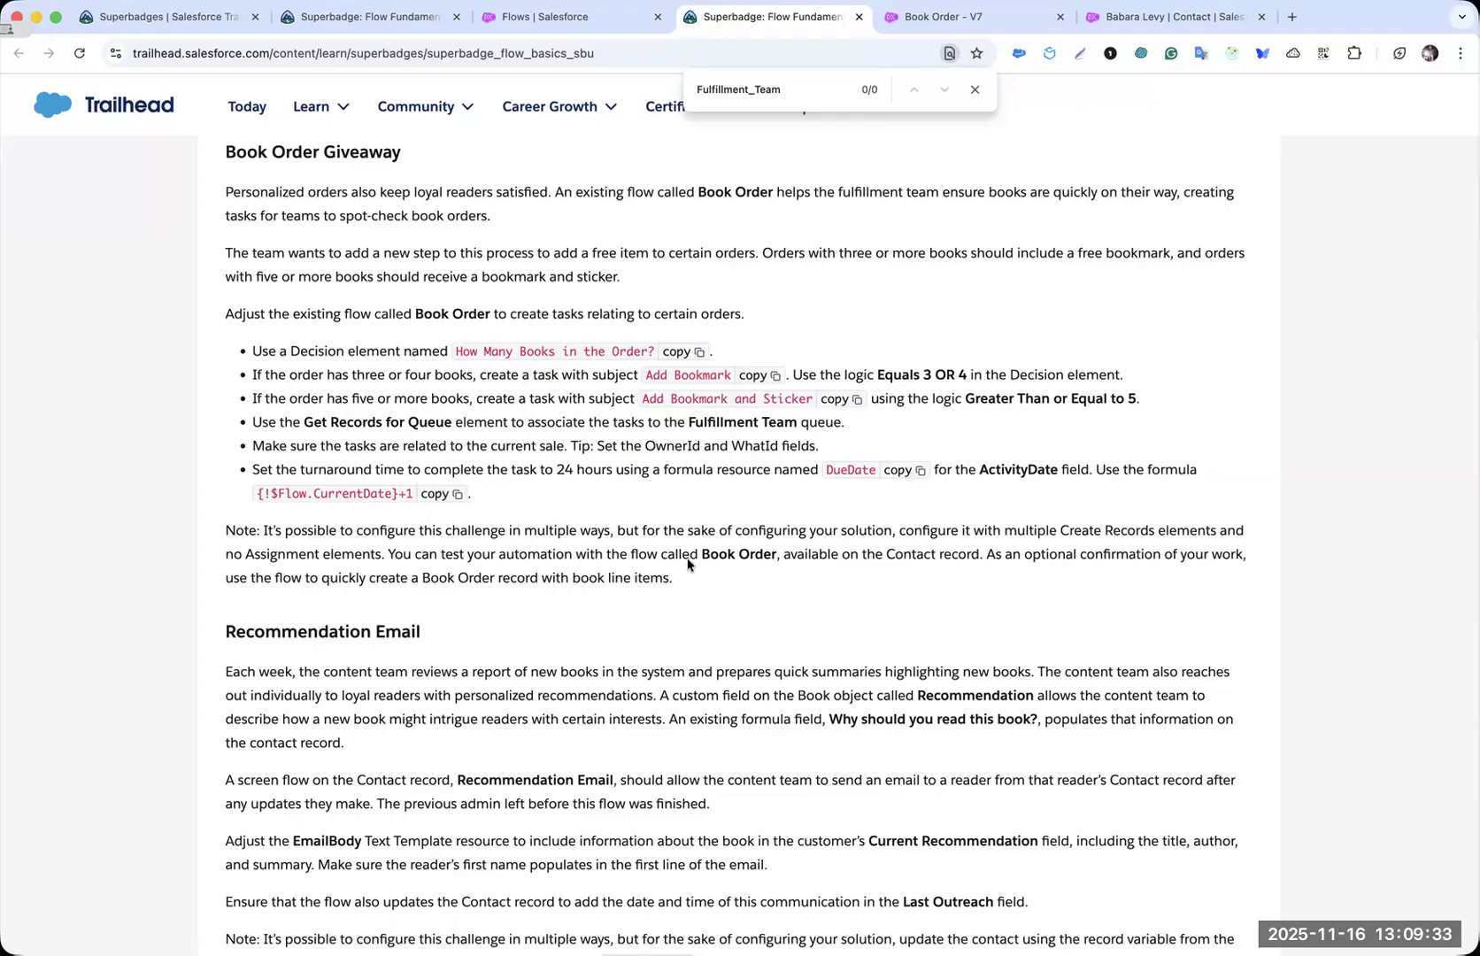
{"action": "key", "text": "ctrl+Tab"}
{"action": "left_click", "coordinate": [1364, 140]}
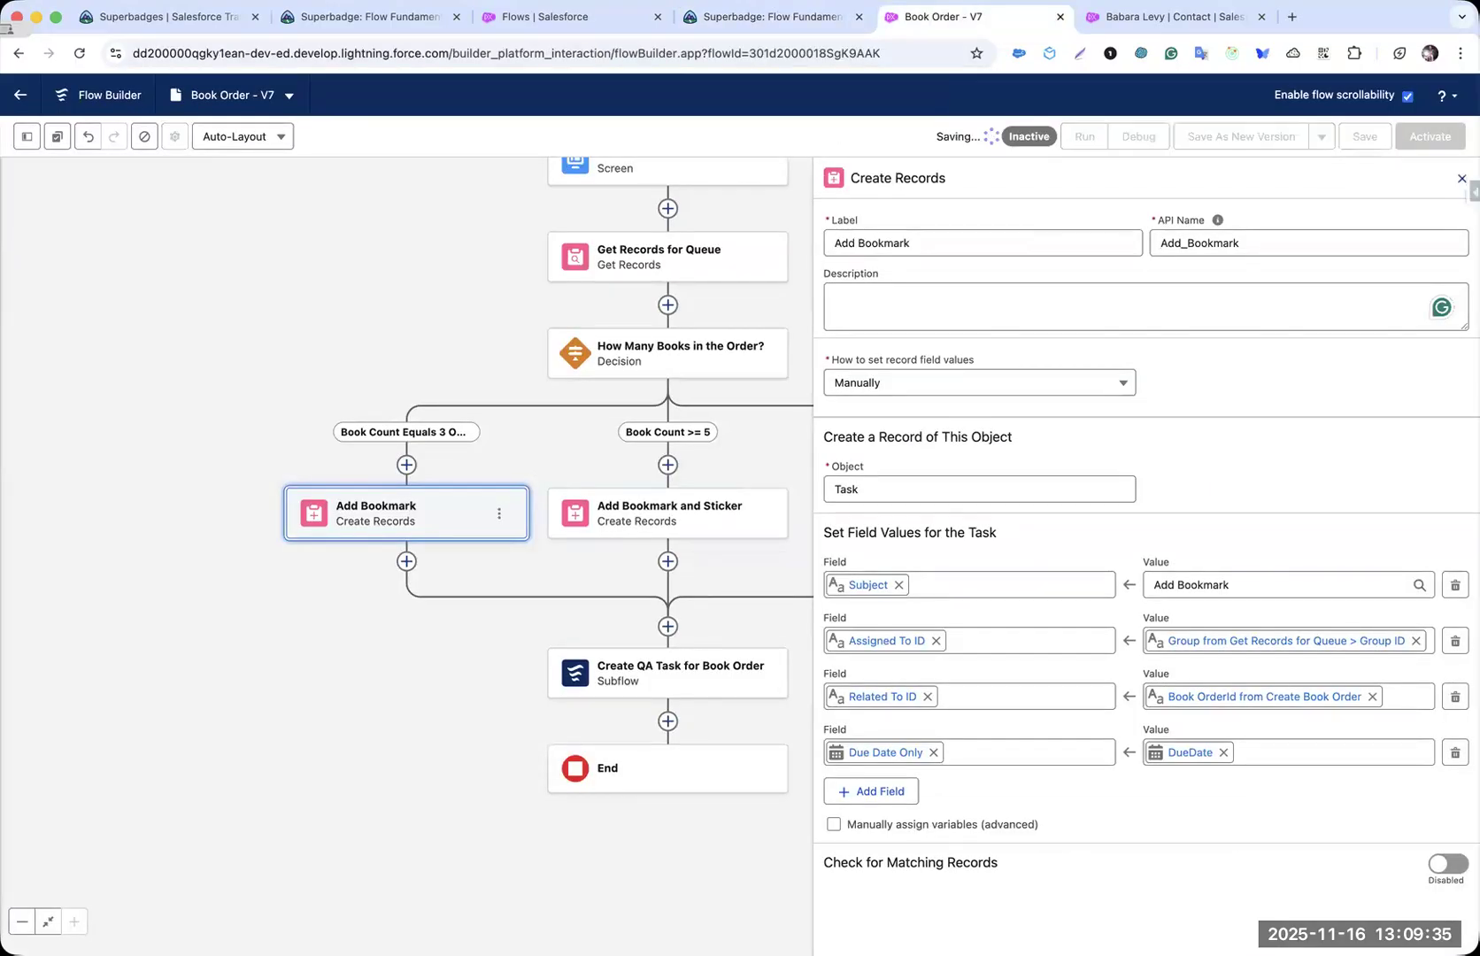
{"action": "left_click", "coordinate": [1461, 178]}
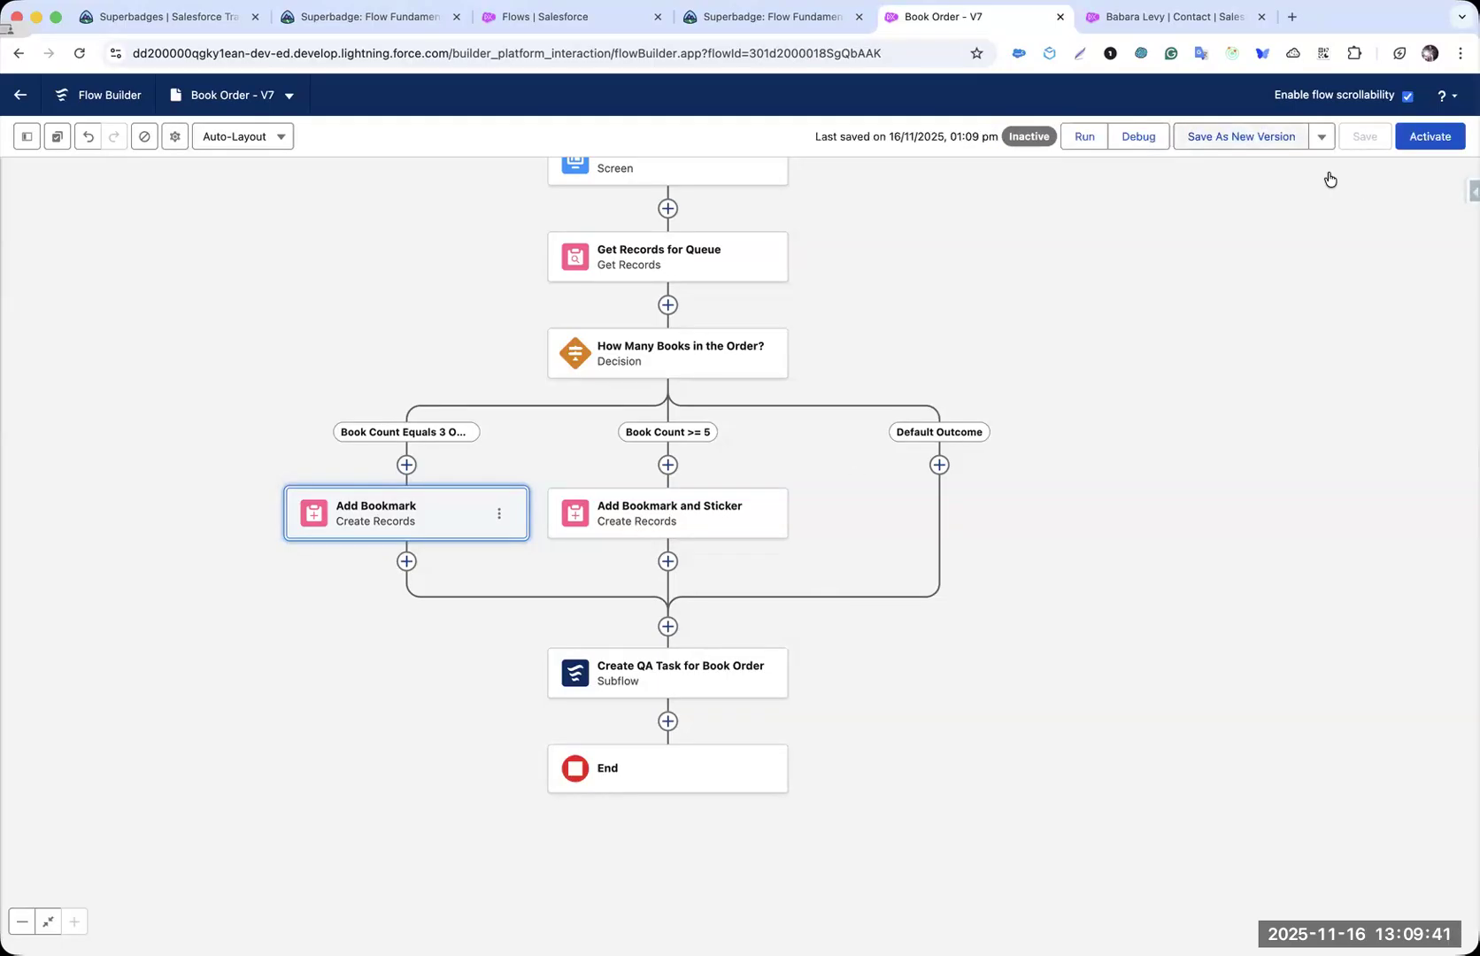
- Activate the Book Order flow and recheck the giveaway requirements on the Trailhead page
{"action": "left_click", "coordinate": [1440, 137]}
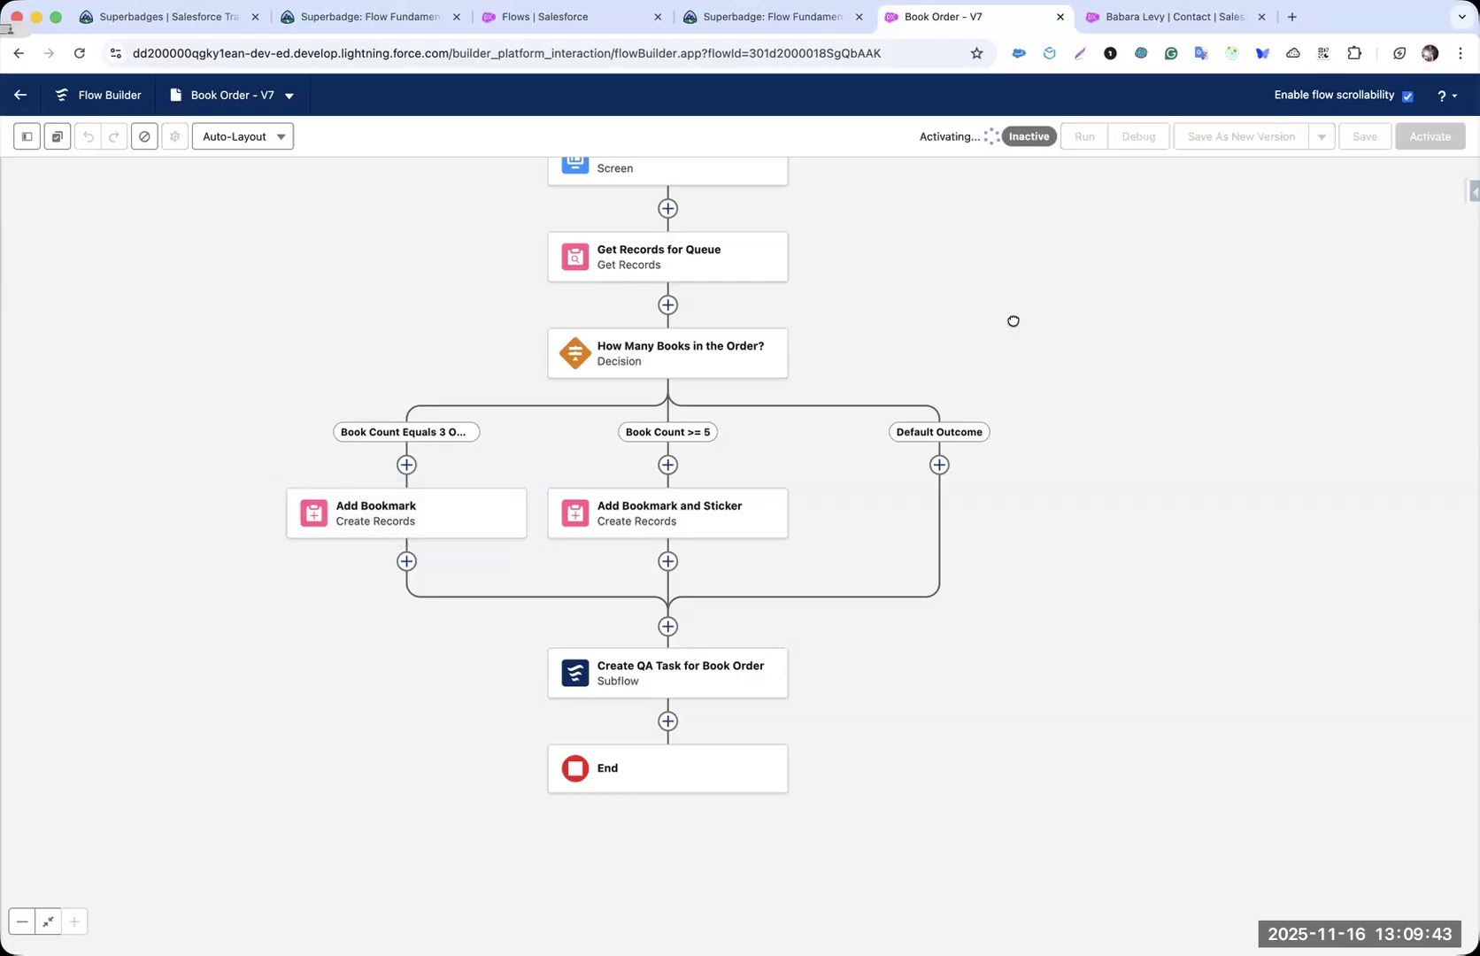
{"action": "left_click_drag", "start_coordinate": [1012, 323], "coordinate": [1011, 423]}
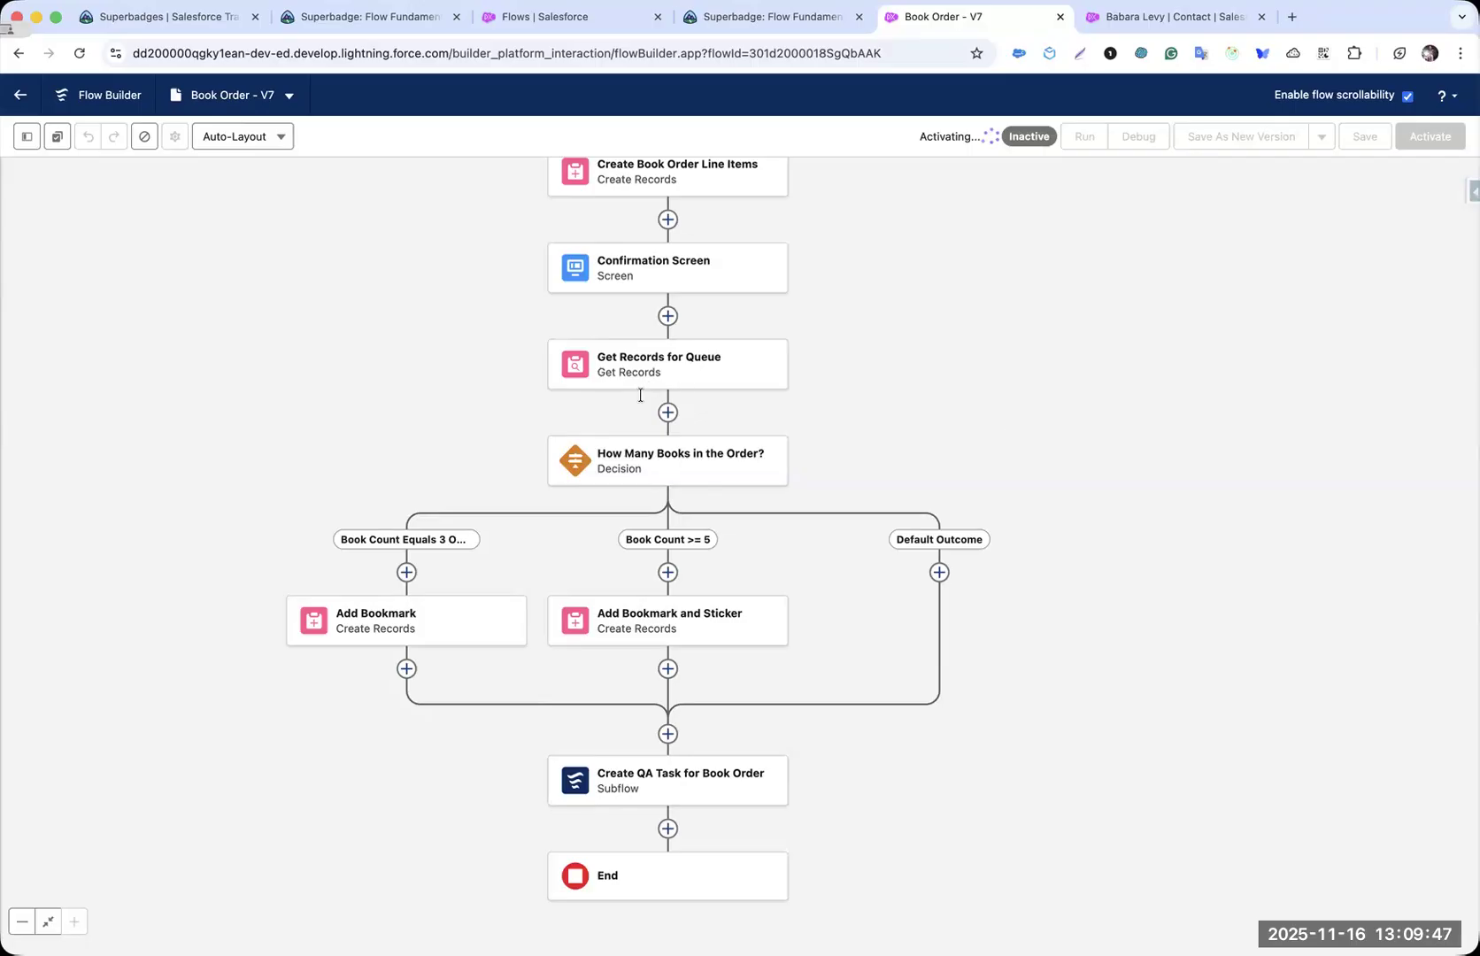
{"action": "key", "text": "ctrl+shift+Tab"}
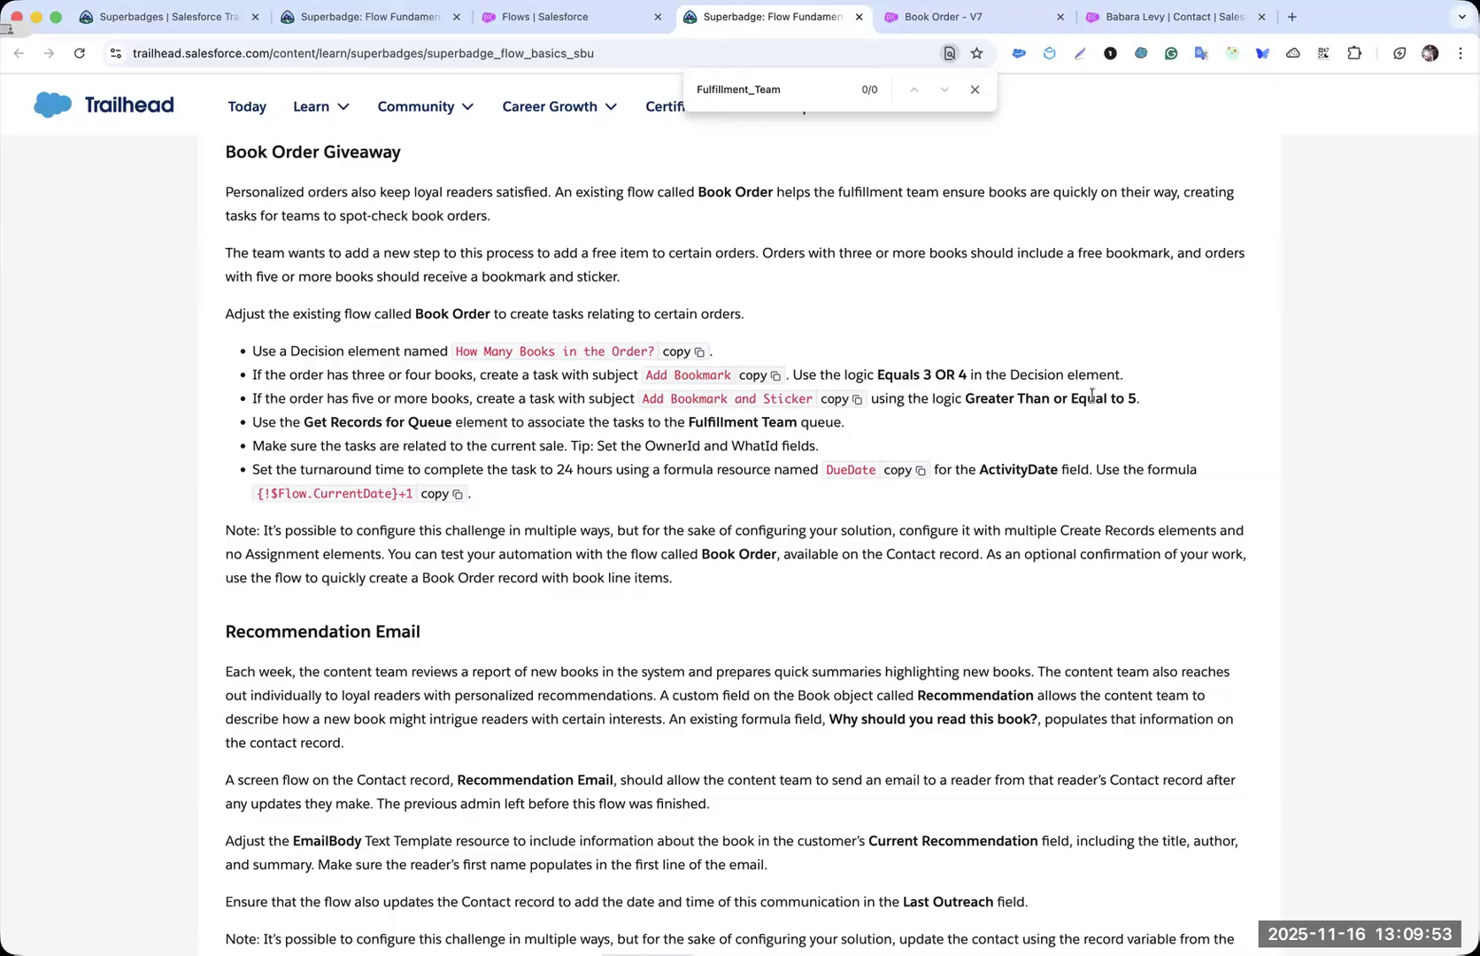
{"action": "key", "text": "ctrl+Tab"}
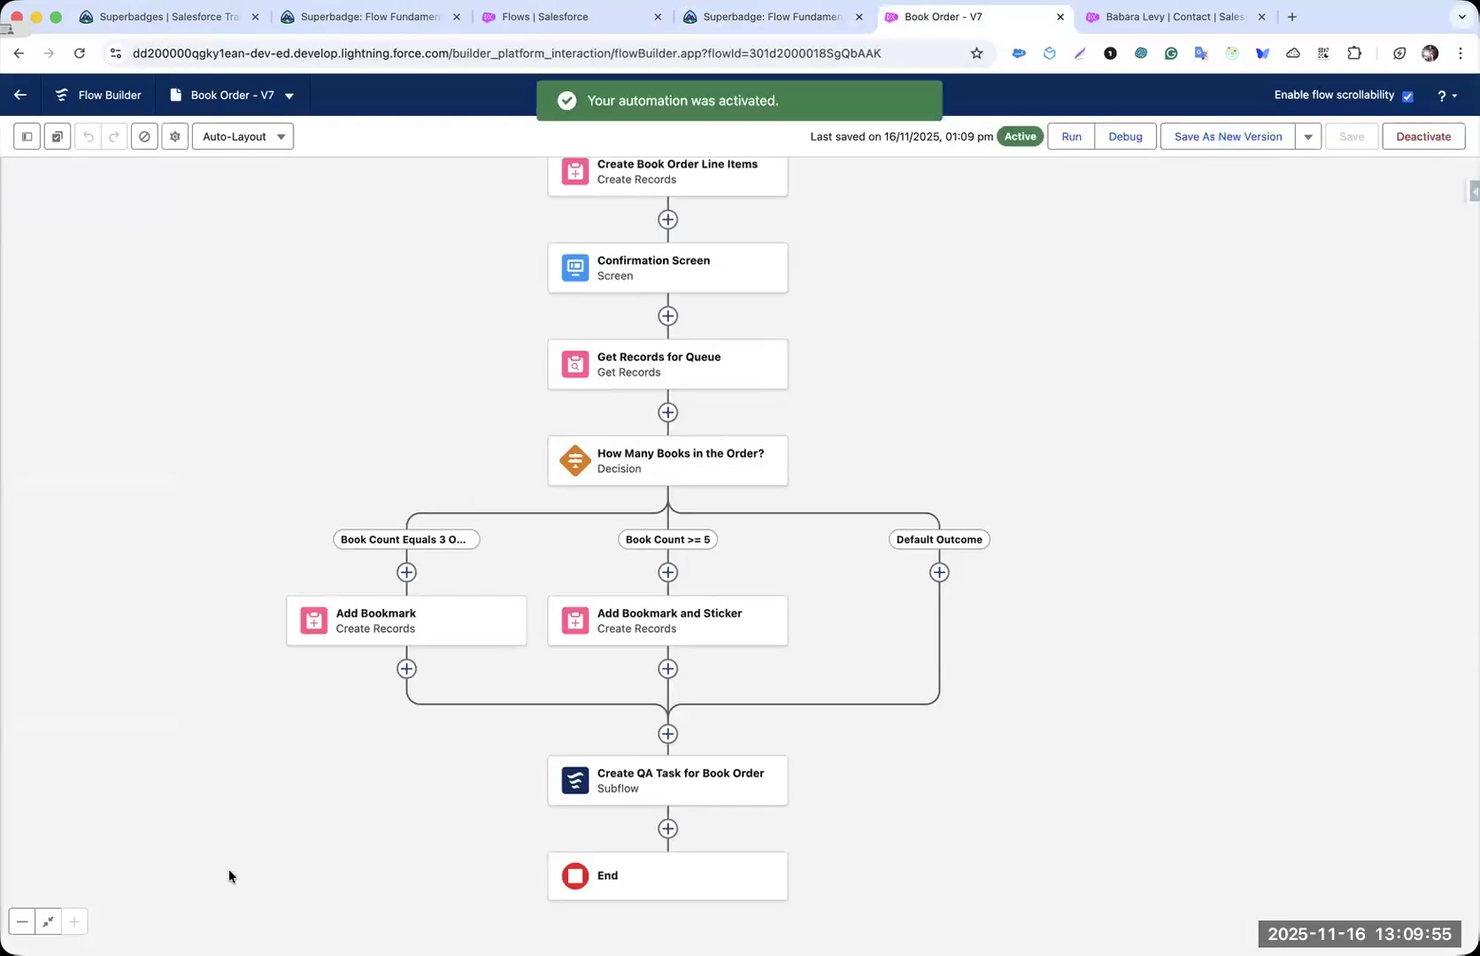
- Start the Book Order flow on the contact record and choose Adaptive Solarbreezing for Fun and Profit as the first book
{"action": "left_click", "coordinate": [1174, 17]}
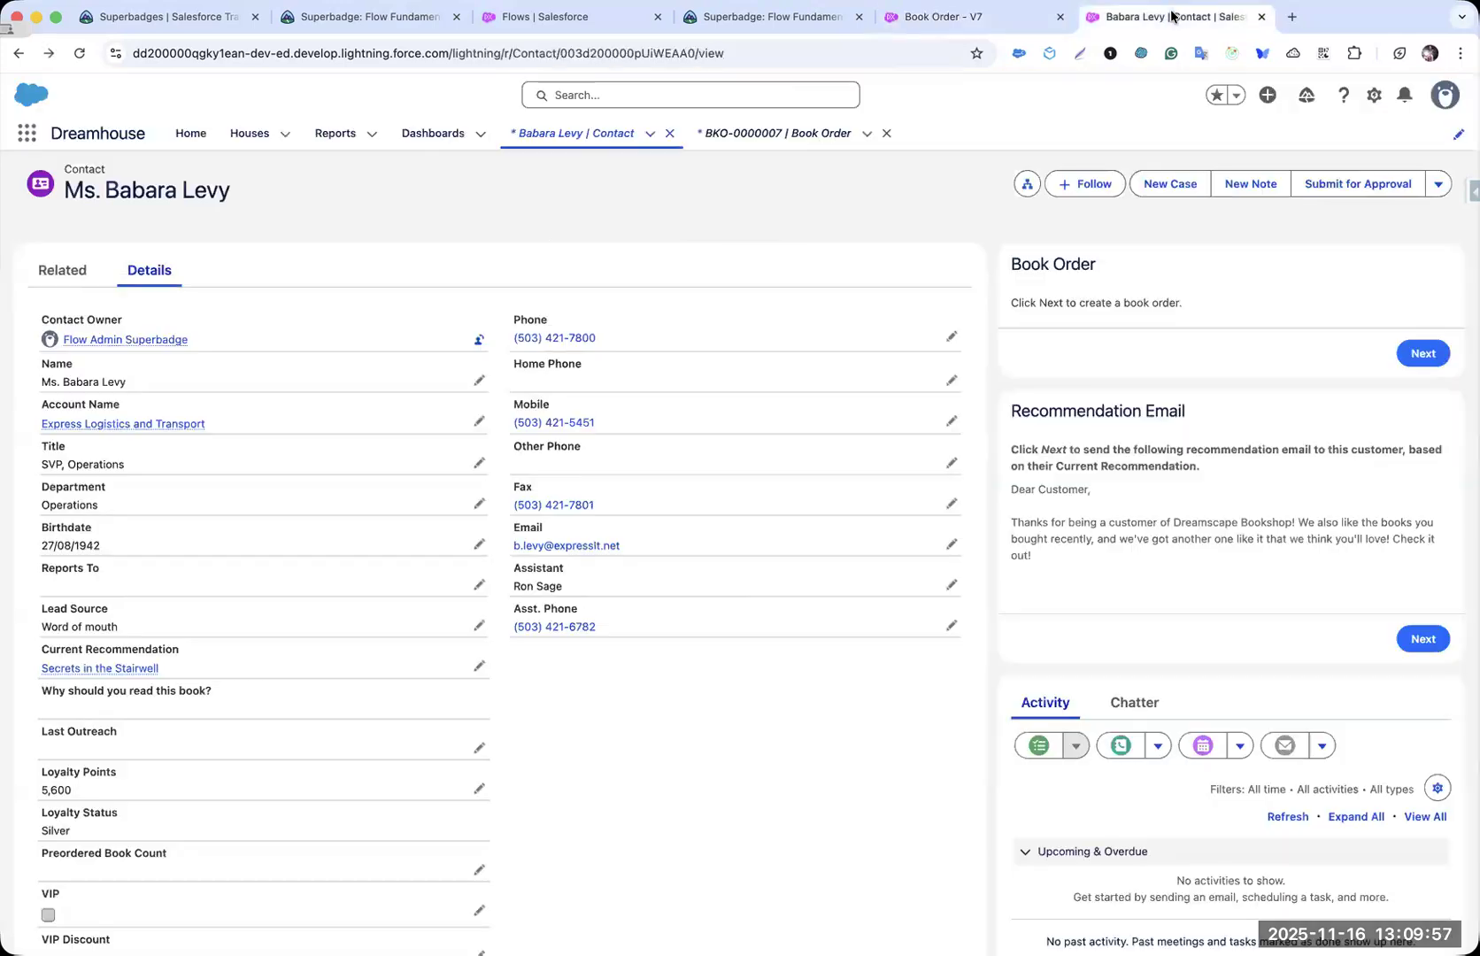
{"action": "left_click", "coordinate": [1422, 353]}
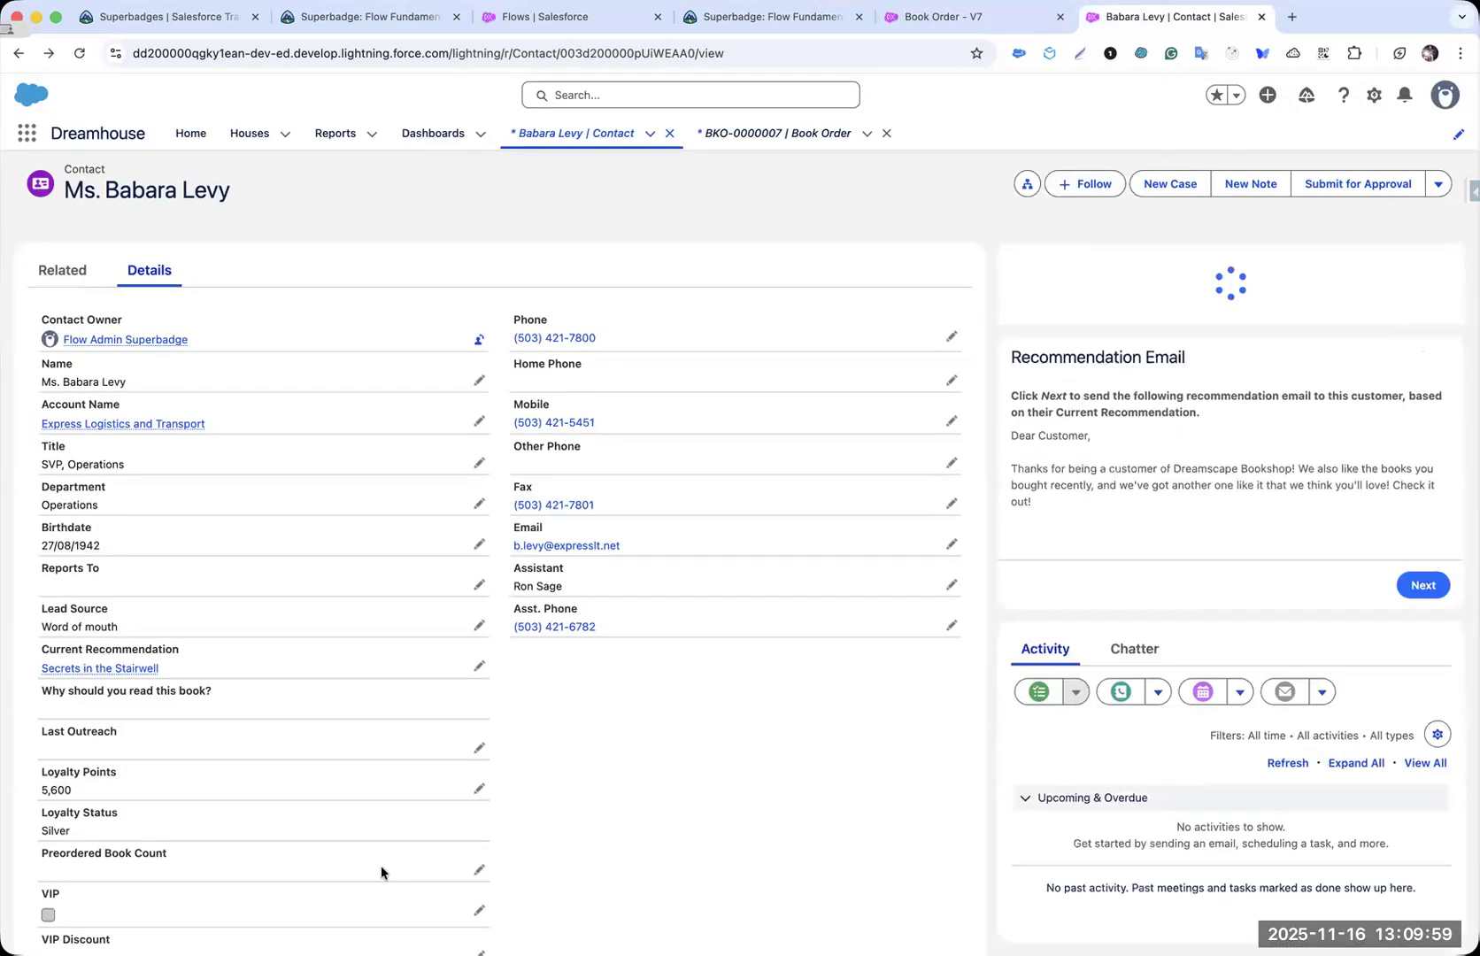
{"action": "left_click", "coordinate": [1019, 311]}
{"action": "scroll", "coordinate": [1352, 631], "scroll_direction": "down", "scroll_amount": 8}
{"action": "left_click", "coordinate": [1416, 407]}
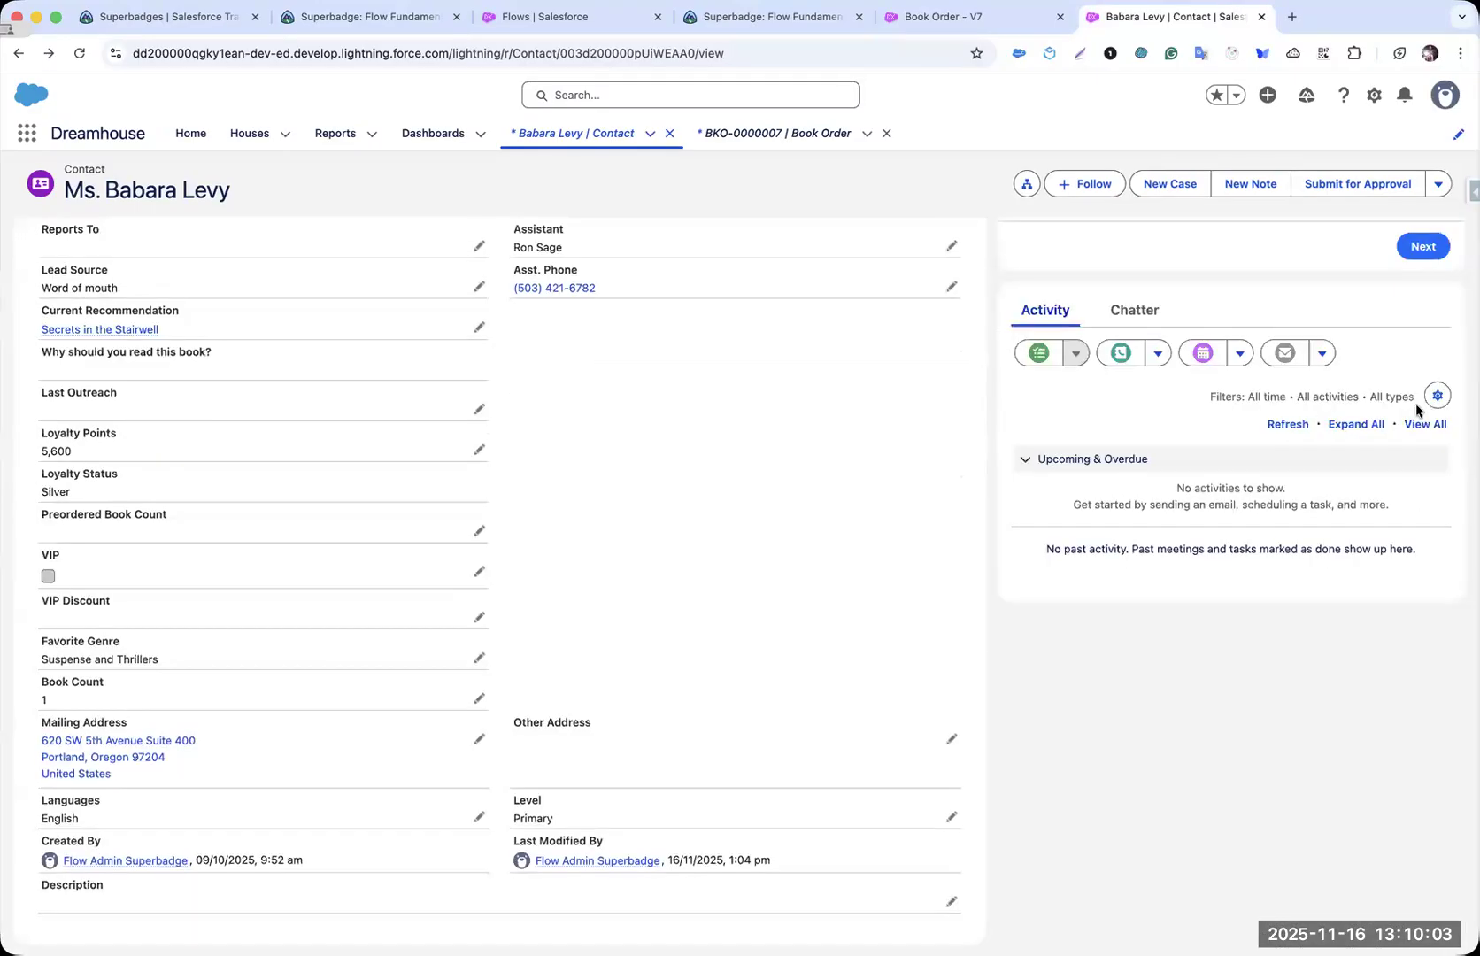
- Add You Can't Say You've Tried If You Haven't Tried to the order, keeping the additional-books option on
{"action": "scroll", "coordinate": [1073, 544], "scroll_direction": "down", "scroll_amount": 2}
{"action": "scroll", "coordinate": [1074, 543], "scroll_direction": "down", "scroll_amount": 8}
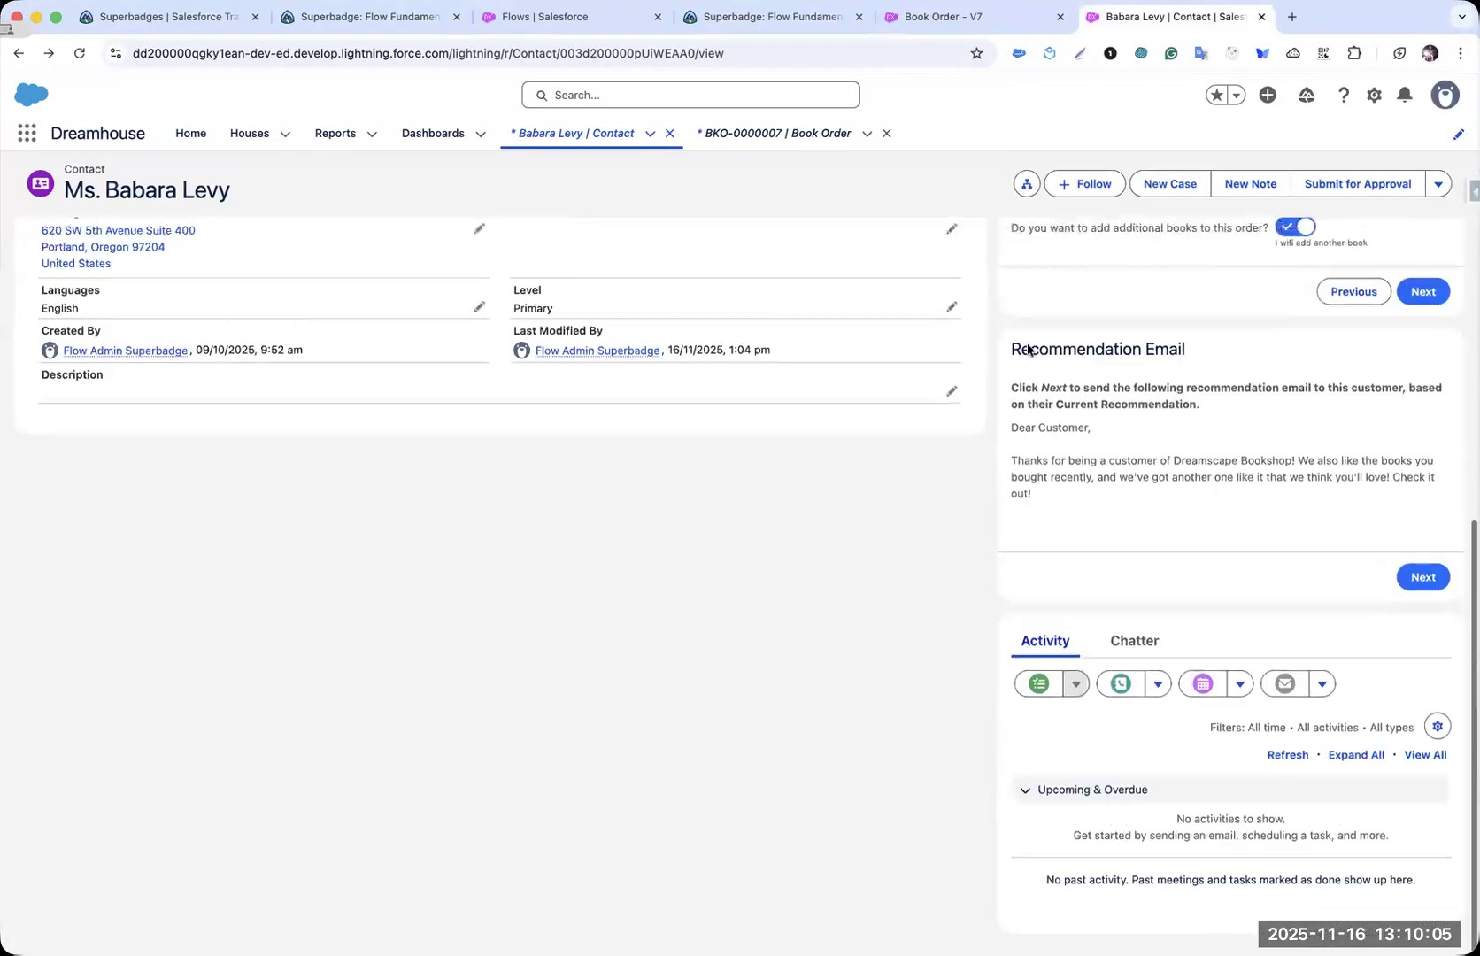
{"action": "scroll", "coordinate": [1018, 386], "scroll_direction": "up", "scroll_amount": 2}
{"action": "left_click", "coordinate": [1017, 387]}
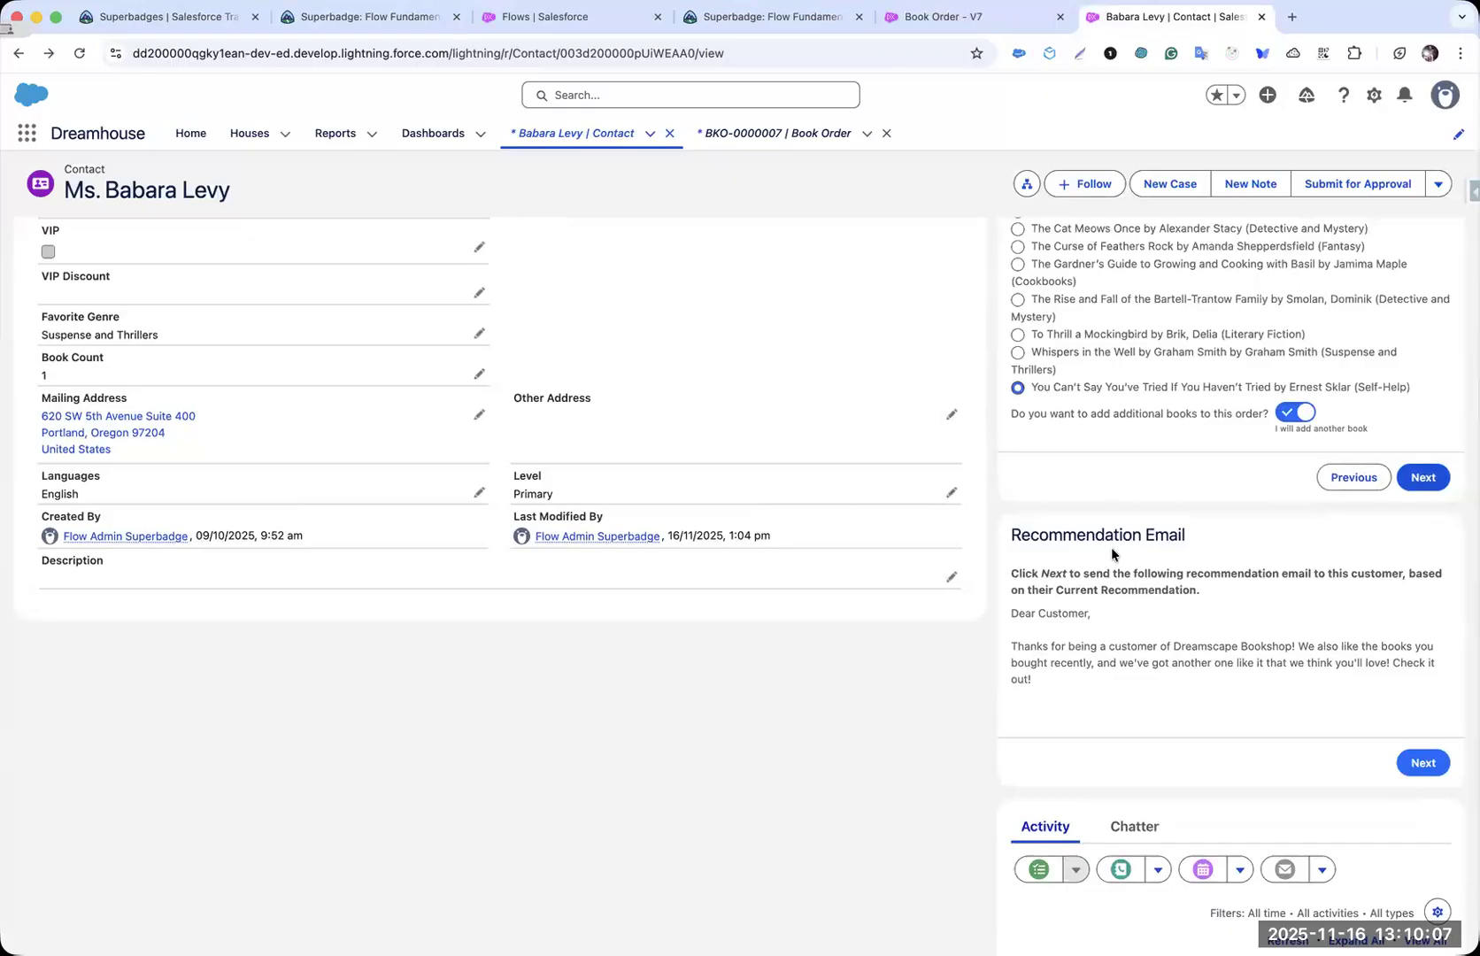
{"action": "left_click", "coordinate": [1423, 477]}
- Add Whispers in the Well and The Rise and Fall of the Bartell-Trantow Family to the order
{"action": "scroll", "coordinate": [1020, 546], "scroll_direction": "down", "scroll_amount": 5}
{"action": "left_click", "coordinate": [1420, 668]}
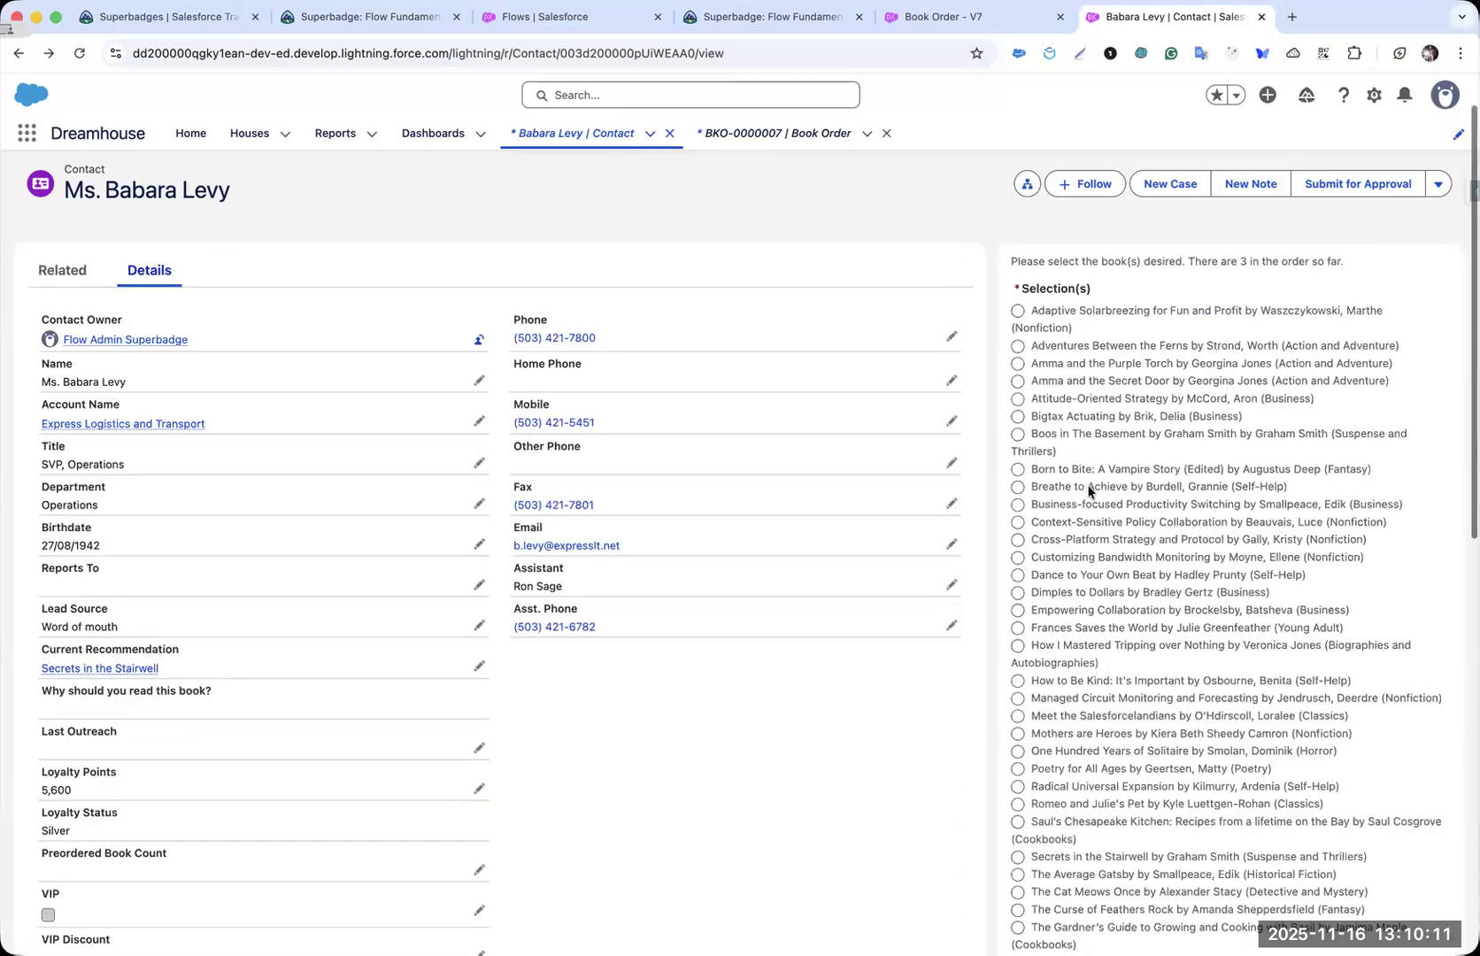
{"action": "scroll", "coordinate": [1018, 496], "scroll_direction": "down", "scroll_amount": 5}
{"action": "left_click", "coordinate": [1018, 509]}
{"action": "left_click", "coordinate": [1422, 688]}
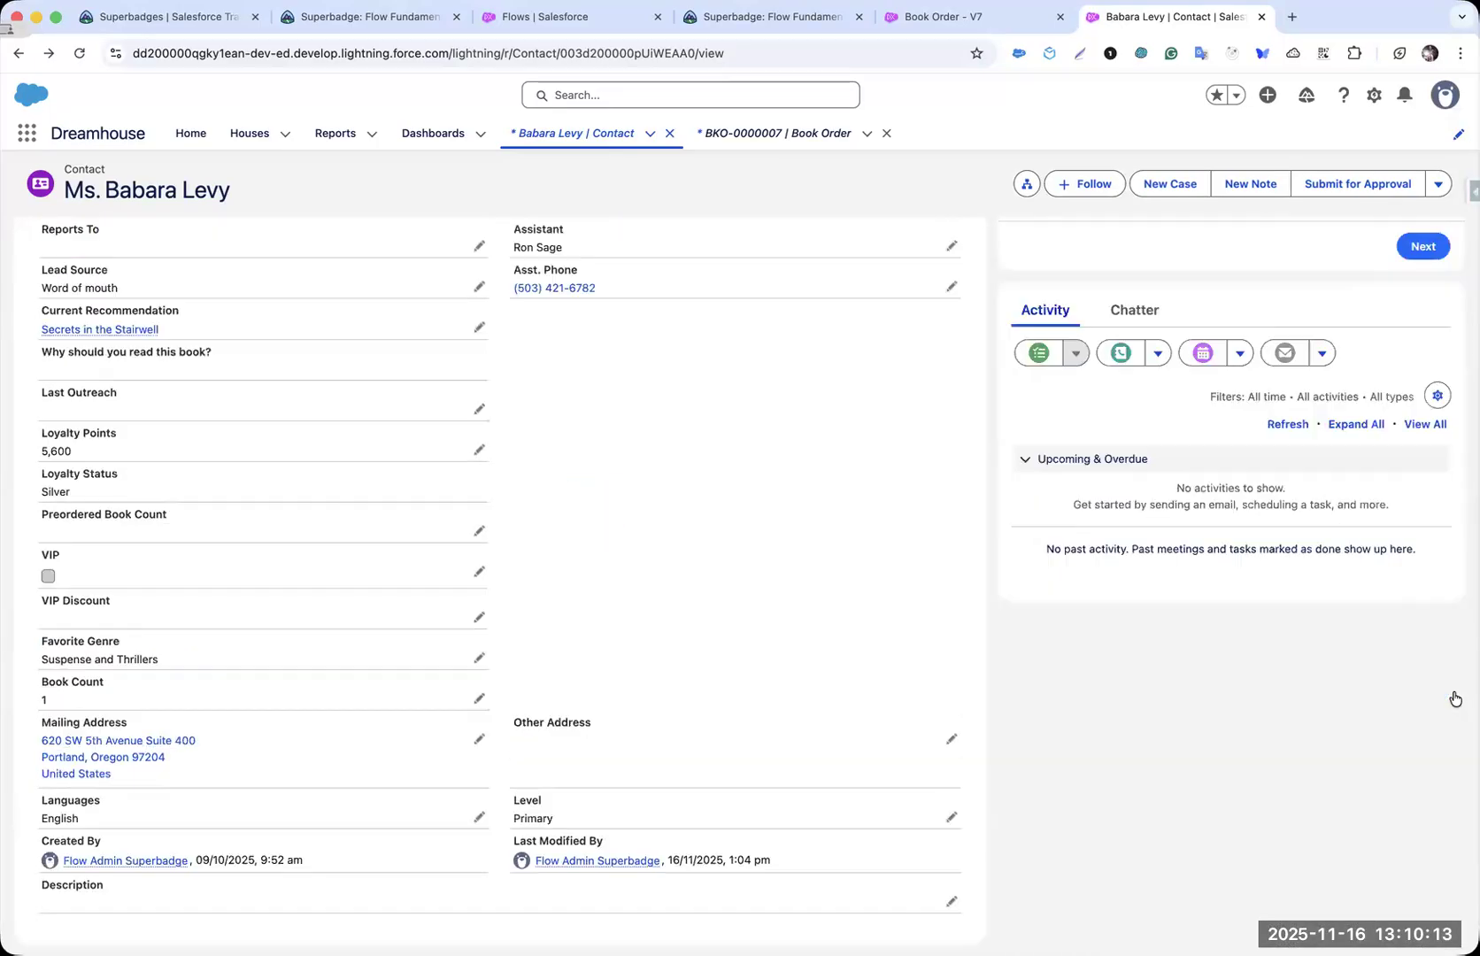
- Choose Romeo and Julie's Pet as the last book, decline additional books and finish the order flow
{"action": "scroll", "coordinate": [1018, 489], "scroll_direction": "down", "scroll_amount": 4}
{"action": "left_click", "coordinate": [1018, 480]}
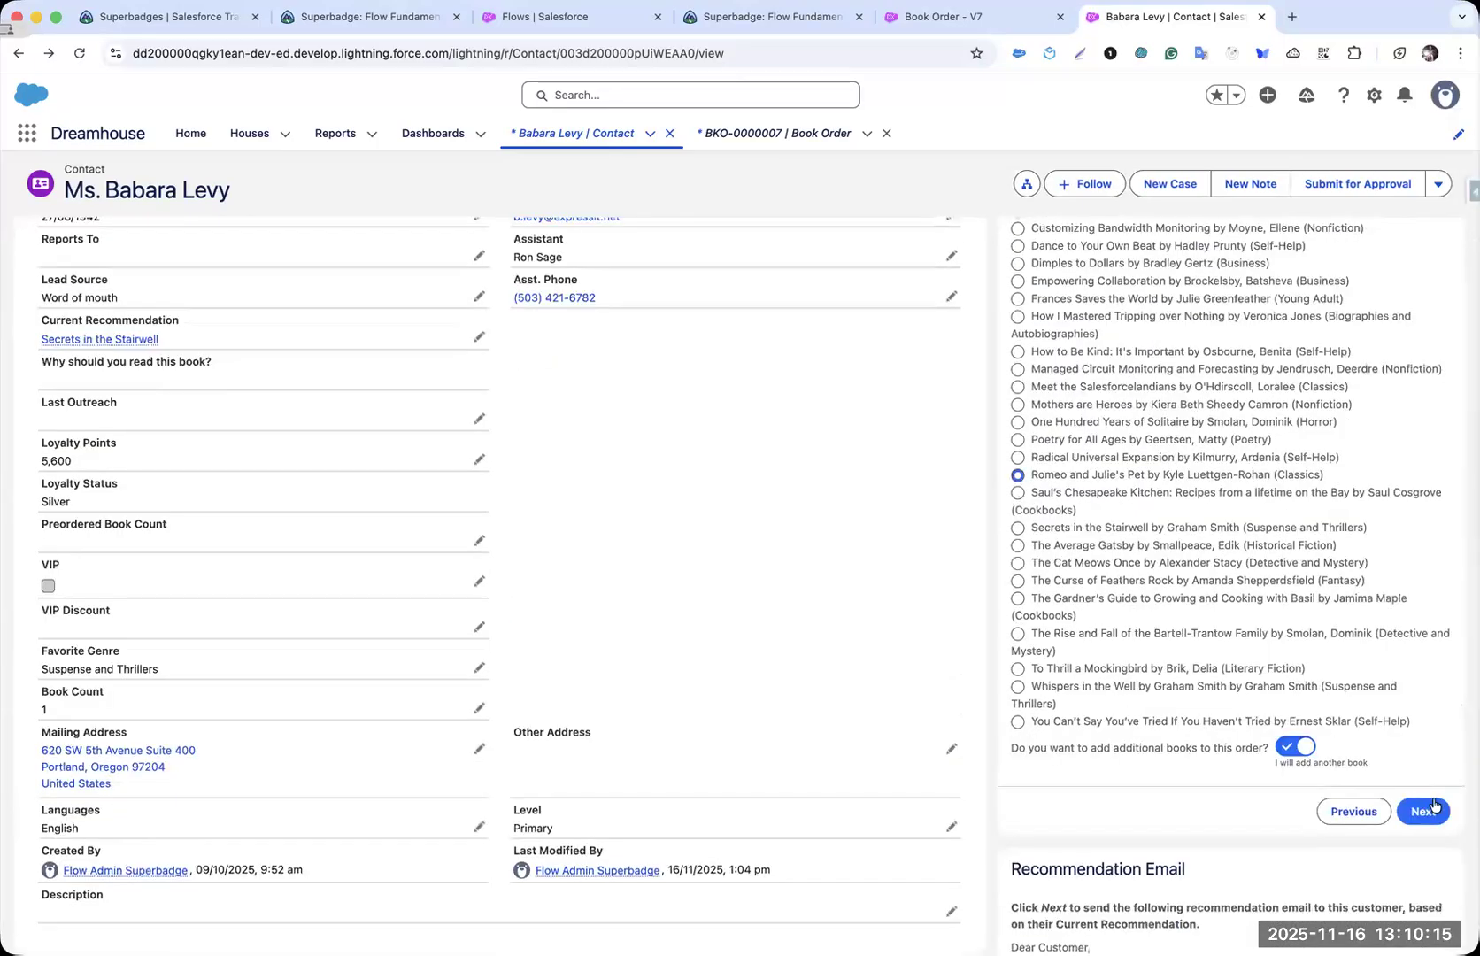
{"action": "left_click", "coordinate": [1294, 748]}
{"action": "left_click", "coordinate": [1422, 811]}
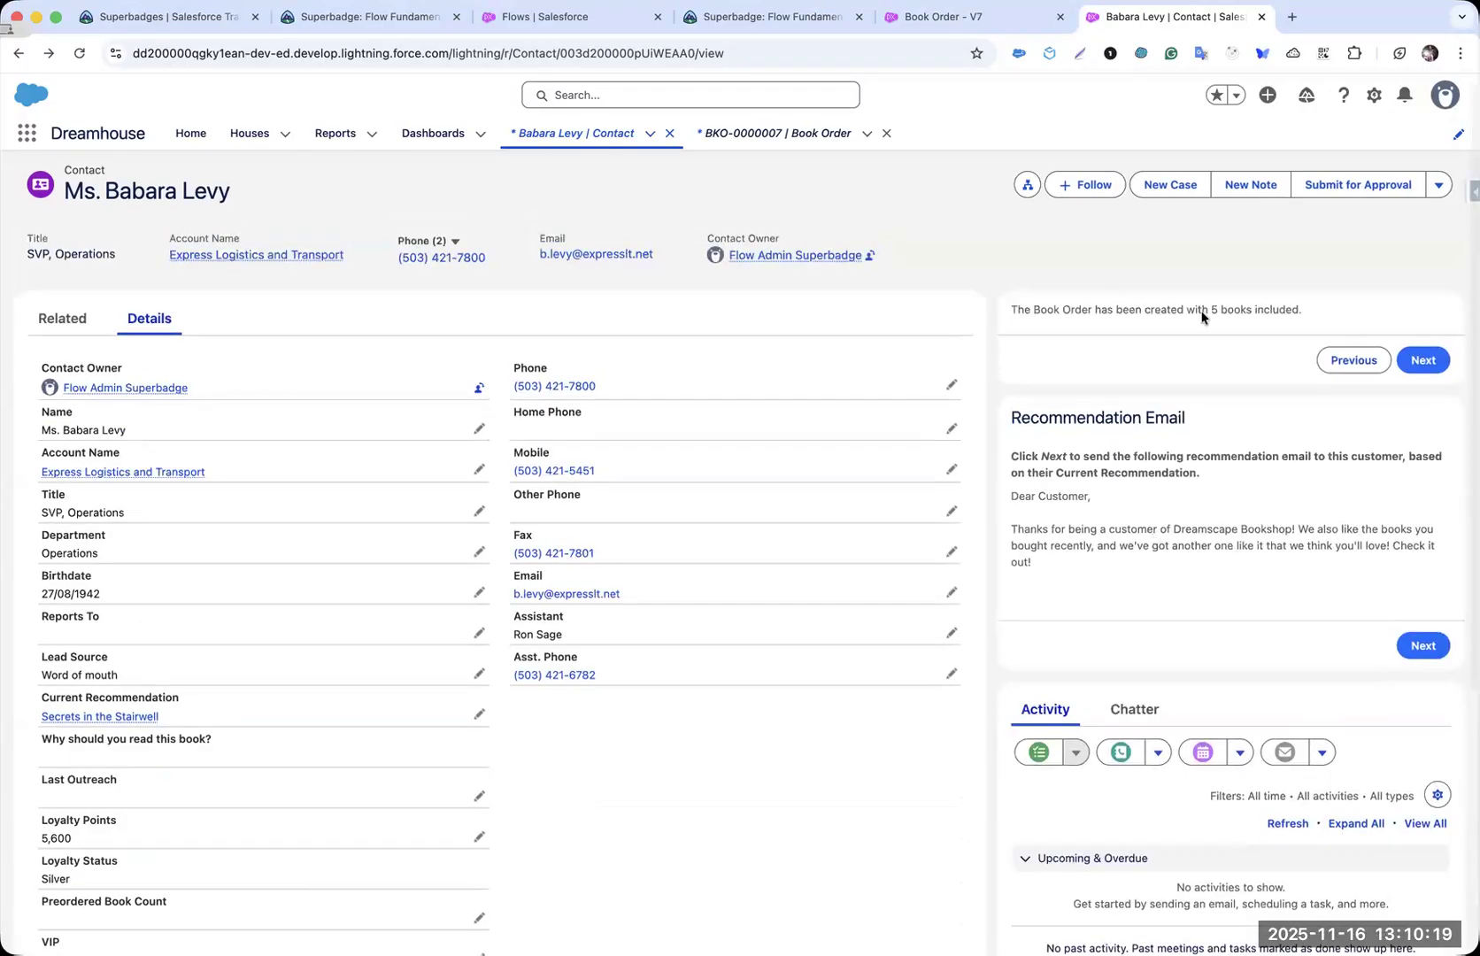
{"action": "left_click", "coordinate": [1421, 360]}
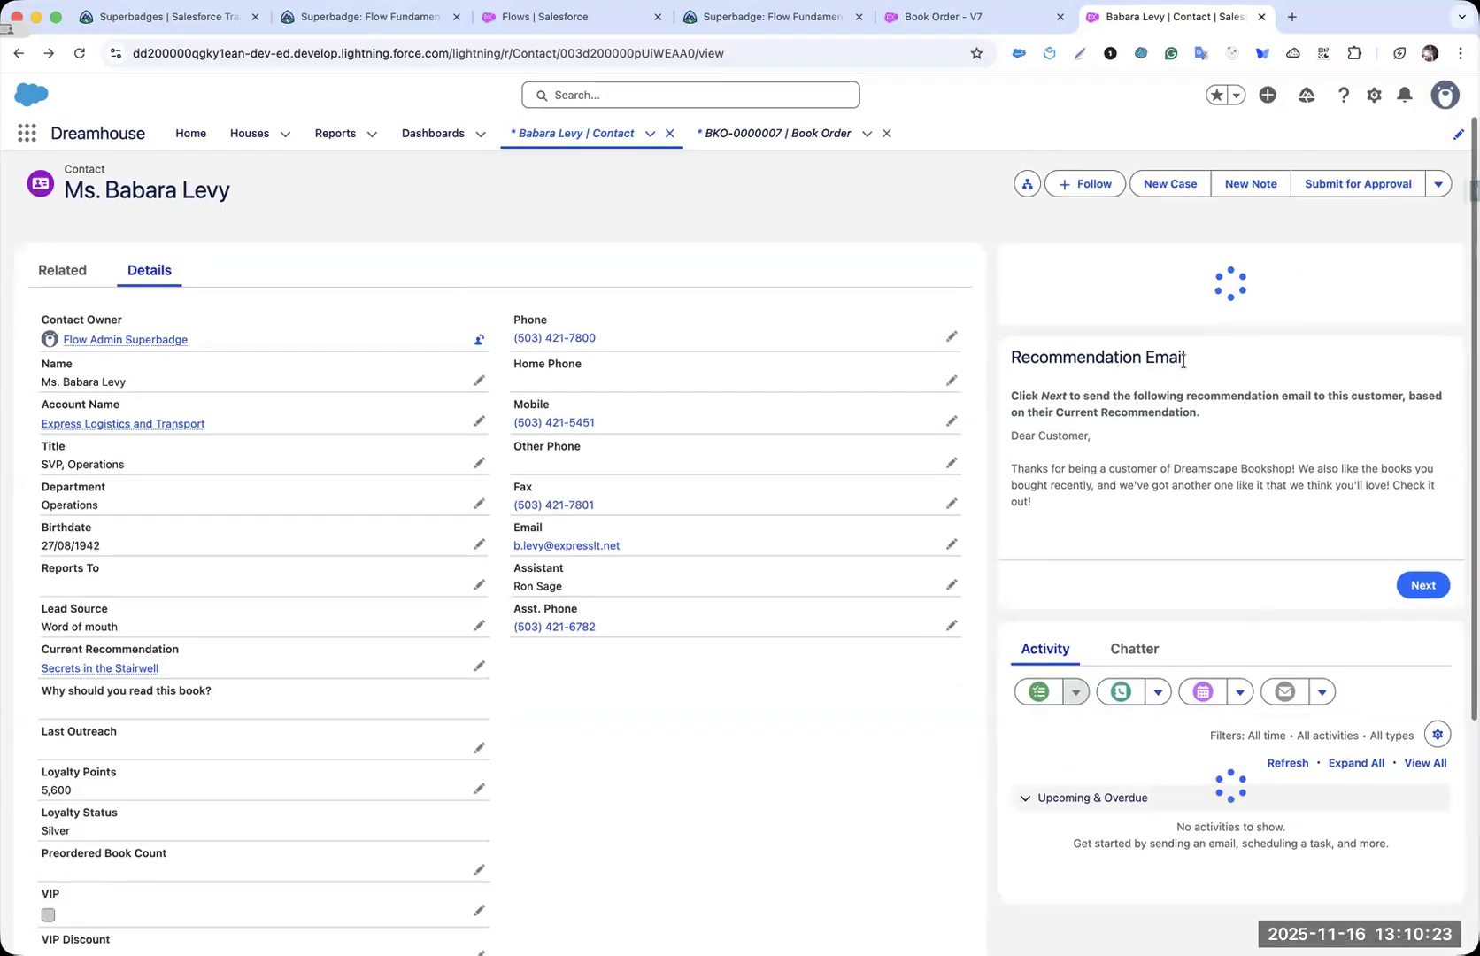
- Open the contact's newest book order, check its activity for the giveaway task, reload the record and return to the flow
{"action": "left_click", "coordinate": [81, 271]}
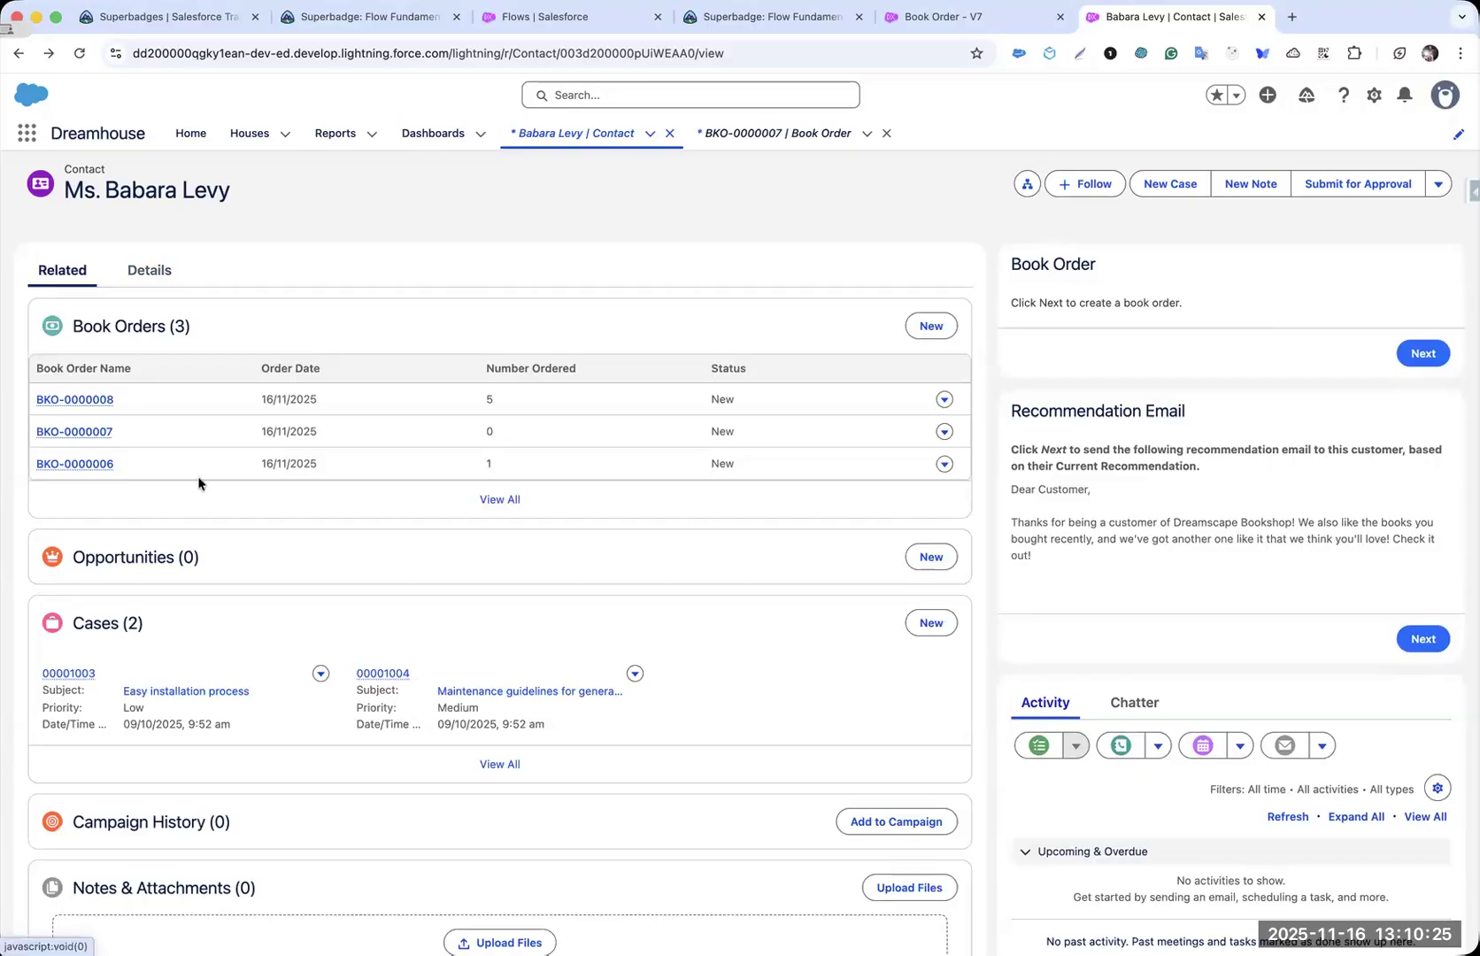
{"action": "left_click", "coordinate": [107, 399]}
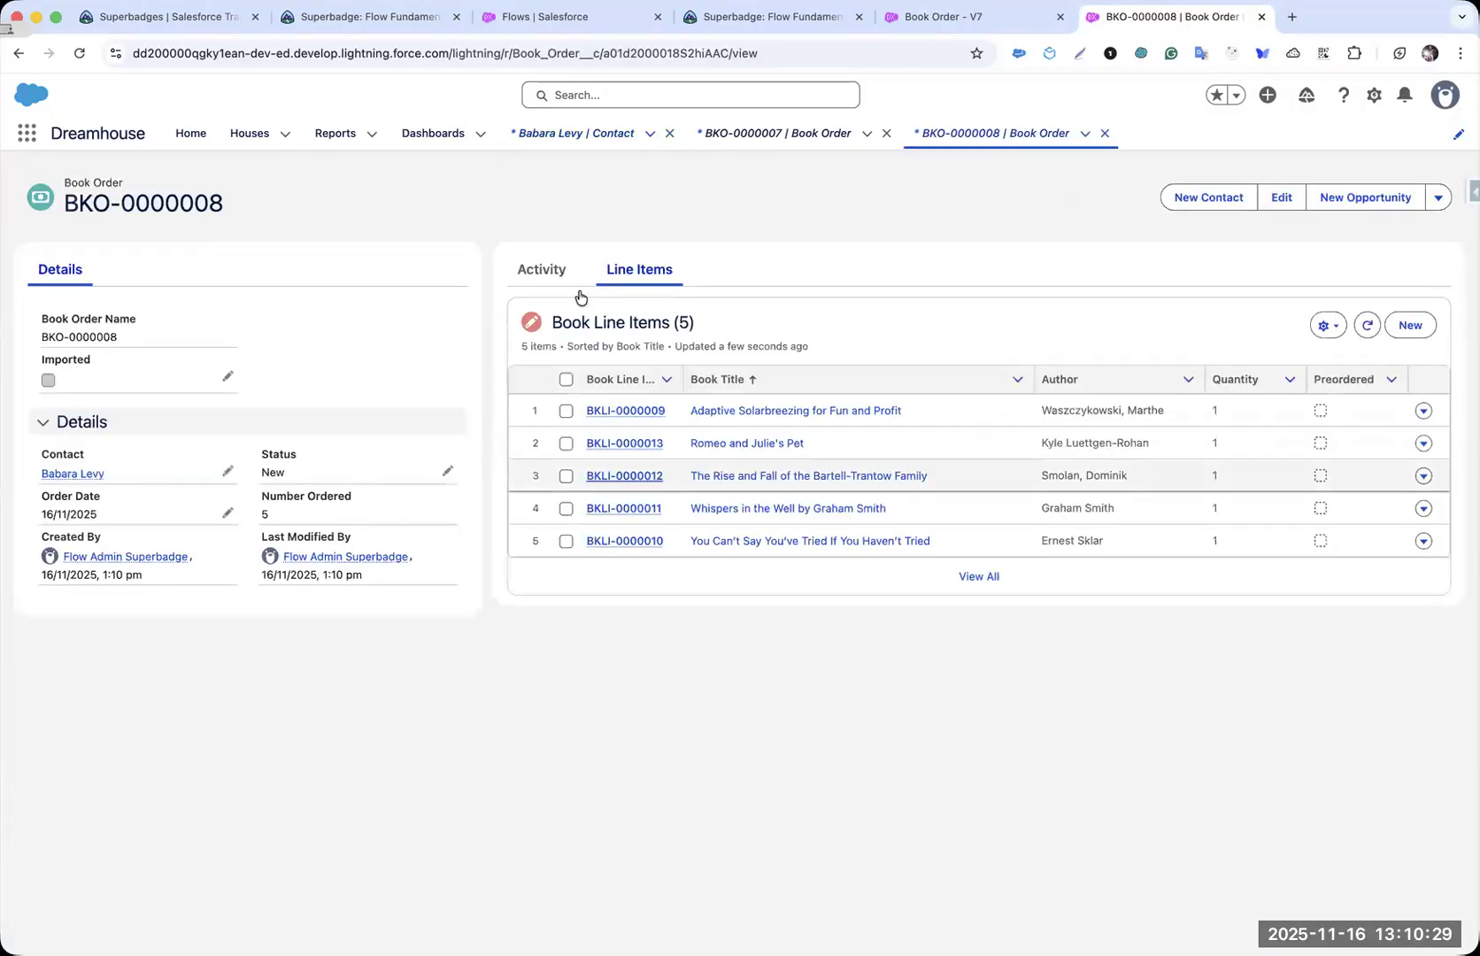
{"action": "left_click", "coordinate": [558, 273]}
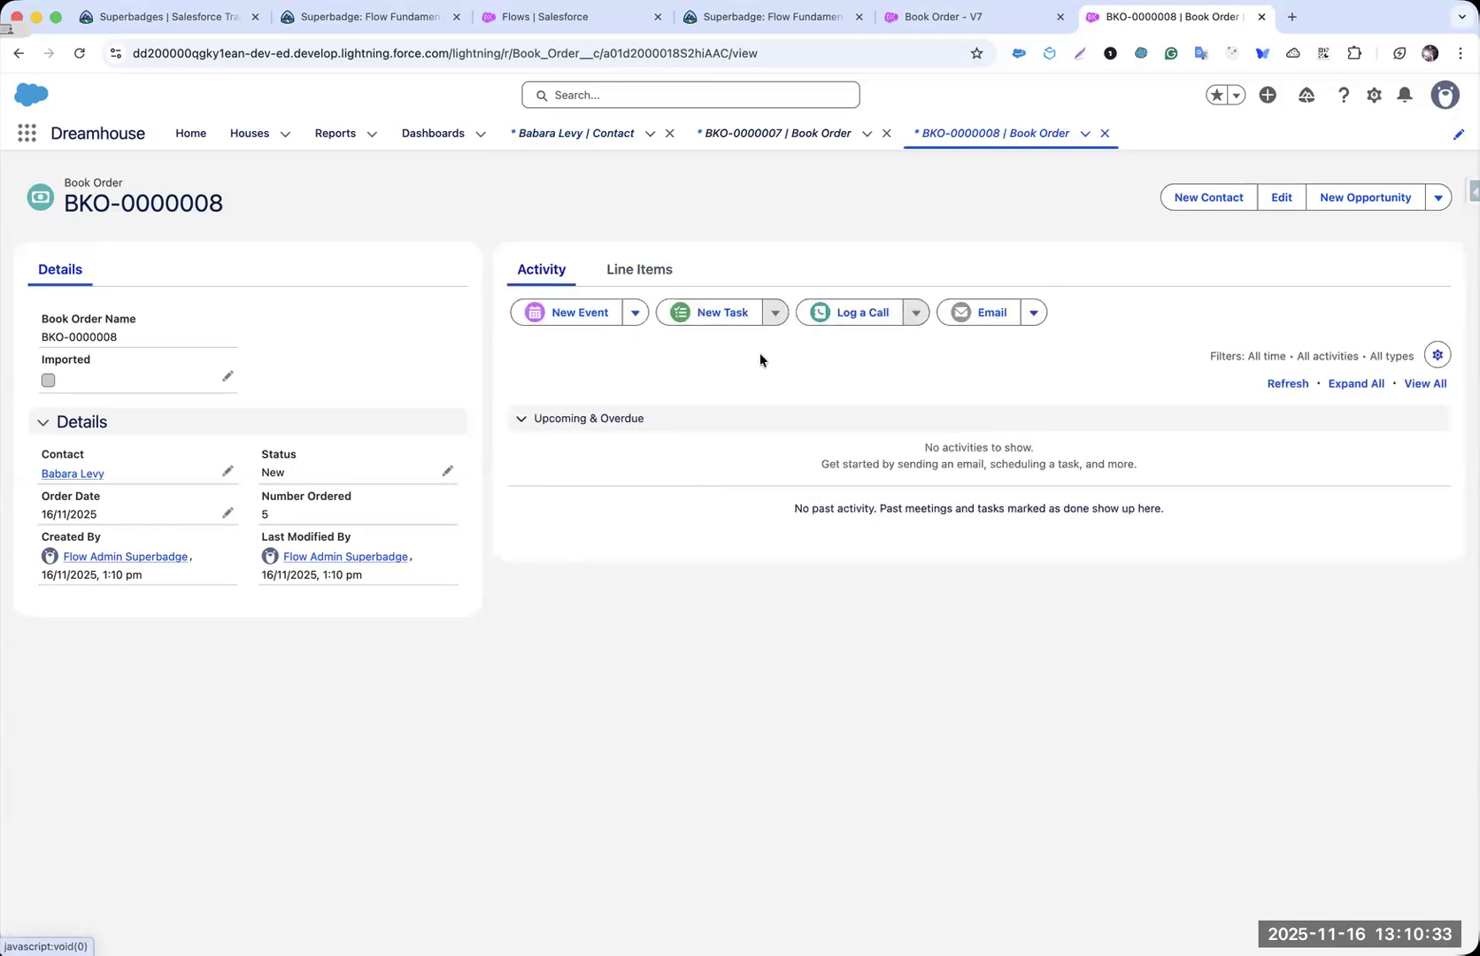
{"action": "key", "text": "super+r"}
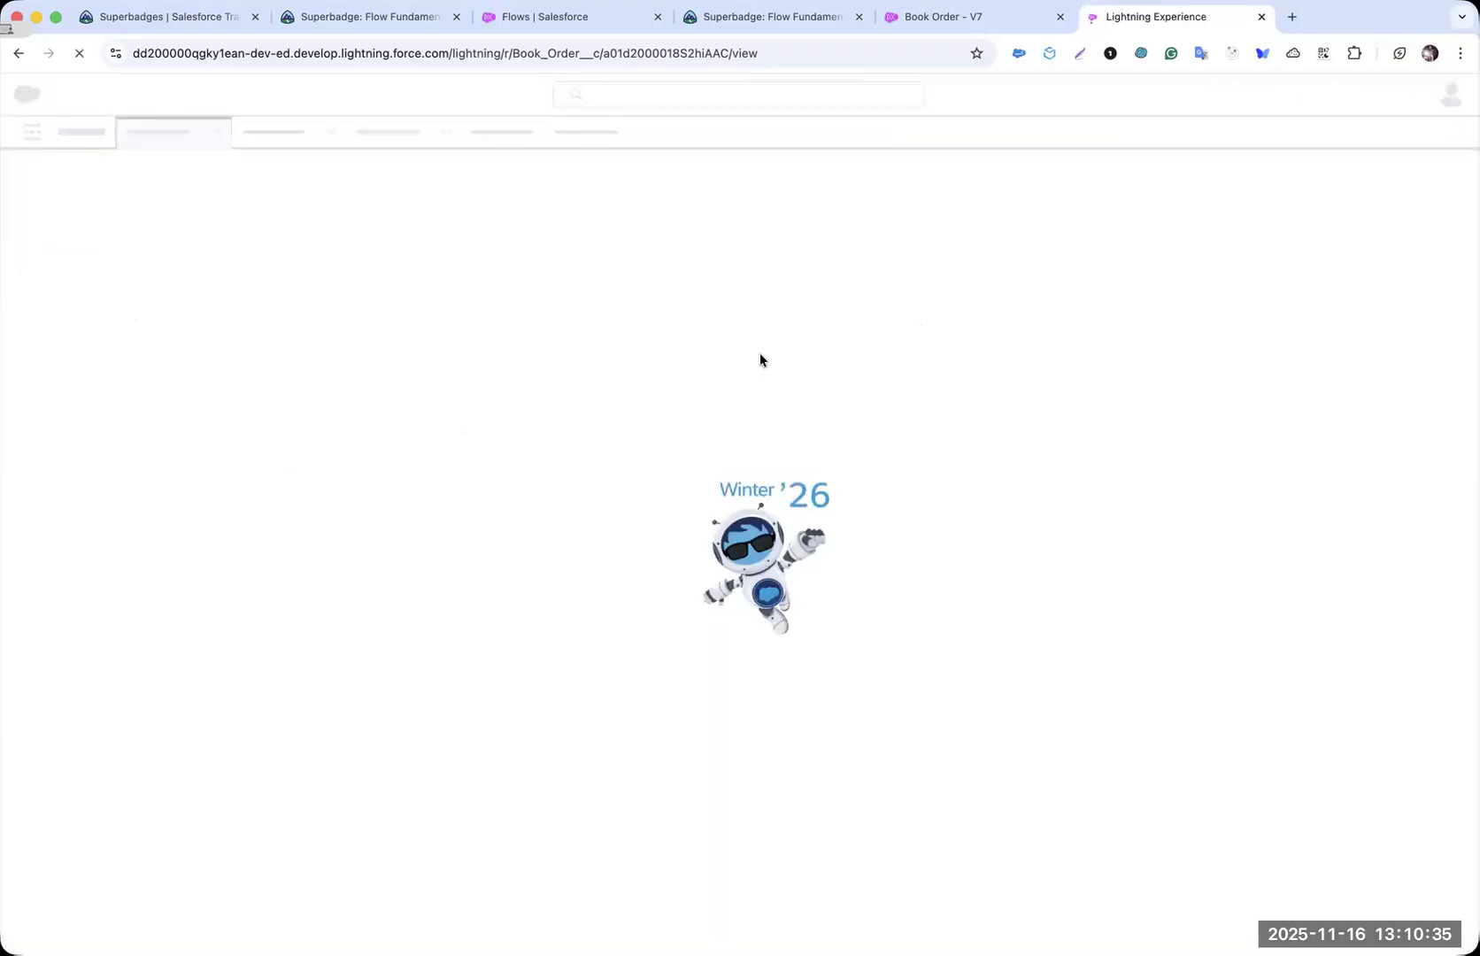
{"action": "key", "text": "ctrl+shift+Tab"}
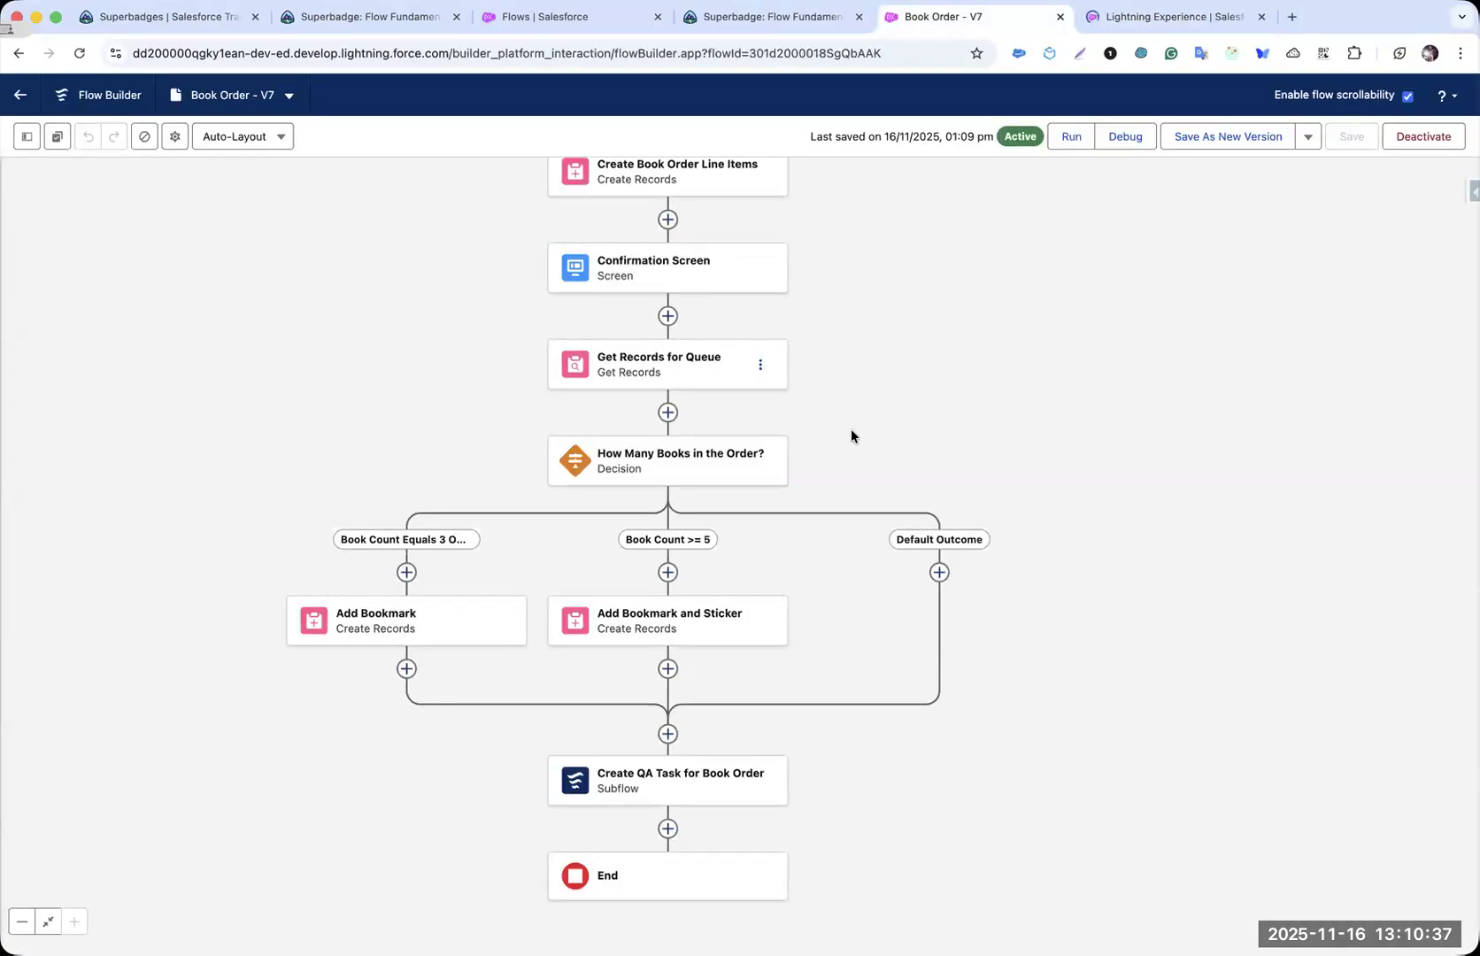
- Refresh the newest order's activity, then review the flow's Add Bookmark and Sticker element and the decision's two book-count outcomes
{"action": "key", "text": "ctrl+Tab"}
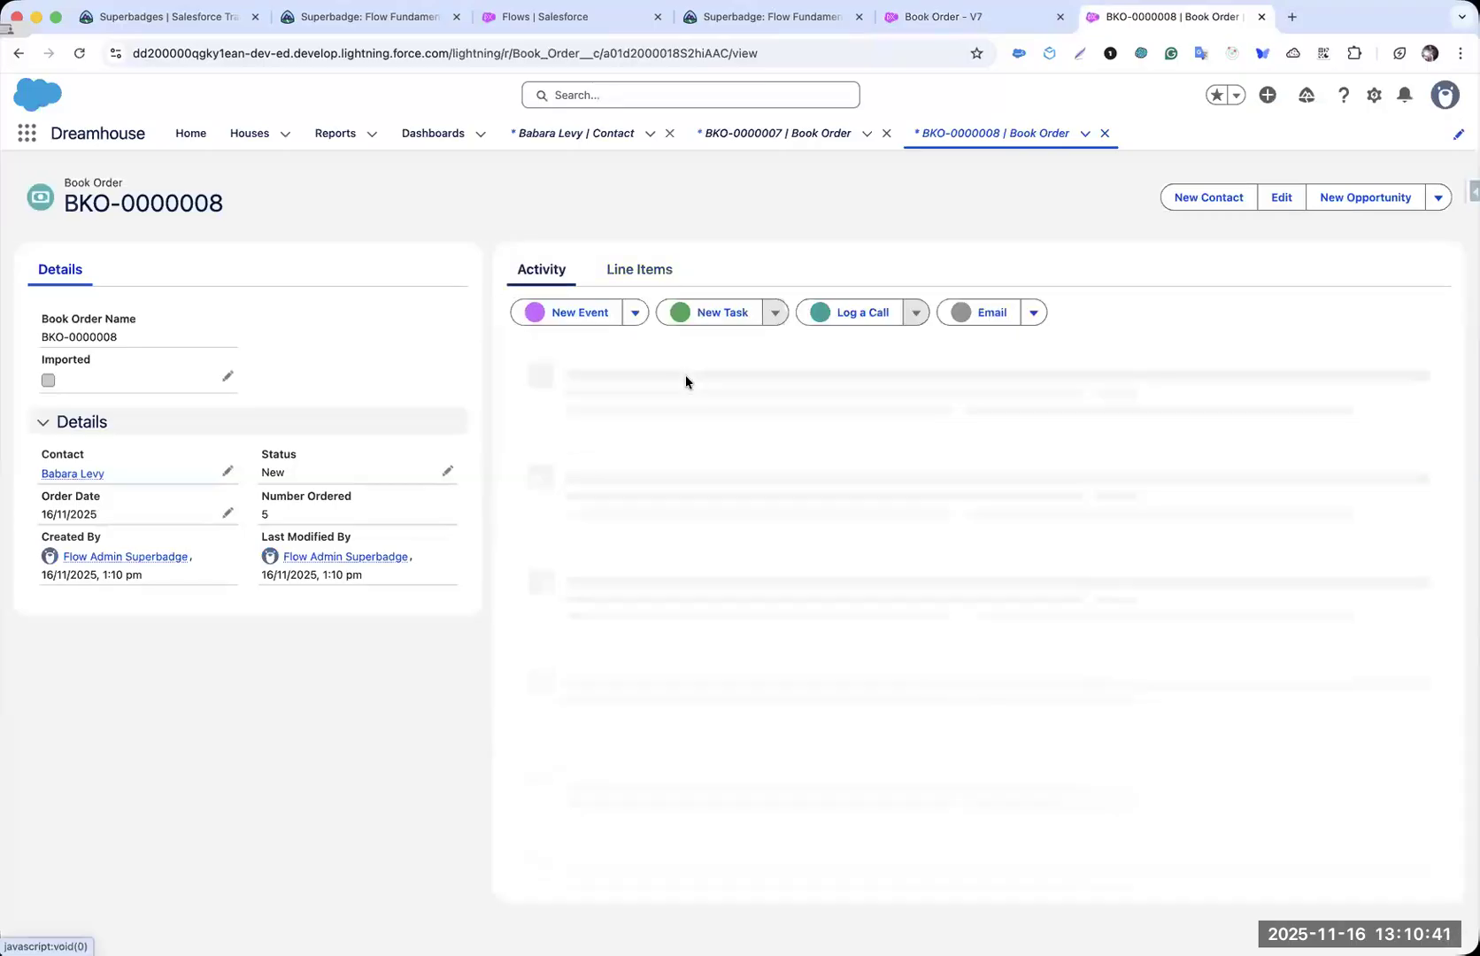
{"action": "left_click", "coordinate": [1285, 386]}
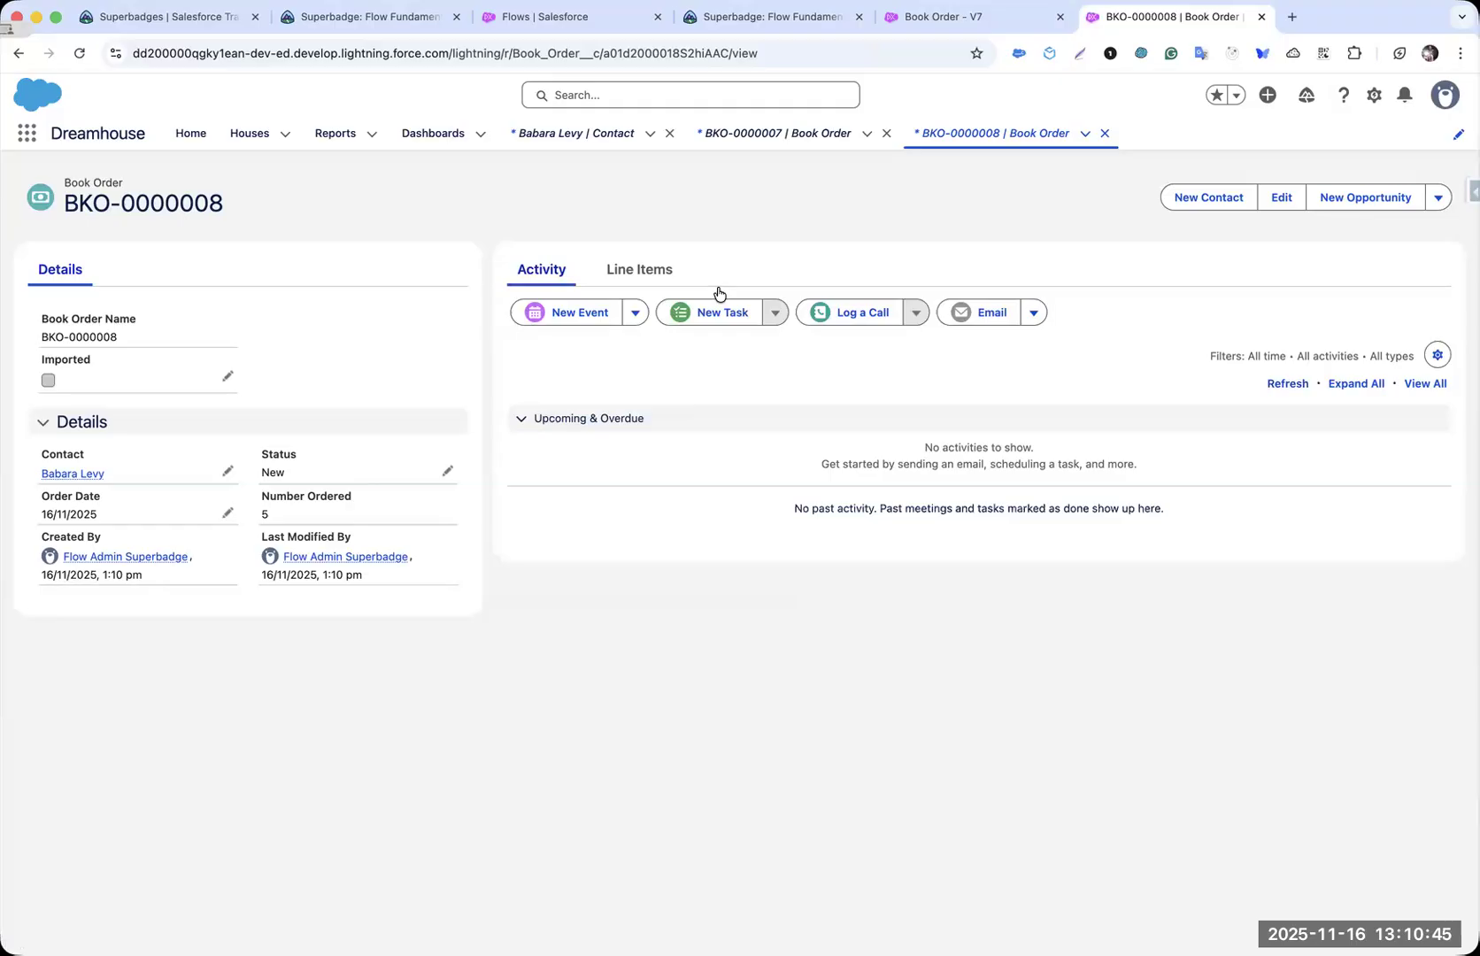
{"action": "key", "text": "ctrl+shift+Tab"}
{"action": "left_click", "coordinate": [624, 601]}
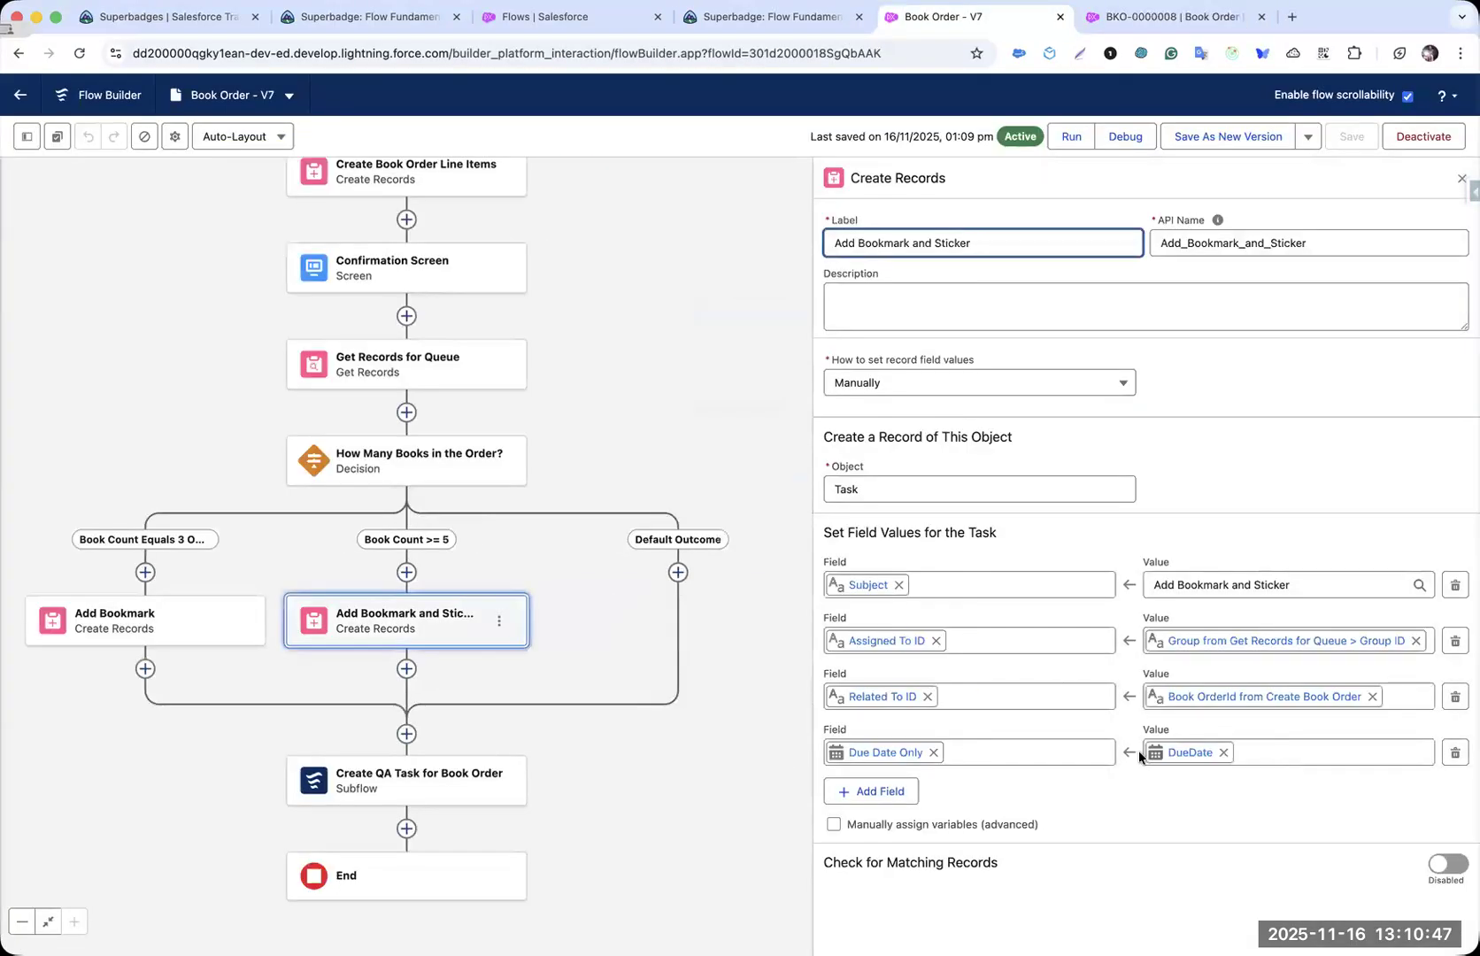
{"action": "left_click", "coordinate": [444, 478]}
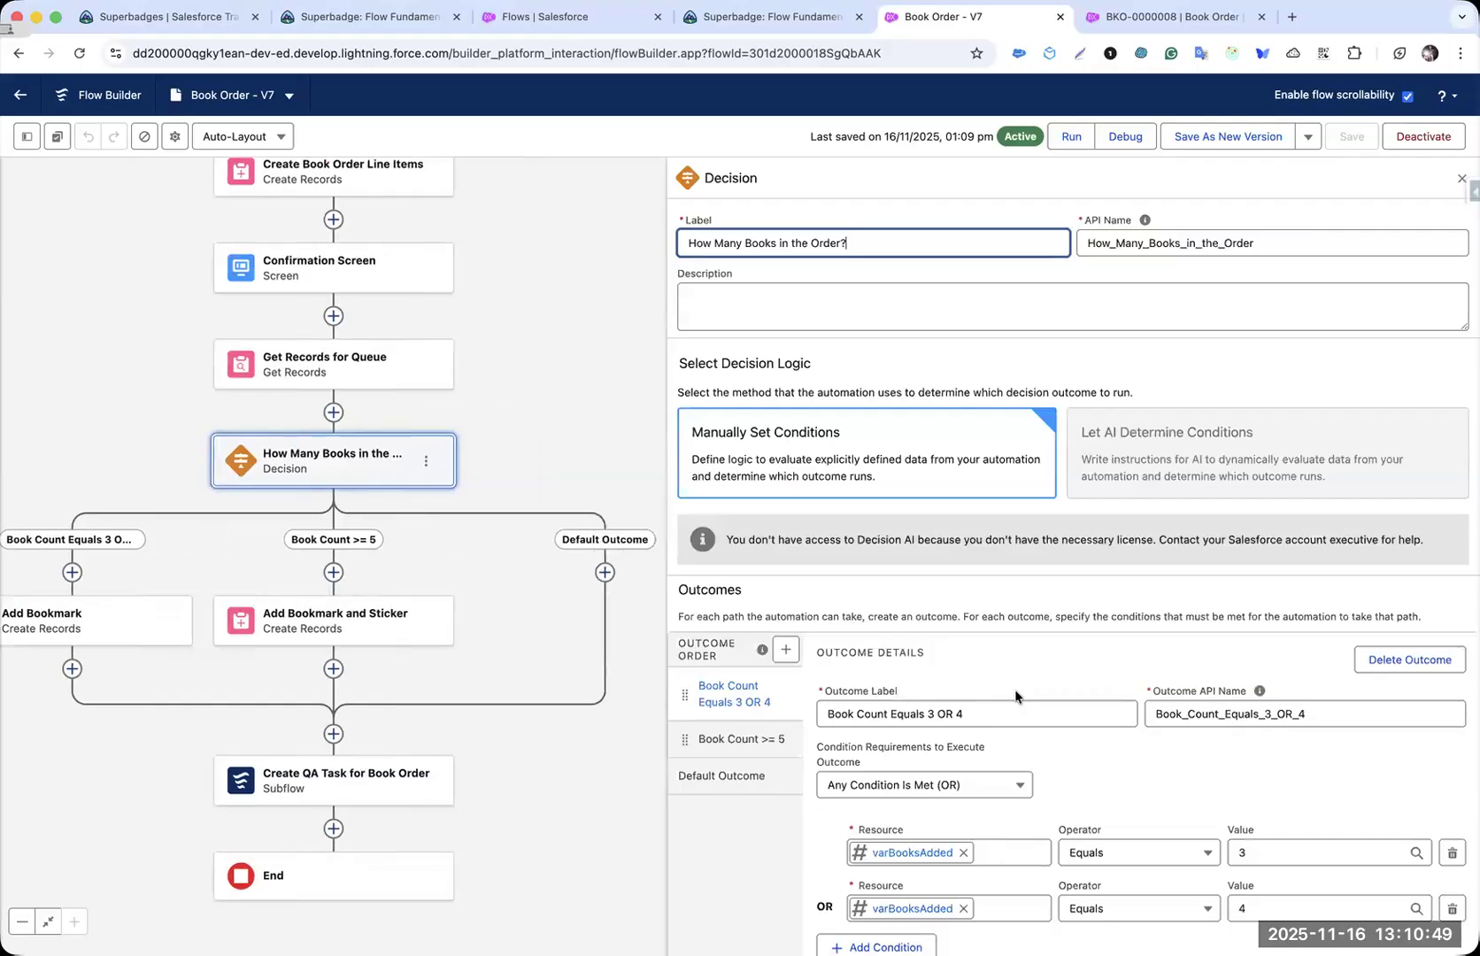
{"action": "scroll", "coordinate": [1015, 697], "scroll_direction": "down", "scroll_amount": 1}
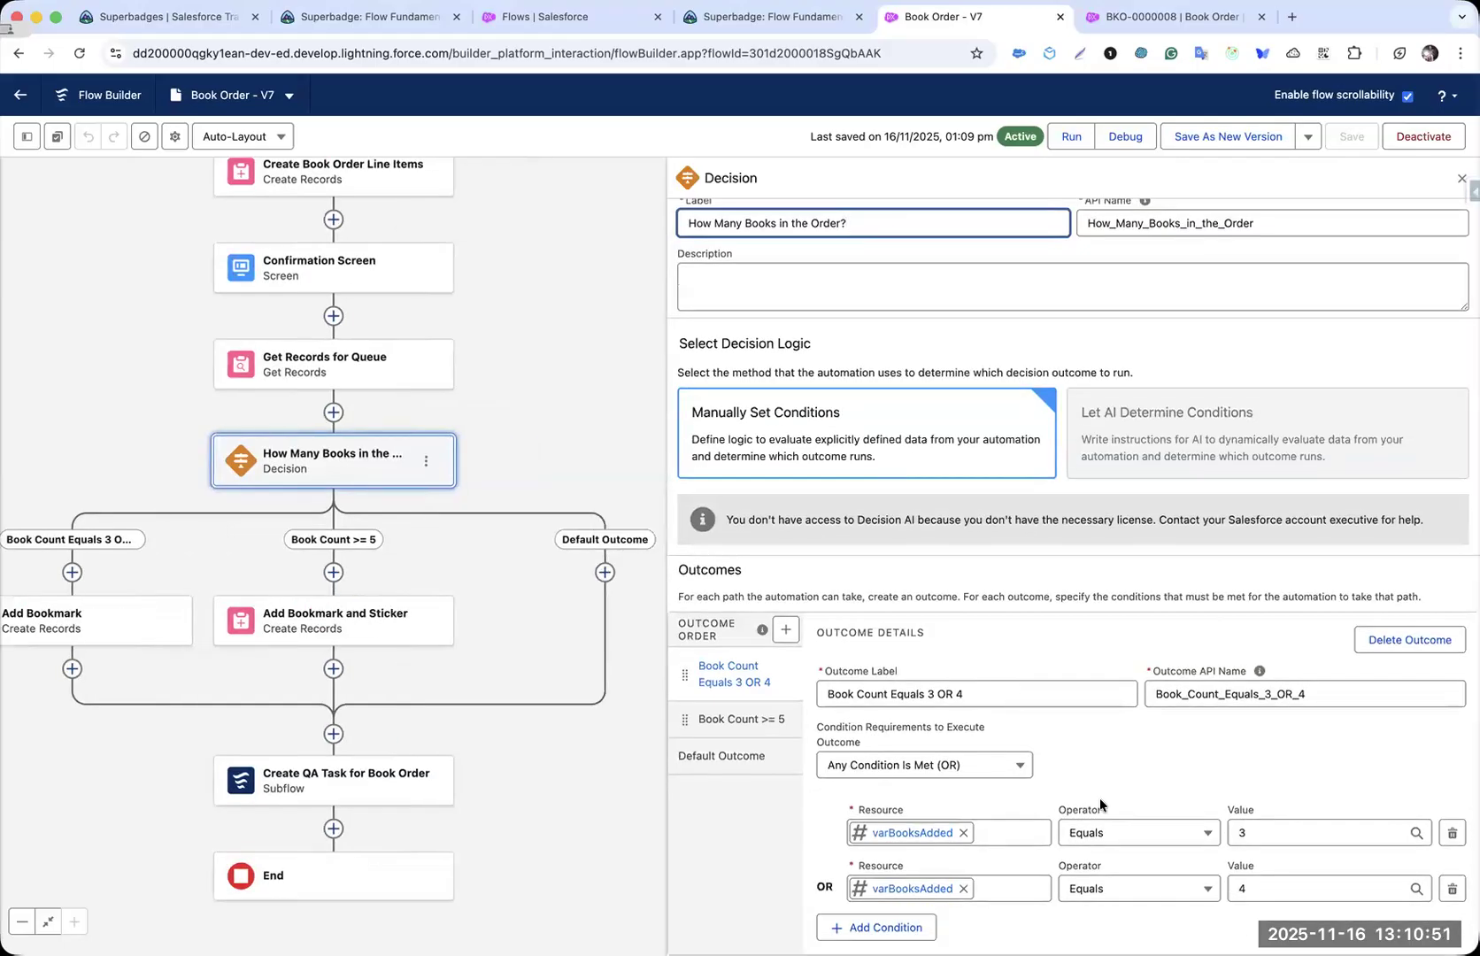
{"action": "left_click", "coordinate": [760, 718]}
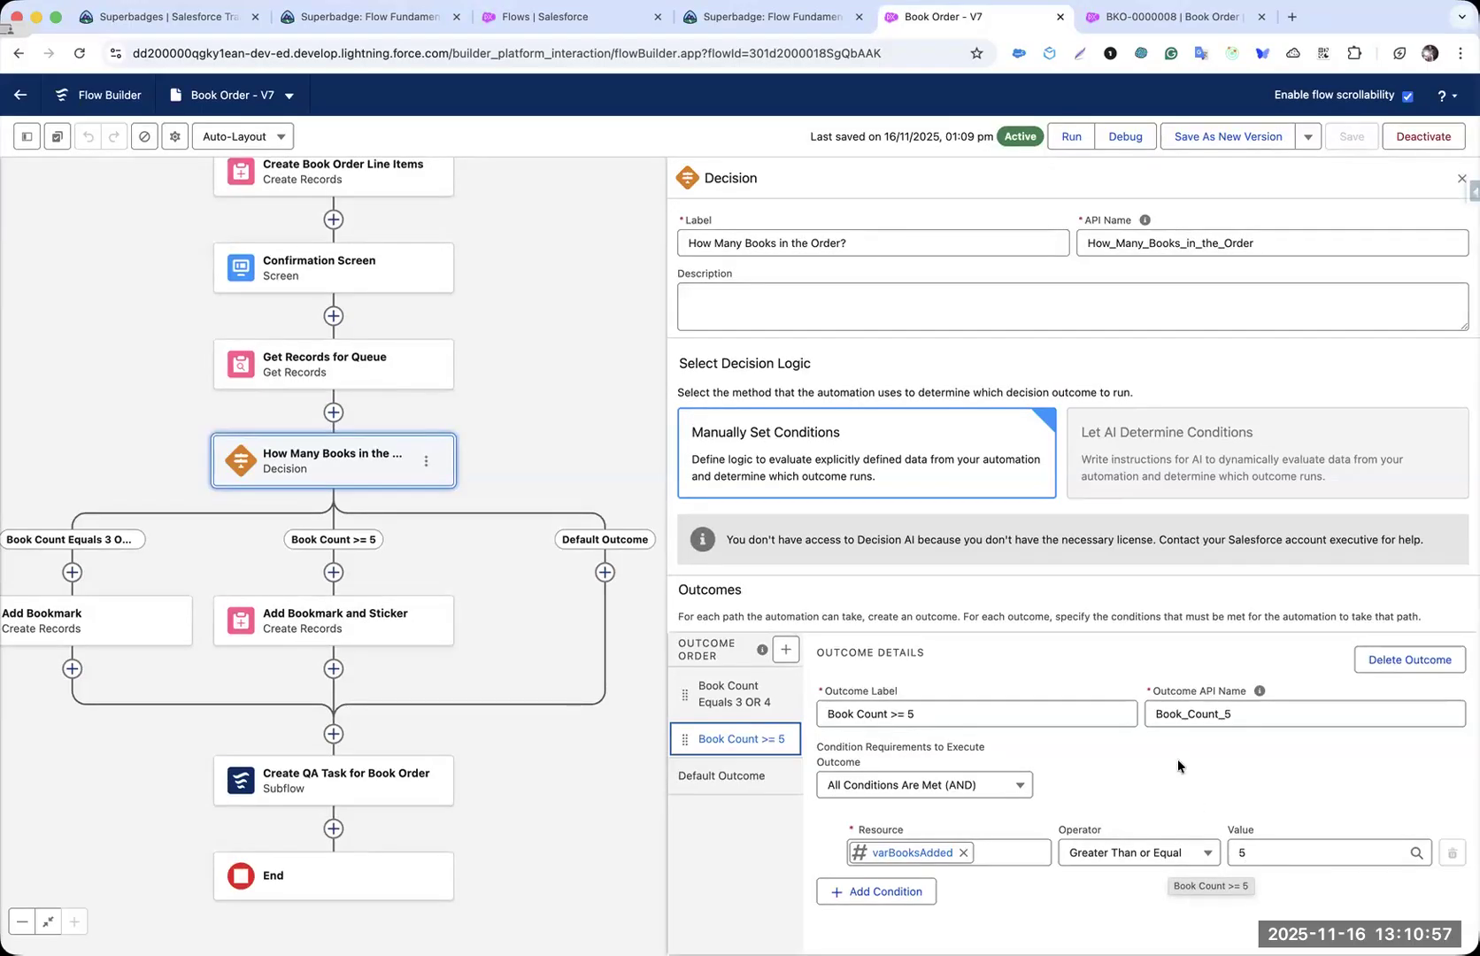
- Return to the Dreamhouse app and close the open book order and contact records
{"action": "left_click", "coordinate": [1114, 15]}
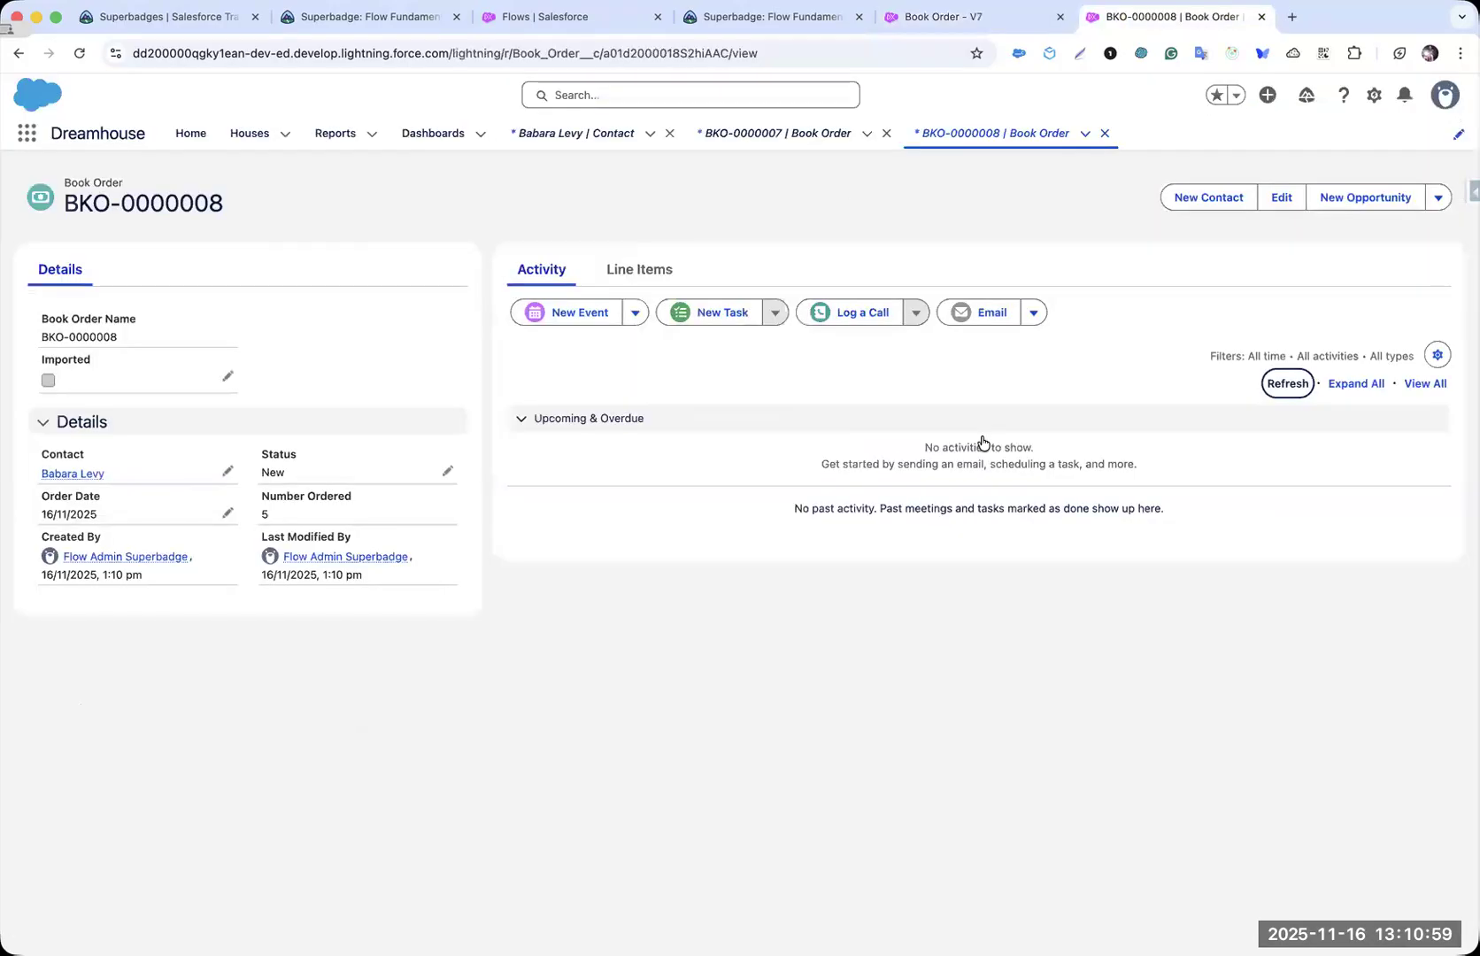
{"action": "left_click", "coordinate": [776, 134]}
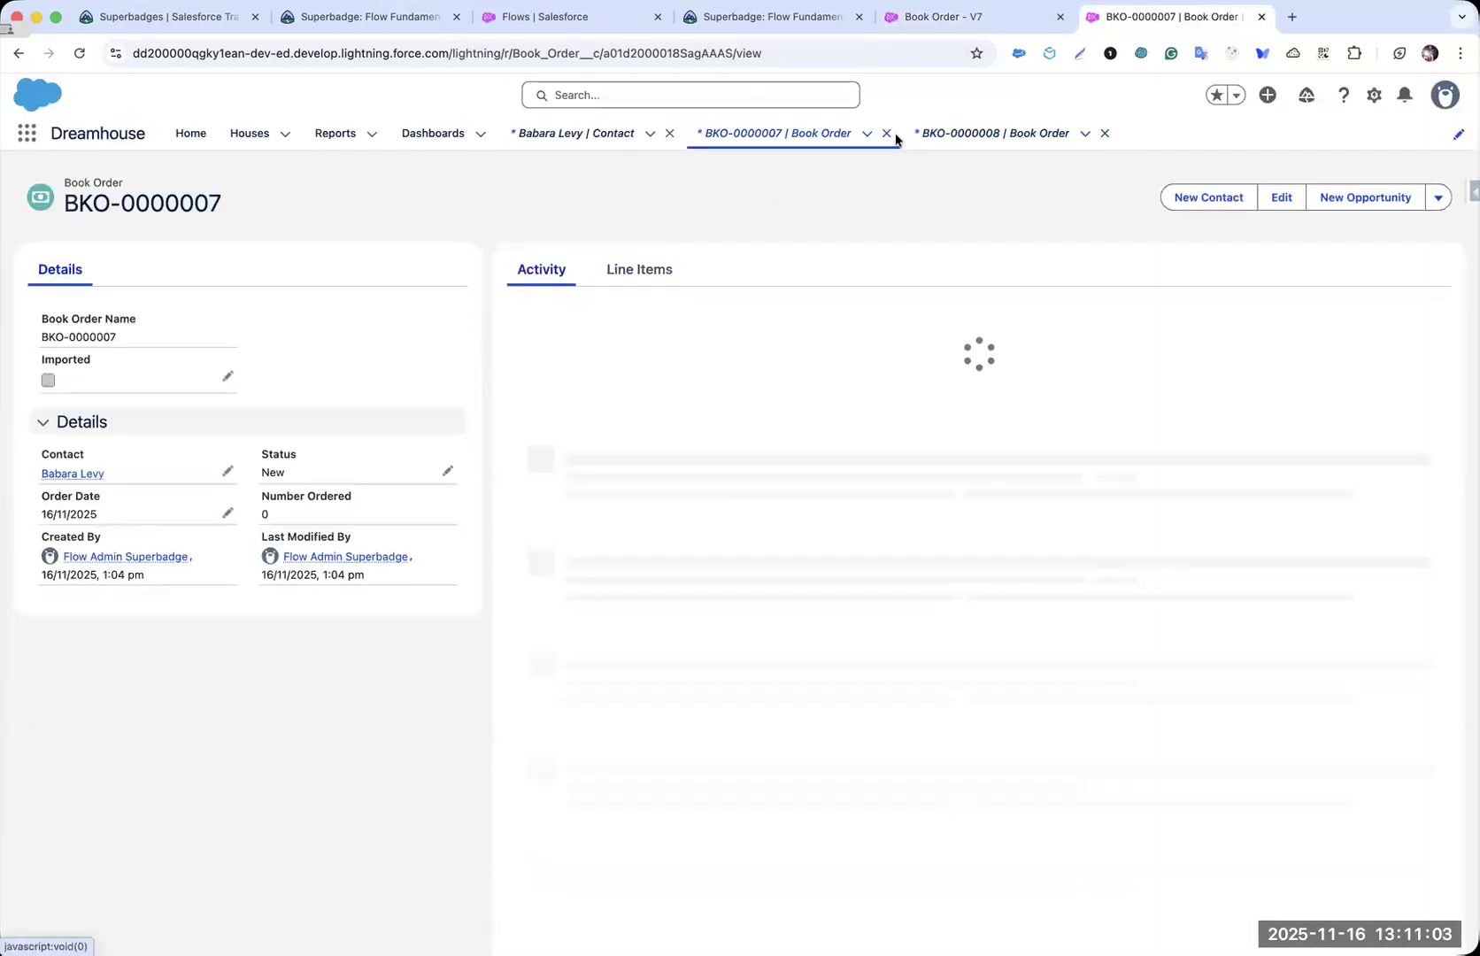
{"action": "left_click", "coordinate": [886, 134]}
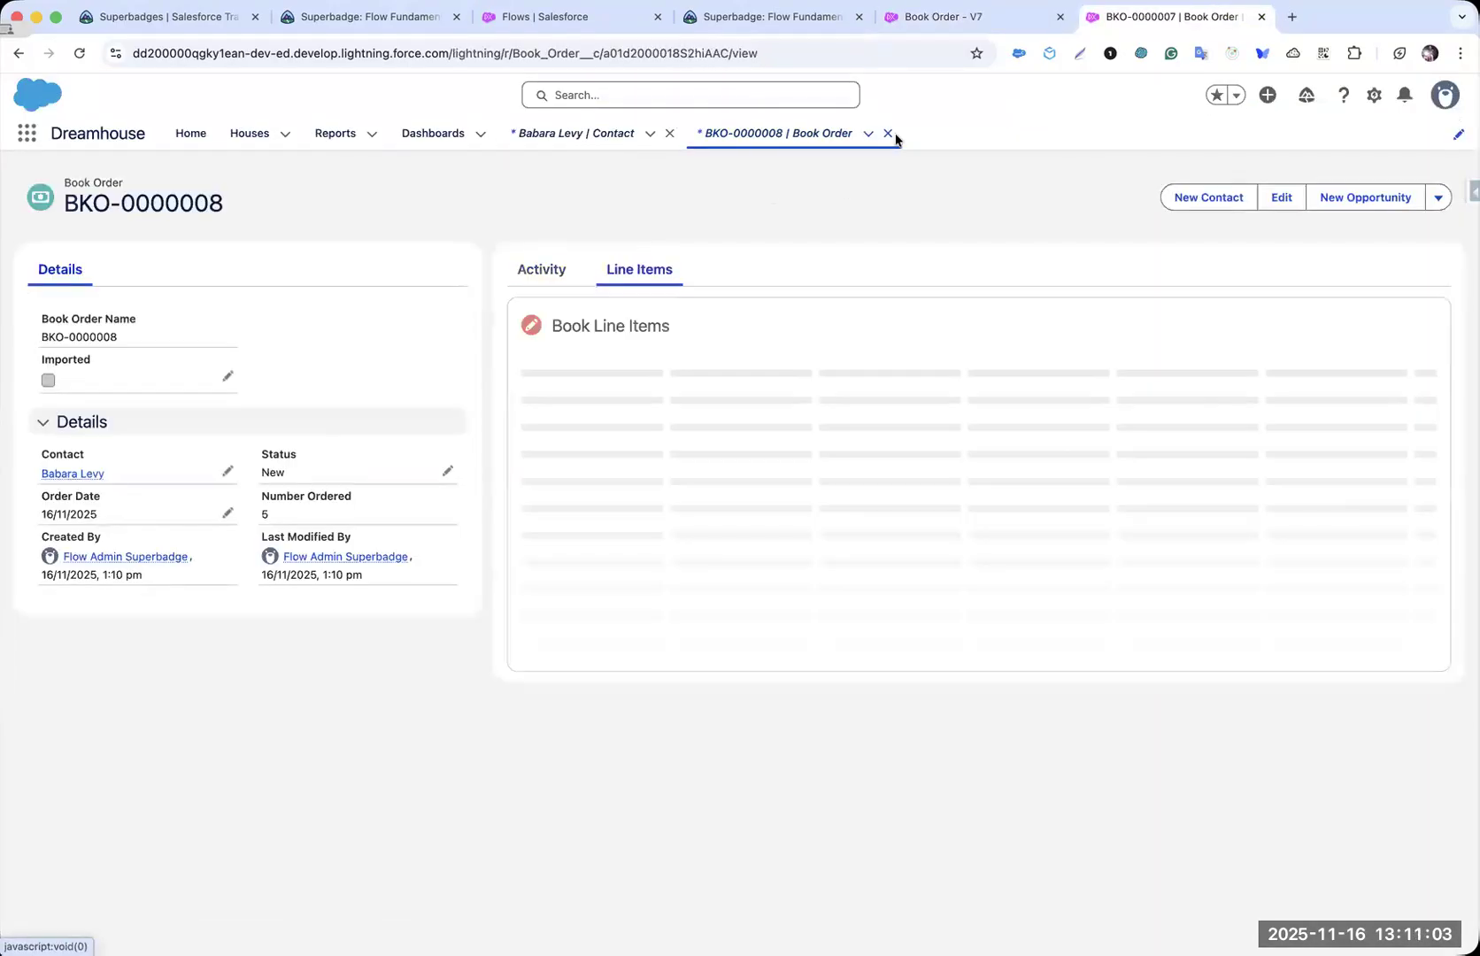
{"action": "left_click", "coordinate": [887, 133]}
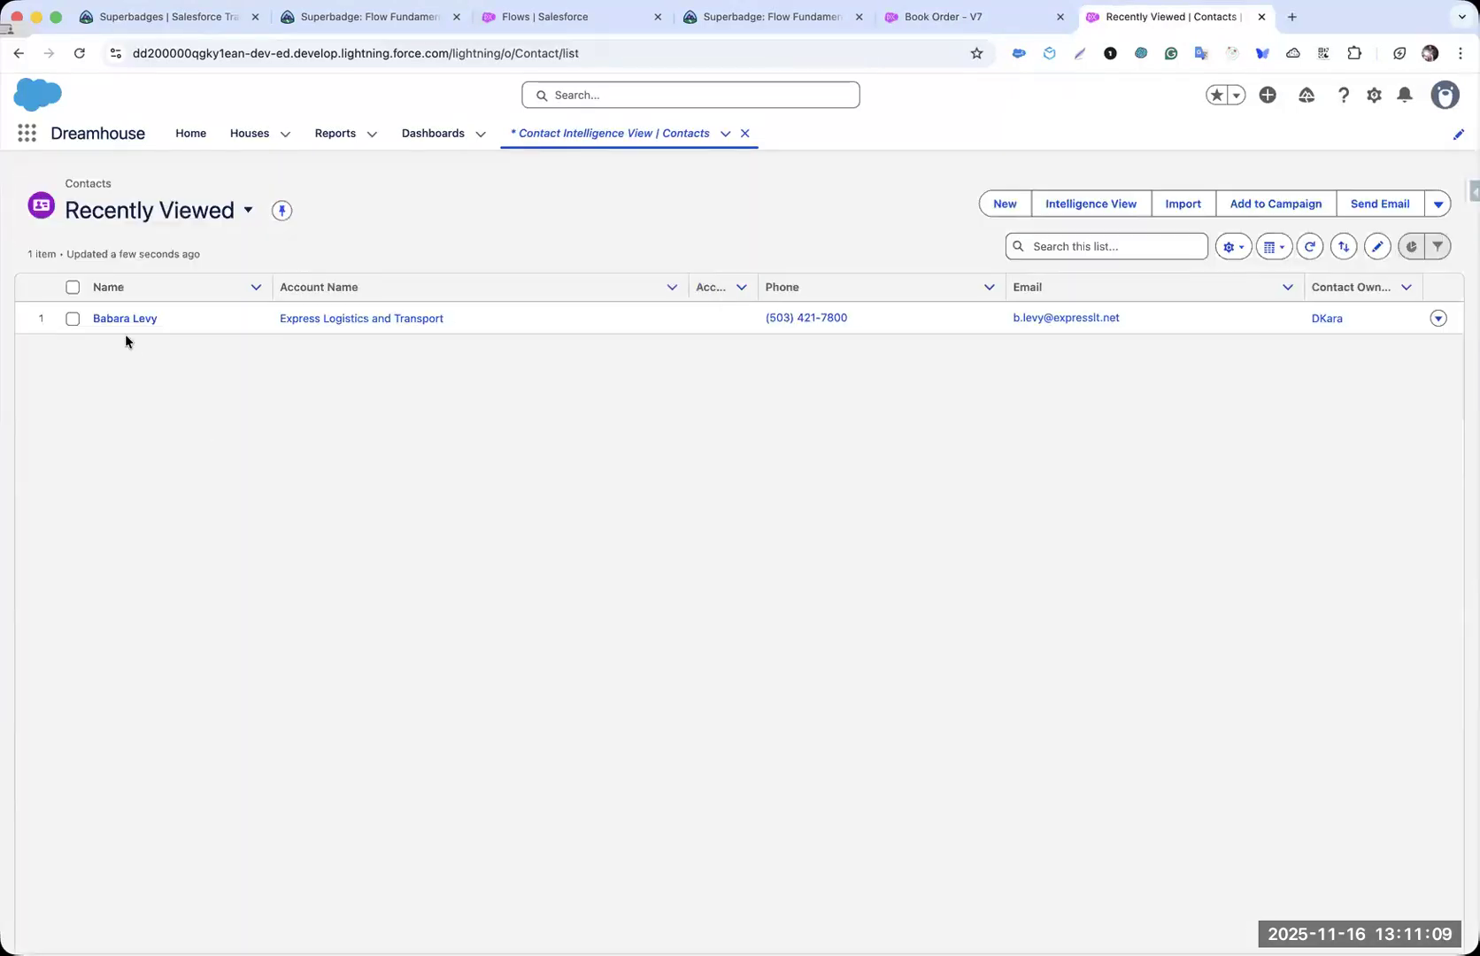
- Switch the contact list to All Contacts, pin that view and open the first contact's record
{"action": "left_click", "coordinate": [247, 210]}
{"action": "left_click", "coordinate": [159, 317]}
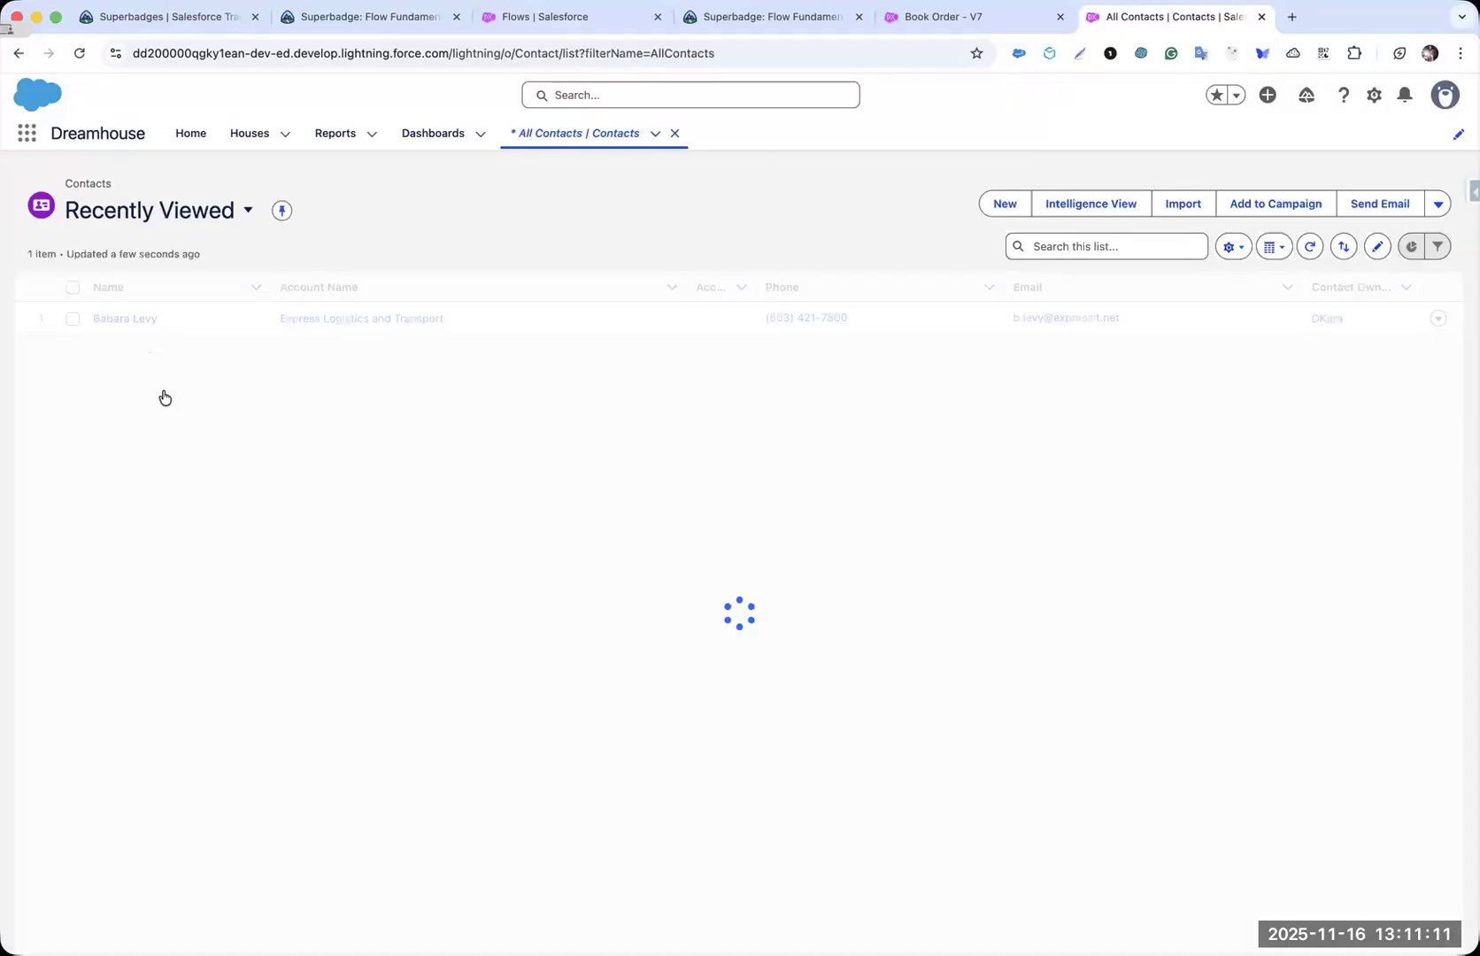
{"action": "left_click", "coordinate": [235, 210]}
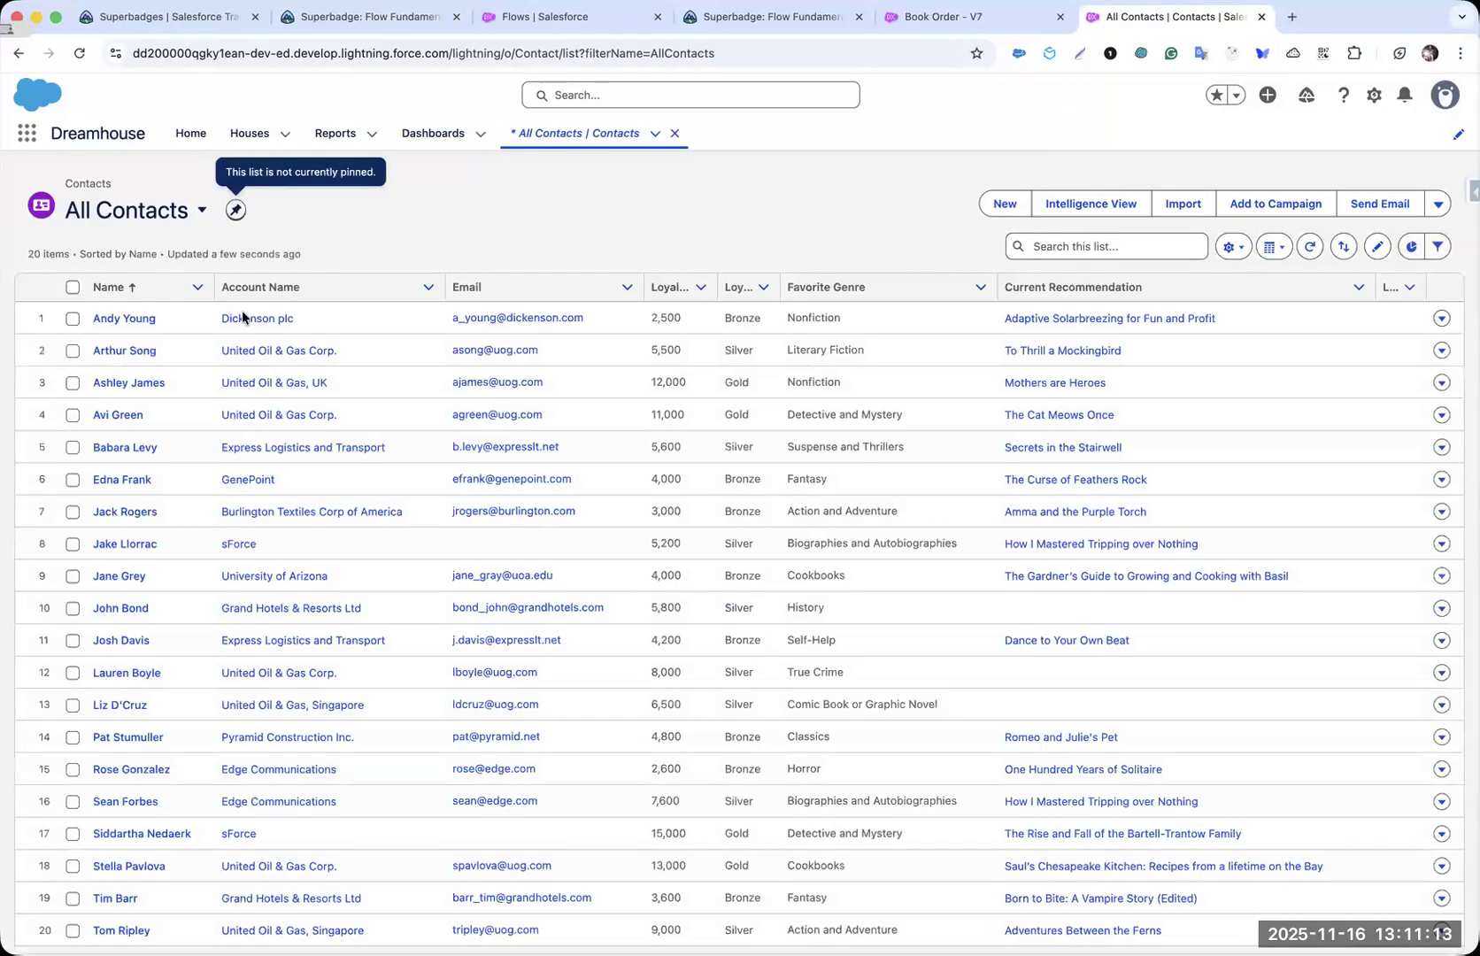
{"action": "left_click", "coordinate": [137, 321]}
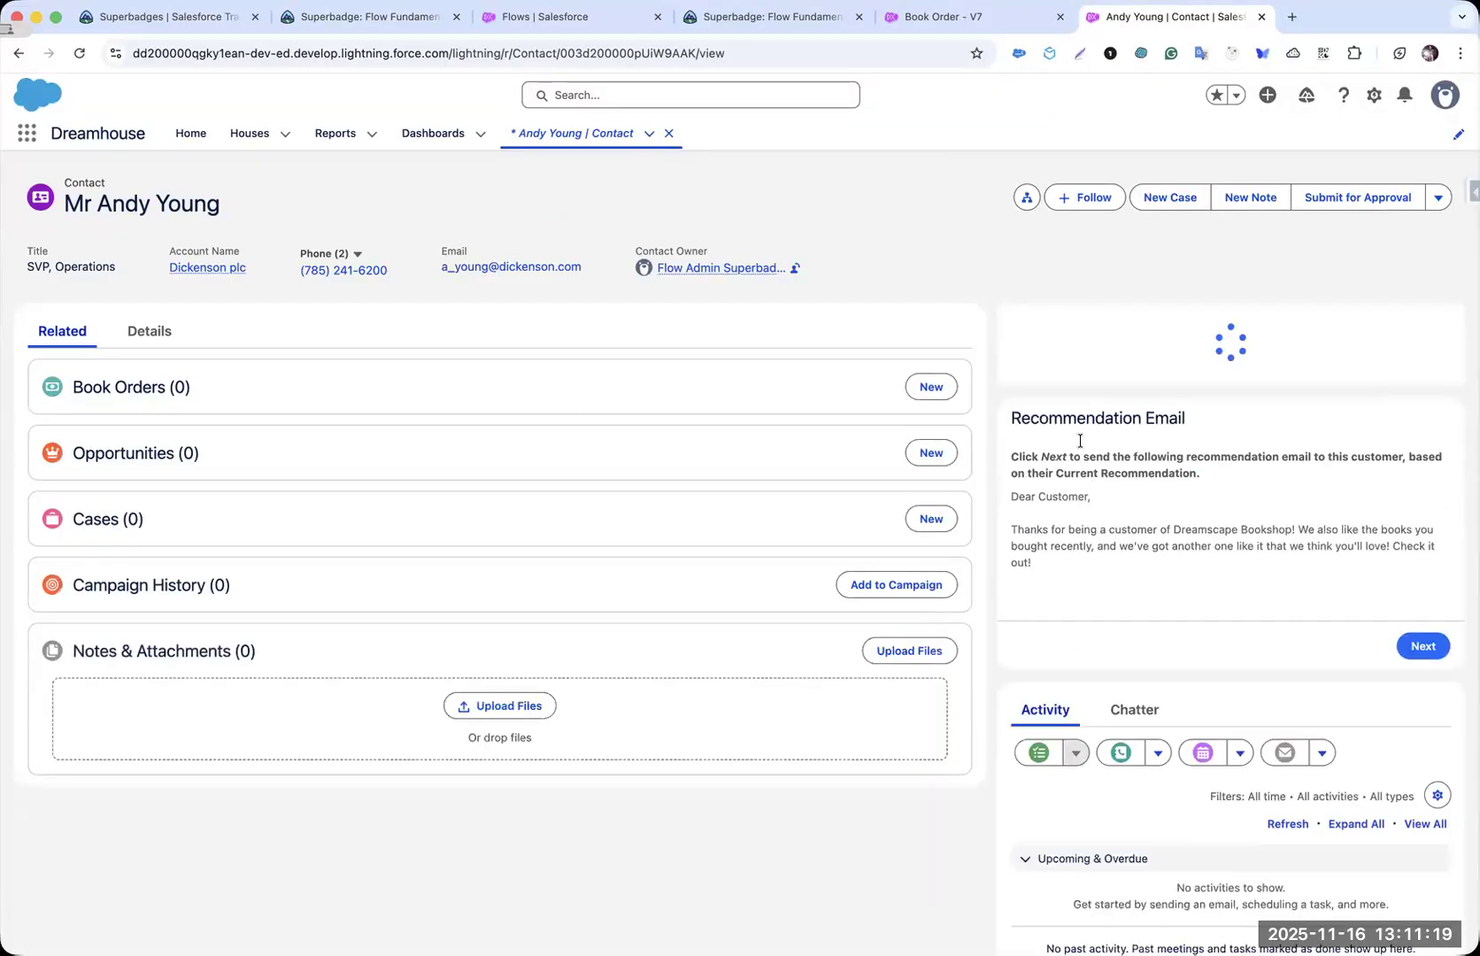
- Start a book order for this contact and add Amma and the Purple Torch and Boos in The Basement
{"action": "left_click", "coordinate": [1016, 365]}
{"action": "scroll", "coordinate": [1224, 609], "scroll_direction": "down", "scroll_amount": 5}
{"action": "left_click", "coordinate": [1424, 706]}
{"action": "left_click", "coordinate": [1017, 433]}
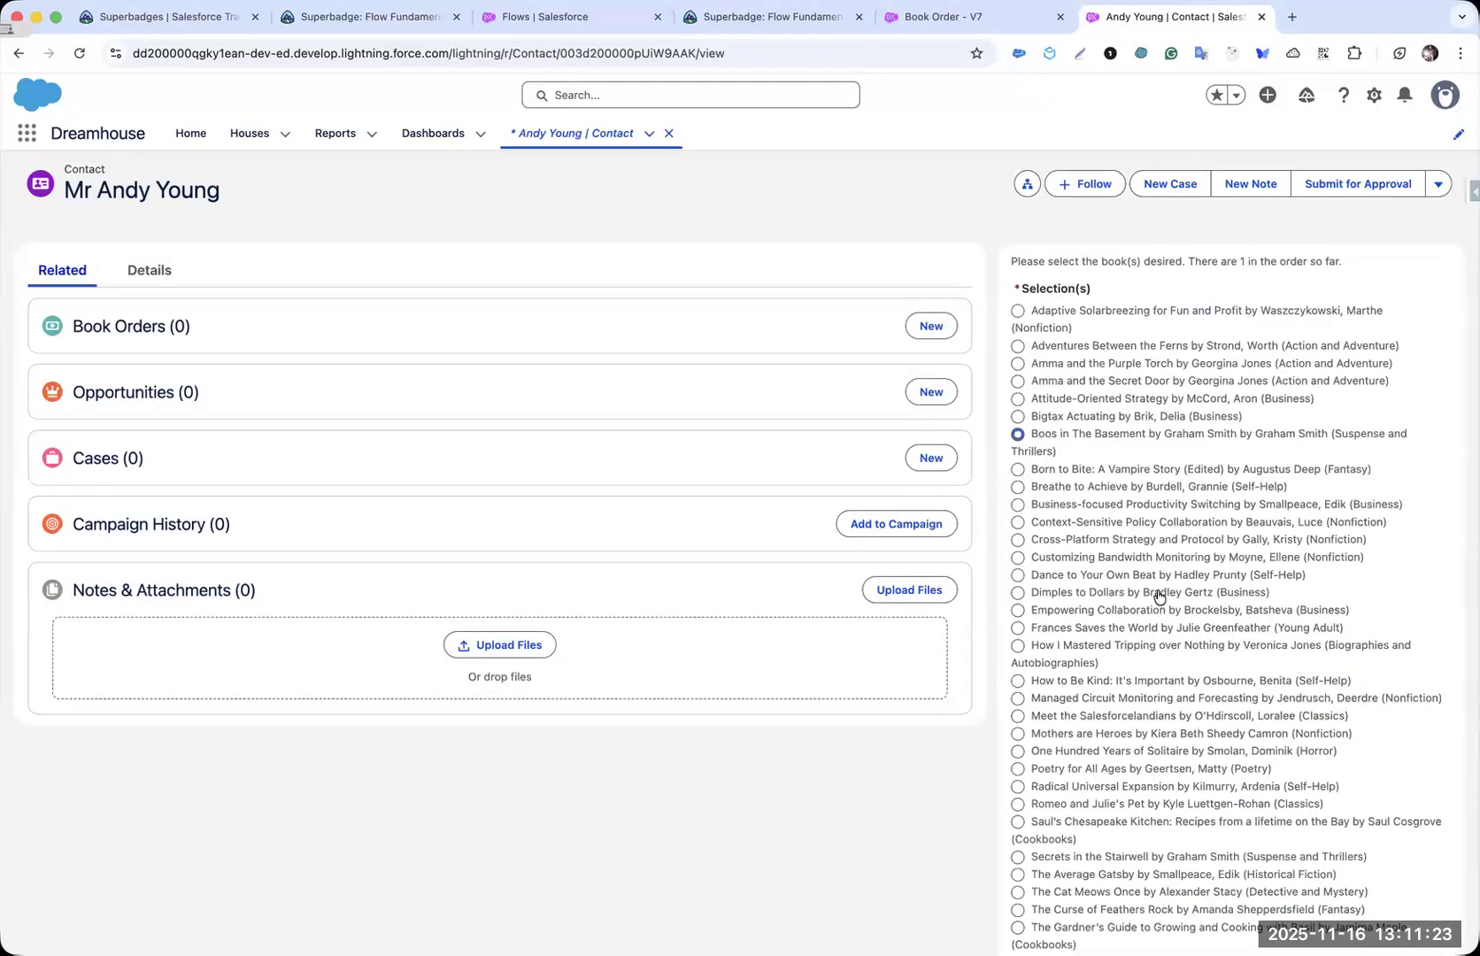
{"action": "scroll", "coordinate": [1381, 620], "scroll_direction": "down", "scroll_amount": 5}
{"action": "left_click", "coordinate": [1421, 681]}
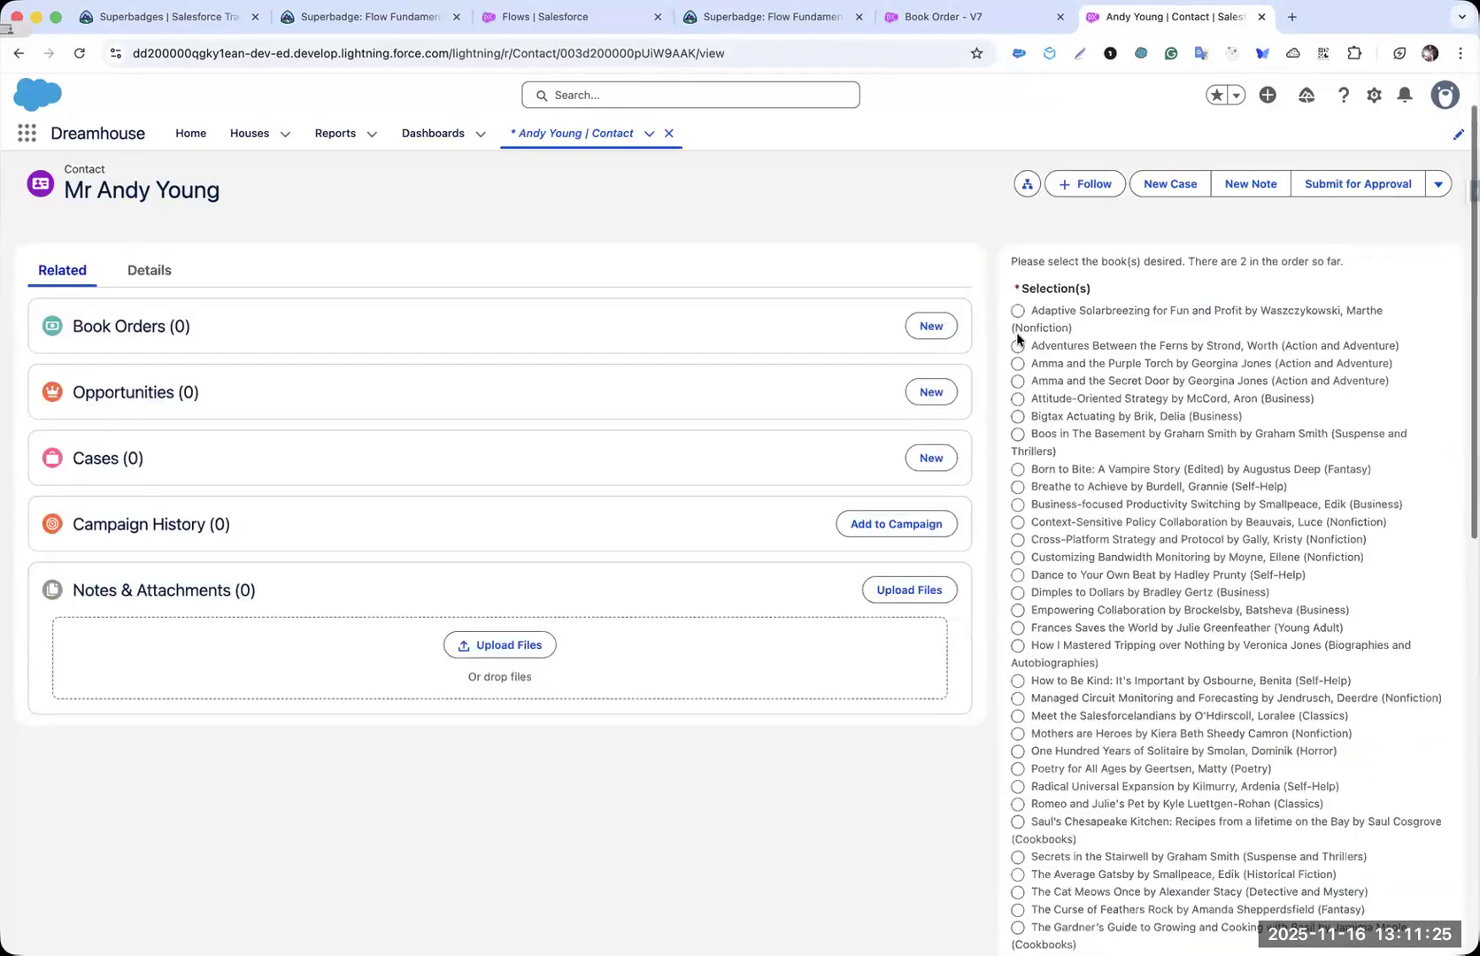
- Add Adventures Between the Ferns to the order, keeping the additional-books option on
{"action": "left_click", "coordinate": [1017, 347]}
{"action": "scroll", "coordinate": [1416, 708], "scroll_direction": "down", "scroll_amount": 10}
{"action": "left_click", "coordinate": [1436, 923]}
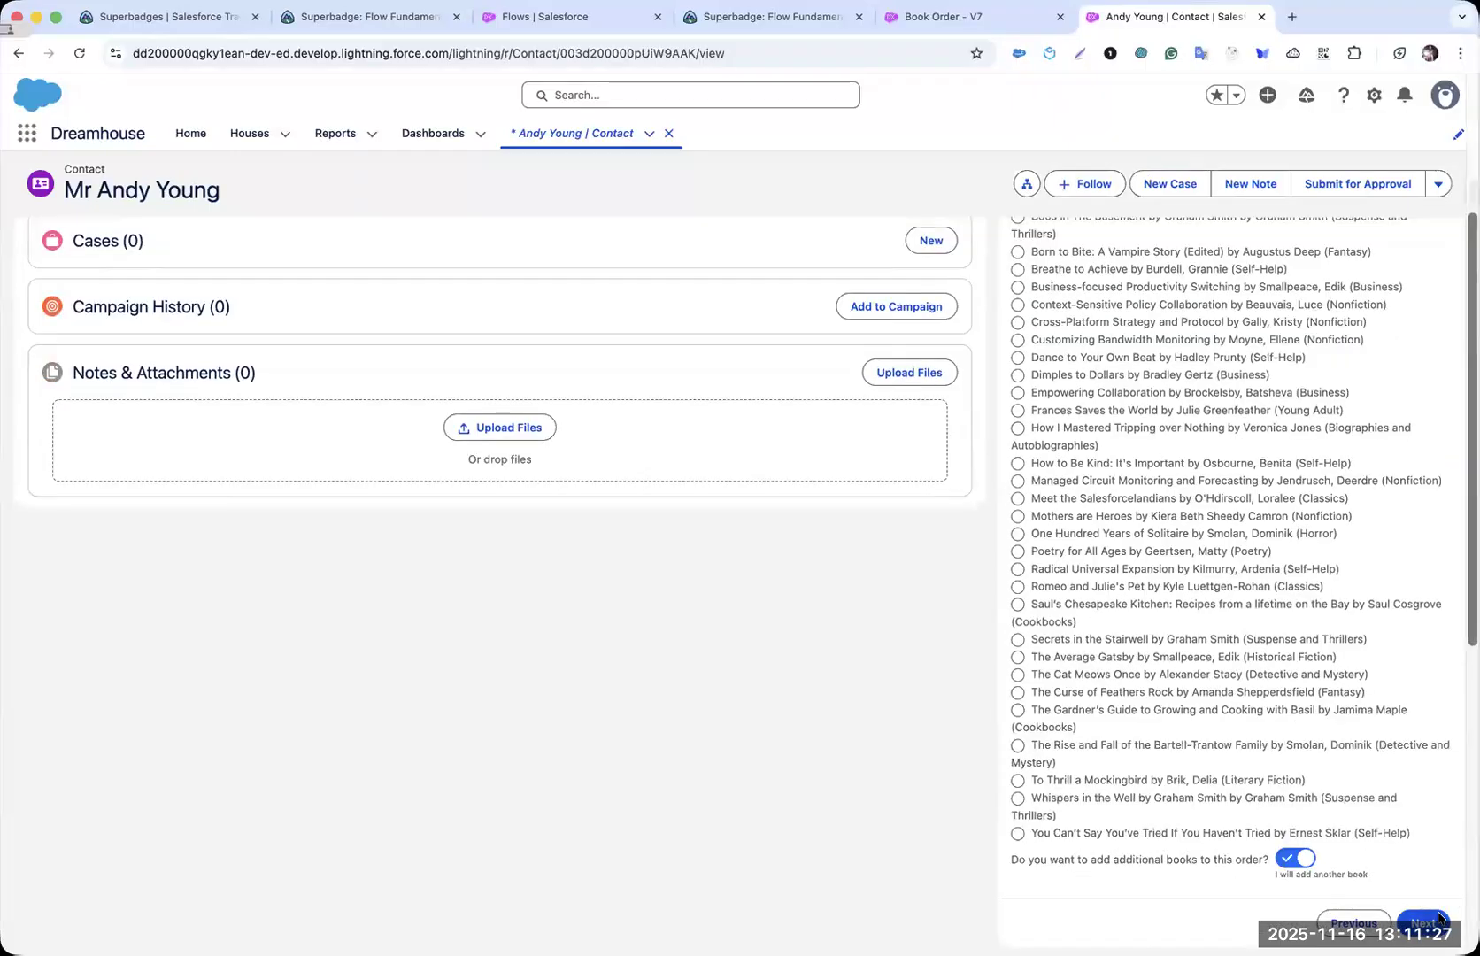
{"action": "scroll", "coordinate": [1259, 636], "scroll_direction": "down", "scroll_amount": 10}
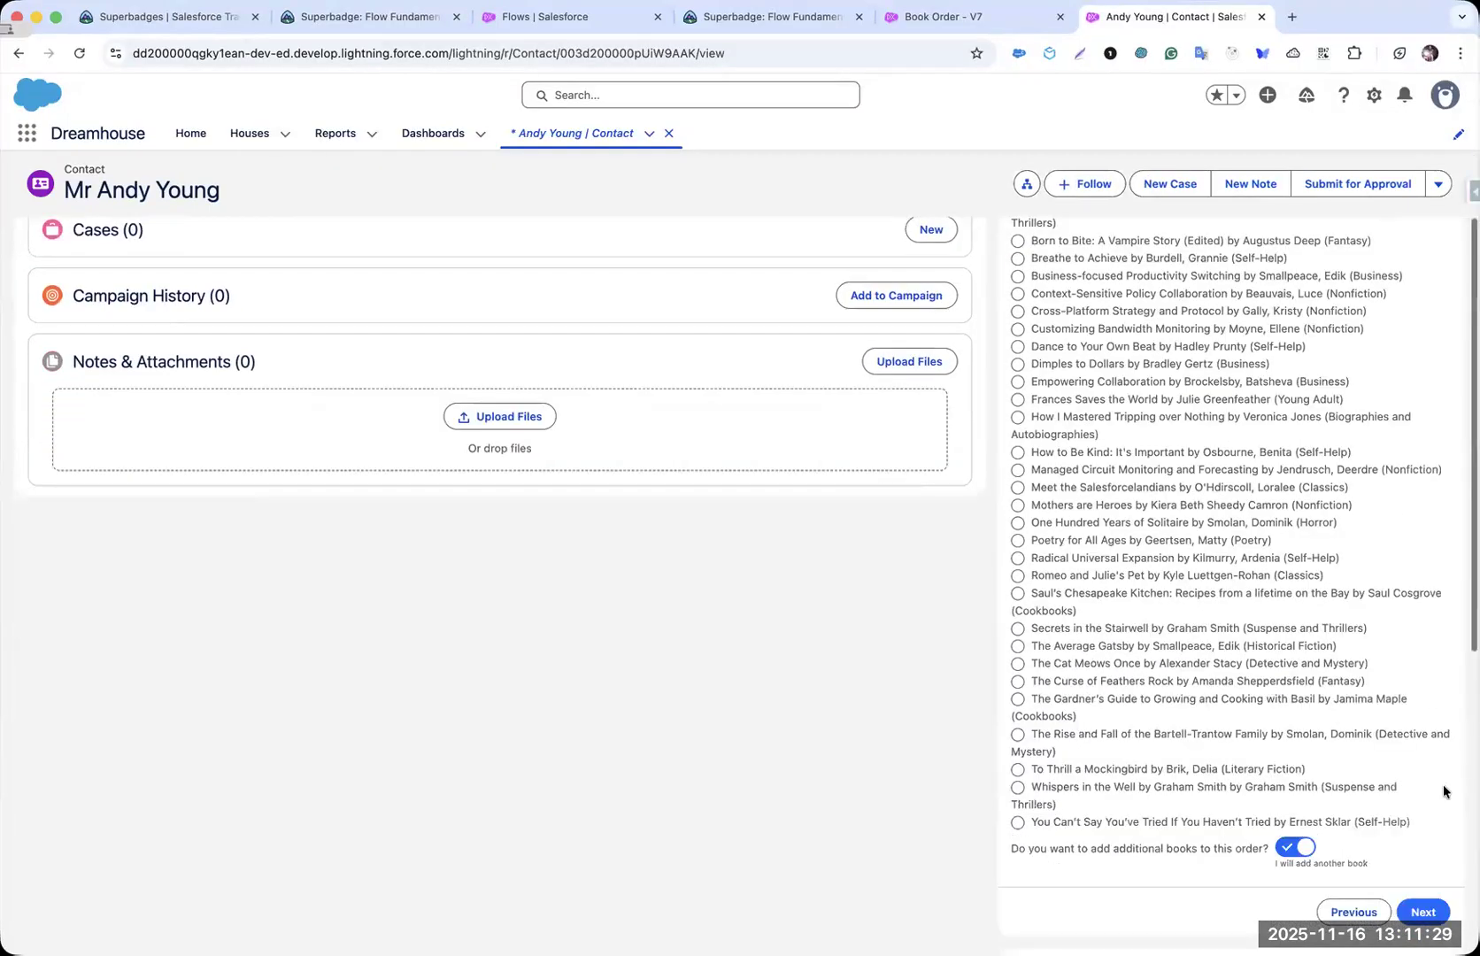
{"action": "left_click", "coordinate": [1422, 911]}
- Add Adventures Between the Ferns again as the final book, decline additional books and finish the order flow
{"action": "scroll", "coordinate": [1372, 801], "scroll_direction": "down", "scroll_amount": 3}
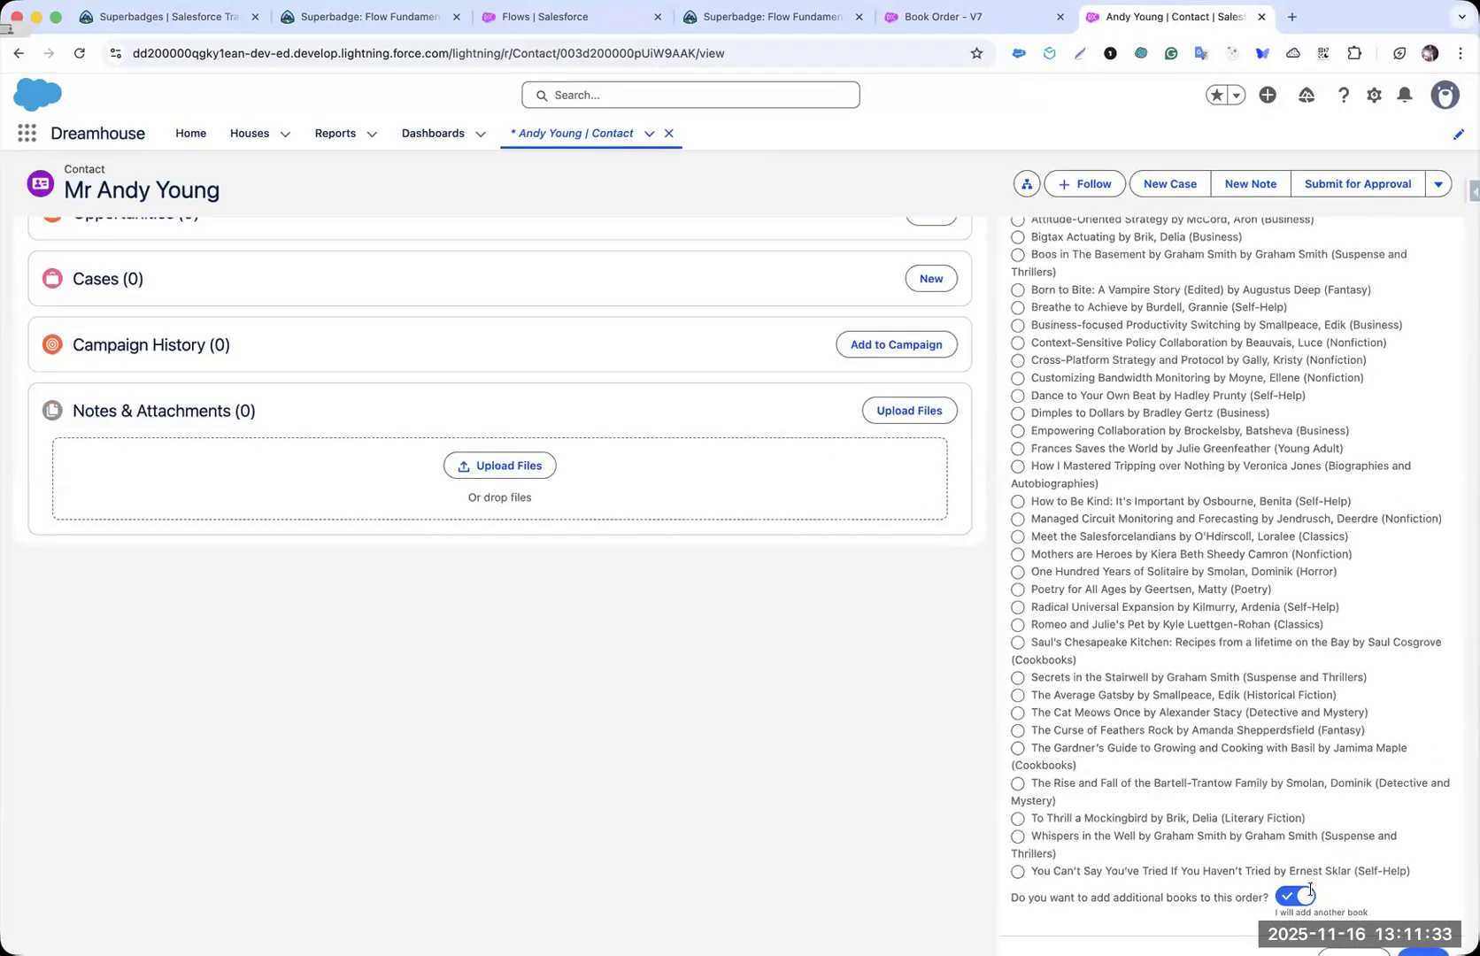
{"action": "left_click", "coordinate": [1354, 951]}
{"action": "scroll", "coordinate": [1352, 720], "scroll_direction": "down", "scroll_amount": 5}
{"action": "left_click", "coordinate": [1295, 694]}
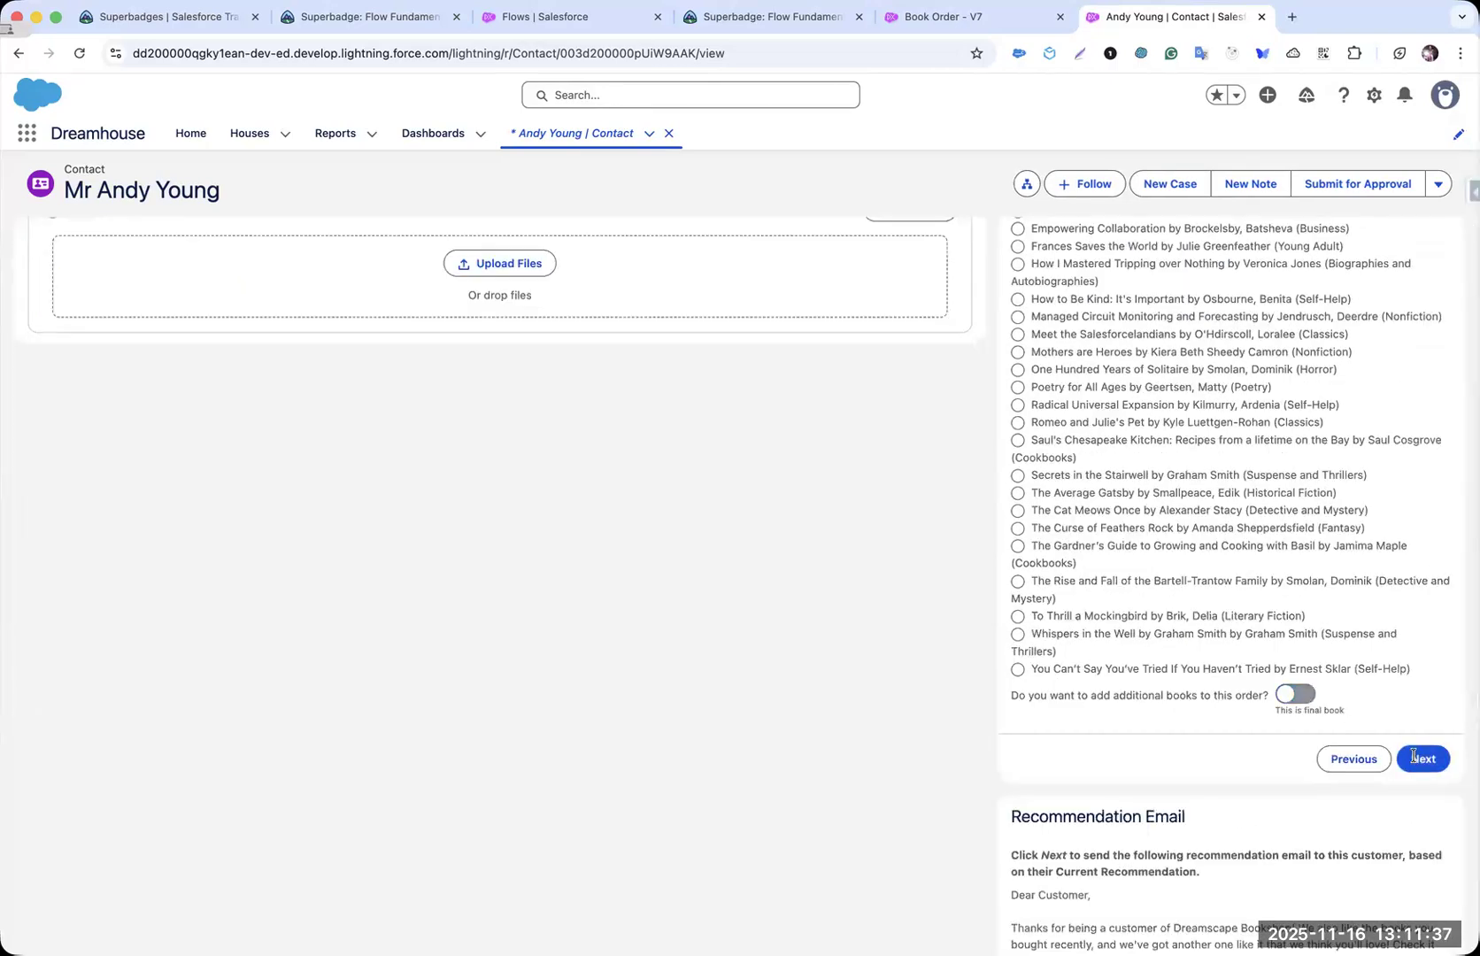
{"action": "left_click", "coordinate": [1418, 758]}
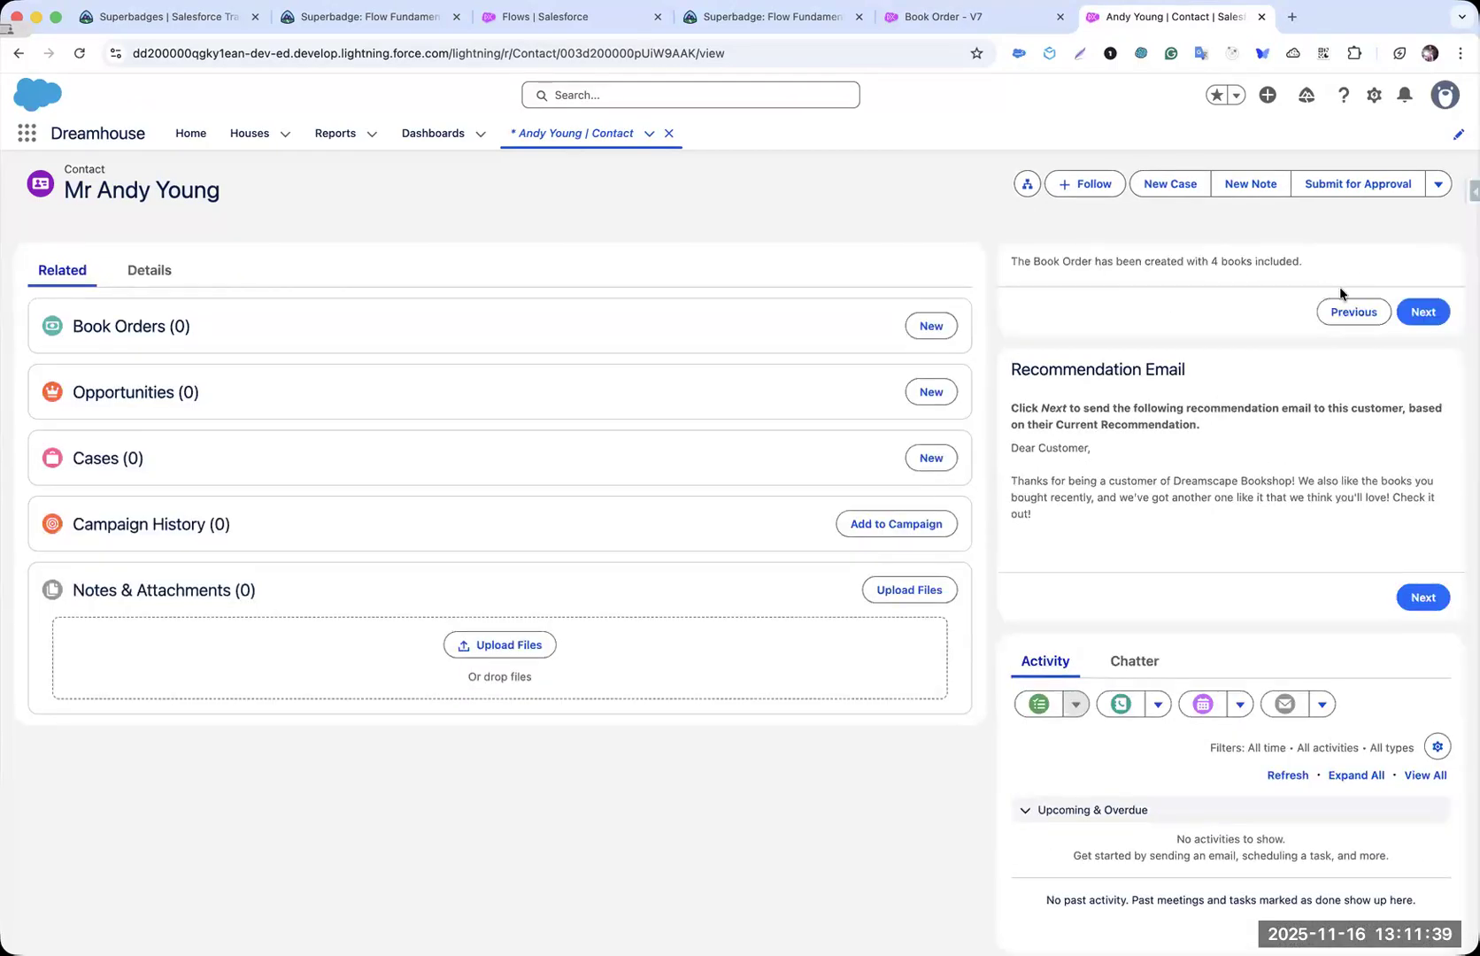
{"action": "left_click", "coordinate": [1420, 309]}
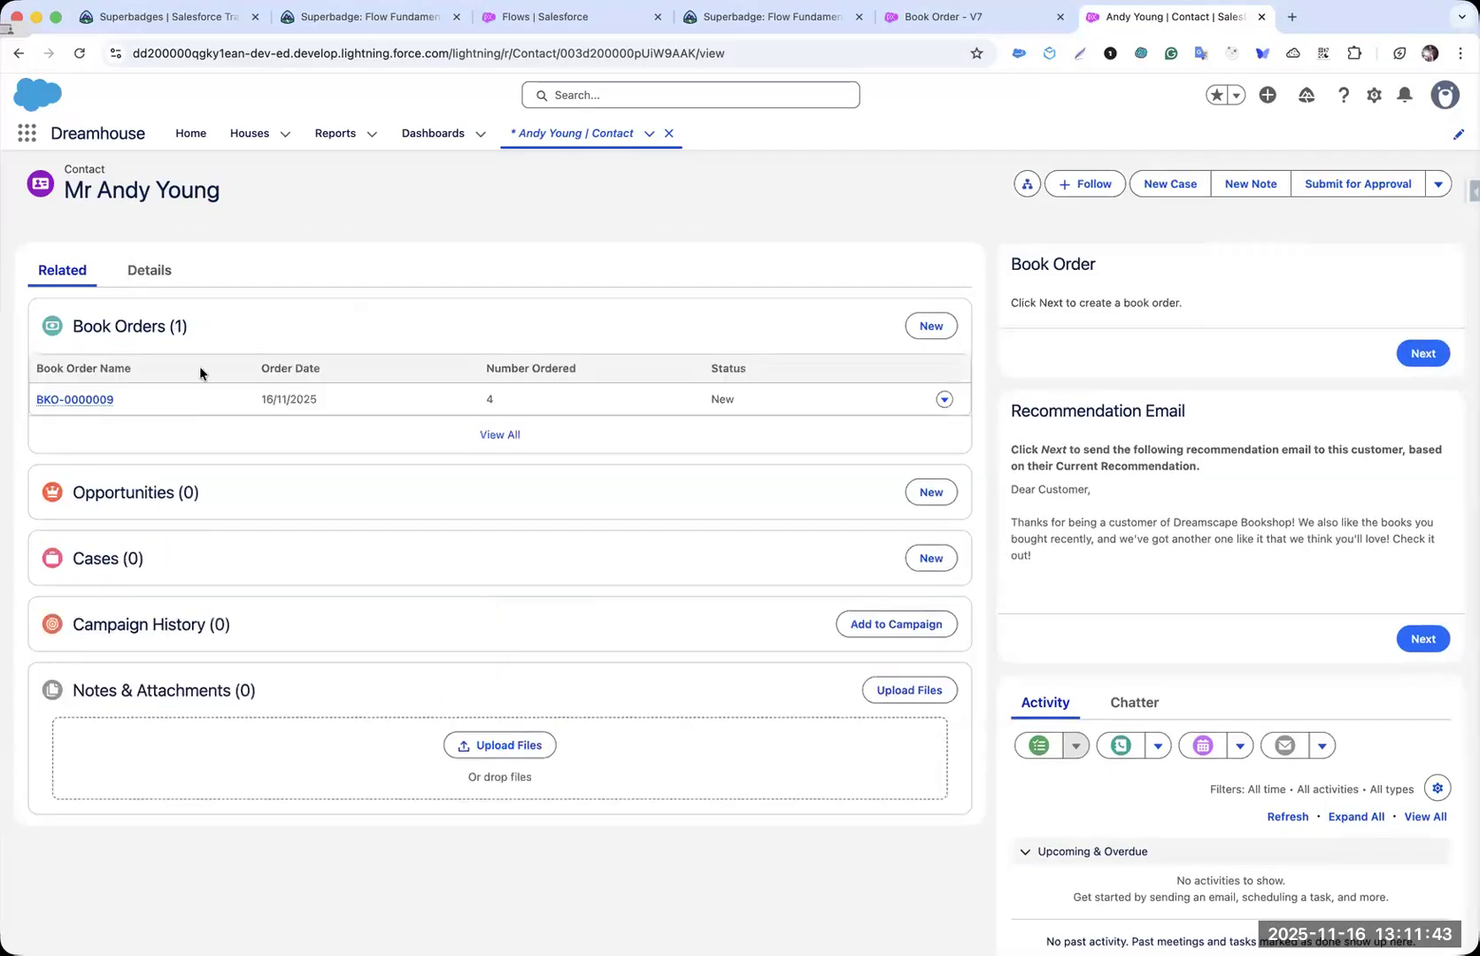
- Open the contact's new book order and expand the giveaway task in its activity
{"action": "left_click", "coordinate": [107, 394]}
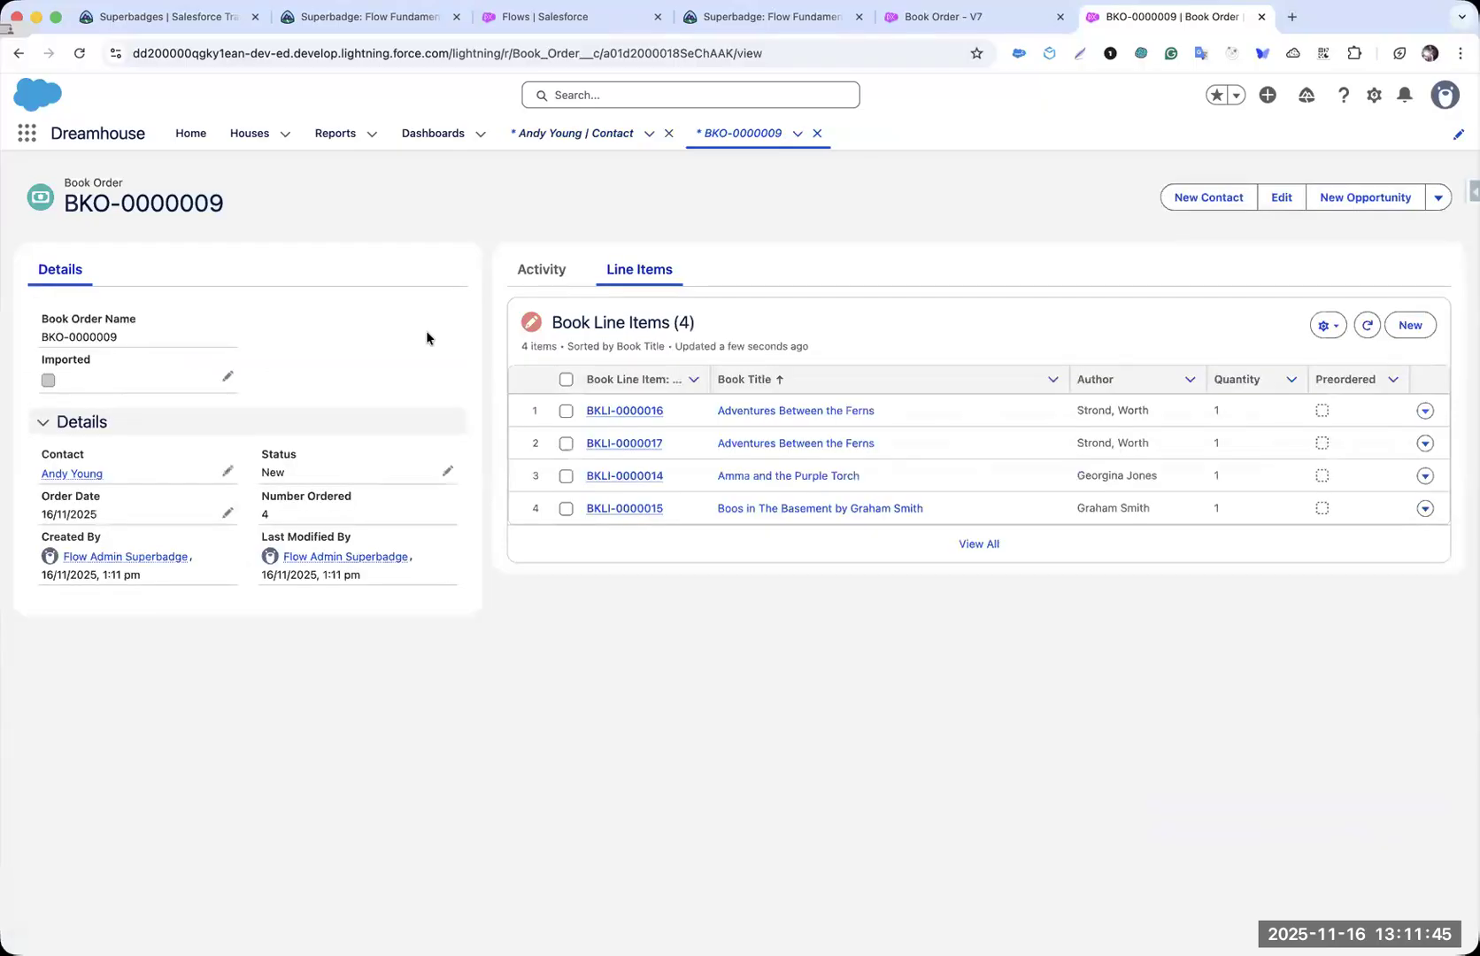
{"action": "left_click", "coordinate": [526, 280]}
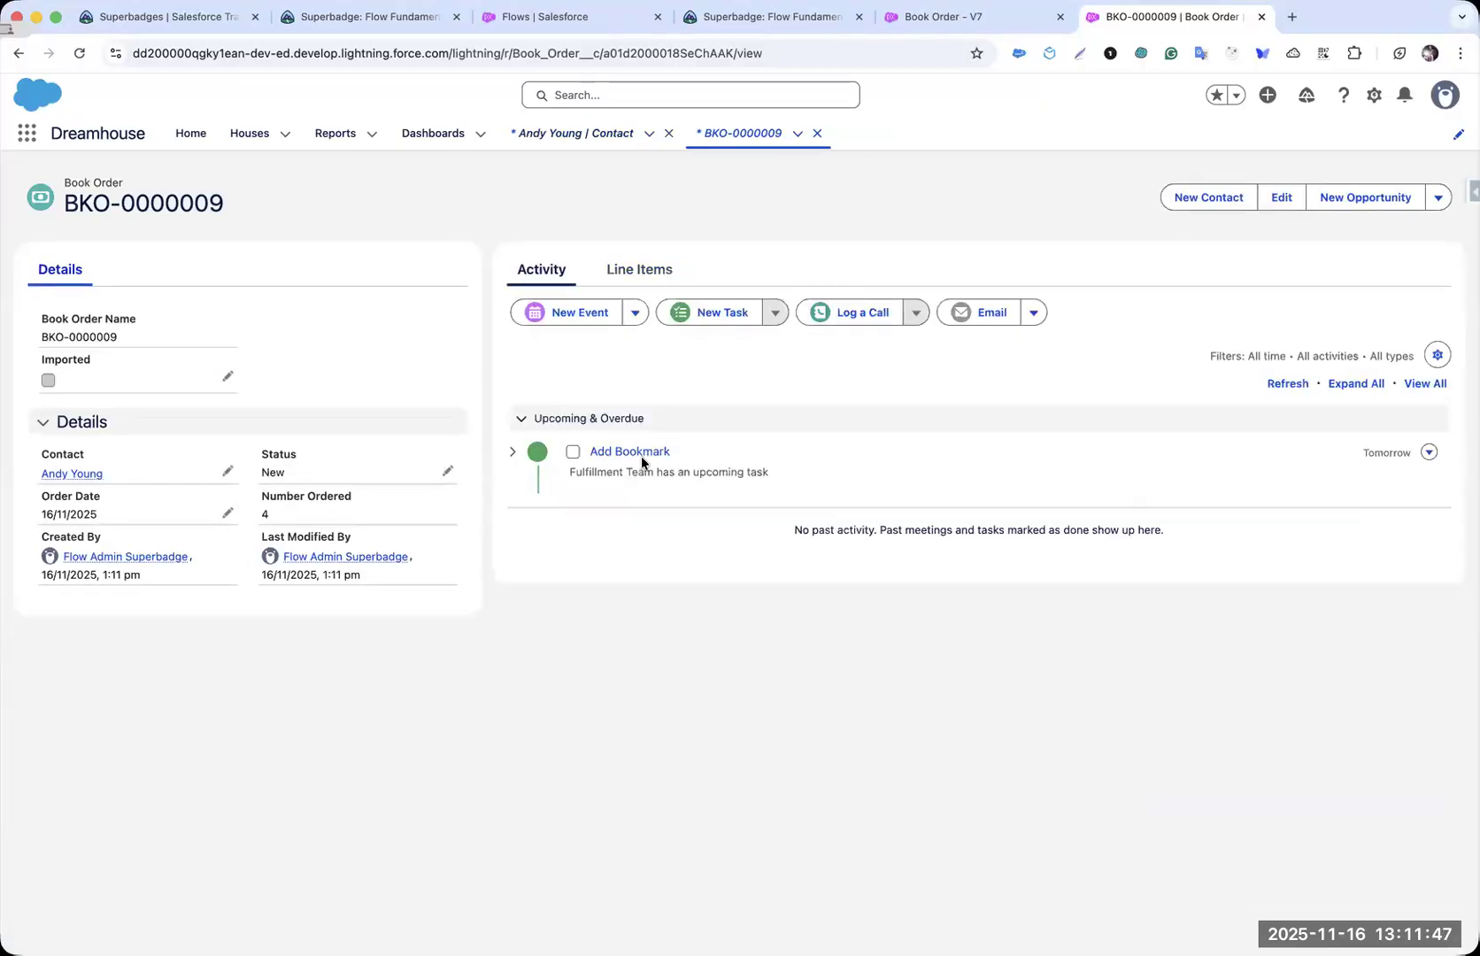
{"action": "left_click", "coordinate": [511, 452]}
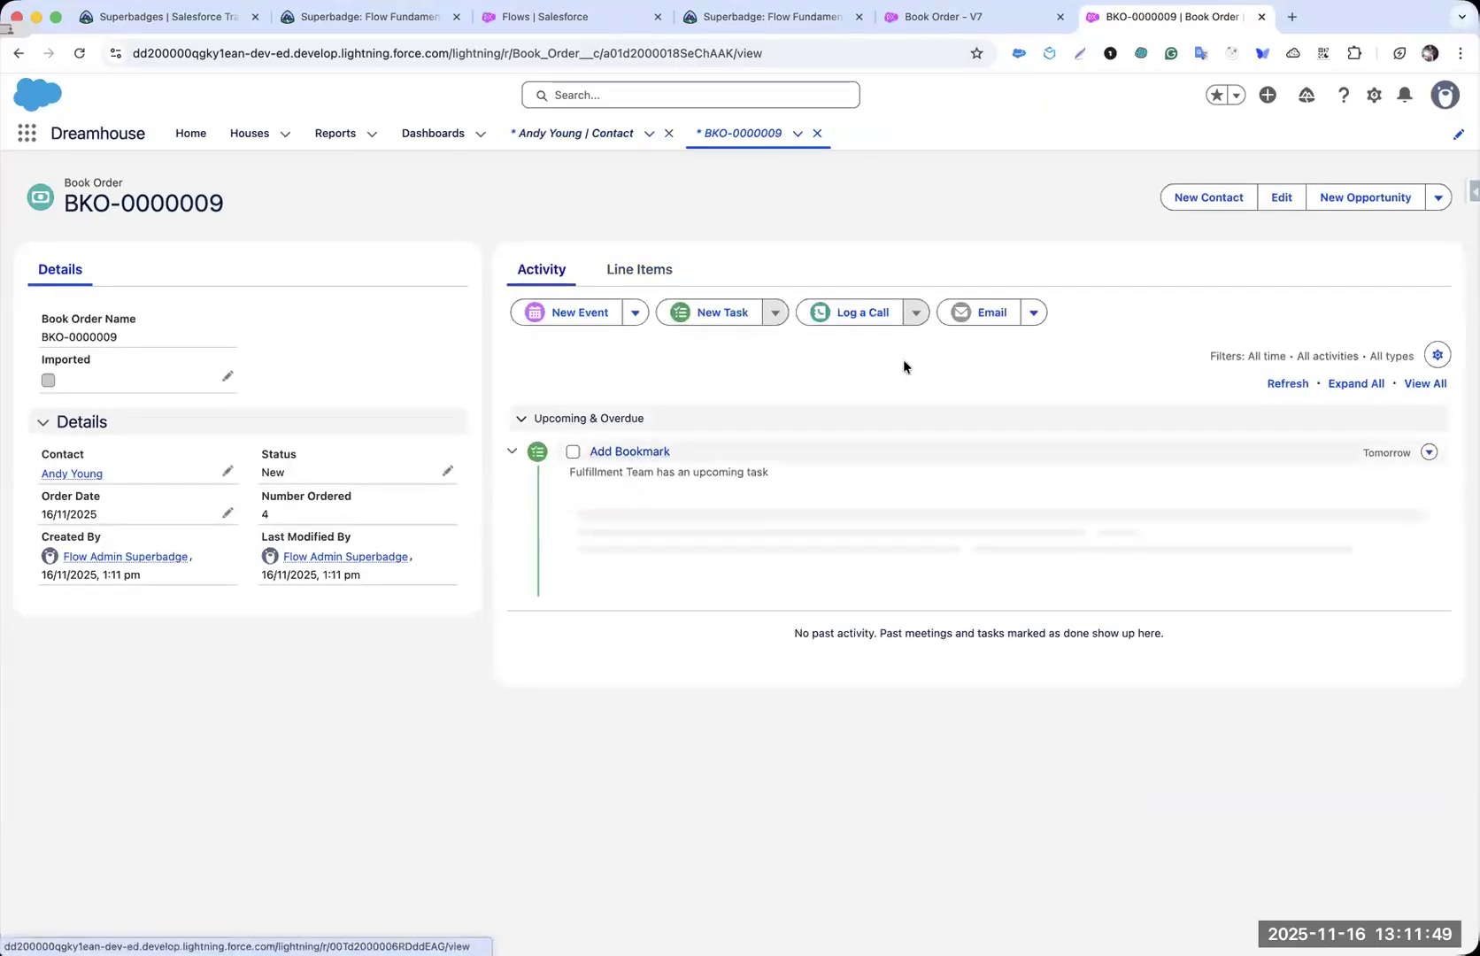
- Go back to the All Contacts list and open the second contact's record
{"action": "left_click", "coordinate": [624, 139]}
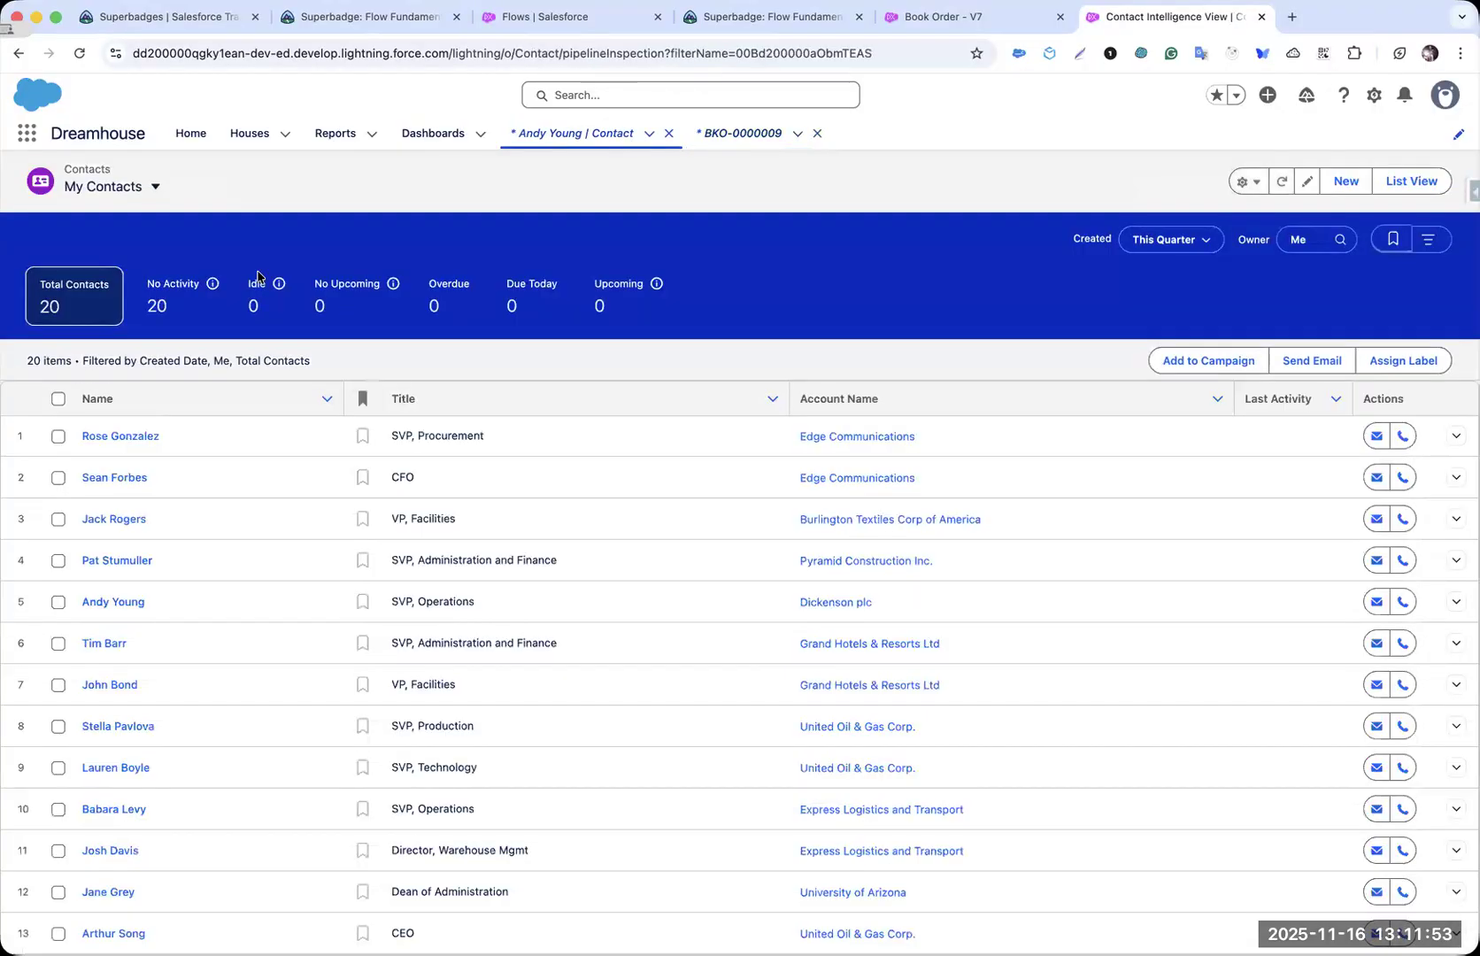
{"action": "left_click", "coordinate": [1433, 185]}
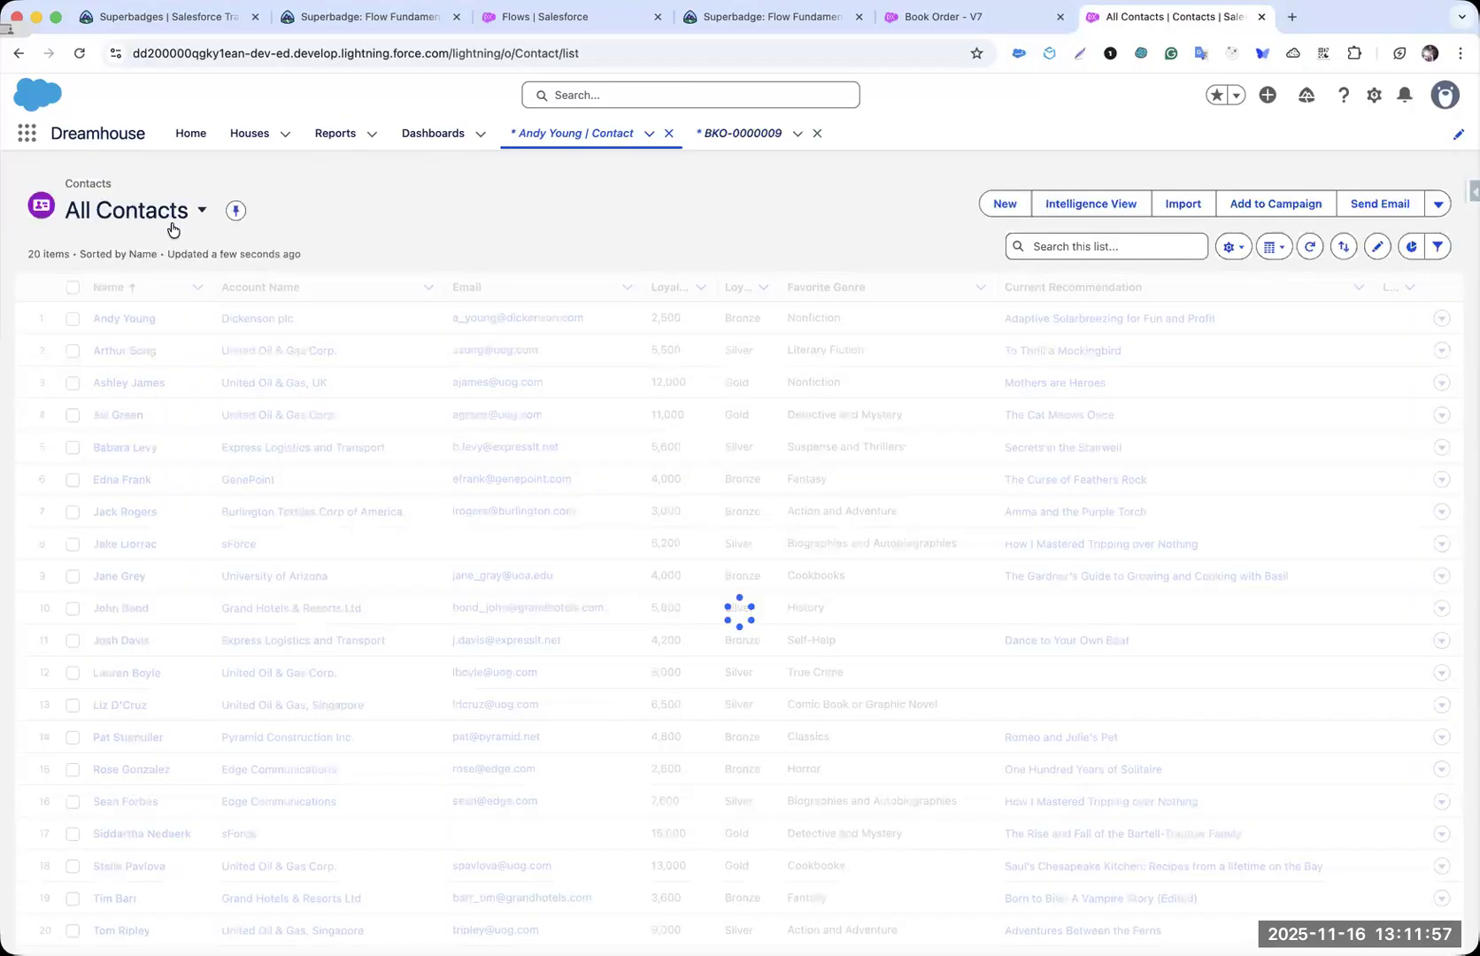
{"action": "left_click", "coordinate": [121, 351]}
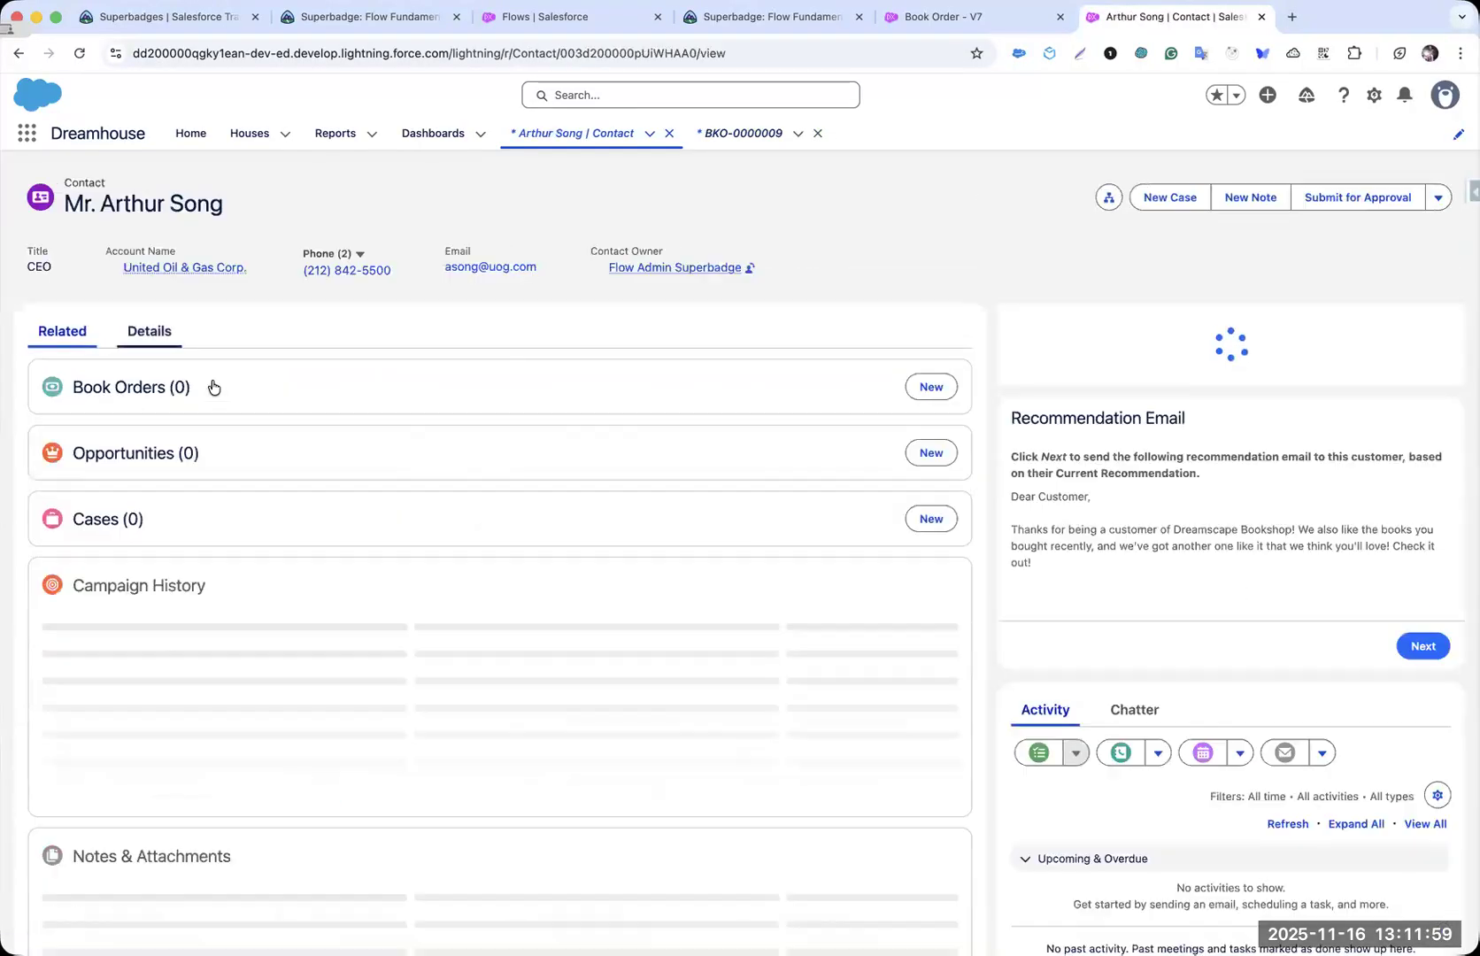
- Start a book order for this contact and add Amma and the Secret Door
{"action": "left_click", "coordinate": [1423, 414]}
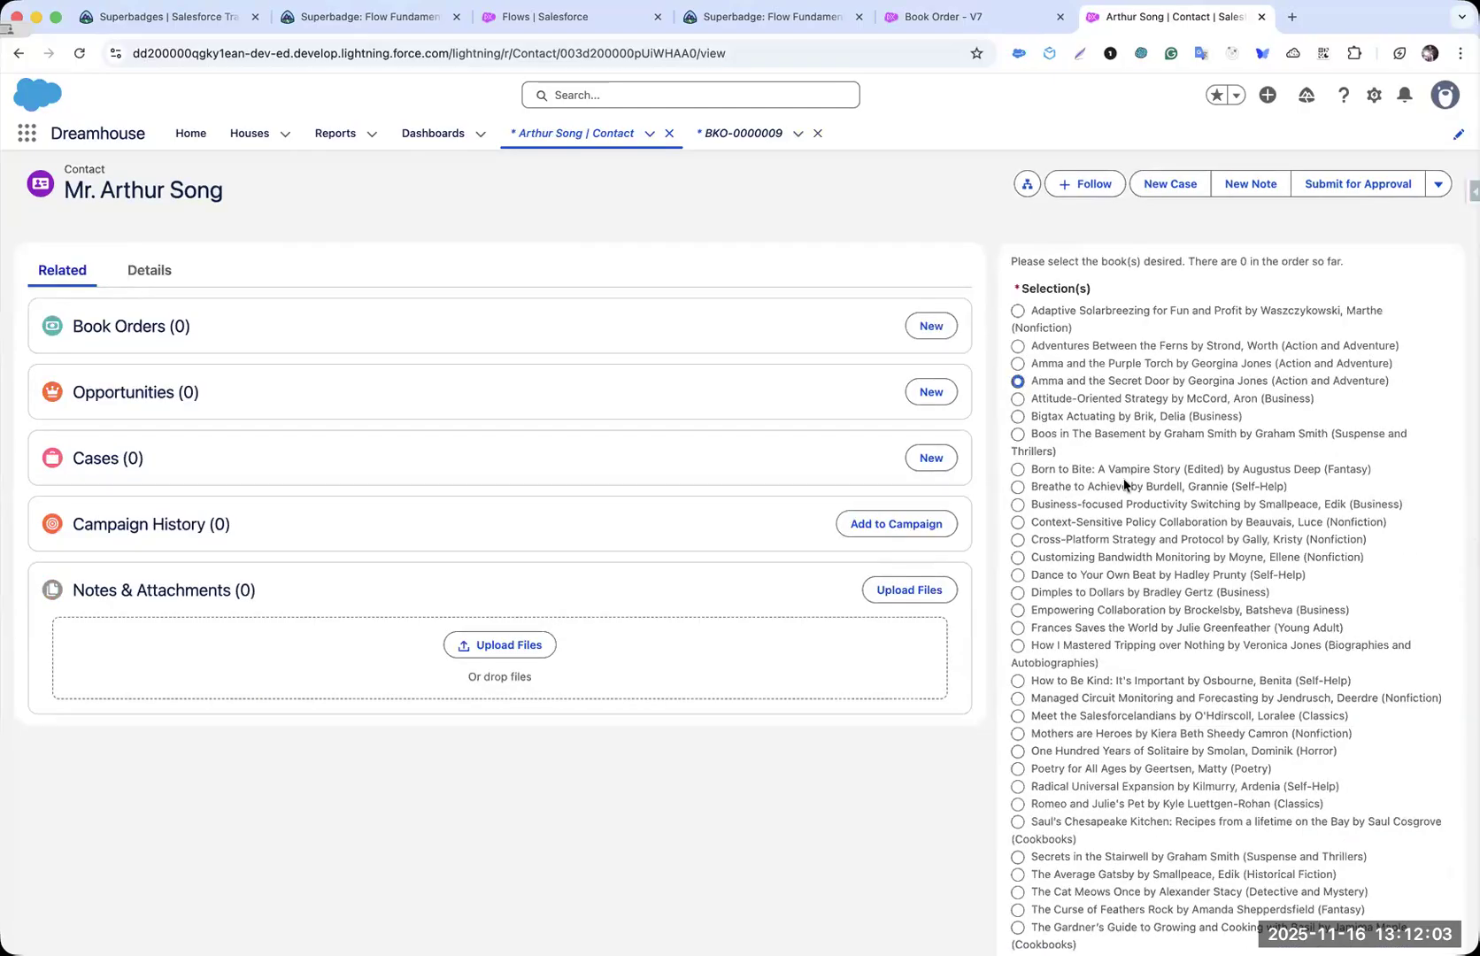
{"action": "scroll", "coordinate": [1343, 630], "scroll_direction": "down", "scroll_amount": 7}
{"action": "left_click", "coordinate": [1421, 572]}
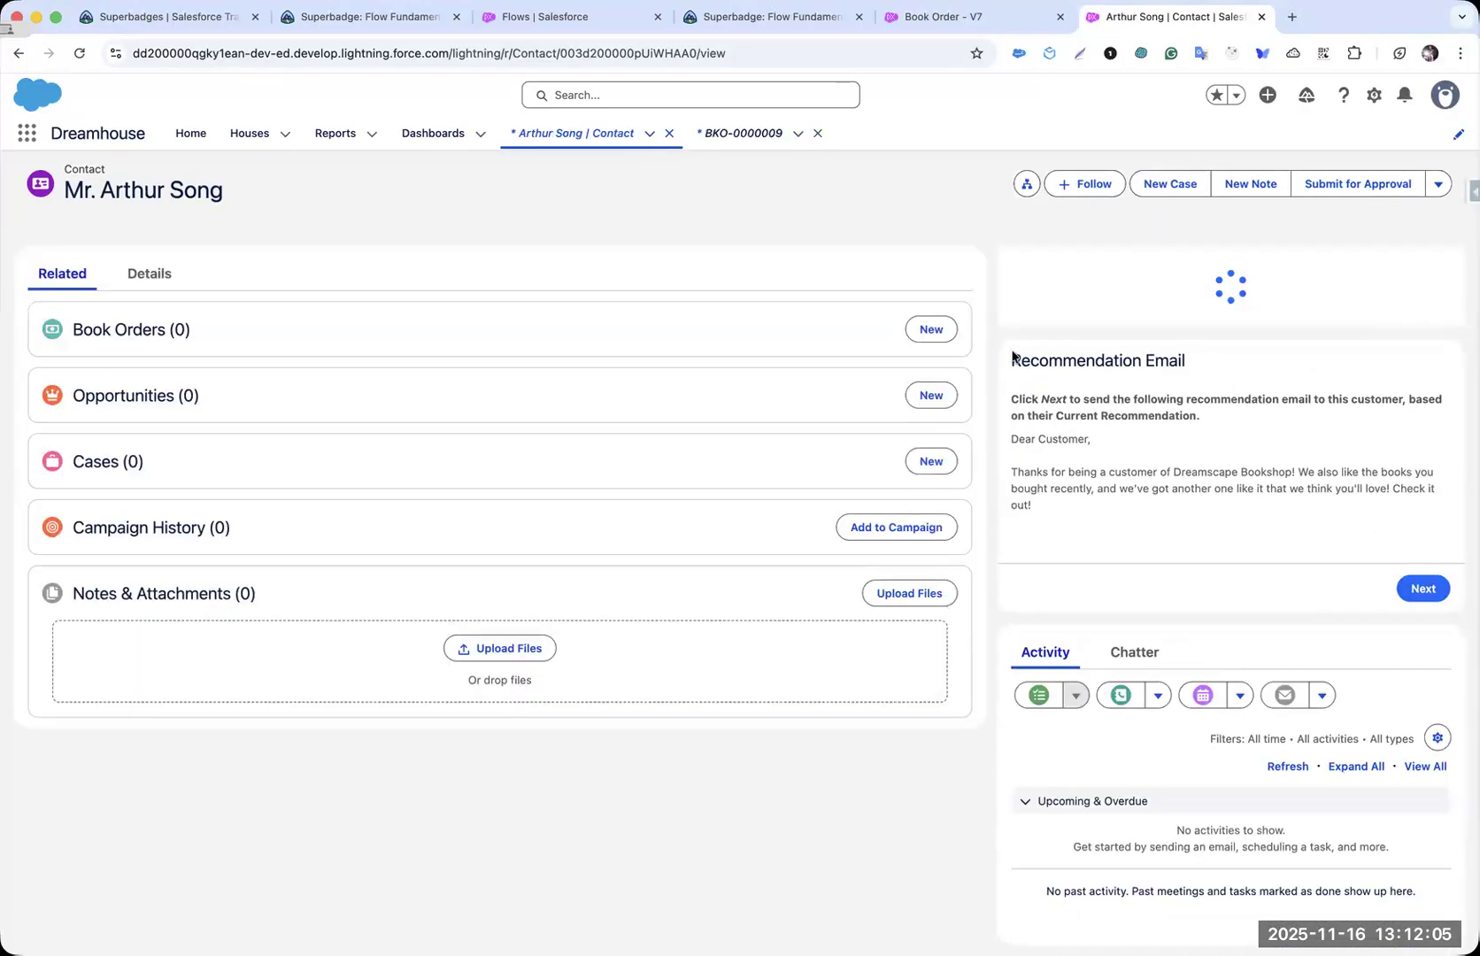
- Add The Average Gatsby to the order, keeping the additional-books option on
{"action": "scroll", "coordinate": [1360, 550], "scroll_direction": "down", "scroll_amount": 5}
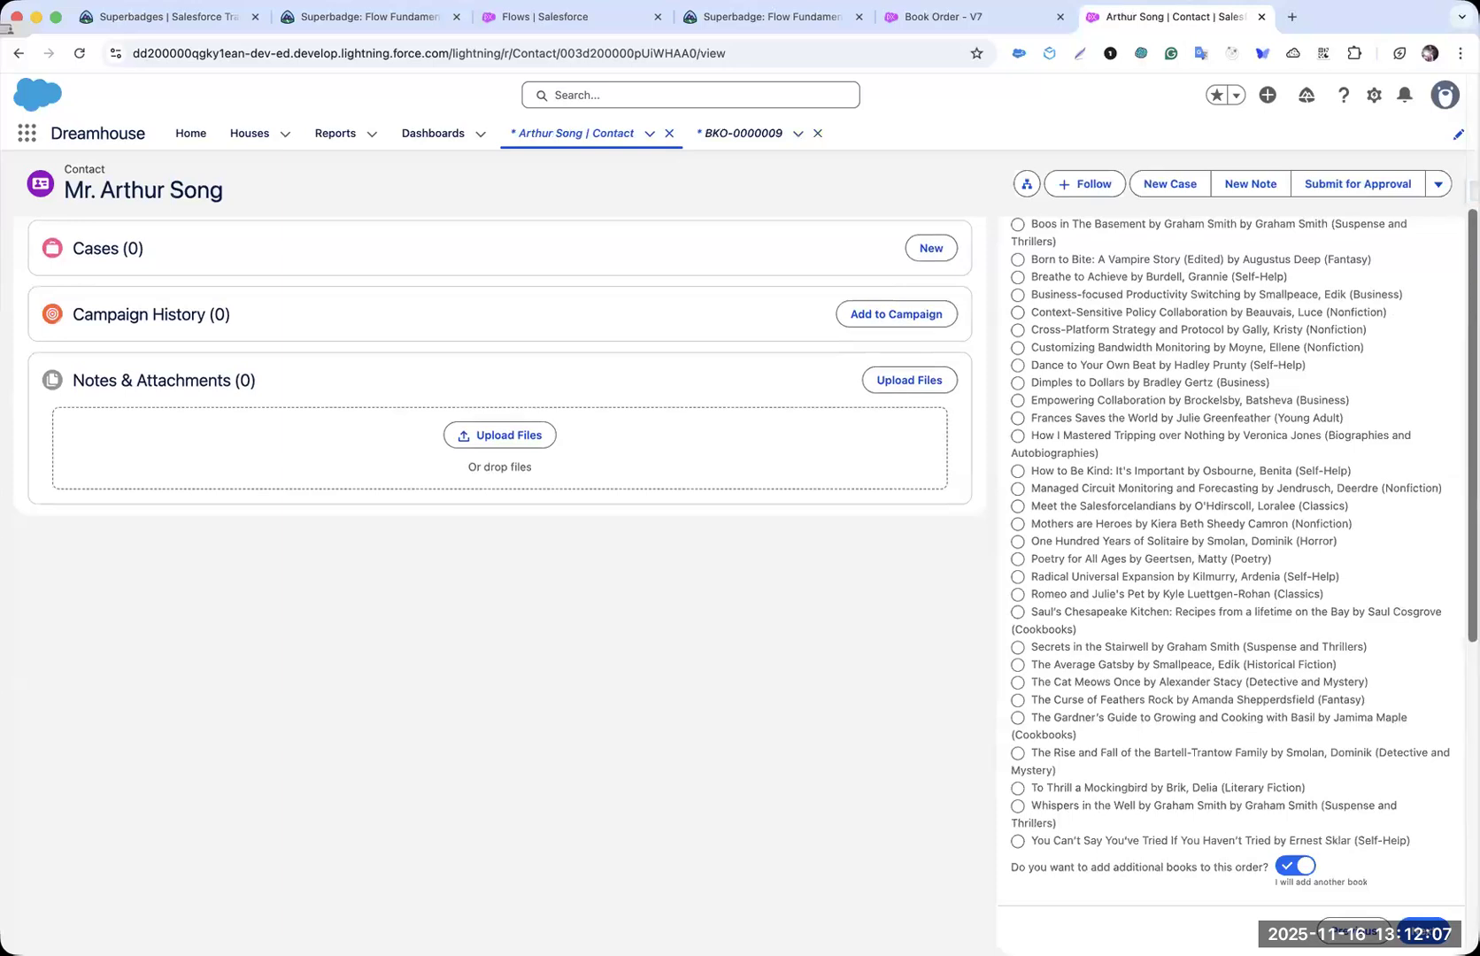
{"action": "scroll", "coordinate": [1200, 452], "scroll_direction": "down", "scroll_amount": 6}
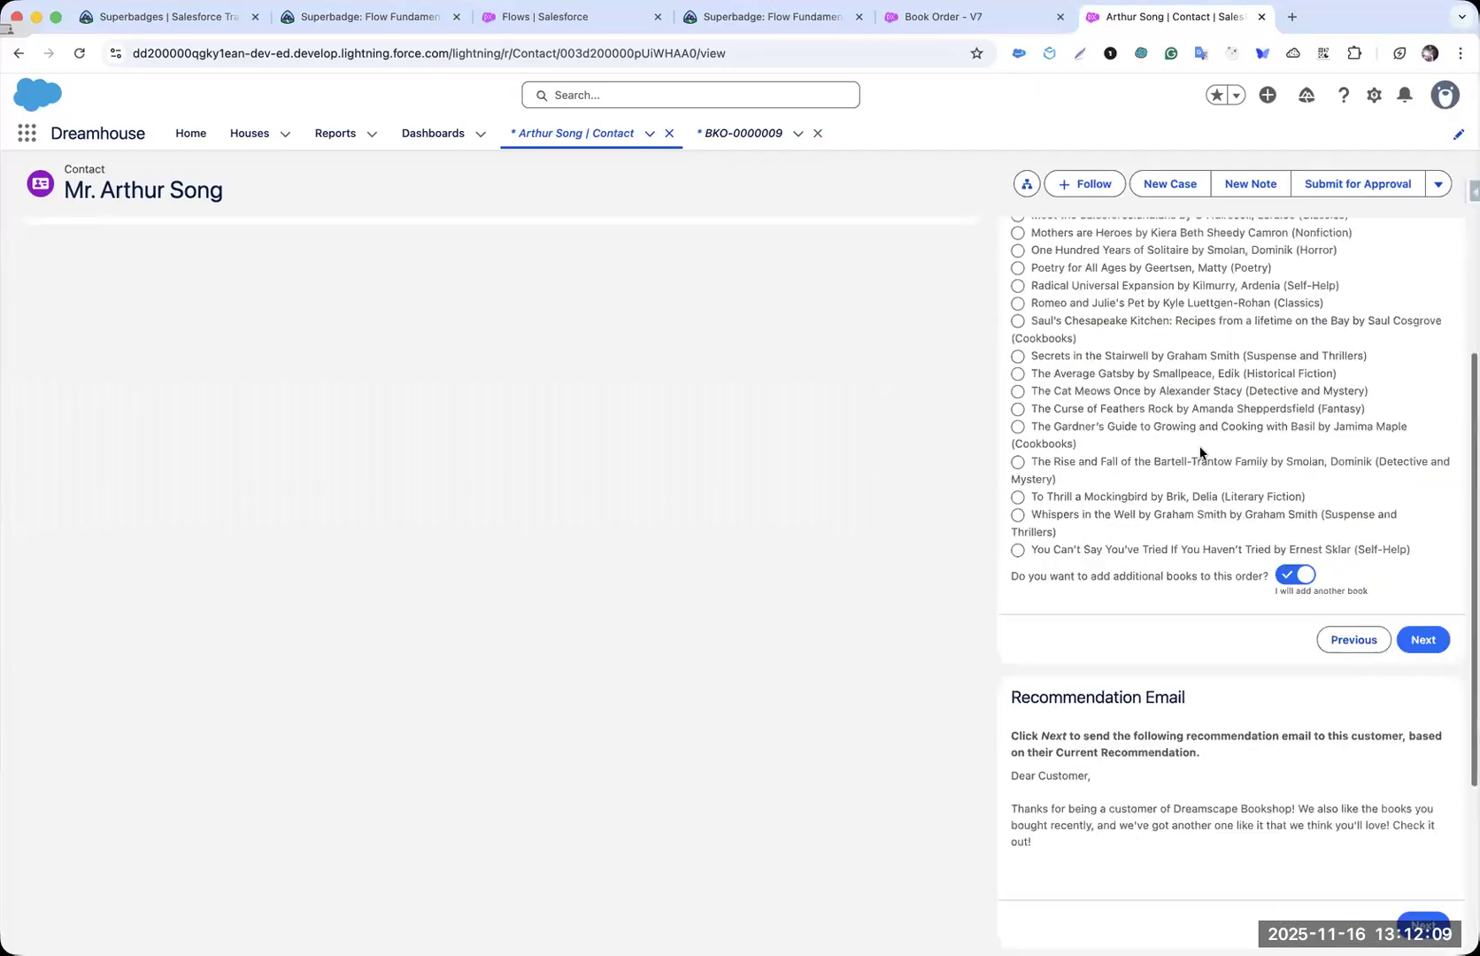
{"action": "left_click", "coordinate": [1018, 373]}
{"action": "left_click", "coordinate": [1430, 647]}
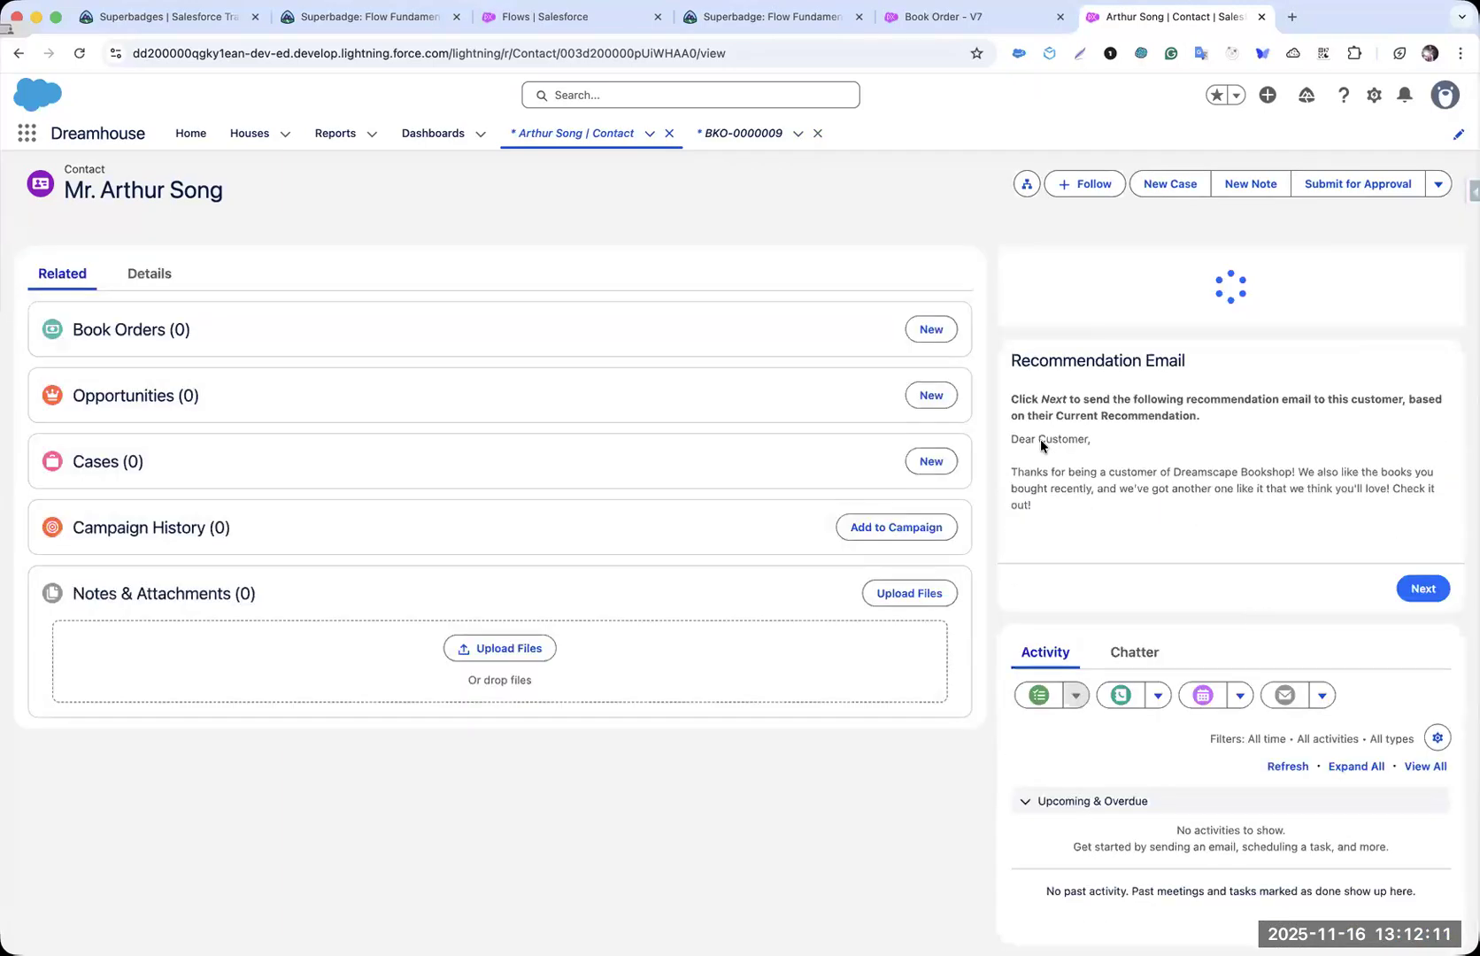
- Add two more books to the order, including Breathe to Achieve, keeping the additional-books option on
{"action": "scroll", "coordinate": [1407, 666], "scroll_direction": "down", "scroll_amount": 5}
{"action": "left_click", "coordinate": [1423, 910]}
{"action": "left_click", "coordinate": [1018, 486]}
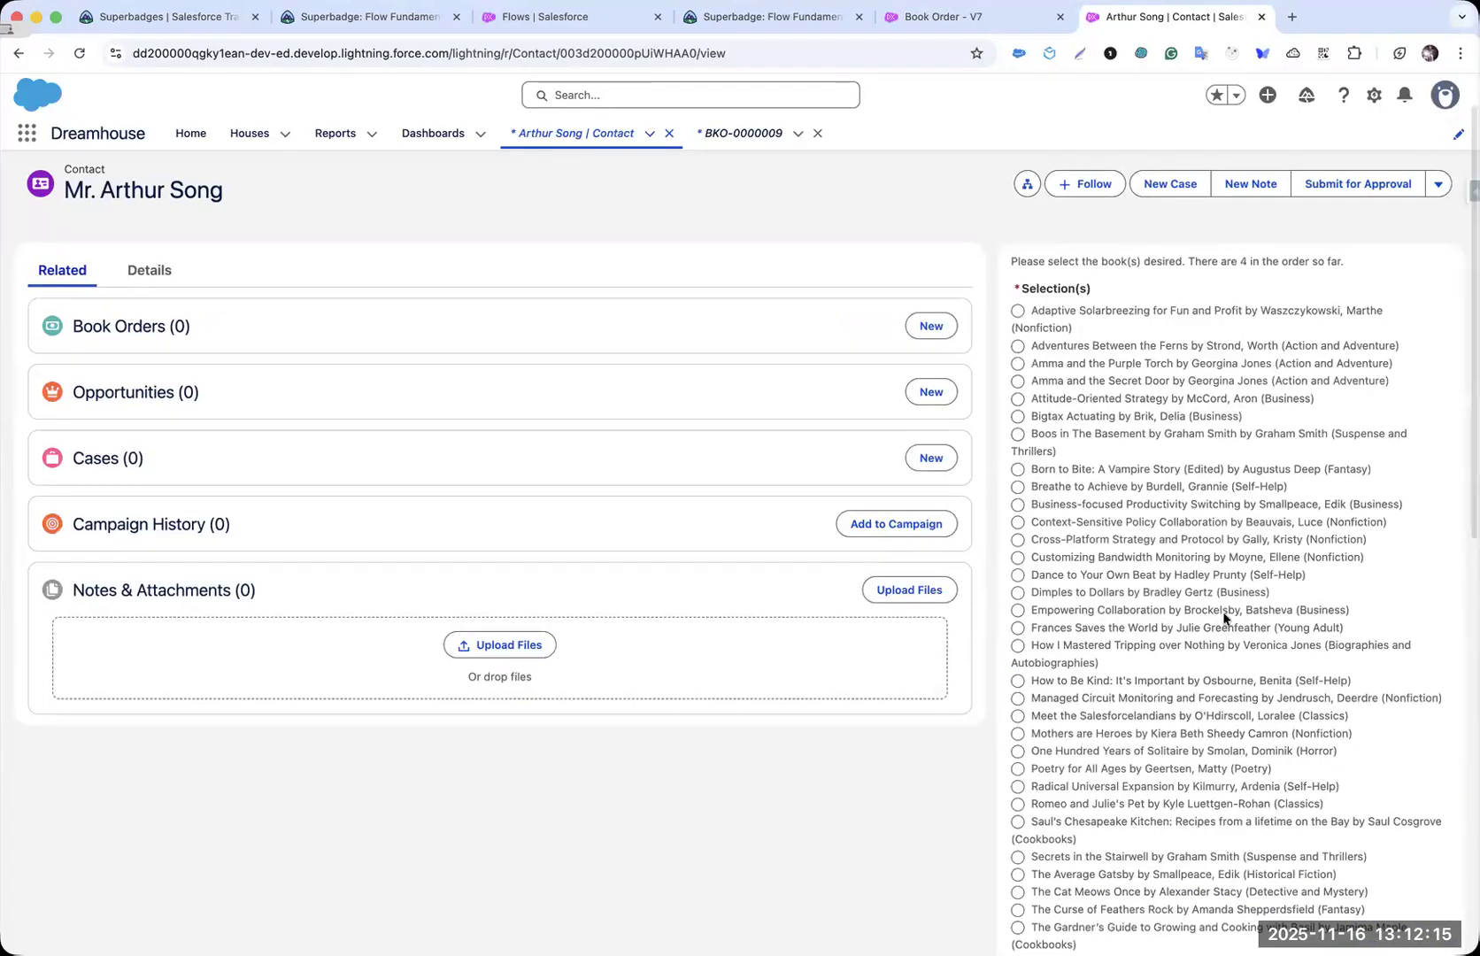
{"action": "scroll", "coordinate": [1441, 786], "scroll_direction": "down", "scroll_amount": 4}
{"action": "left_click", "coordinate": [1421, 874]}
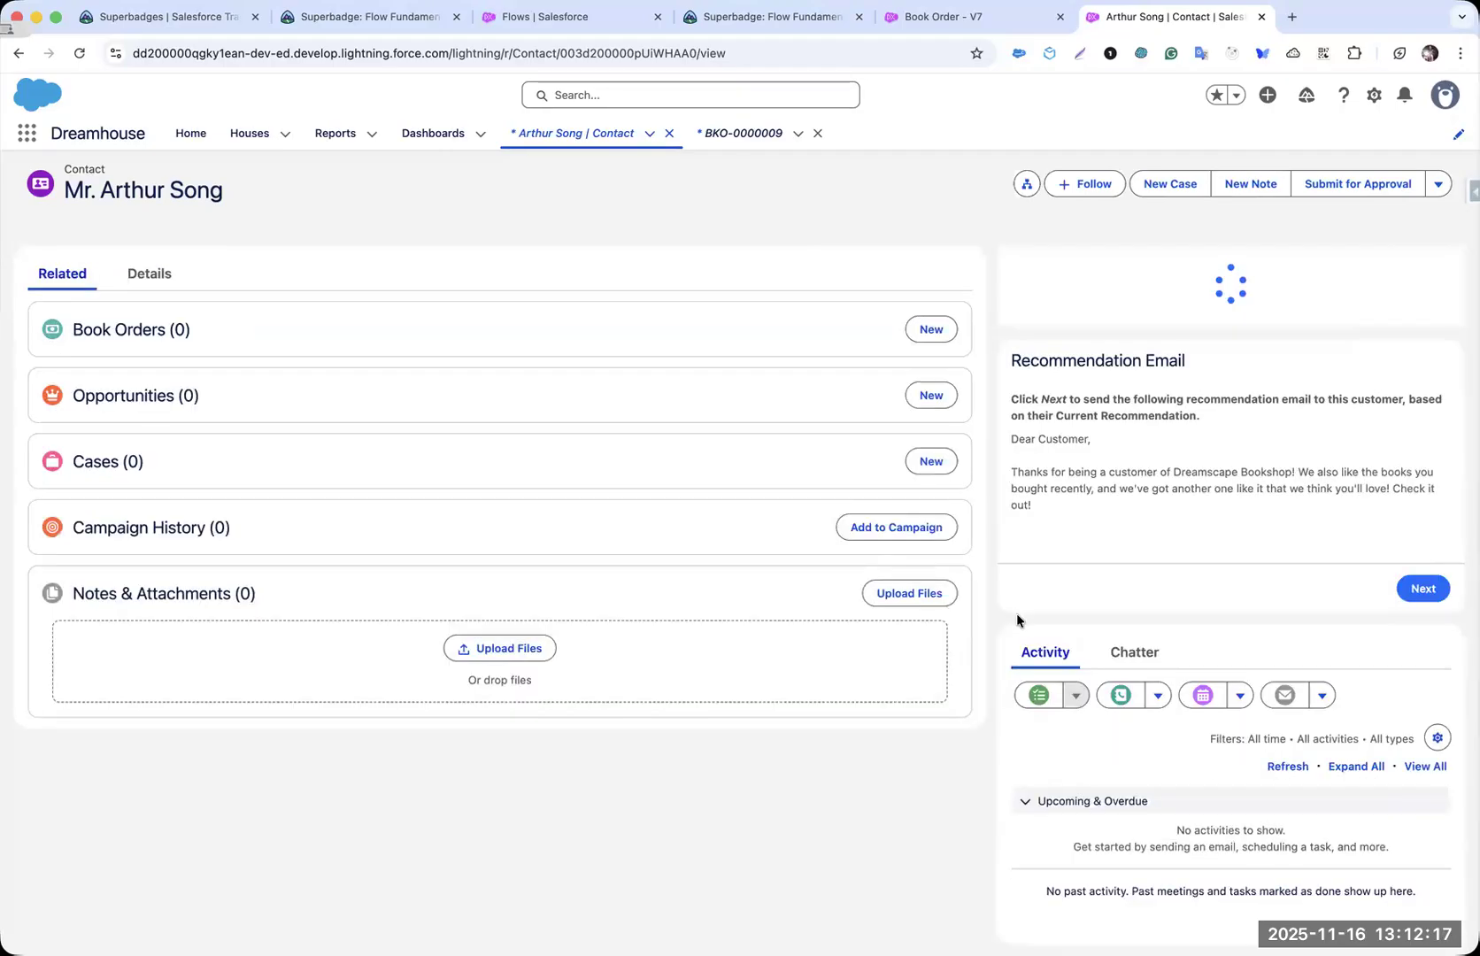
- Select the remaining books in the contact's Book Order flow, decline adding more books, and finish the flow
{"action": "left_click", "coordinate": [1017, 612]}
{"action": "scroll", "coordinate": [1443, 811], "scroll_direction": "down", "scroll_amount": 5}
{"action": "left_click", "coordinate": [1420, 714]}
{"action": "left_click", "coordinate": [1018, 573]}
{"action": "scroll", "coordinate": [1310, 746], "scroll_direction": "down", "scroll_amount": 5}
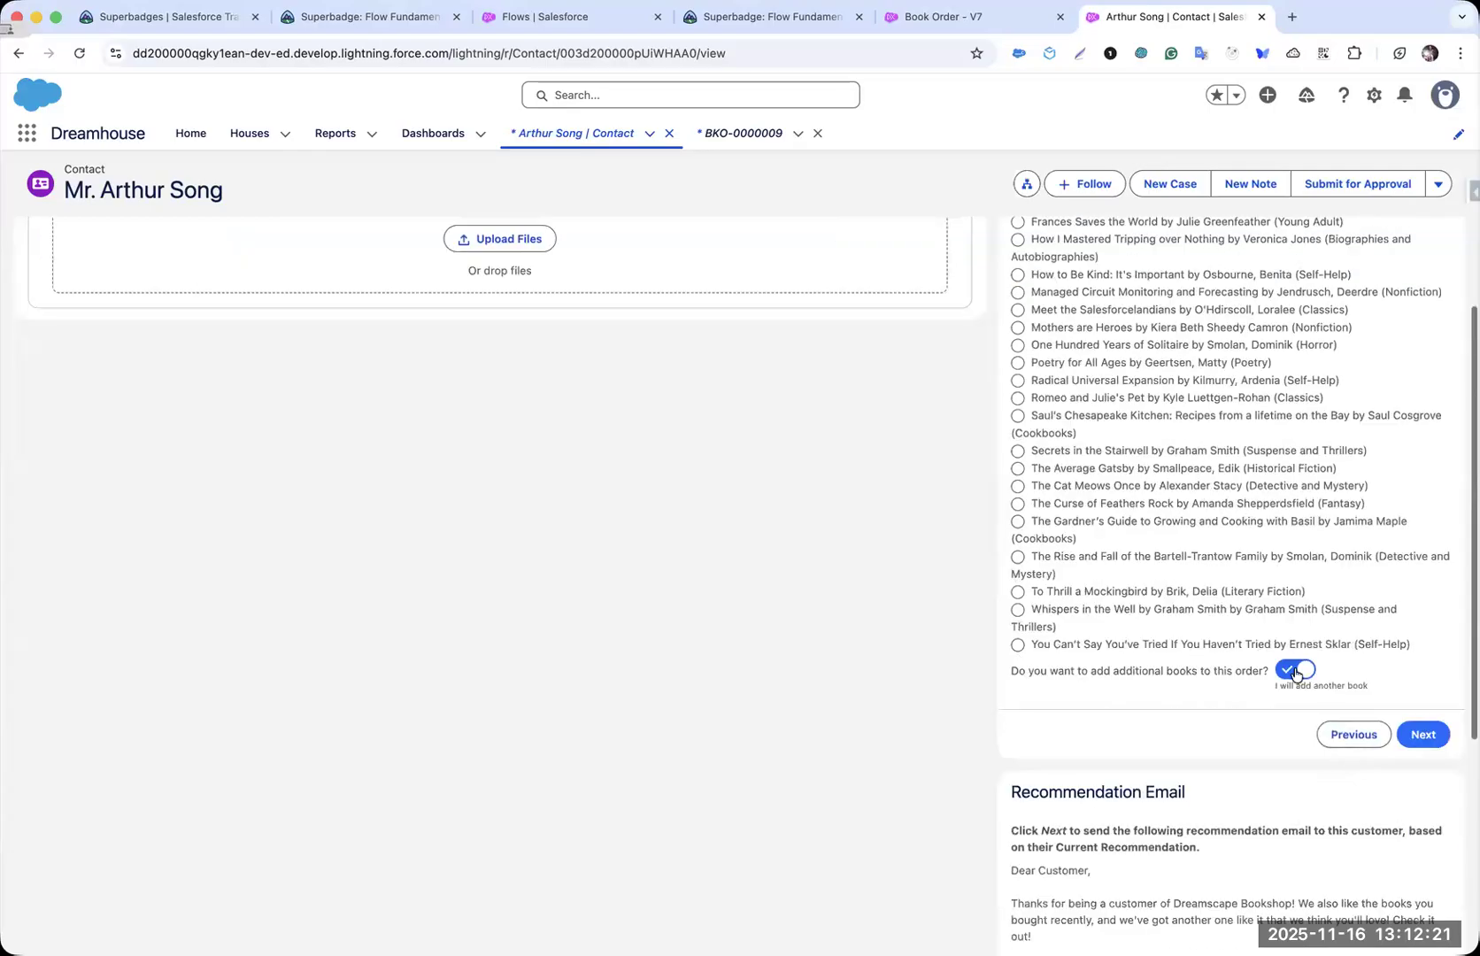
{"action": "left_click", "coordinate": [1441, 745]}
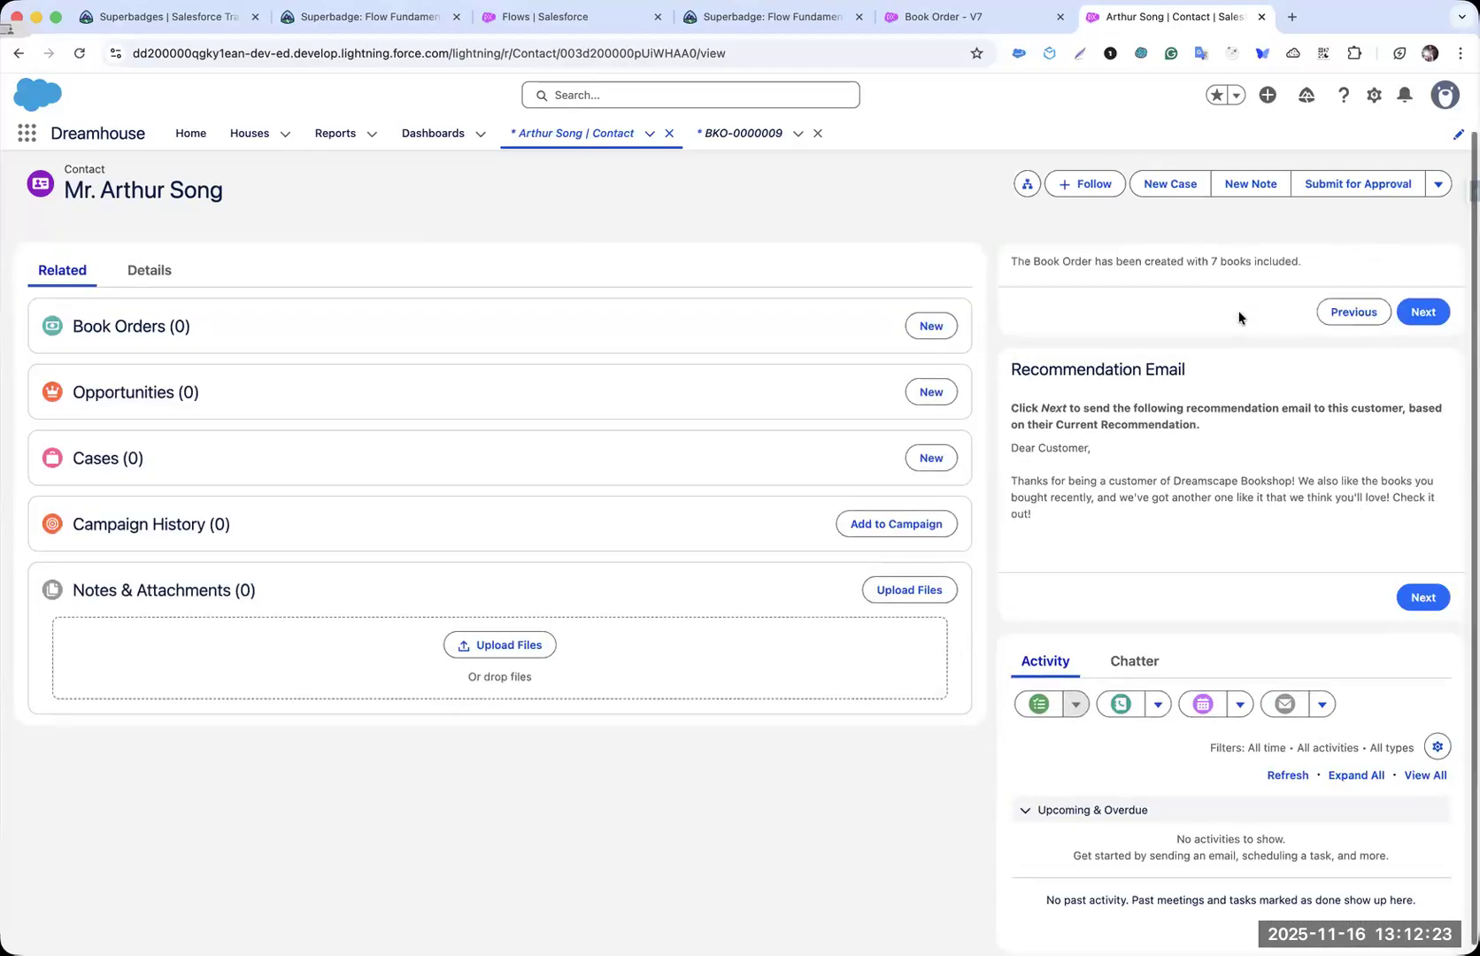
{"action": "left_click", "coordinate": [1436, 312]}
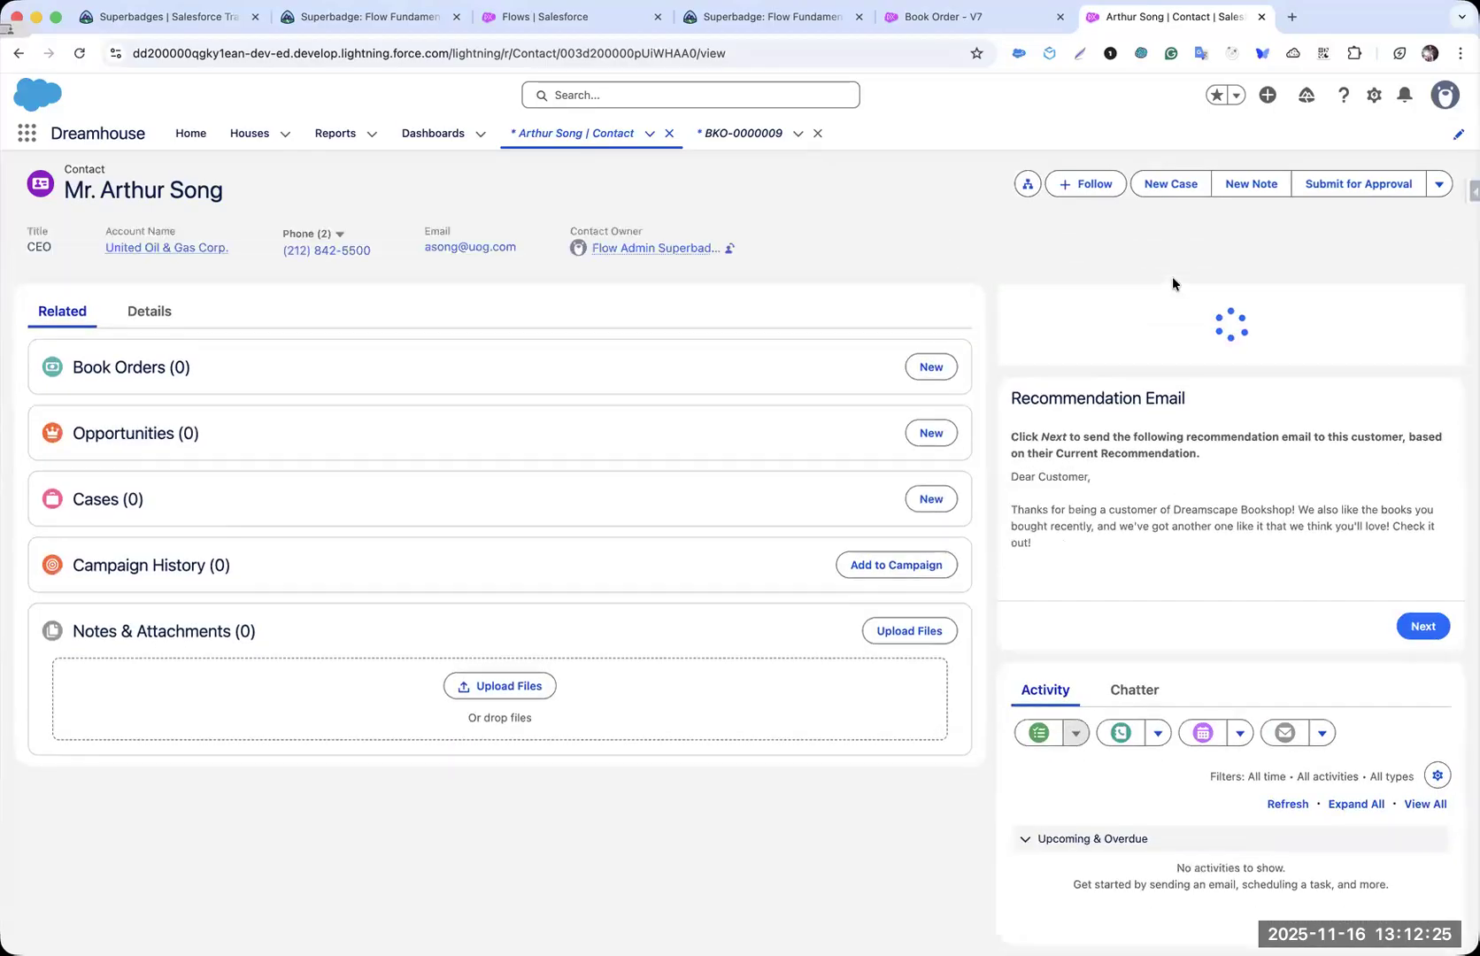
- Open the new book order from the contact's related list and inspect its Add Bookmark and Sticker task
{"action": "triple_click", "coordinate": [1090, 303]}
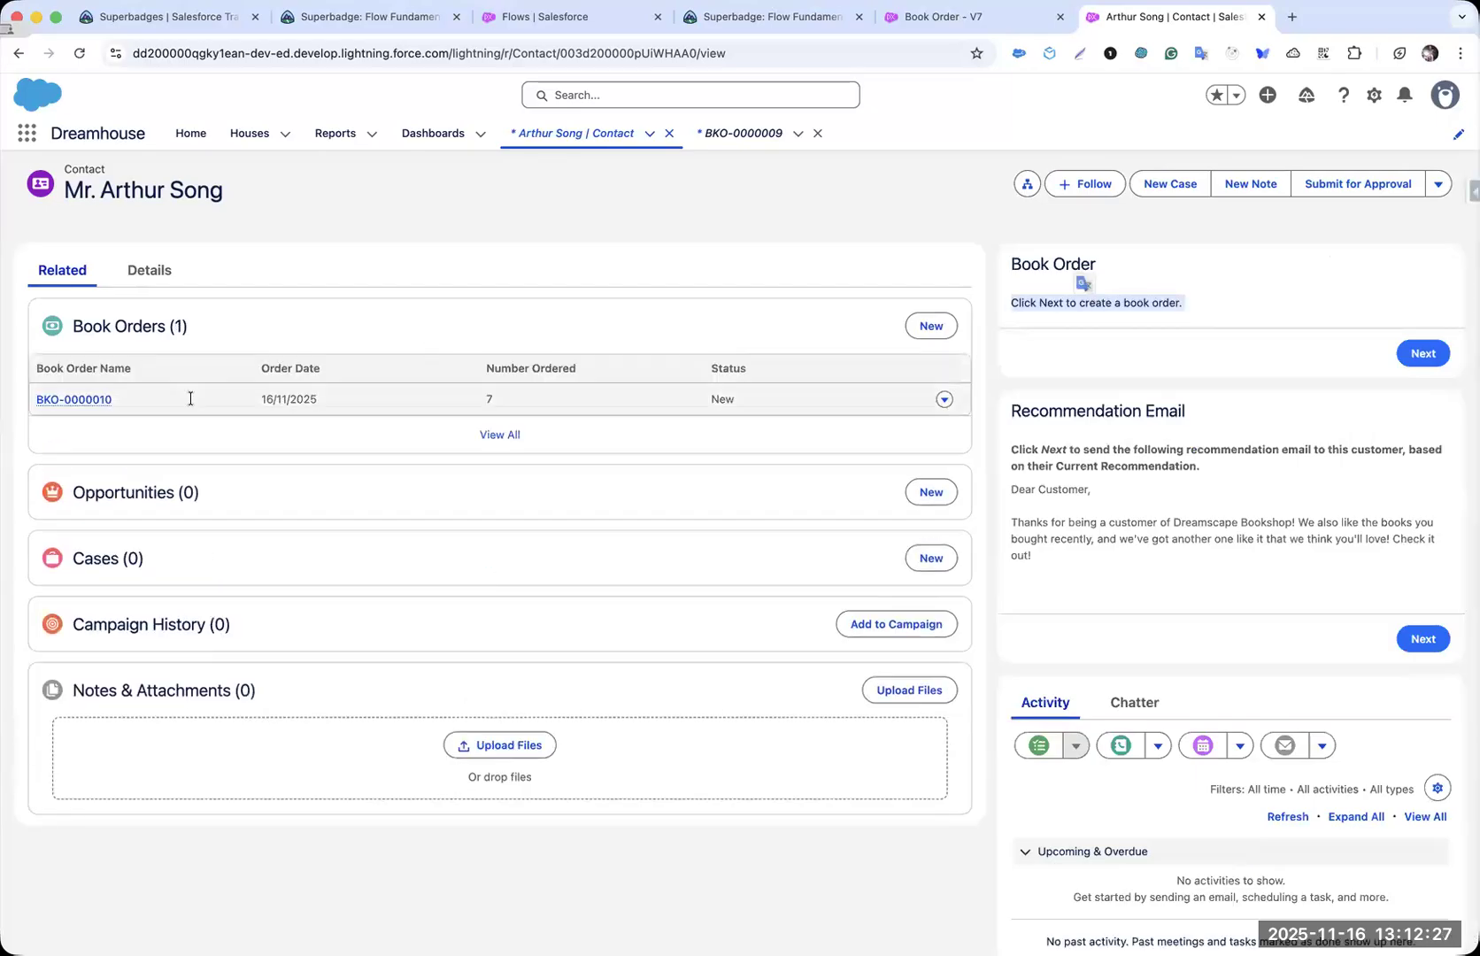
{"action": "left_click", "coordinate": [98, 400]}
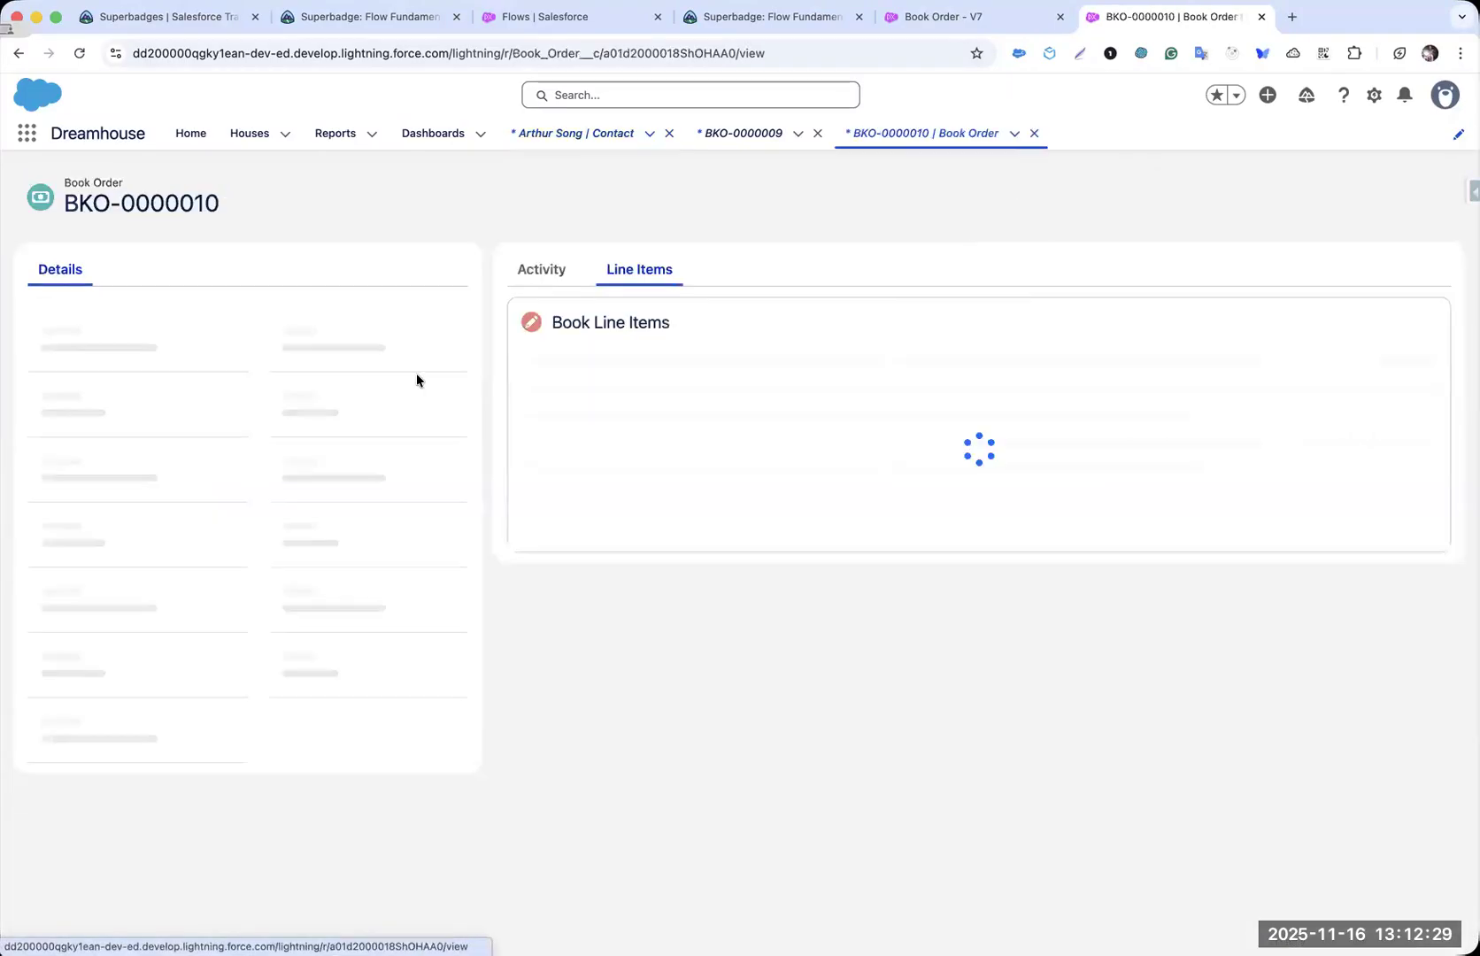
{"action": "left_click", "coordinate": [547, 282]}
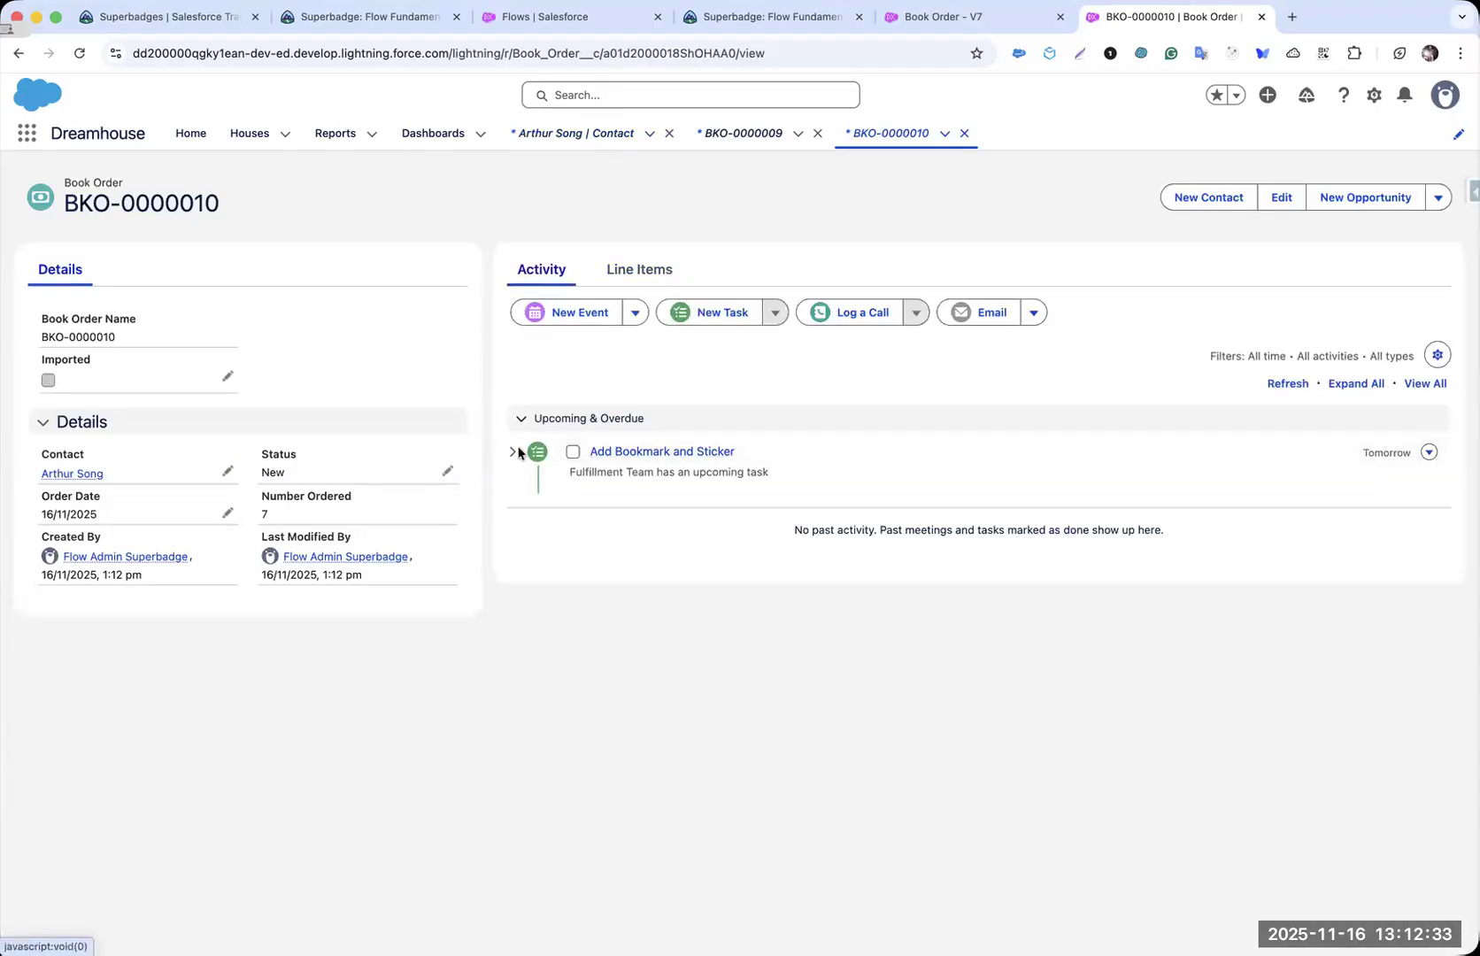
{"action": "left_click", "coordinate": [516, 453]}
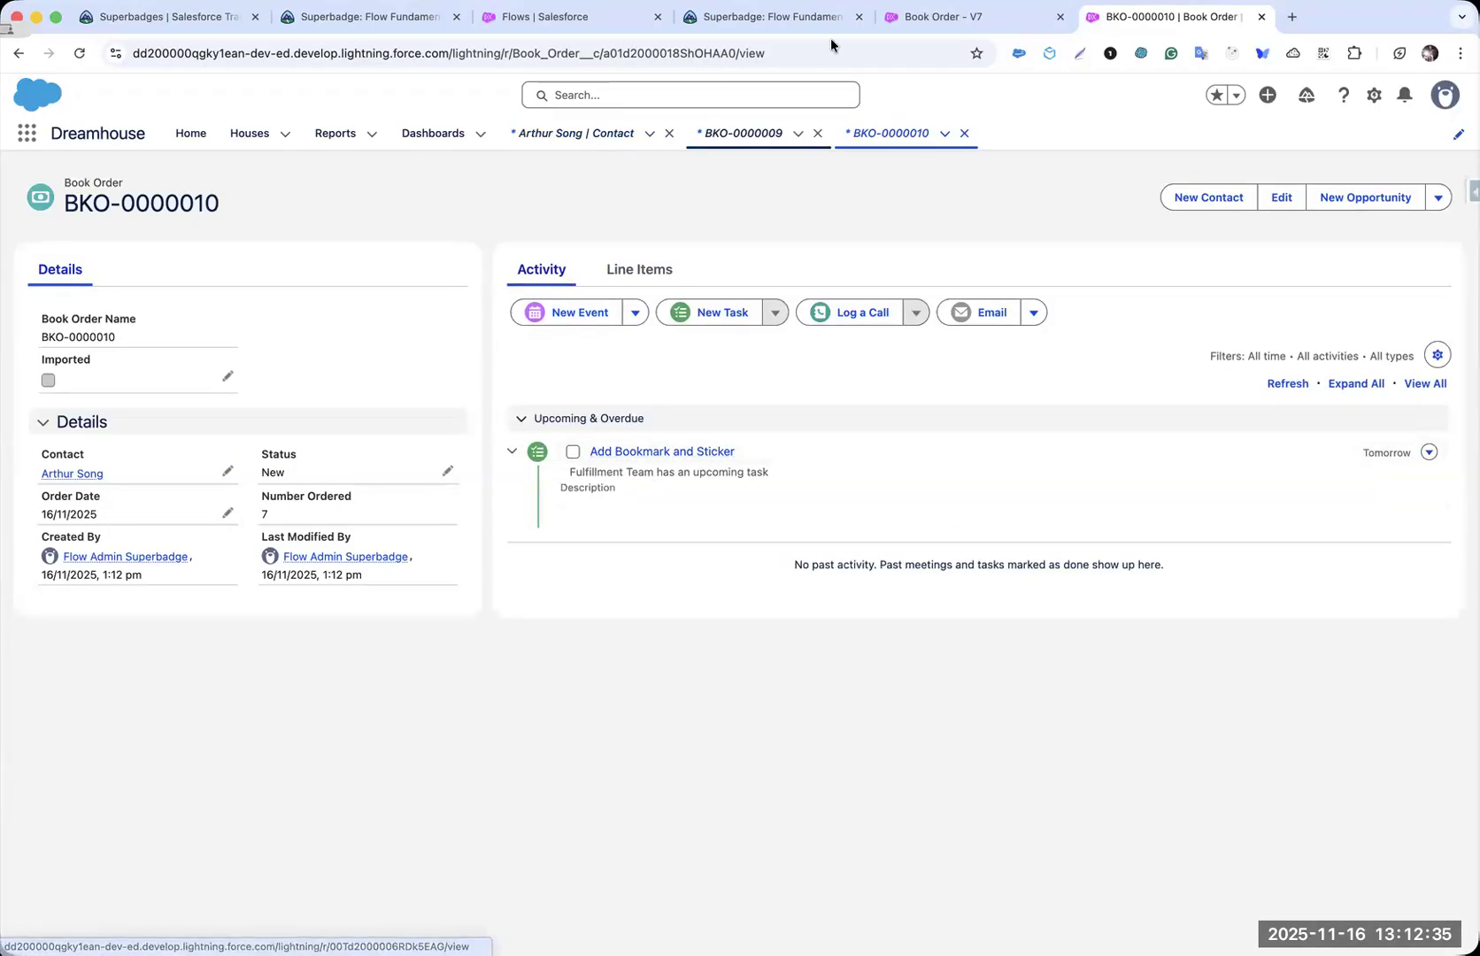
- Return to the Trailhead superbadge page and run the check for challenge 1, Create tasks according to specific criteria
{"action": "left_click", "coordinate": [934, 16]}
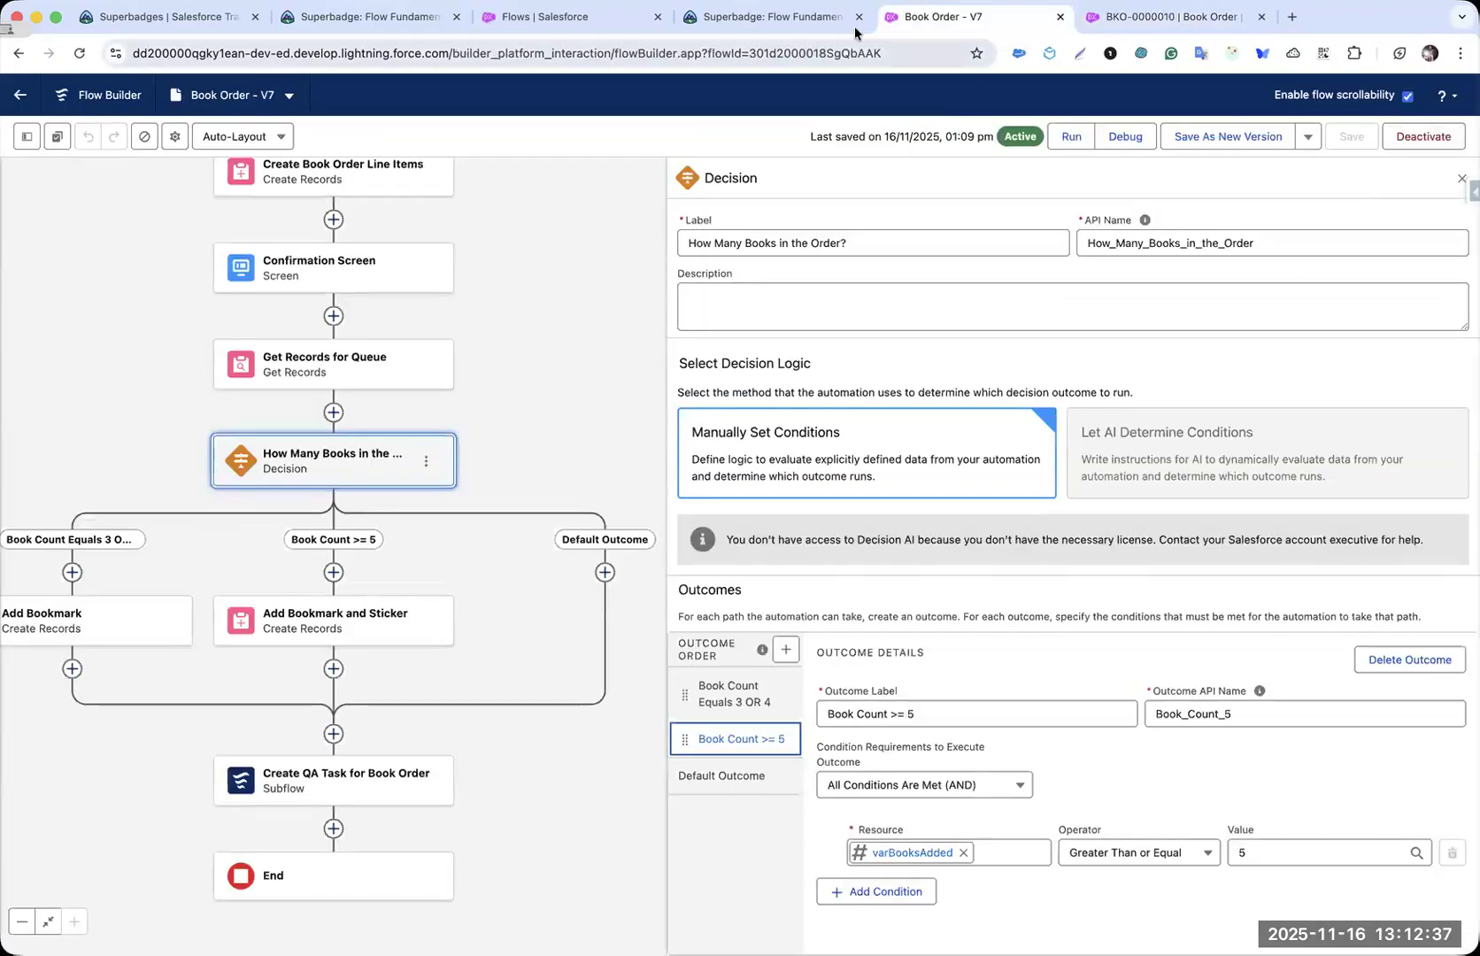
{"action": "left_click", "coordinate": [772, 17]}
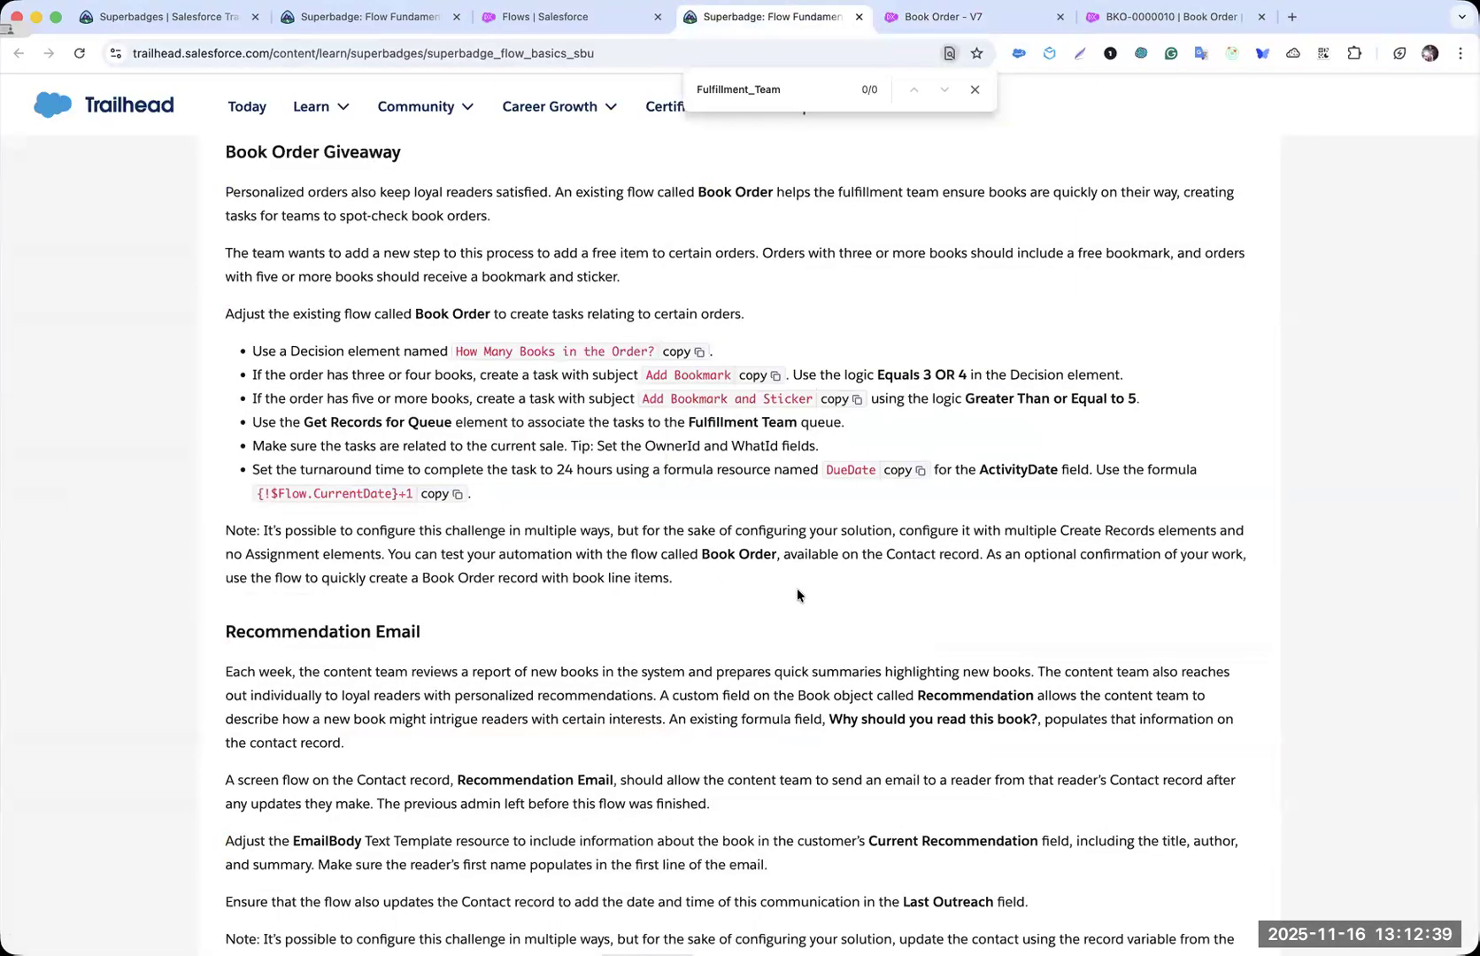
{"action": "left_click_drag", "start_coordinate": [438, 316], "coordinate": [532, 313]}
{"action": "key", "text": "super+f"}
{"action": "left_click", "coordinate": [1153, 515]}
{"action": "left_click", "coordinate": [974, 90]}
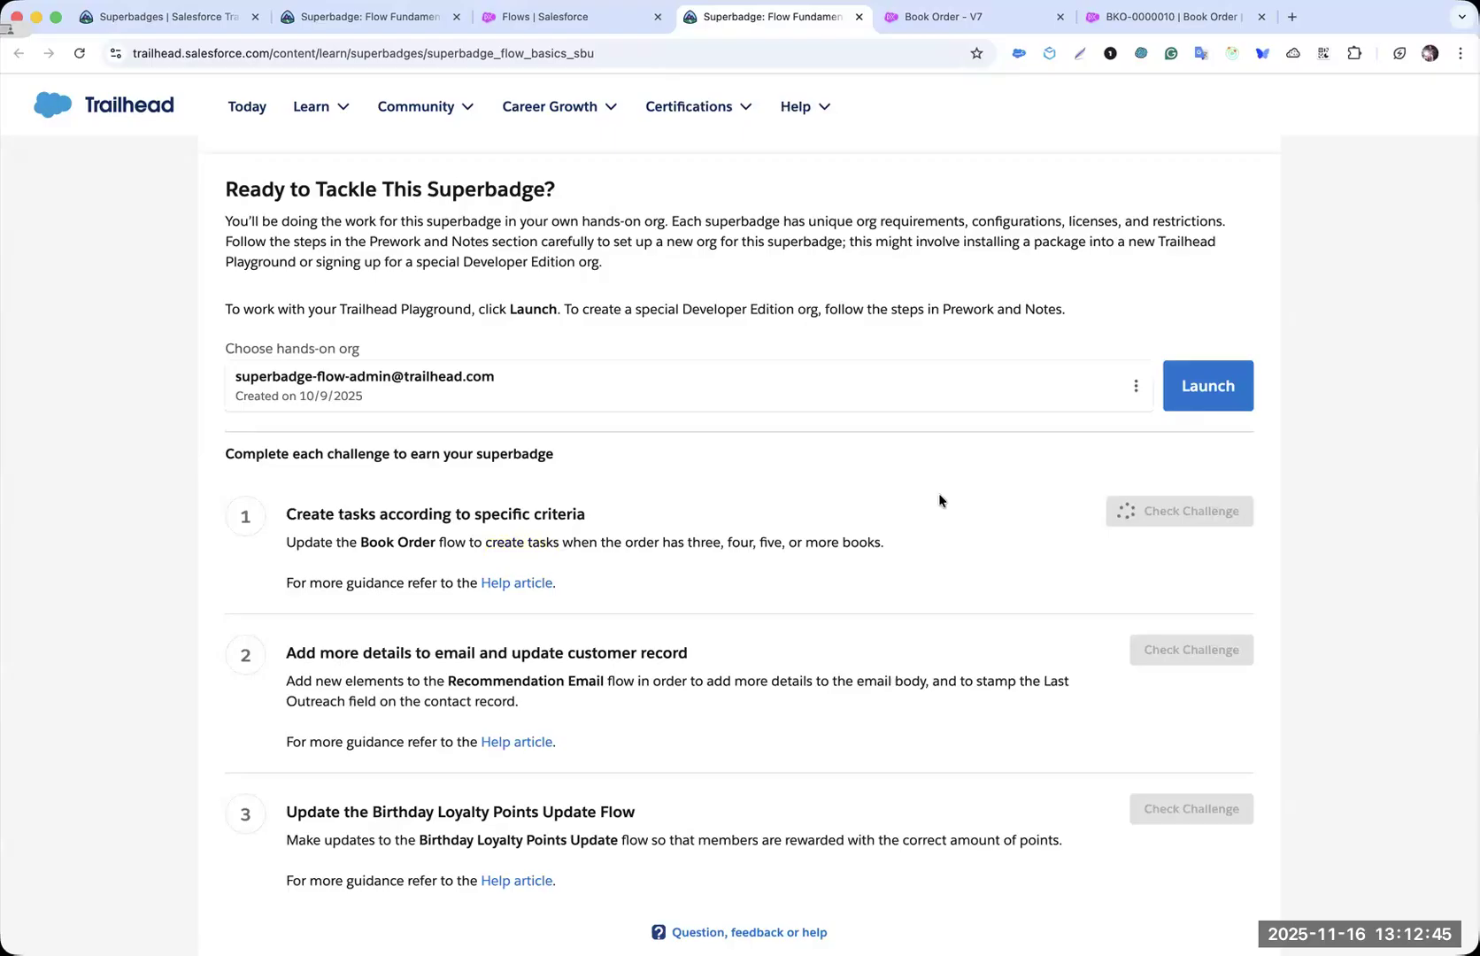
{"action": "scroll", "coordinate": [937, 493], "scroll_direction": "down", "scroll_amount": 2}
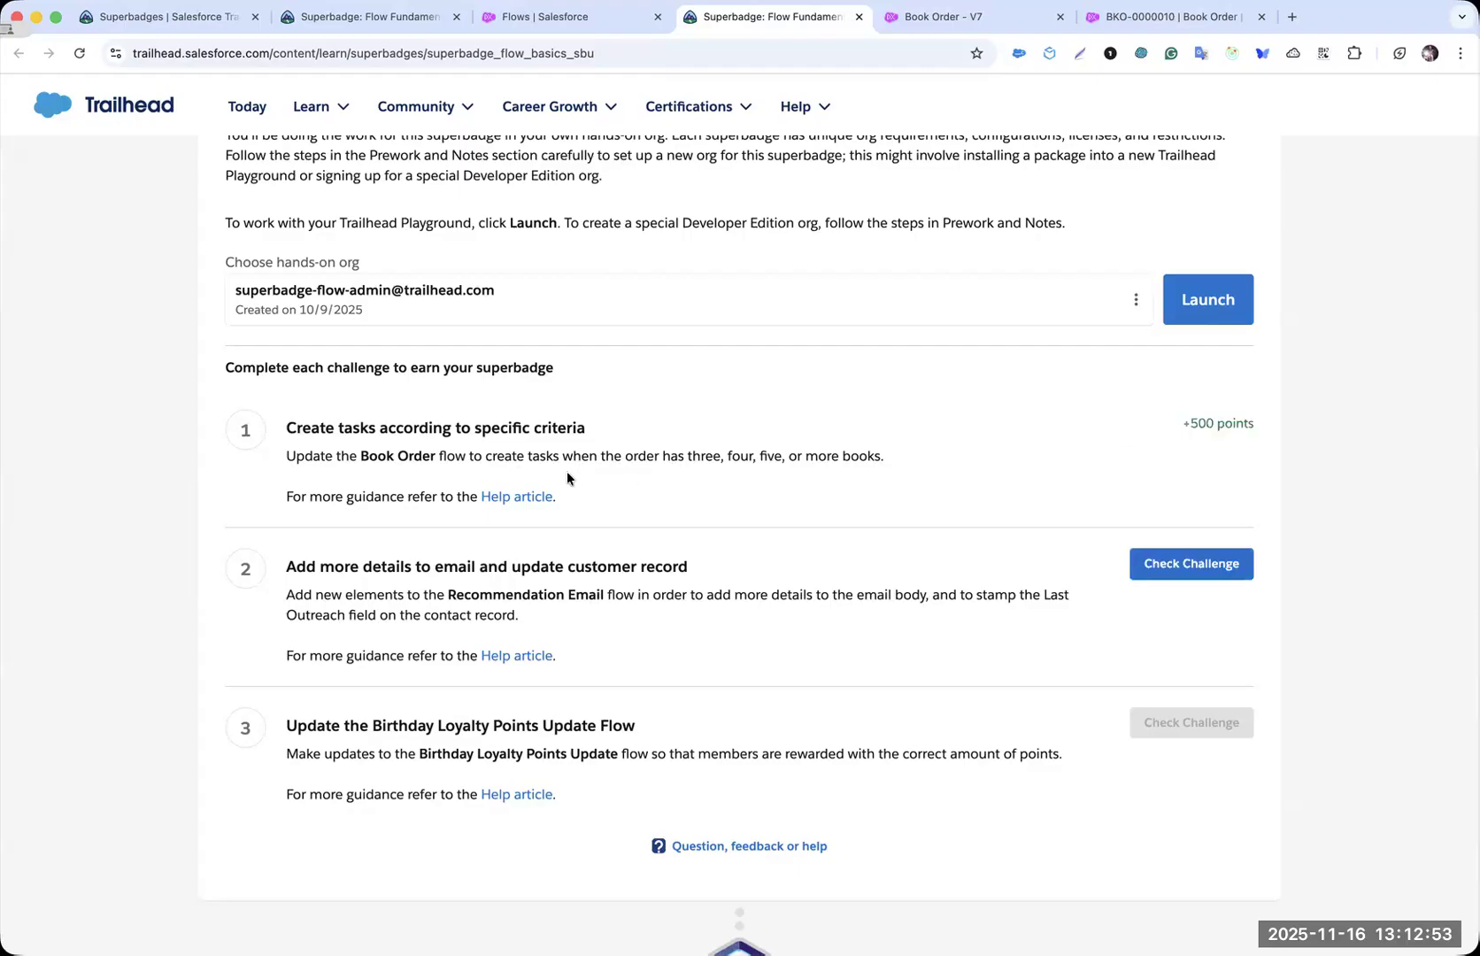
{"action": "double_click", "coordinate": [1217, 426]}
- Search the superbadge page for "Recommendation Email" and read that section's requirements
{"action": "left_click_drag", "start_coordinate": [500, 585], "coordinate": [573, 590]}
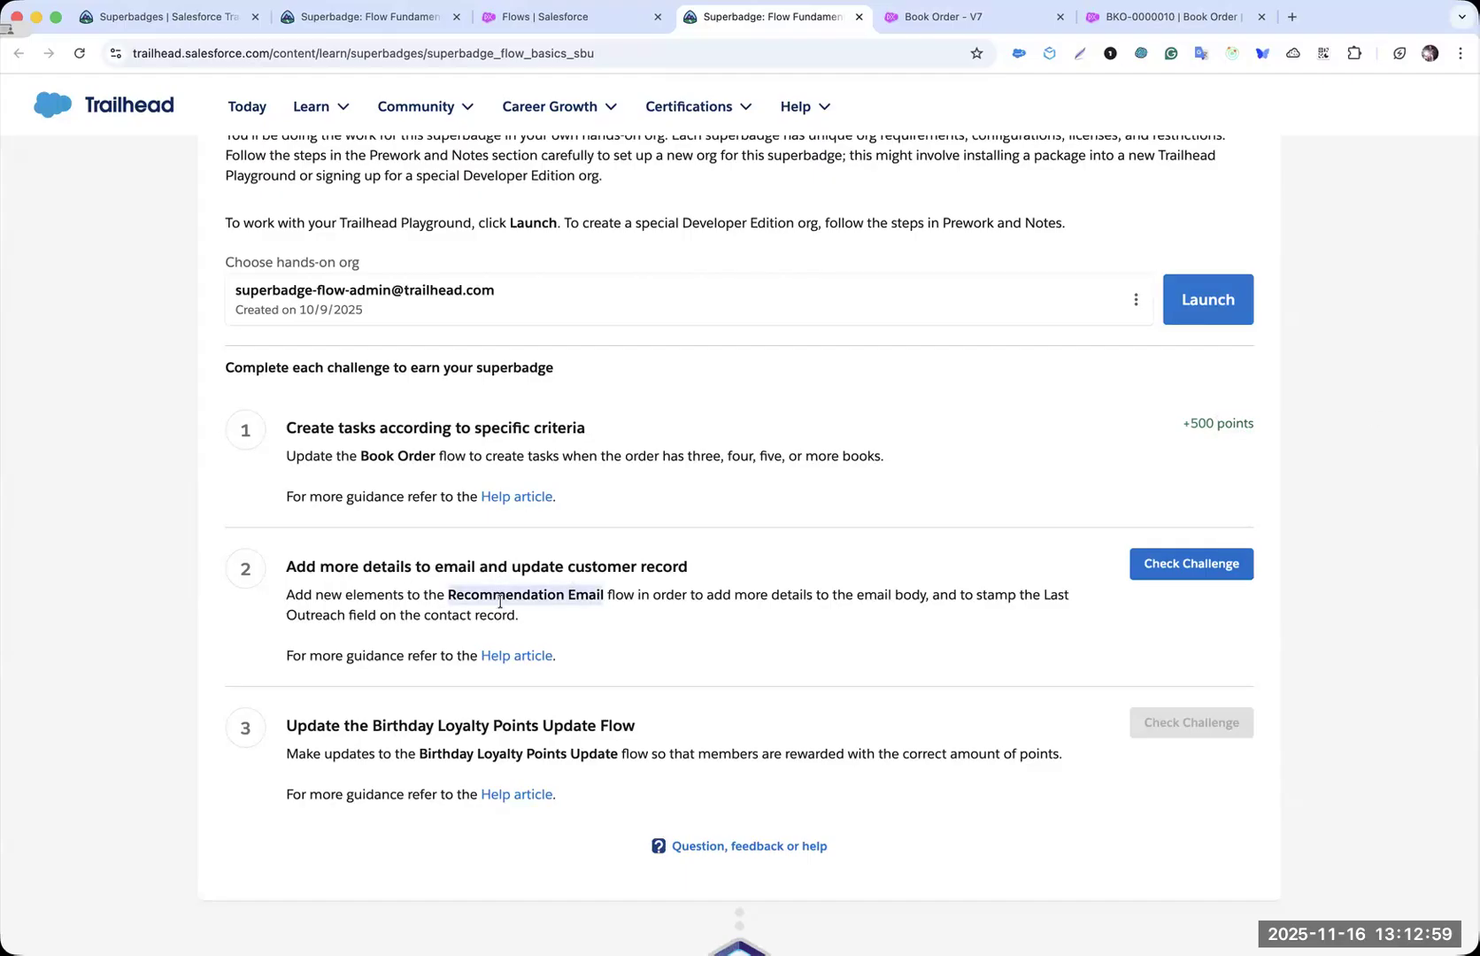
{"action": "key", "text": "super+f"}
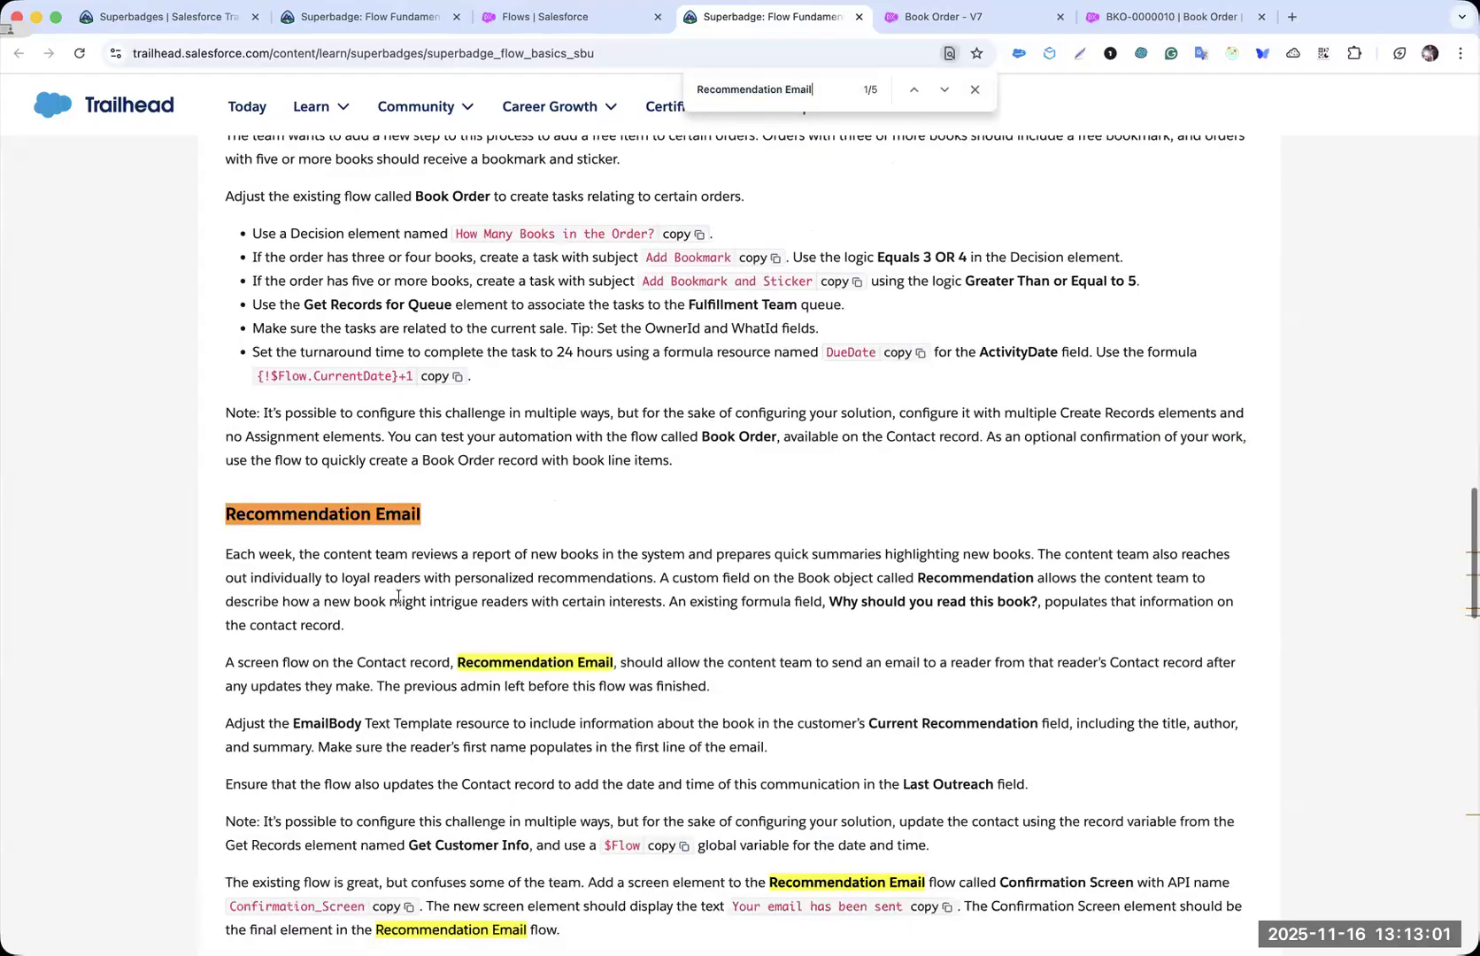
{"action": "scroll", "coordinate": [443, 531], "scroll_direction": "down", "scroll_amount": 3}
{"action": "scroll", "coordinate": [445, 526], "scroll_direction": "down", "scroll_amount": 2}
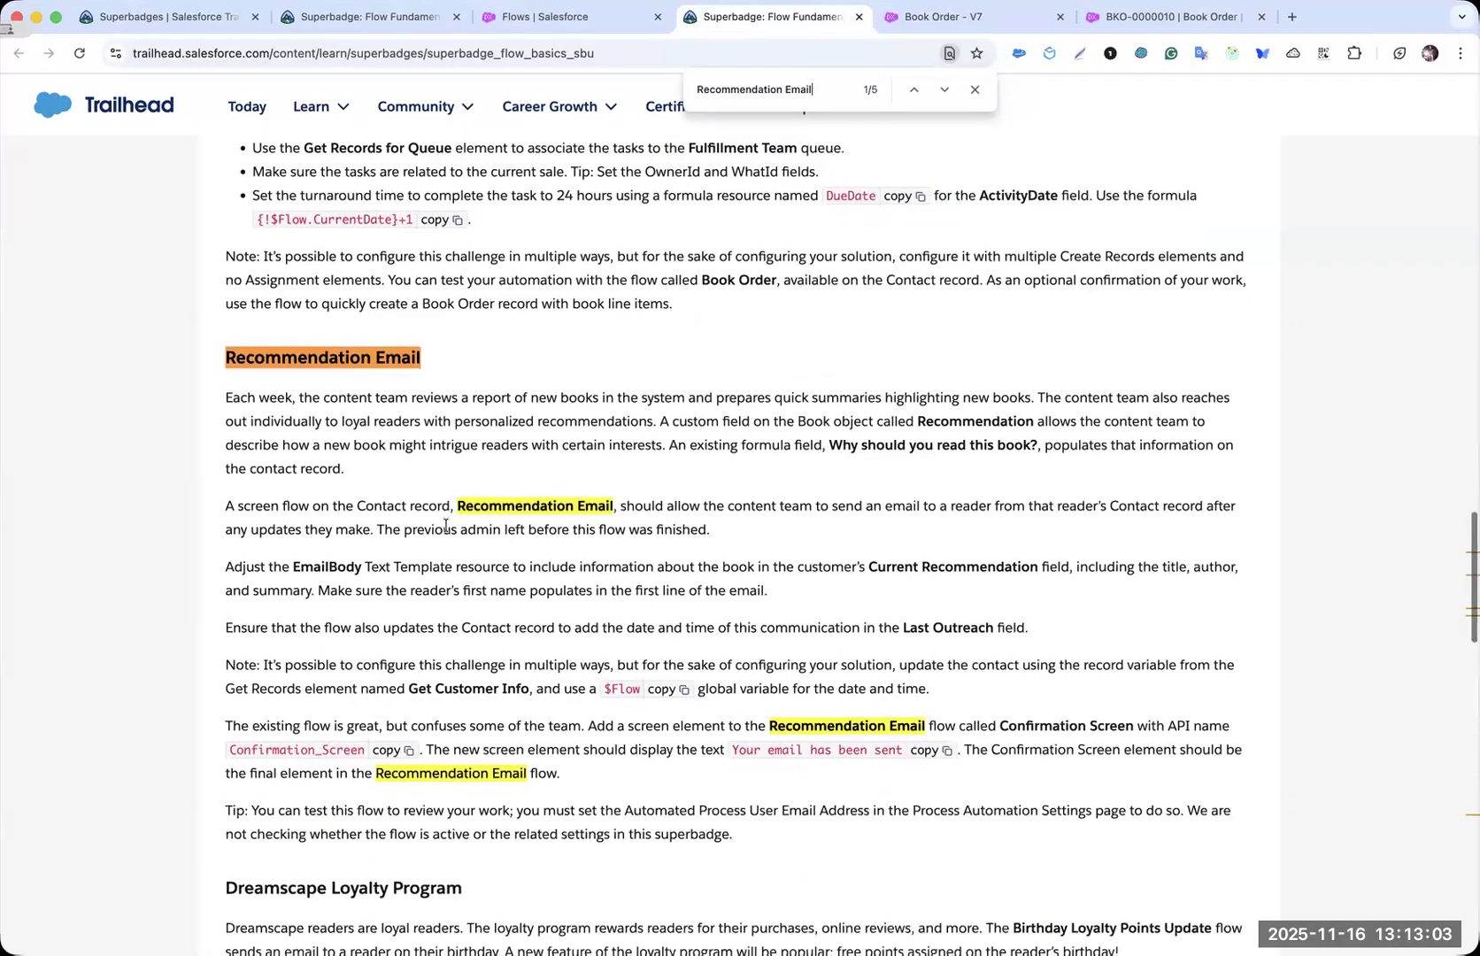
{"action": "scroll", "coordinate": [330, 415], "scroll_direction": "down", "scroll_amount": 1}
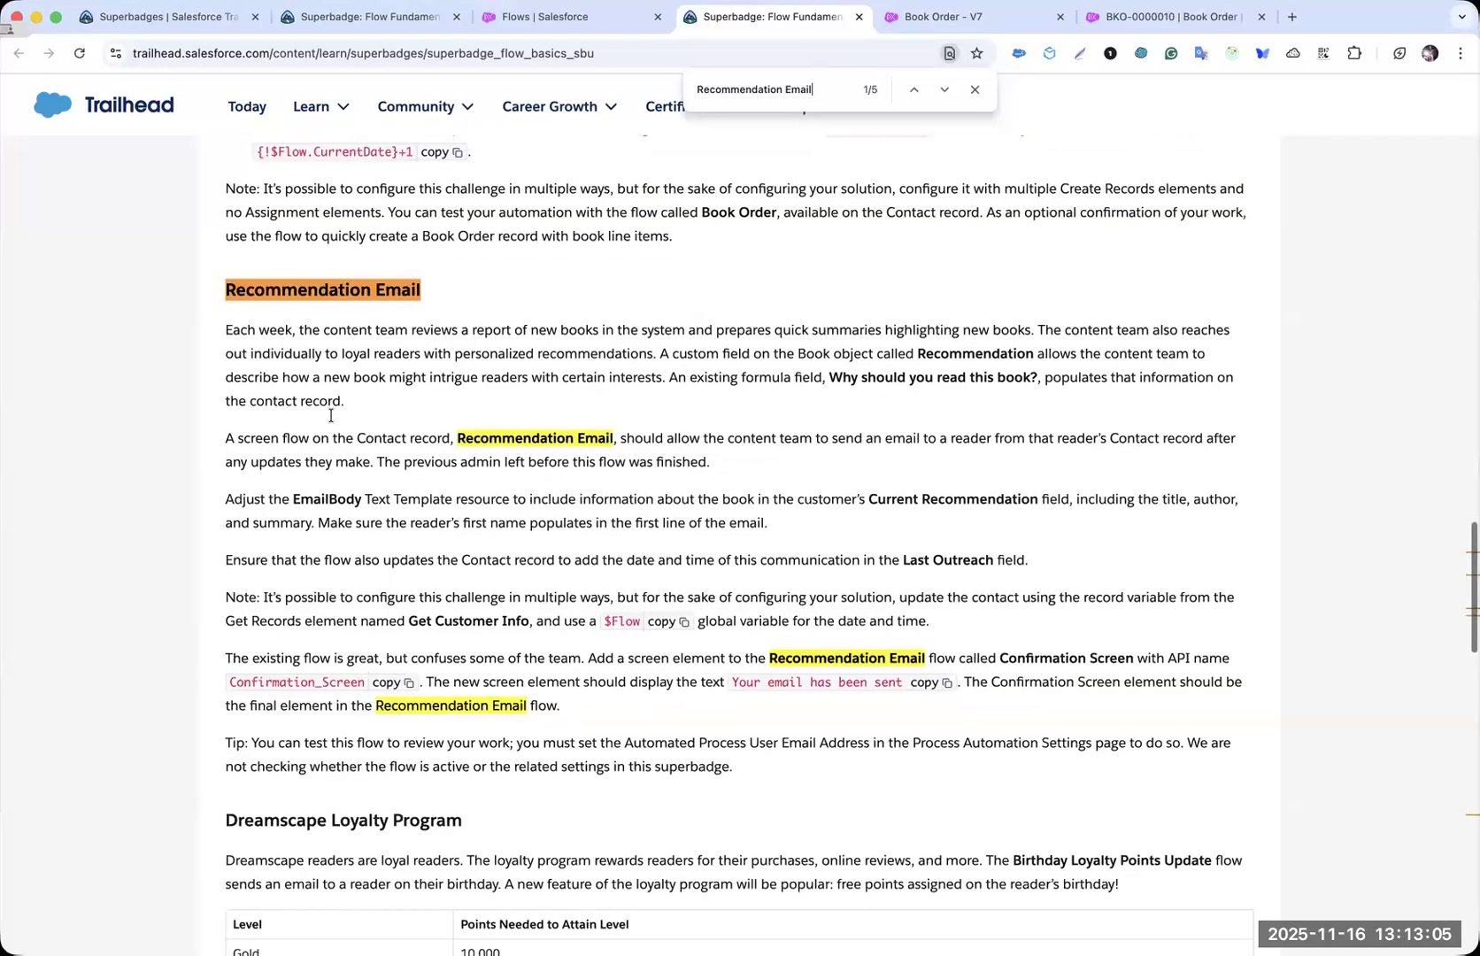
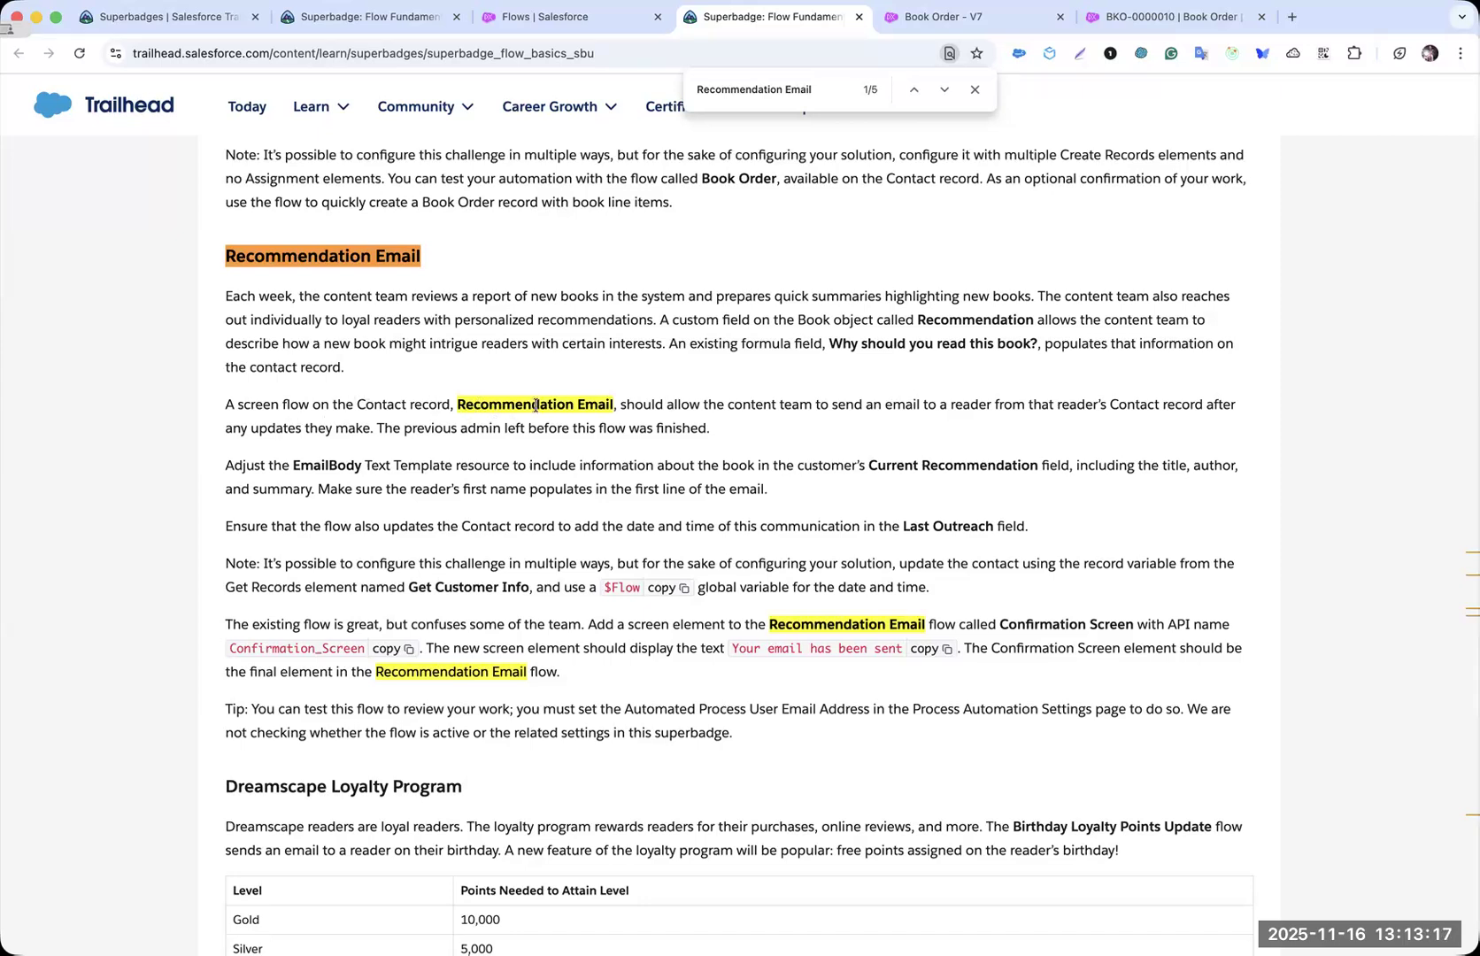
{"action": "left_click", "coordinate": [599, 405]}
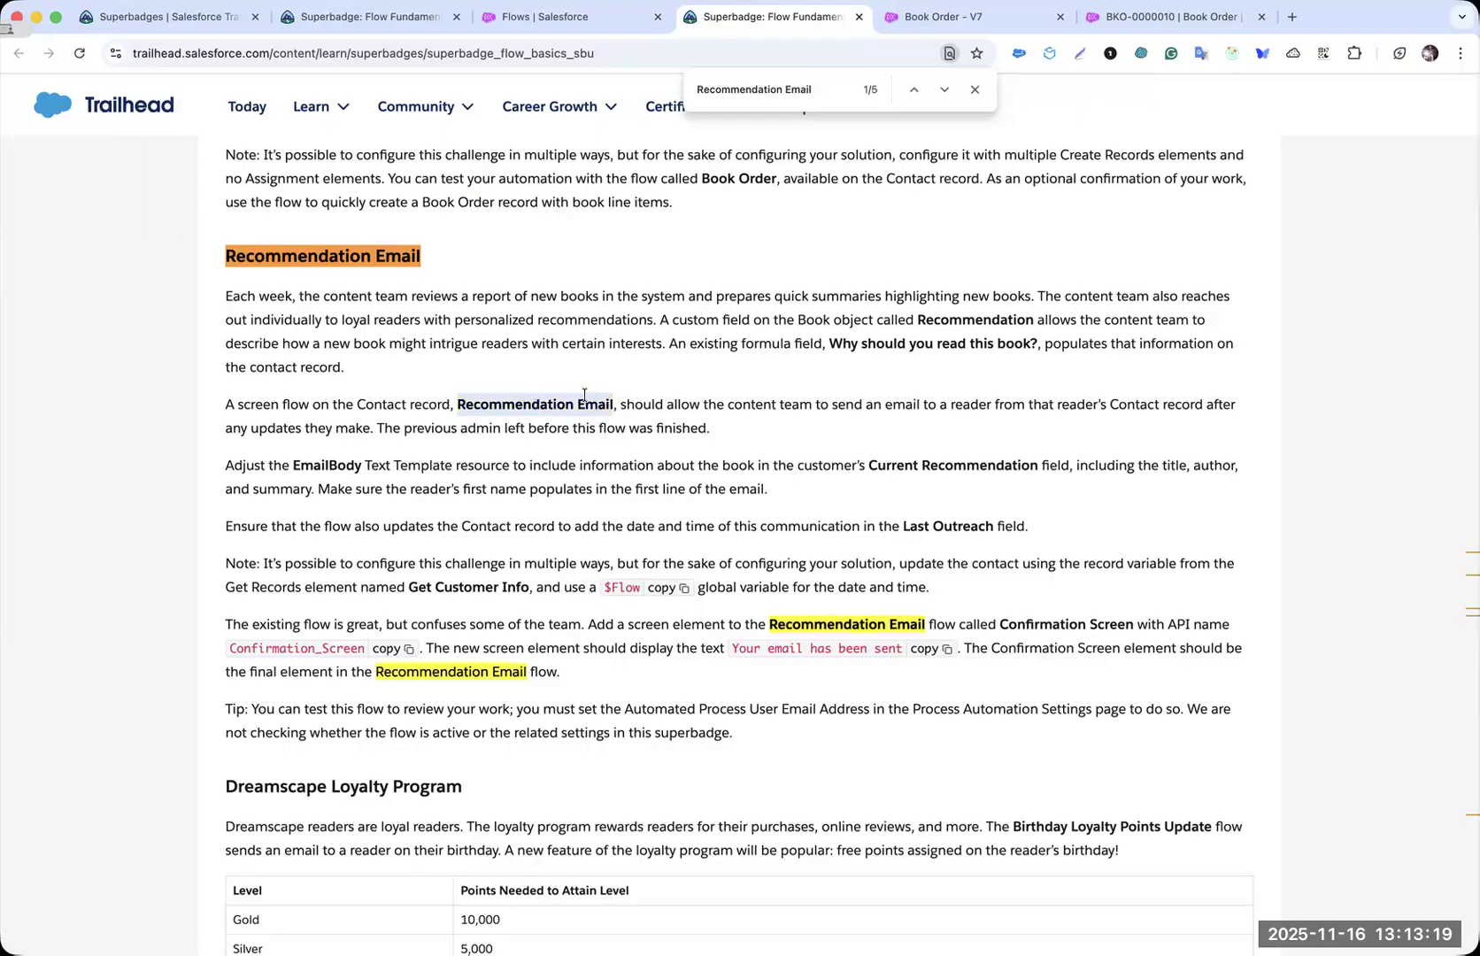
- Find the Recommendation Email flow in the All Flows list and open it, placing its browser tab after the superbadge page
{"action": "left_click", "coordinate": [524, 31]}
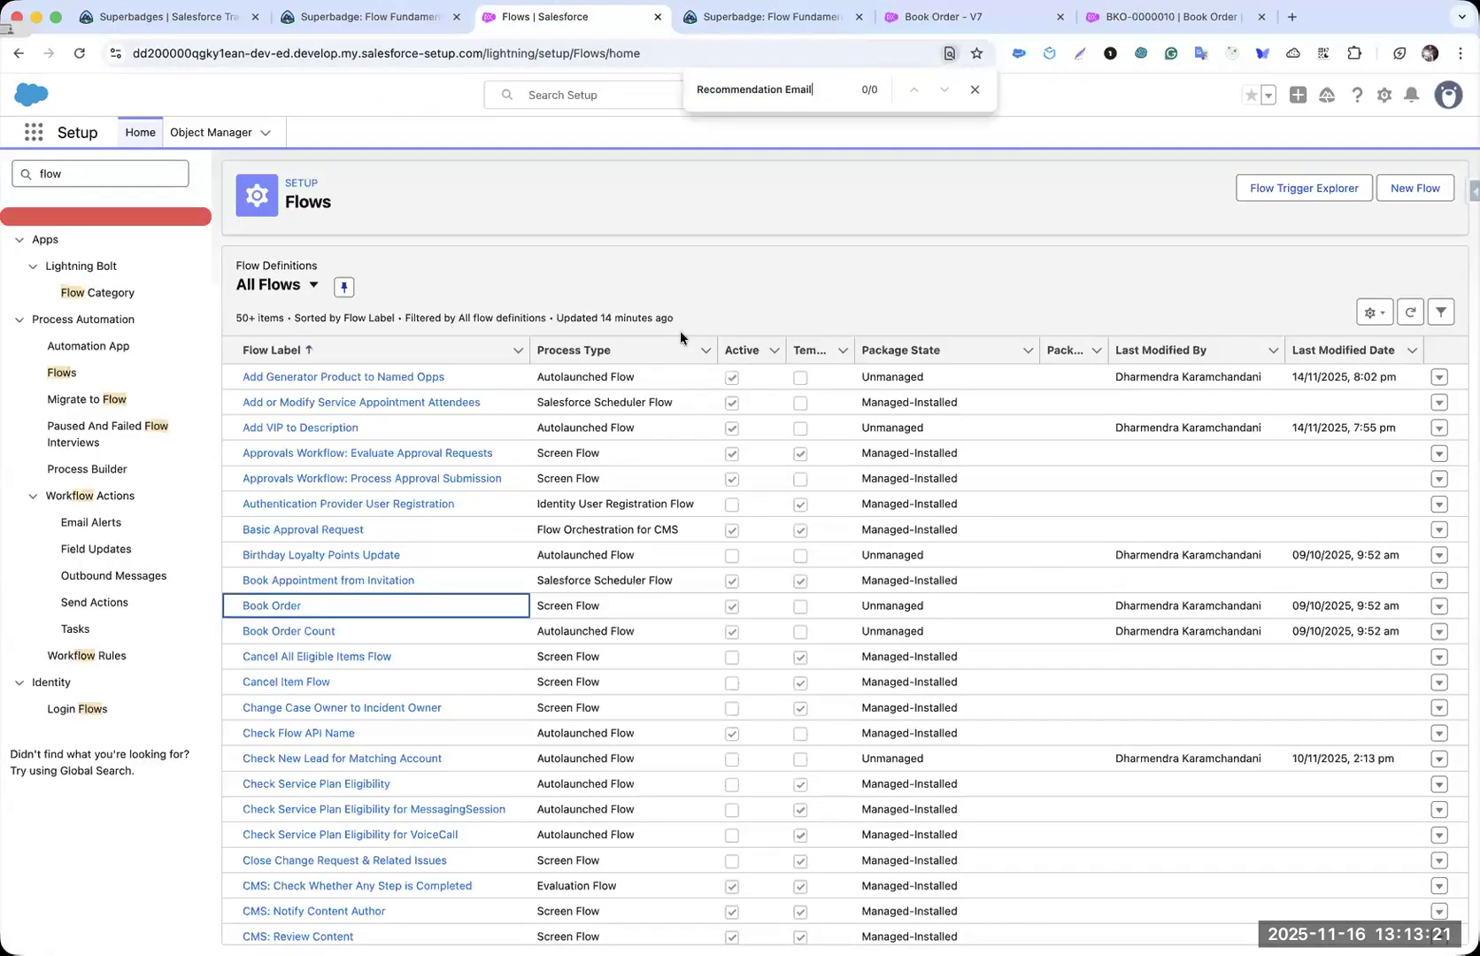
{"action": "key", "text": "super+f"}
{"action": "key", "text": "Right"}
{"action": "key", "text": "alt+BackSpace"}
{"action": "left_click", "coordinate": [777, 13]}
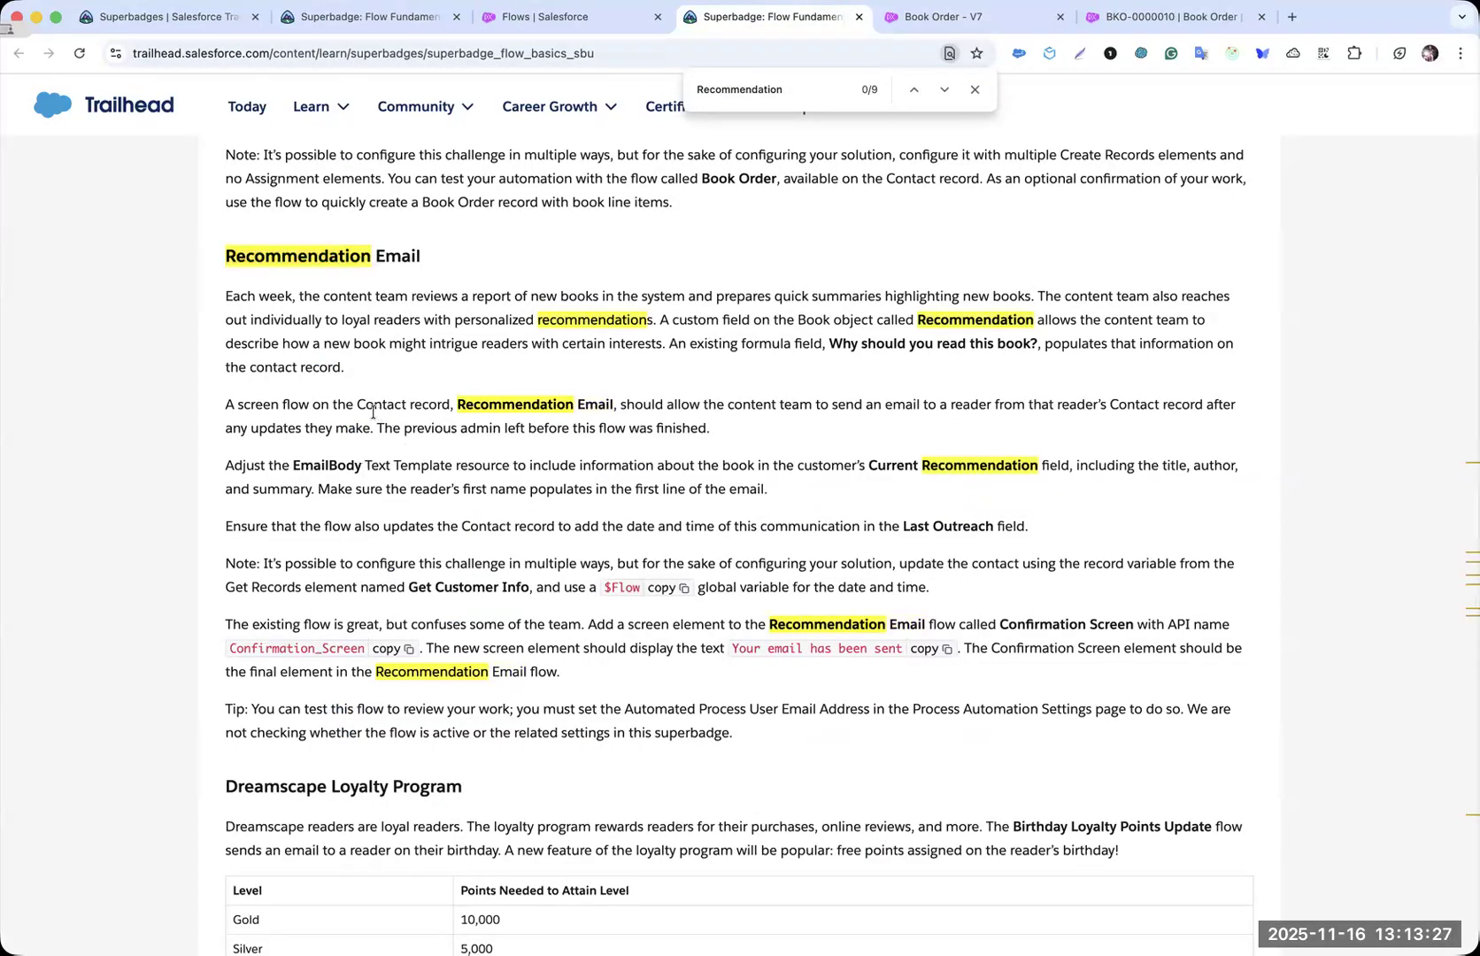
{"action": "key", "text": "ctrl+shift+Tab"}
{"action": "scroll", "coordinate": [662, 566], "scroll_direction": "down", "scroll_amount": 10}
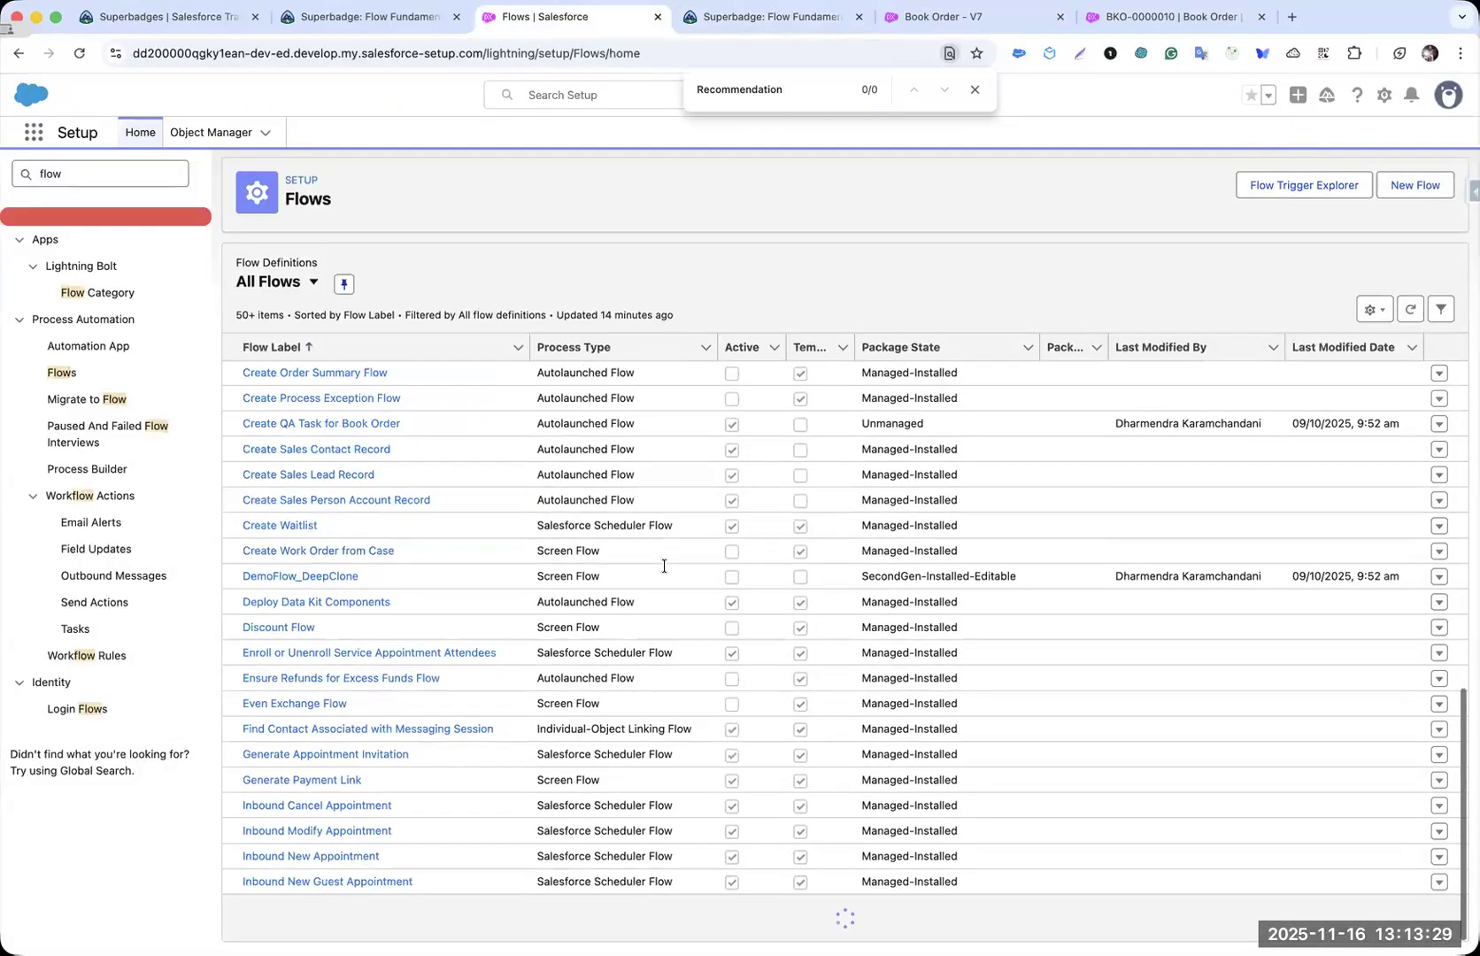
{"action": "scroll", "coordinate": [664, 566], "scroll_direction": "down", "scroll_amount": 4}
{"action": "type", "text": "Email"}
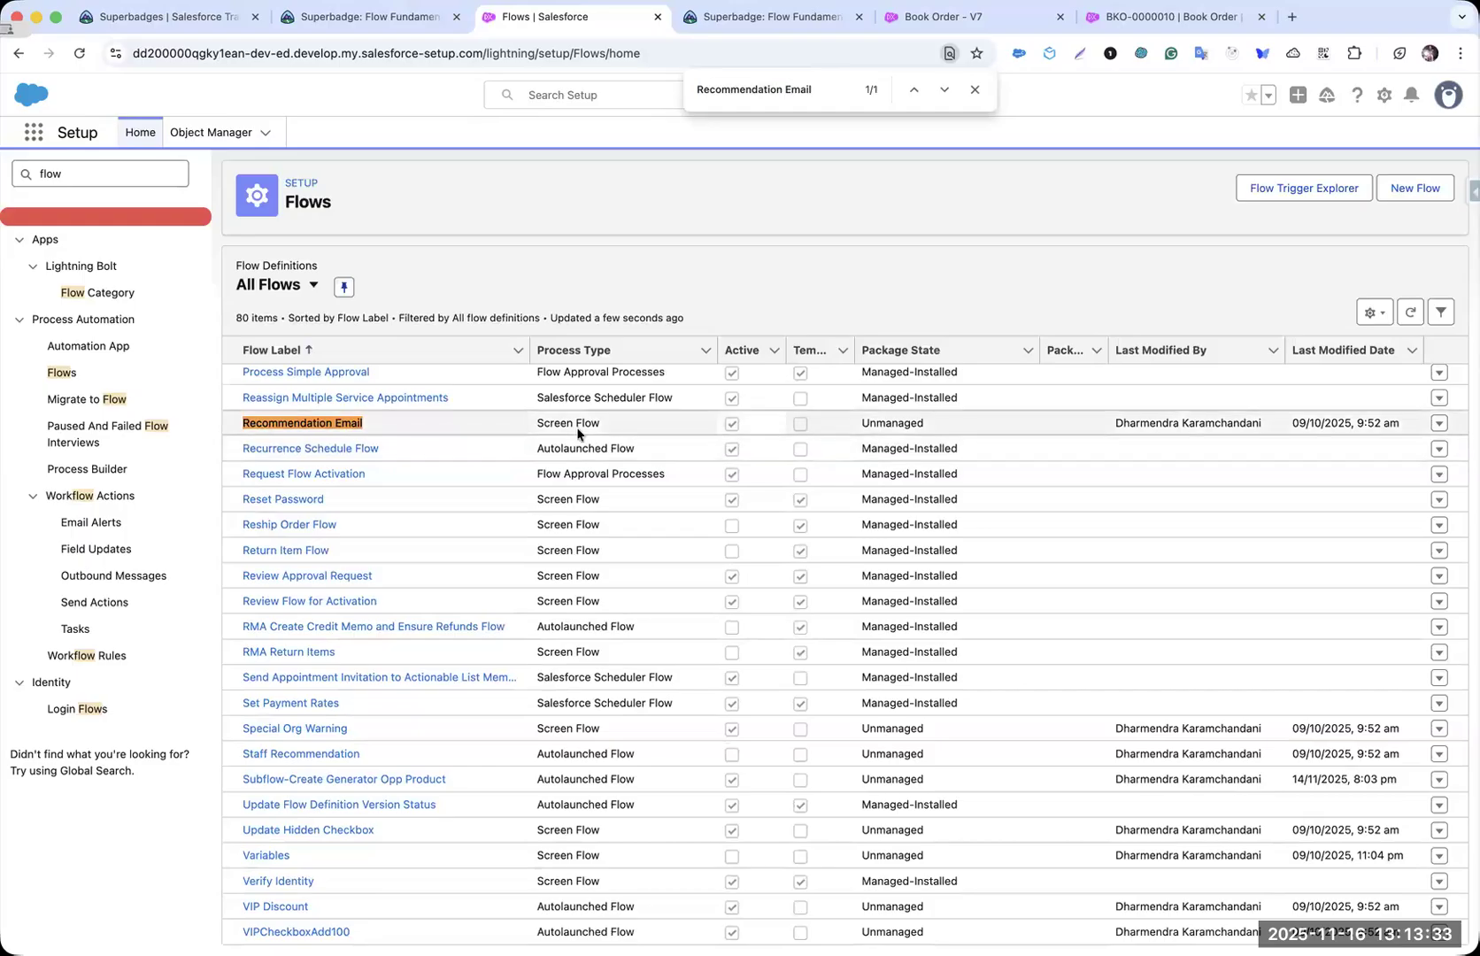
{"action": "left_click", "coordinate": [341, 425]}
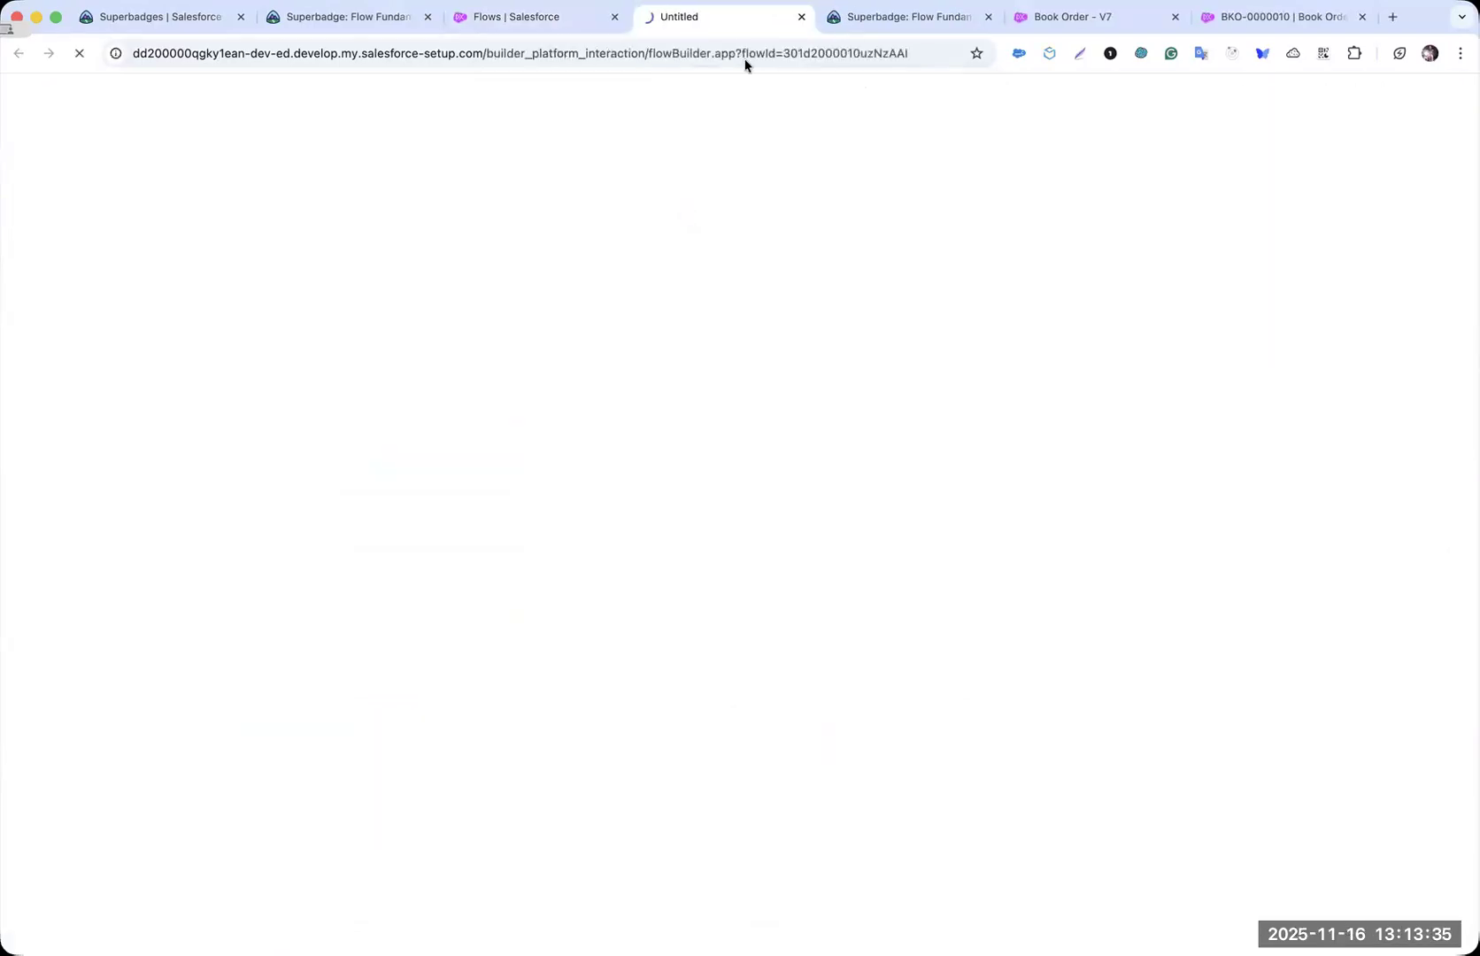
{"action": "left_click_drag", "start_coordinate": [733, 30], "coordinate": [929, 23]}
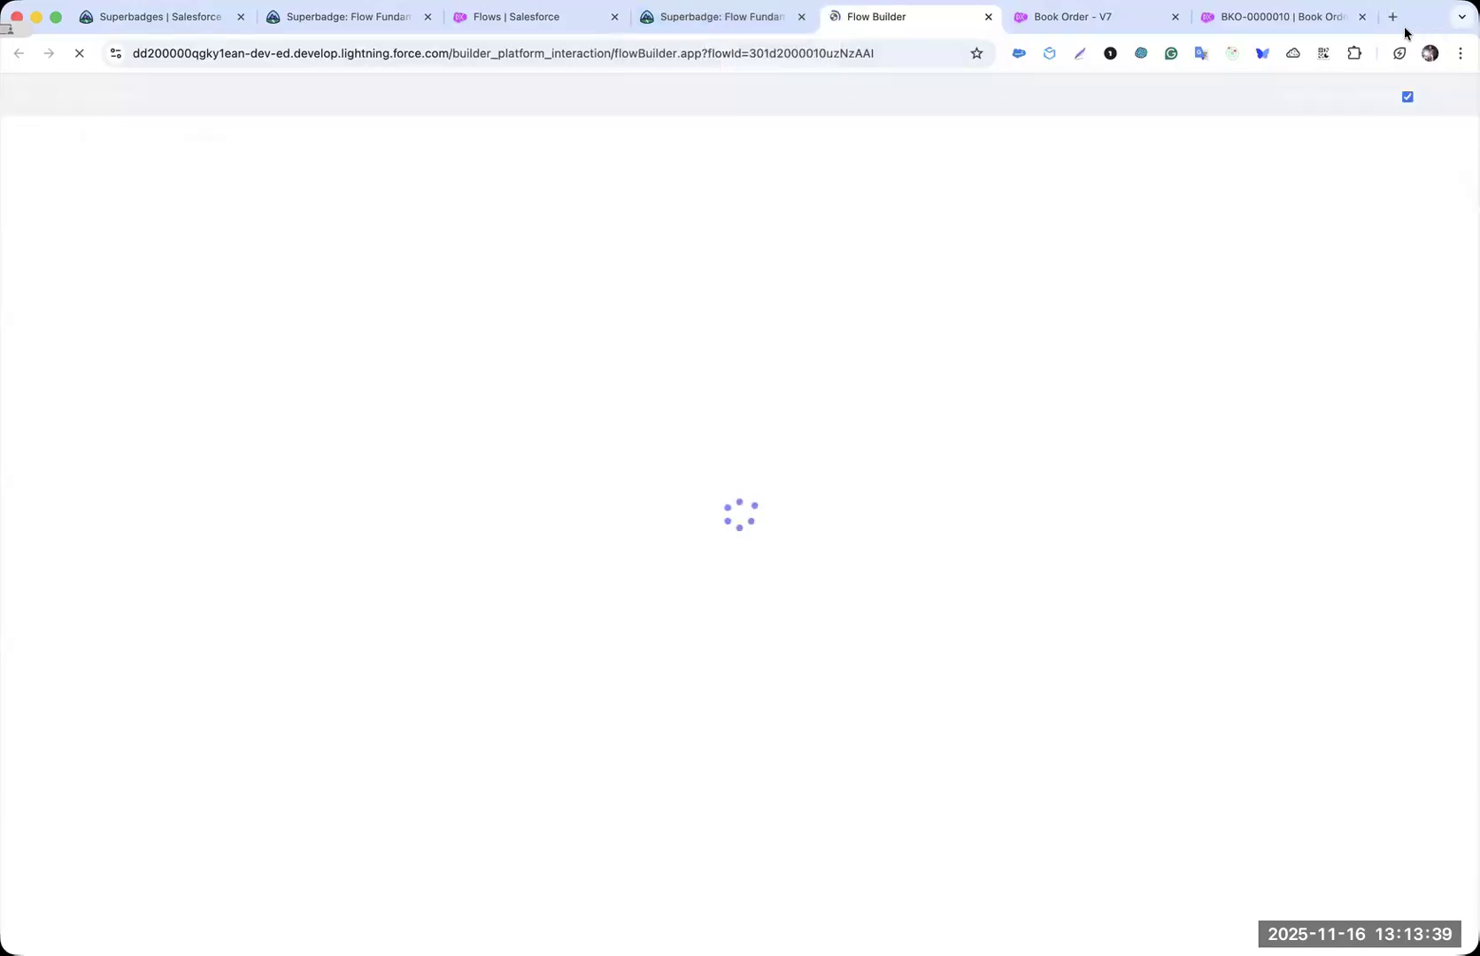
- Copy the name EmailBody from the requirements, find that text template among the flow's resources, and open it for editing
{"action": "left_click", "coordinate": [710, 17]}
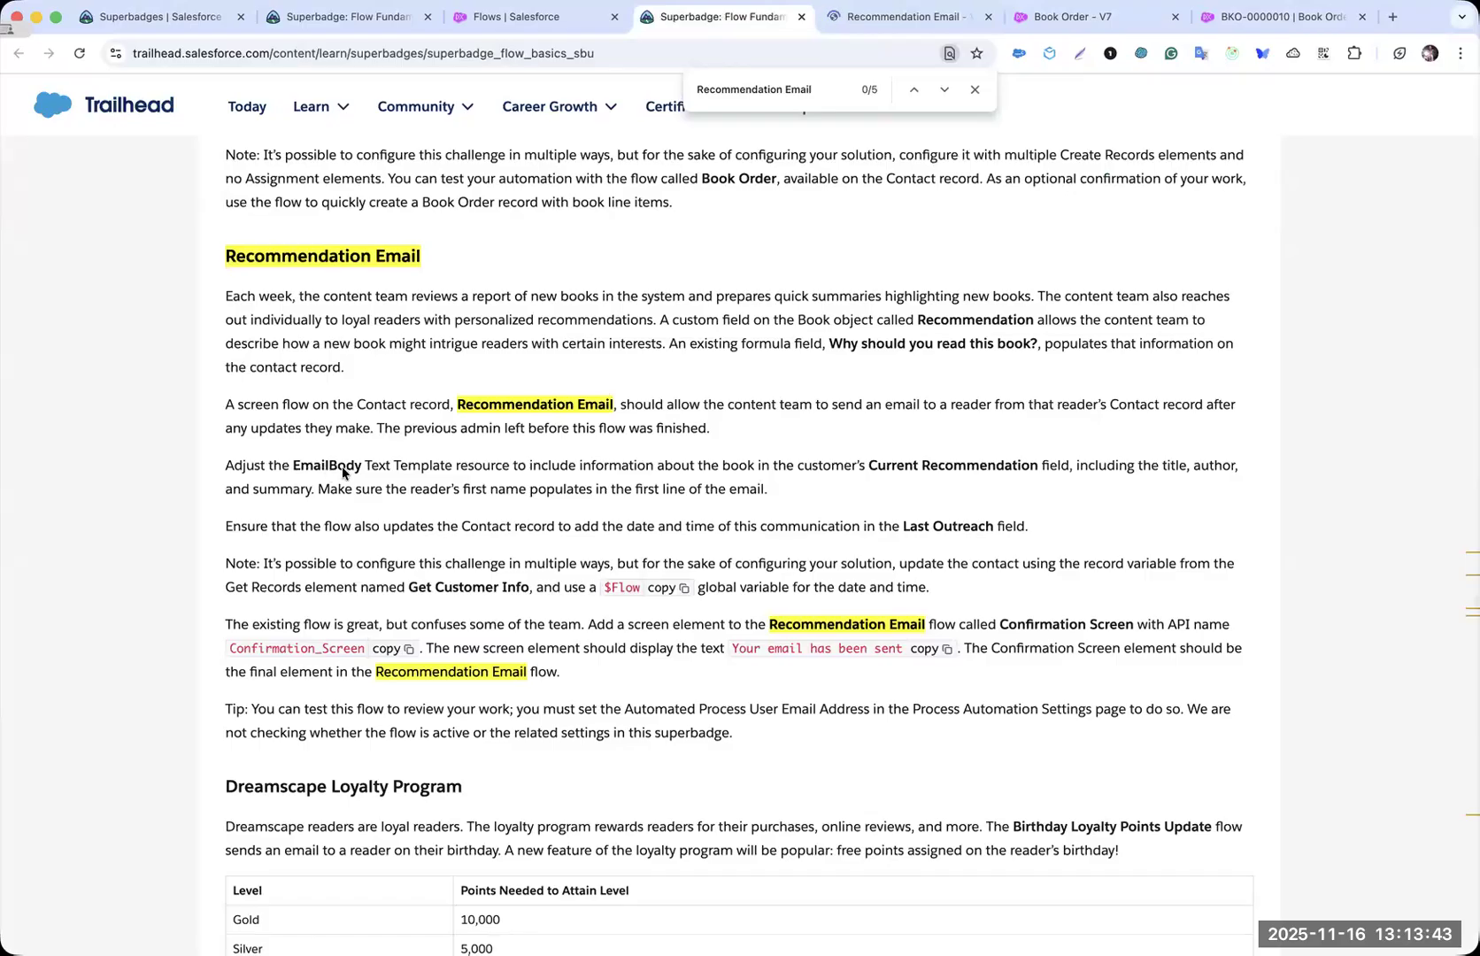
{"action": "double_click", "coordinate": [342, 467]}
{"action": "key", "text": "super+c"}
{"action": "left_click", "coordinate": [888, 24]}
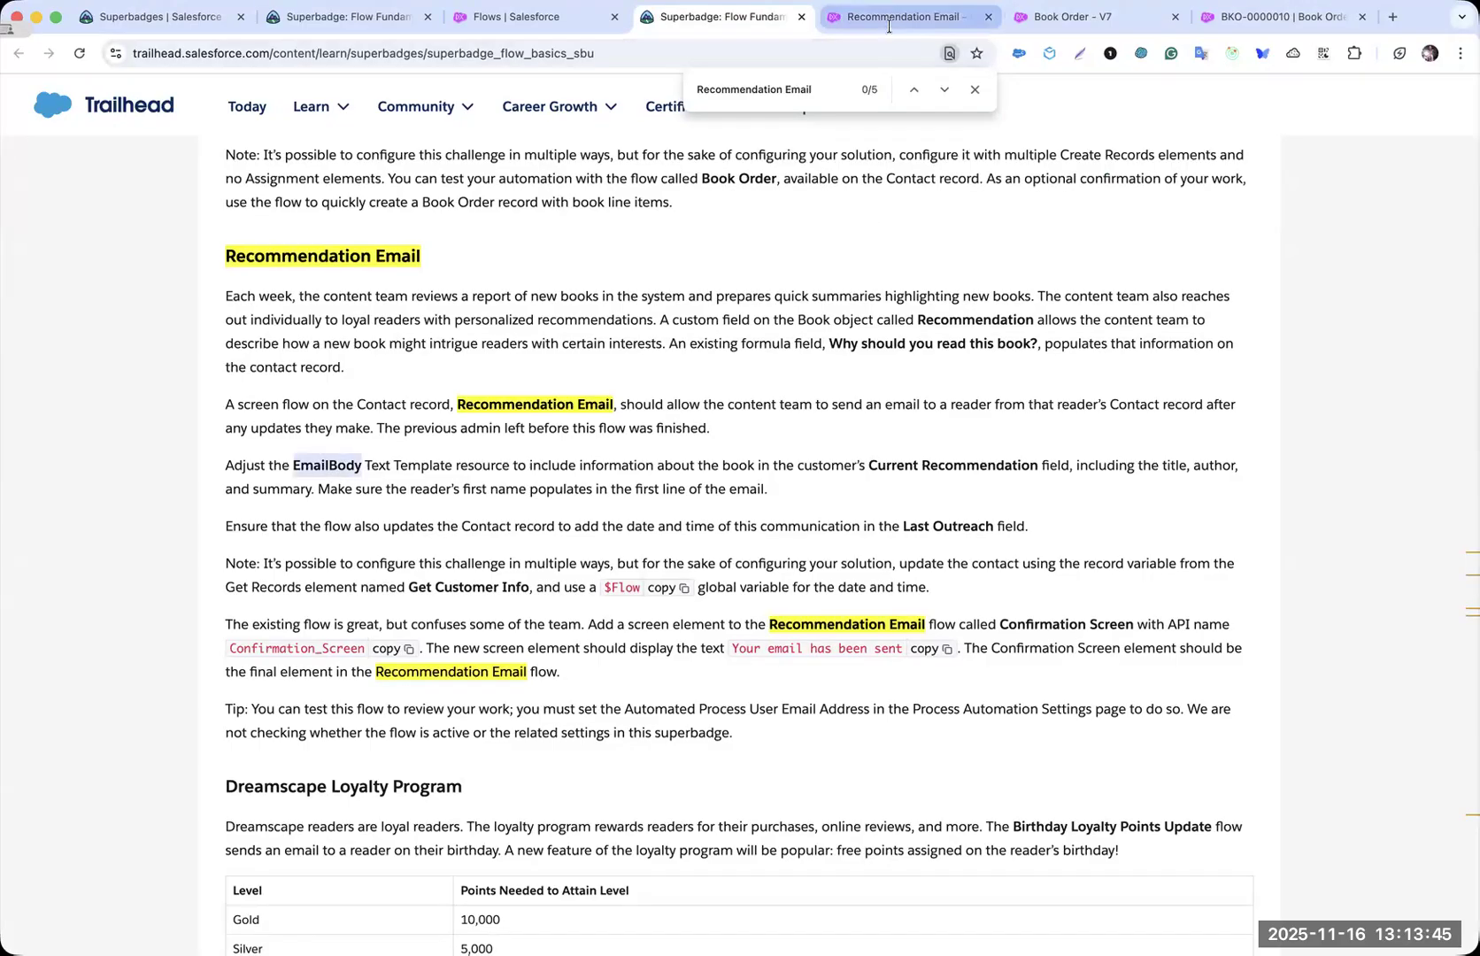
{"action": "left_click", "coordinate": [28, 139]}
{"action": "key", "text": "super+f"}
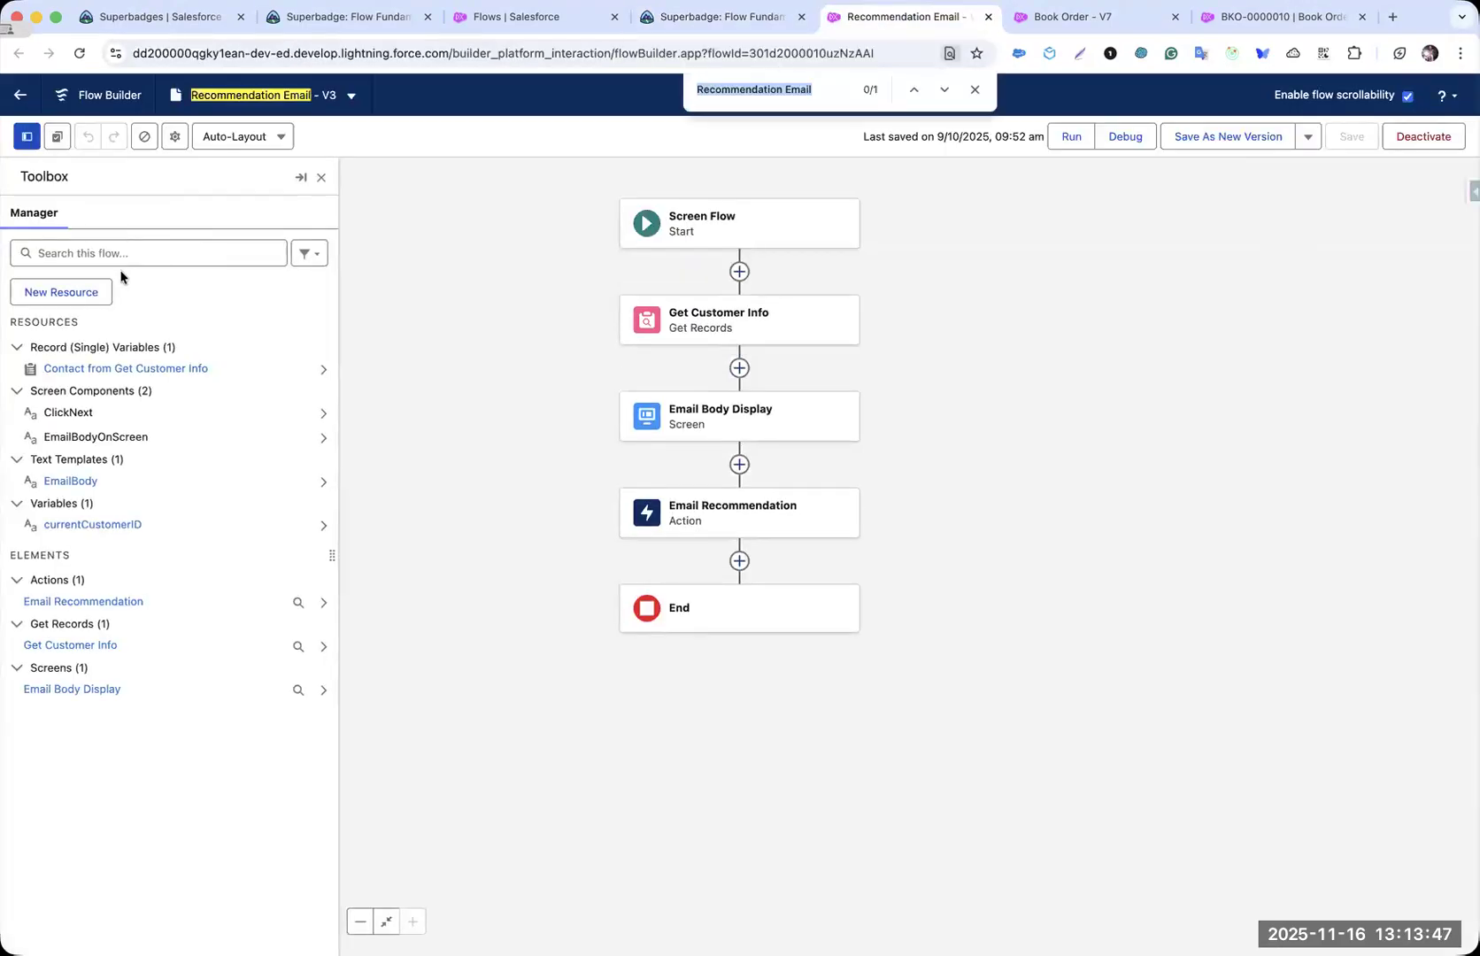
{"action": "left_click", "coordinate": [125, 265]}
{"action": "key", "text": "super+v"}
{"action": "left_click", "coordinate": [323, 410]}
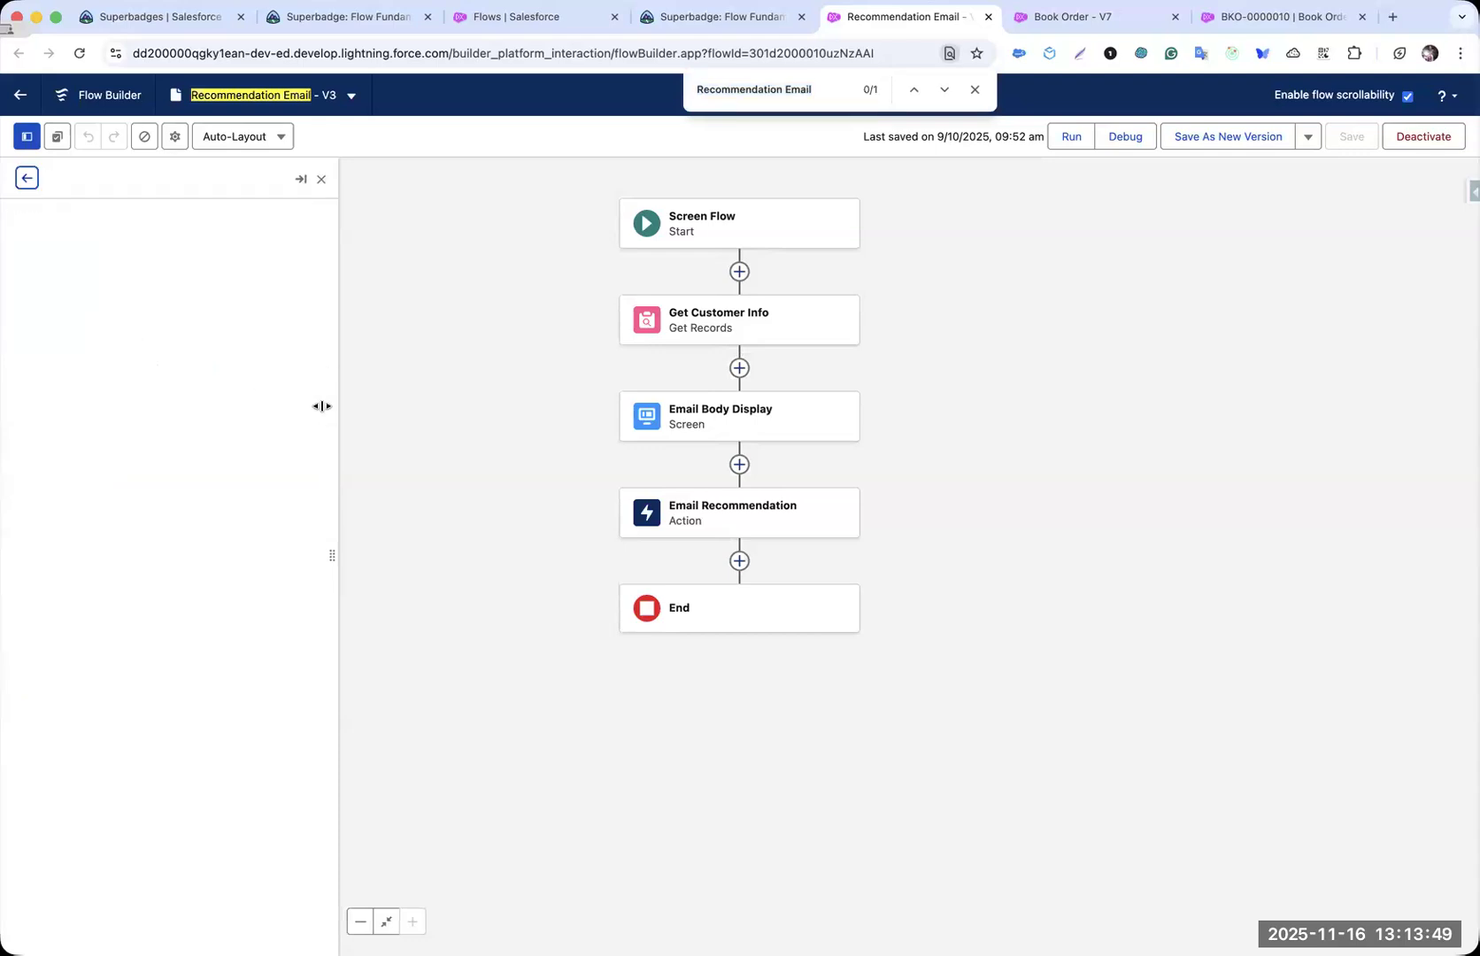
{"action": "left_click", "coordinate": [292, 404]}
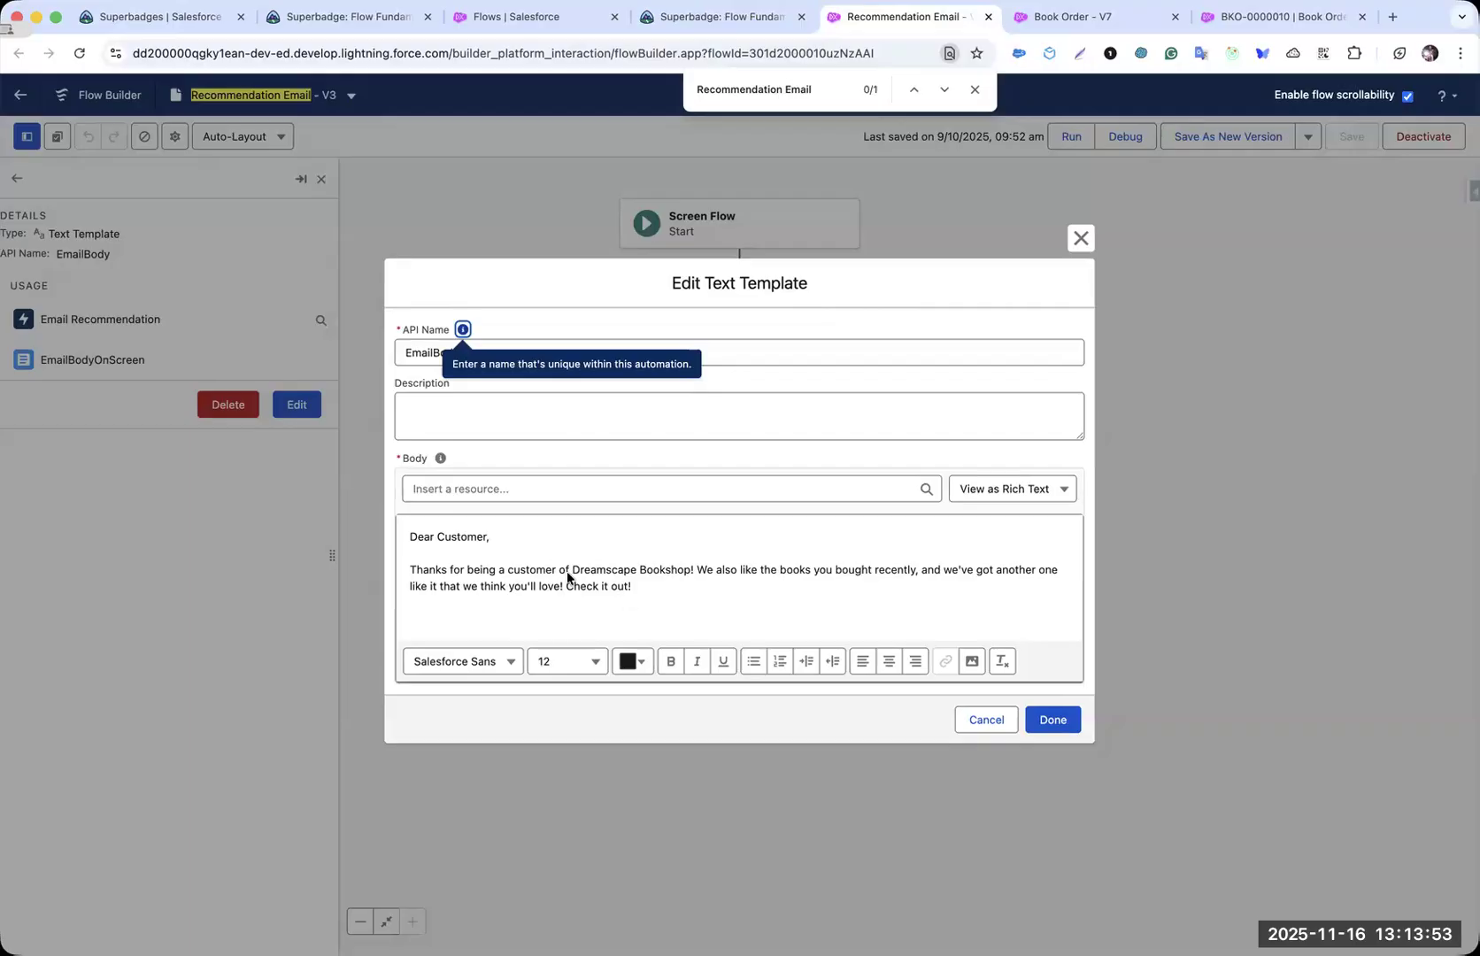
- Review the superbadge requirements for the EmailBody template: book title, author, summary and the reader's first name
{"action": "key", "text": "ctrl+shift+Tab"}
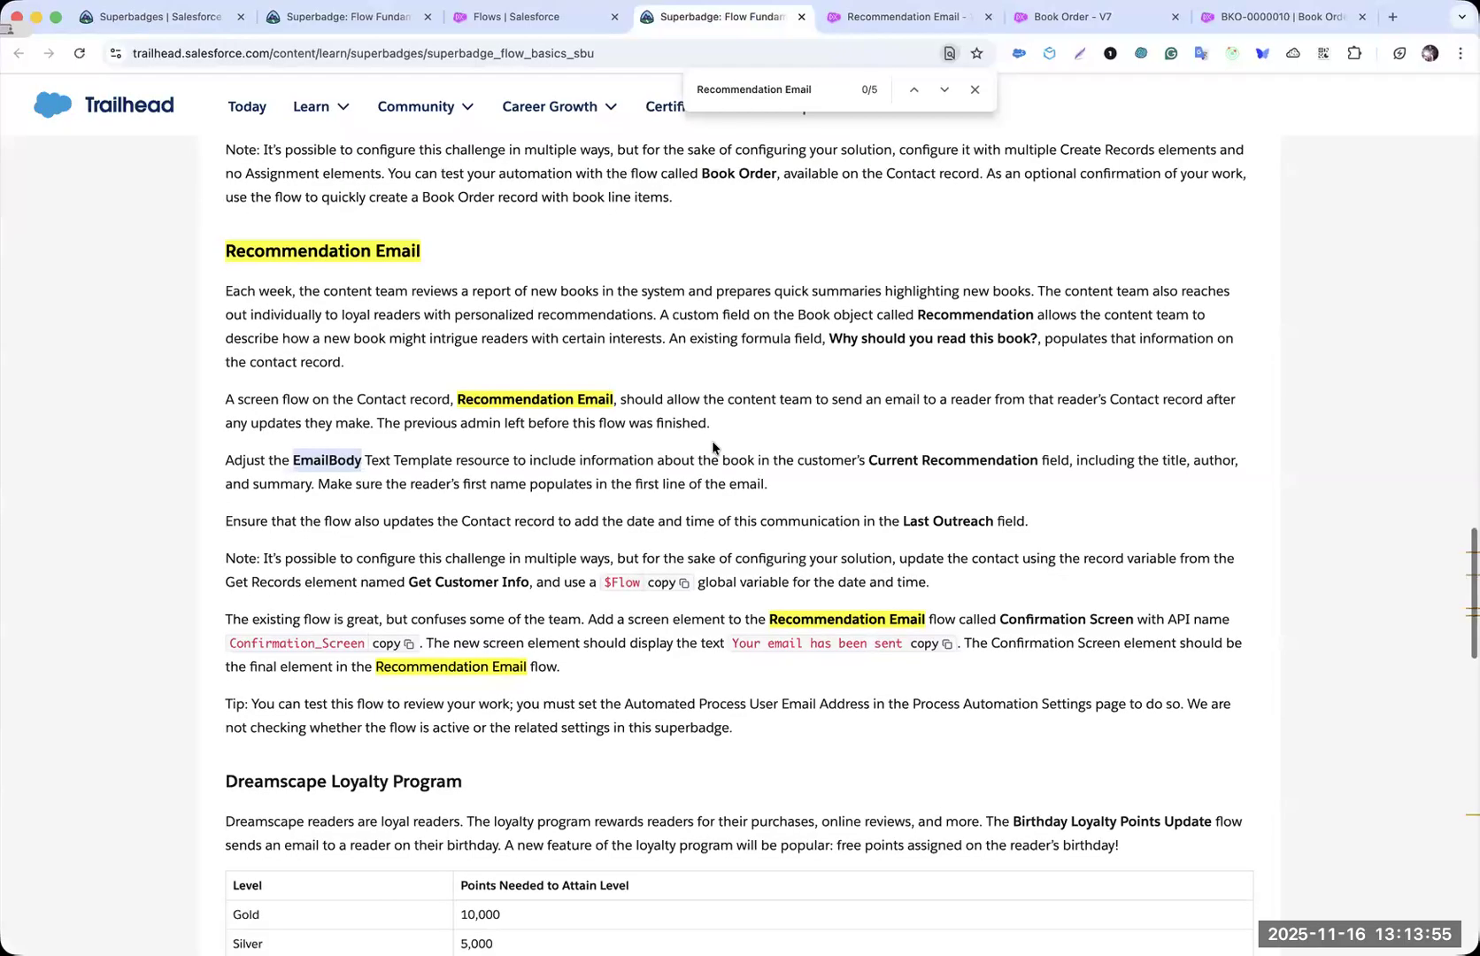
{"action": "scroll", "coordinate": [720, 353], "scroll_direction": "down", "scroll_amount": 1}
{"action": "key", "text": "Escape"}
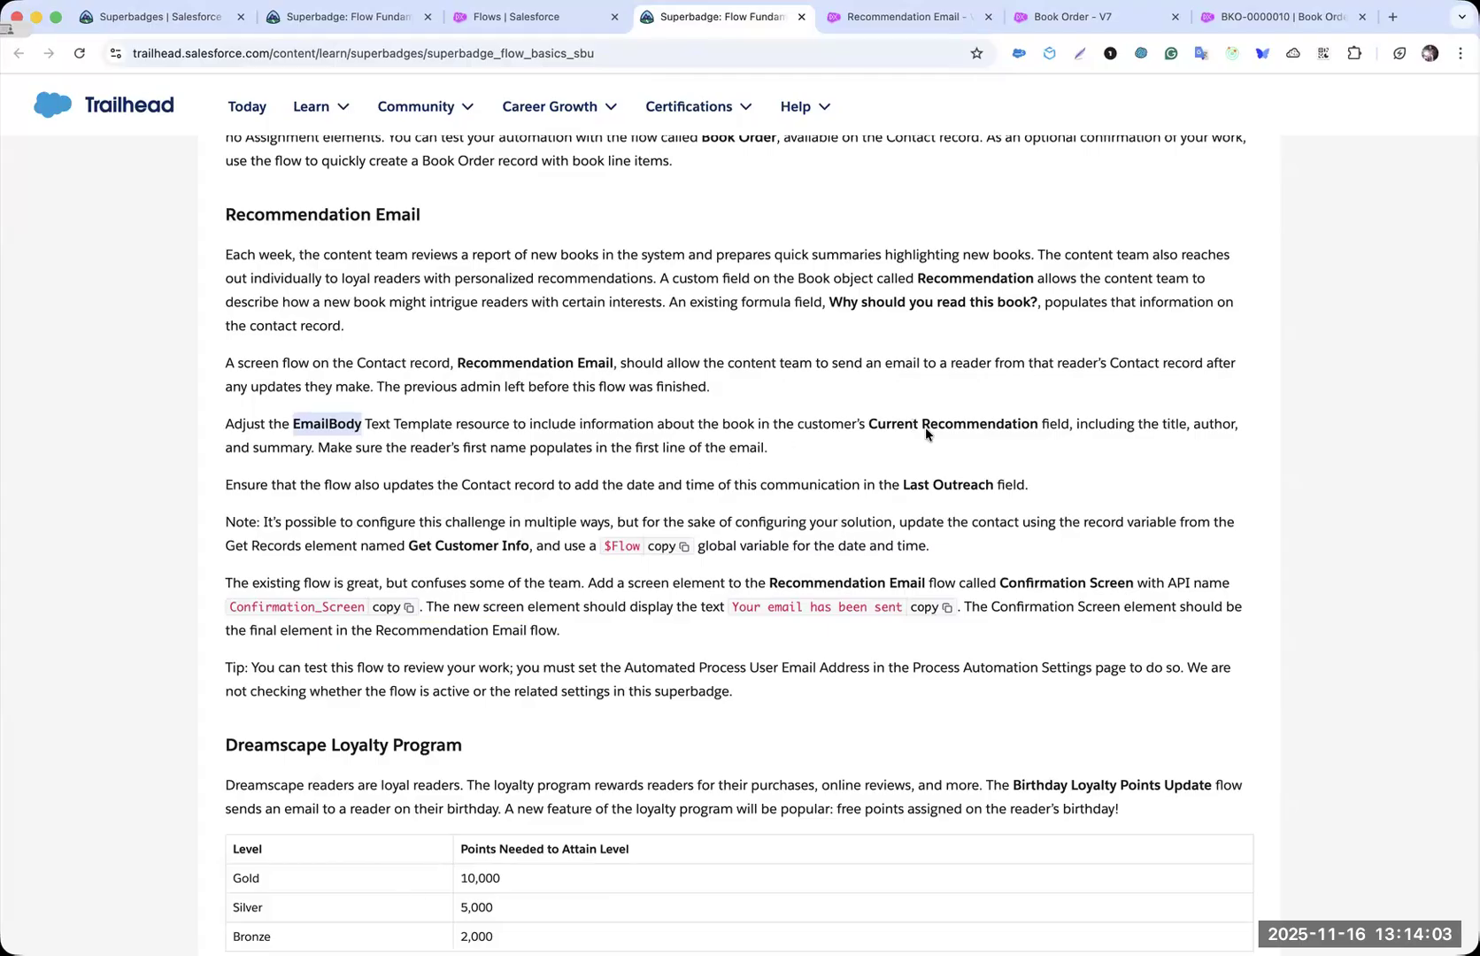
{"action": "double_click", "coordinate": [819, 423]}
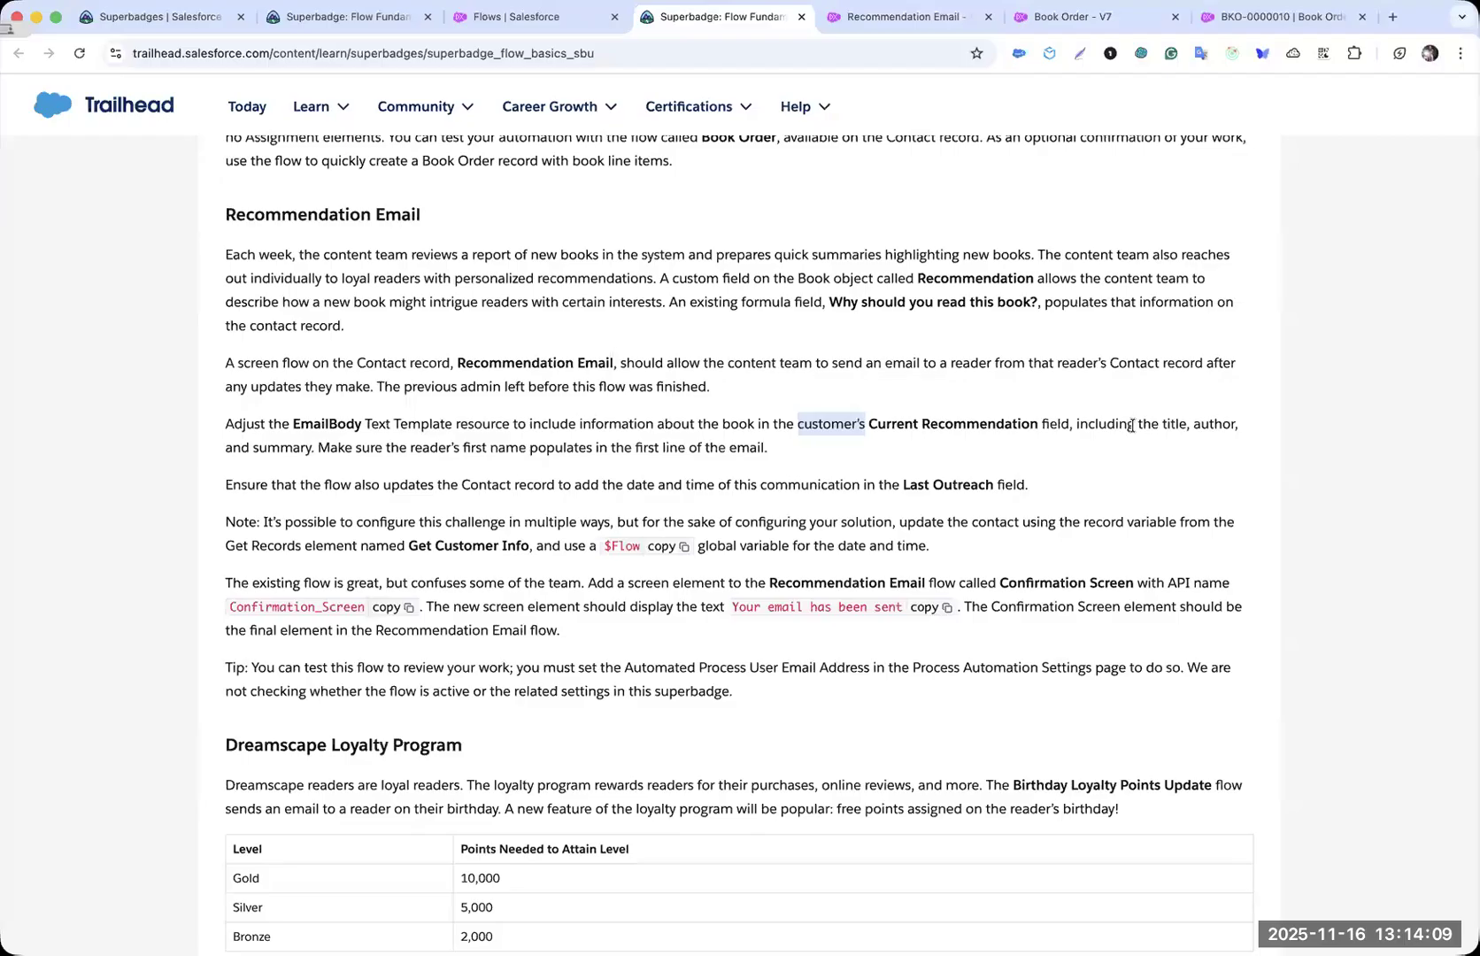
{"action": "double_click", "coordinate": [1175, 424]}
{"action": "double_click", "coordinate": [1214, 424]}
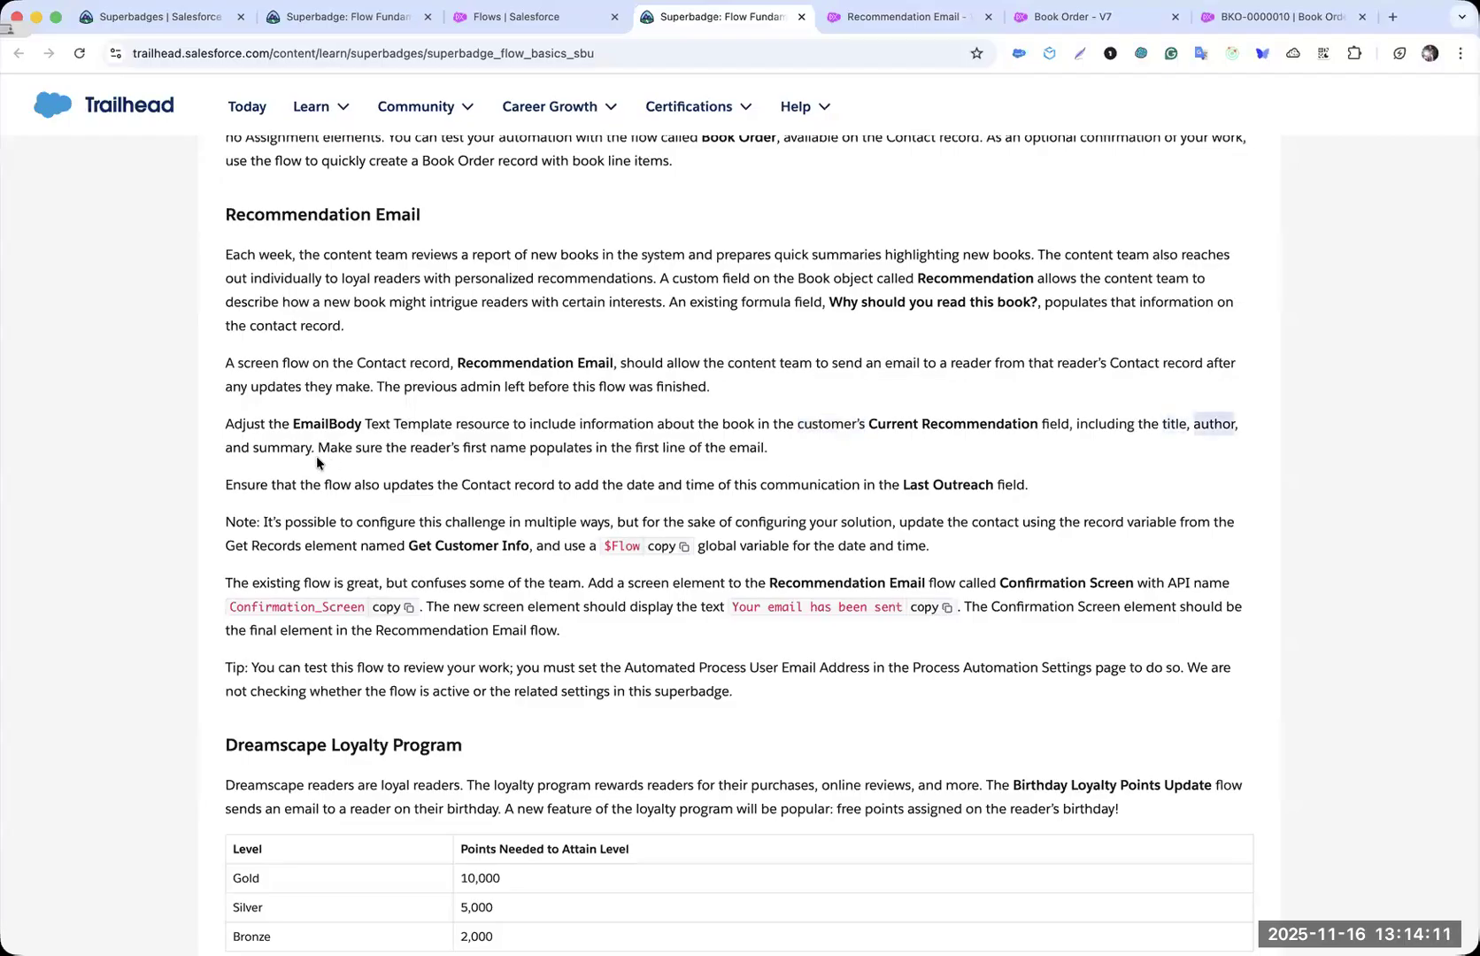
{"action": "left_click", "coordinate": [315, 456]}
- Make the EmailBody greeting address the reader with {!Get_Customer_Info.FirstName} after "Dear"
{"action": "left_click", "coordinate": [885, 17]}
{"action": "double_click", "coordinate": [459, 539]}
{"action": "key", "text": "BackSpace"}
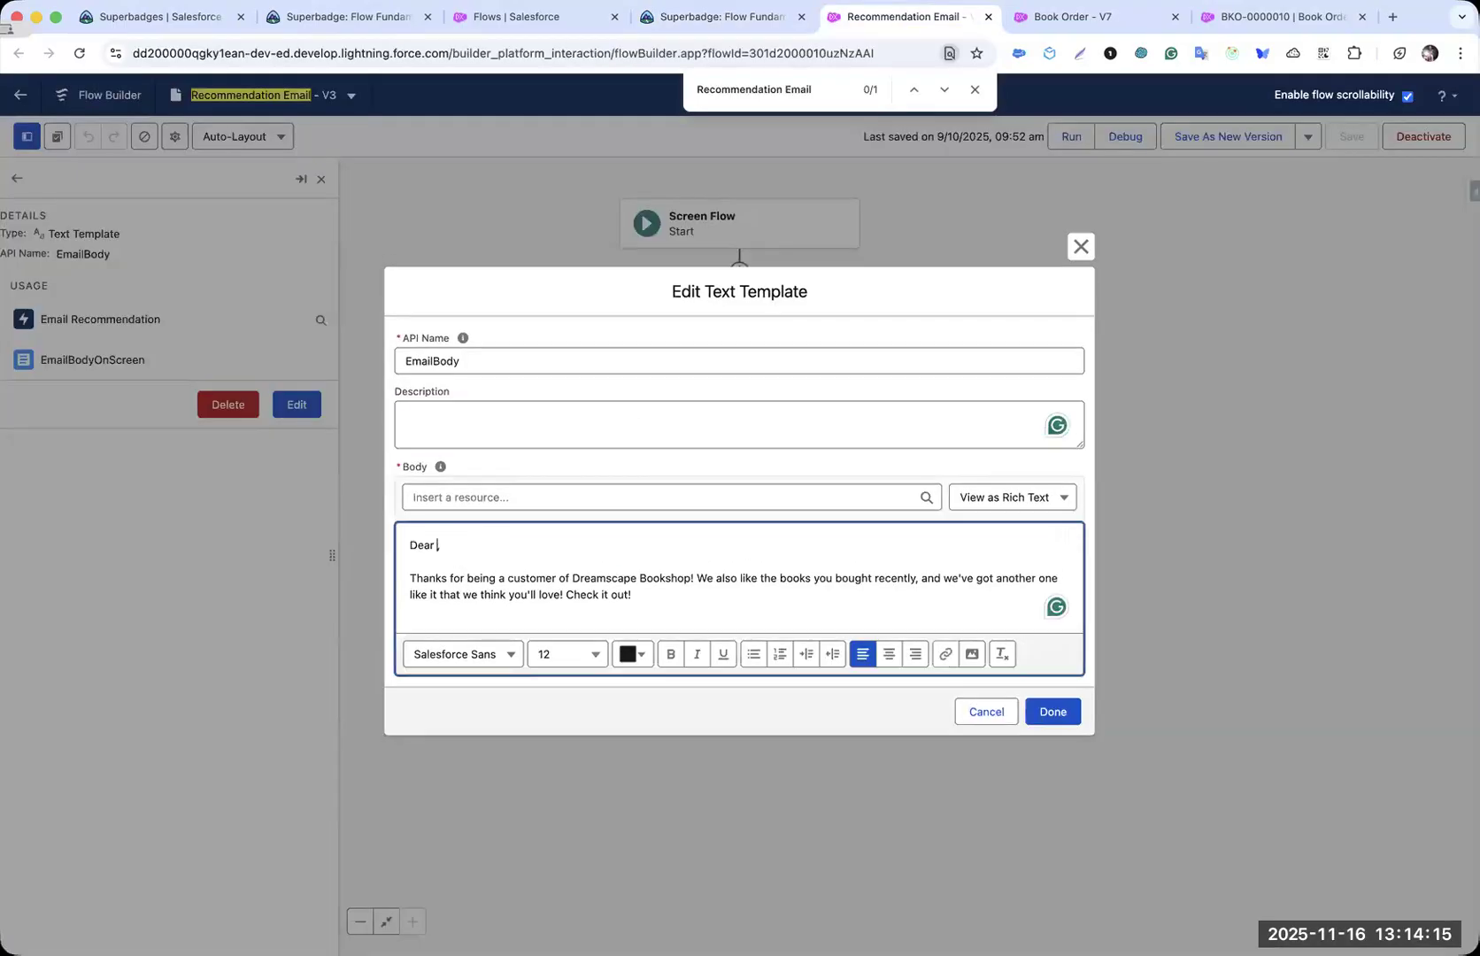
{"action": "left_click", "coordinate": [531, 497]}
{"action": "type", "text": "cust"}
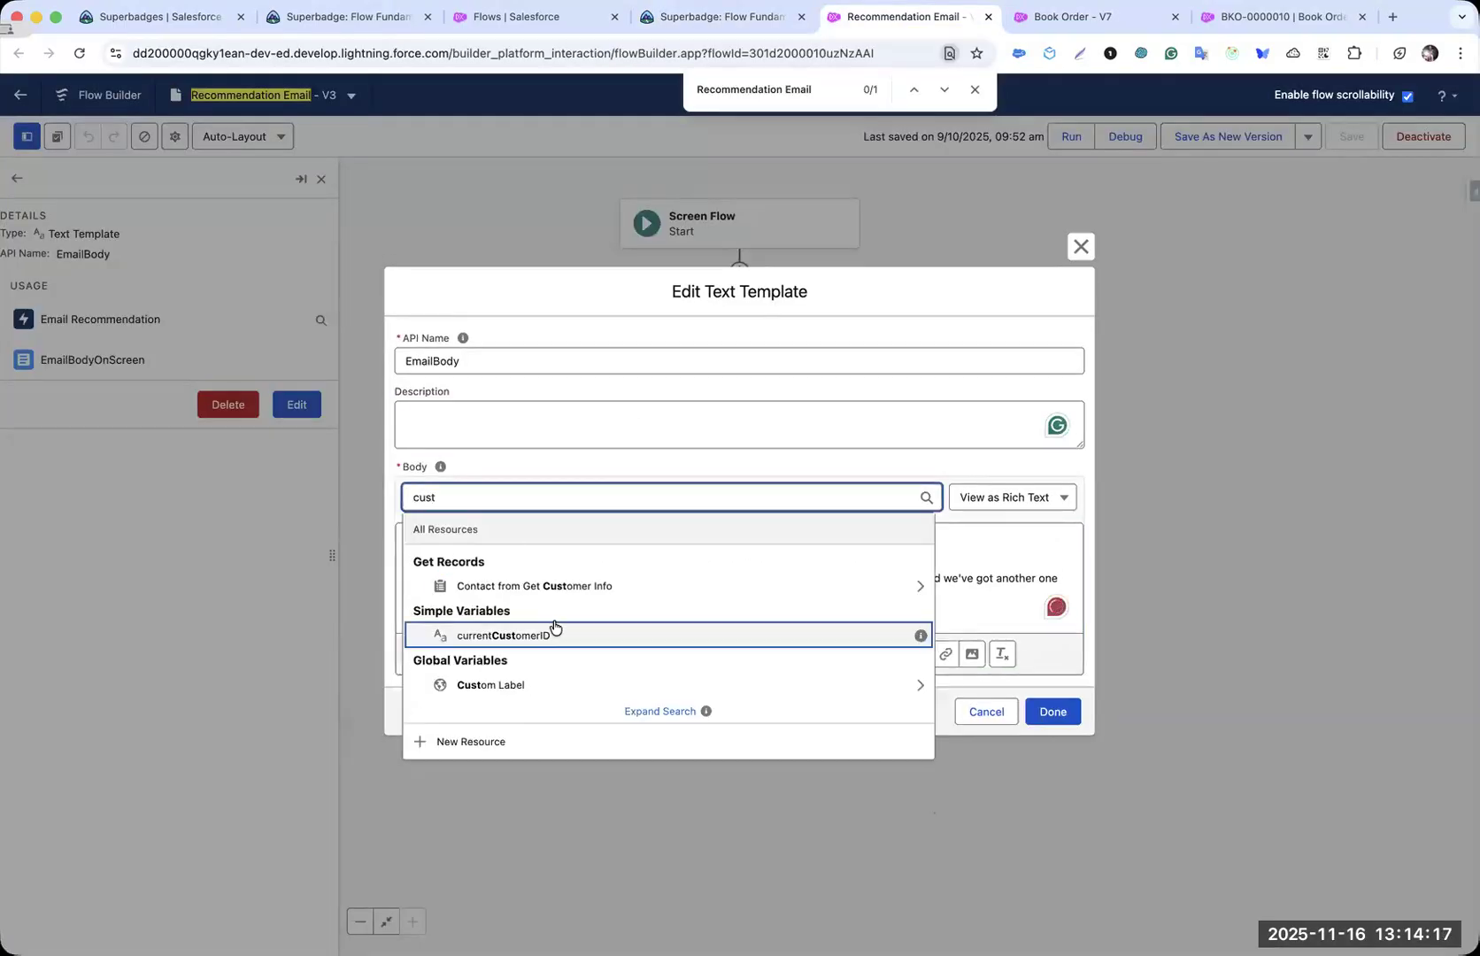
{"action": "left_click", "coordinate": [502, 585]}
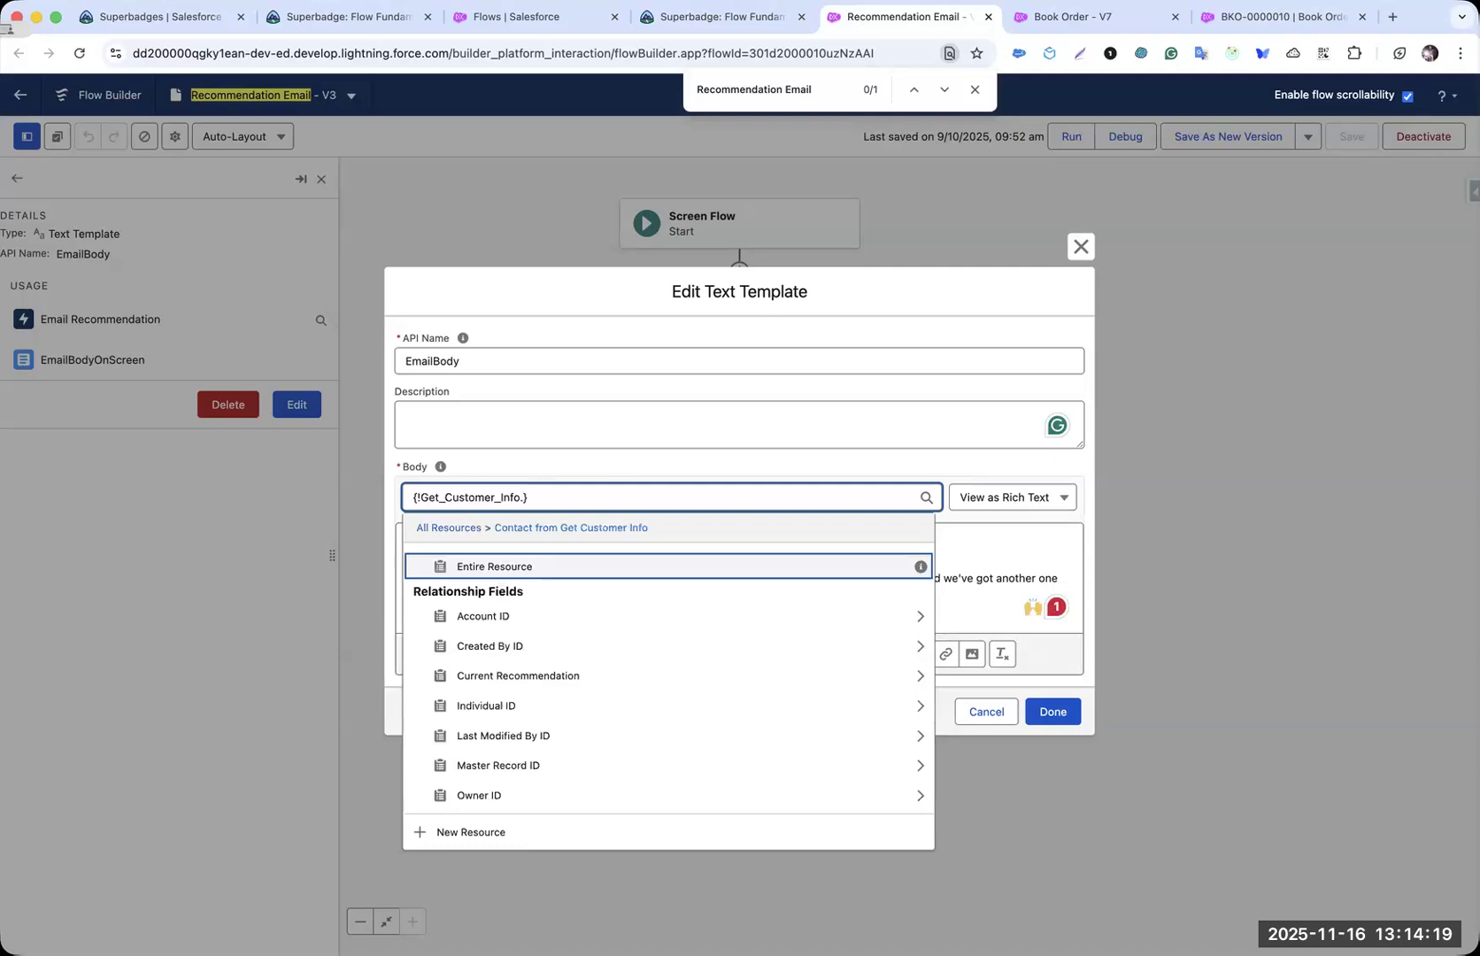
{"action": "type", "text": "Firs"}
{"action": "left_click", "coordinate": [509, 586]}
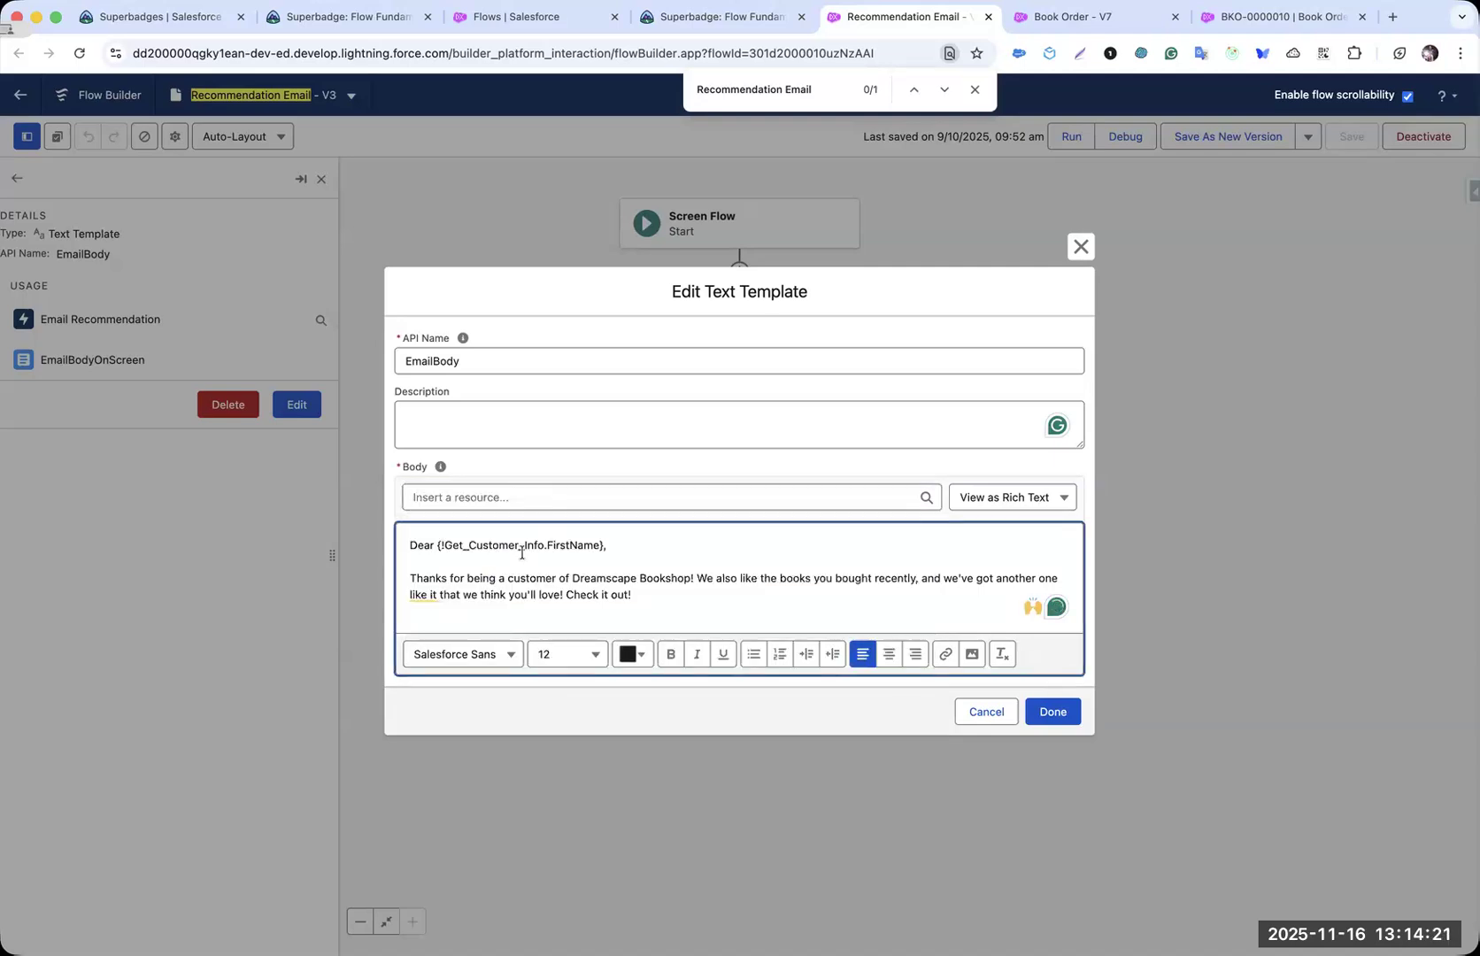
- Copy the EmailBody requirement paragraph from the superbadge page and paste it below the thank-you text in the template body
{"action": "left_click", "coordinate": [637, 594]}
{"action": "key", "text": "Return"}
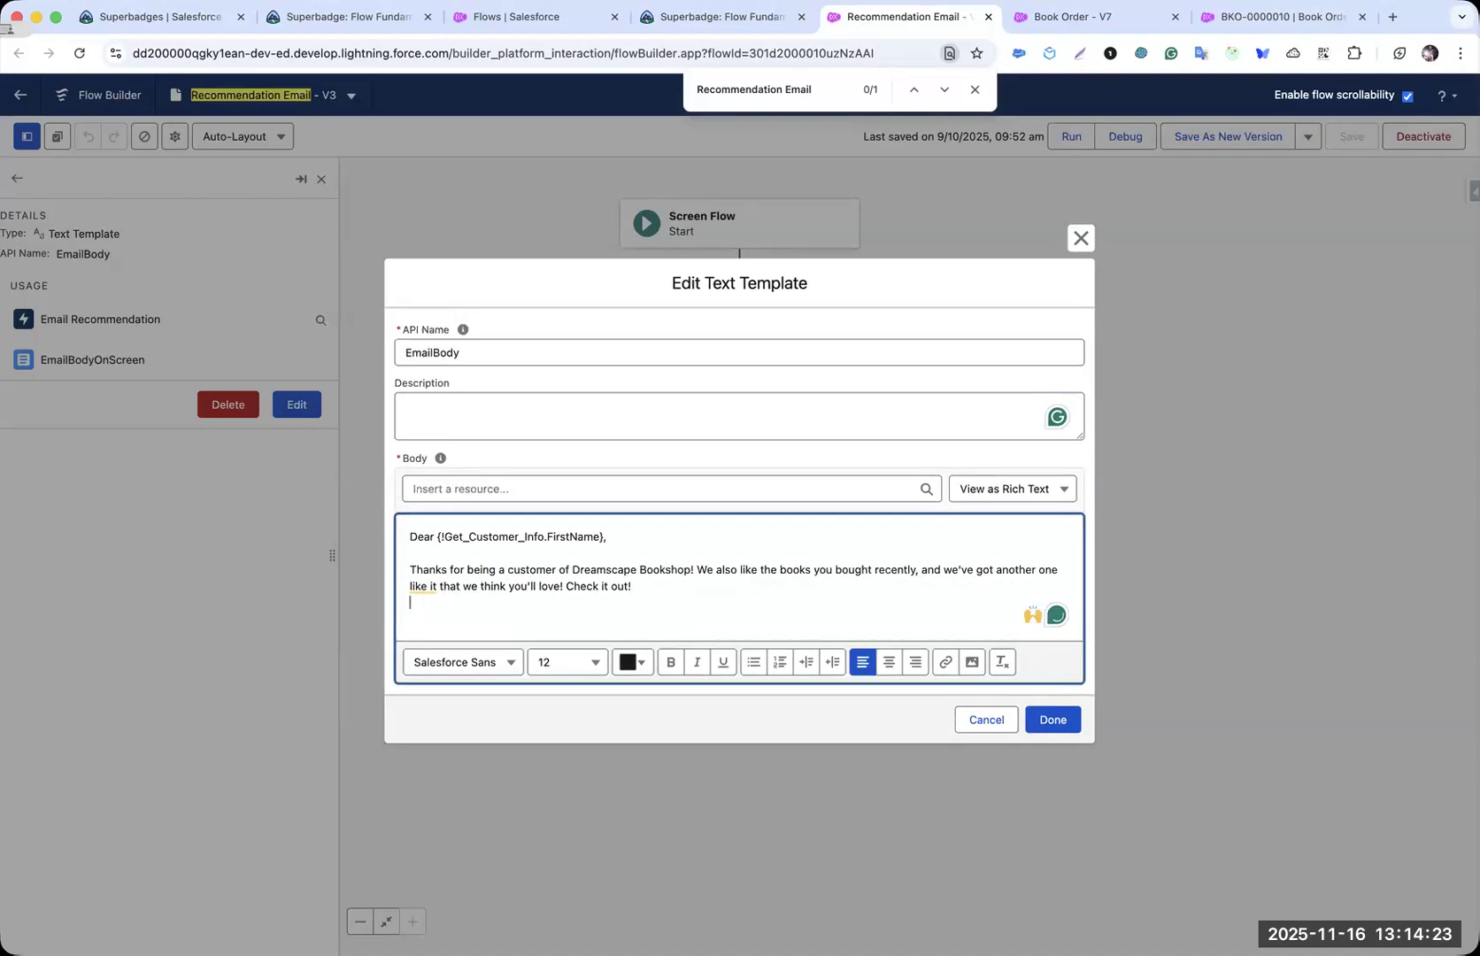
{"action": "key", "text": "ctrl+shift+Tab"}
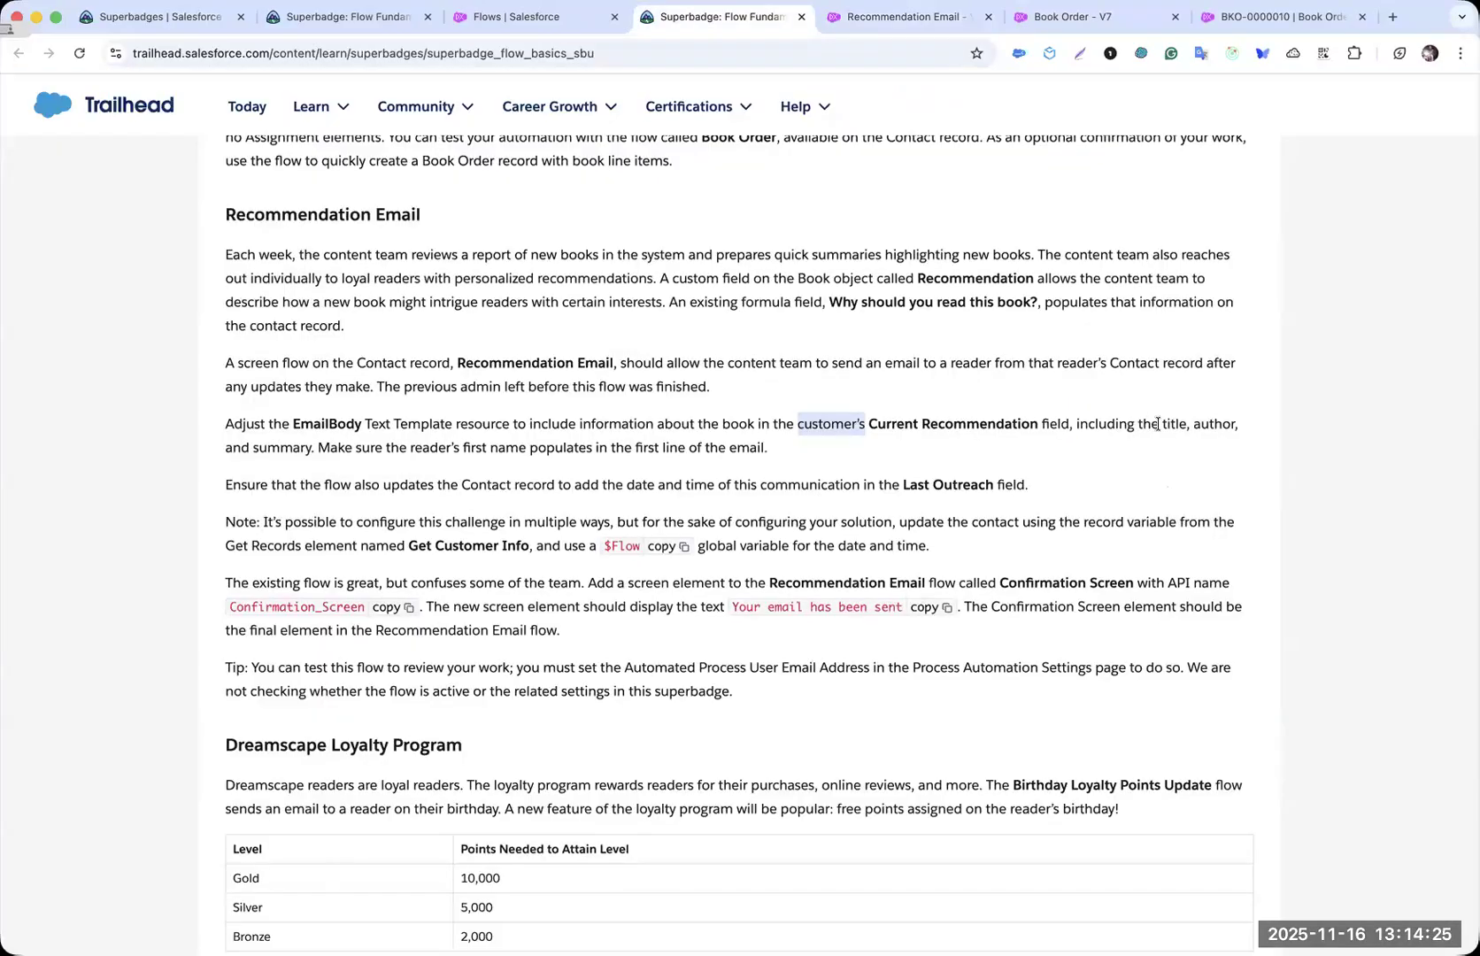
{"action": "double_click", "coordinate": [904, 433]}
{"action": "double_click", "coordinate": [904, 434]}
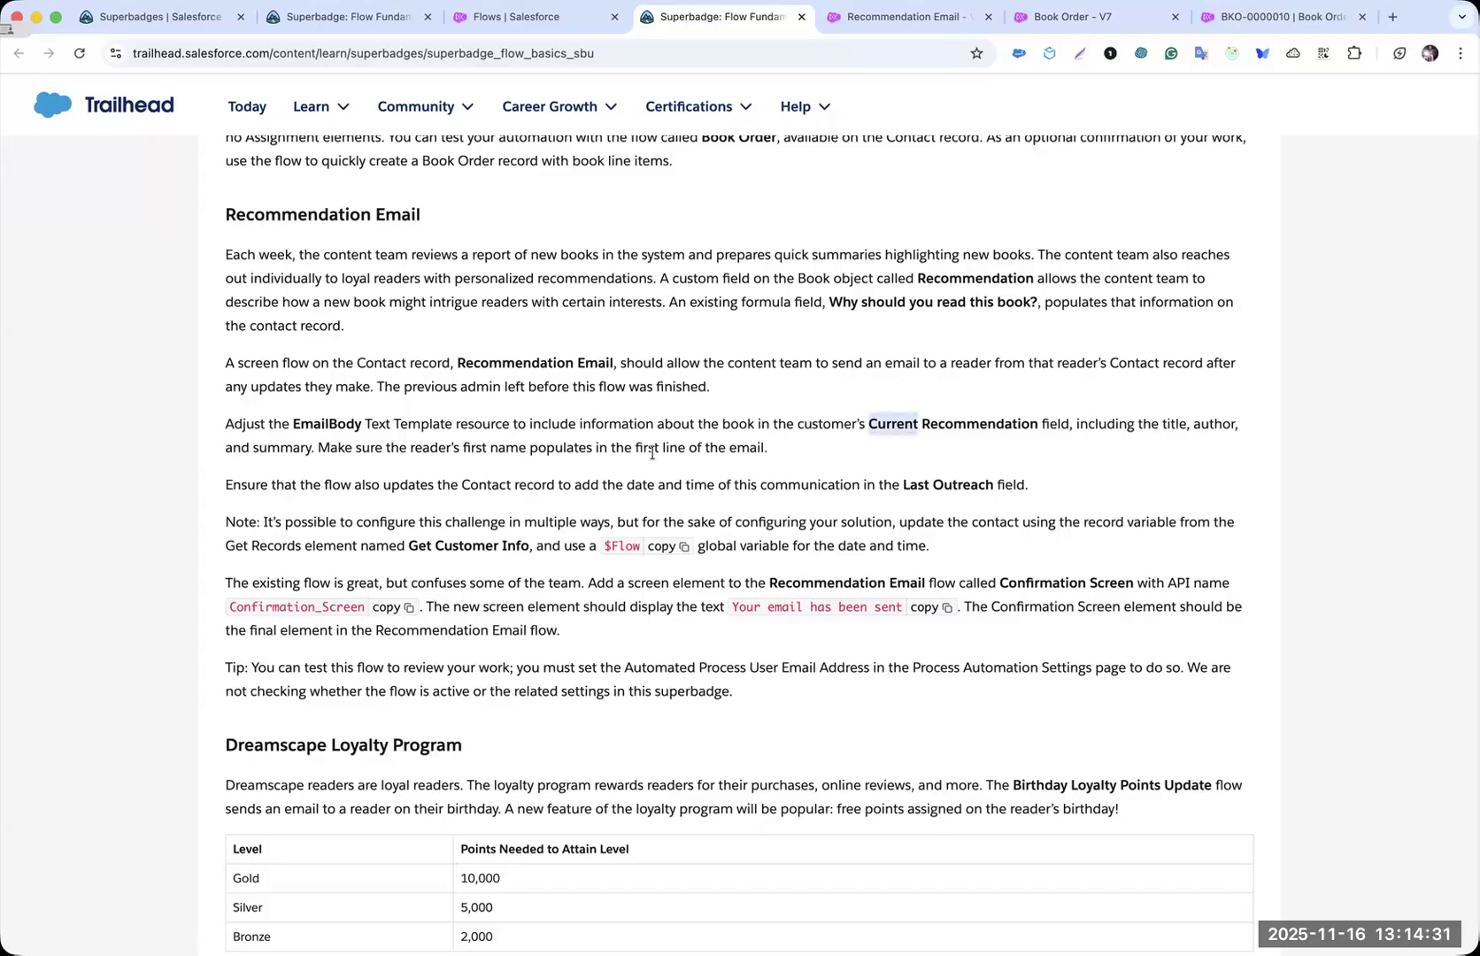
{"action": "left_click_drag", "start_coordinate": [764, 449], "coordinate": [354, 453]}
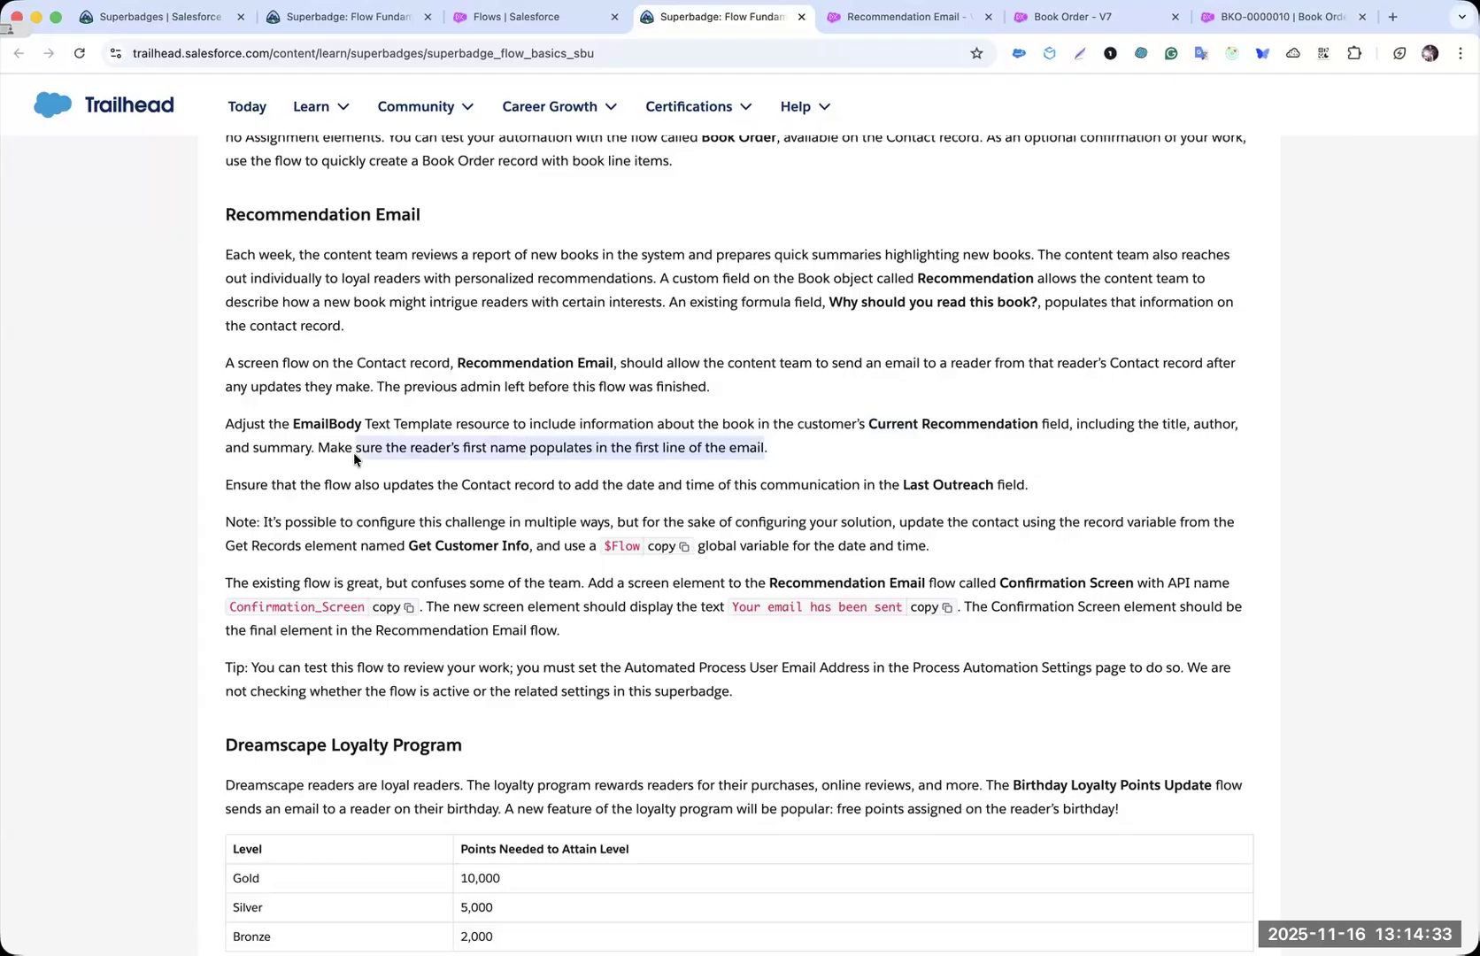
{"action": "left_click_drag", "start_coordinate": [865, 426], "coordinate": [870, 448]}
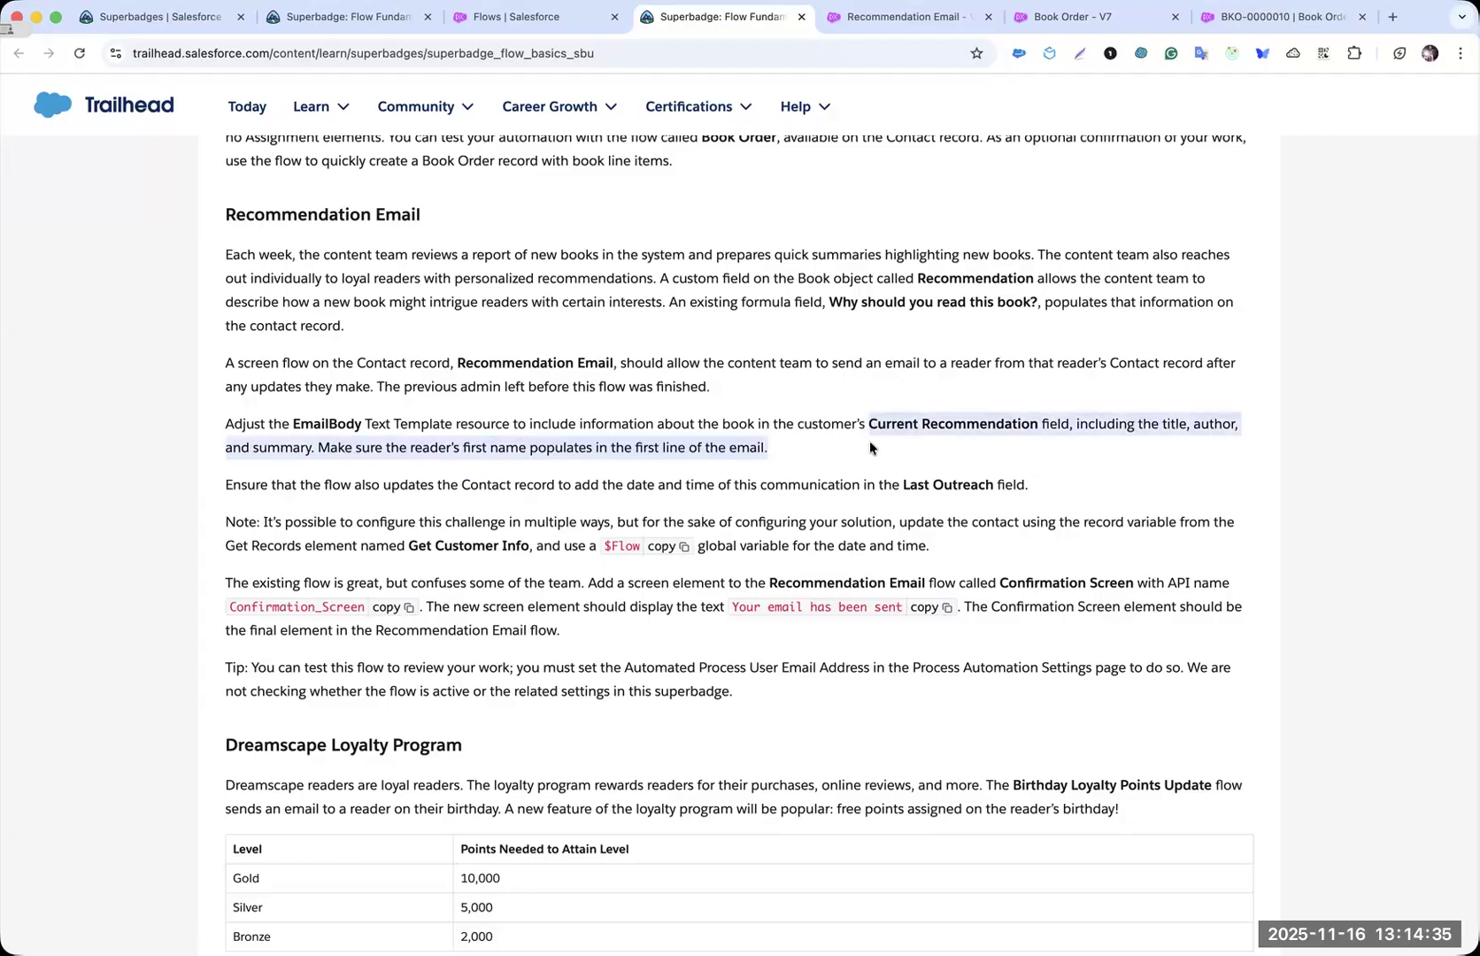
{"action": "key", "text": "ctrl+Tab"}
{"action": "key", "text": "ctrl+shift+Tab"}
{"action": "left_click_drag", "start_coordinate": [759, 426], "coordinate": [761, 435]}
{"action": "left_click_drag", "start_coordinate": [244, 429], "coordinate": [894, 442]}
{"action": "key", "text": "super+c"}
{"action": "key", "text": "ctrl+Tab"}
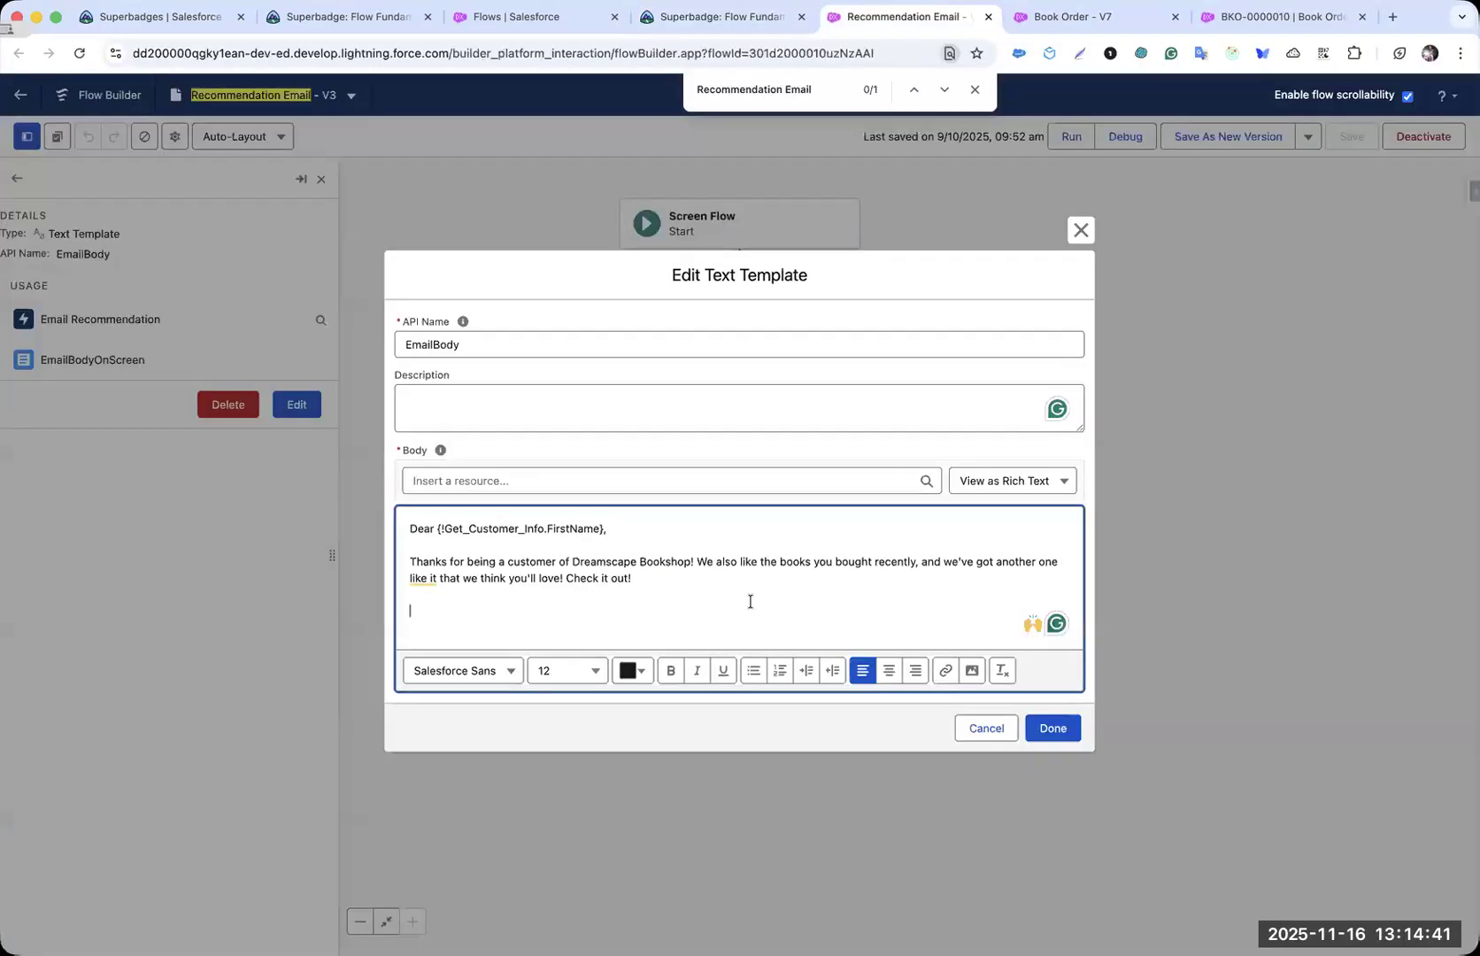
{"action": "key", "text": "super+v"}
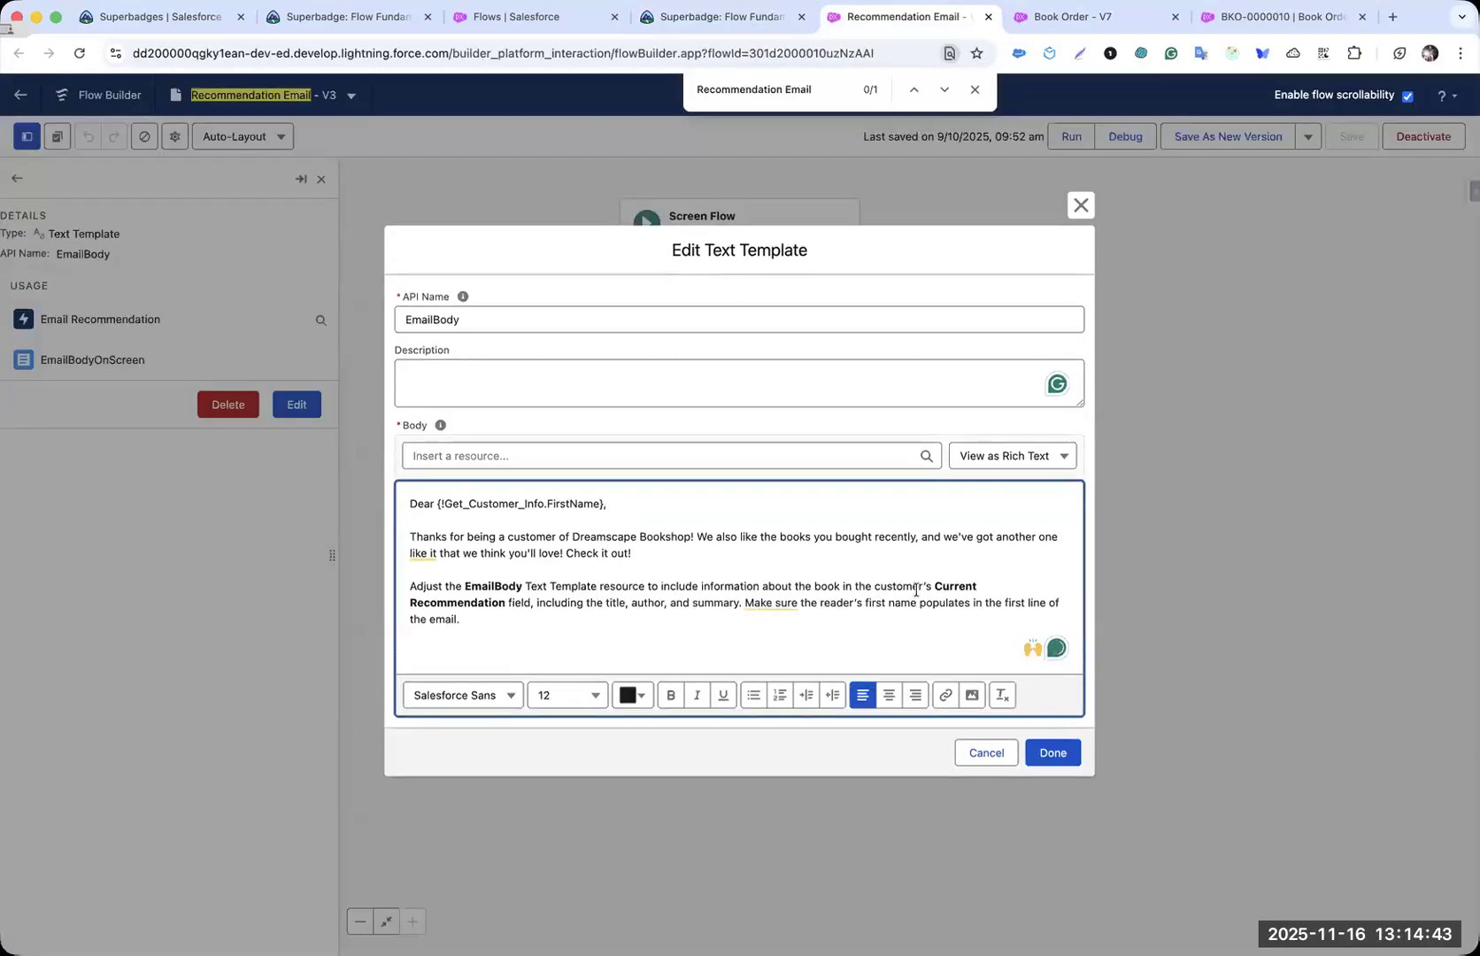
- Add the bold label "Current Recommendation:" on its own line below the pasted paragraph, with regular text following it
{"action": "double_click", "coordinate": [481, 600]}
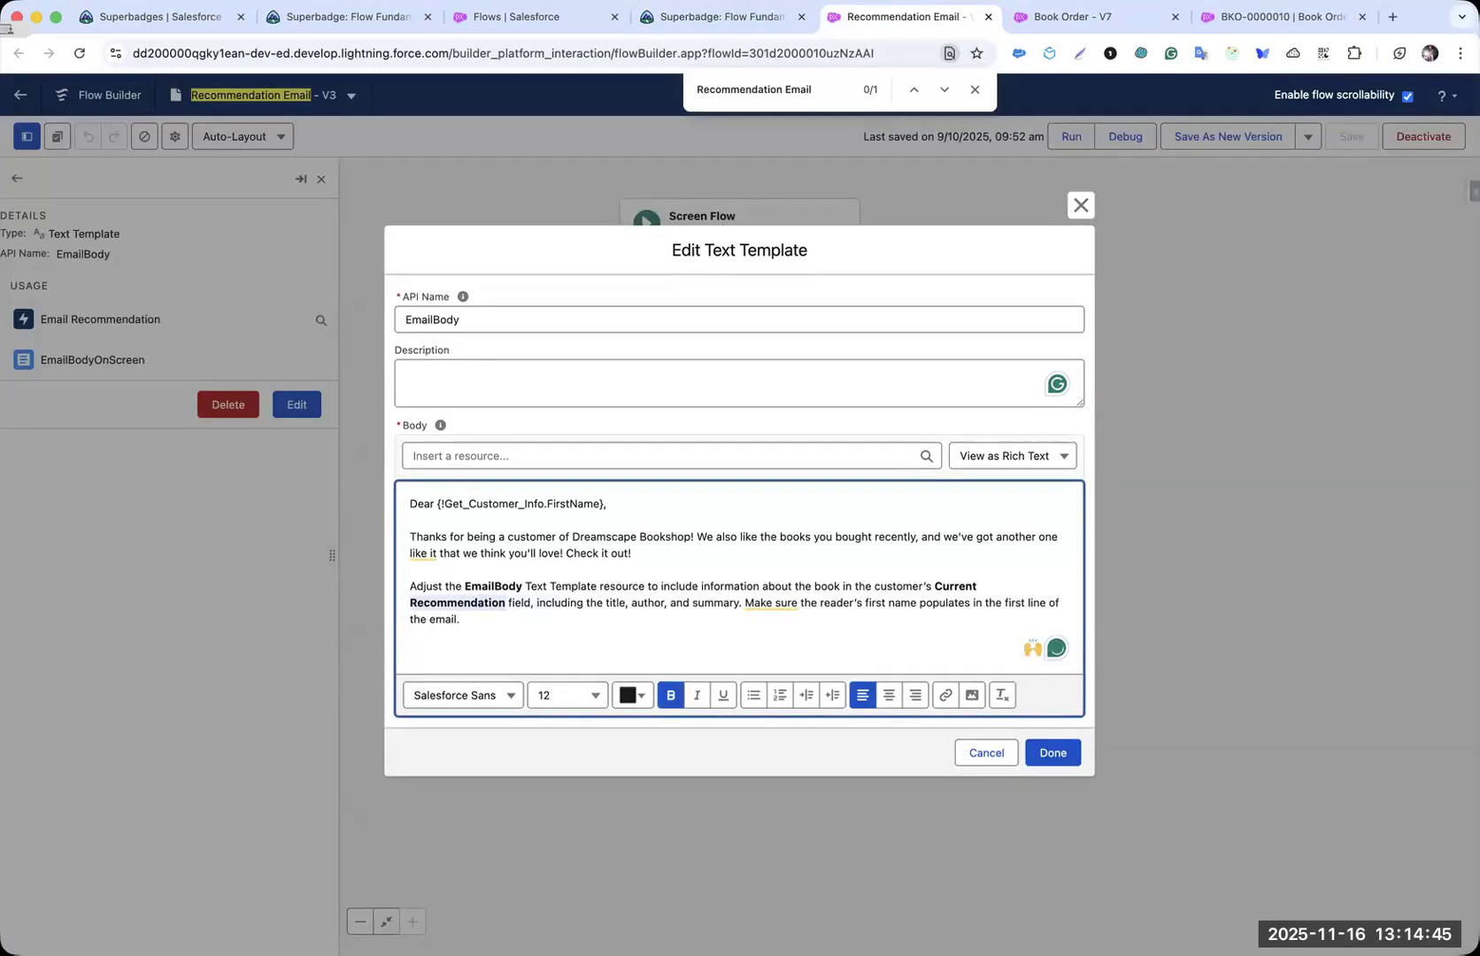
{"action": "left_click_drag", "start_coordinate": [481, 602], "coordinate": [482, 619]}
{"action": "key", "text": "Left"}
{"action": "key", "text": "alt+shift+Right"}
{"action": "key", "text": "Right"}
{"action": "key", "text": "alt+shift+Left"}
{"action": "key", "text": "alt+shift+Left"}
{"action": "key", "text": "super+c"}
{"action": "left_click", "coordinate": [410, 635]}
{"action": "key", "text": "super+shift+v"}
{"action": "key", "text": "super+z"}
{"action": "key", "text": "Return"}
{"action": "key", "text": "super+v"}
{"action": "type", "text": ":"}
{"action": "key", "text": "super+b"}
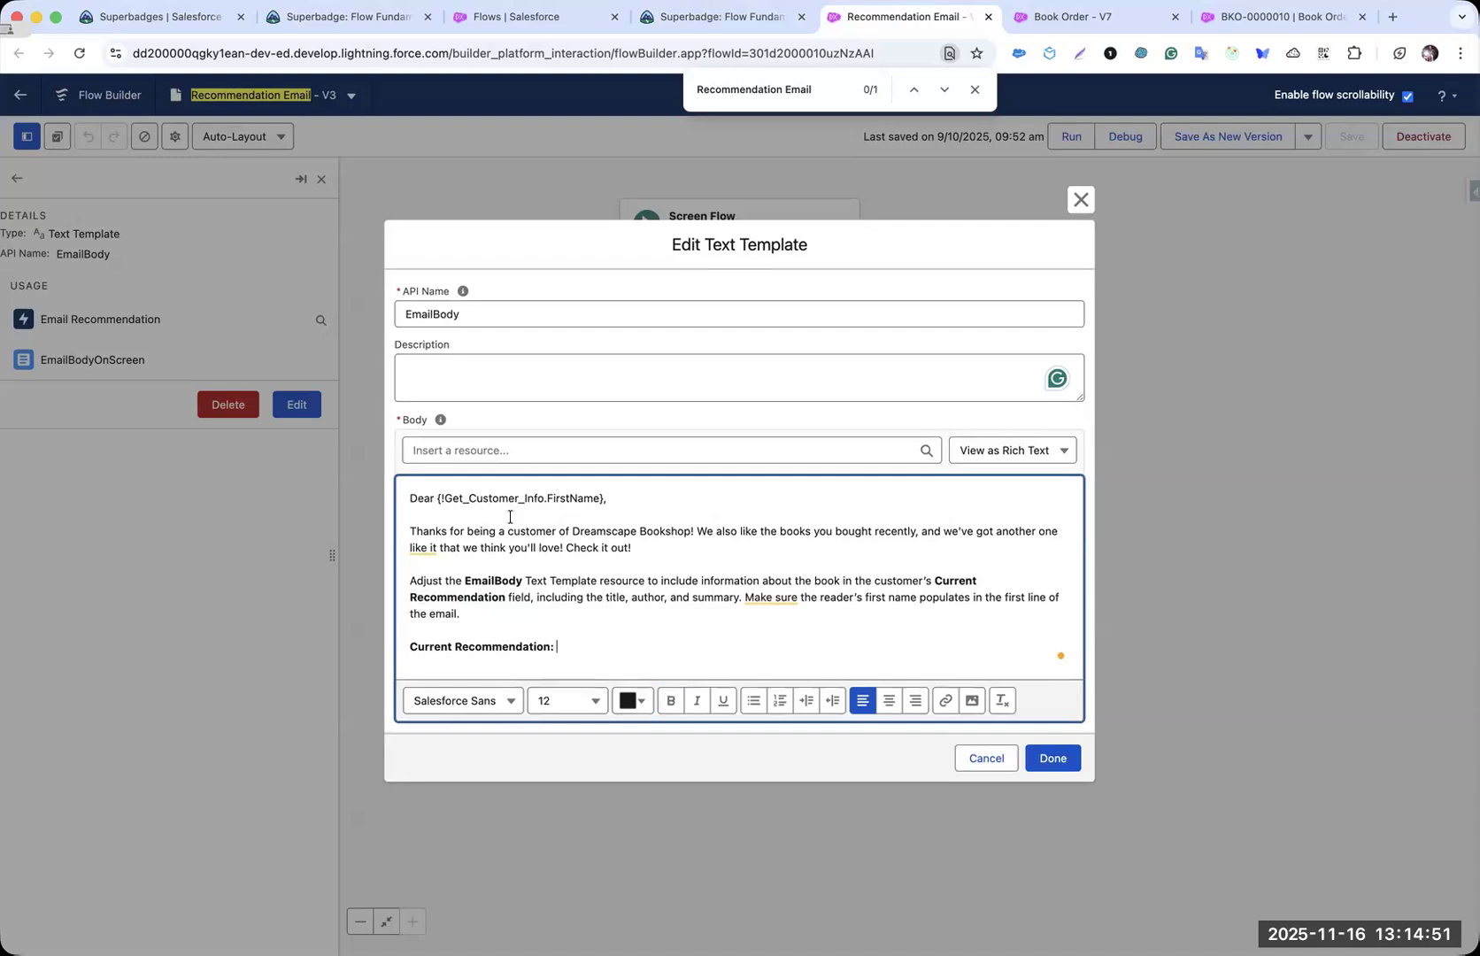
- Insert the Recommendation field of Get Customer Info's Current Recommendation after the "Current Recommendation:" label
{"action": "left_click", "coordinate": [471, 449]}
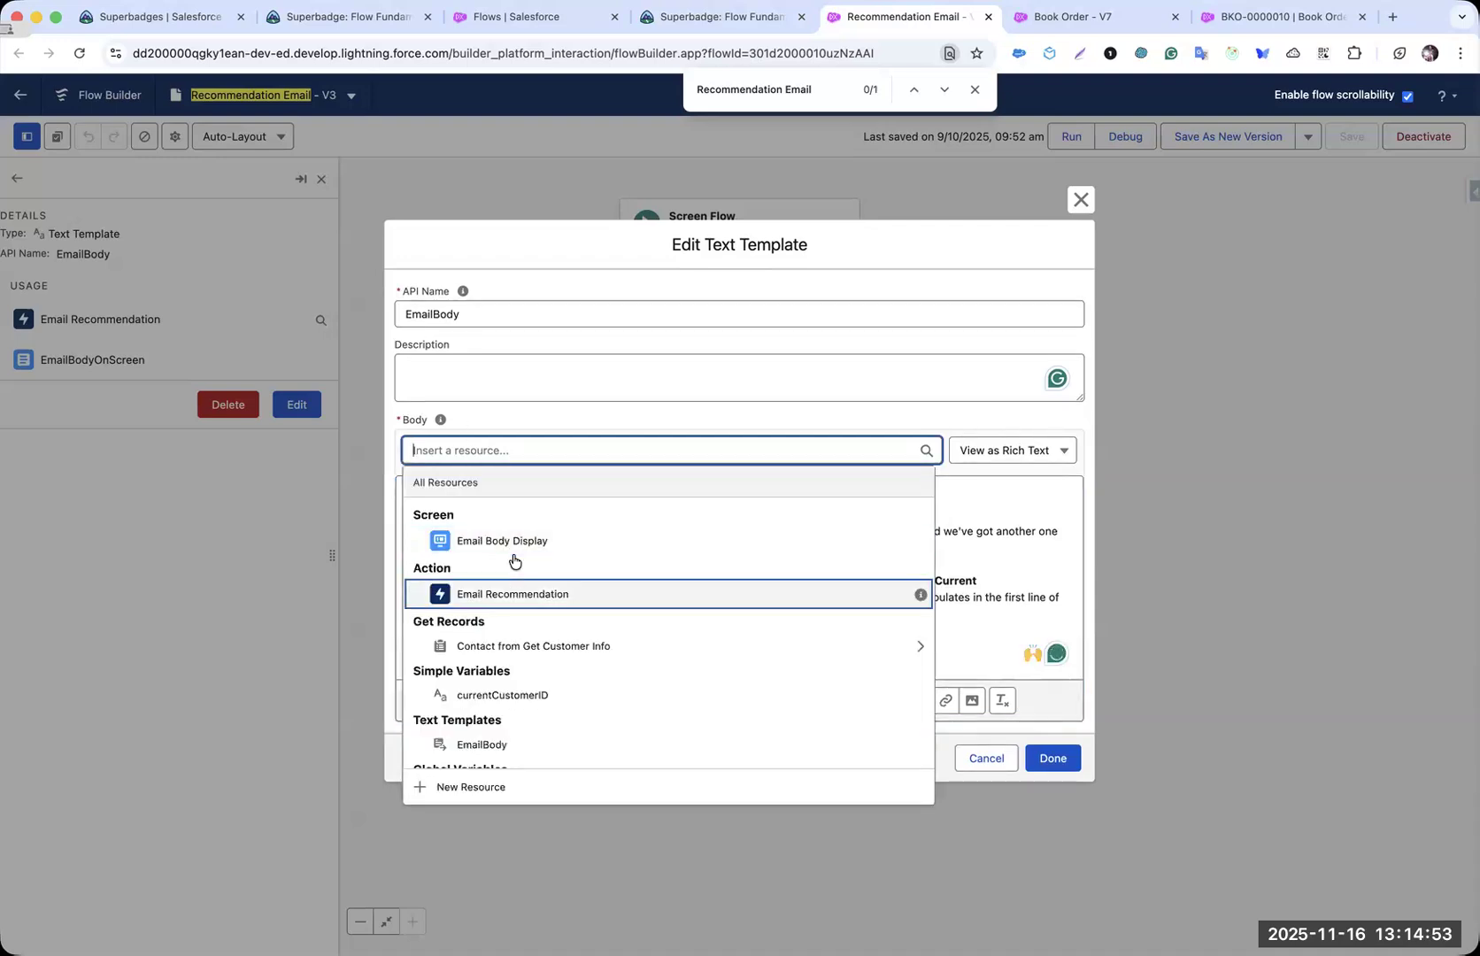
{"action": "type", "text": "reco"}
{"action": "key", "text": "super+a"}
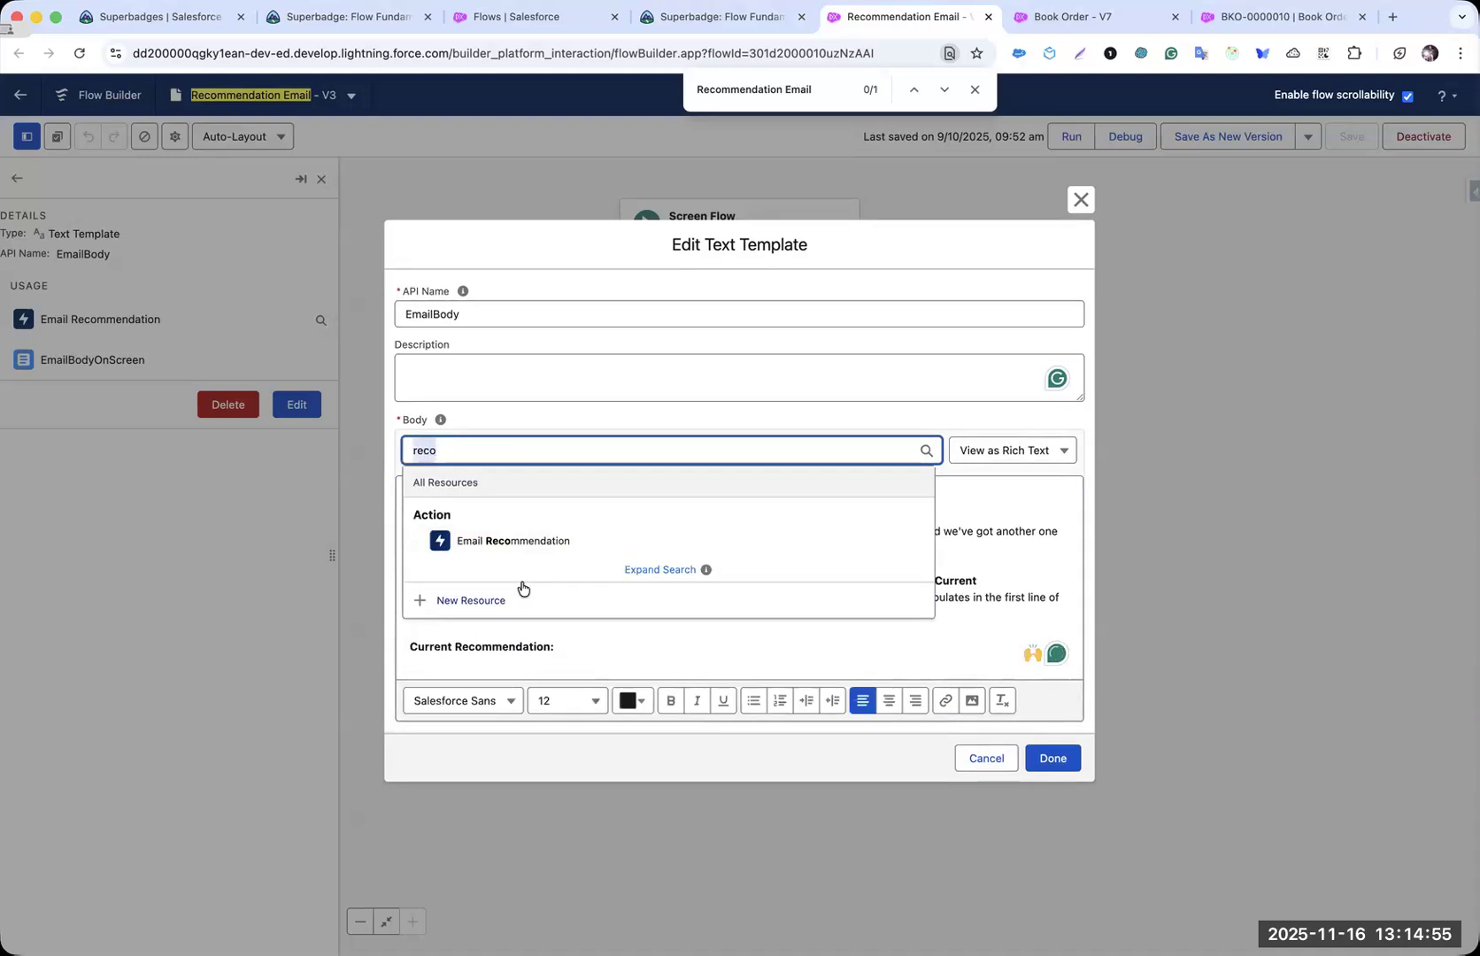
{"action": "type", "text": "cu"}
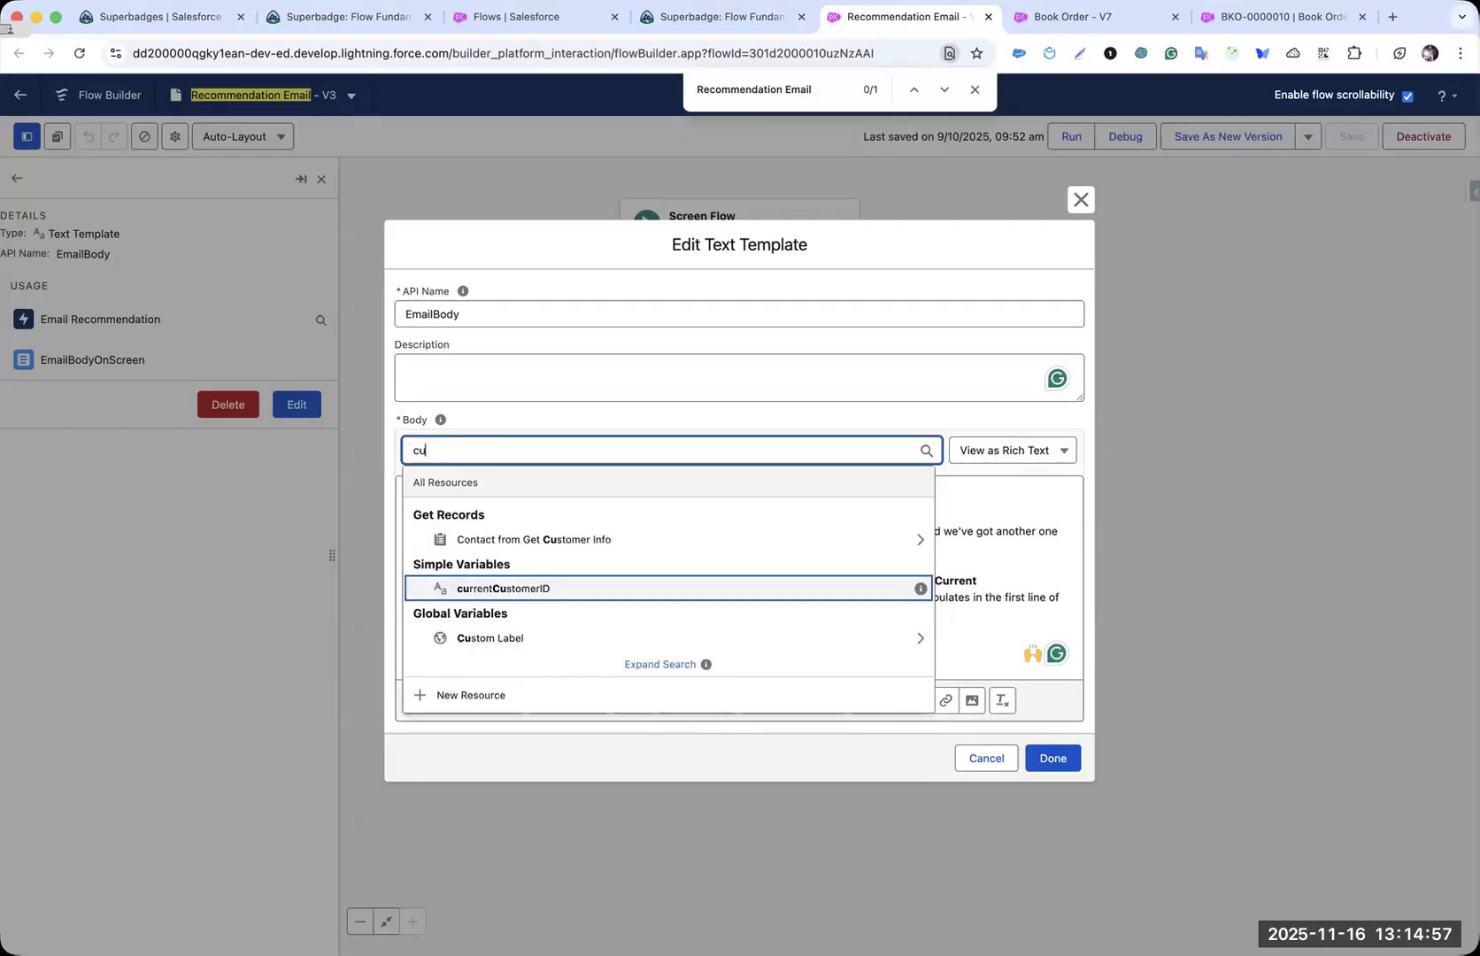
{"action": "left_click", "coordinate": [567, 540]}
{"action": "type", "text": "rem"}
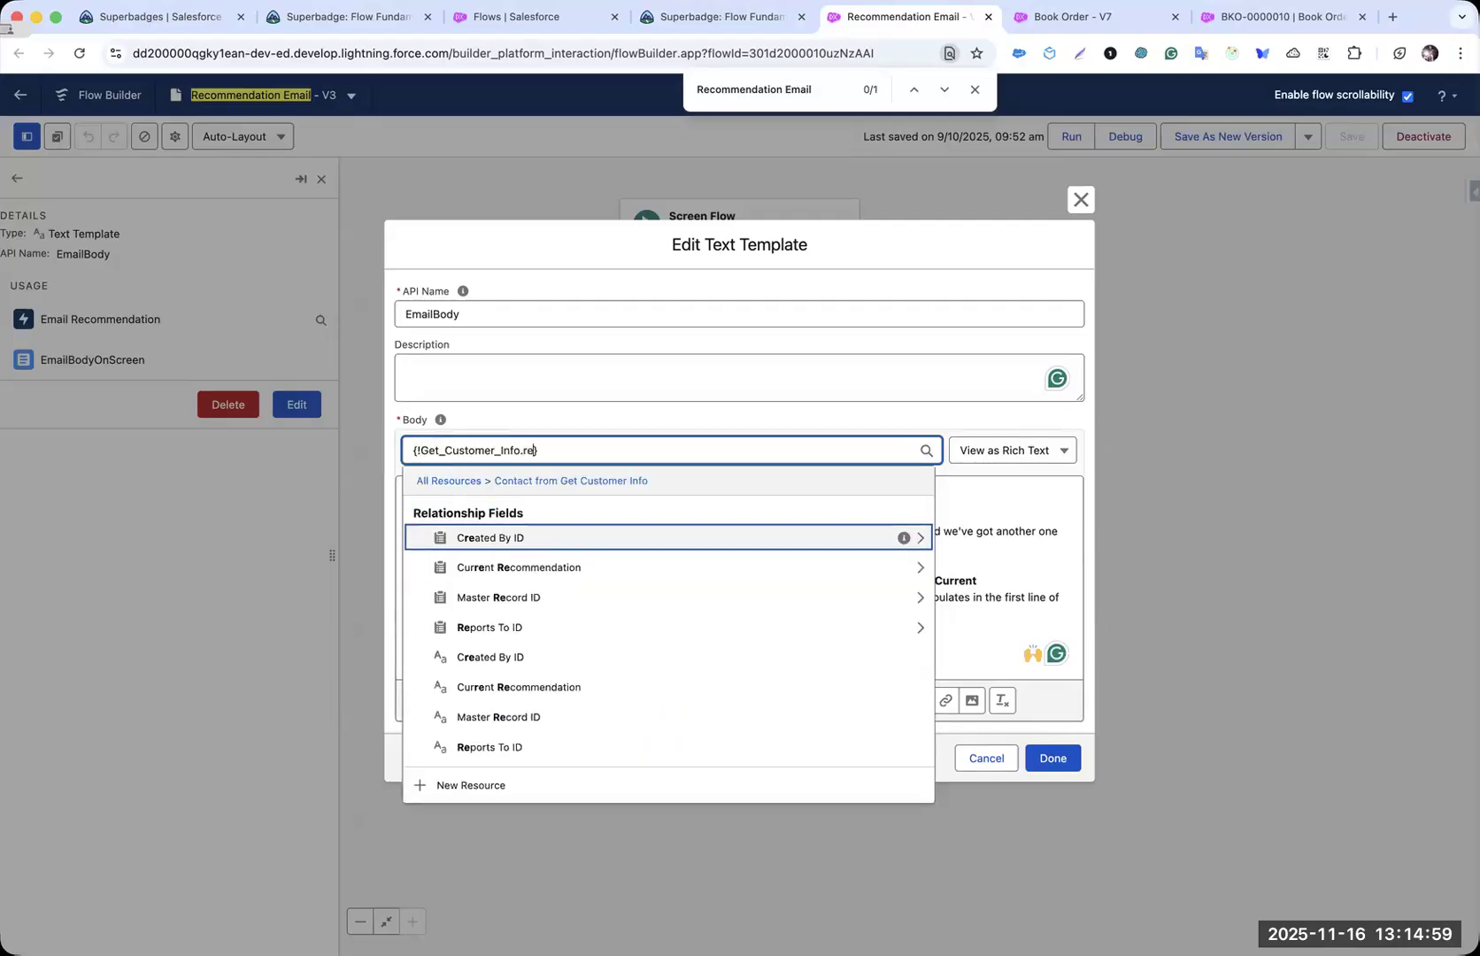
{"action": "key", "text": "BackSpace"}
{"action": "key", "text": "BackSpace"}
{"action": "key", "text": "BackSpace"}
{"action": "type", "text": "co"}
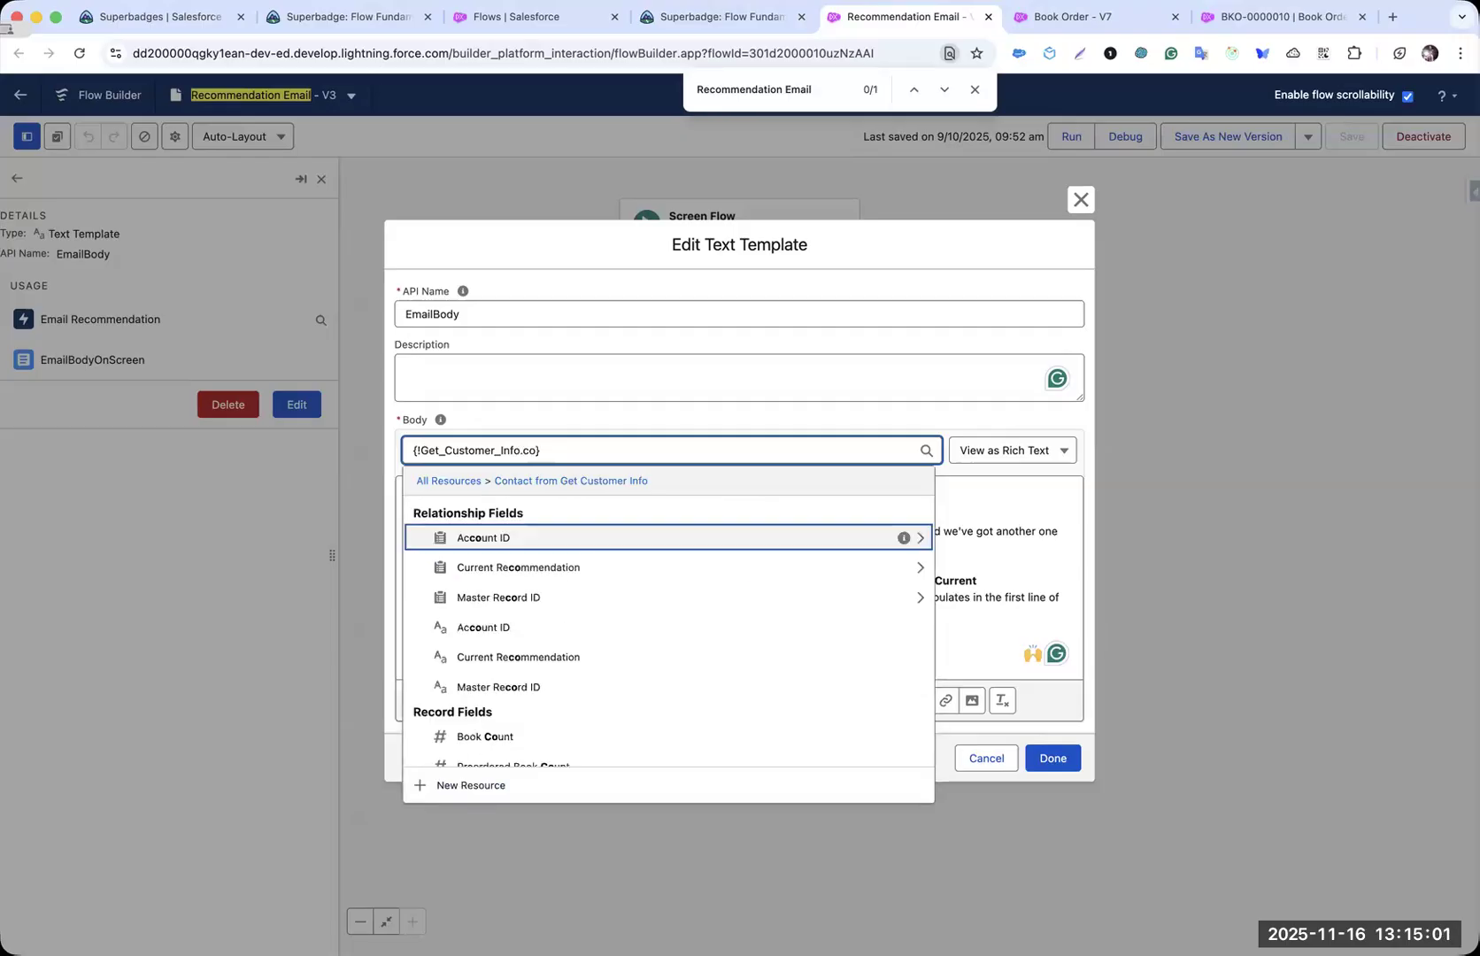
{"action": "scroll", "coordinate": [571, 561], "scroll_direction": "down", "scroll_amount": 5}
{"action": "scroll", "coordinate": [572, 561], "scroll_direction": "up", "scroll_amount": 5}
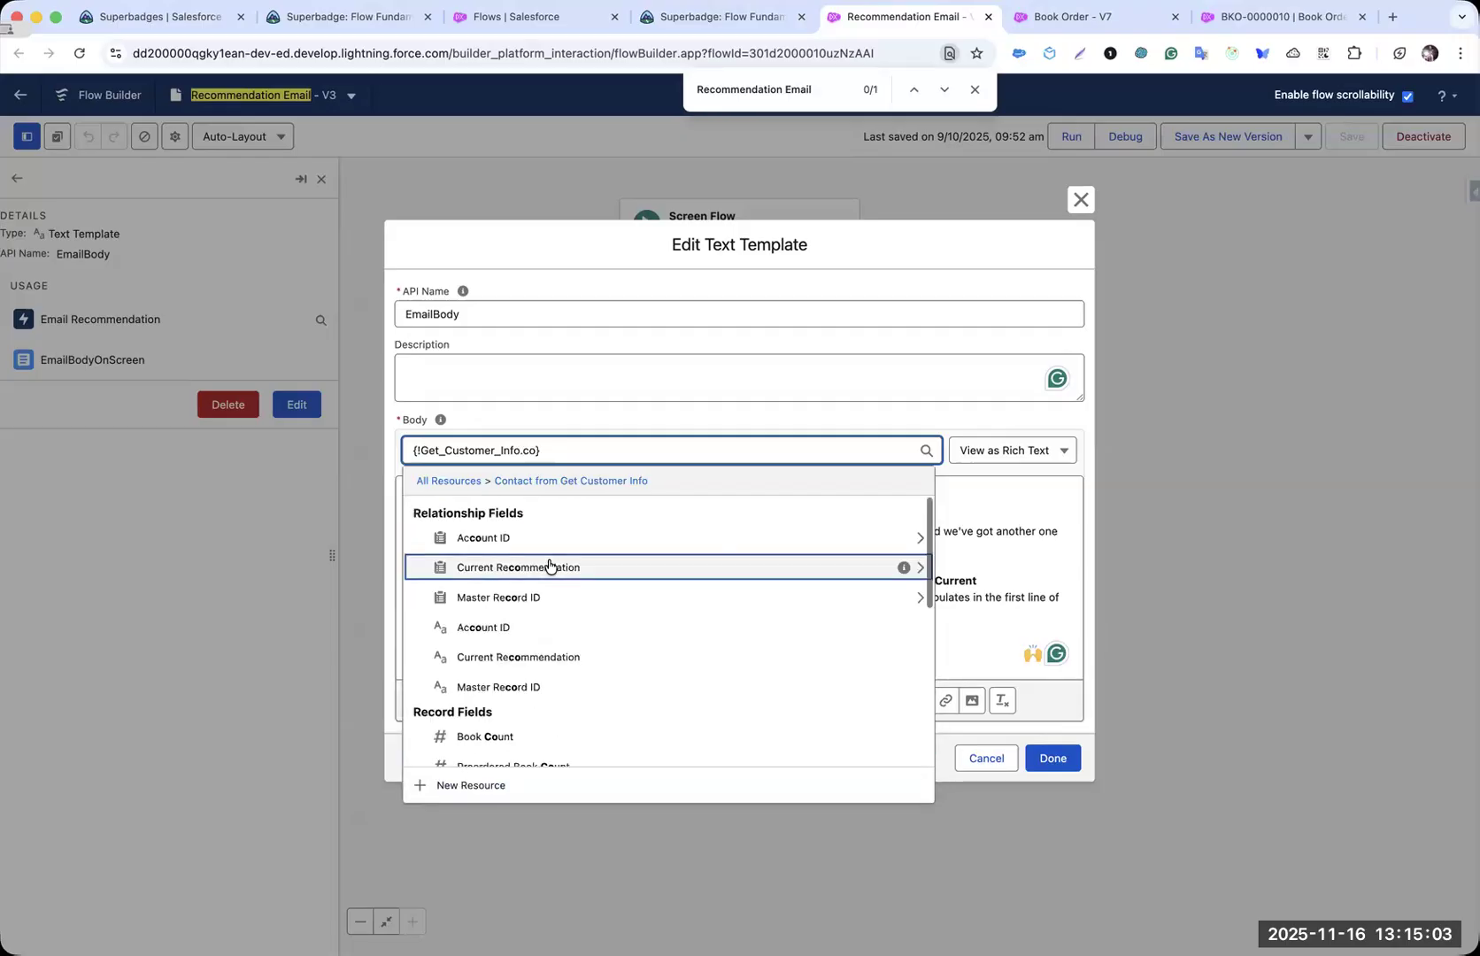
{"action": "left_click", "coordinate": [548, 569]}
{"action": "type", "text": "rec"}
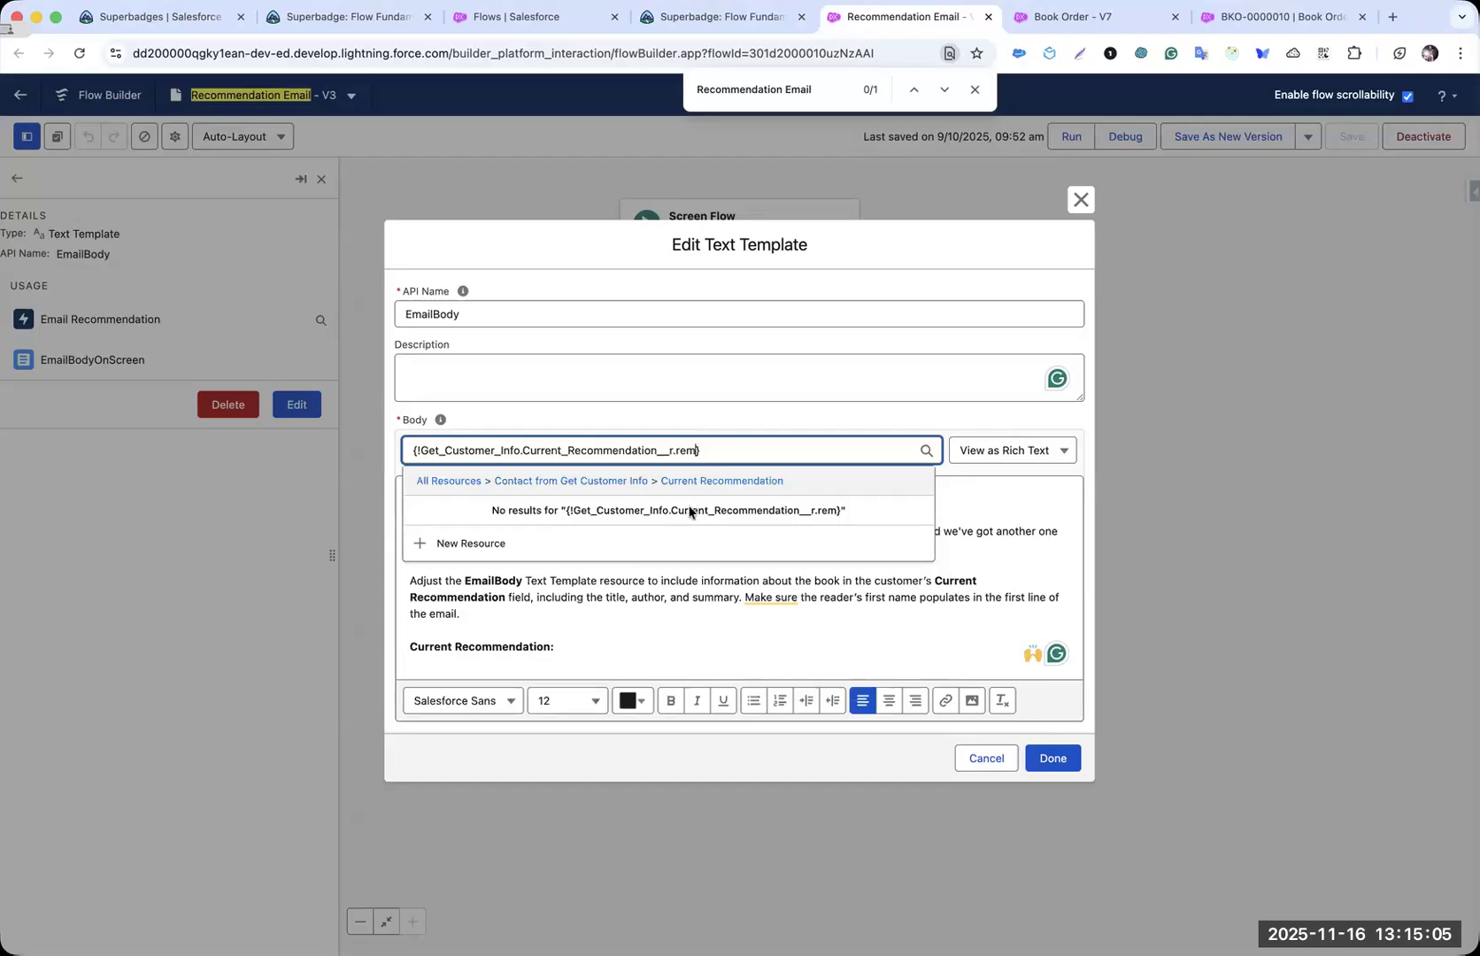
{"action": "left_click", "coordinate": [498, 566]}
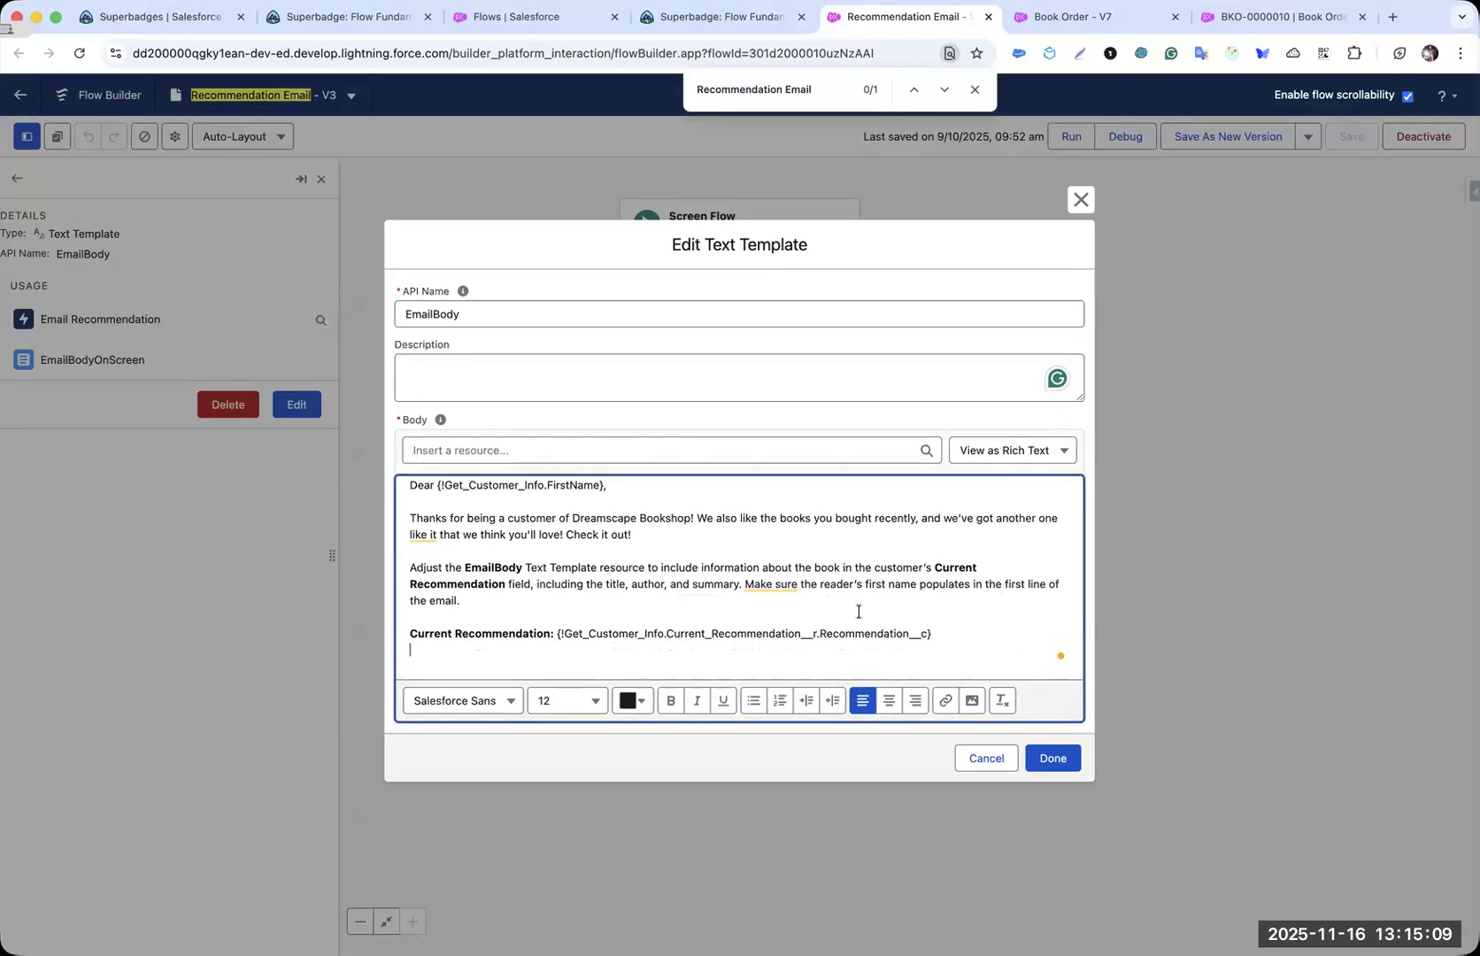
- Copy the words "title, author, and summary" from the pasted paragraph to a line below the Current Recommendation line
{"action": "left_click_drag", "start_coordinate": [606, 584], "coordinate": [738, 585]}
{"action": "key", "text": "cmd+c"}
{"action": "left_click", "coordinate": [493, 656]}
{"action": "key", "text": "cmd+v"}
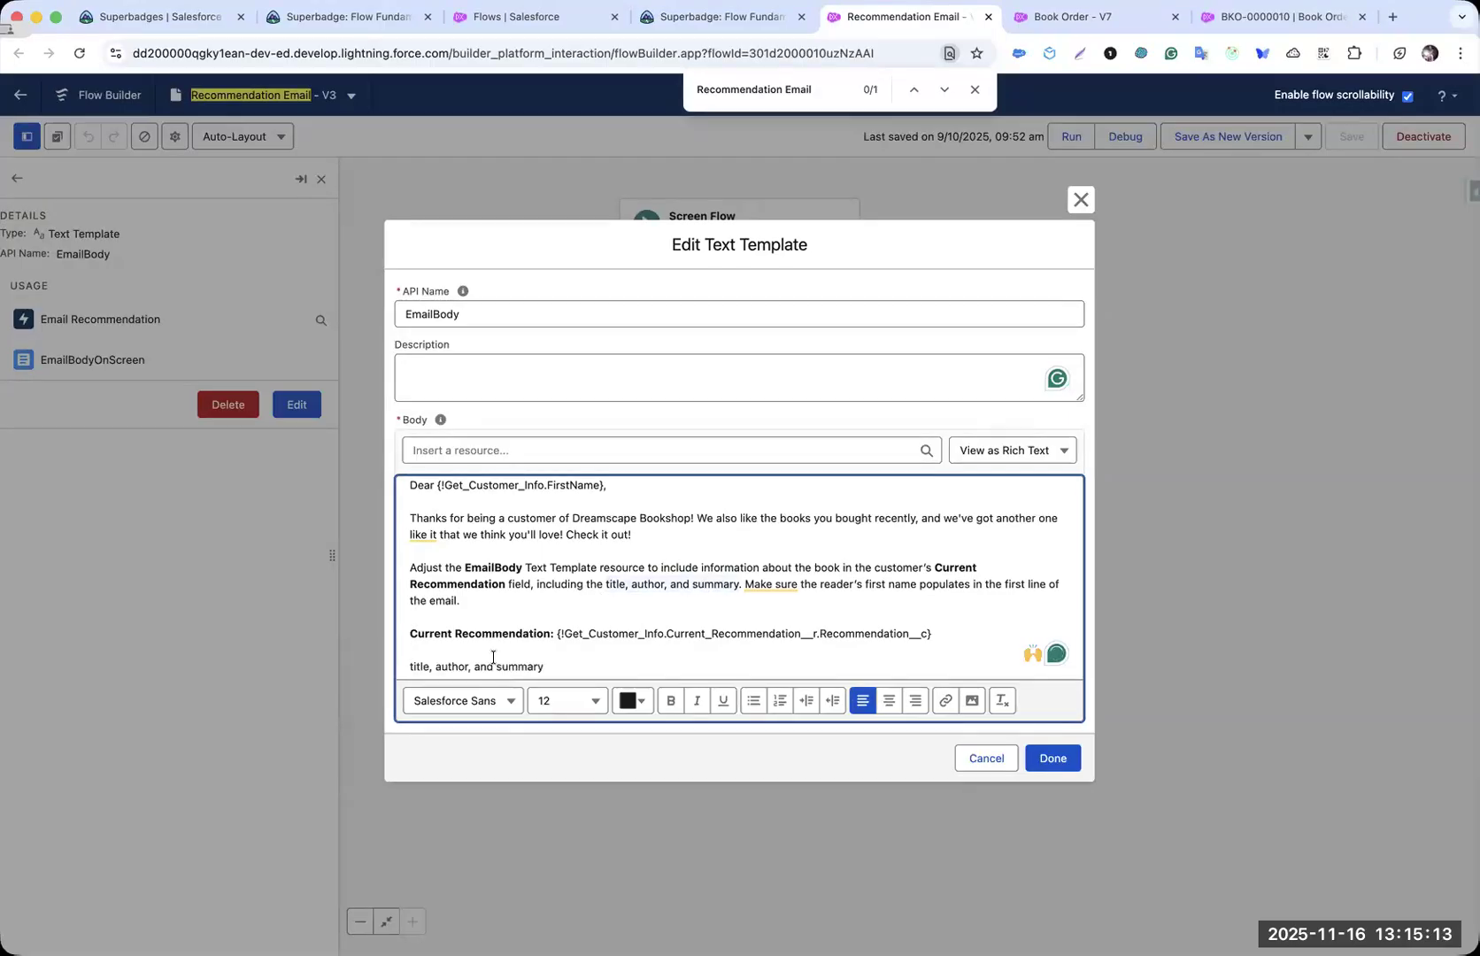
- Split the copied words into three consecutive label lines reading "Title:", "Author:" and "Summary:"
{"action": "key", "text": "Right"}
{"action": "key", "text": "BackSpace"}
{"action": "type", "text": "T"}
{"action": "key", "text": "Left"}
{"action": "key", "text": "BackSpace"}
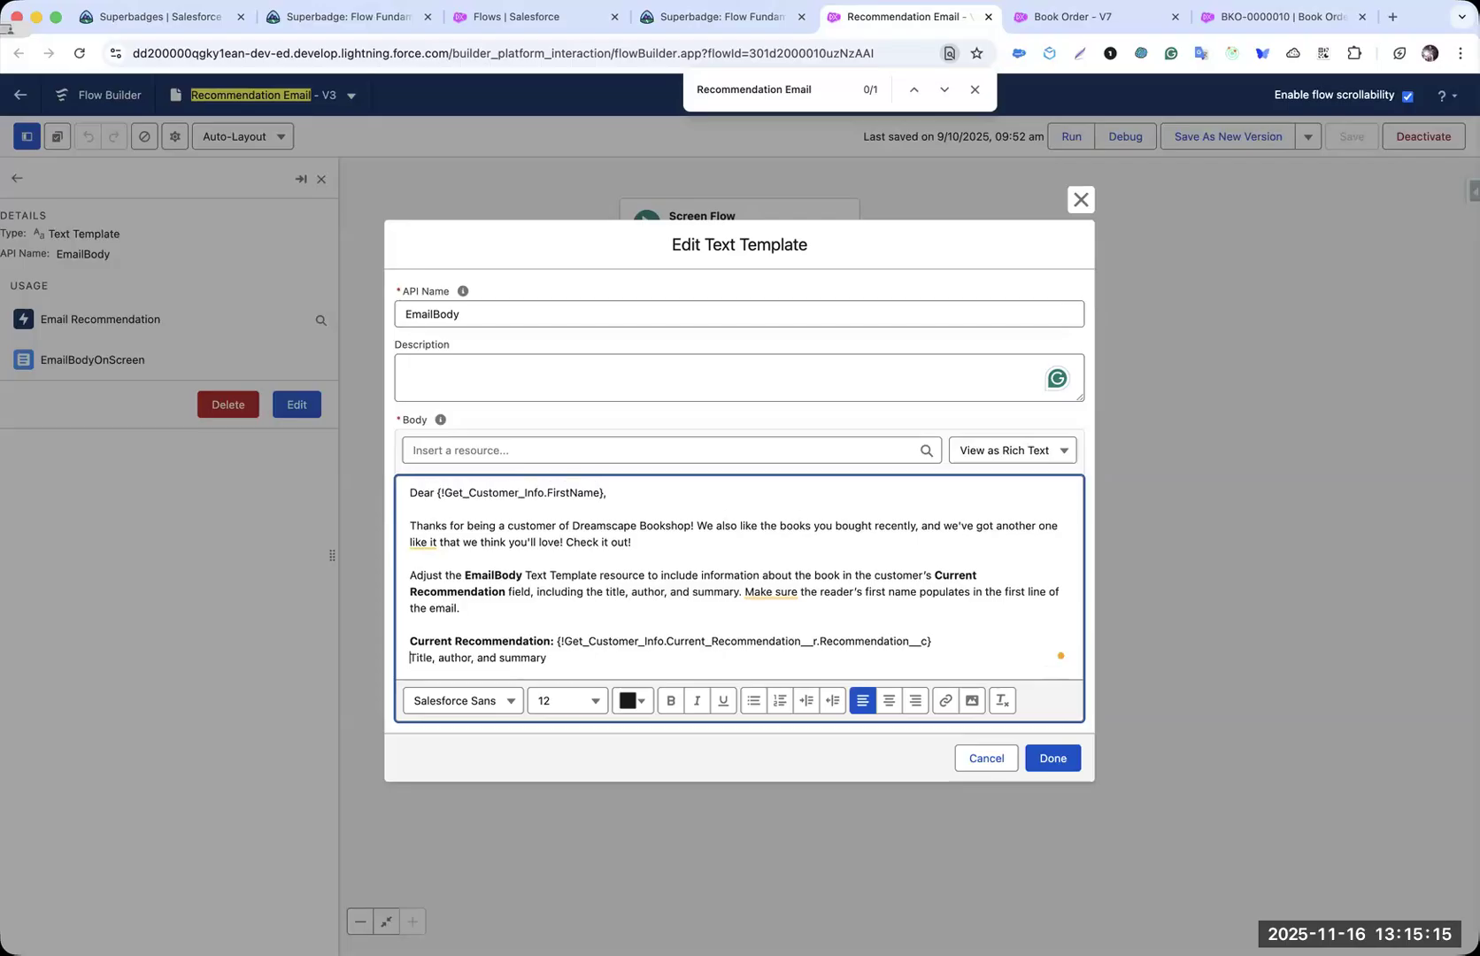
{"action": "key", "text": "Return"}
{"action": "key", "text": "Right"}
{"action": "key", "text": "Delete"}
{"action": "key", "text": "Delete"}
{"action": "type", "text": "A"}
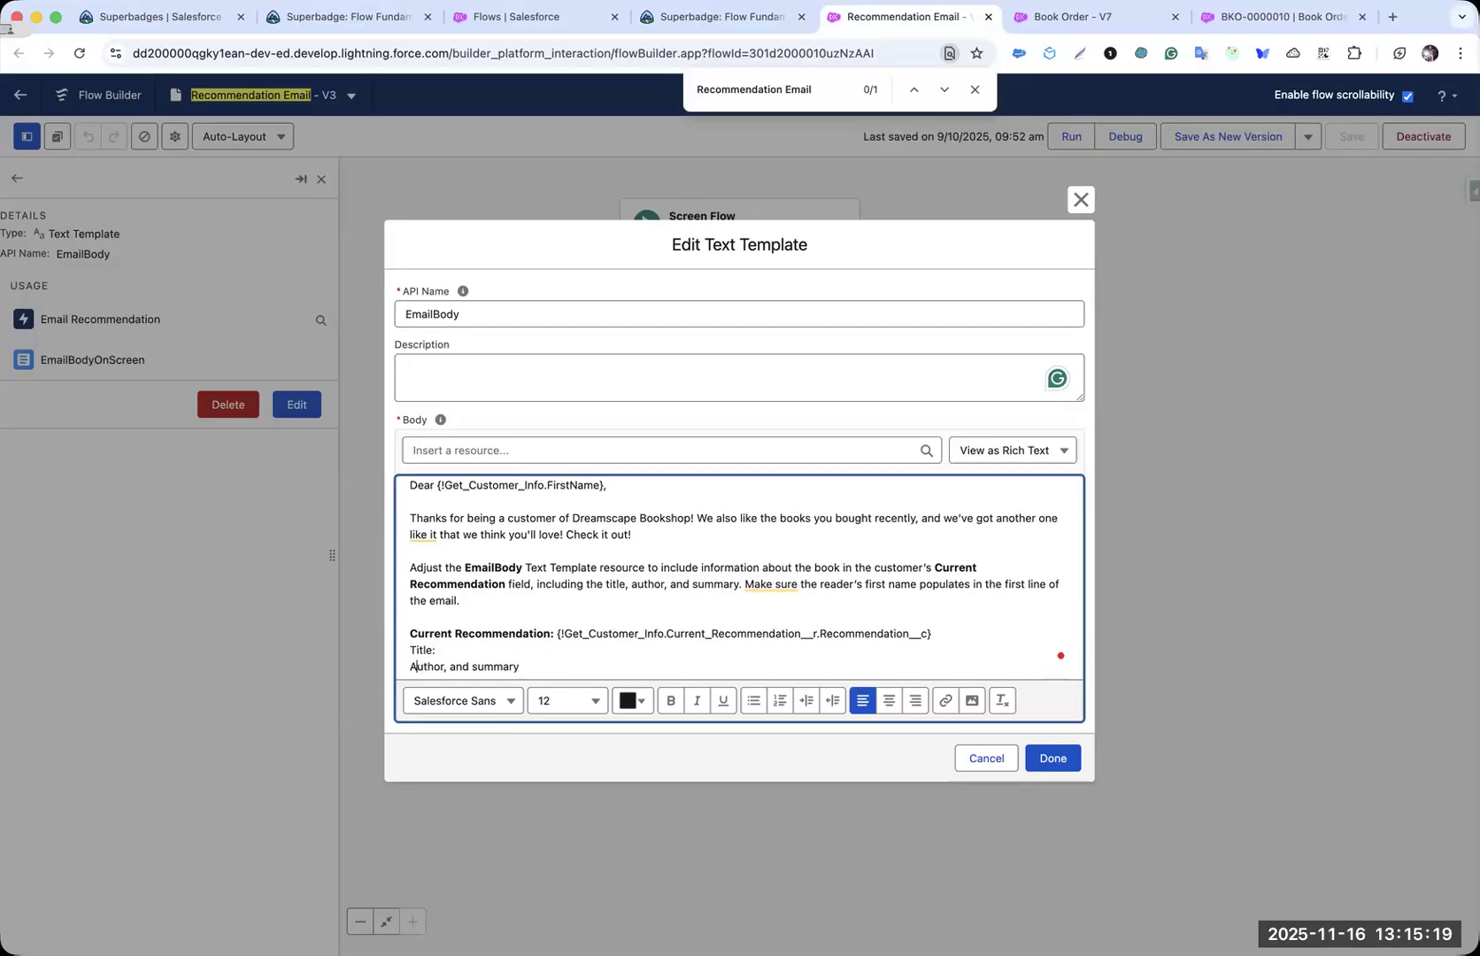
{"action": "type", "text": ":"}
{"action": "key", "text": "Return"}
{"action": "key", "text": "Right"}
{"action": "key", "text": "Right"}
{"action": "key", "text": "BackSpace"}
{"action": "key", "text": "BackSpace"}
{"action": "type", "text": "S:"}
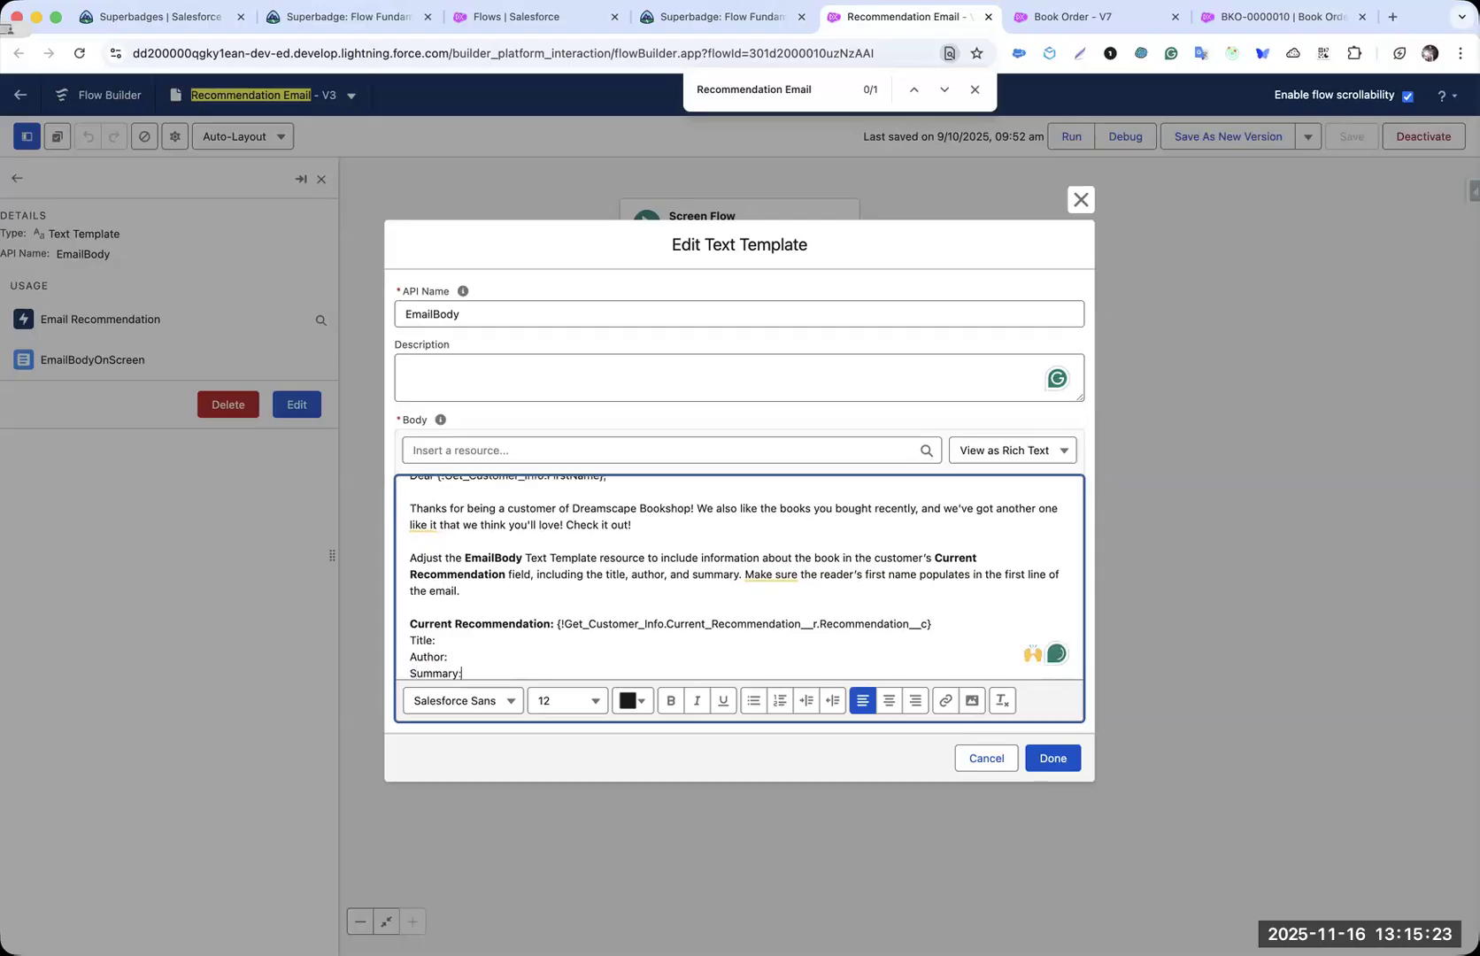
- Insert the Book Title field, {!Get_Customer_Info.Current_Recommendation__r.Name}, after the "Title:" label
{"action": "left_click", "coordinate": [543, 458]}
{"action": "type", "text": "co"}
{"action": "key", "text": "BackSpace"}
{"action": "key", "text": "BackSpace"}
{"action": "key", "text": "BackSpace"}
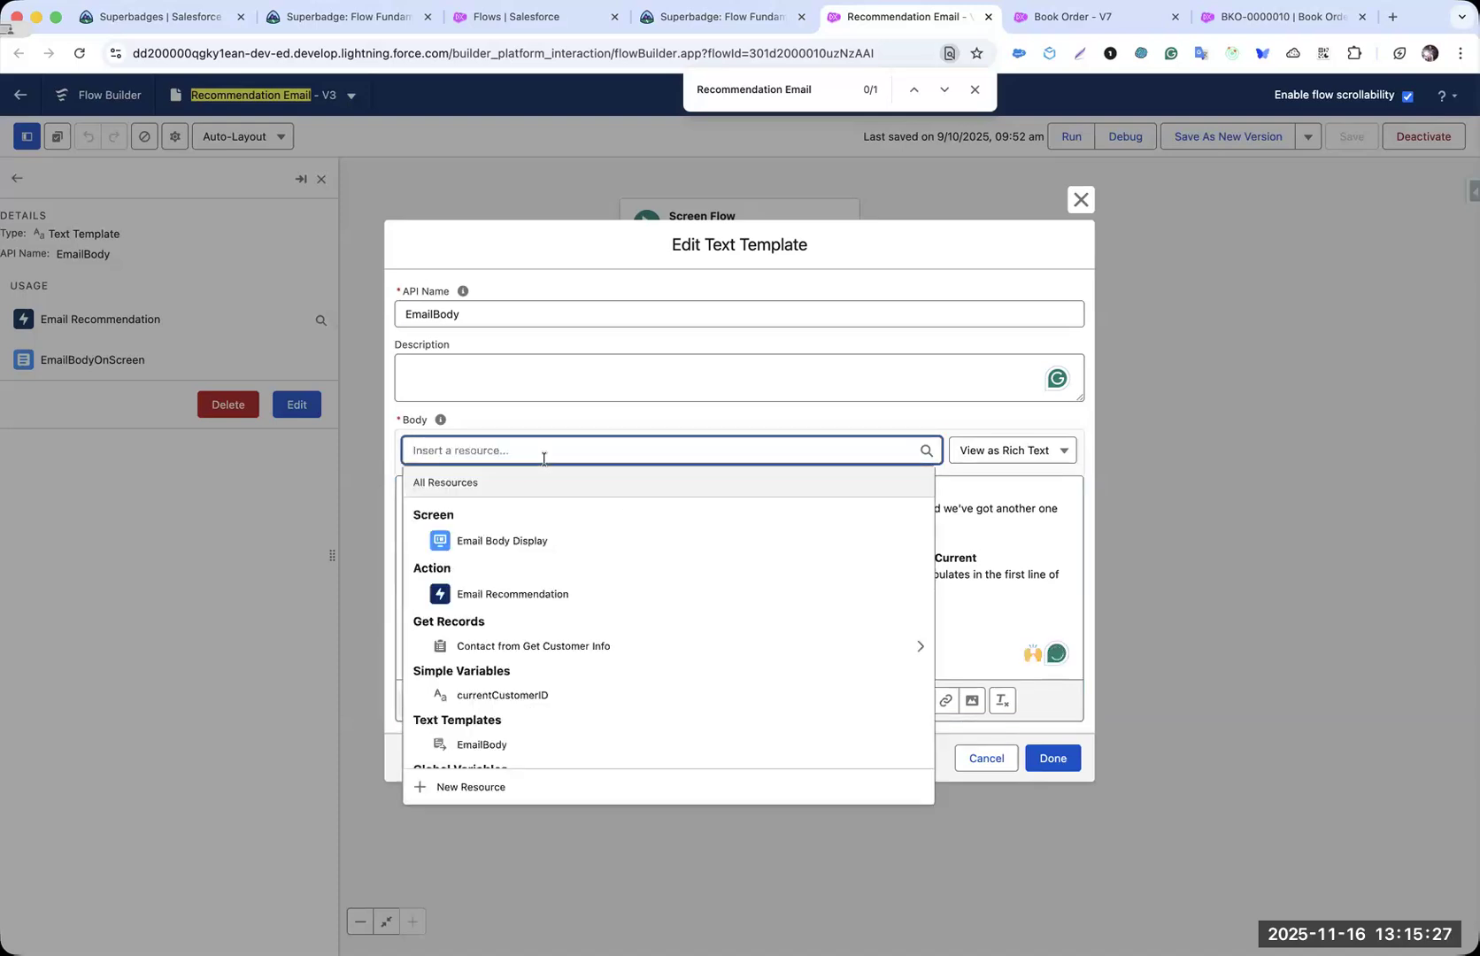
{"action": "left_click", "coordinate": [605, 645]}
{"action": "type", "text": "re"}
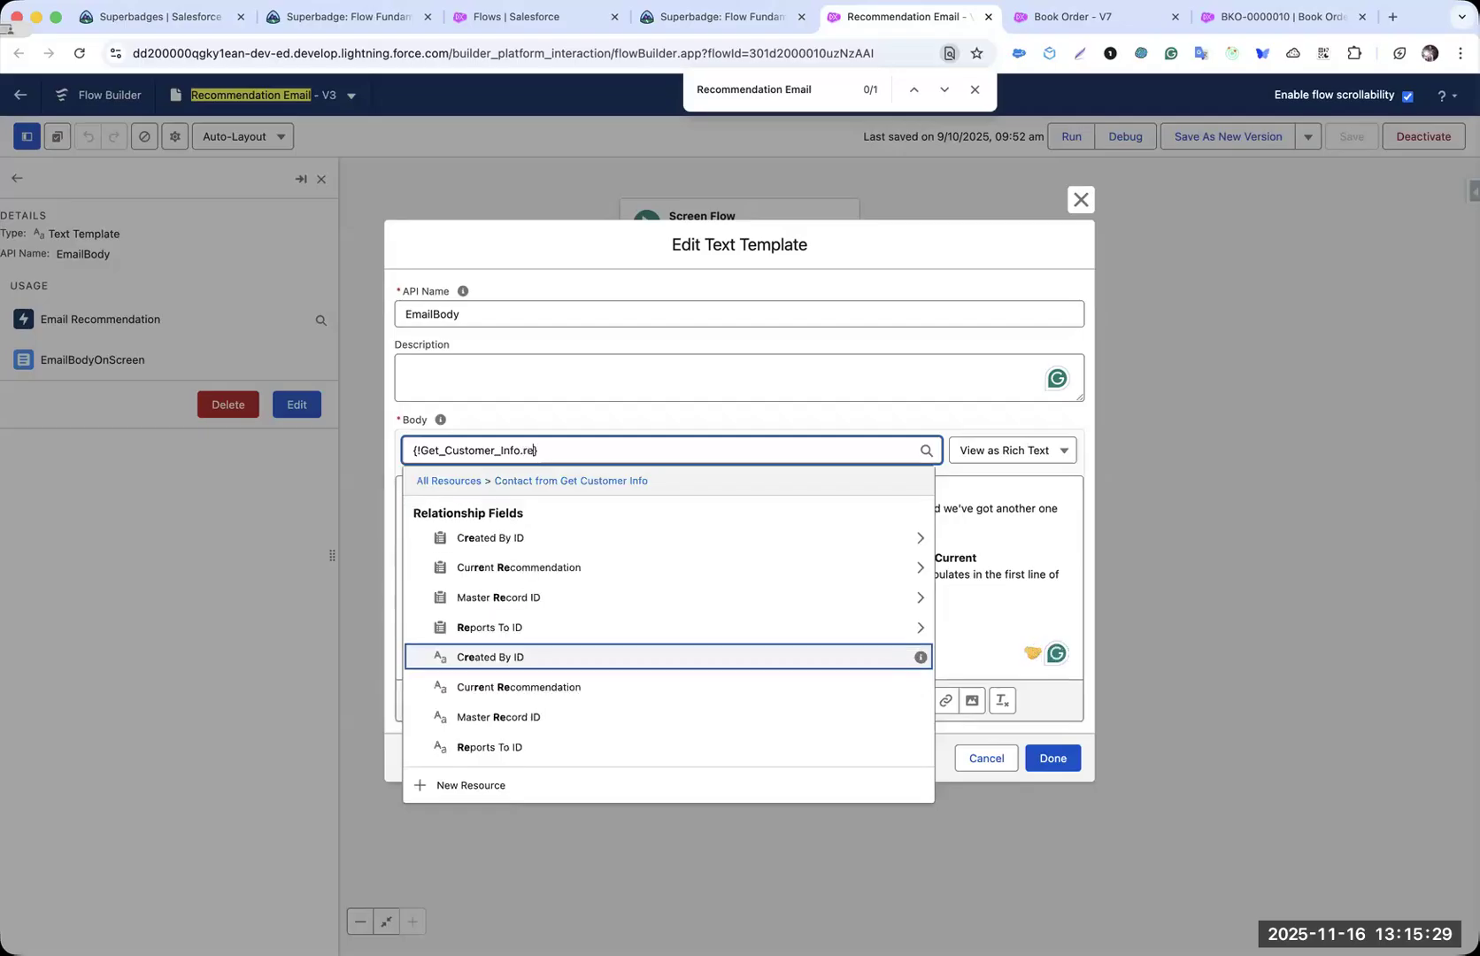
{"action": "key", "text": "Up"}
{"action": "key", "text": "Up"}
{"action": "key", "text": "Return"}
{"action": "type", "text": "tion__r.ti"}
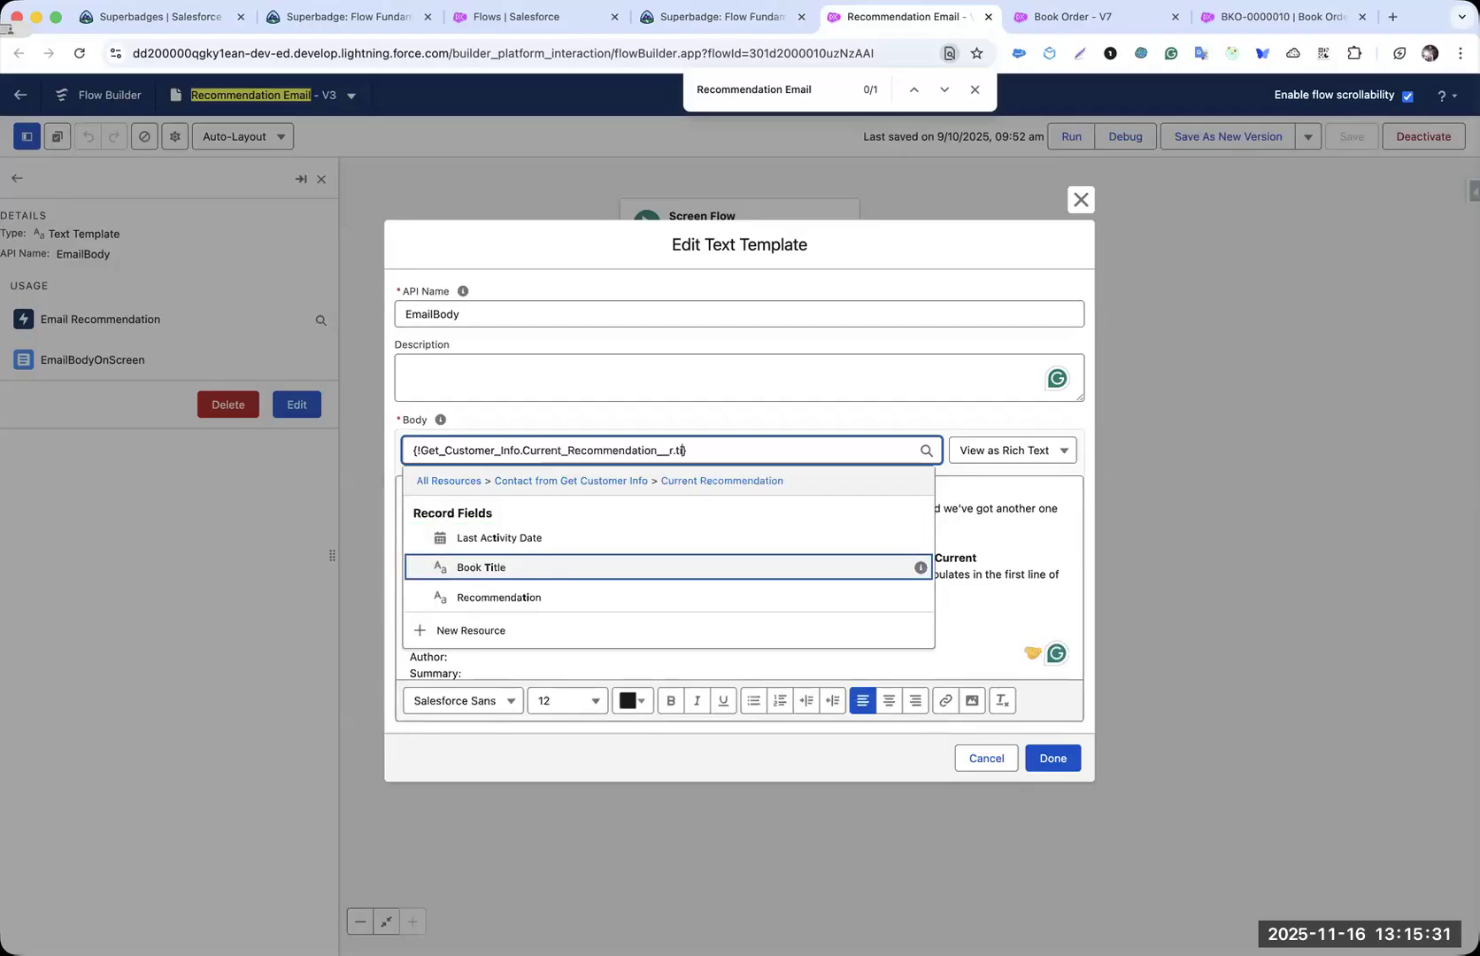
{"action": "left_click", "coordinate": [514, 567]}
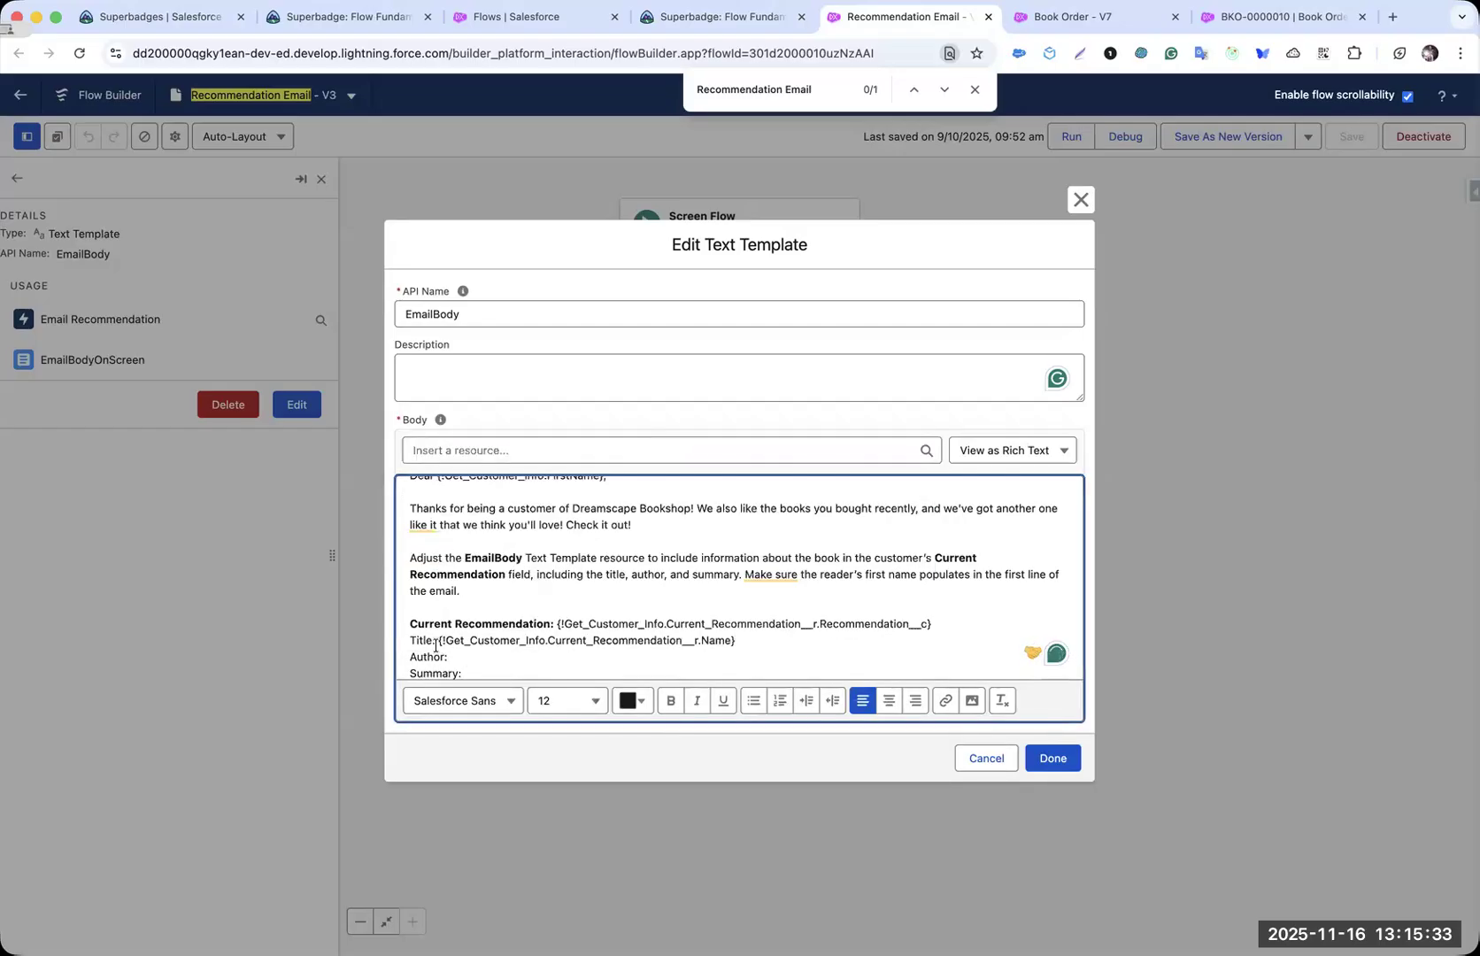
{"action": "key", "text": "super+shift+Right"}
{"action": "key", "text": "super+c"}
{"action": "key", "text": "Down"}
{"action": "key", "text": "super+v"}
{"action": "key", "text": "super+z"}
{"action": "key", "text": "super+v"}
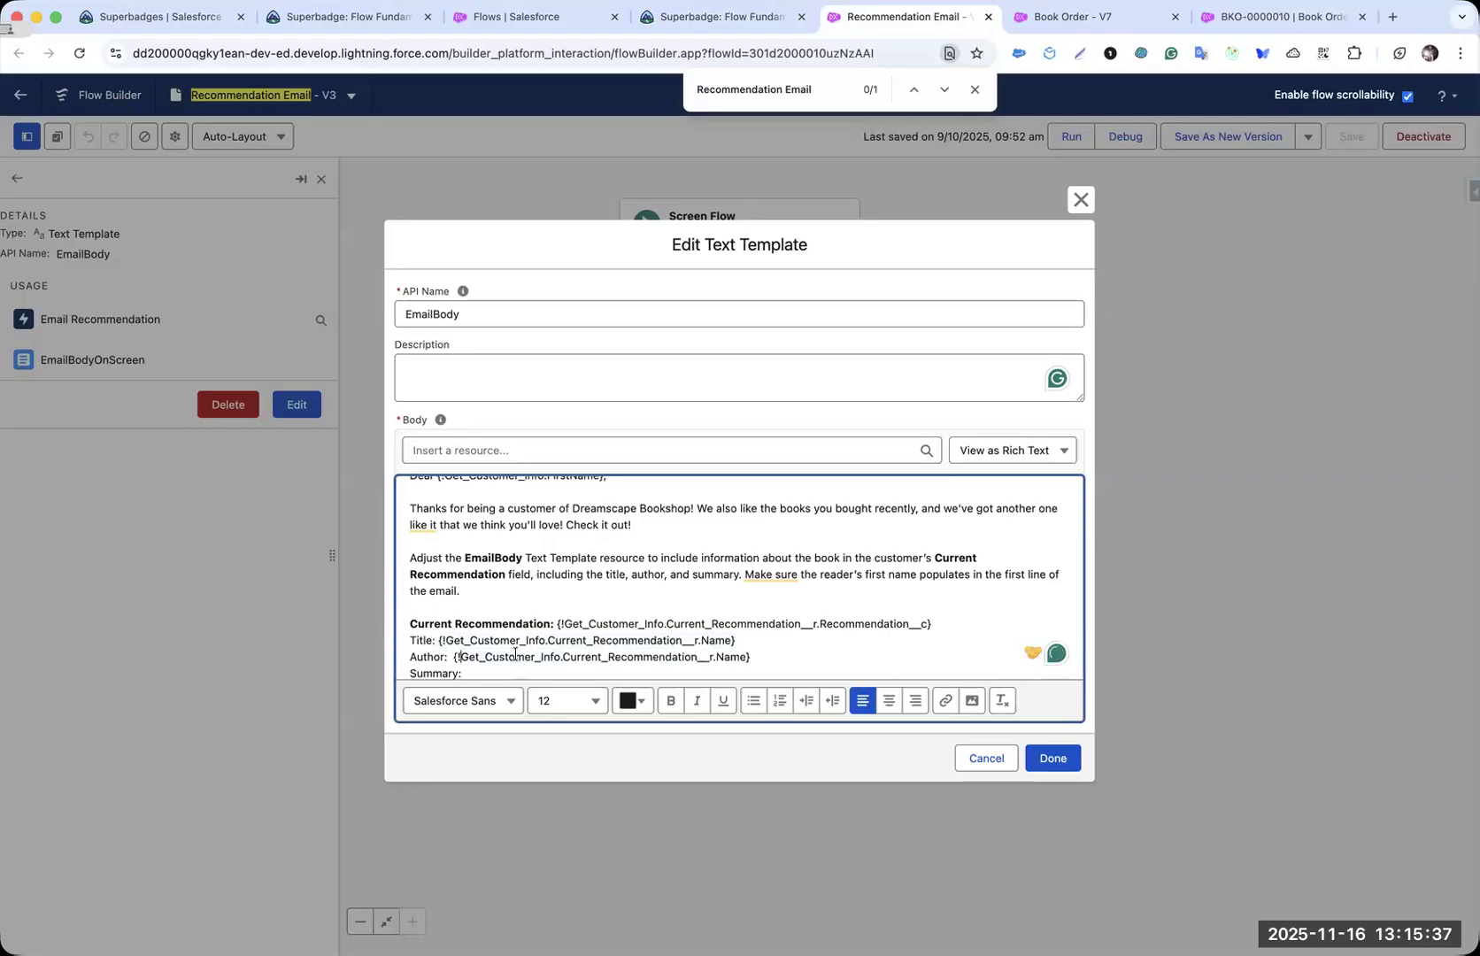
{"action": "key", "text": "super+shift+Right"}
{"action": "key", "text": "BackSpace"}
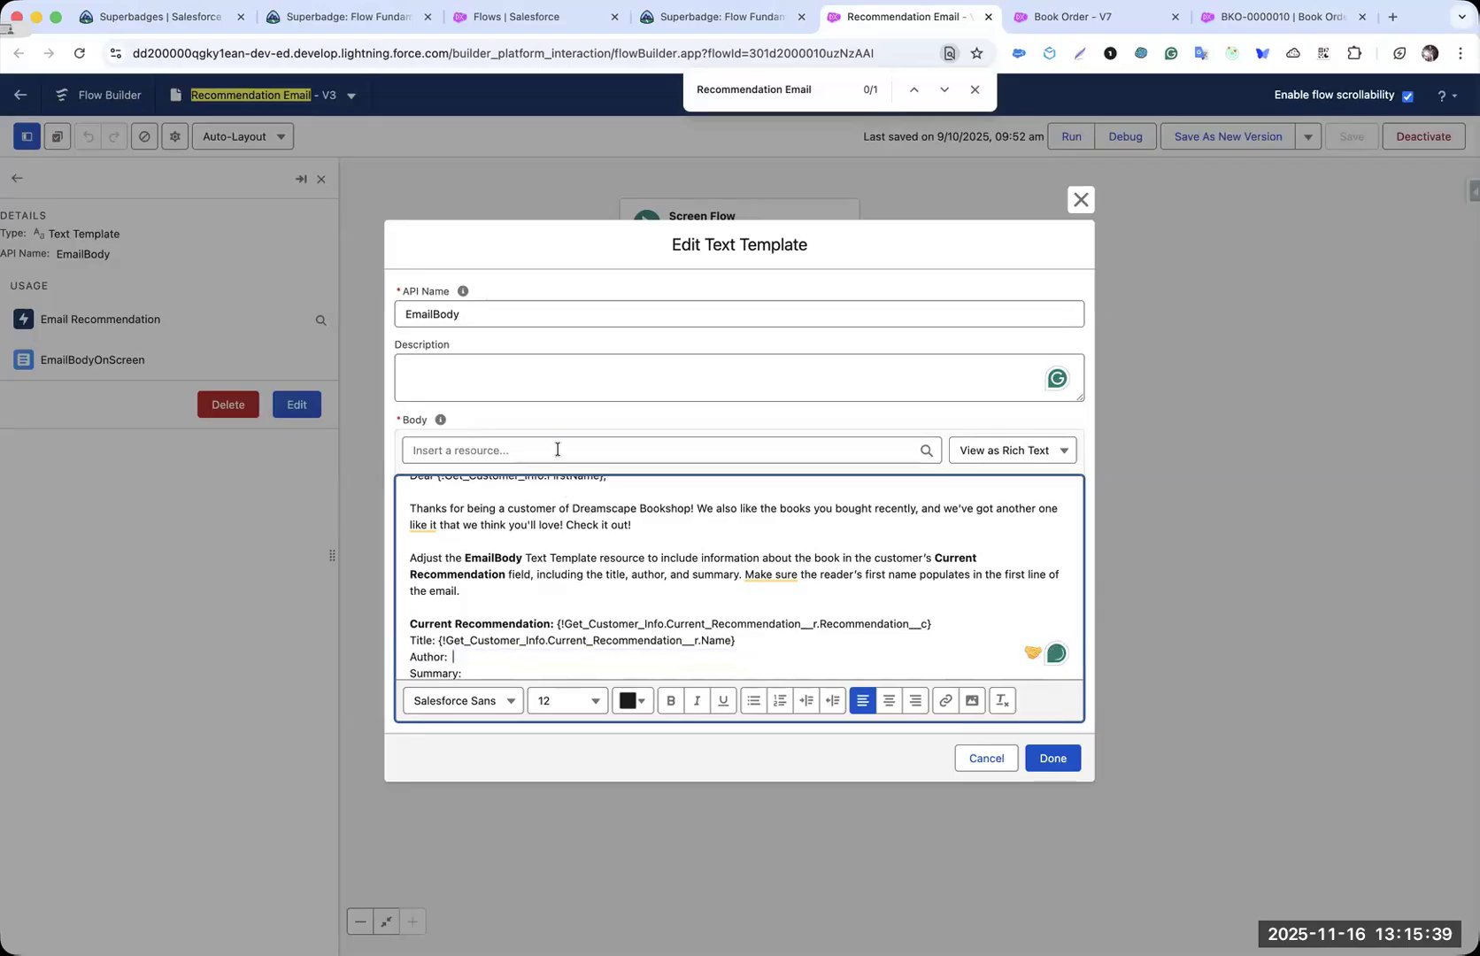
- Insert the book's author field, {!Get_Customer_Info.Current_Recommendation__r.Author__c}, after the "Author:" label
{"action": "left_click", "coordinate": [556, 450]}
{"action": "type", "text": "cus"}
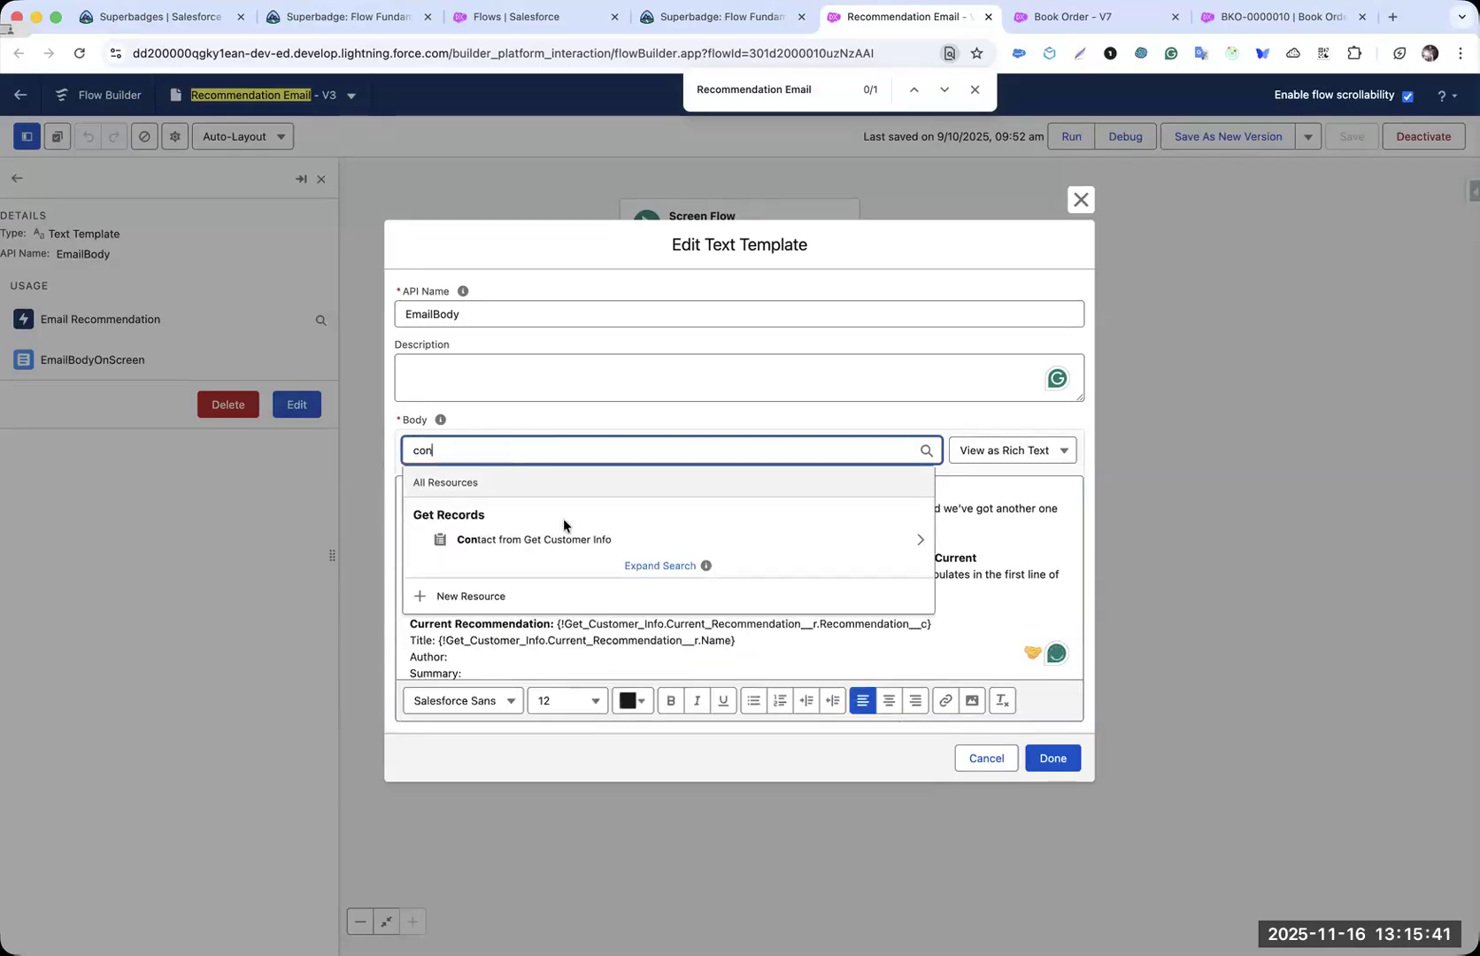
{"action": "left_click", "coordinate": [561, 532]}
{"action": "type", "text": "re"}
{"action": "left_click", "coordinate": [575, 569]}
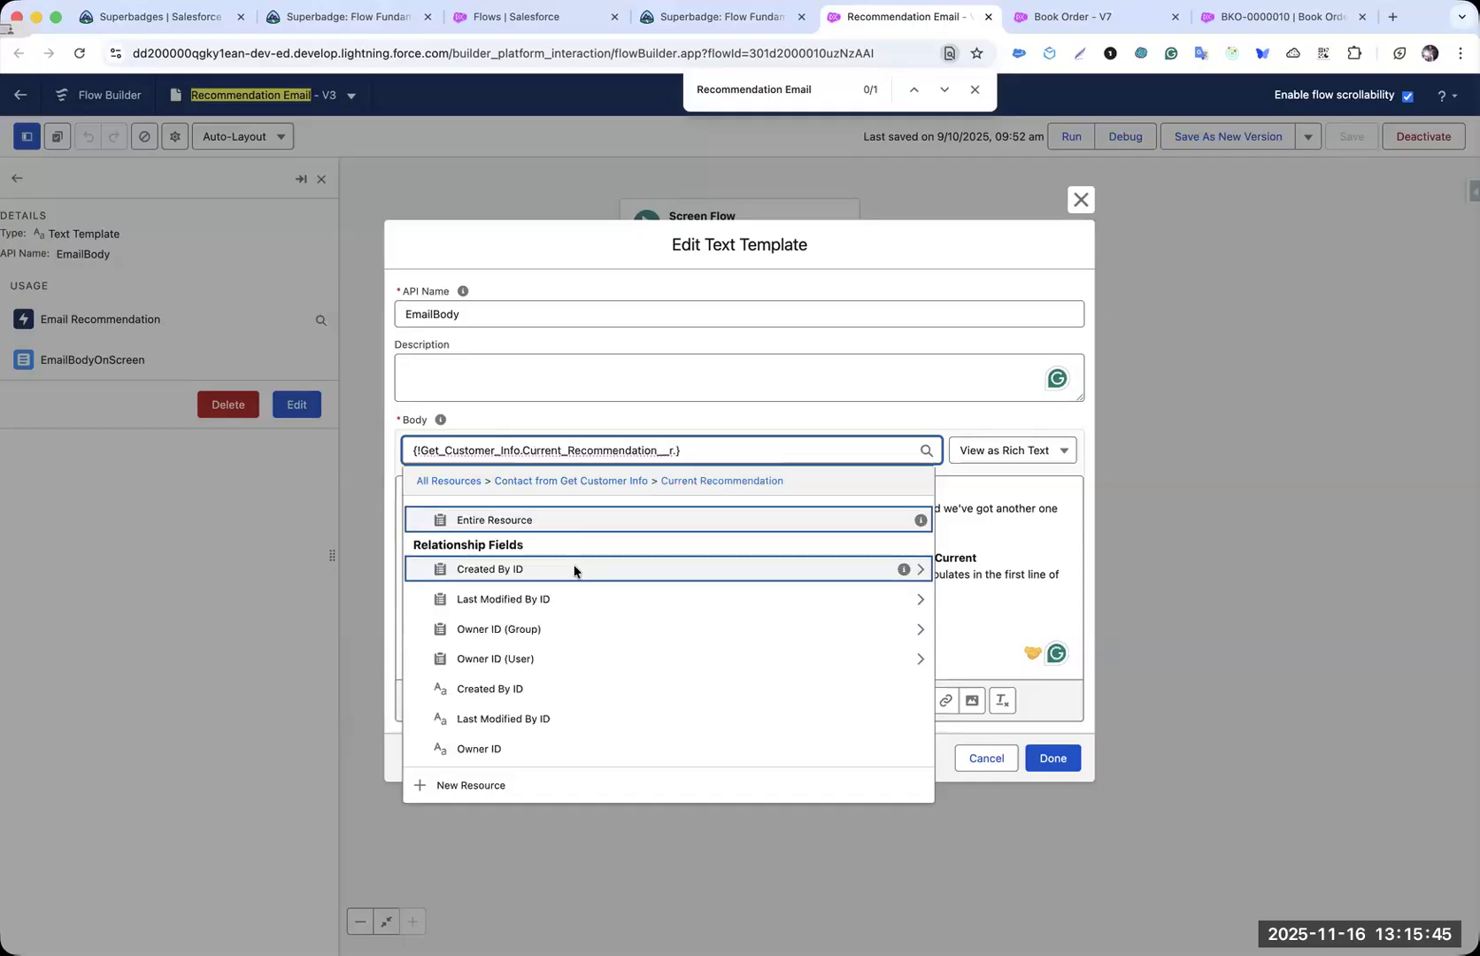
{"action": "type", "text": "au"}
{"action": "left_click", "coordinate": [523, 537]}
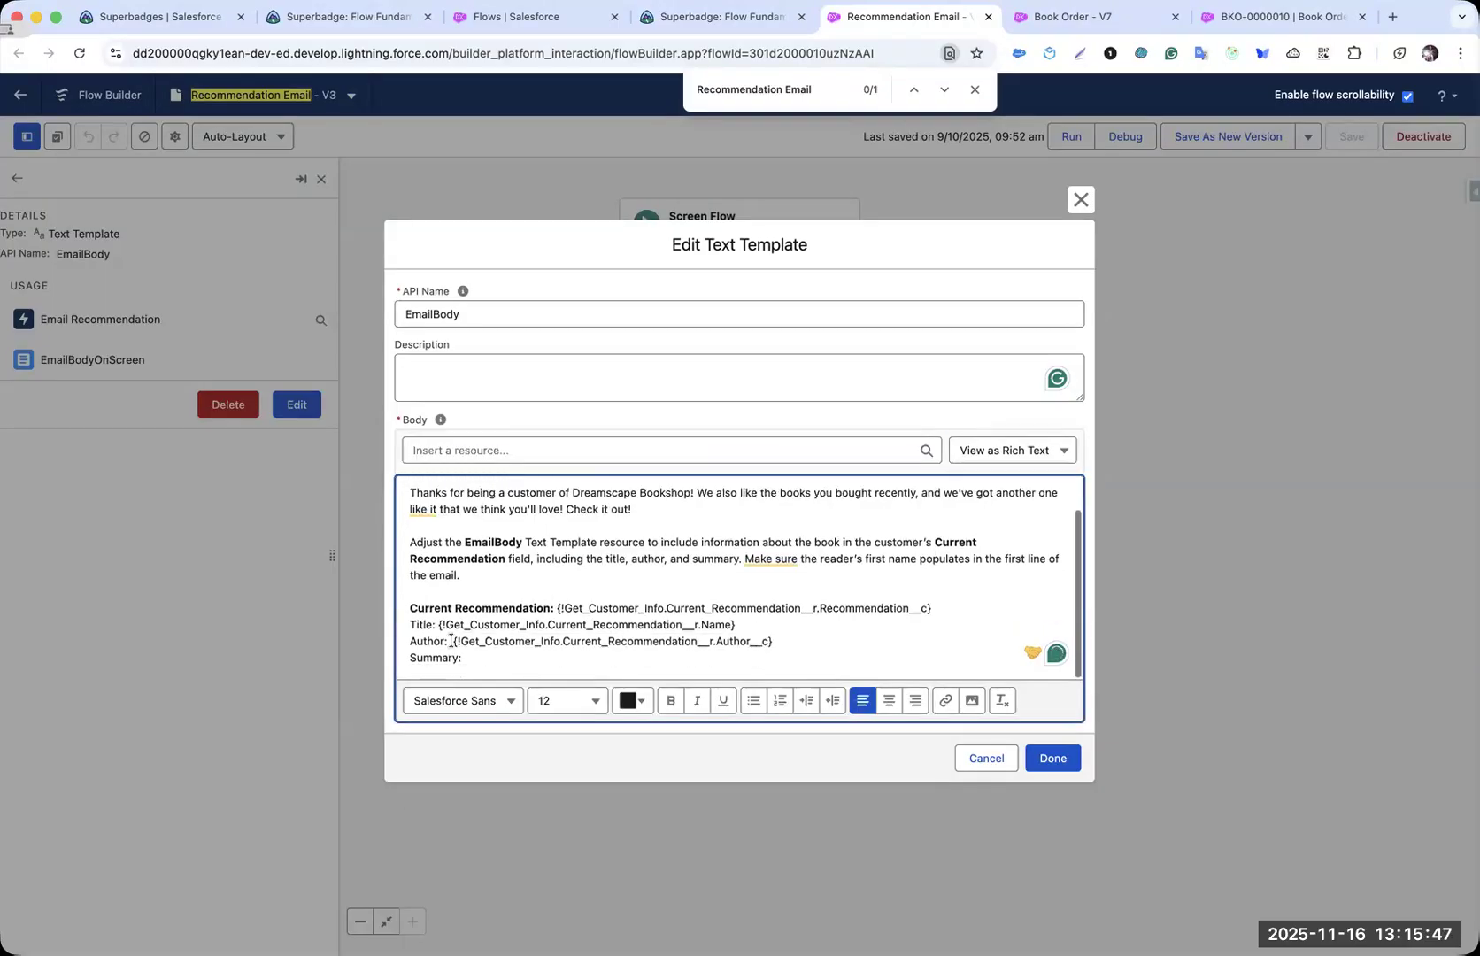
- Insert the Book Summary field, {!Get_Customer_Info.Current_Recommendation__r.Book_Summary__c}, after the "Summary:" label
{"action": "left_click", "coordinate": [501, 658]}
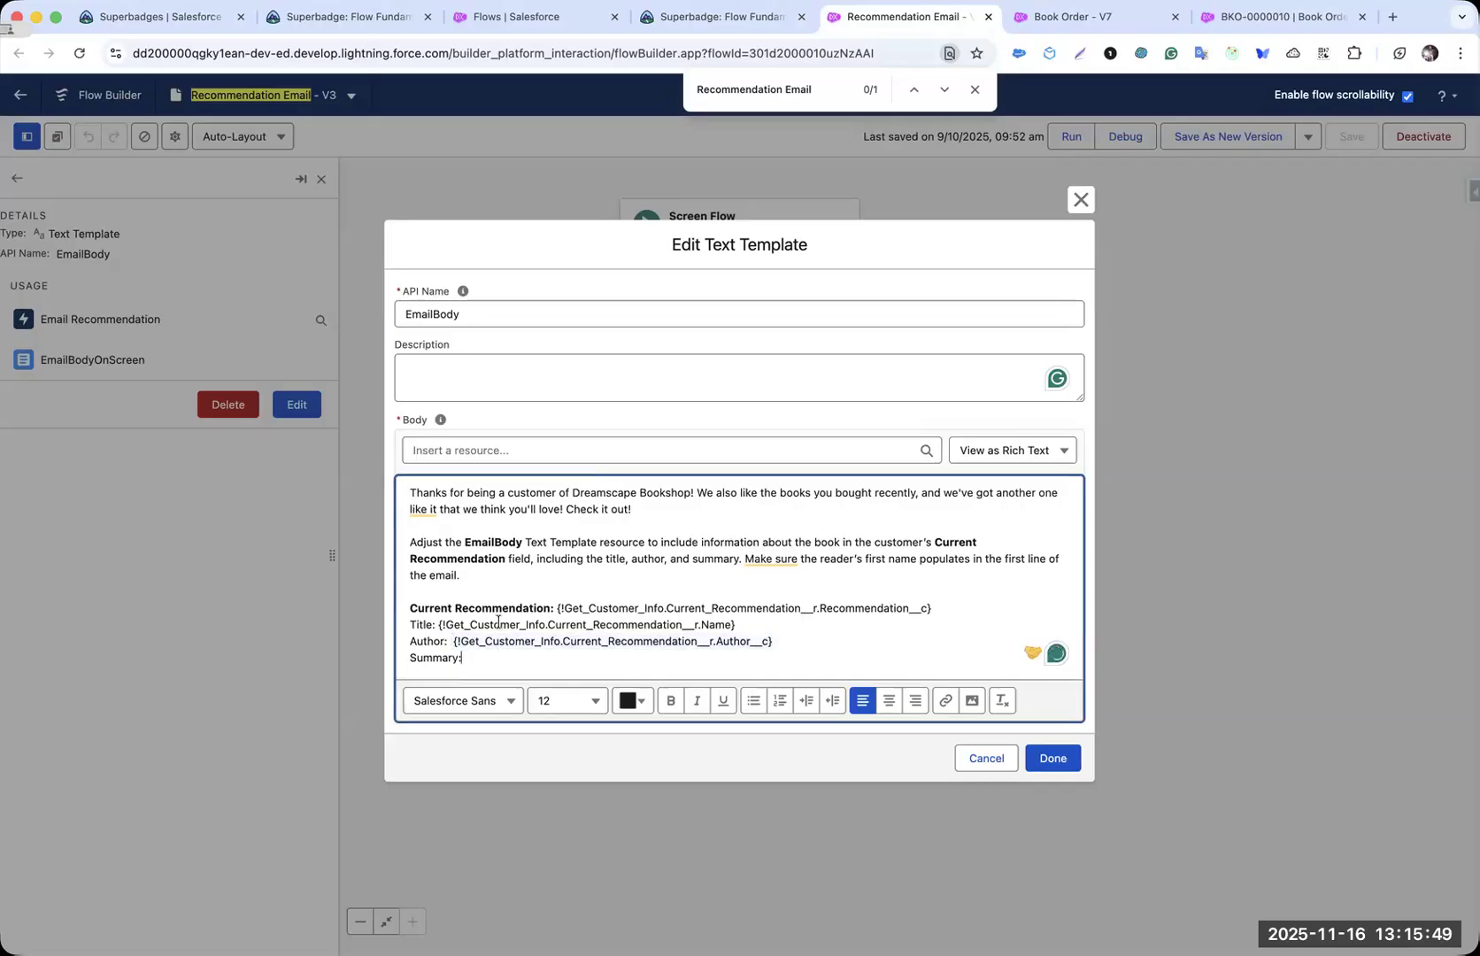
{"action": "left_click", "coordinate": [502, 455]}
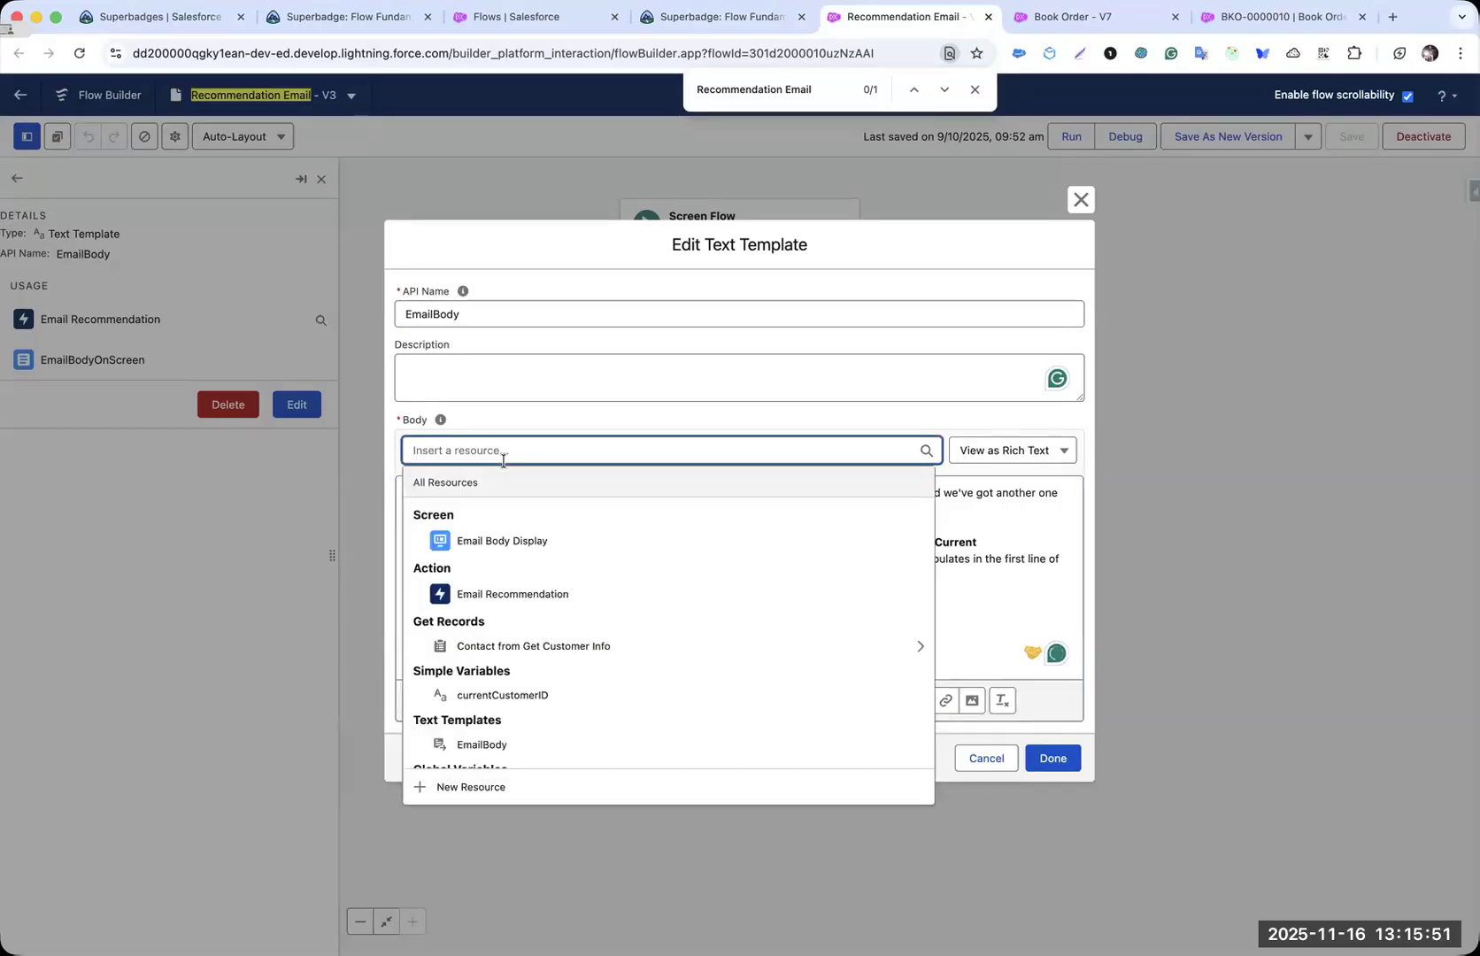
{"action": "left_click", "coordinate": [563, 645]}
{"action": "type", "text": "re"}
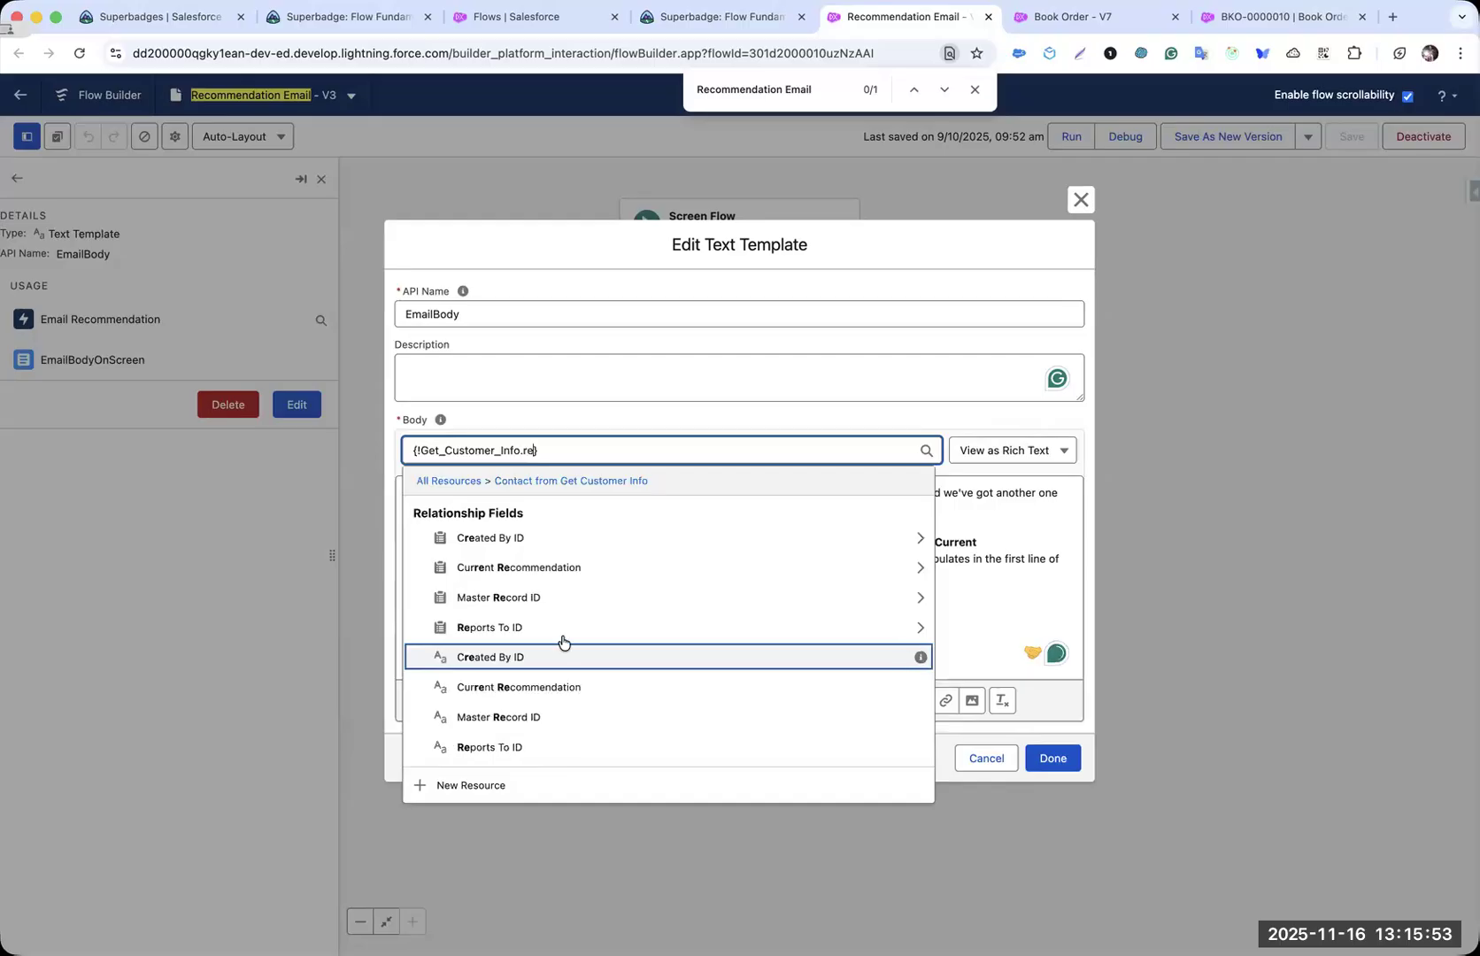
{"action": "left_click", "coordinate": [563, 569]}
{"action": "type", "text": "su"}
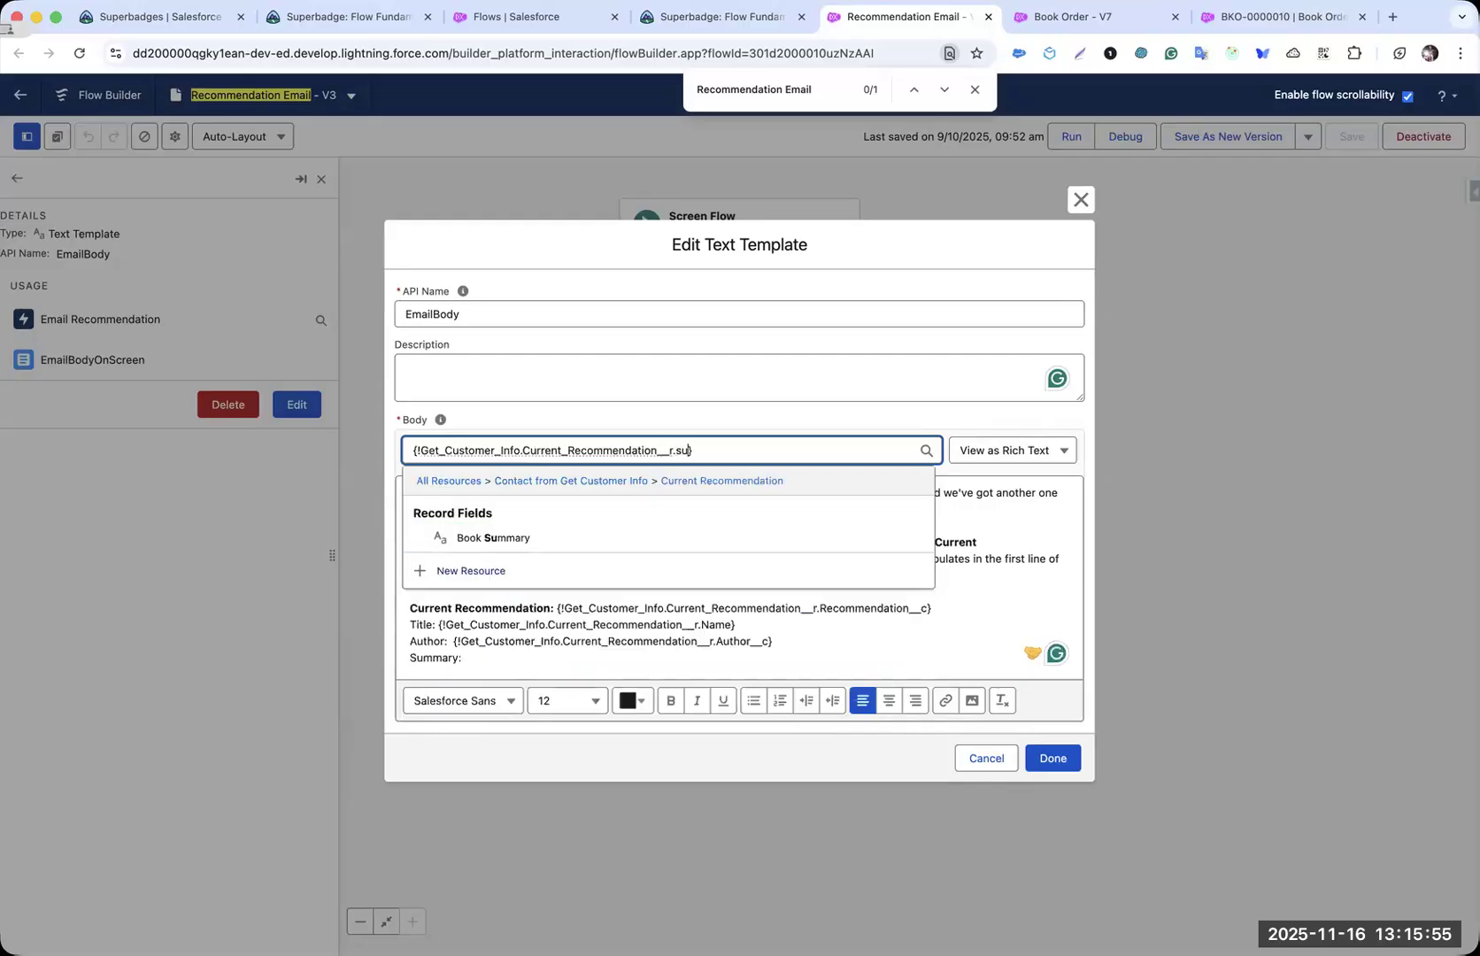
{"action": "left_click", "coordinate": [536, 542]}
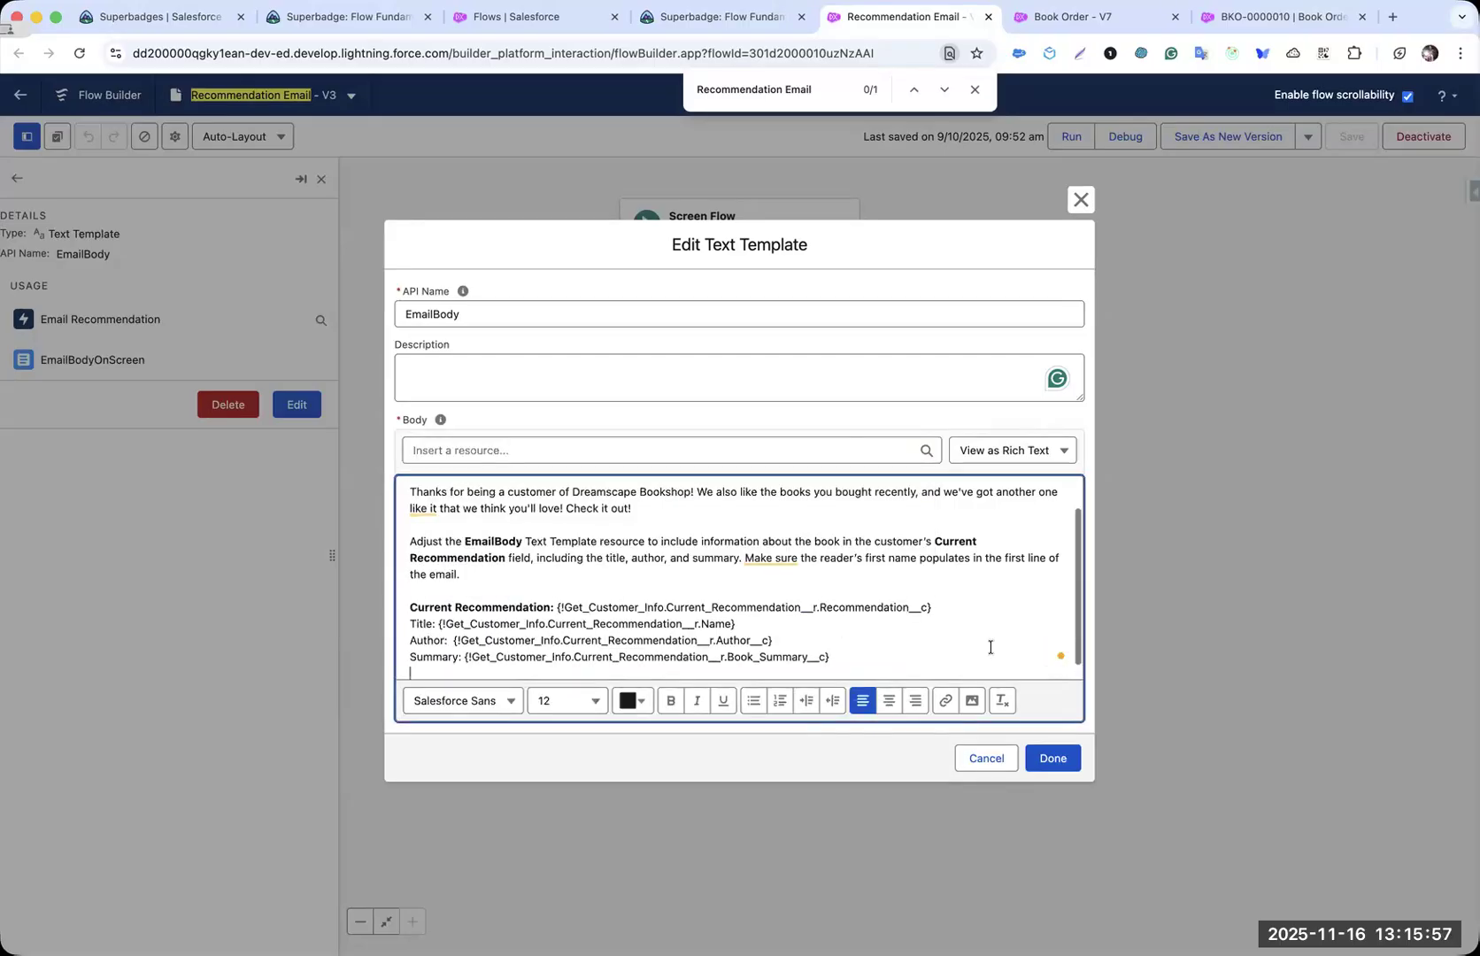
- Finish editing the text below the Summary line and apply the EmailBody template changes
{"action": "key", "text": "Return"}
{"action": "type", "text": "G"}
{"action": "key", "text": "BackSpace"}
{"action": "key", "text": "BackSpace"}
{"action": "key", "text": "BackSpace"}
{"action": "key", "text": "BackSpace"}
{"action": "type", "text": "Cool"}
{"action": "left_click", "coordinate": [1053, 758]}
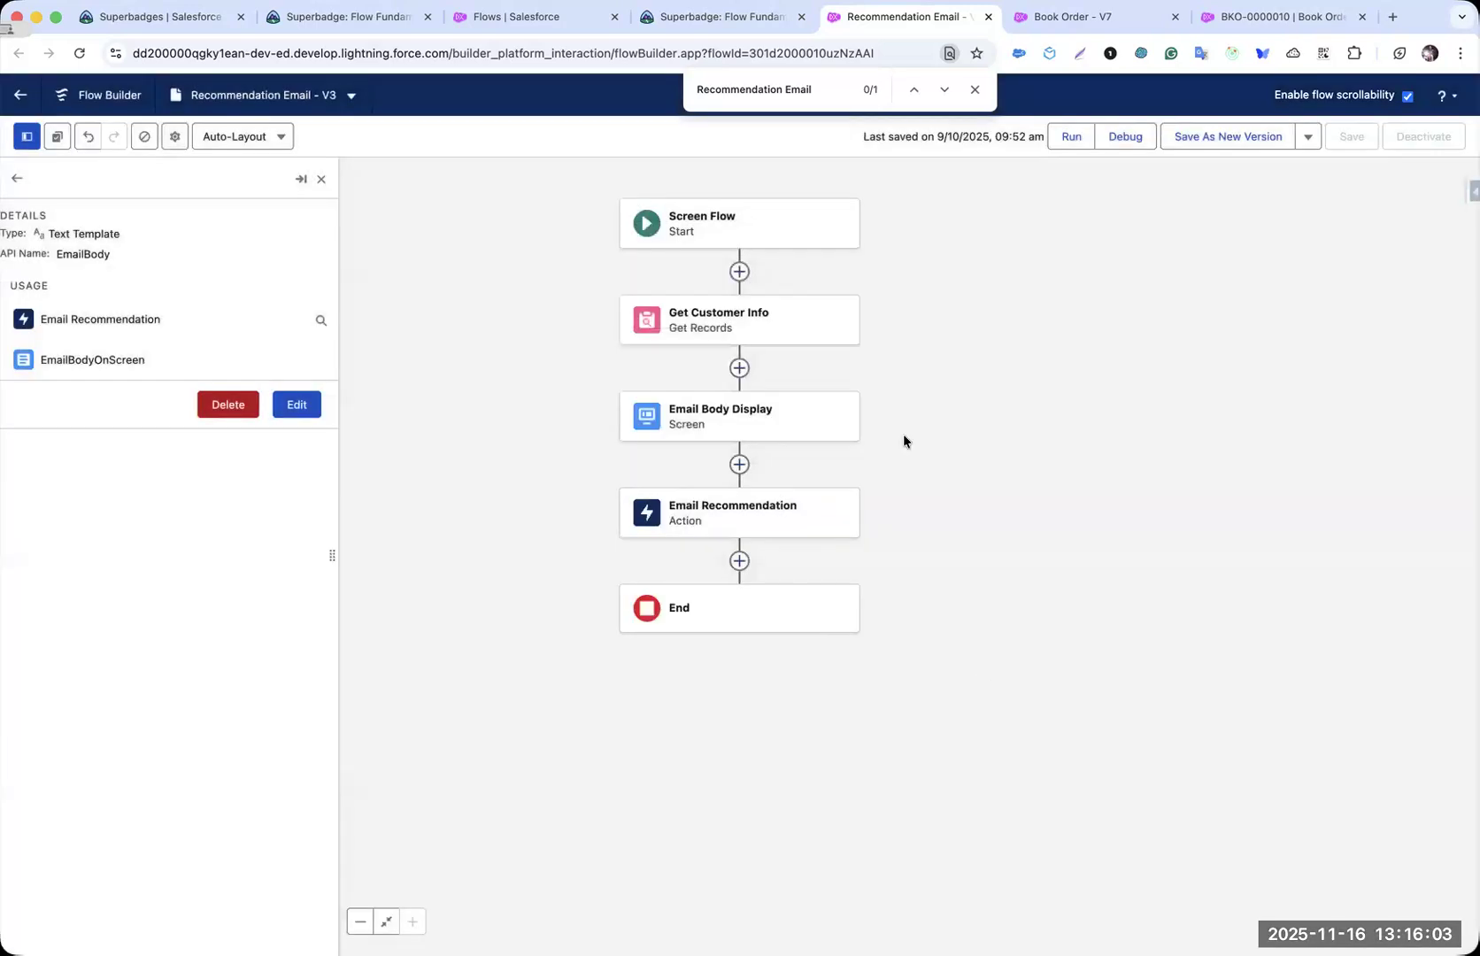
- Check the Trailhead Recommendation Email requirements for the contact field that stores the communication's date and time
{"action": "key", "text": "ctrl+shift+Tab"}
{"action": "double_click", "coordinate": [332, 427]}
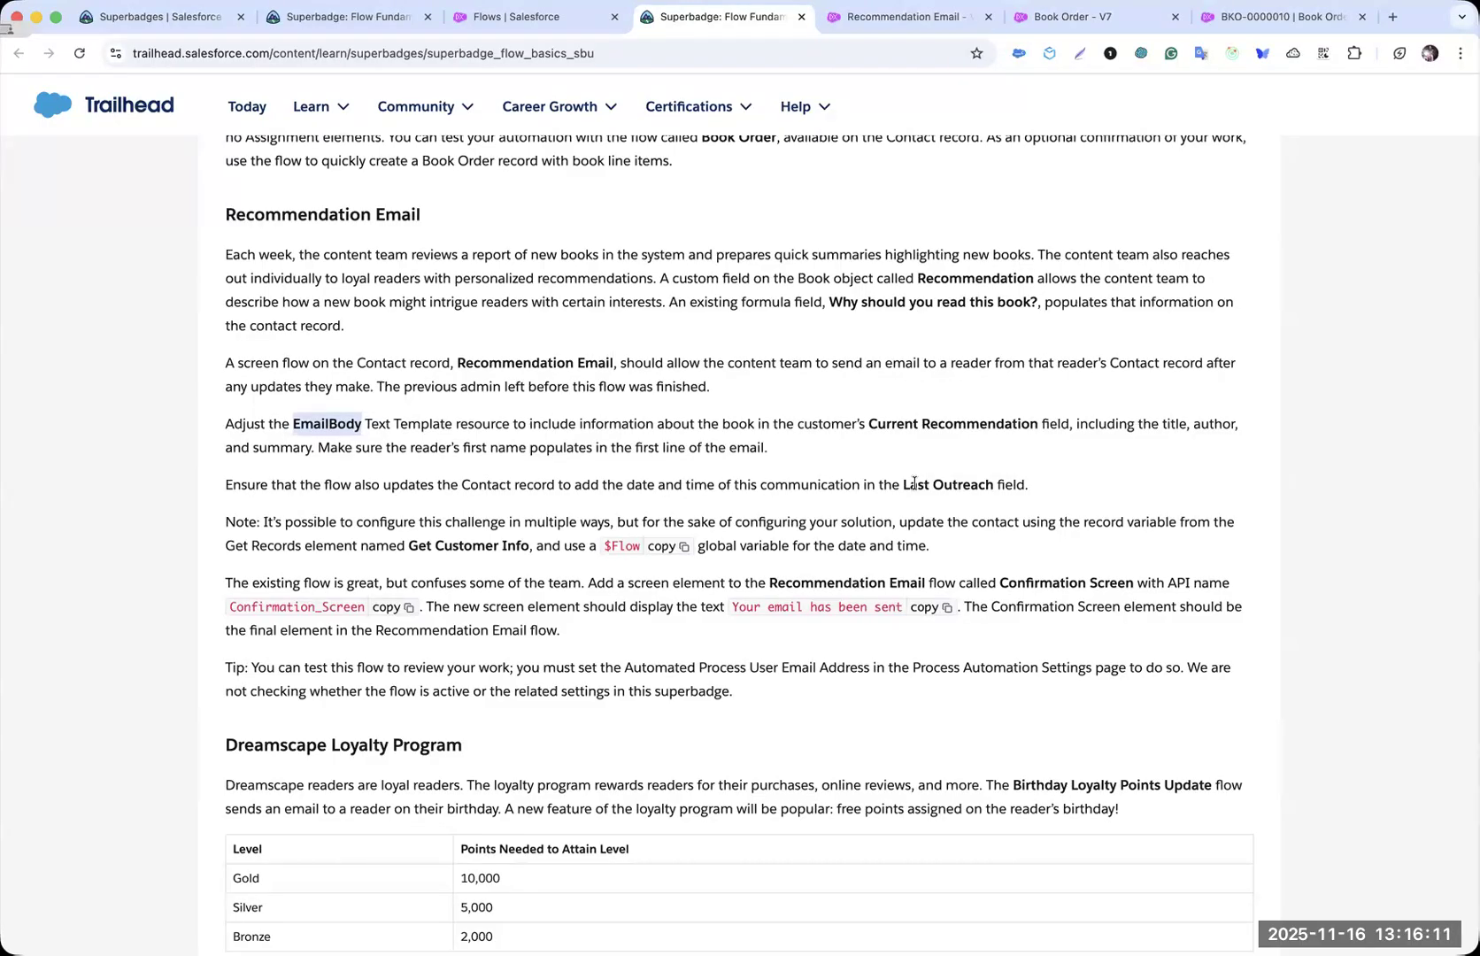
{"action": "left_click_drag", "start_coordinate": [903, 485], "coordinate": [994, 484]}
{"action": "key", "text": "ctrl+Tab"}
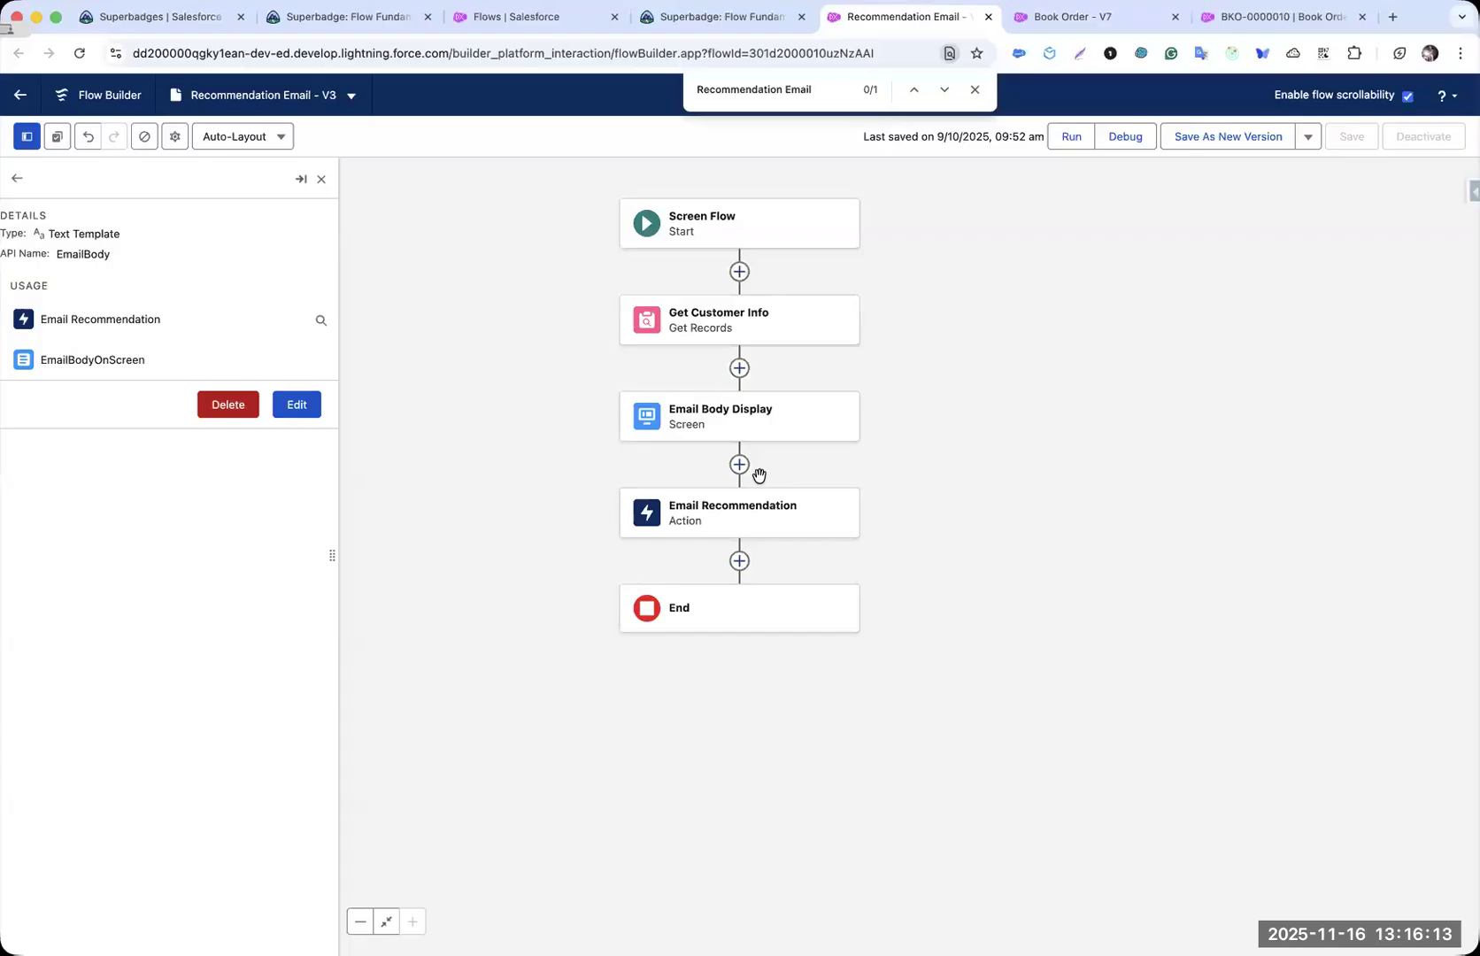
- Search the element list for an update element, and instead add an Assignment after the Email Recommendation action
{"action": "left_click", "coordinate": [739, 560]}
{"action": "type", "text": "u"}
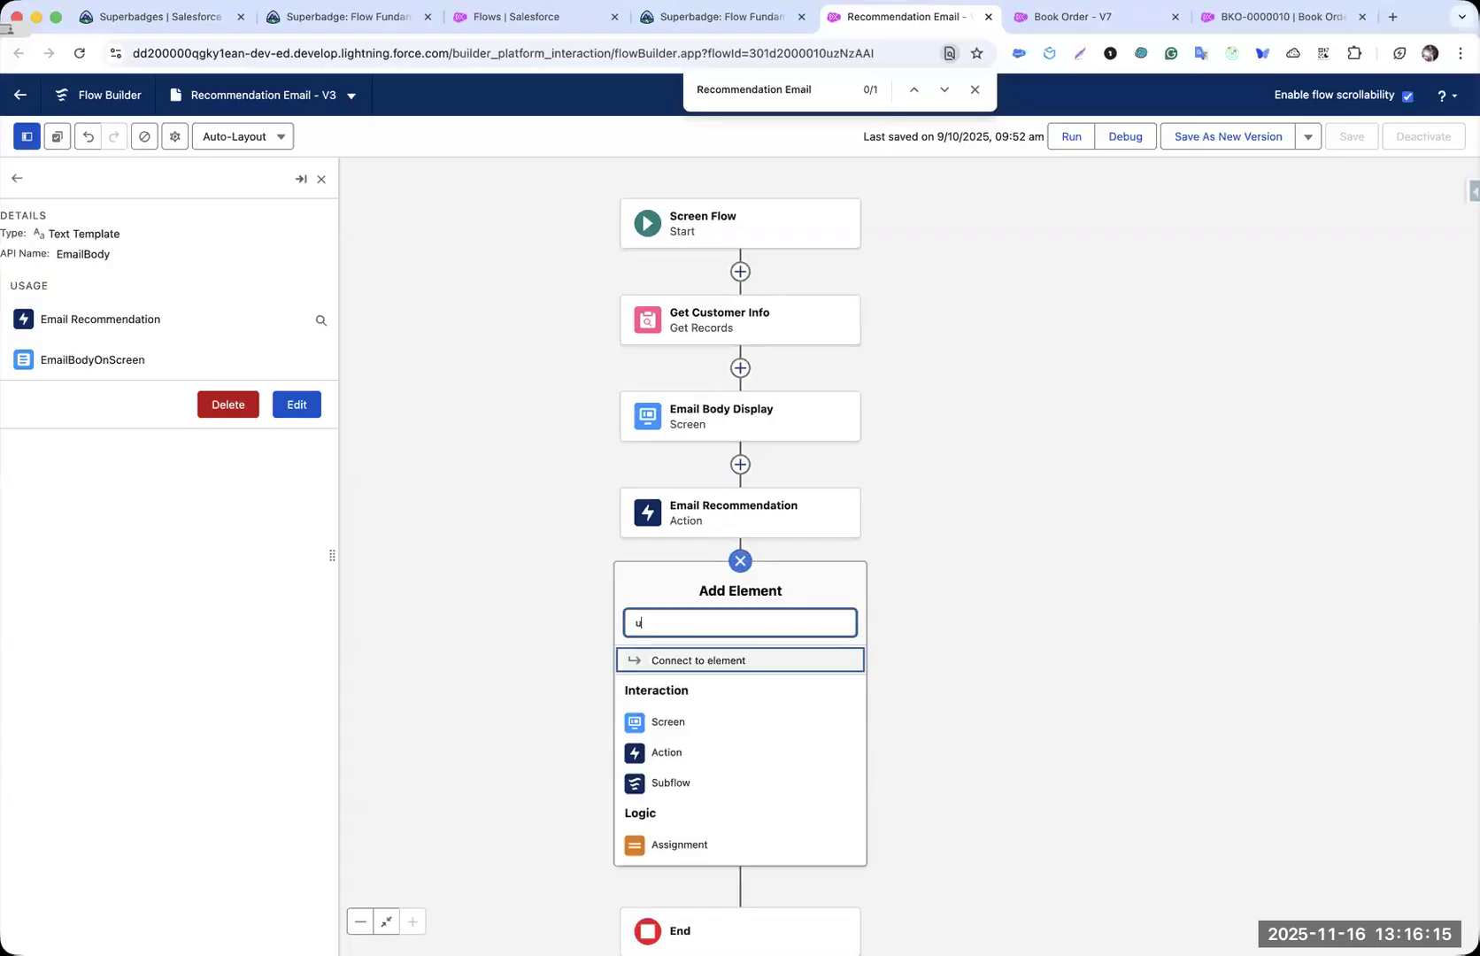
{"action": "type", "text": "pdate"}
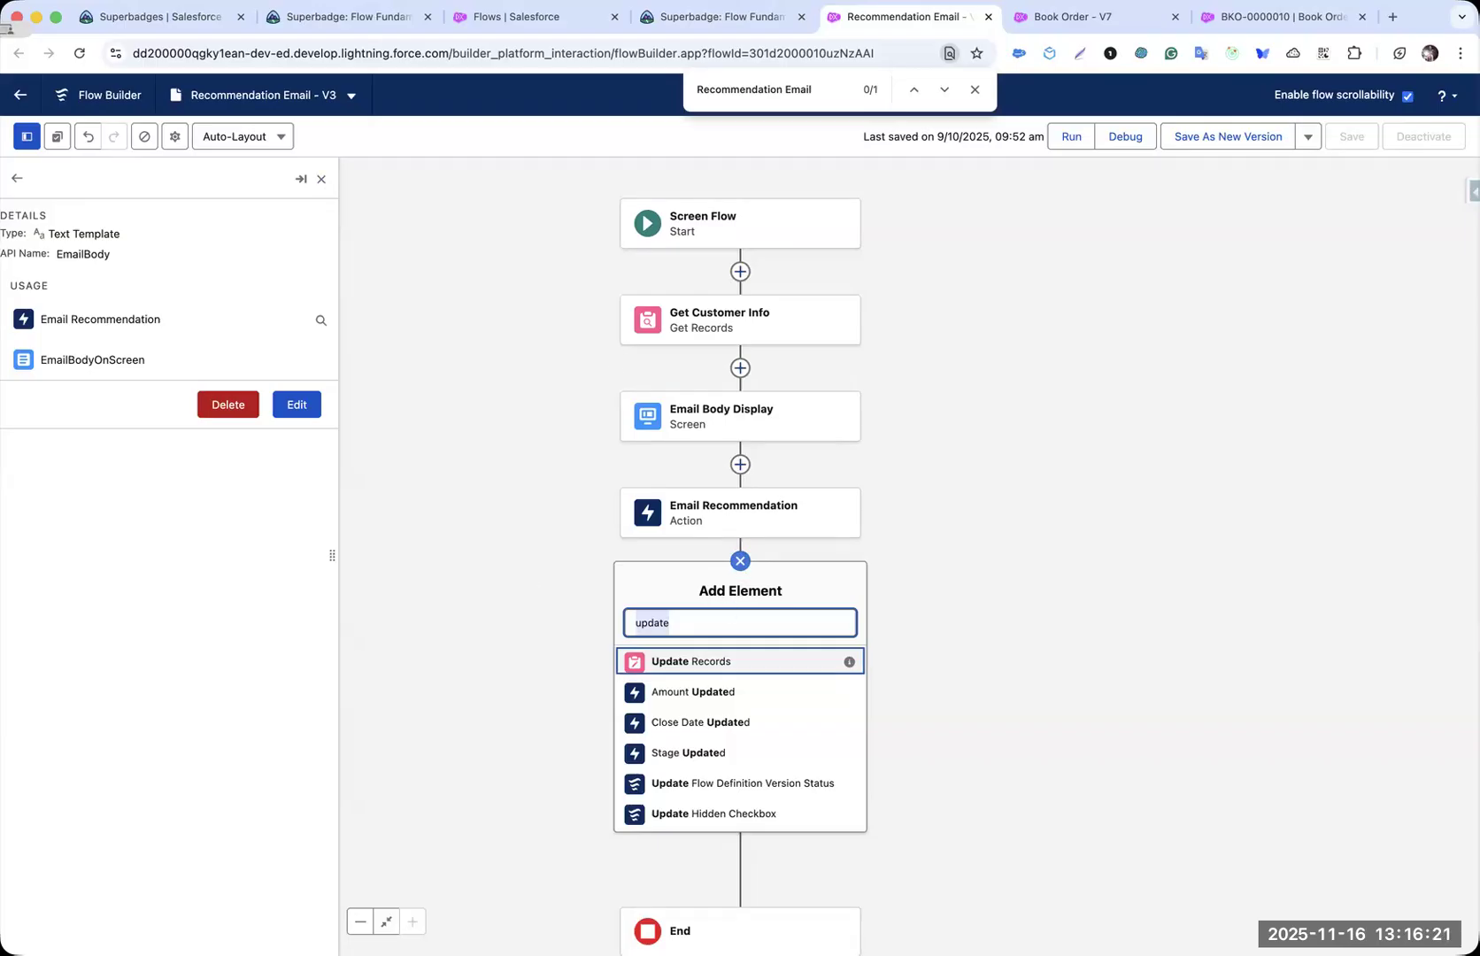
{"action": "type", "text": "cont"}
{"action": "key", "text": "alt+BackSpace"}
{"action": "type", "text": "update"}
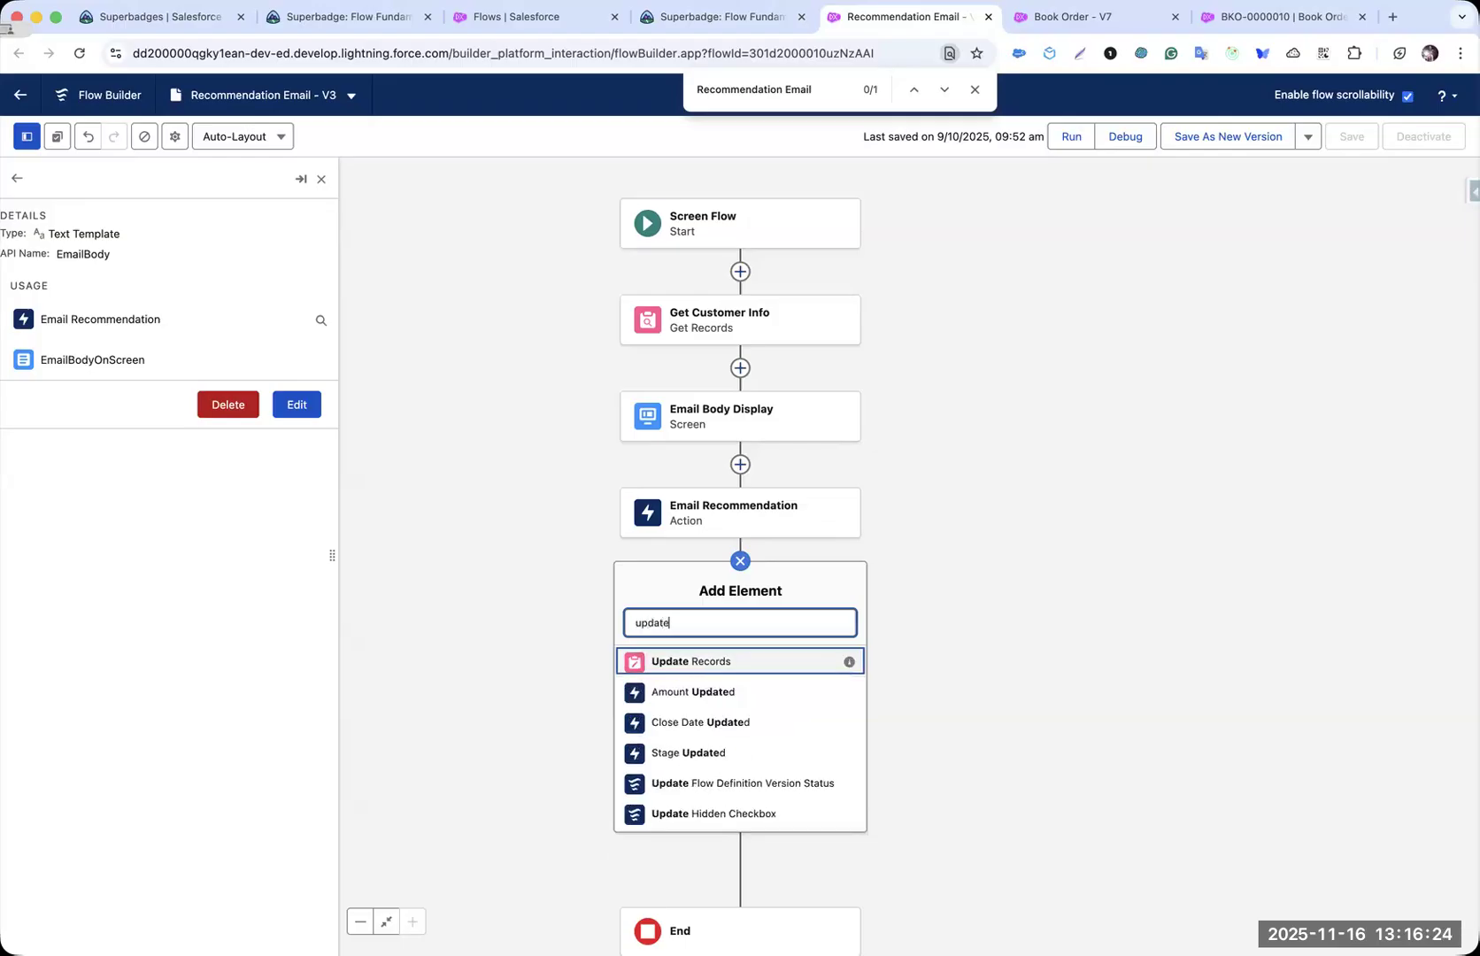
{"action": "key", "text": "alt+BackSpace"}
{"action": "type", "text": "as"}
{"action": "key", "text": "Return"}
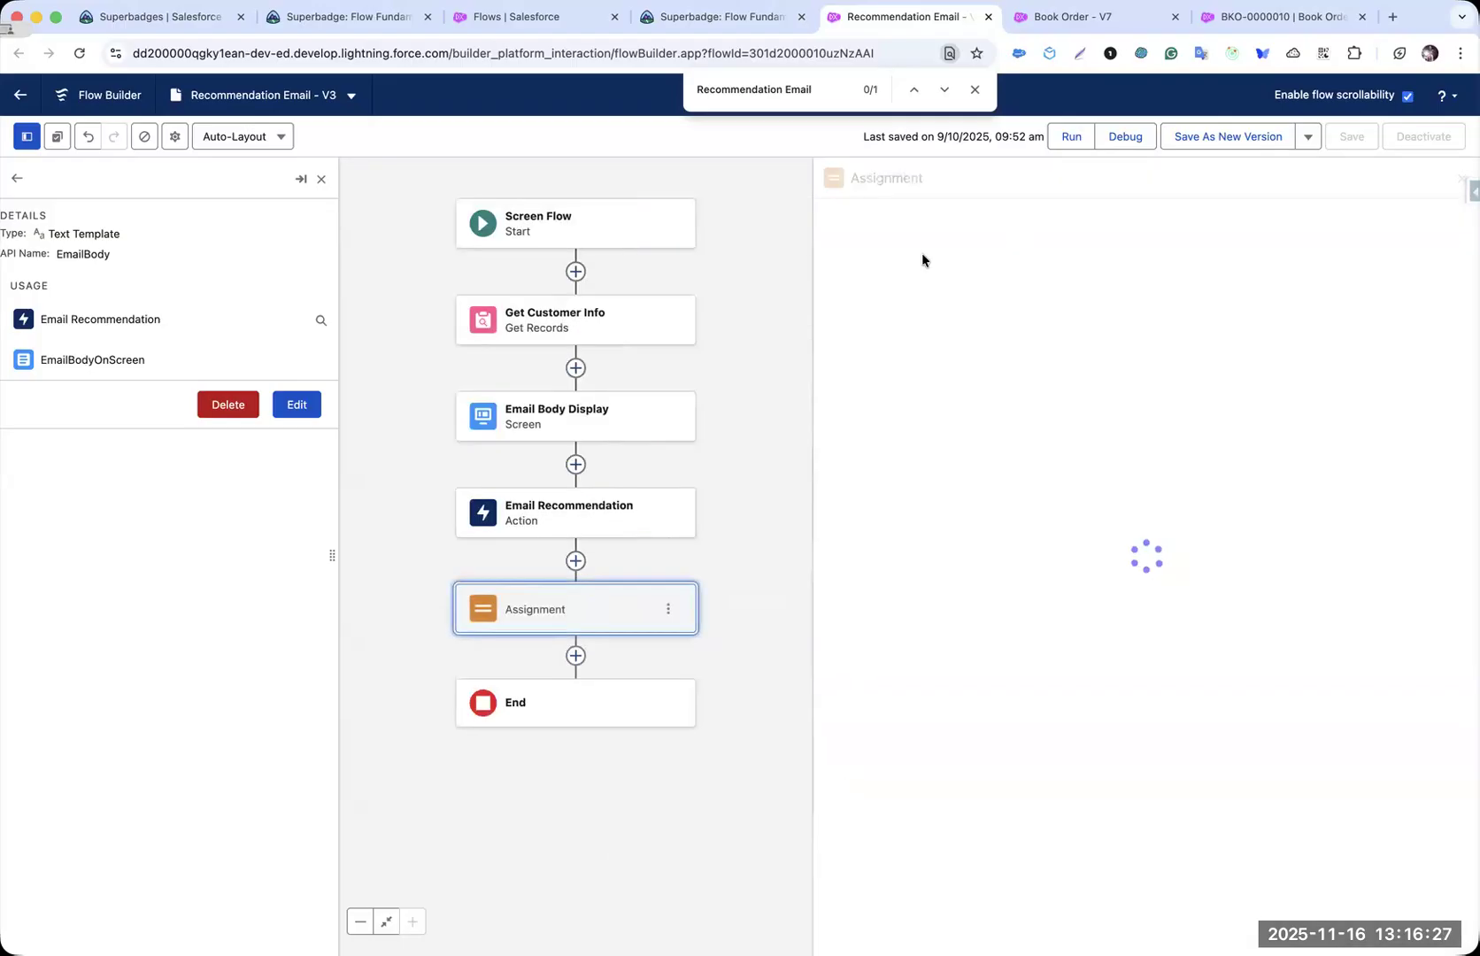
- Try to label the new assignment Set Contact, undo the wrongly pasted text and dismiss the error dialog
{"action": "left_click", "coordinate": [977, 89]}
{"action": "left_click", "coordinate": [931, 236]}
{"action": "type", "text": "Set Contact"}
{"action": "type", "text": "{!Get_Customer_Info.Current_Recommendation__r.Name}"}
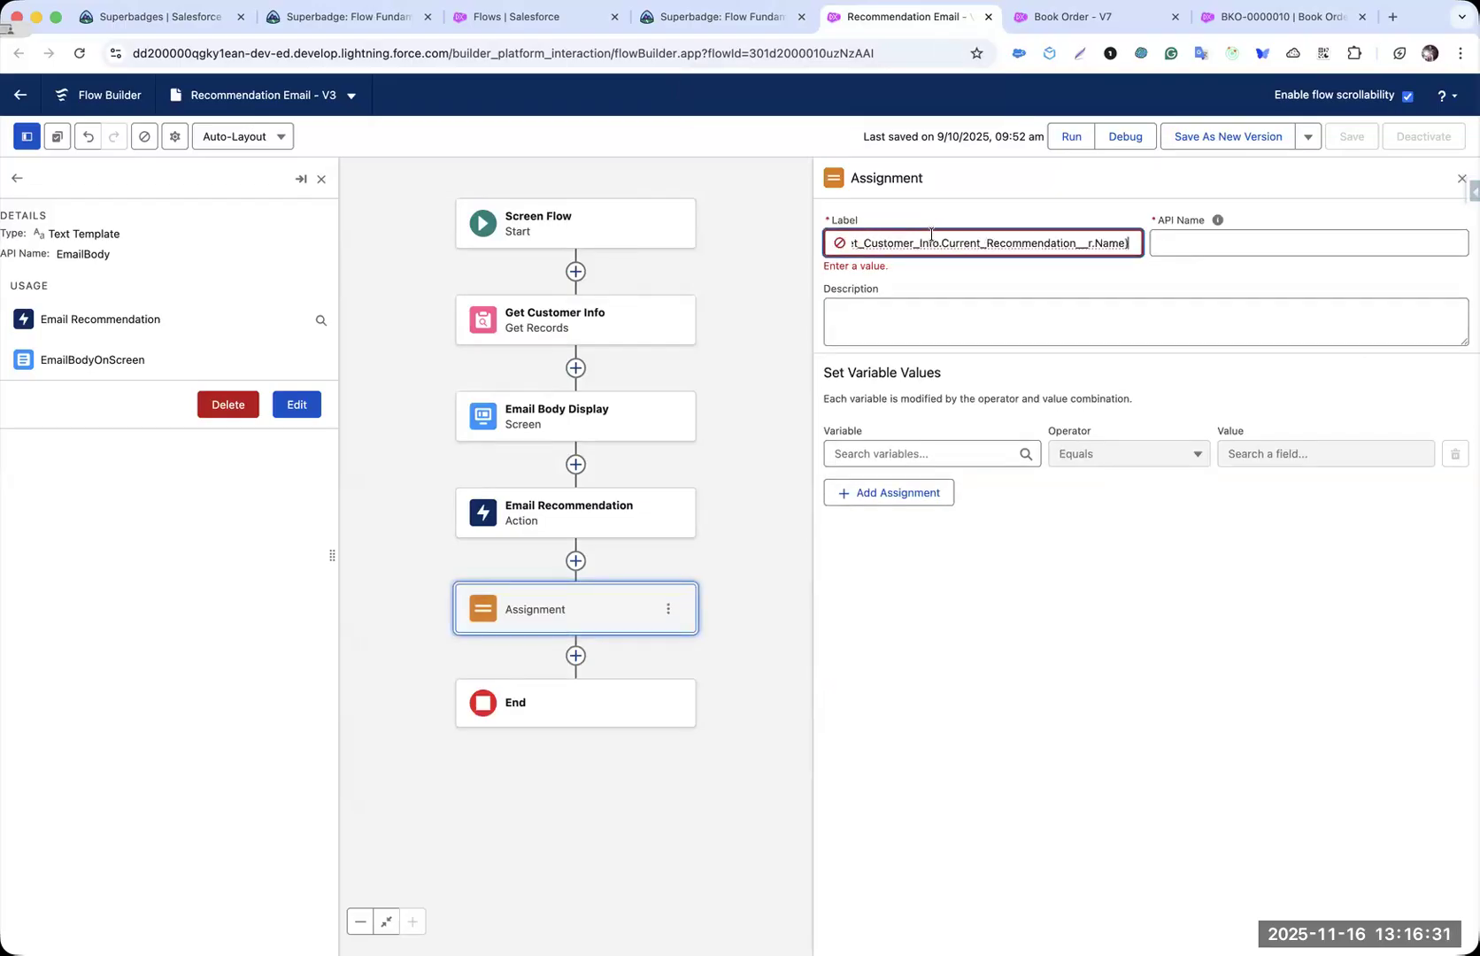
{"action": "key", "text": "super+z"}
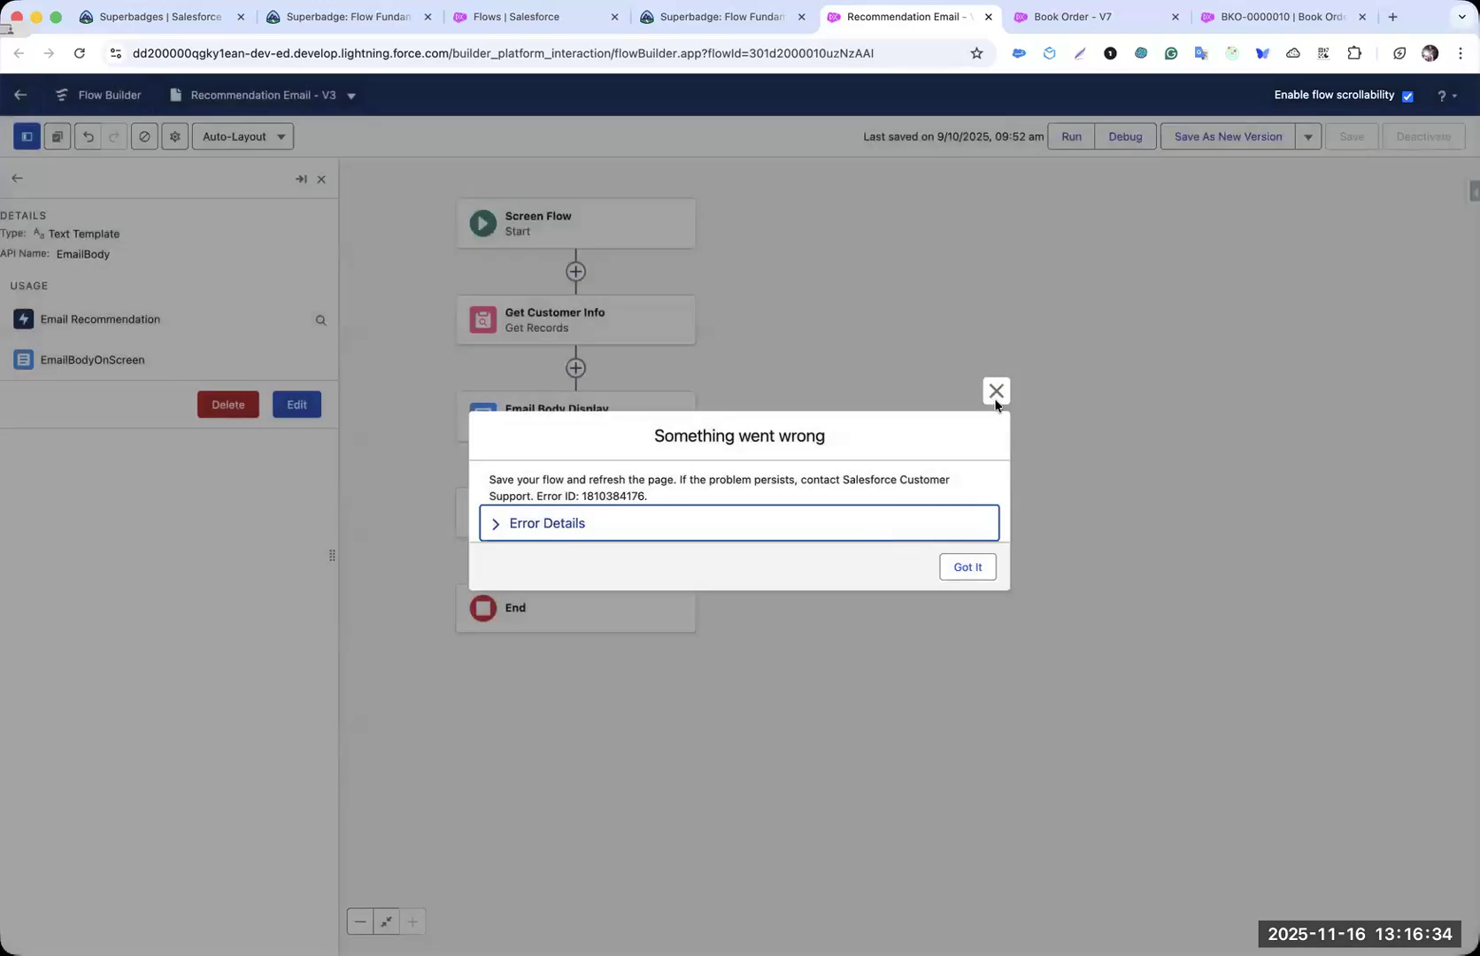
{"action": "left_click", "coordinate": [995, 388]}
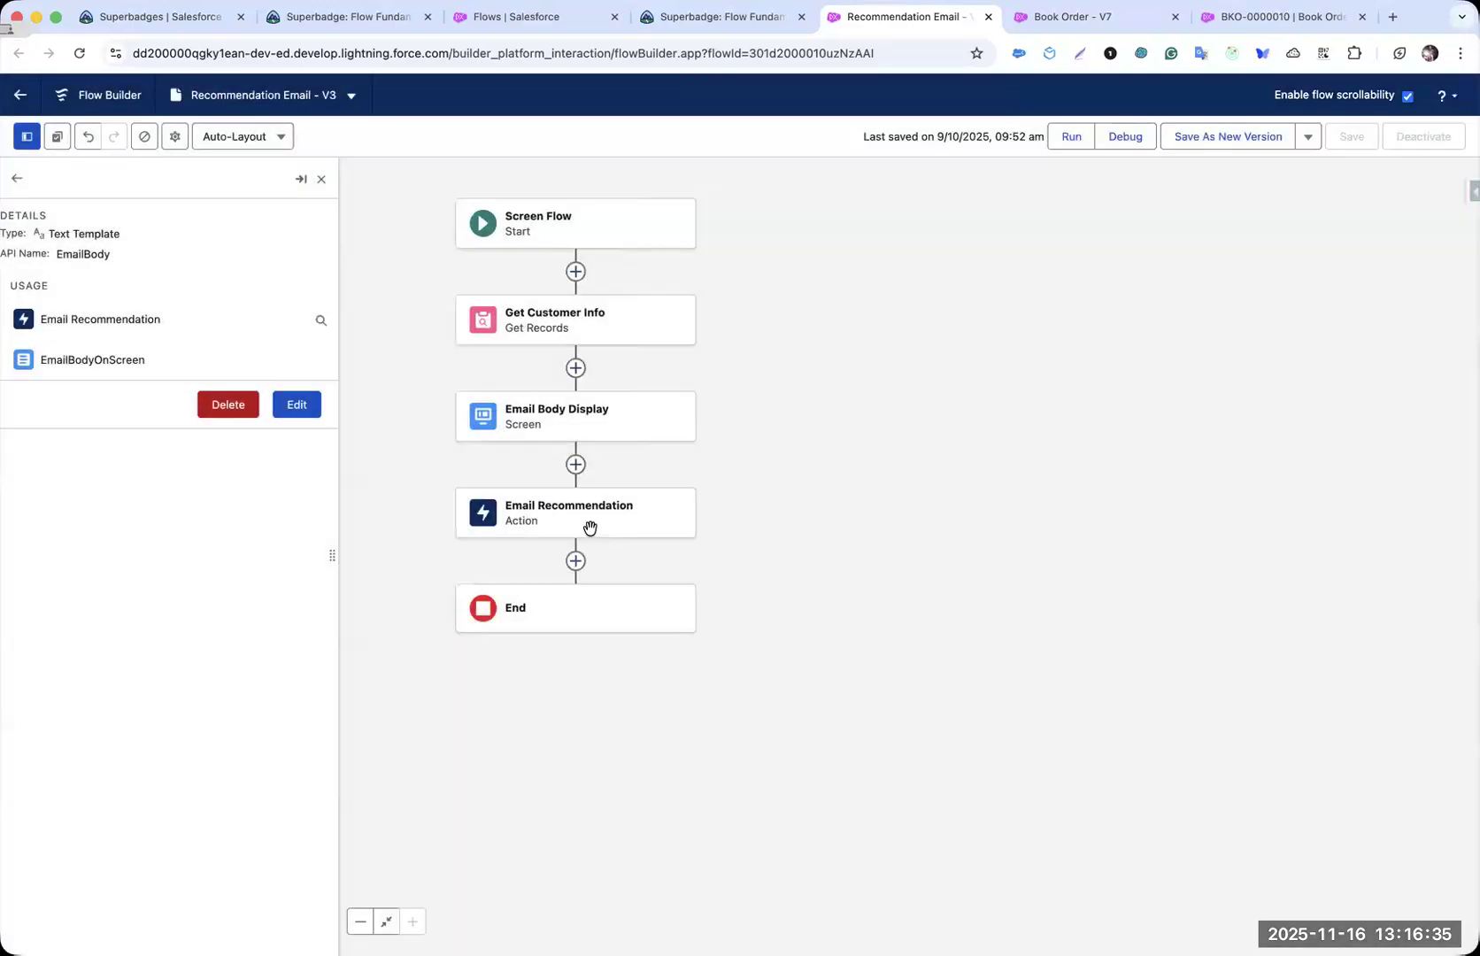
- Try again to add an Assignment element after the Email Recommendation action
{"action": "left_click", "coordinate": [576, 560]}
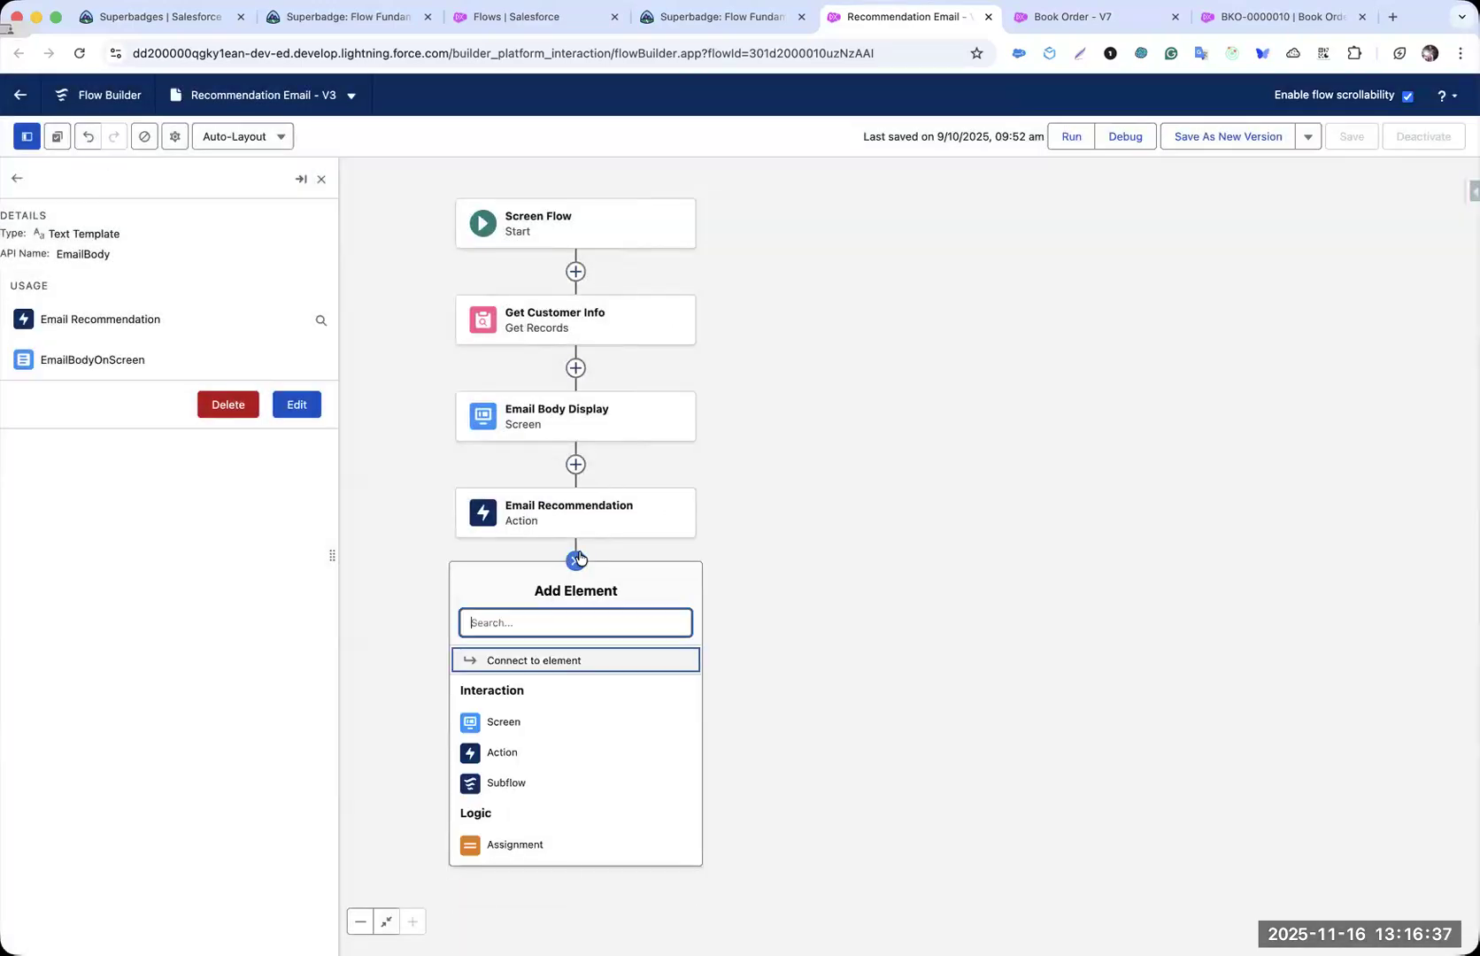
{"action": "type", "text": "ass"}
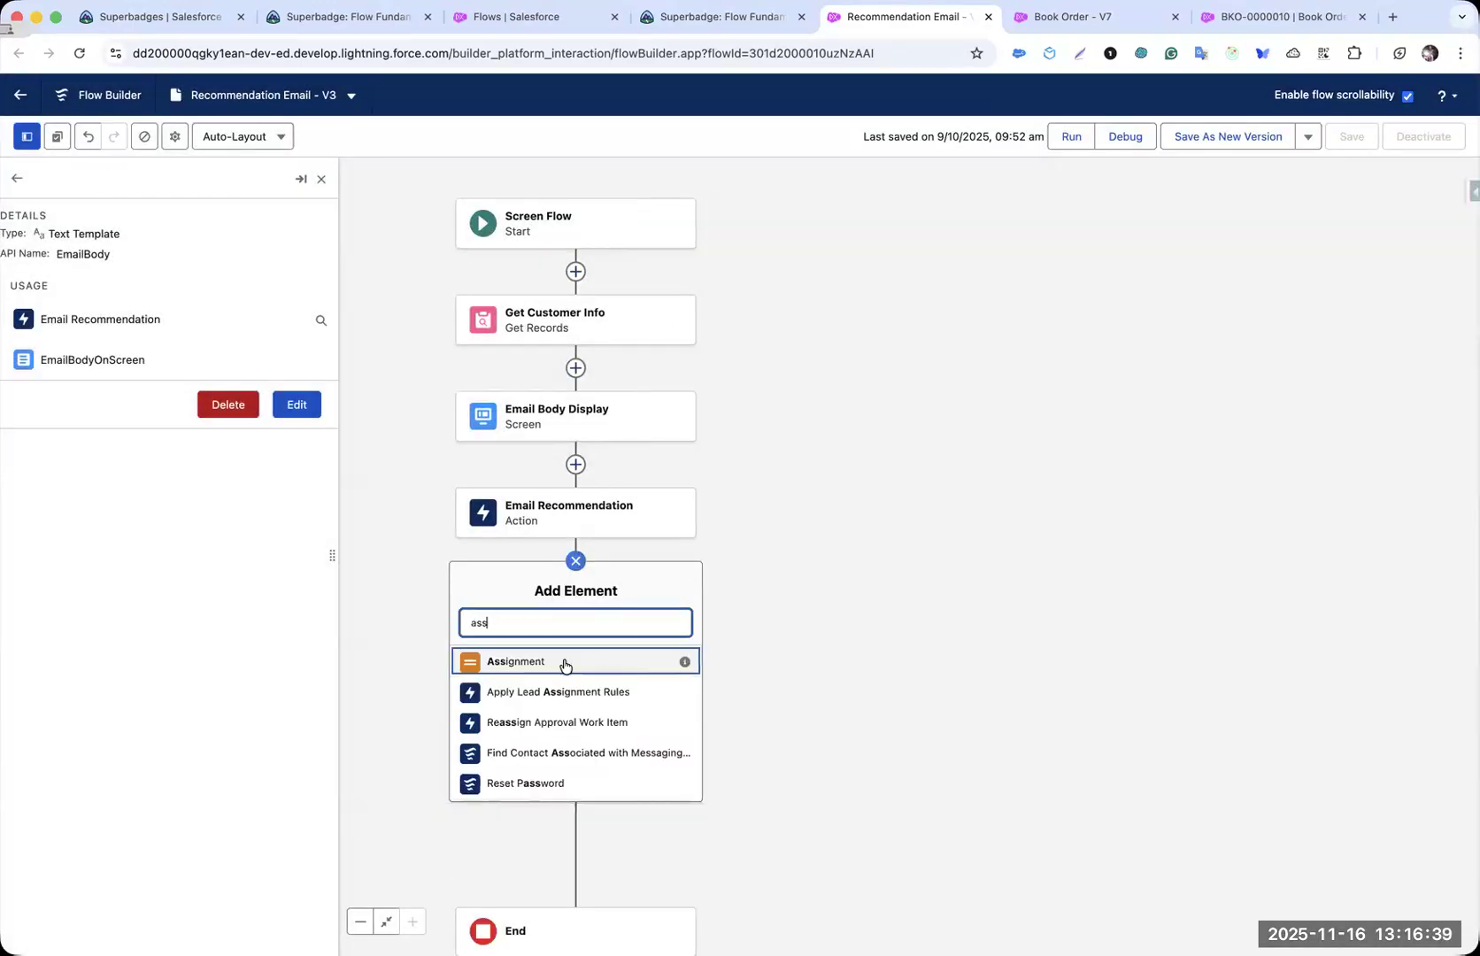
{"action": "left_click", "coordinate": [566, 659]}
{"action": "key", "text": "ctrl+shift+Tab"}
{"action": "key", "text": "ctrl+Tab"}
{"action": "left_click", "coordinate": [993, 390]}
- Try to save the Recommendation Email flow as a new version
{"action": "left_click", "coordinate": [1225, 133]}
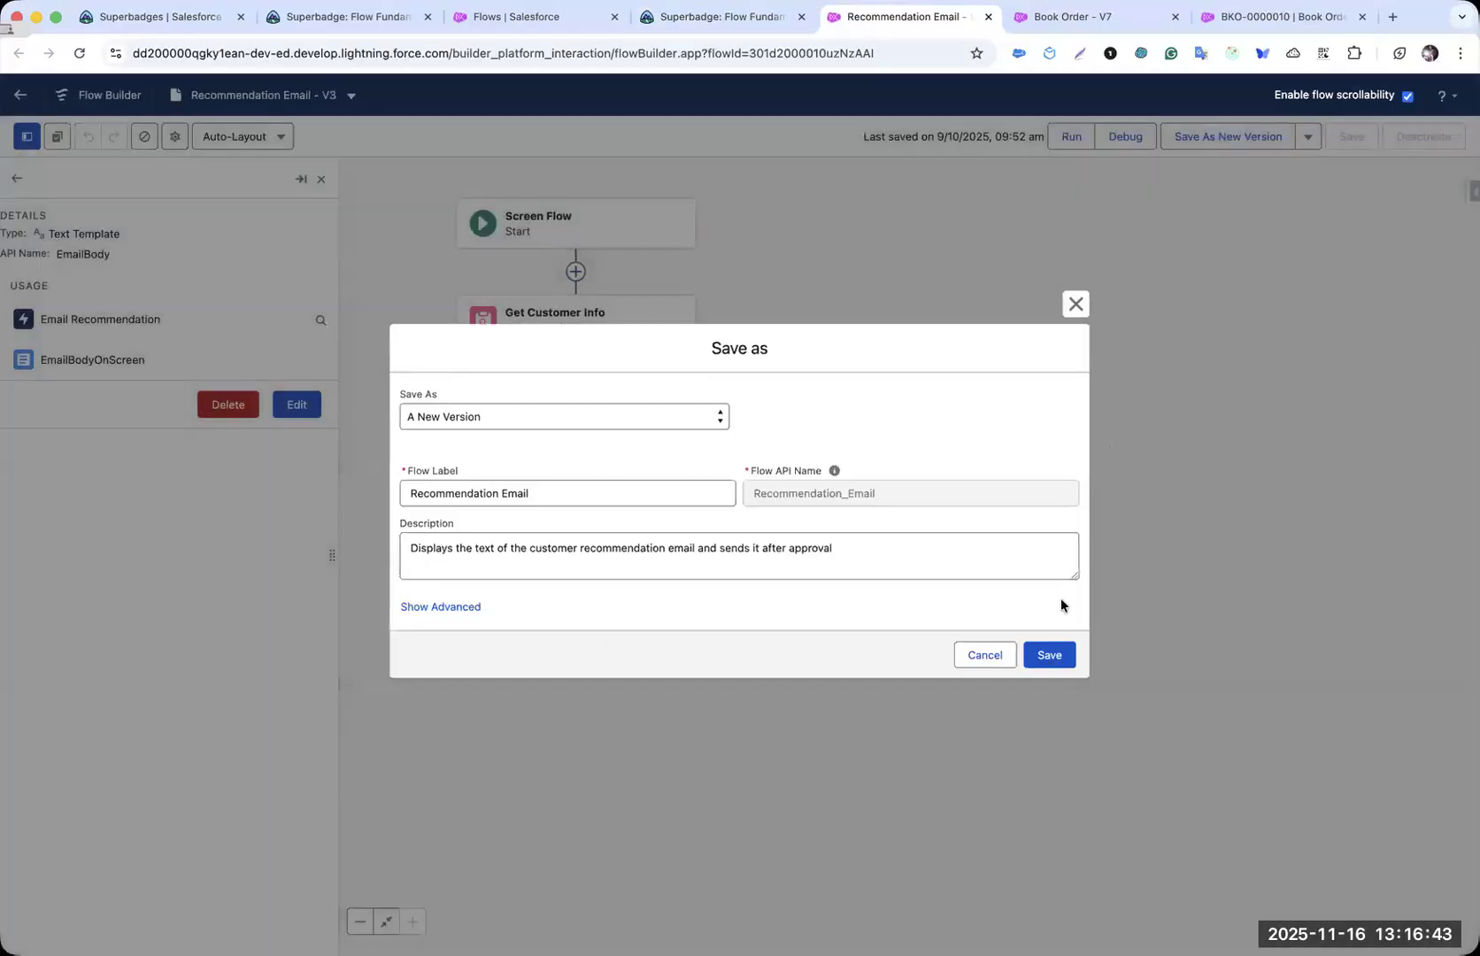
{"action": "left_click", "coordinate": [1054, 655]}
{"action": "left_click", "coordinate": [996, 390]}
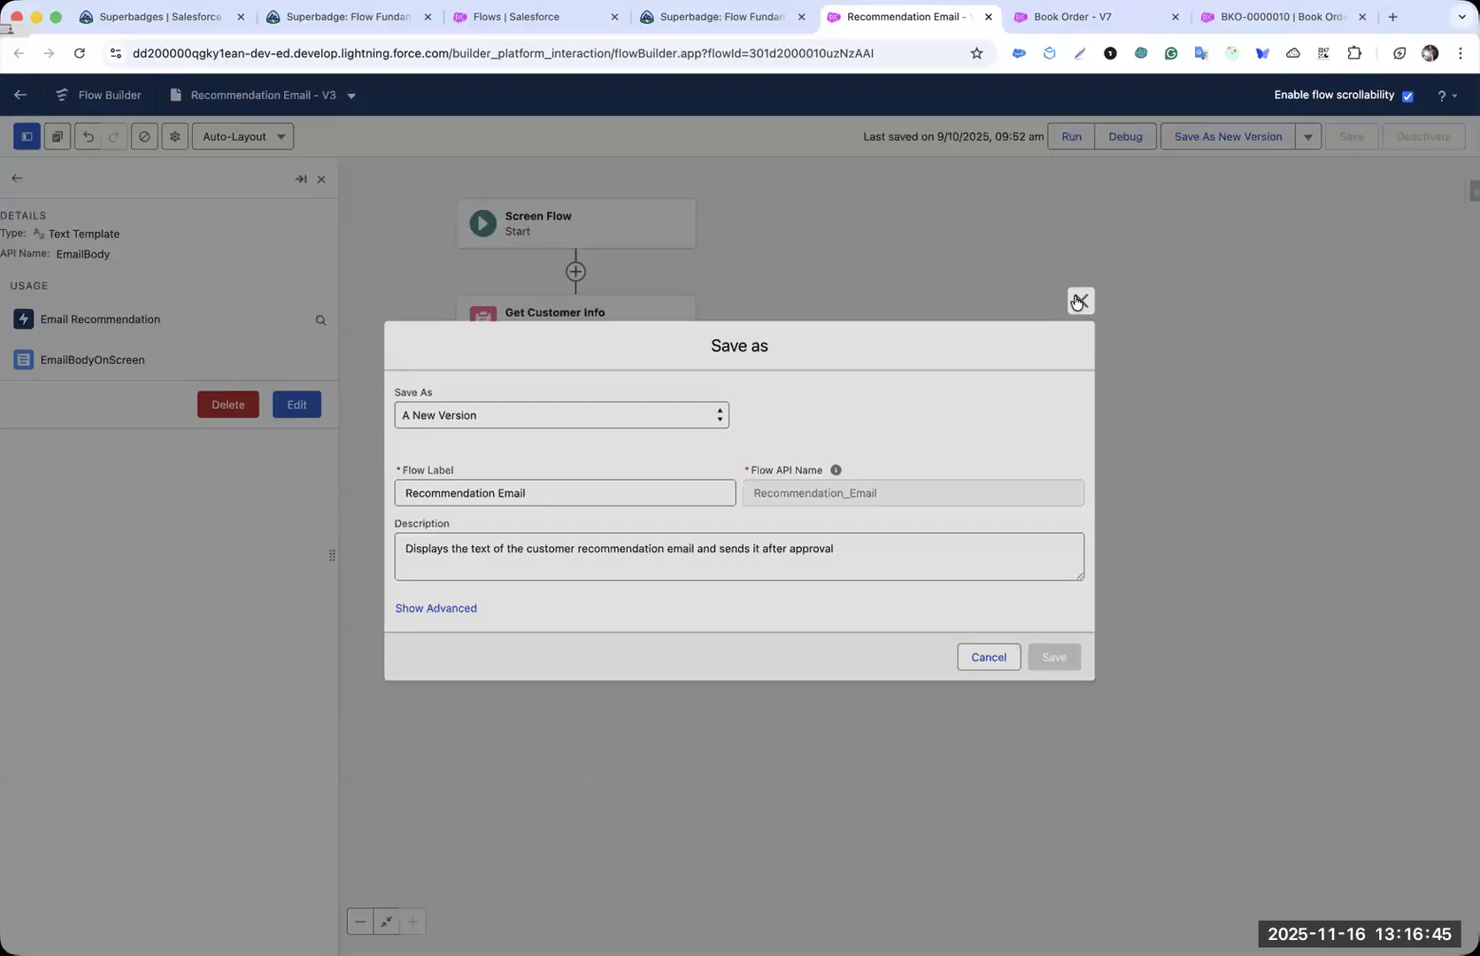
{"action": "left_click", "coordinate": [1081, 300]}
- Try repeatedly to undo the last flow changes, dismissing the error dialogs
{"action": "left_click", "coordinate": [90, 133]}
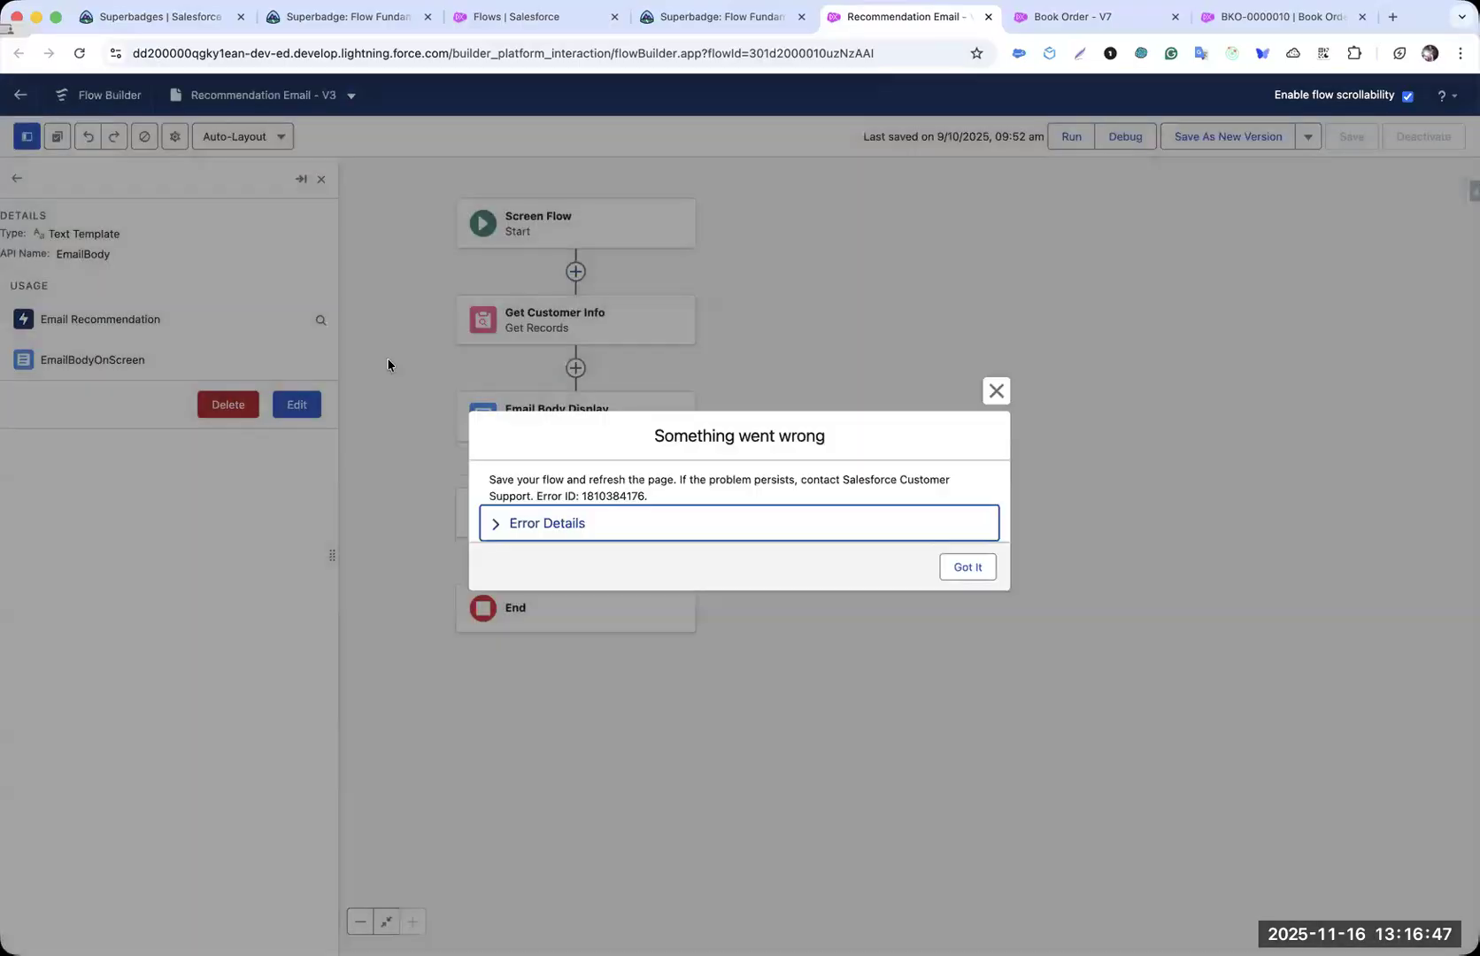
{"action": "left_click", "coordinate": [966, 568]}
{"action": "left_click", "coordinate": [87, 136]}
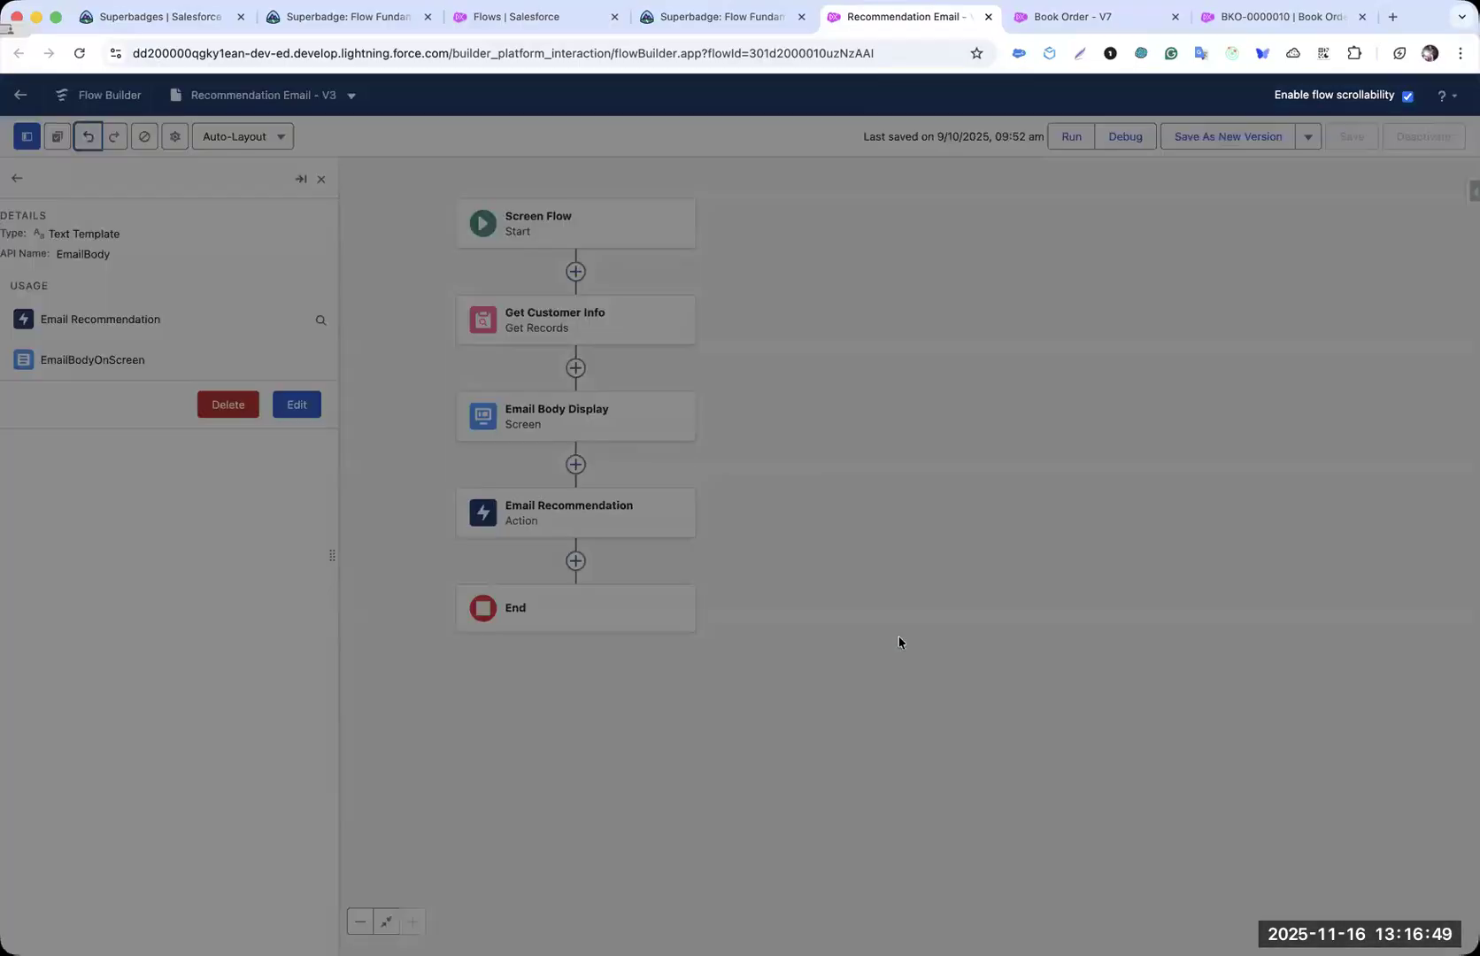
{"action": "left_click", "coordinate": [988, 564]}
{"action": "left_click", "coordinate": [88, 136]}
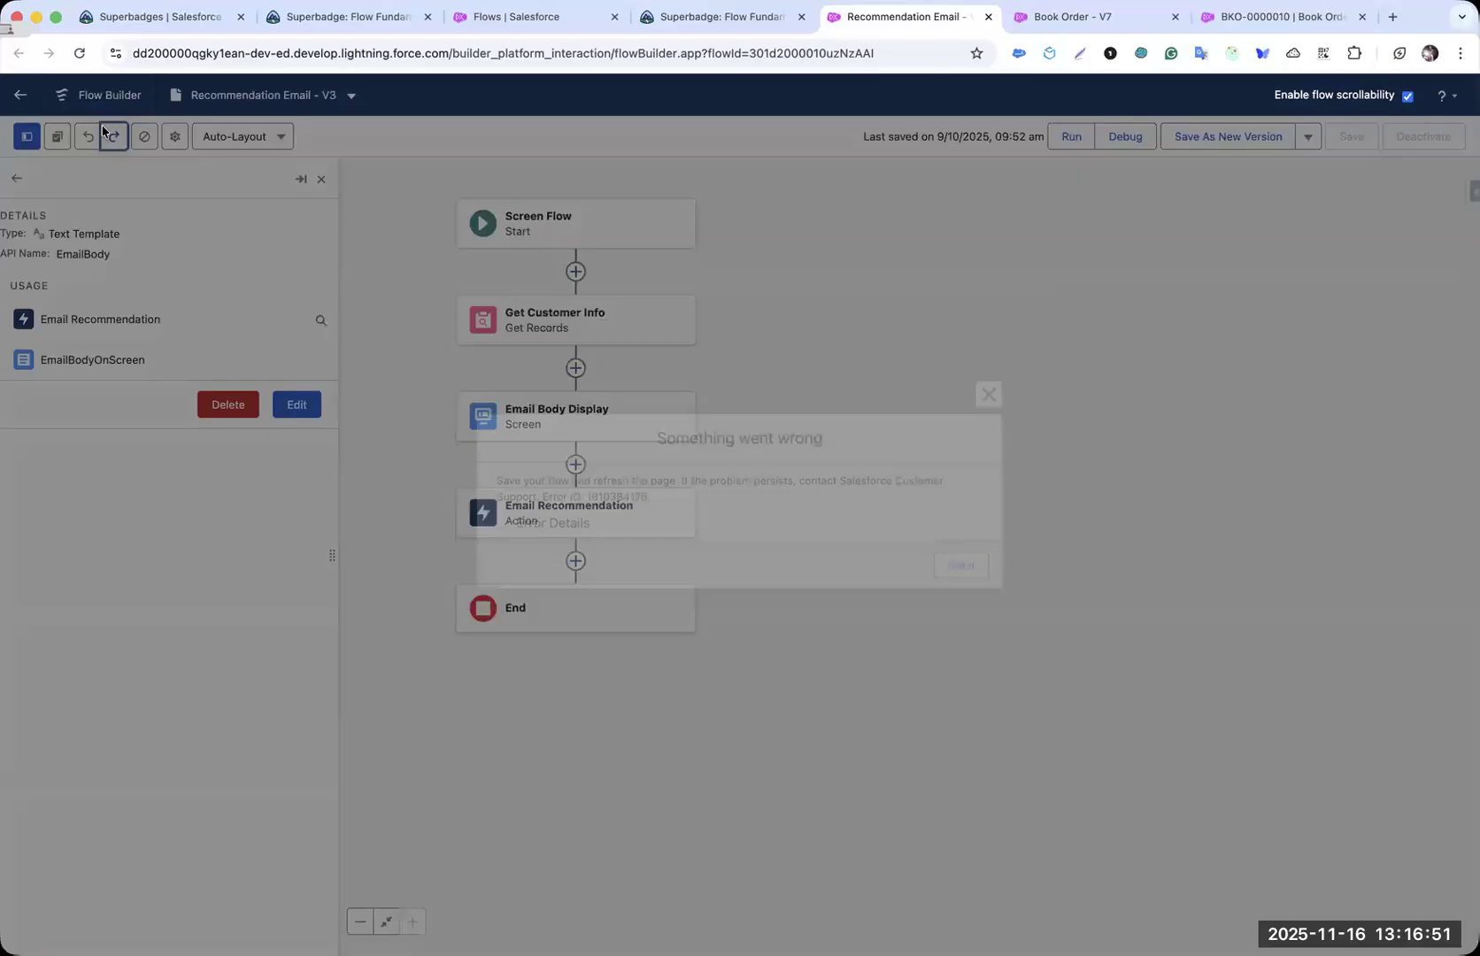
{"action": "left_click", "coordinate": [967, 567]}
{"action": "left_click", "coordinate": [88, 136]}
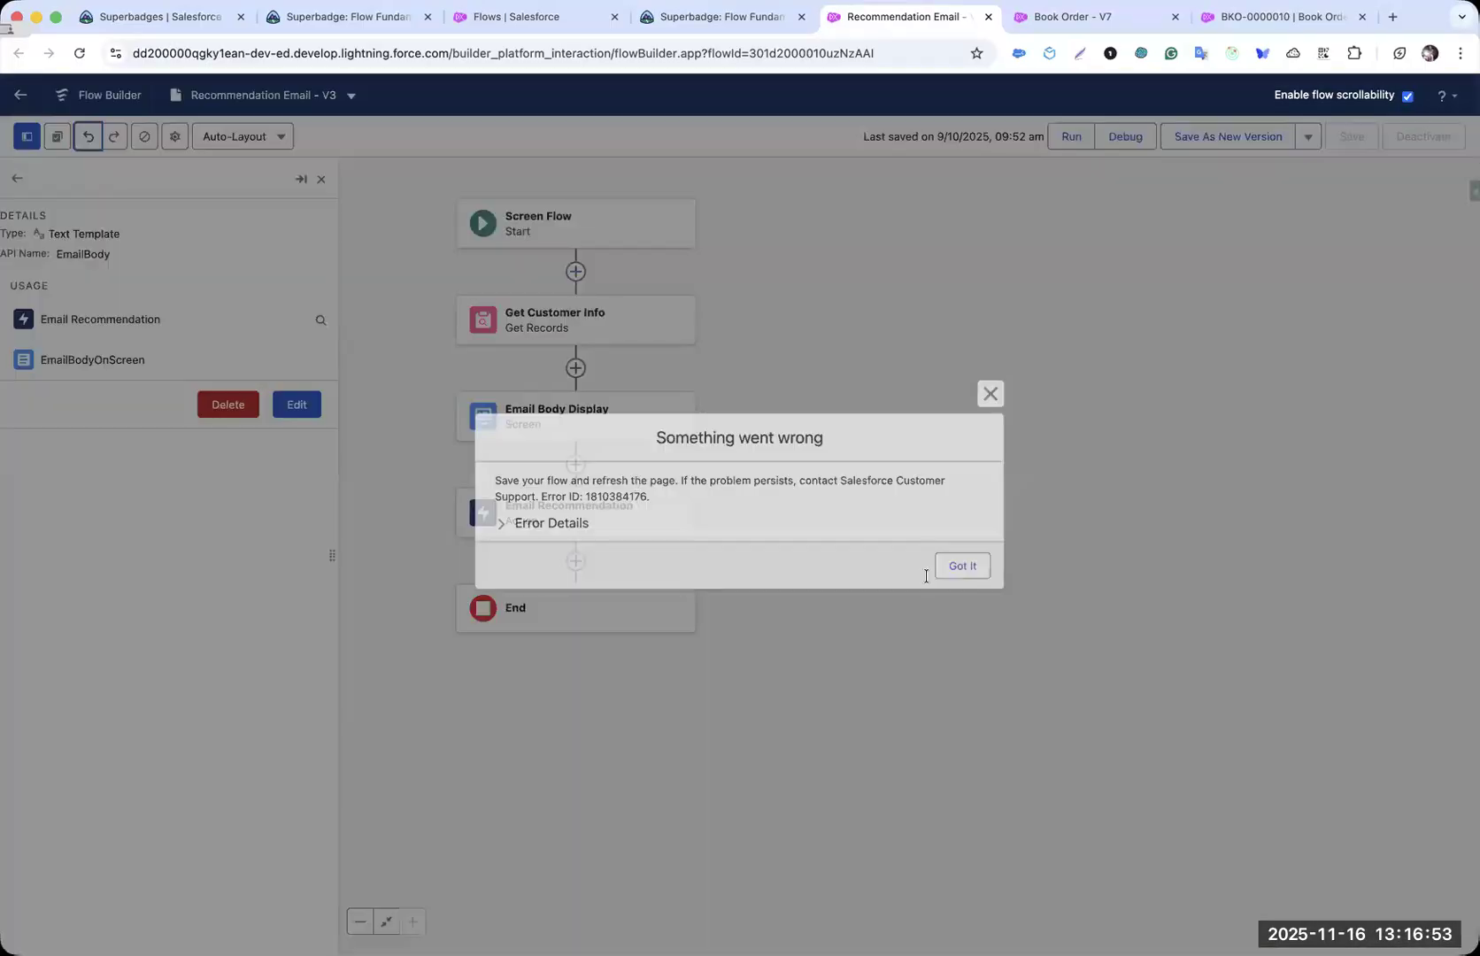
{"action": "left_click", "coordinate": [950, 571]}
{"action": "left_click", "coordinate": [88, 138]}
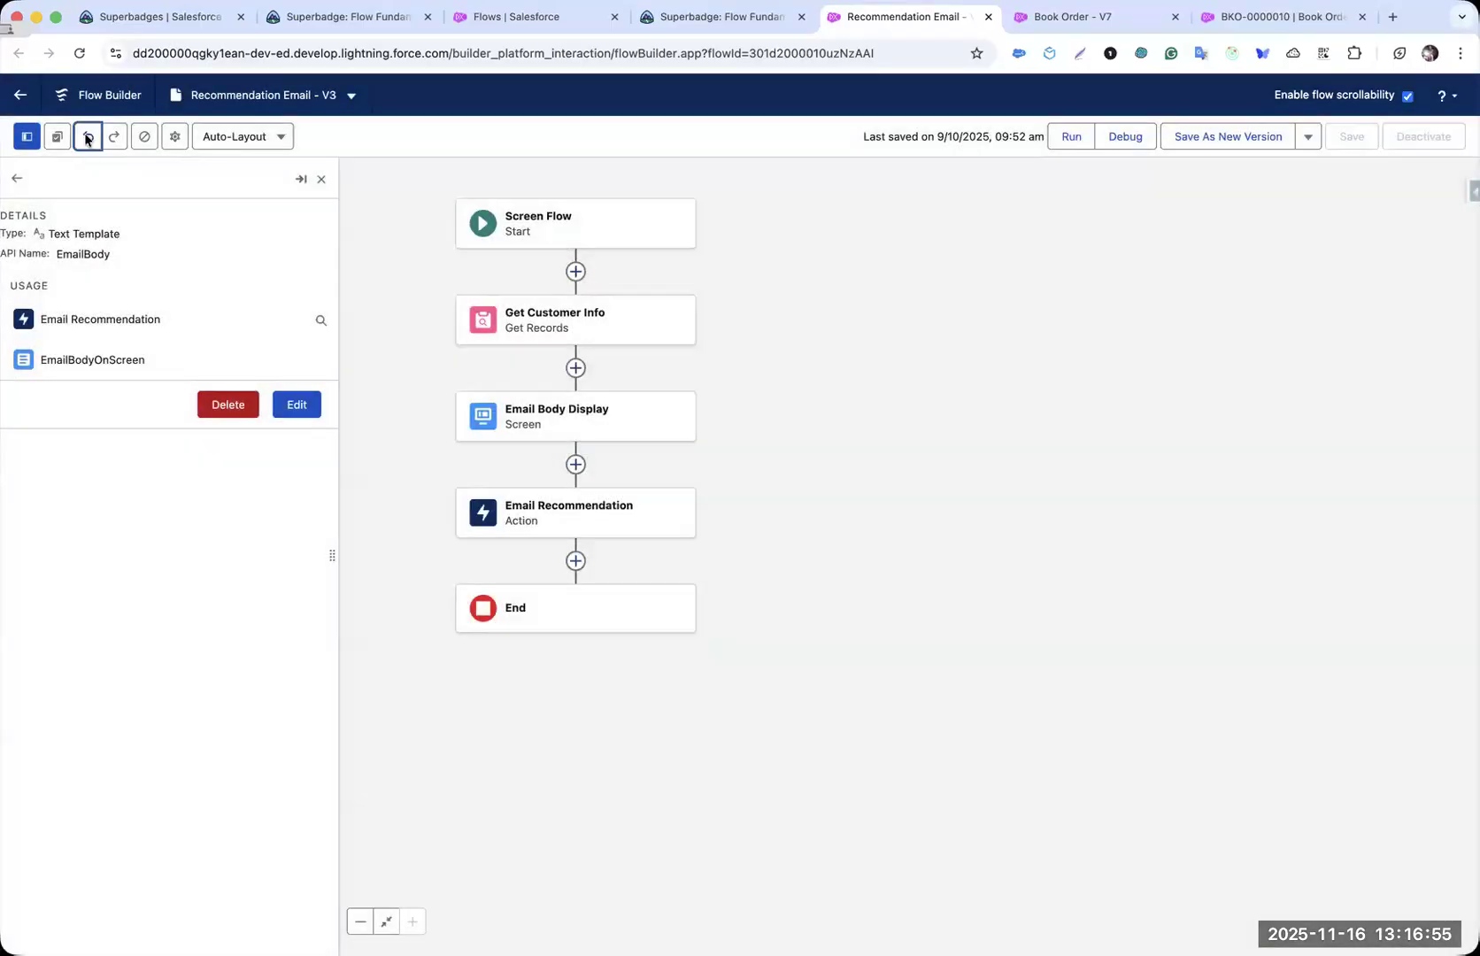
- Save the Recommendation Email flow as a new version and check the EmailBody template text without changing it
{"action": "left_click", "coordinate": [1235, 138]}
{"action": "left_click", "coordinate": [1052, 656]}
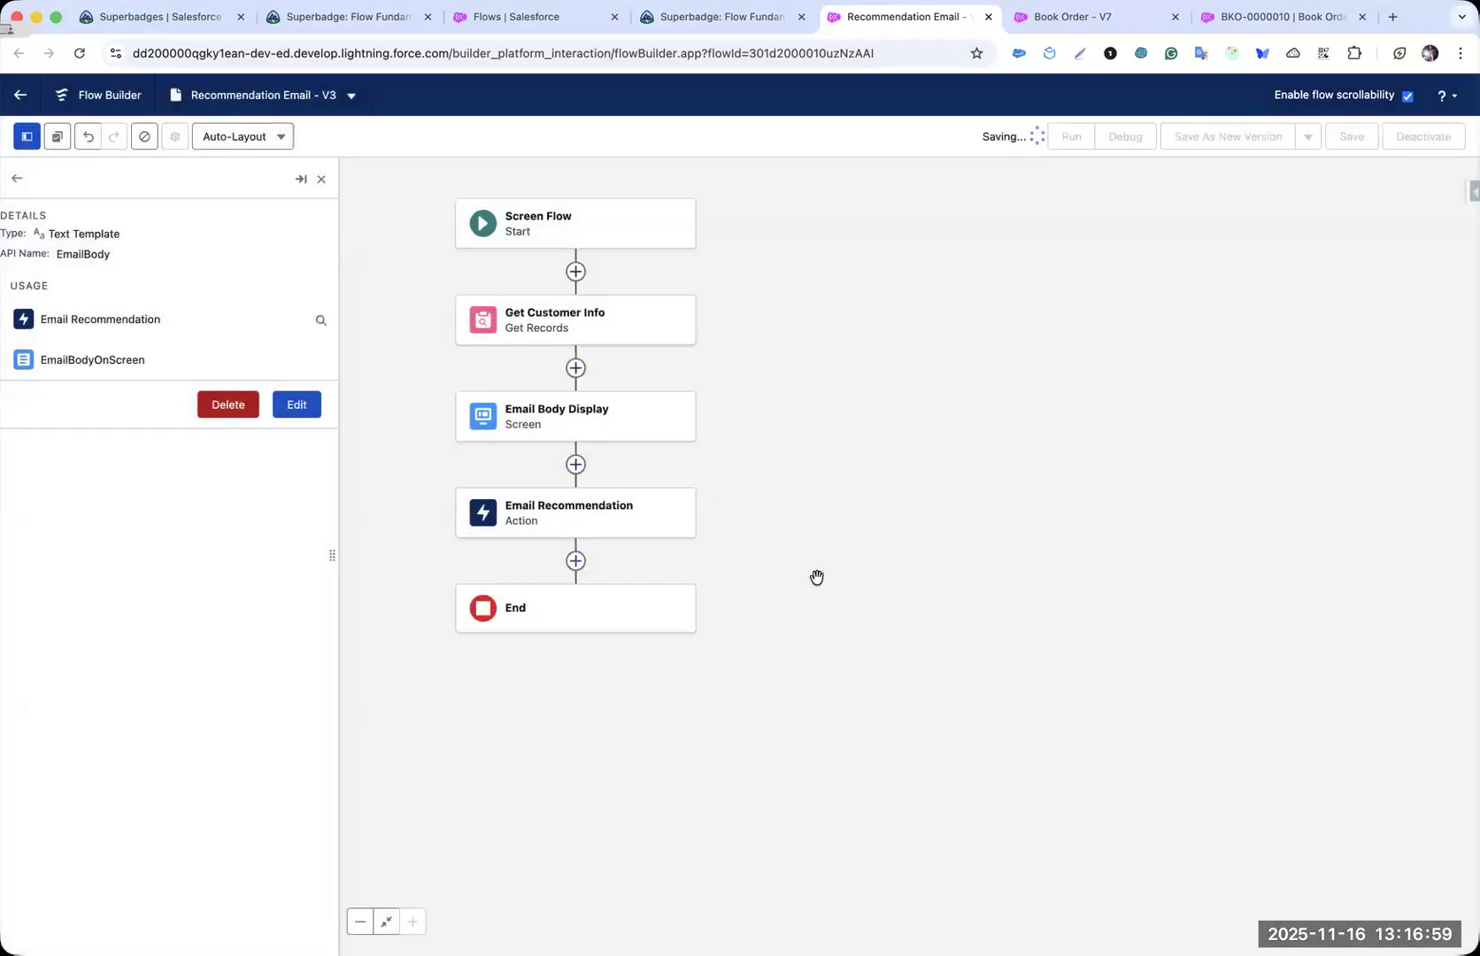
{"action": "left_click", "coordinate": [298, 405]}
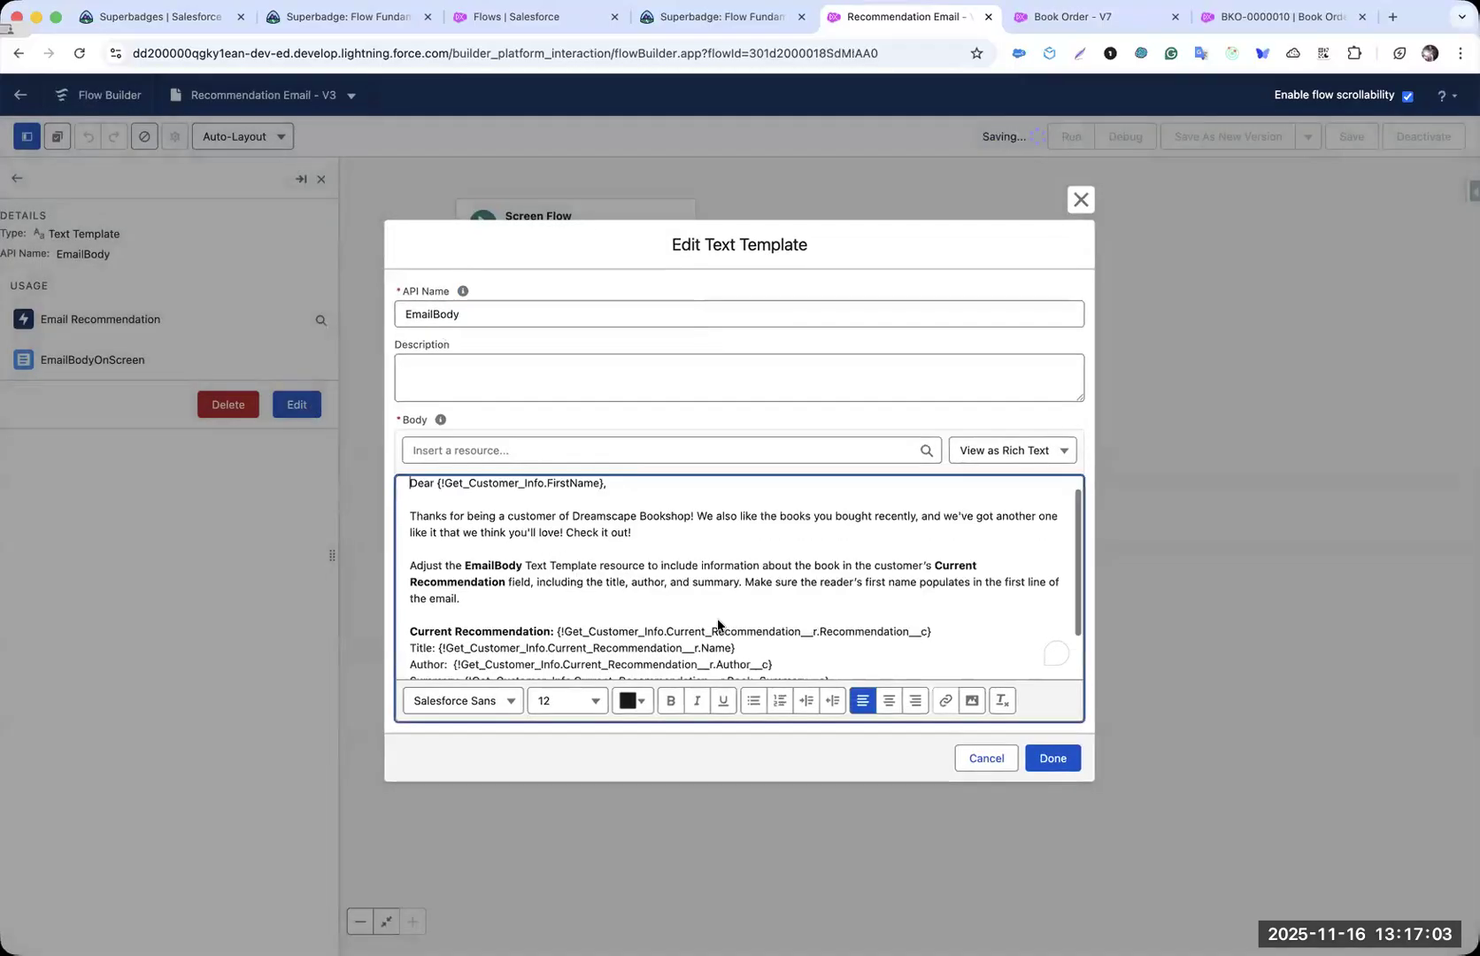
{"action": "left_click", "coordinate": [986, 758]}
- Add an Assignment element between the Email Recommendation action and the End element
{"action": "left_click", "coordinate": [573, 563]}
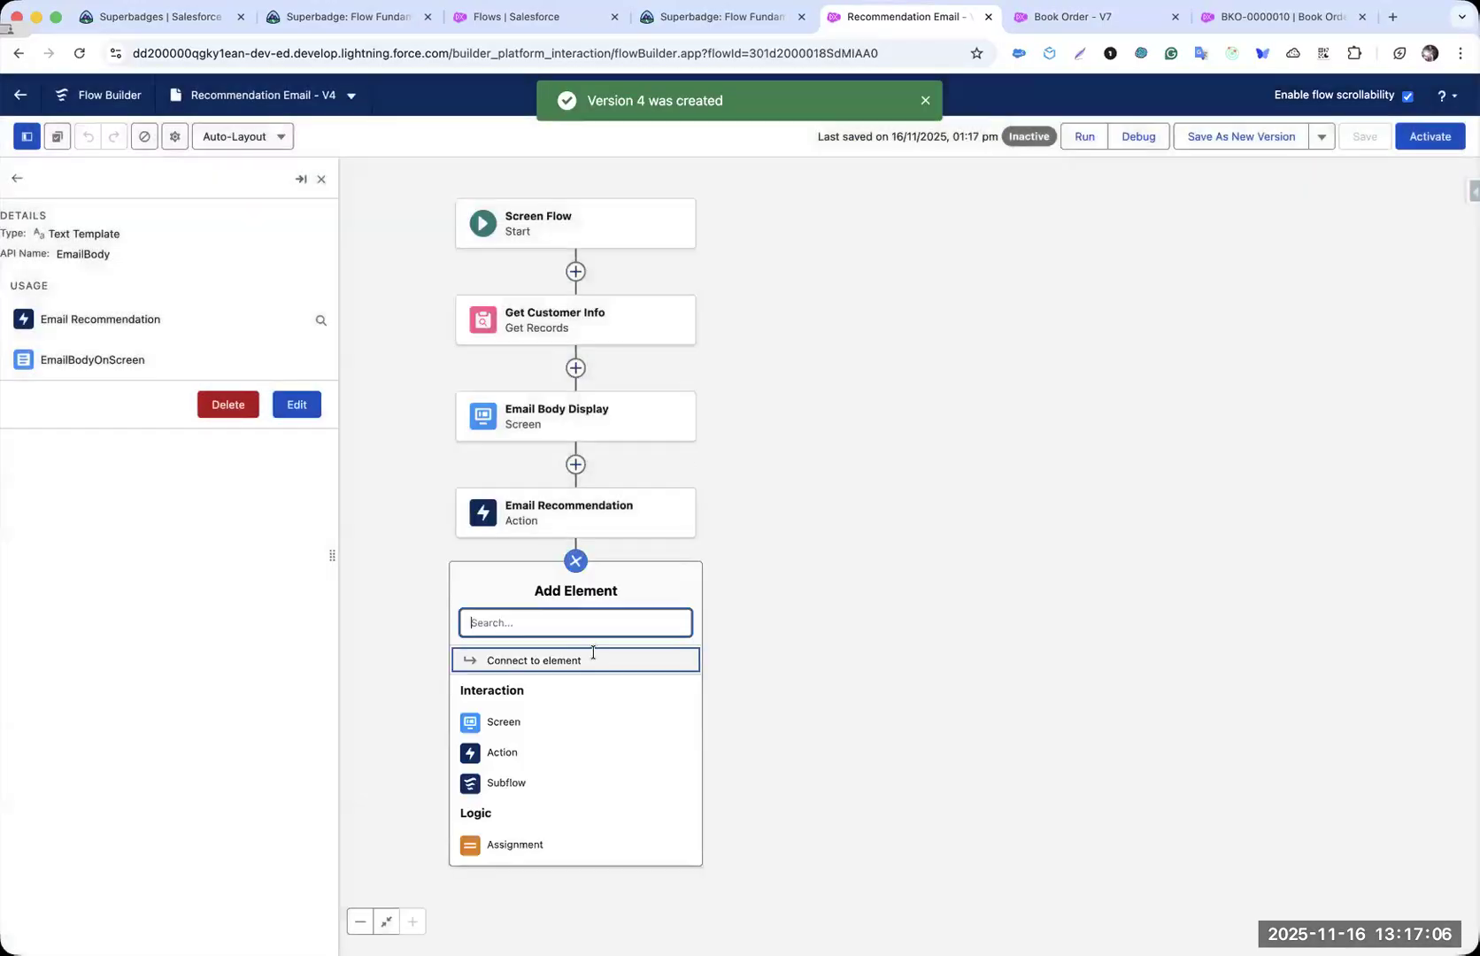
{"action": "type", "text": "ass"}
{"action": "left_click", "coordinate": [529, 660]}
- Label the assignment Set Contact Last Outreach with the API name Set_Contact_Last_Outreach, taking the field name from the Trailhead instructions
{"action": "type", "text": "Set Contacg"}
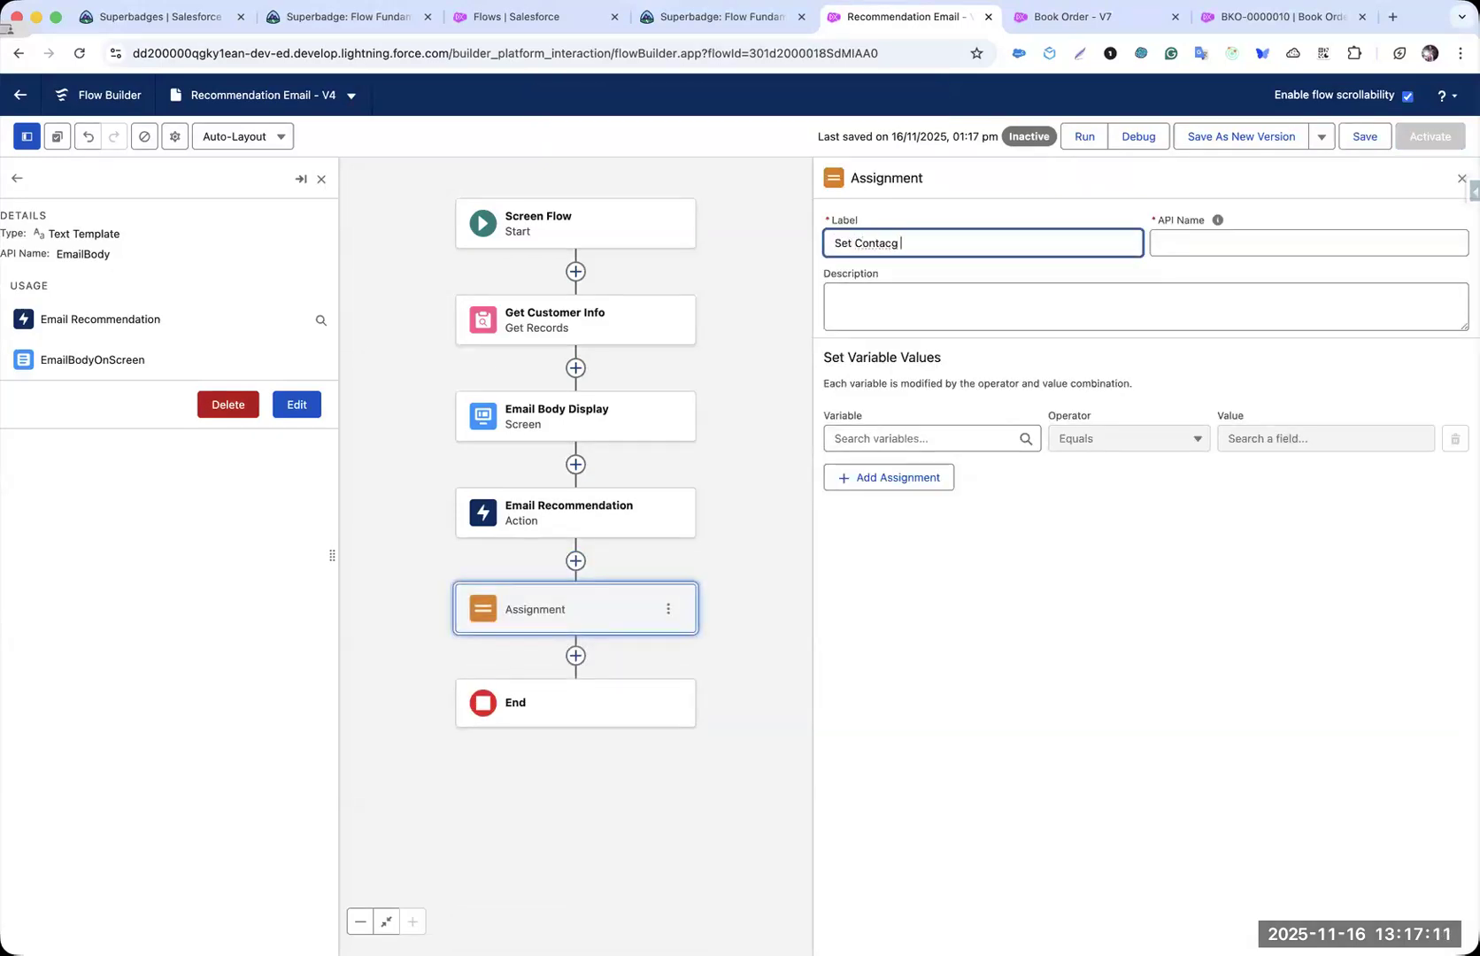
{"action": "key", "text": "ctrl+shift+Tab"}
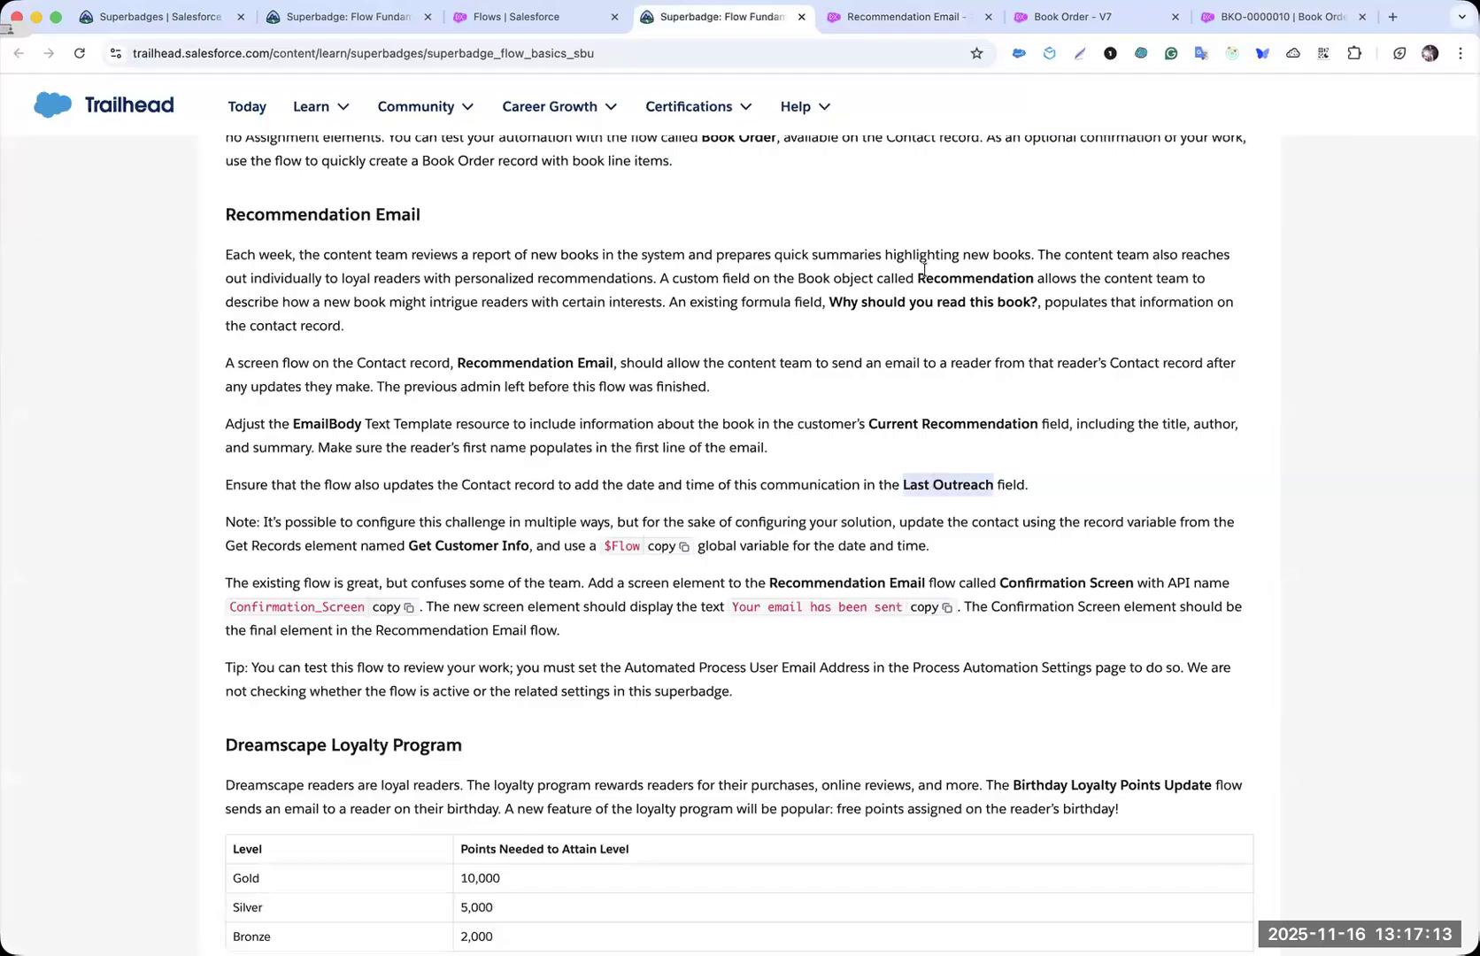
{"action": "key", "text": "ctrl+Tab"}
{"action": "key", "text": "BackSpace"}
{"action": "type", "text": "t Last Outreach"}
{"action": "key", "text": "Tab"}
{"action": "key", "text": "BackSpace"}
{"action": "left_click", "coordinate": [1103, 238]}
{"action": "left_click", "coordinate": [1053, 322]}
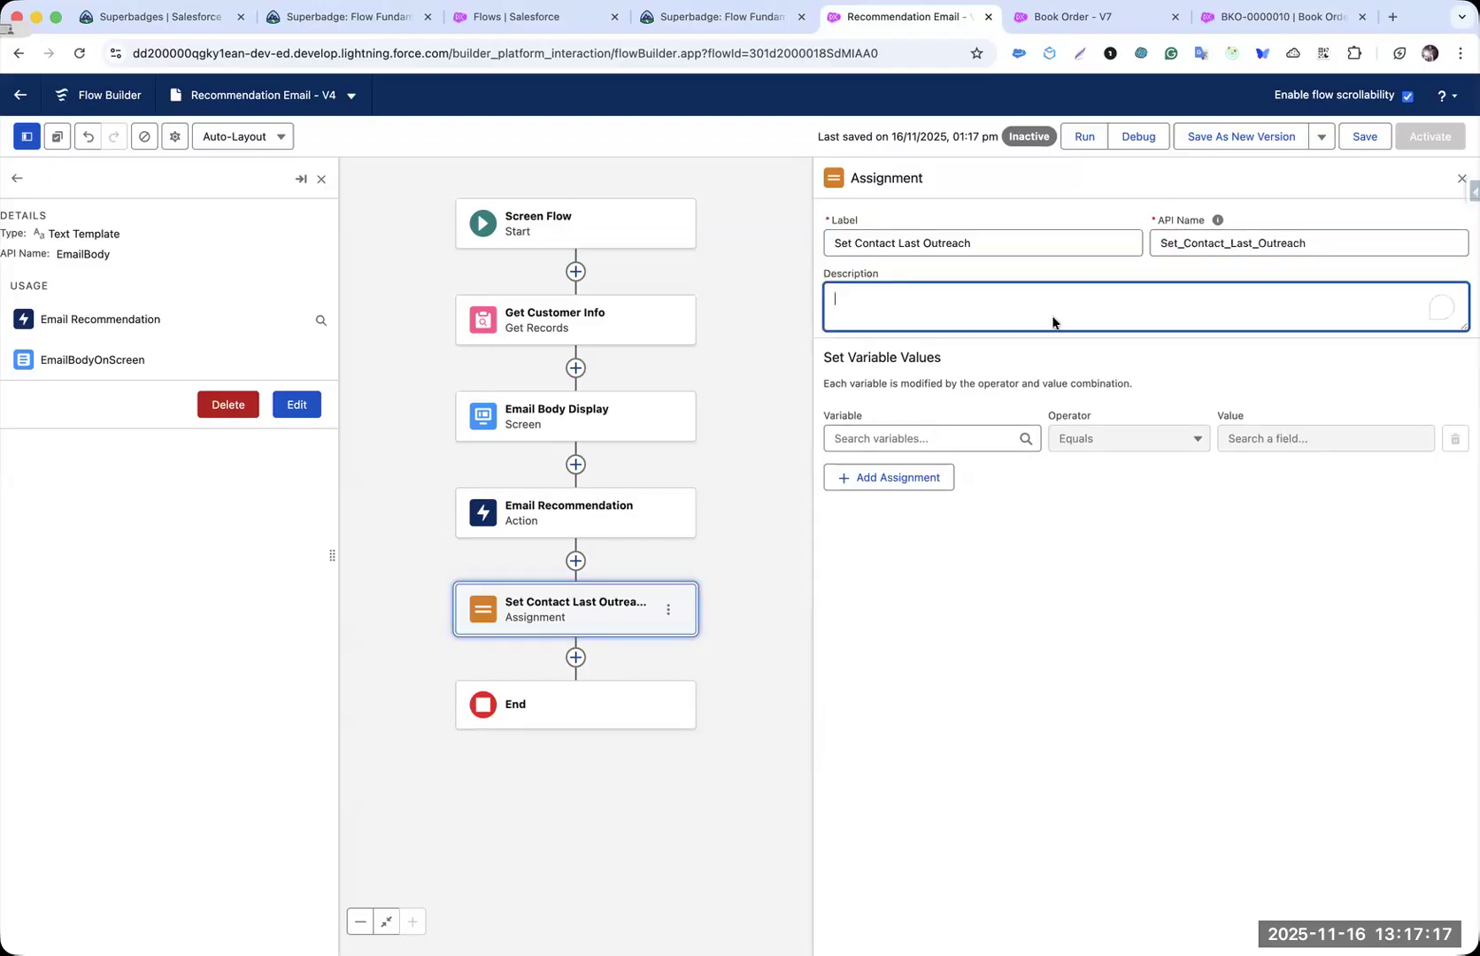
{"action": "left_click", "coordinate": [932, 428]}
{"action": "type", "text": "Last Outreach"}
{"action": "key", "text": "super+a"}
{"action": "key", "text": "super+c"}
{"action": "key", "text": "BackSpace"}
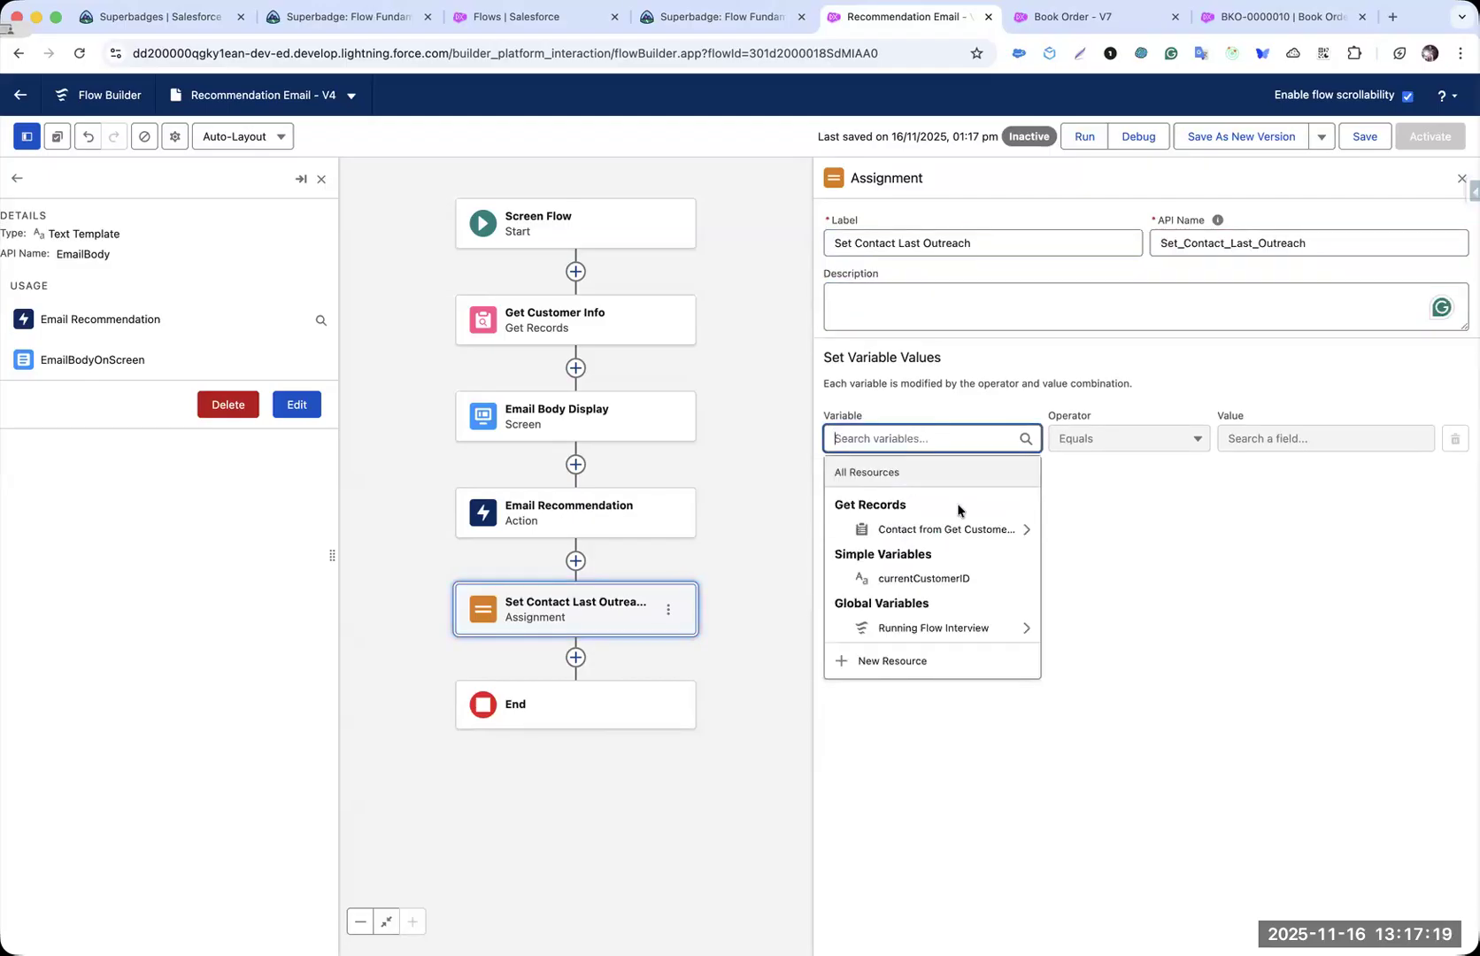
{"action": "left_click", "coordinate": [938, 528]}
{"action": "key", "text": "super+v"}
{"action": "key", "text": "alt+BackSpace"}
{"action": "key", "text": "alt+BackSpace"}
{"action": "key", "text": "BackSpace"}
- Set the assignment variable to the Last Outreach field of the Contact from Get Customer Info
{"action": "key", "text": "super+a"}
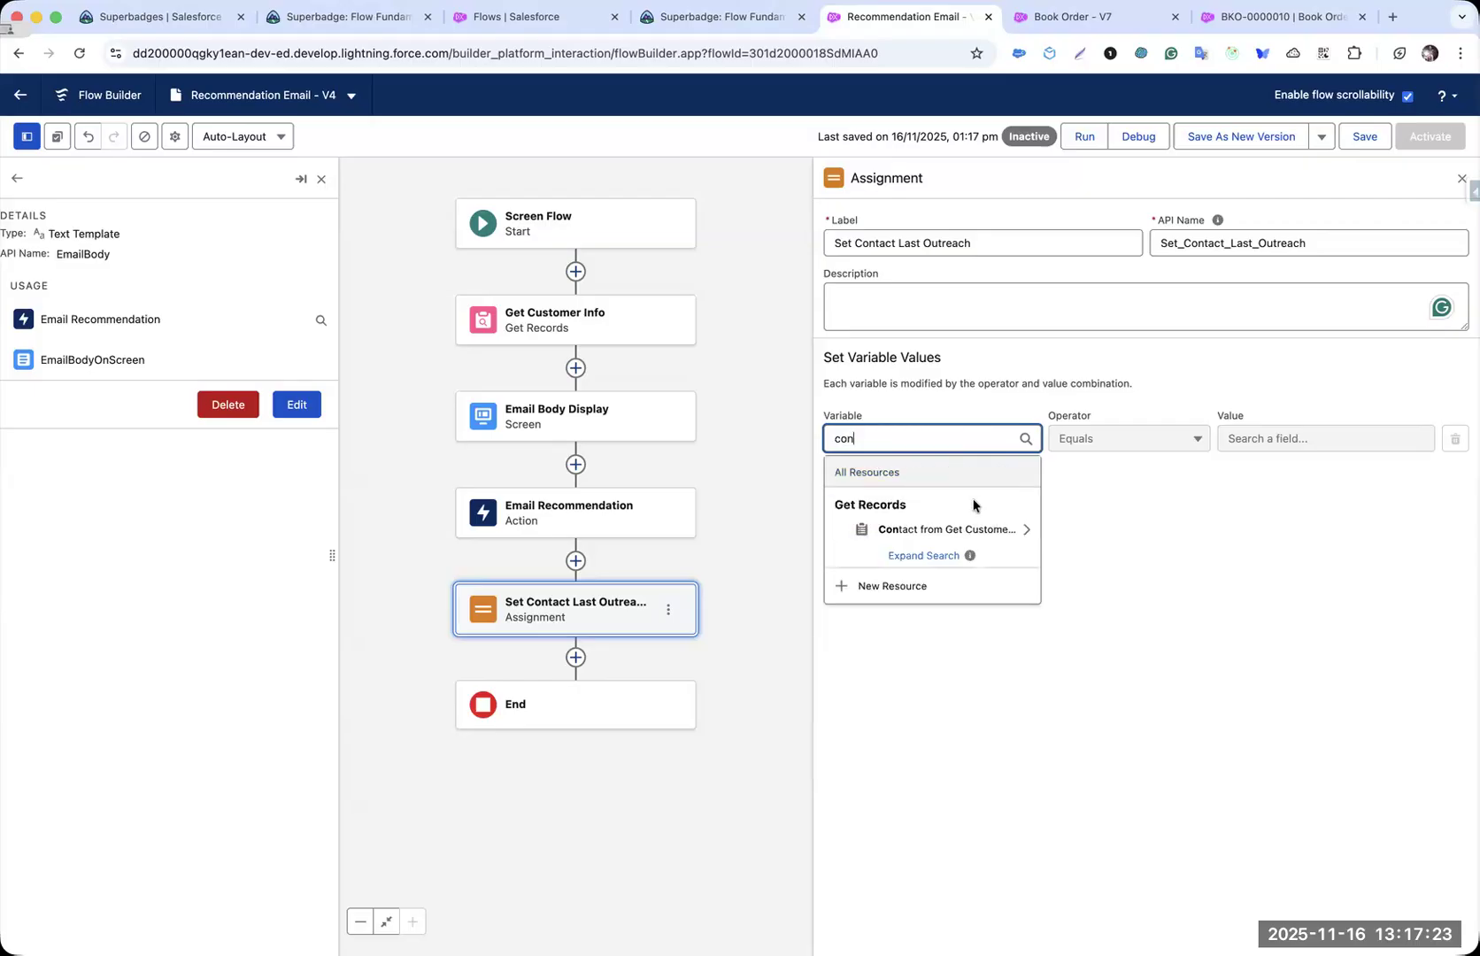
{"action": "left_click", "coordinate": [961, 530]}
{"action": "type", "text": "last"}
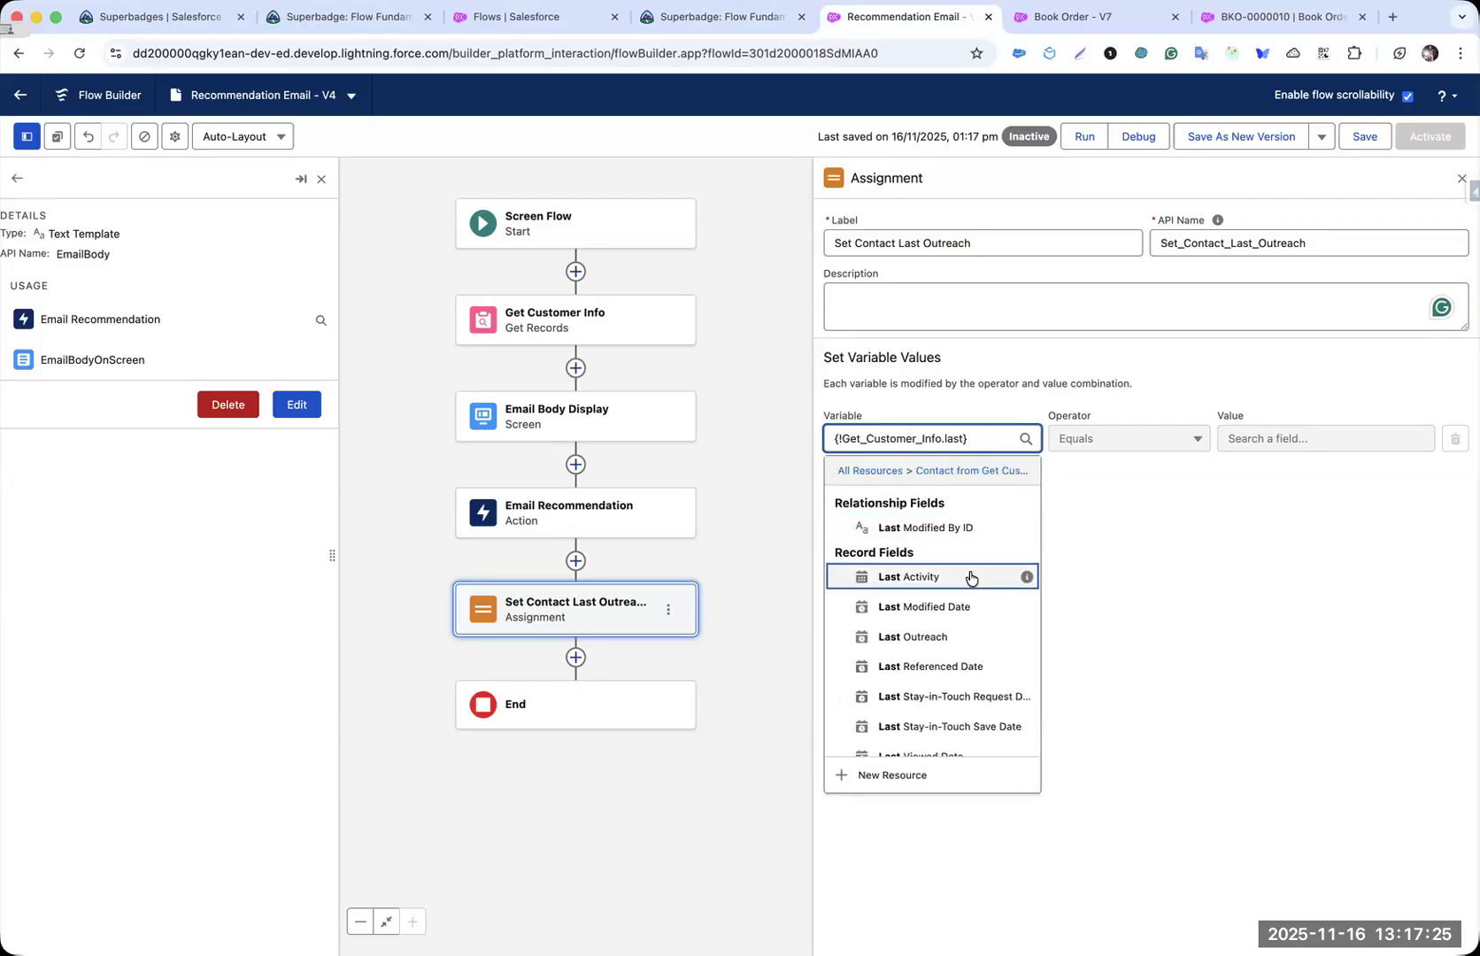
{"action": "type", "text": " o"}
{"action": "left_click", "coordinate": [936, 530]}
- Assign Last Outreach a current-date value from the Running Flow Interview ($Flow) global variable, and recheck the Trailhead requirements
{"action": "left_click", "coordinate": [1325, 439]}
{"action": "type", "text": "flo"}
{"action": "left_click", "coordinate": [1341, 529]}
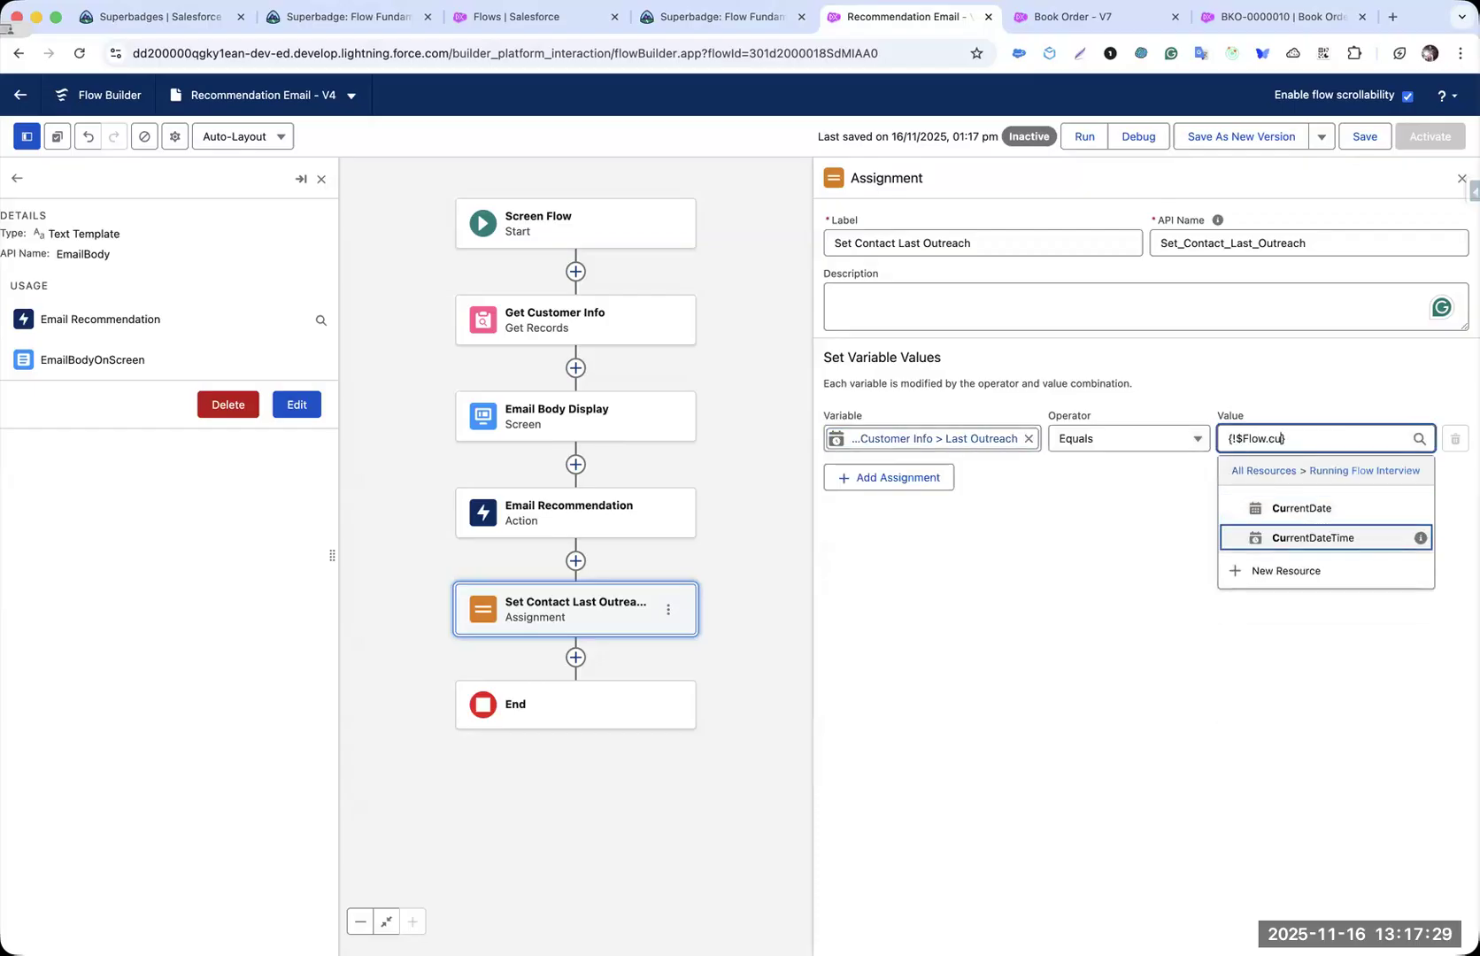
{"action": "left_click", "coordinate": [1297, 509]}
{"action": "key", "text": "ctrl+shift+Tab"}
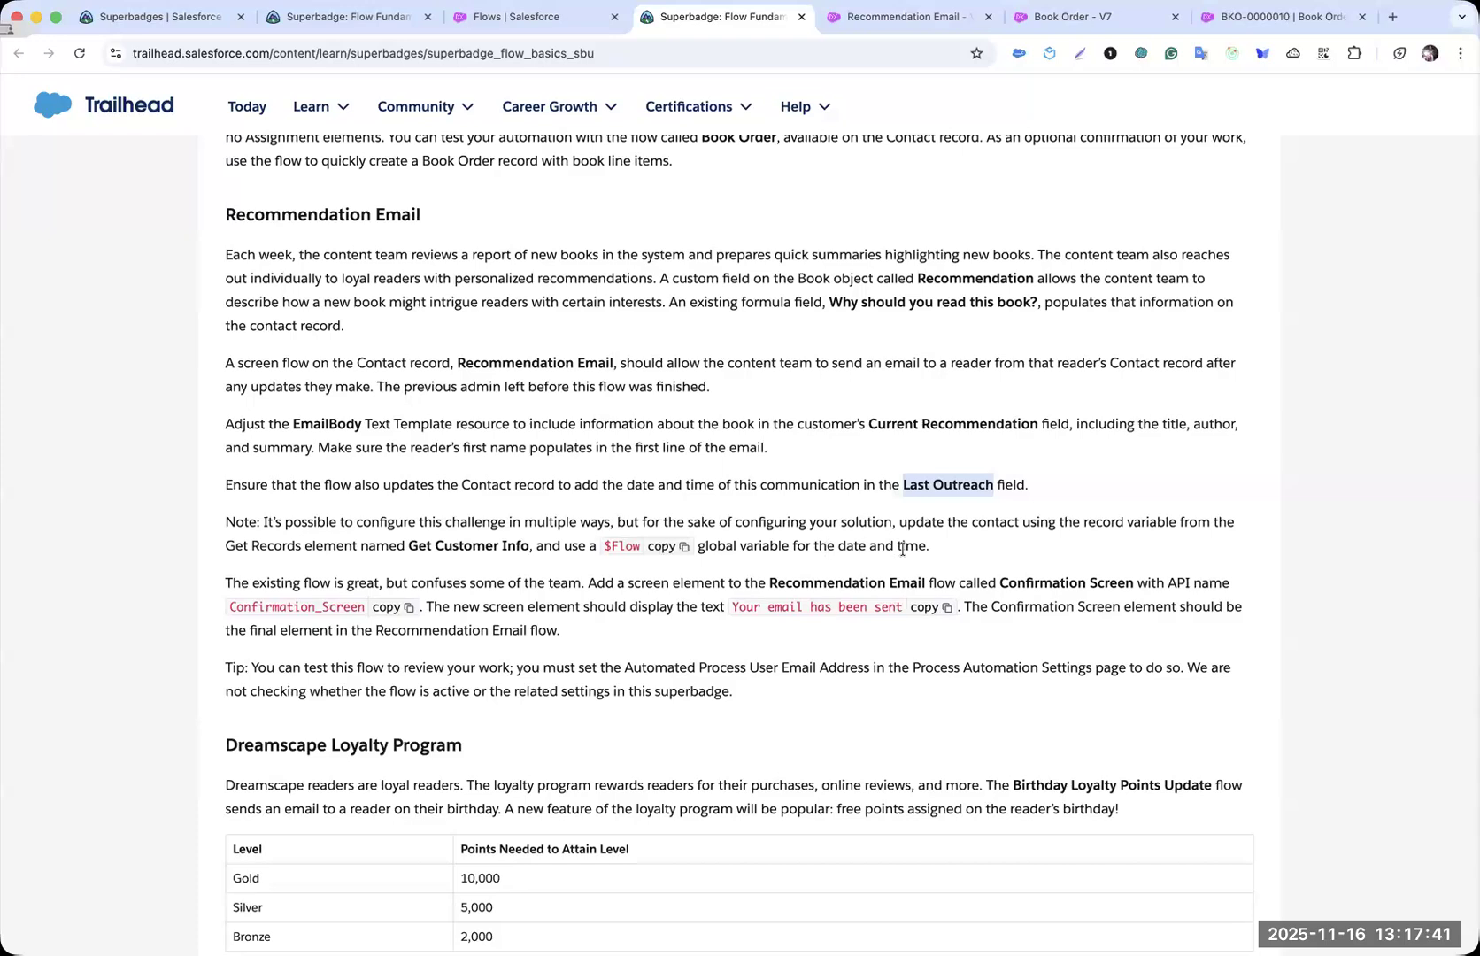
- Change the value assigned to Last Outreach to the flow interview's CurrentDateTime, as the Trailhead requirements ask, and save the flow
{"action": "left_click_drag", "start_coordinate": [926, 547], "coordinate": [837, 547]}
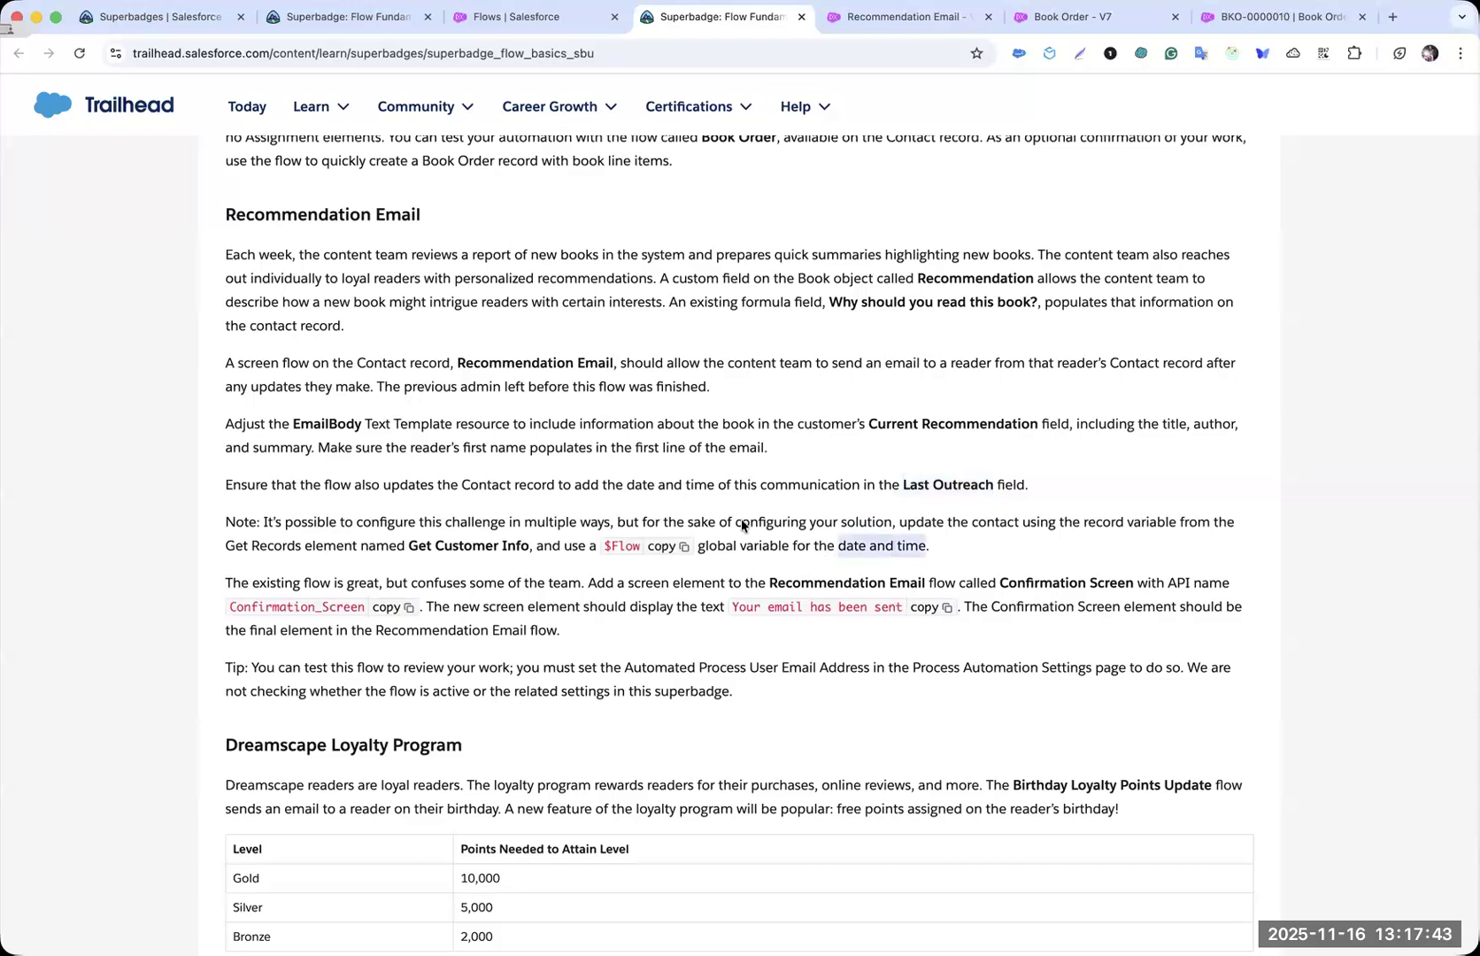
{"action": "mouse_move", "coordinate": [953, 488]}
{"action": "left_mouse_down"}
{"action": "mouse_move", "coordinate": [924, 486]}
{"action": "mouse_move", "coordinate": [947, 486]}
{"action": "left_mouse_up"}
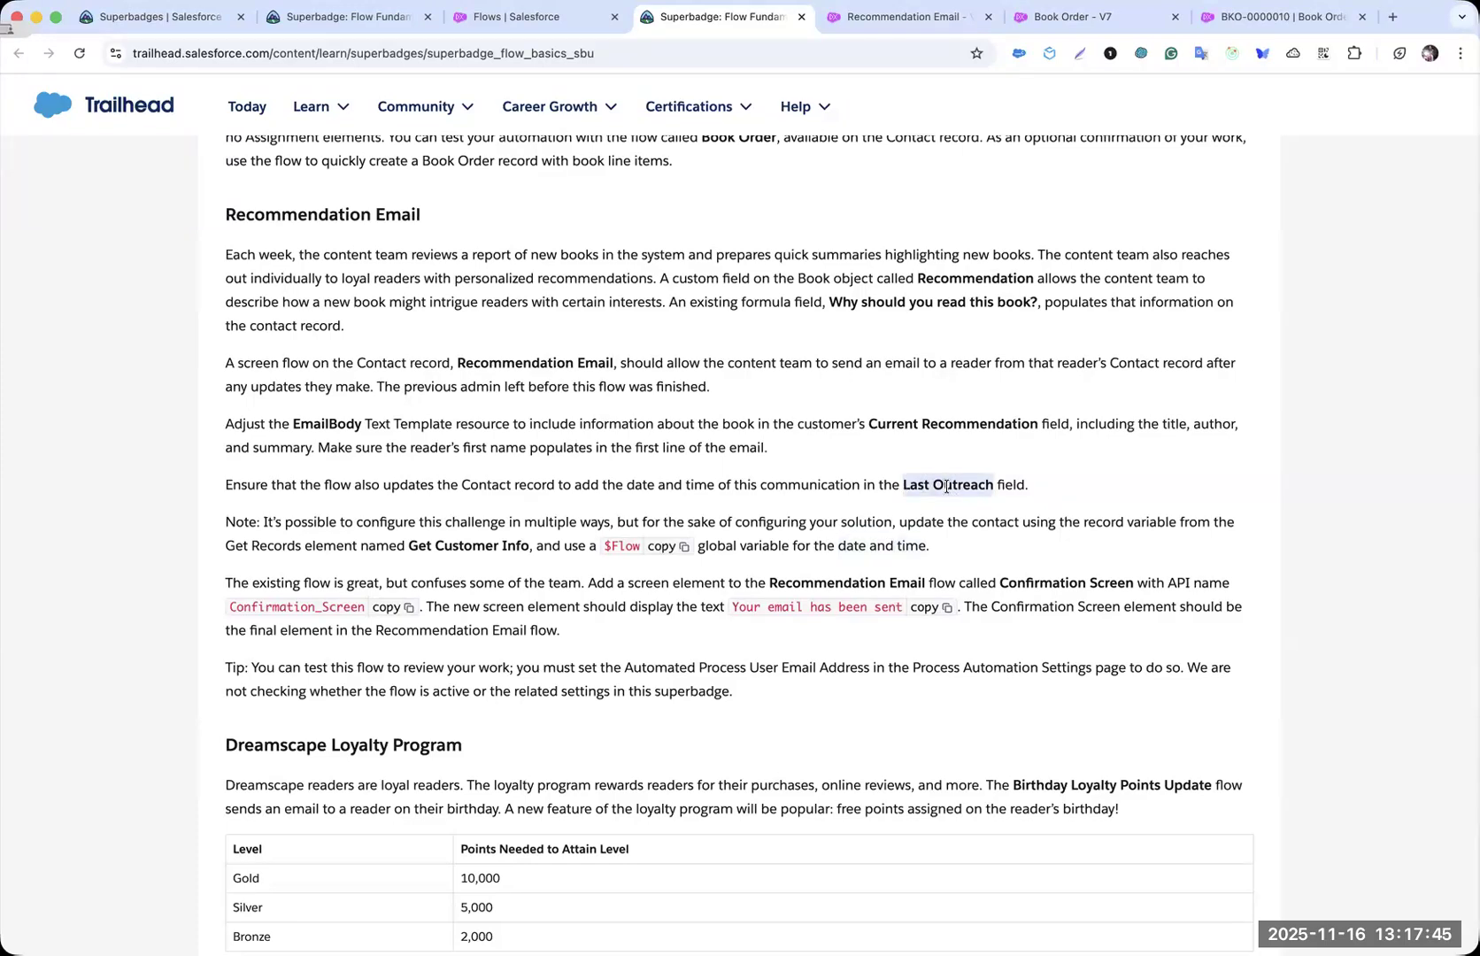
{"action": "key", "text": "ctrl+Tab"}
{"action": "left_click", "coordinate": [996, 440]}
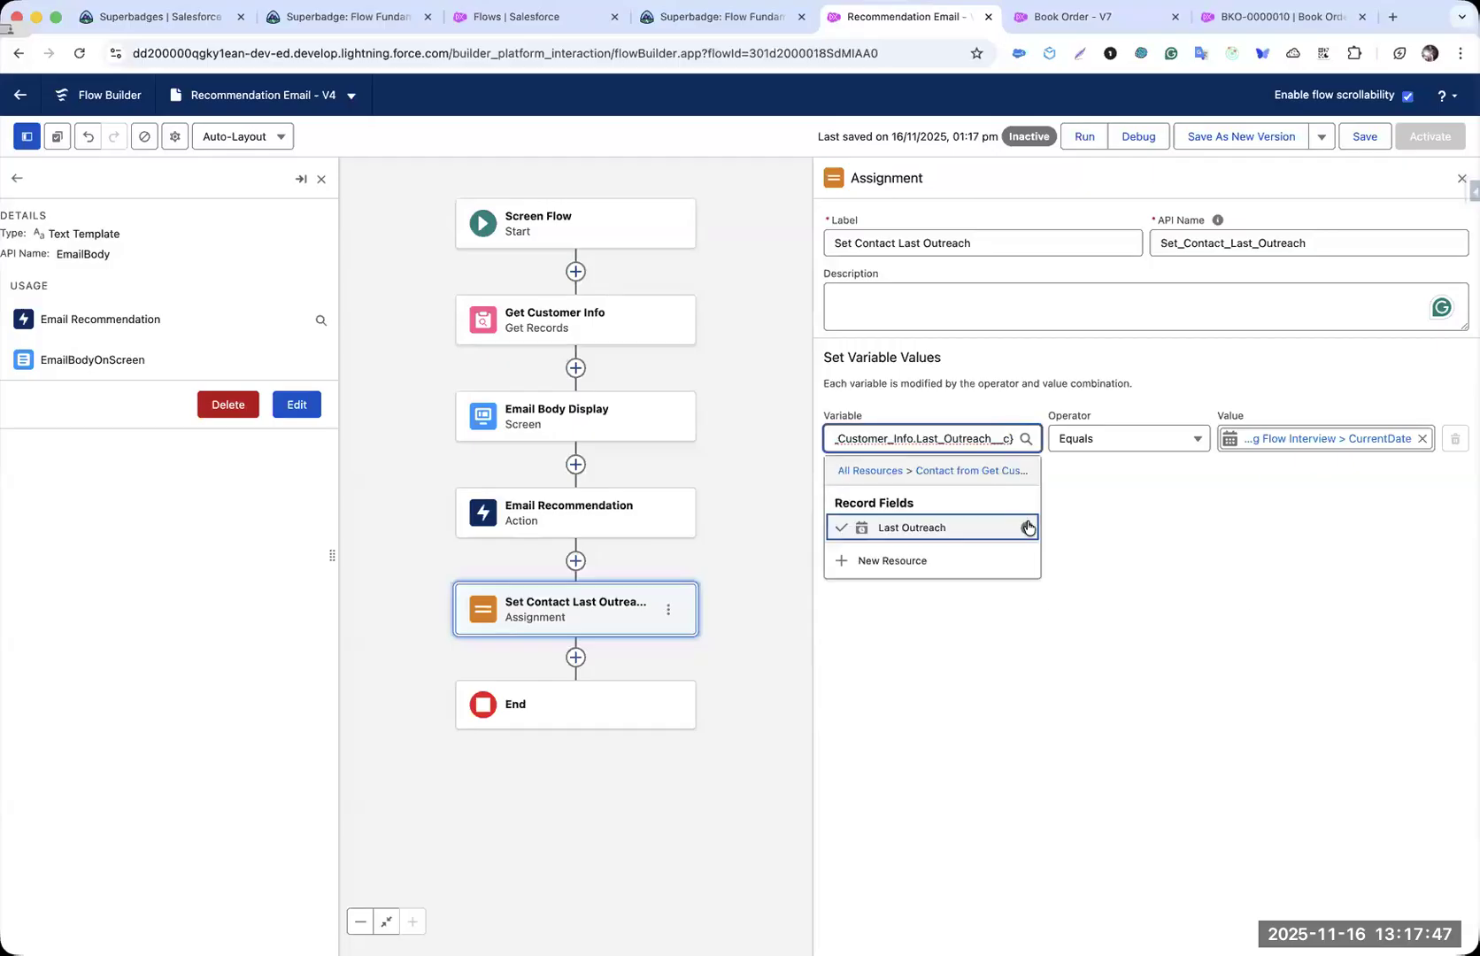
{"action": "left_click", "coordinate": [1314, 438]}
{"action": "left_click", "coordinate": [1298, 533]}
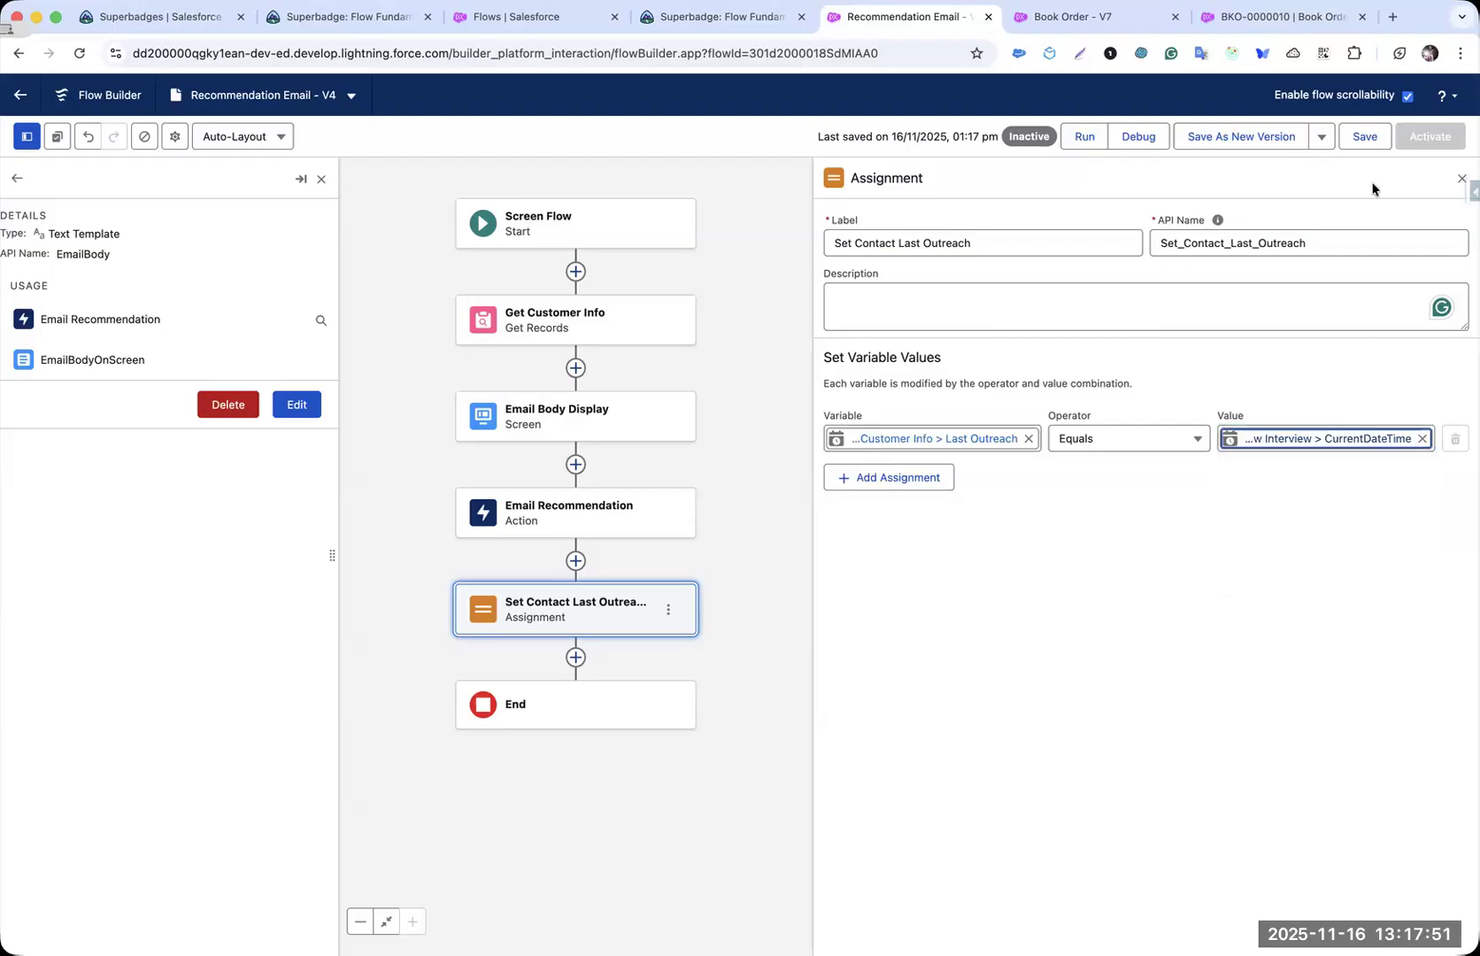
{"action": "left_click", "coordinate": [1365, 137]}
{"action": "left_click", "coordinate": [1460, 179]}
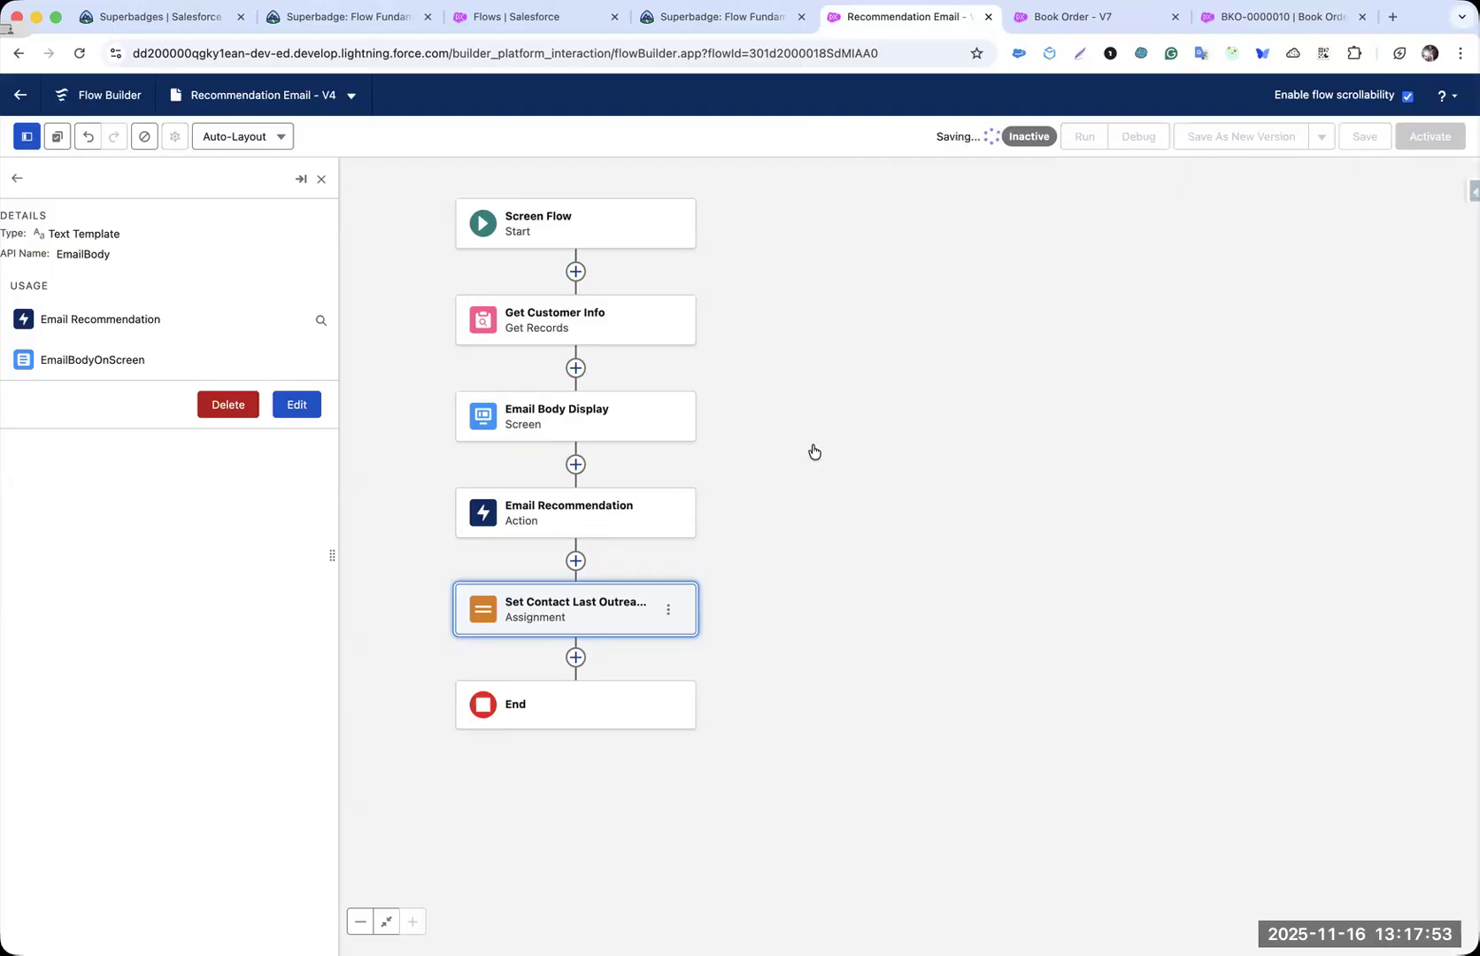
- Add an Update Records element named Update Contact after Set Contact Last Outreach, updating the Contact from Get Customer Info record
{"action": "left_click", "coordinate": [575, 656]}
{"action": "type", "text": "update"}
{"action": "left_click", "coordinate": [561, 756]}
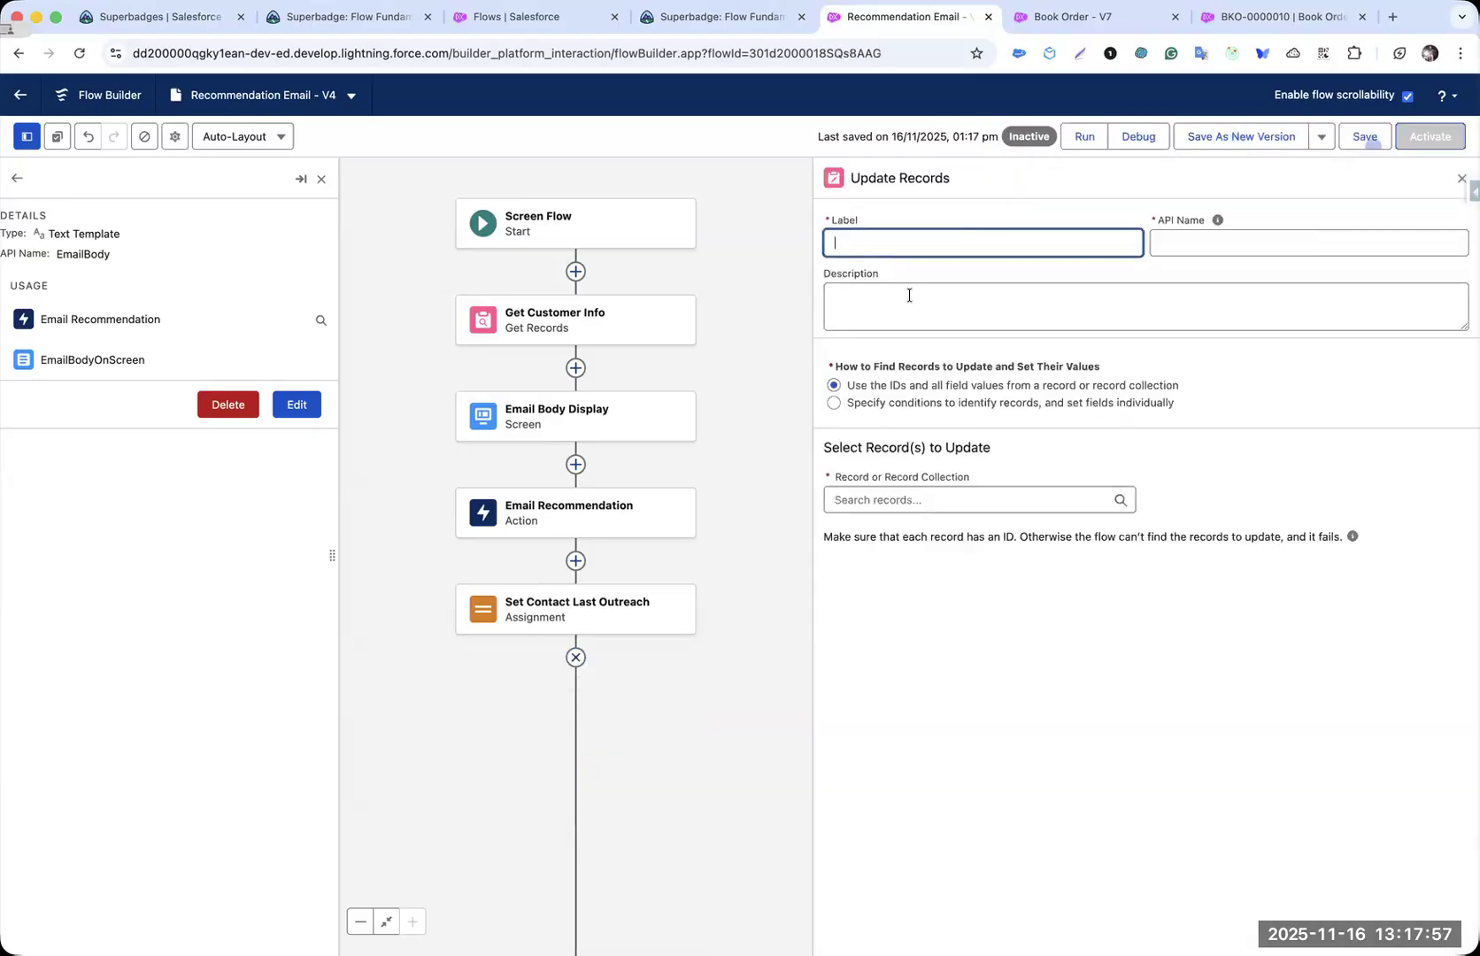
{"action": "type", "text": "Update Contact"}
{"action": "left_click", "coordinate": [960, 500]}
{"action": "left_click", "coordinate": [944, 584]}
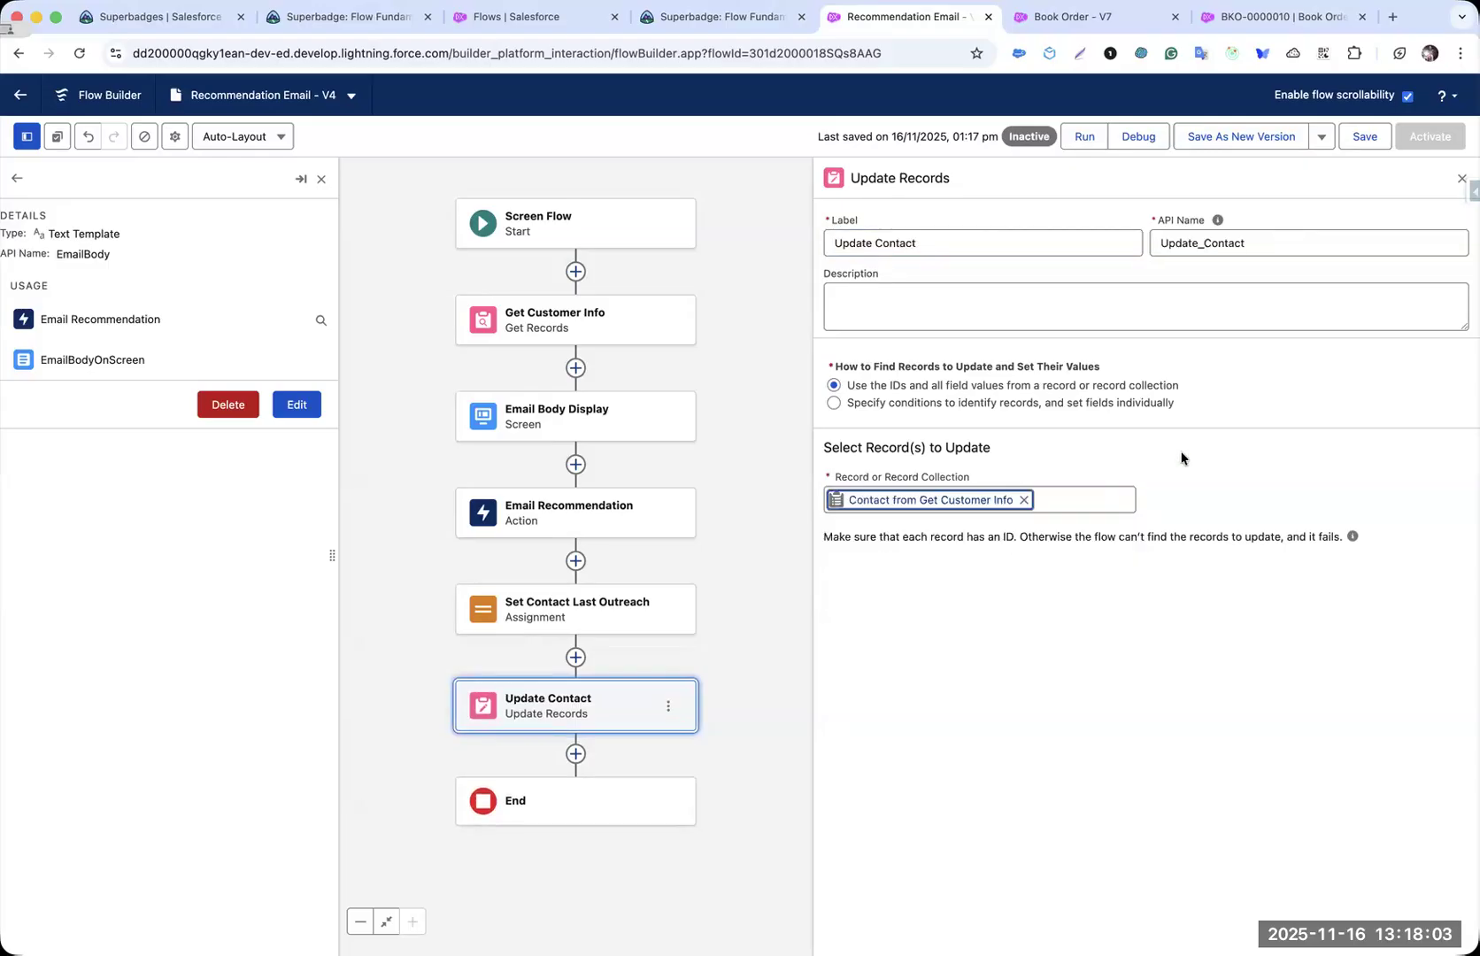
- Save and activate the Recommendation Email flow, and hide the toolbox
{"action": "left_click", "coordinate": [1376, 130]}
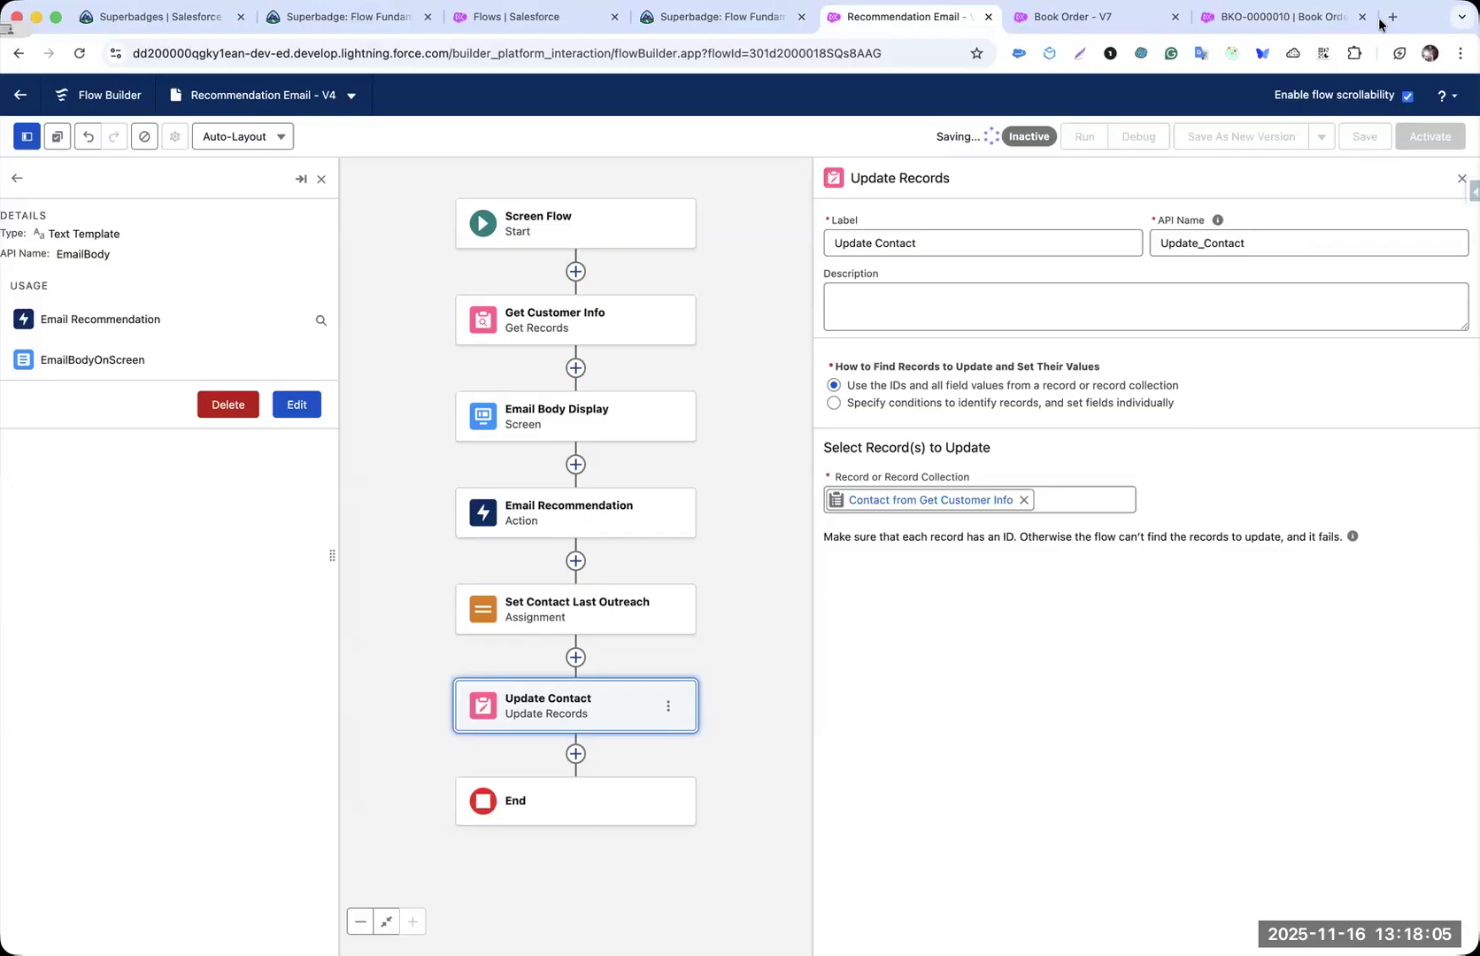
{"action": "left_click", "coordinate": [1430, 136]}
{"action": "left_click", "coordinate": [321, 179]}
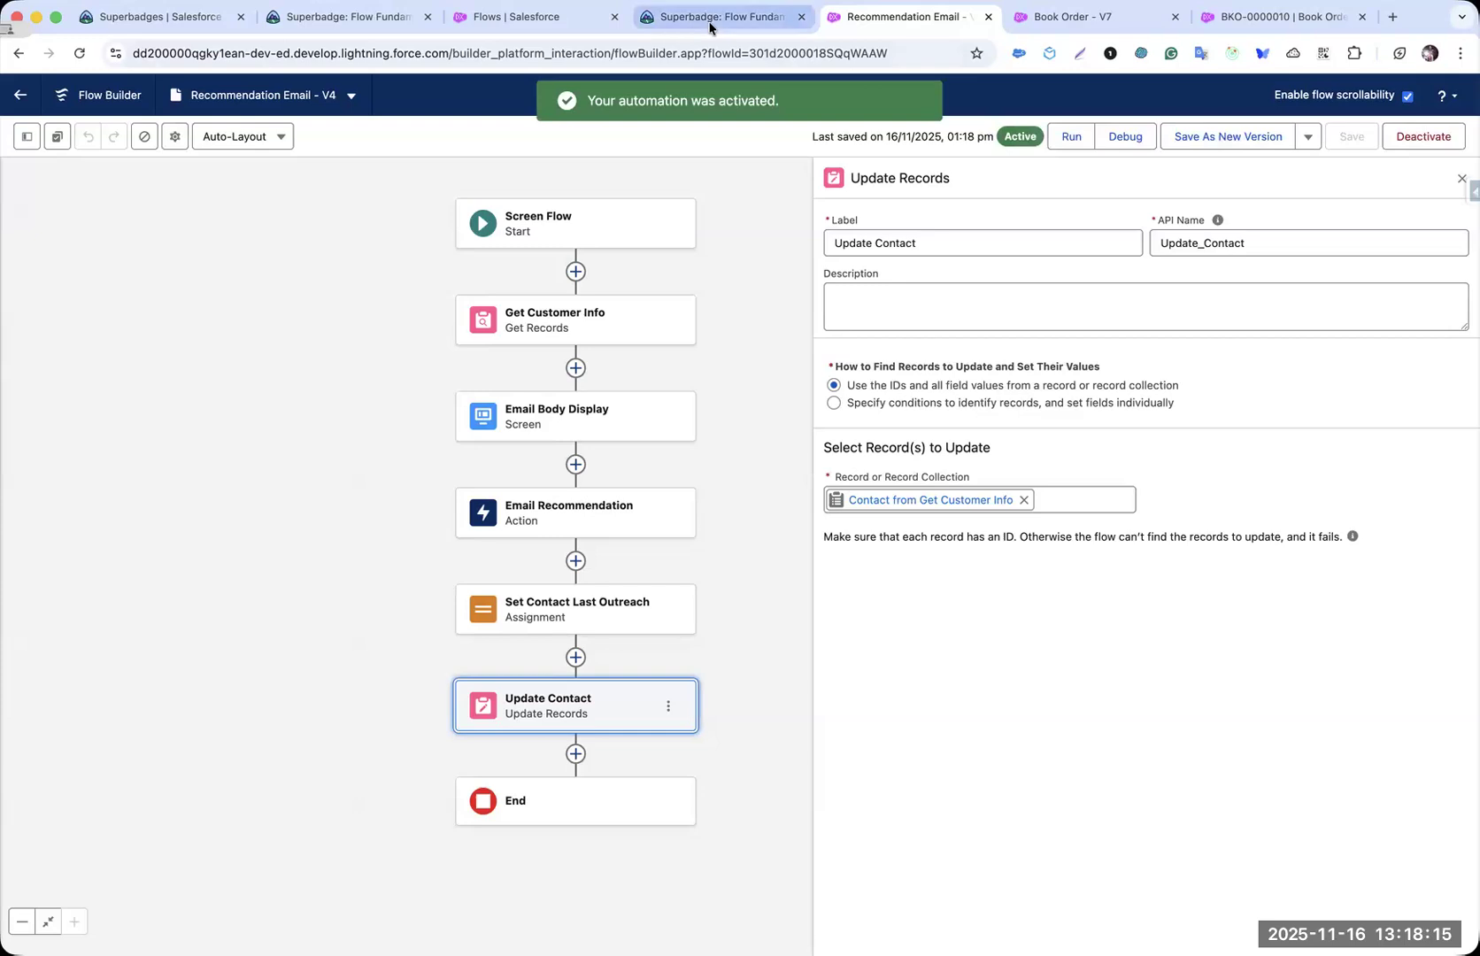
- Close the Book Order flow, open the contact linked to the book order, and find the Last Outreach field in its details
{"action": "left_click", "coordinate": [1115, 20]}
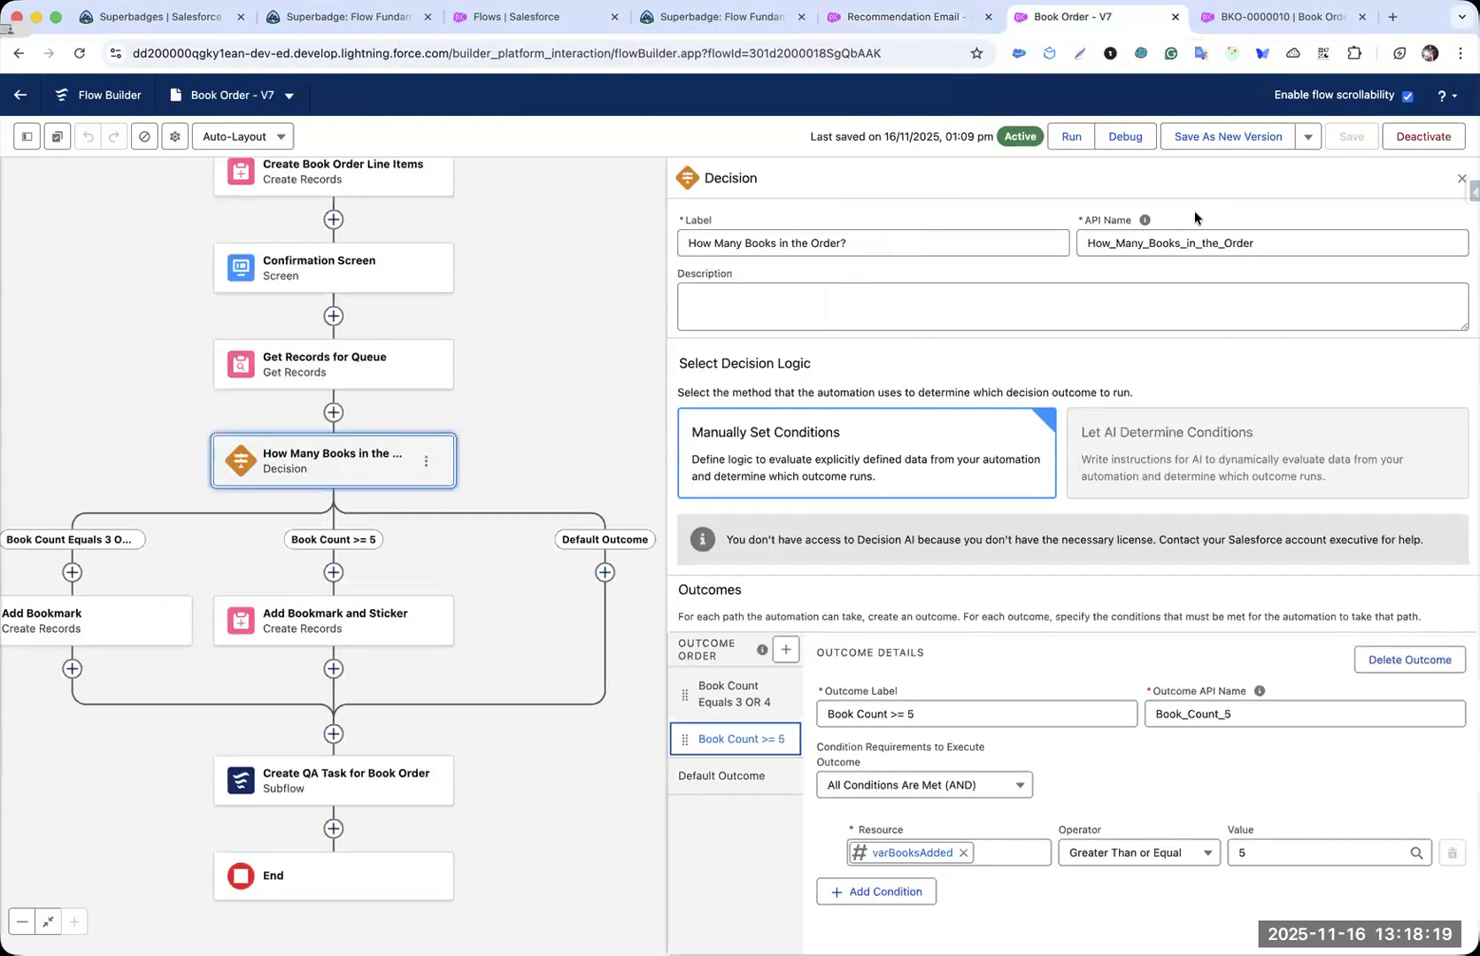
{"action": "key", "text": "super+w"}
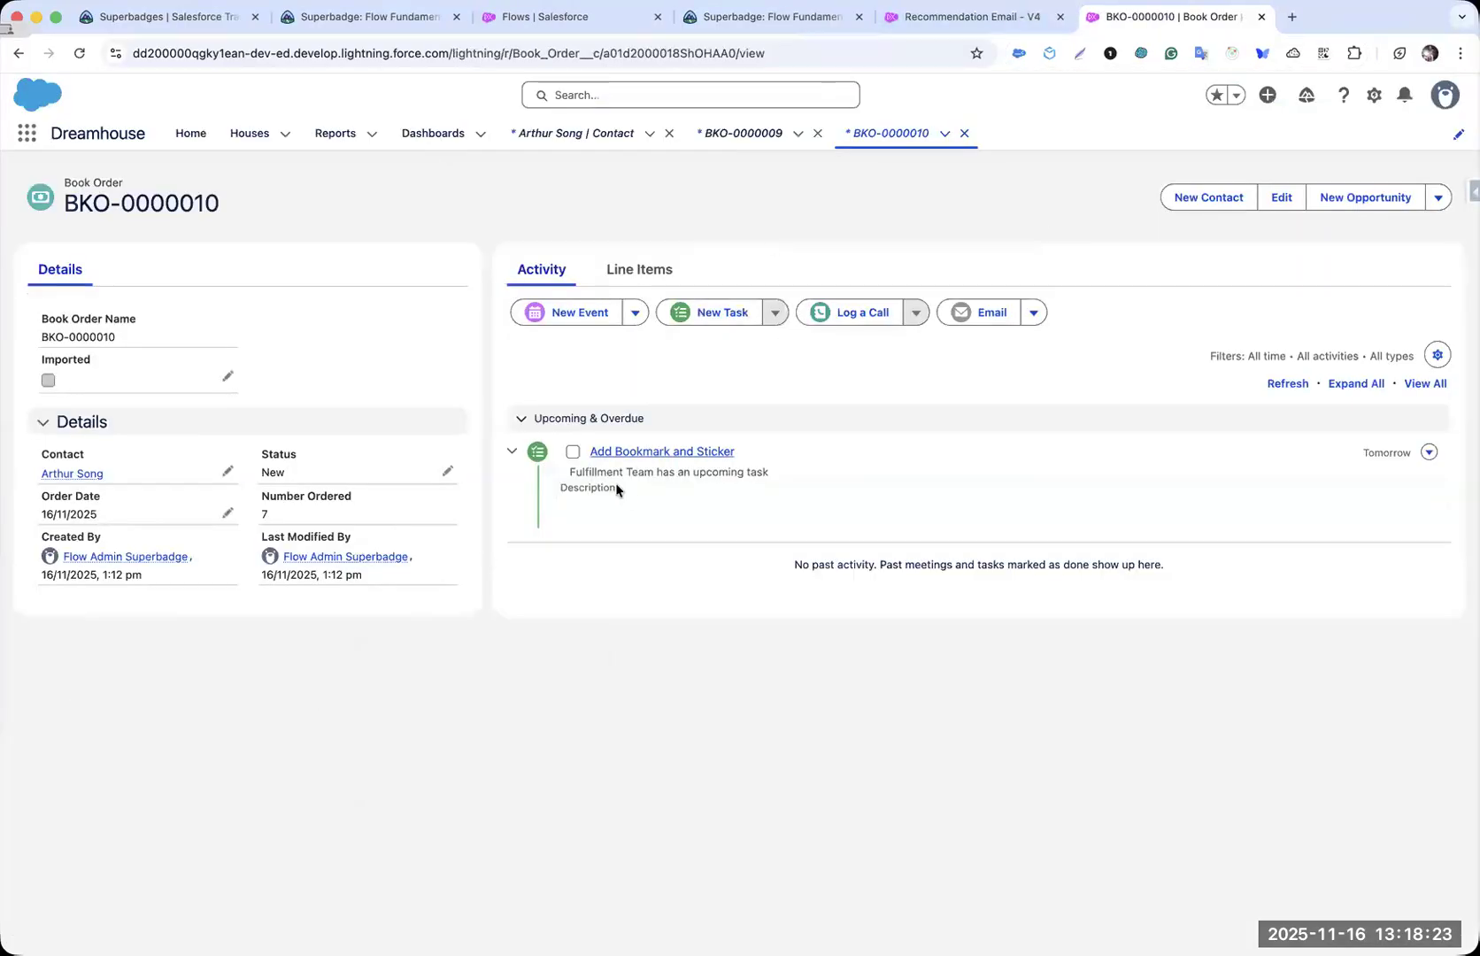
{"action": "left_click", "coordinate": [74, 473]}
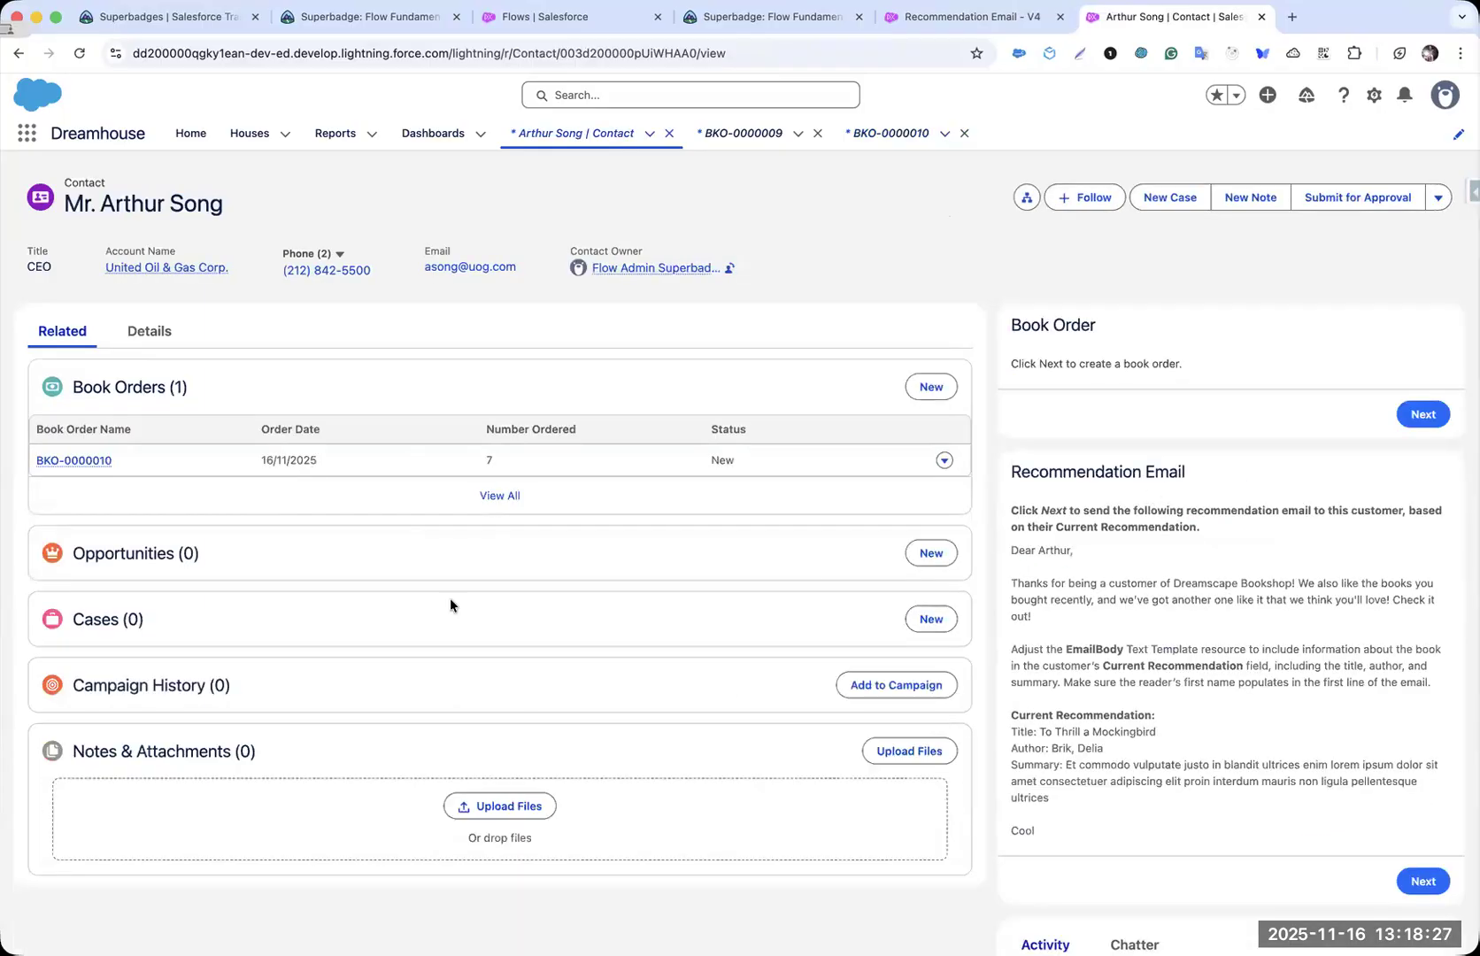
{"action": "left_click", "coordinate": [148, 334]}
{"action": "key", "text": "super+f"}
{"action": "type", "text": "last"}
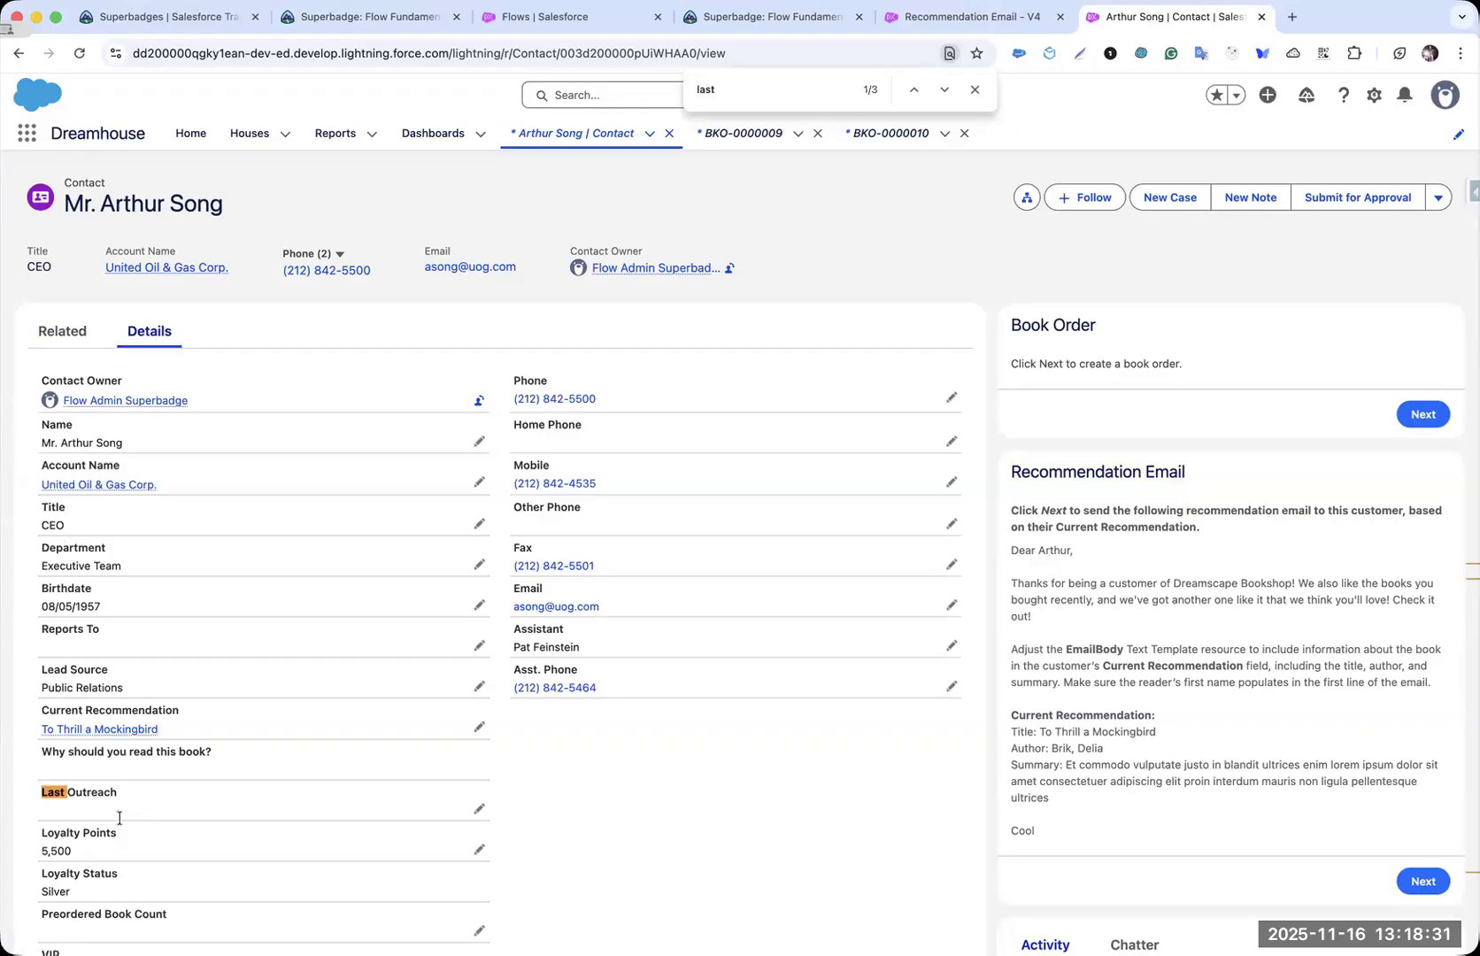
{"action": "scroll", "coordinate": [1094, 598], "scroll_direction": "down", "scroll_amount": 2}
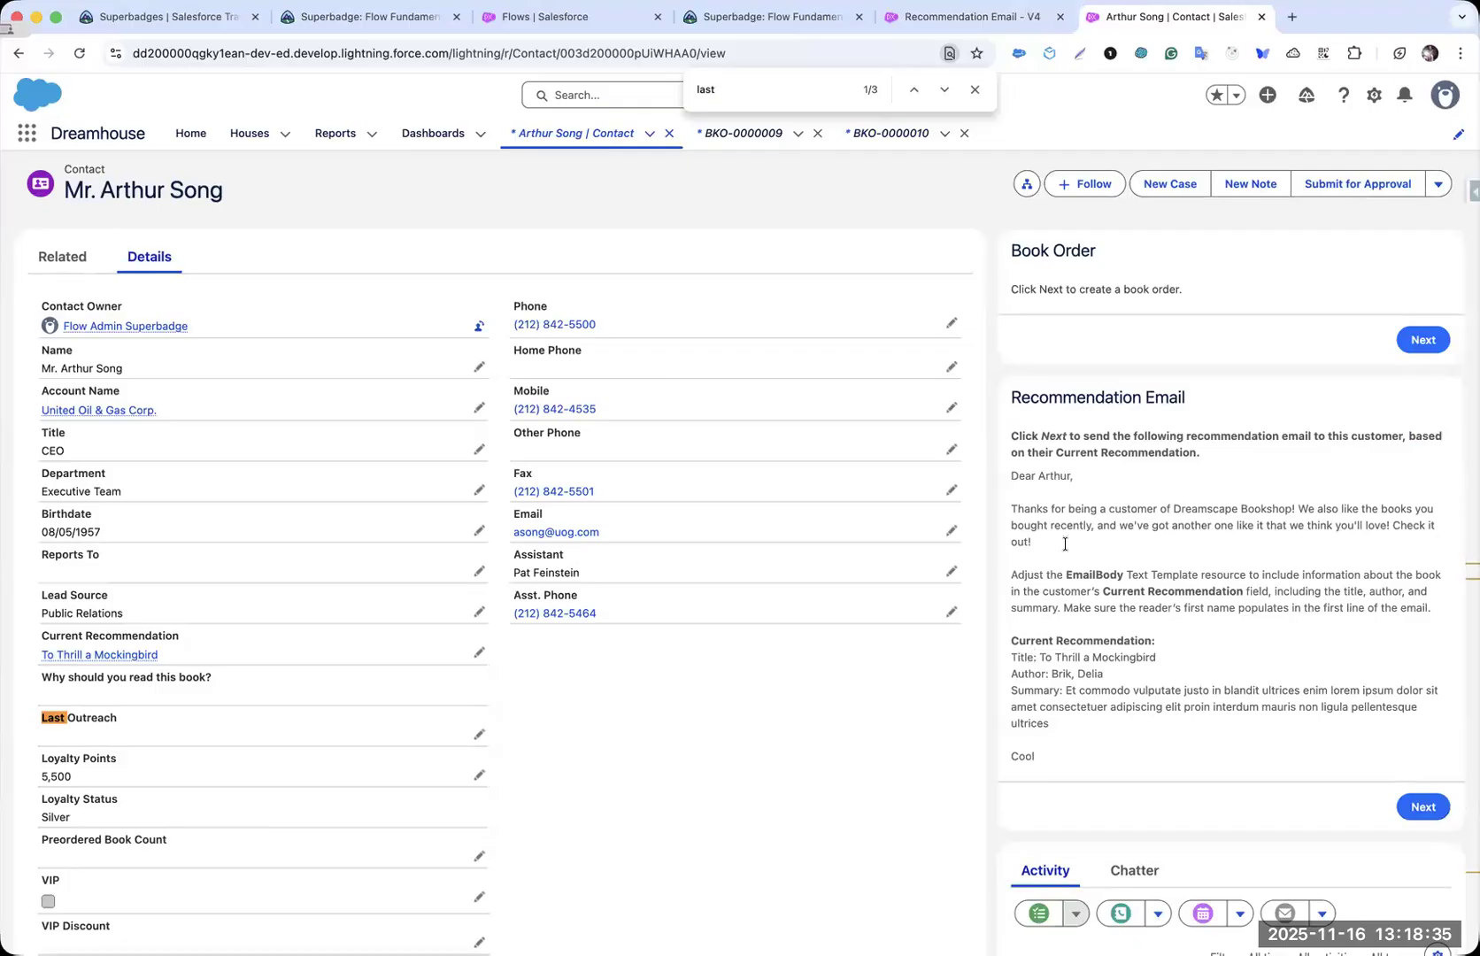
- Review the book title, reader's first name and summary in the Recommendation Email preview, and run the flow on the contact record
{"action": "left_click_drag", "start_coordinate": [1040, 657], "coordinate": [1156, 657]}
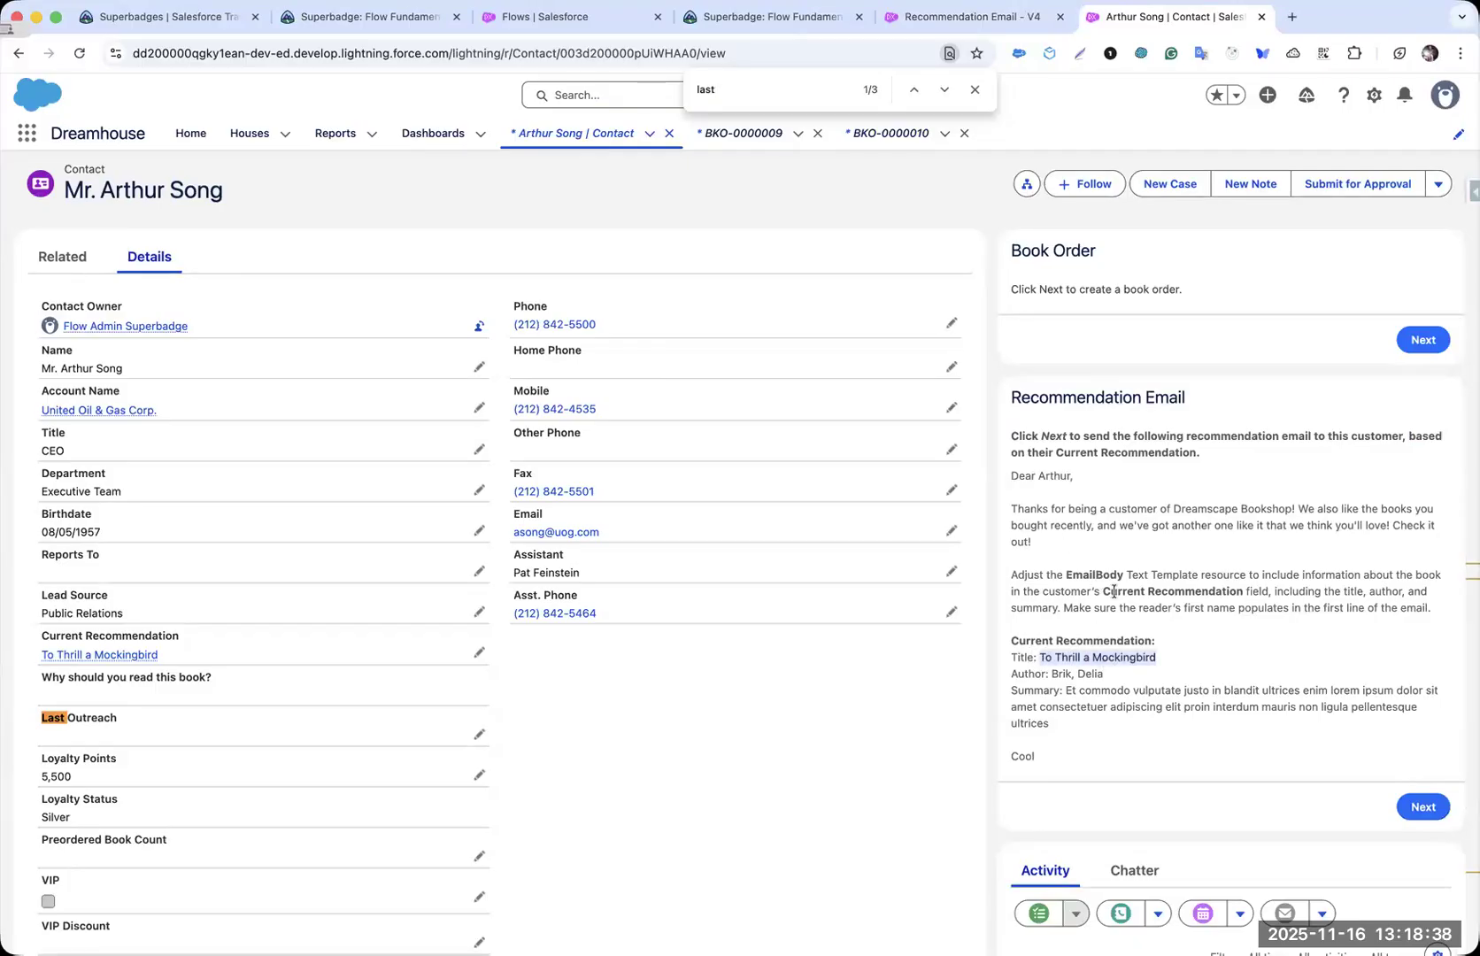
{"action": "double_click", "coordinate": [1054, 476]}
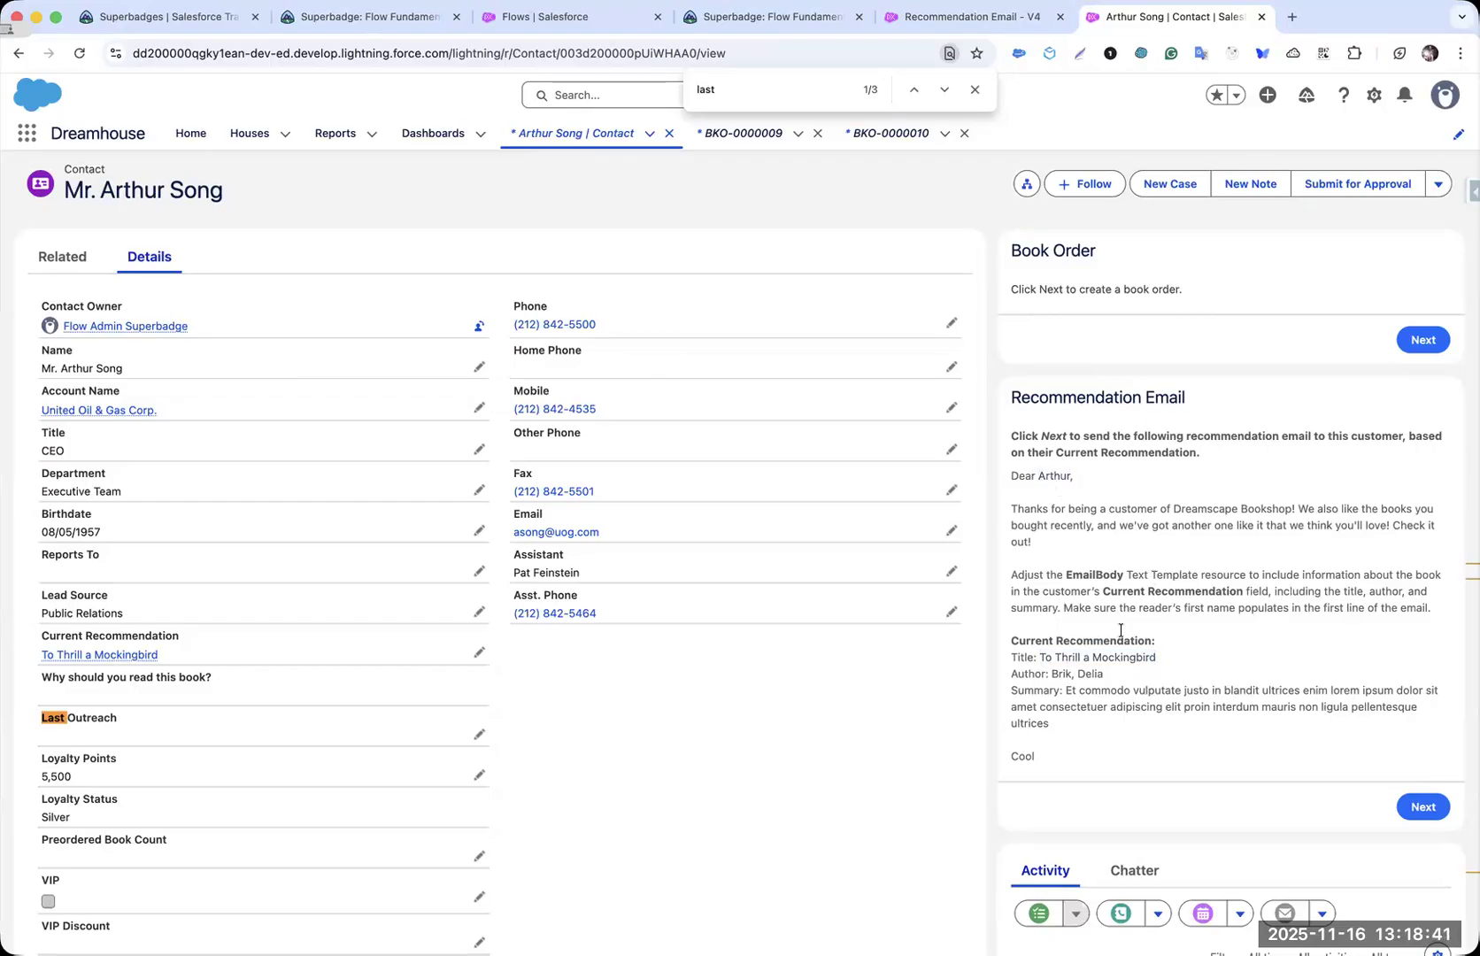
{"action": "double_click", "coordinate": [1074, 704]}
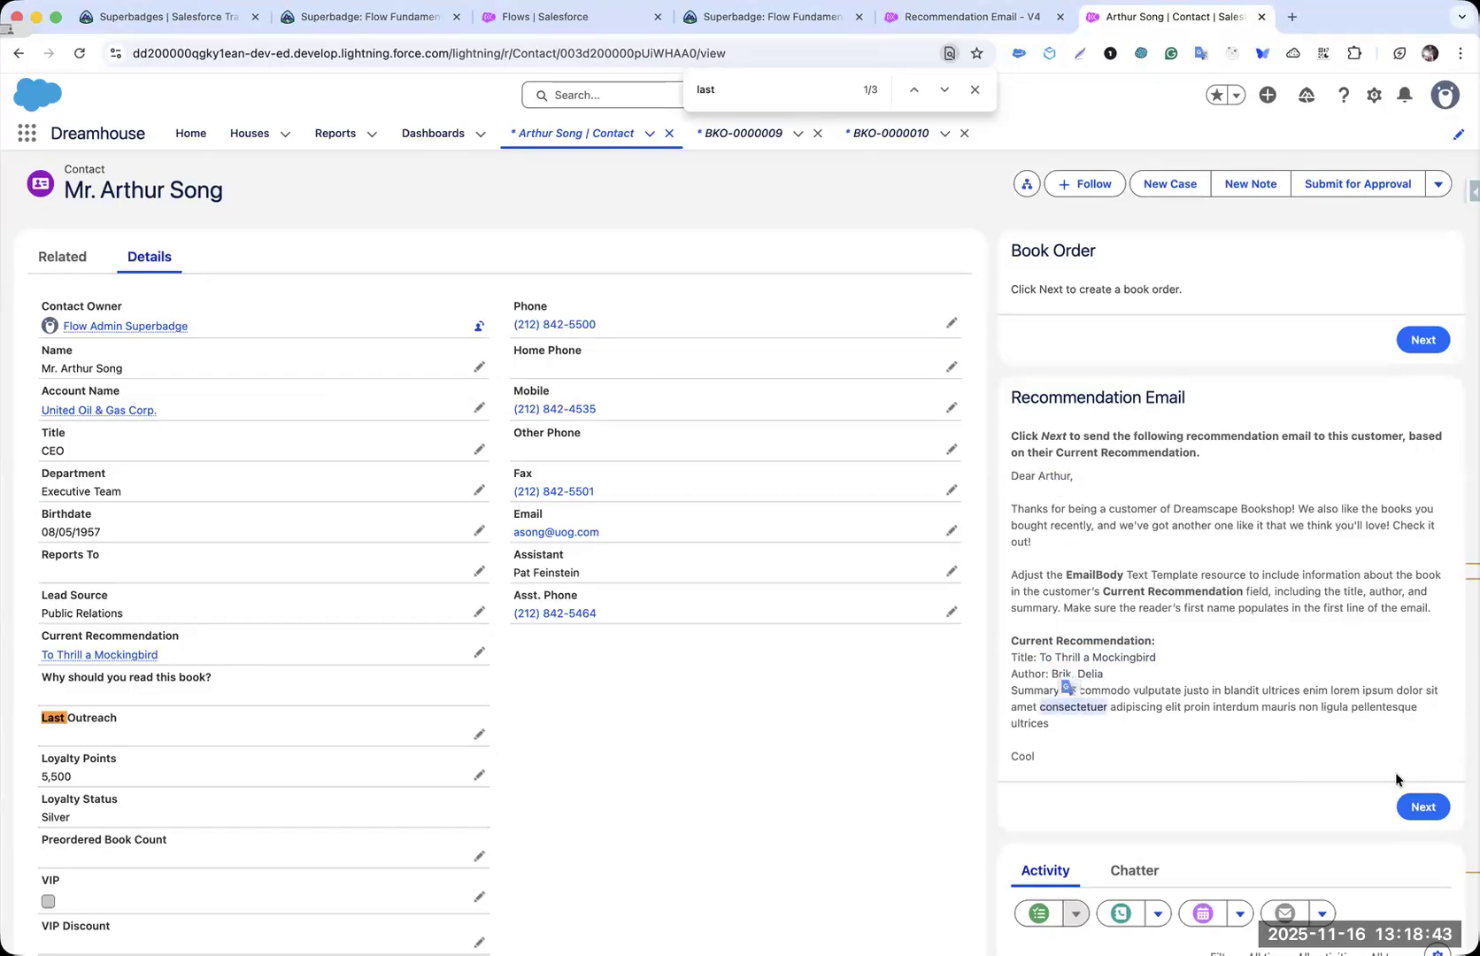
{"action": "left_click", "coordinate": [1404, 798]}
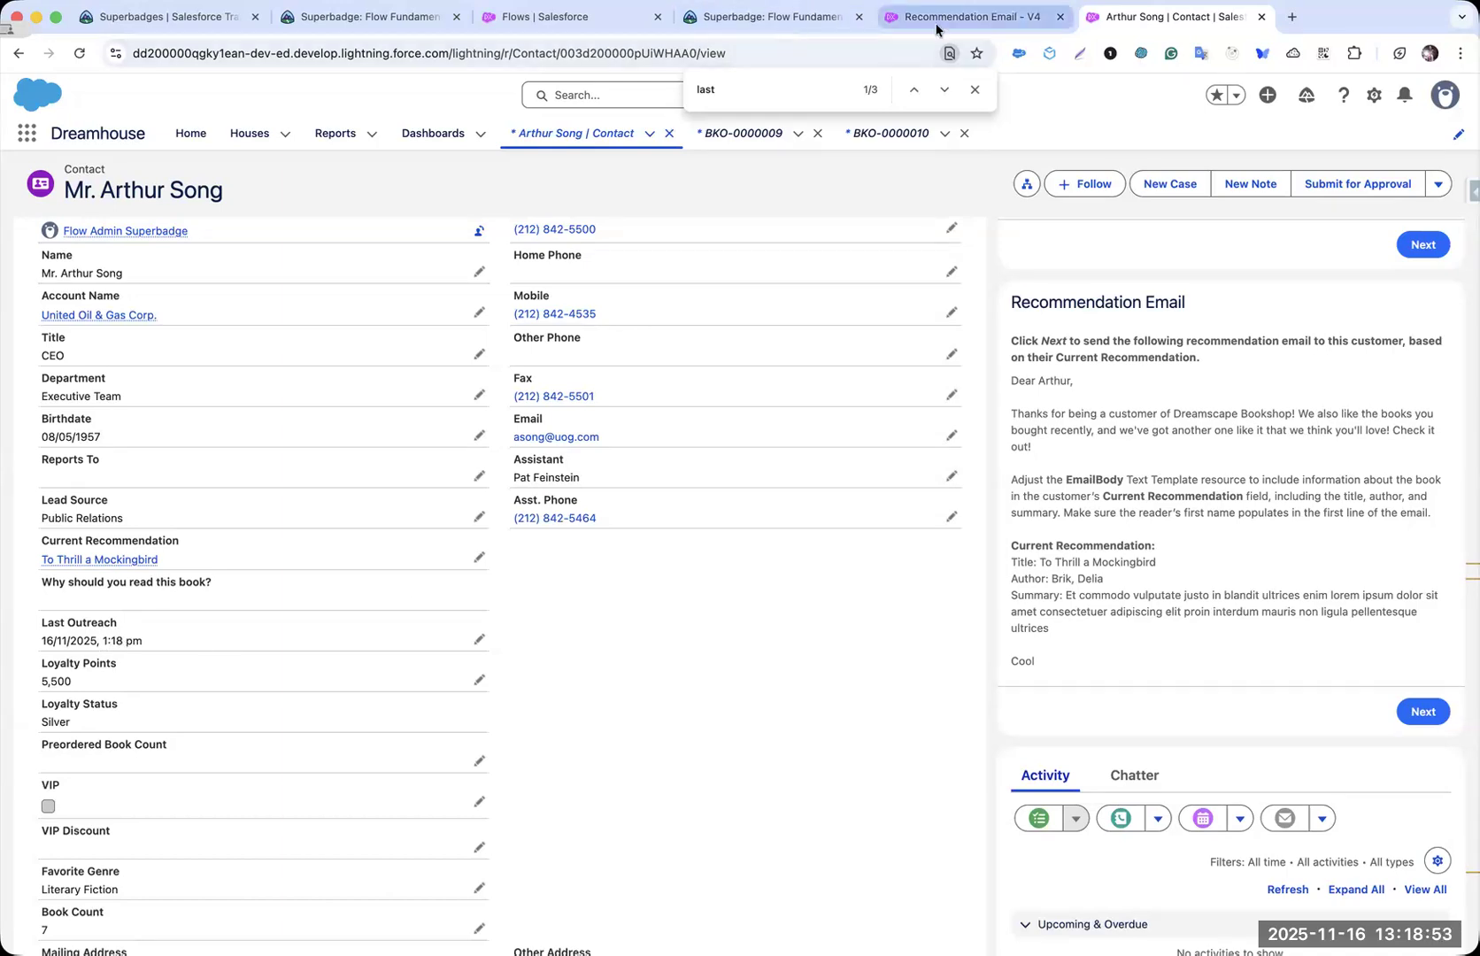
- Find challenge 2, Add more details to email and update customer record, on the Trailhead superbadge page and submit it for checking
{"action": "left_click", "coordinate": [775, 13]}
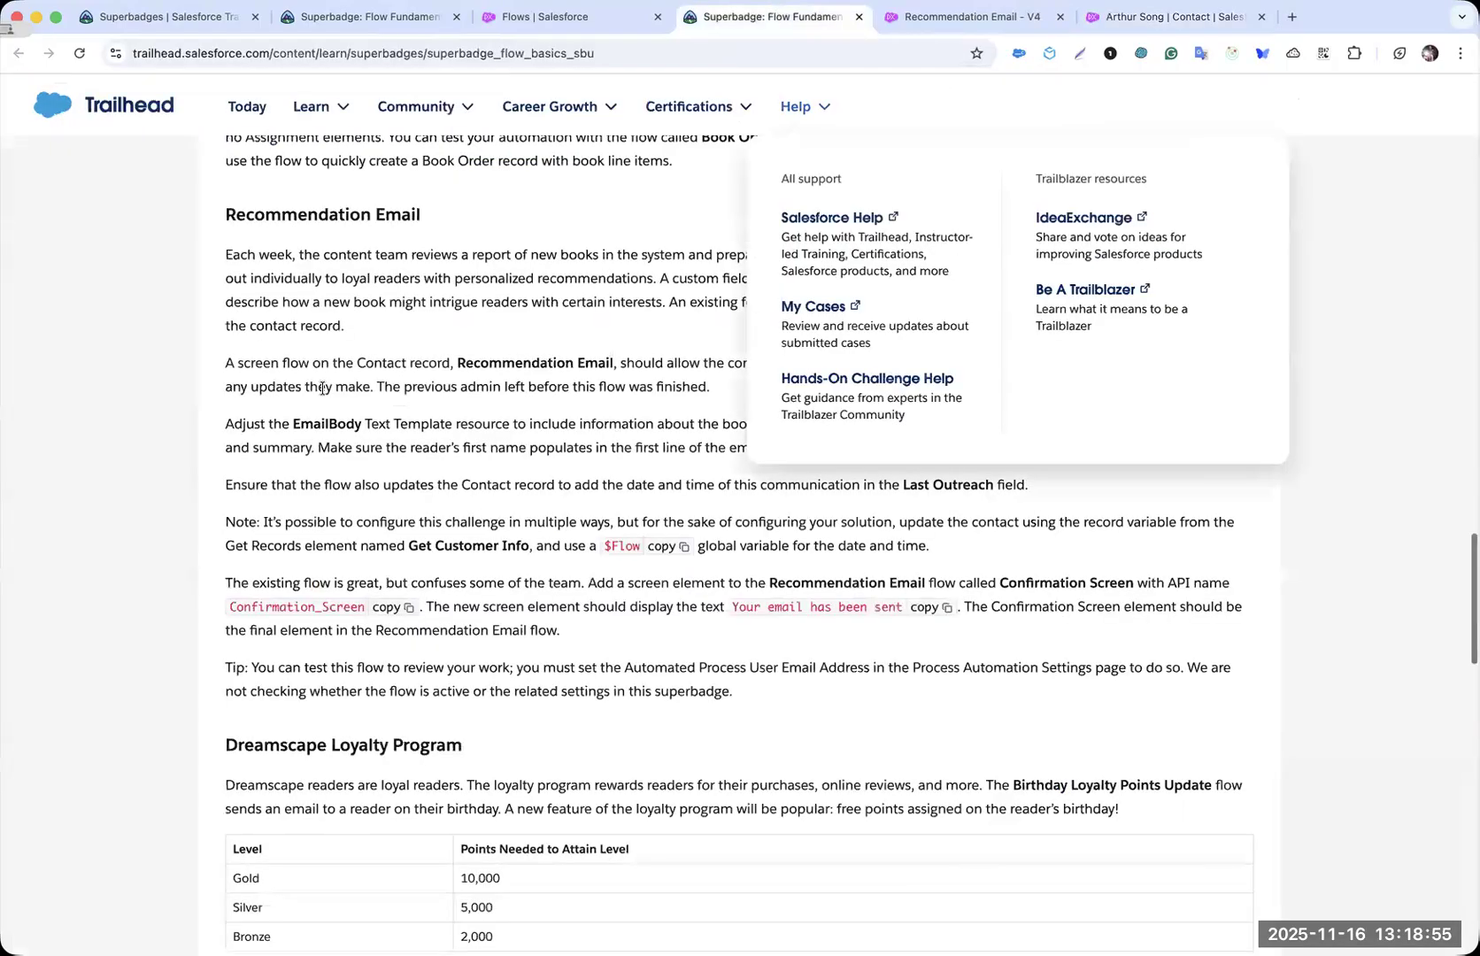
{"action": "double_click", "coordinate": [336, 223]}
{"action": "triple_click", "coordinate": [364, 218]}
{"action": "key", "text": "super+f"}
{"action": "scroll", "coordinate": [368, 244], "scroll_direction": "down", "scroll_amount": 20}
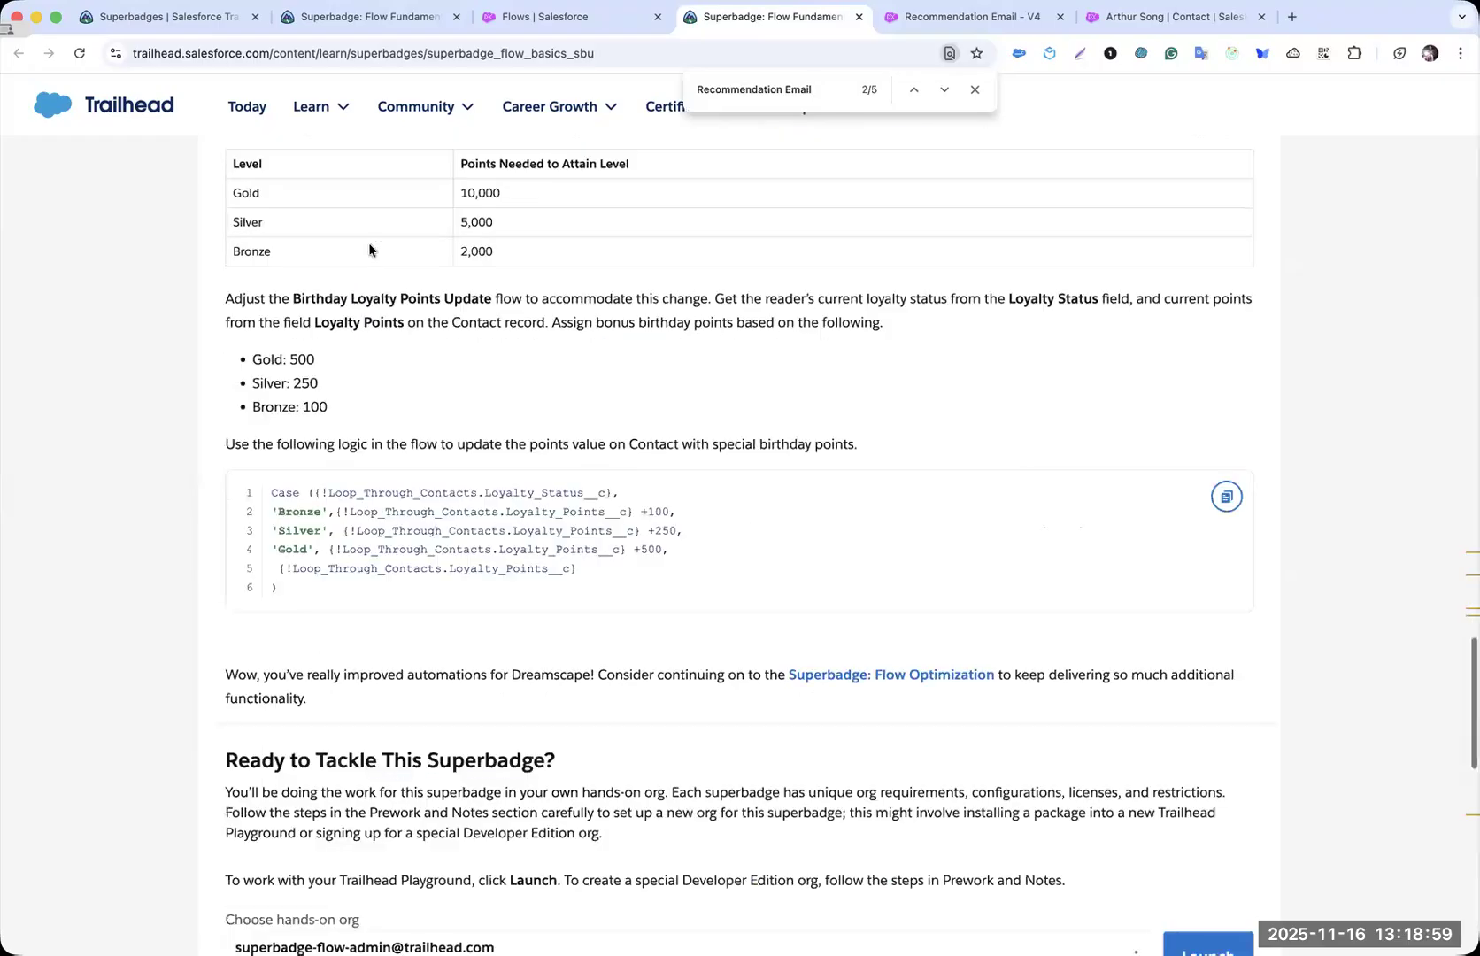
{"action": "scroll", "coordinate": [528, 414], "scroll_direction": "up", "scroll_amount": 5}
{"action": "scroll", "coordinate": [915, 326], "scroll_direction": "down", "scroll_amount": 1}
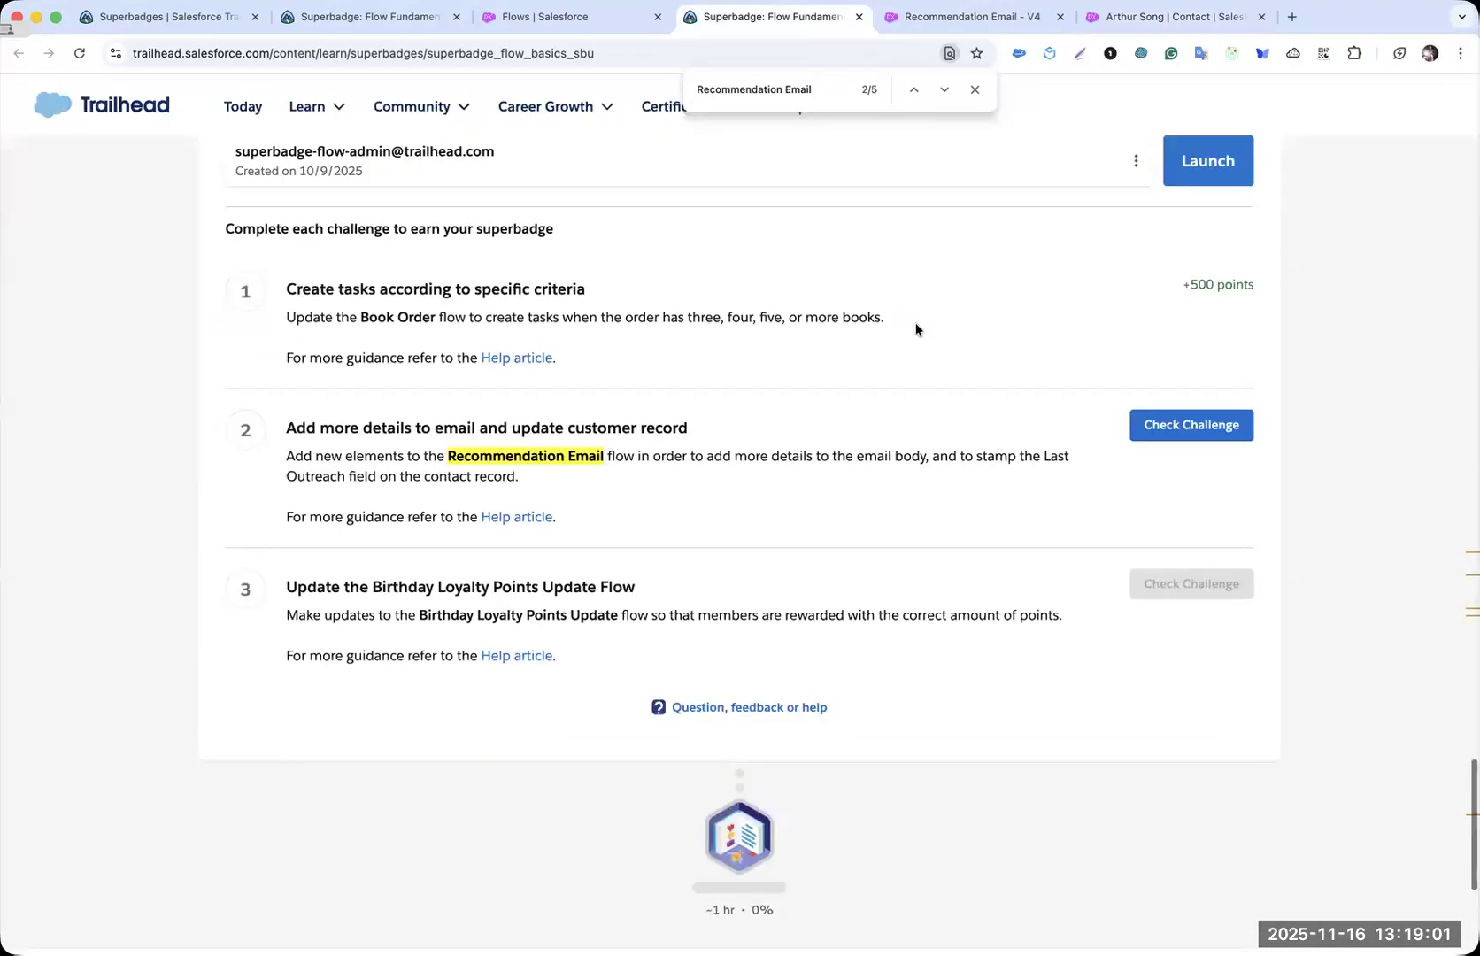
{"action": "left_click", "coordinate": [1190, 422]}
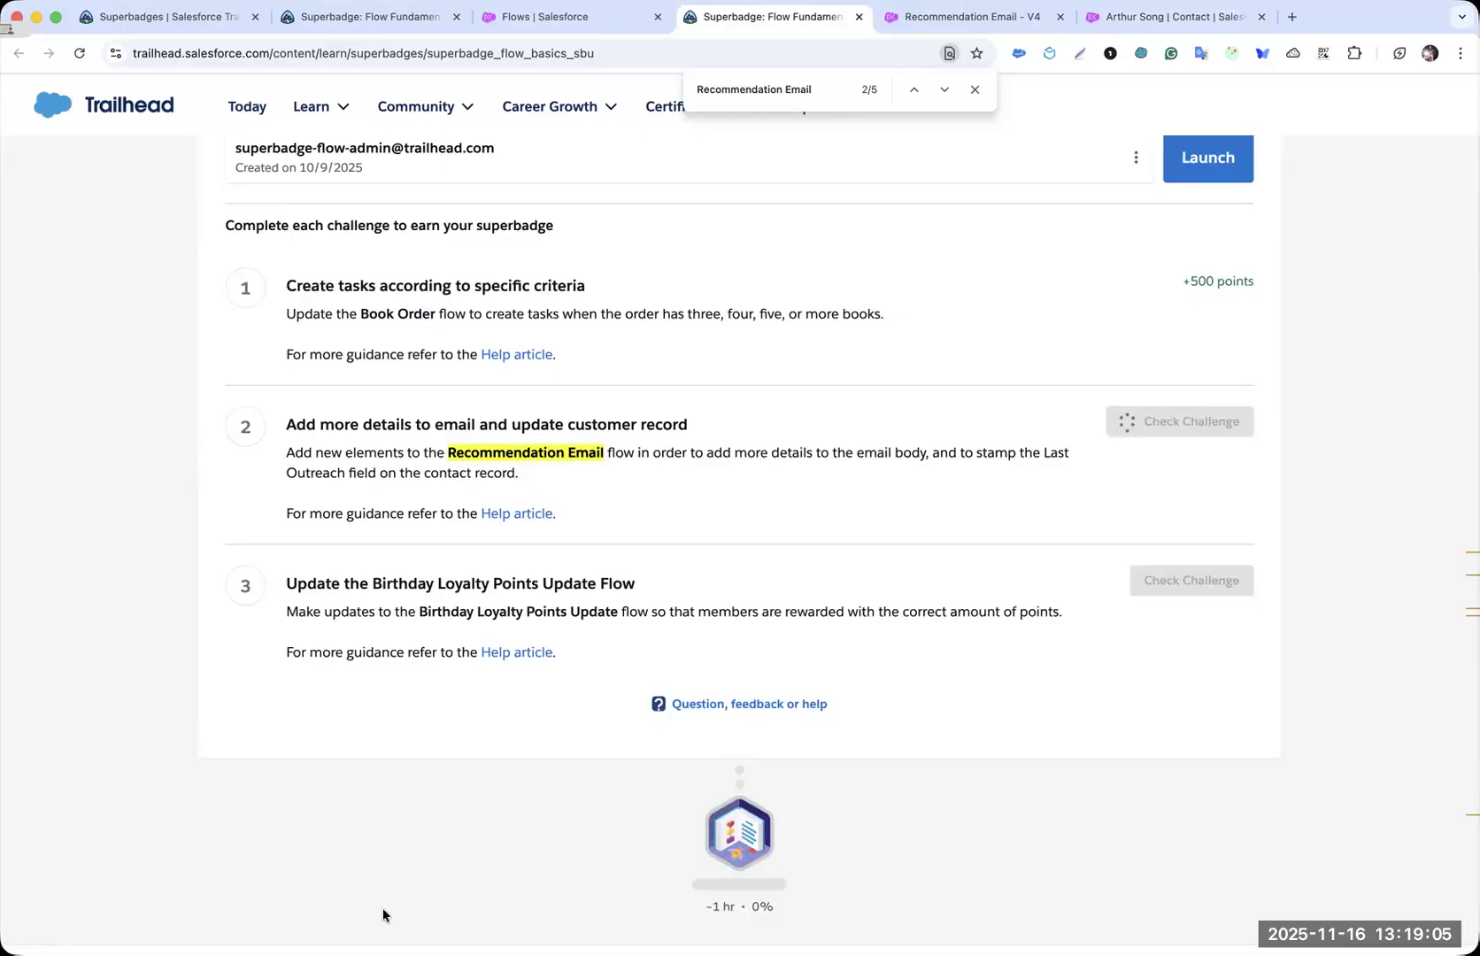
{"action": "left_click", "coordinate": [975, 89]}
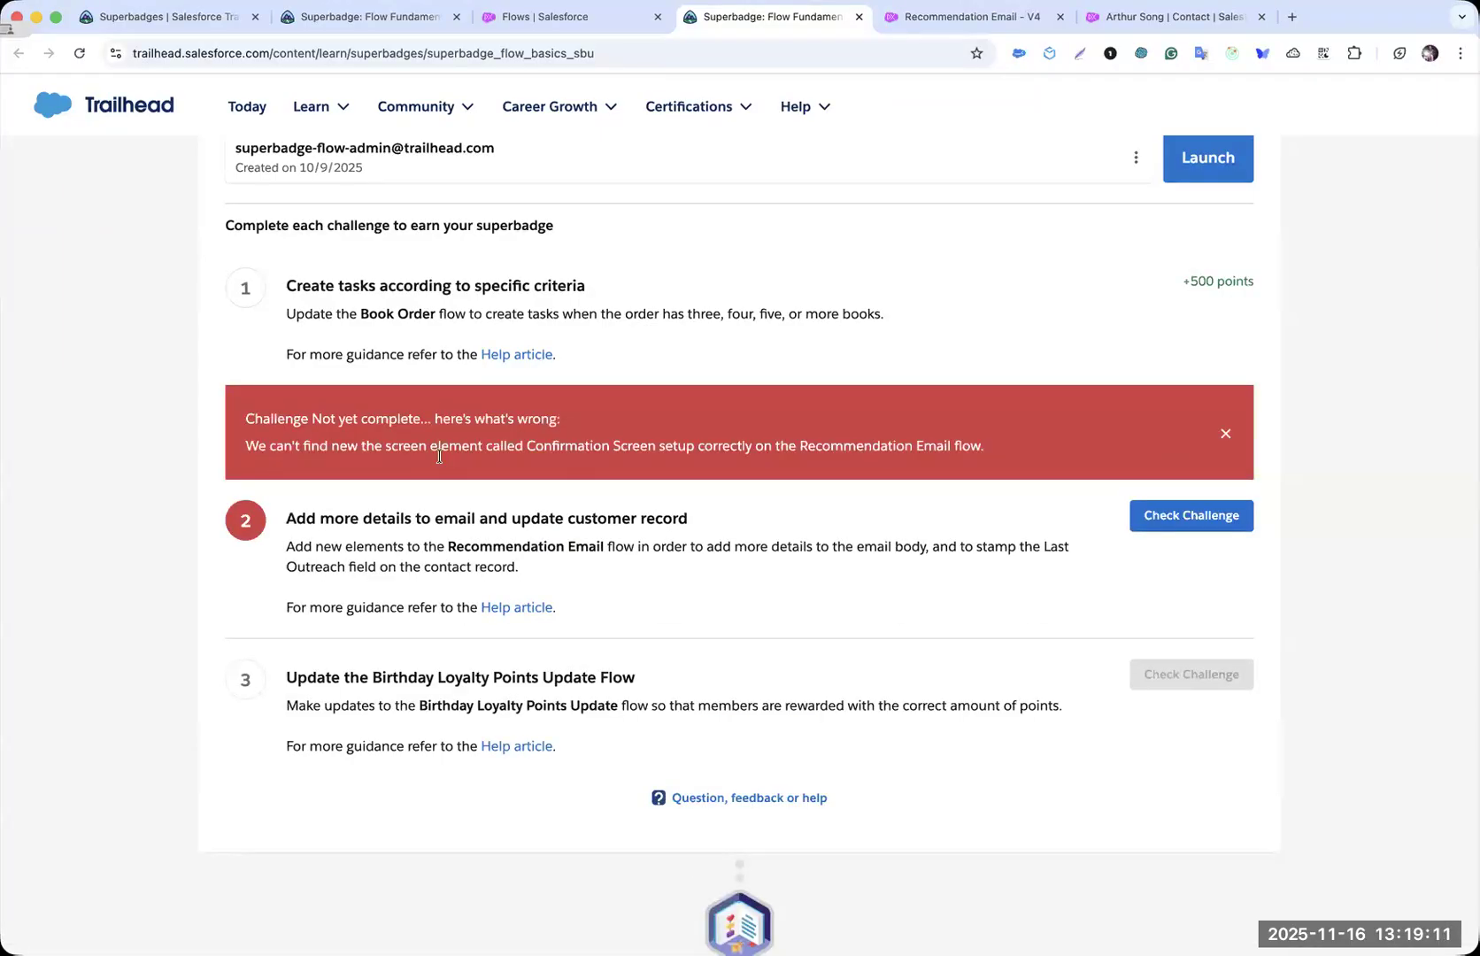
- Look up Confirmation Screen in the superbadge requirements, copy the screen's name, and return to the Recommendation Email flow
{"action": "double_click", "coordinate": [583, 450]}
{"action": "key", "text": "shift+alt+Right"}
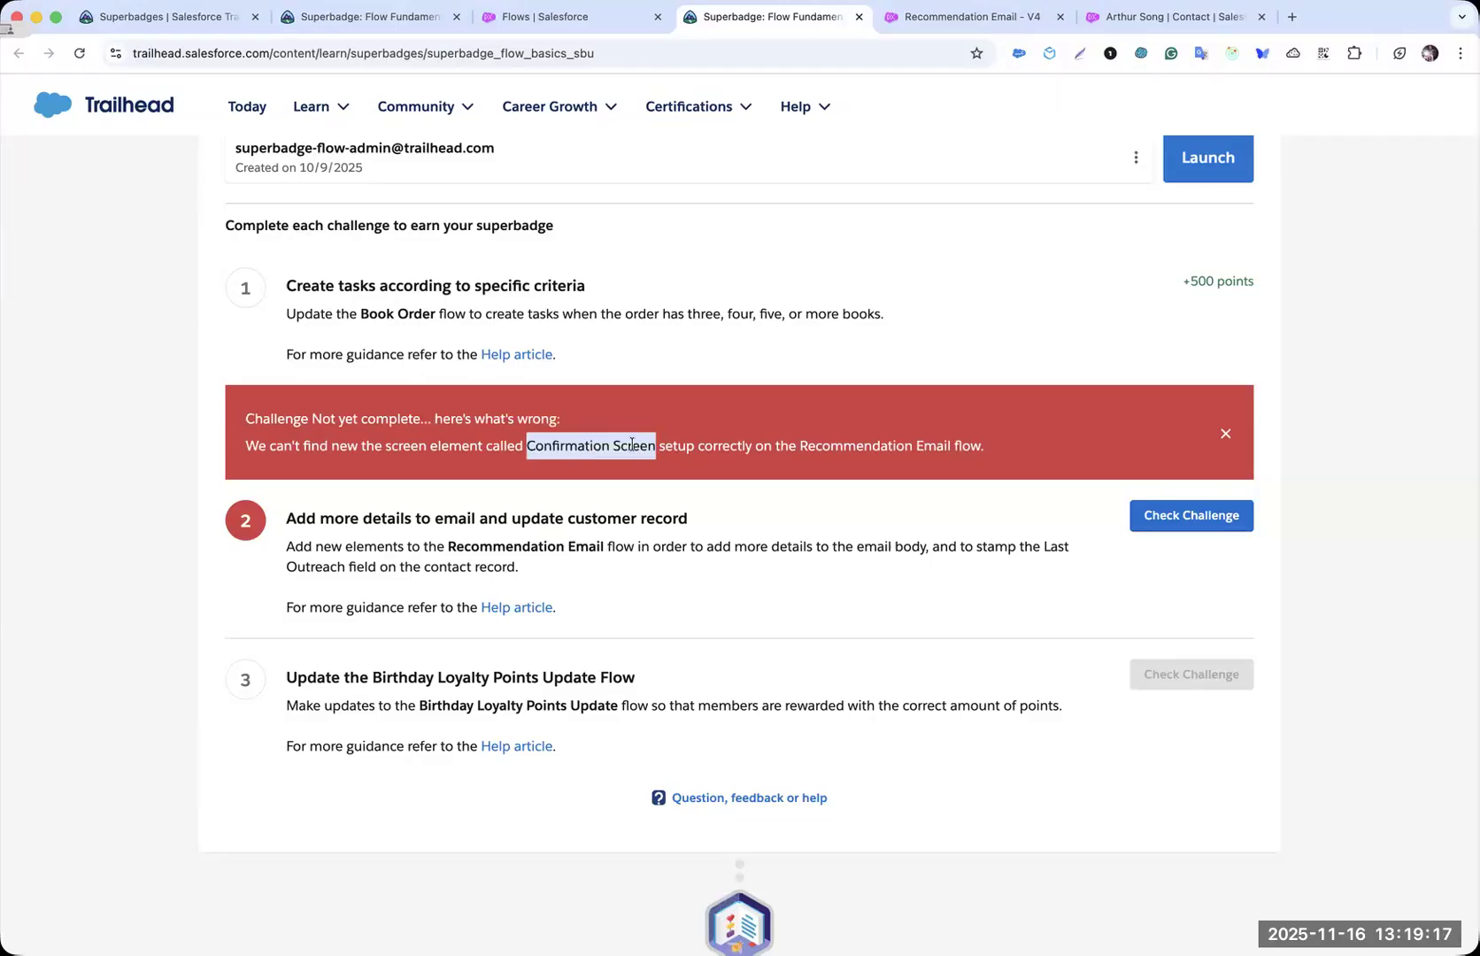
{"action": "key", "text": "super+f"}
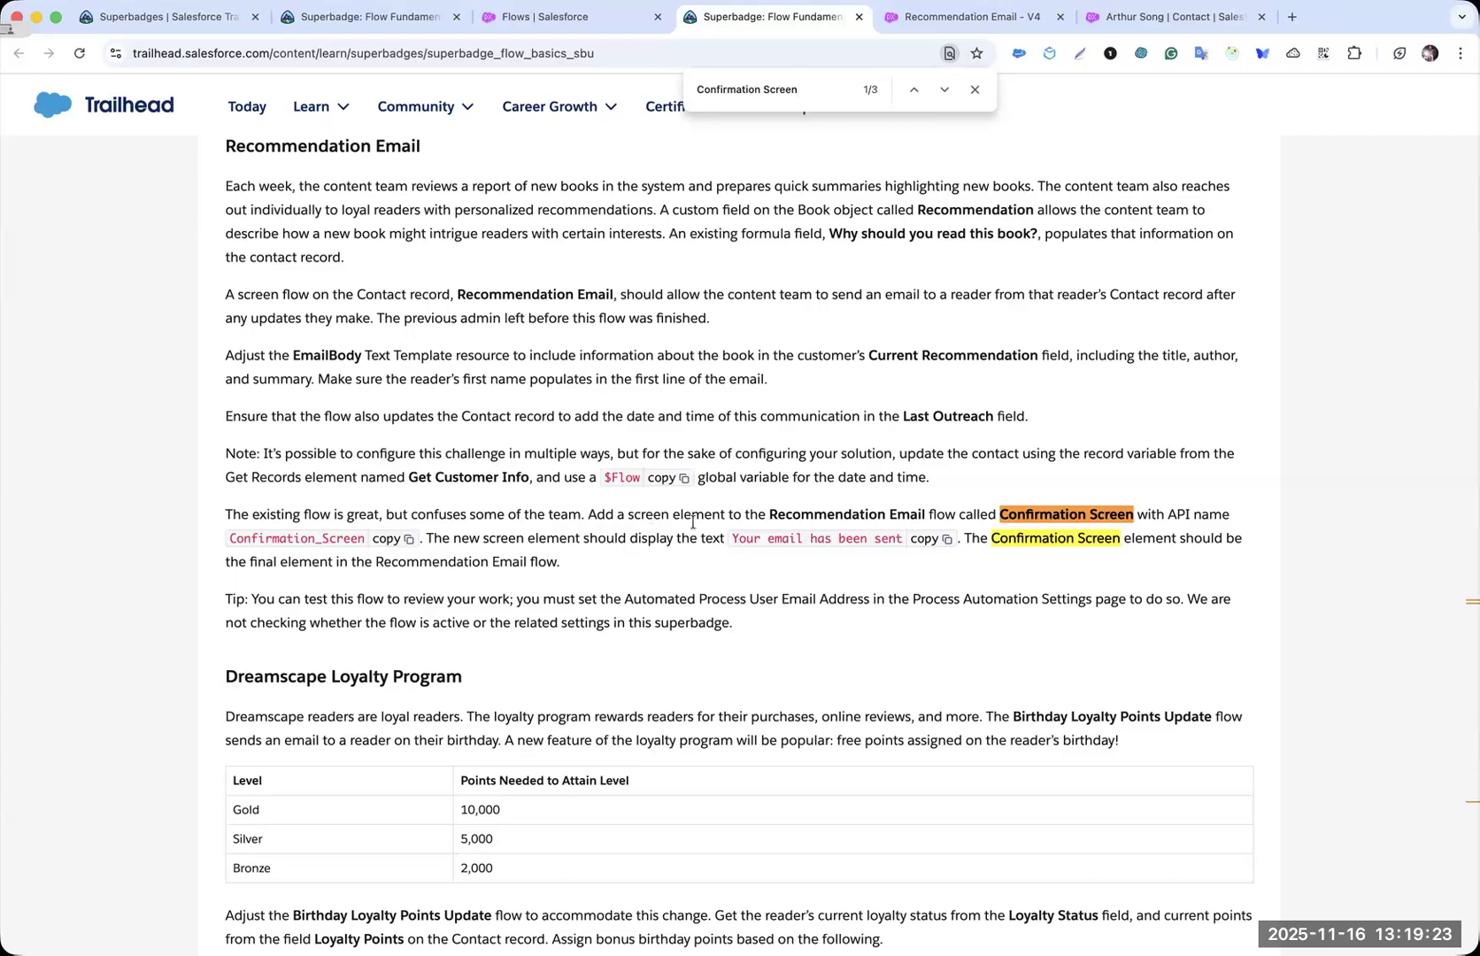
{"action": "left_click", "coordinate": [396, 539]}
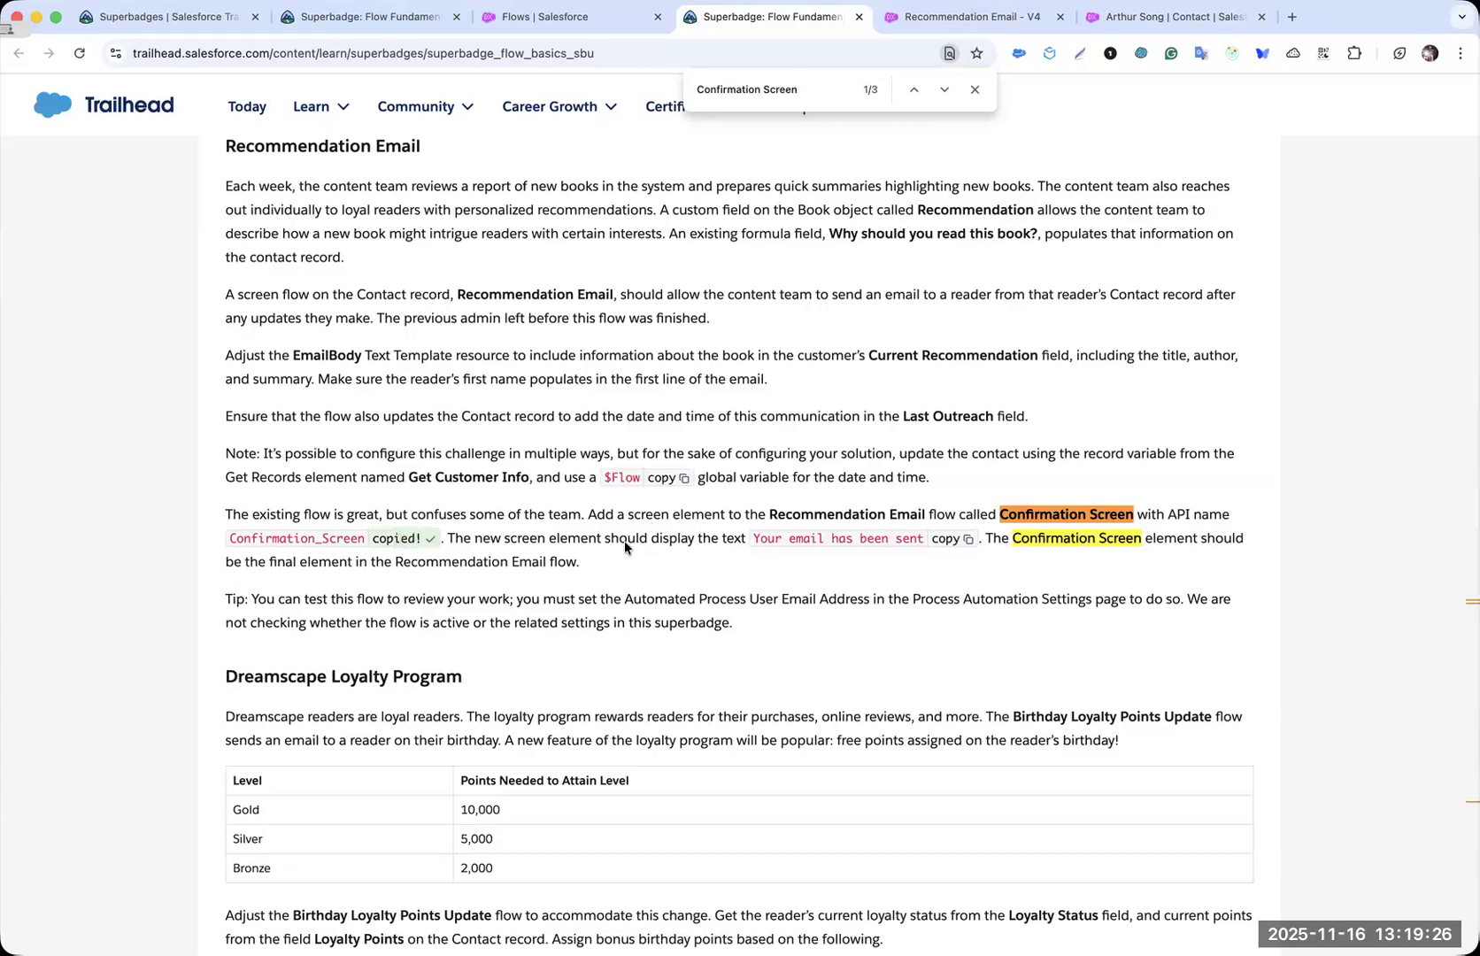
{"action": "left_click", "coordinate": [1025, 513]}
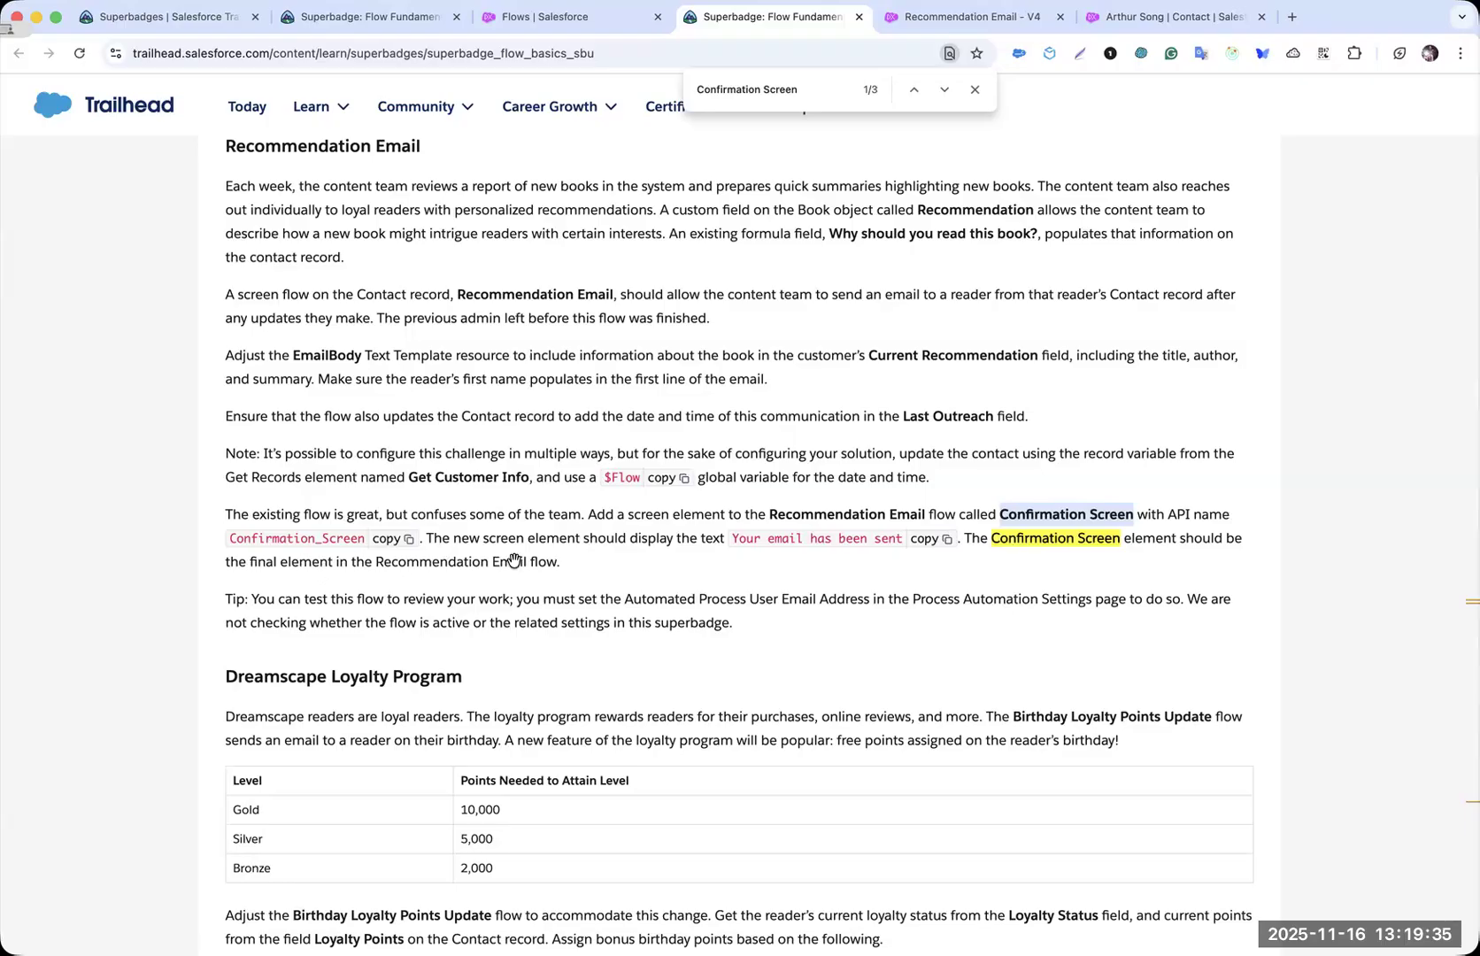
{"action": "key", "text": "ctrl+Tab"}
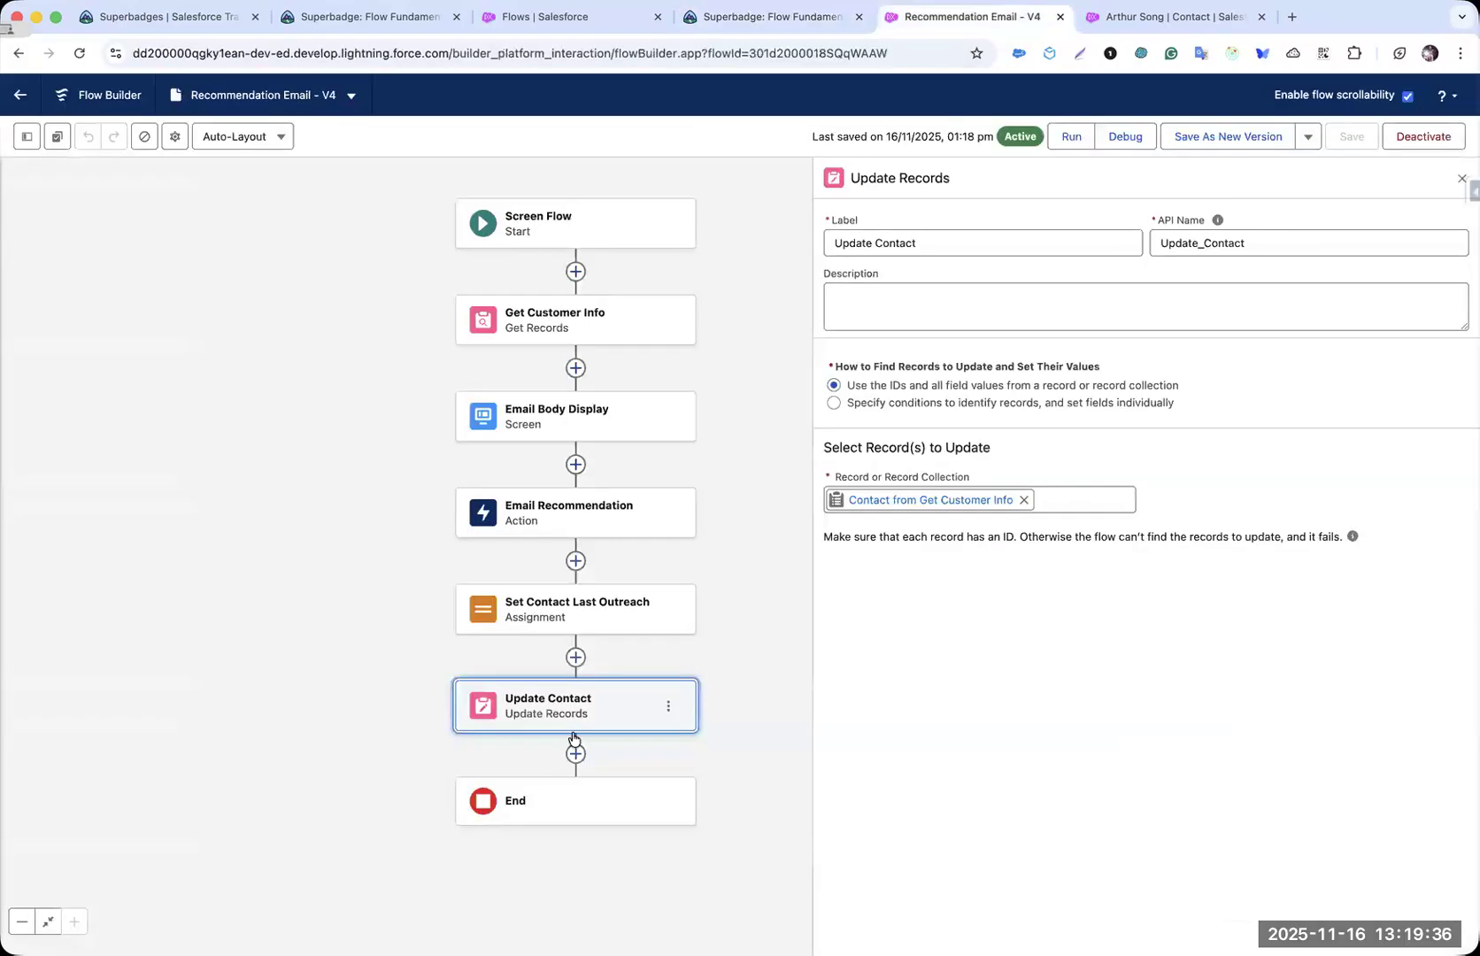
{"action": "left_click", "coordinate": [576, 656]}
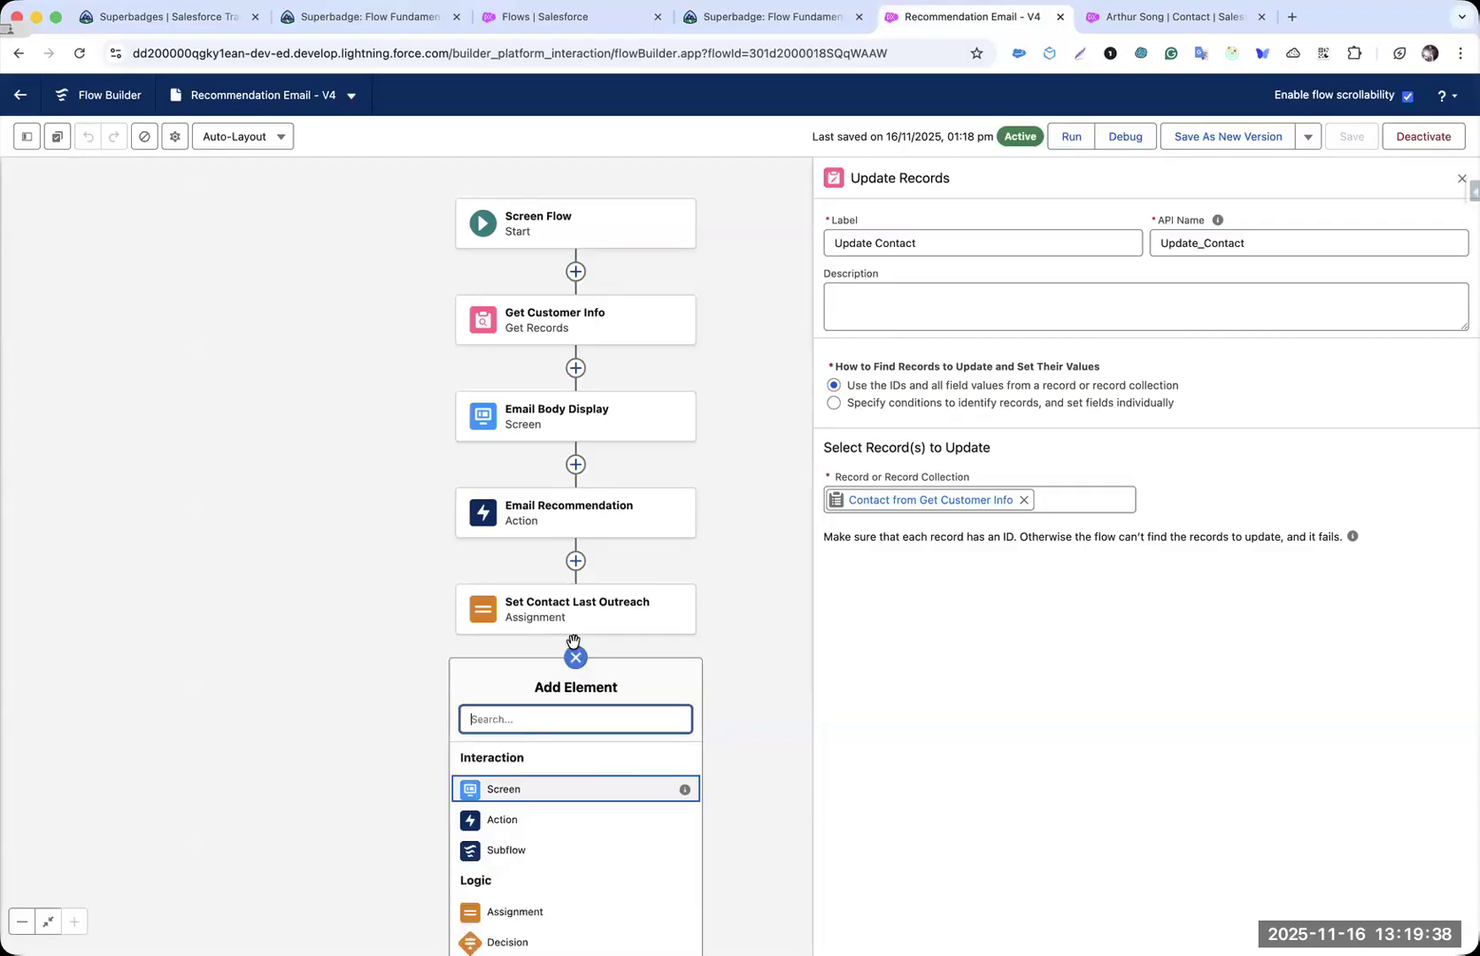
{"action": "left_click", "coordinate": [576, 560]}
{"action": "type", "text": "s"}
{"action": "left_click", "coordinate": [576, 562]}
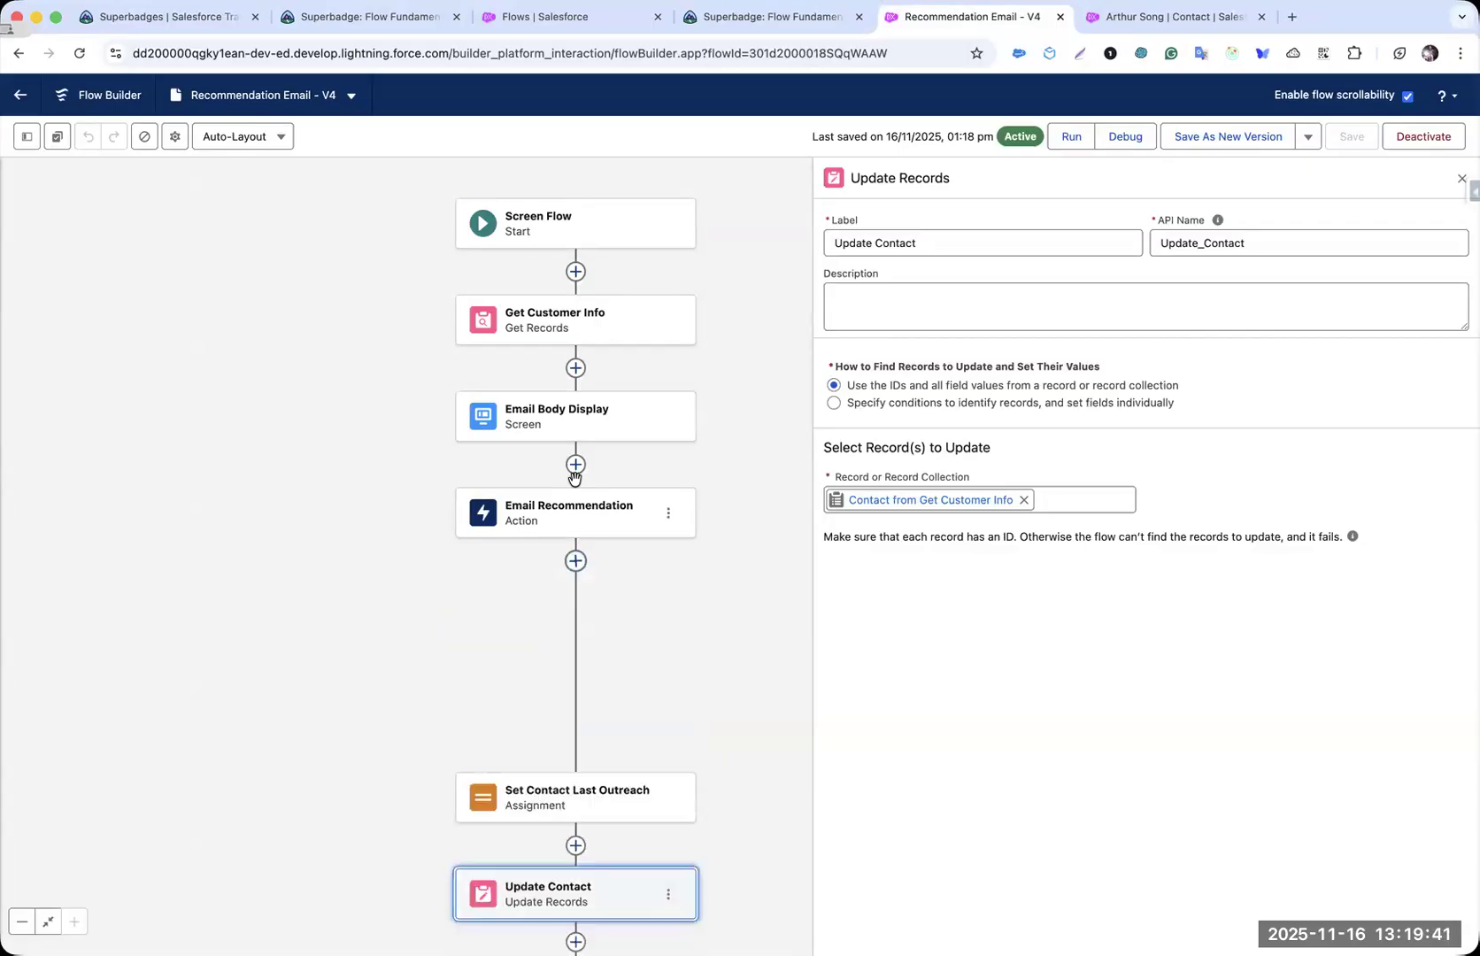
{"action": "left_click", "coordinate": [575, 467]}
{"action": "type", "text": "sc"}
{"action": "left_click", "coordinate": [539, 569]}
{"action": "key", "text": "ctrl+shift+Tab"}
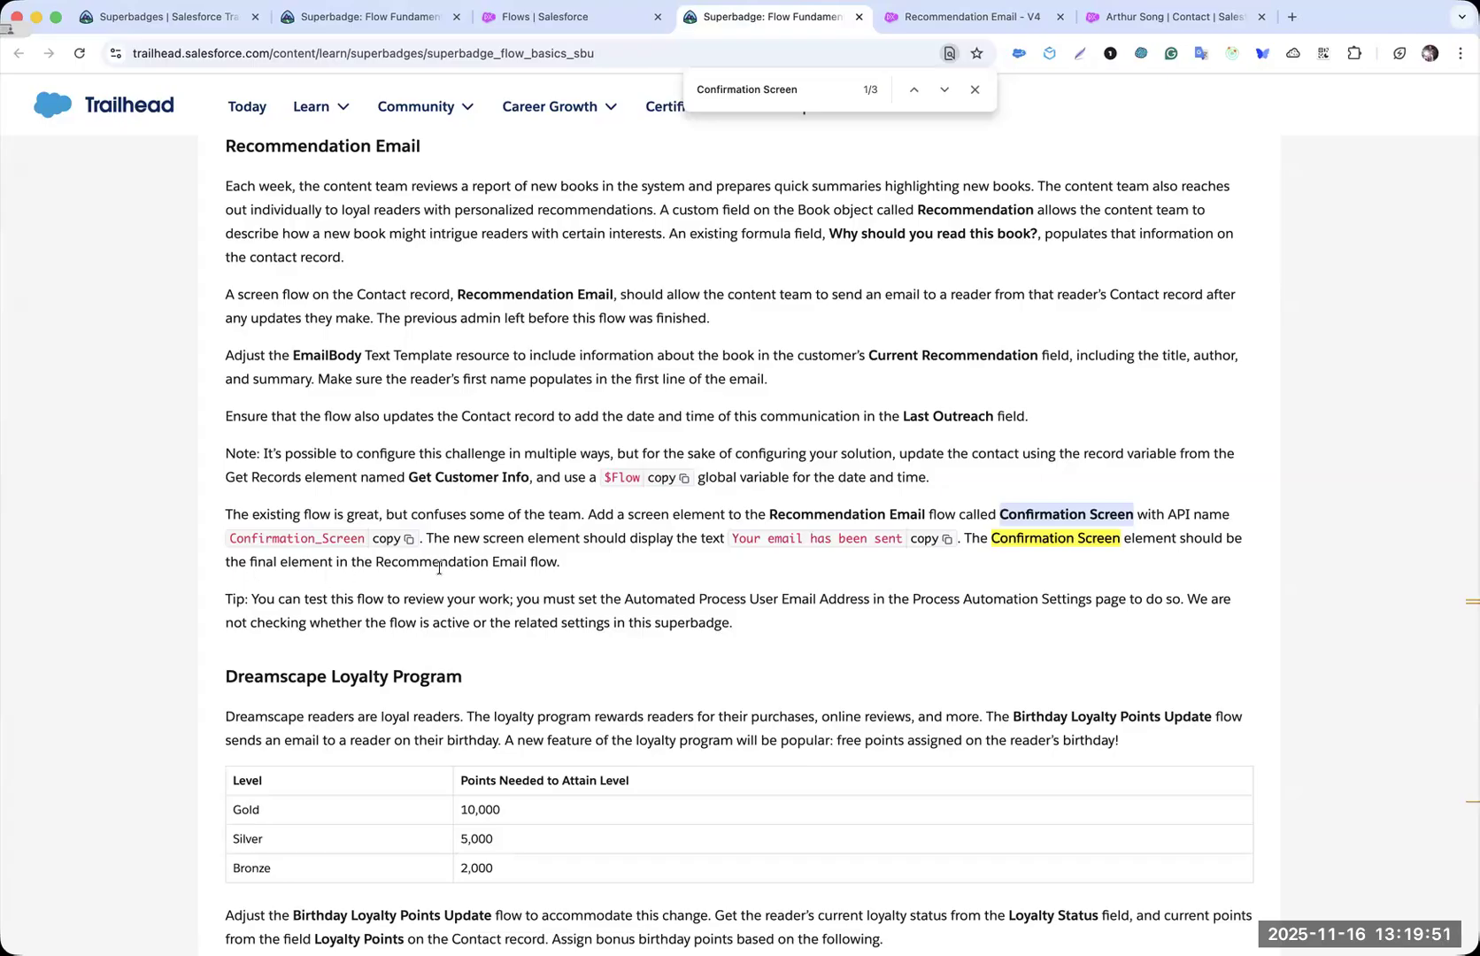
{"action": "key", "text": "ctrl+Tab"}
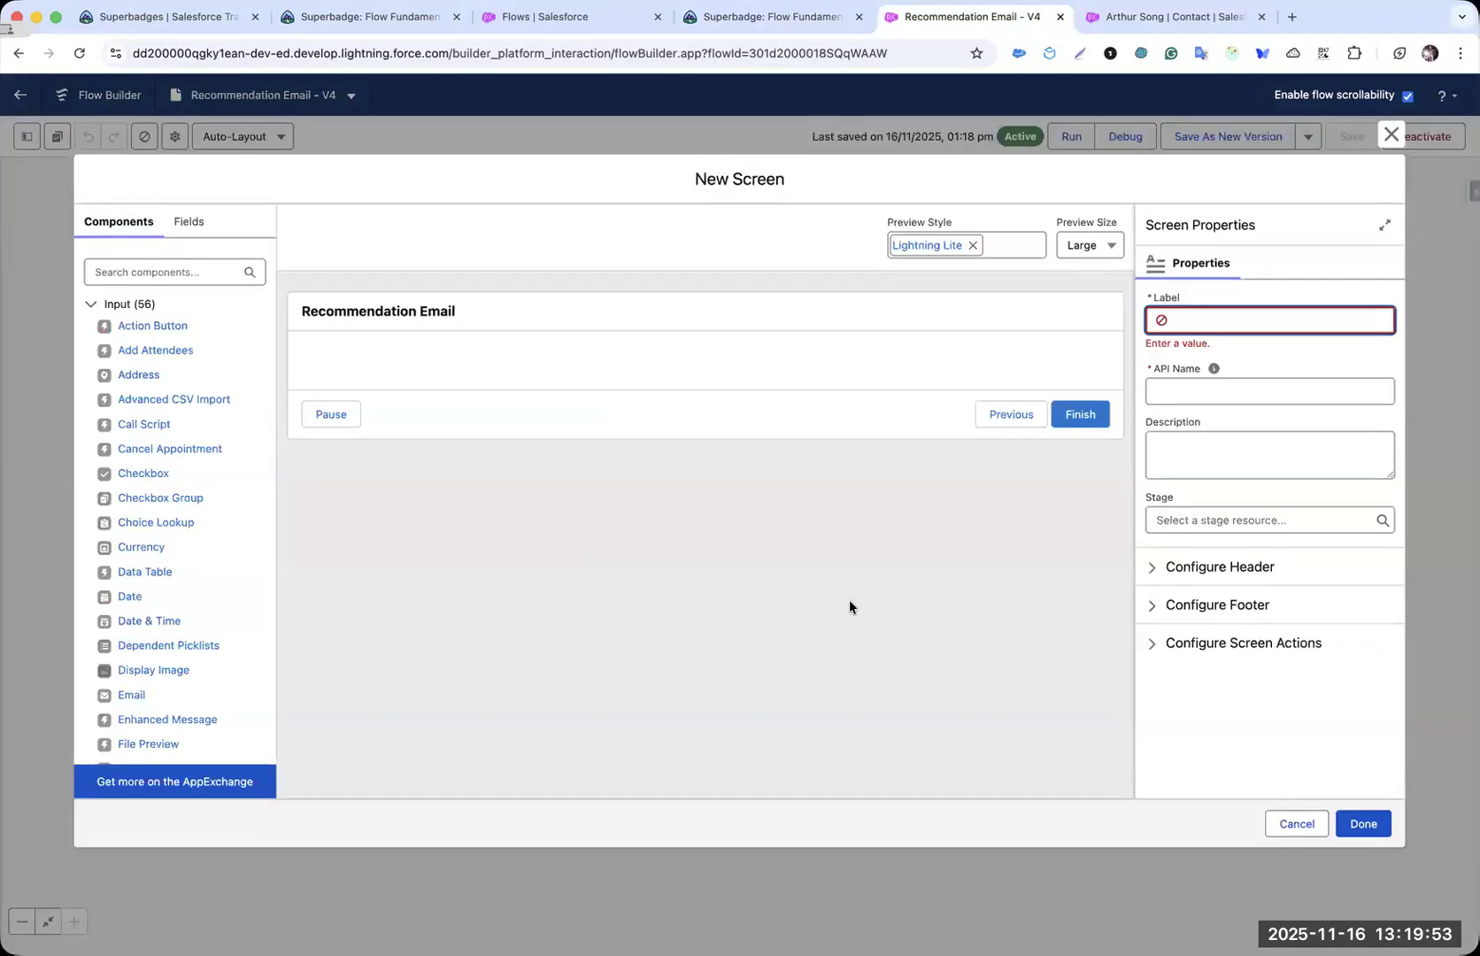
{"action": "key", "text": "Escape"}
{"action": "key", "text": "ctrl+shift+Tab"}
{"action": "key", "text": "ctrl+Tab"}
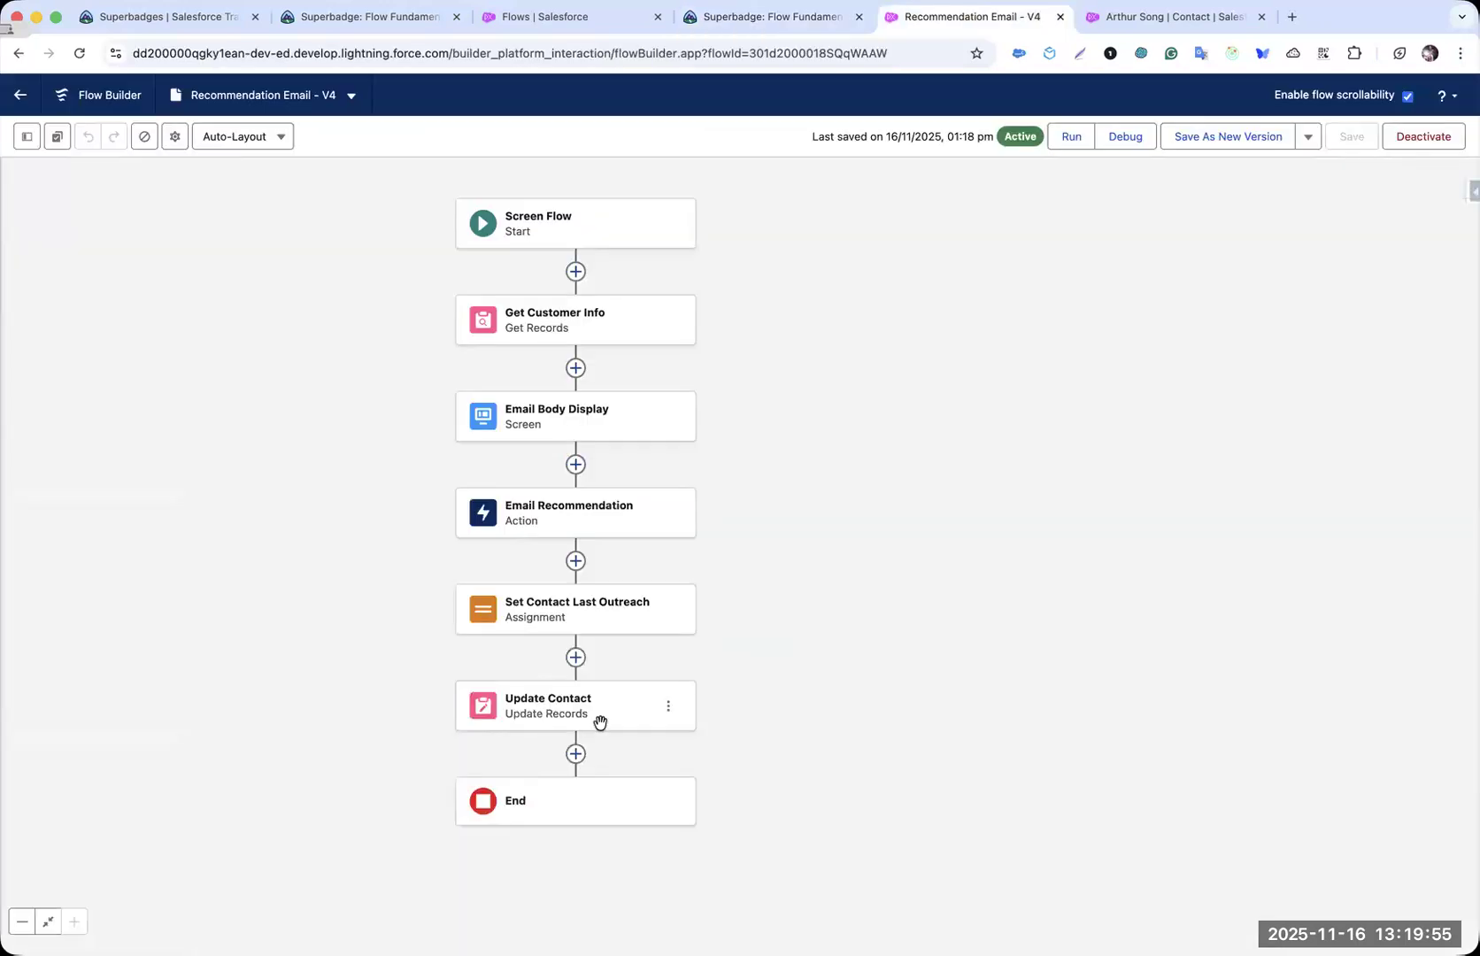
- Add a screen element labelled Confirmation Screen after Update Contact, with API name Confirmation_Screen as given in the superbadge requirements
{"action": "left_click", "coordinate": [575, 753]}
{"action": "scroll", "coordinate": [686, 515], "scroll_direction": "down", "scroll_amount": 3}
{"action": "left_click", "coordinate": [522, 720]}
{"action": "type", "text": "Confirmation Screen"}
{"action": "key", "text": "Tab"}
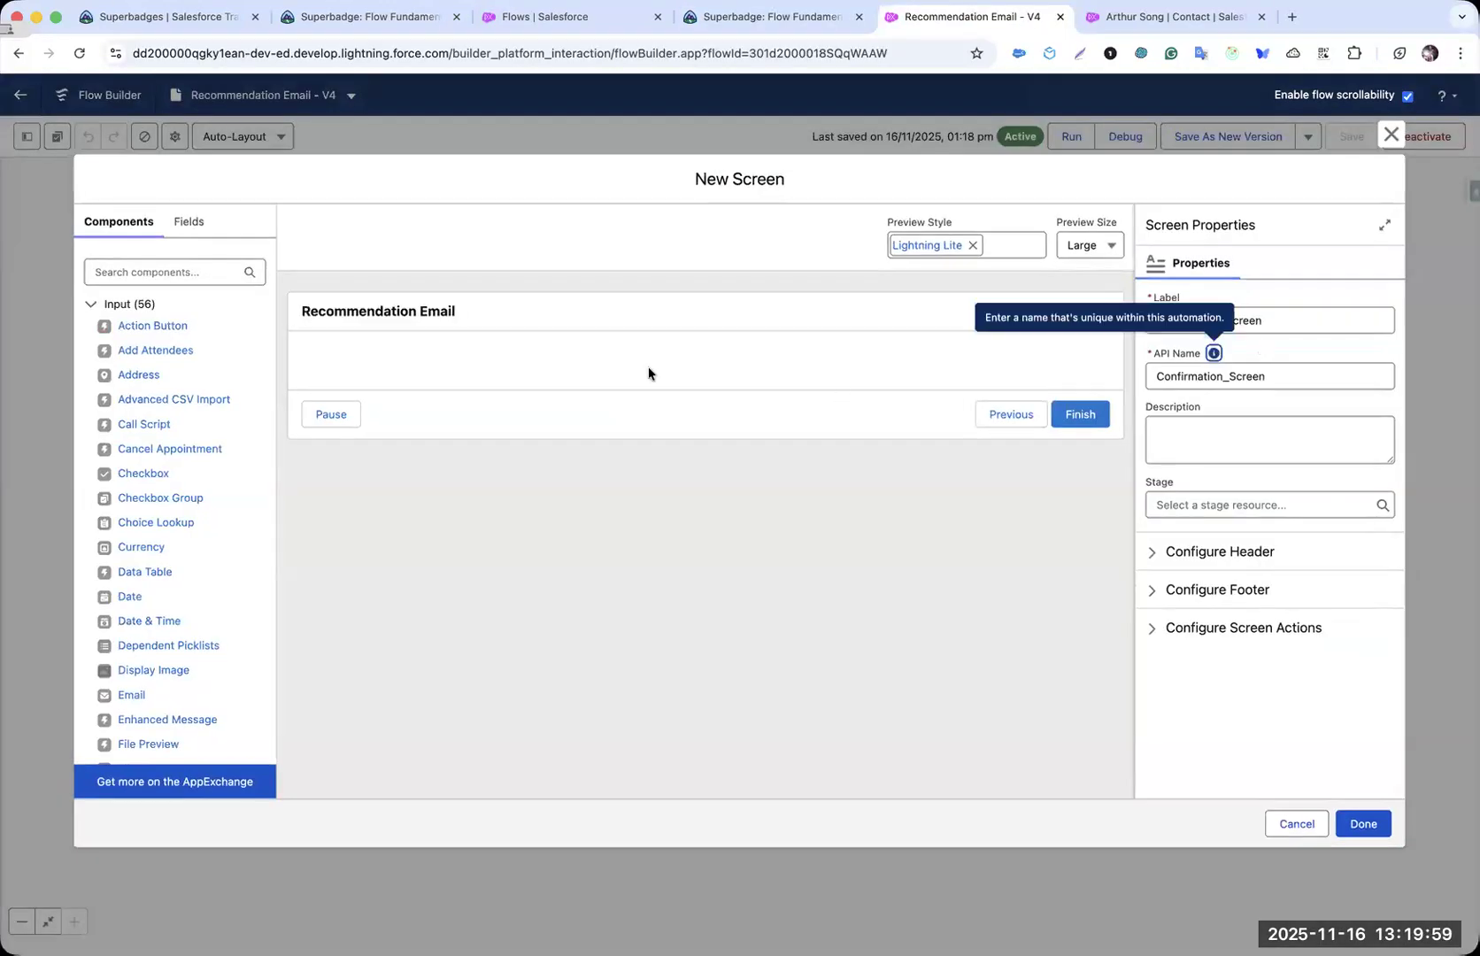
{"action": "key", "text": "ctrl+shift+Tab"}
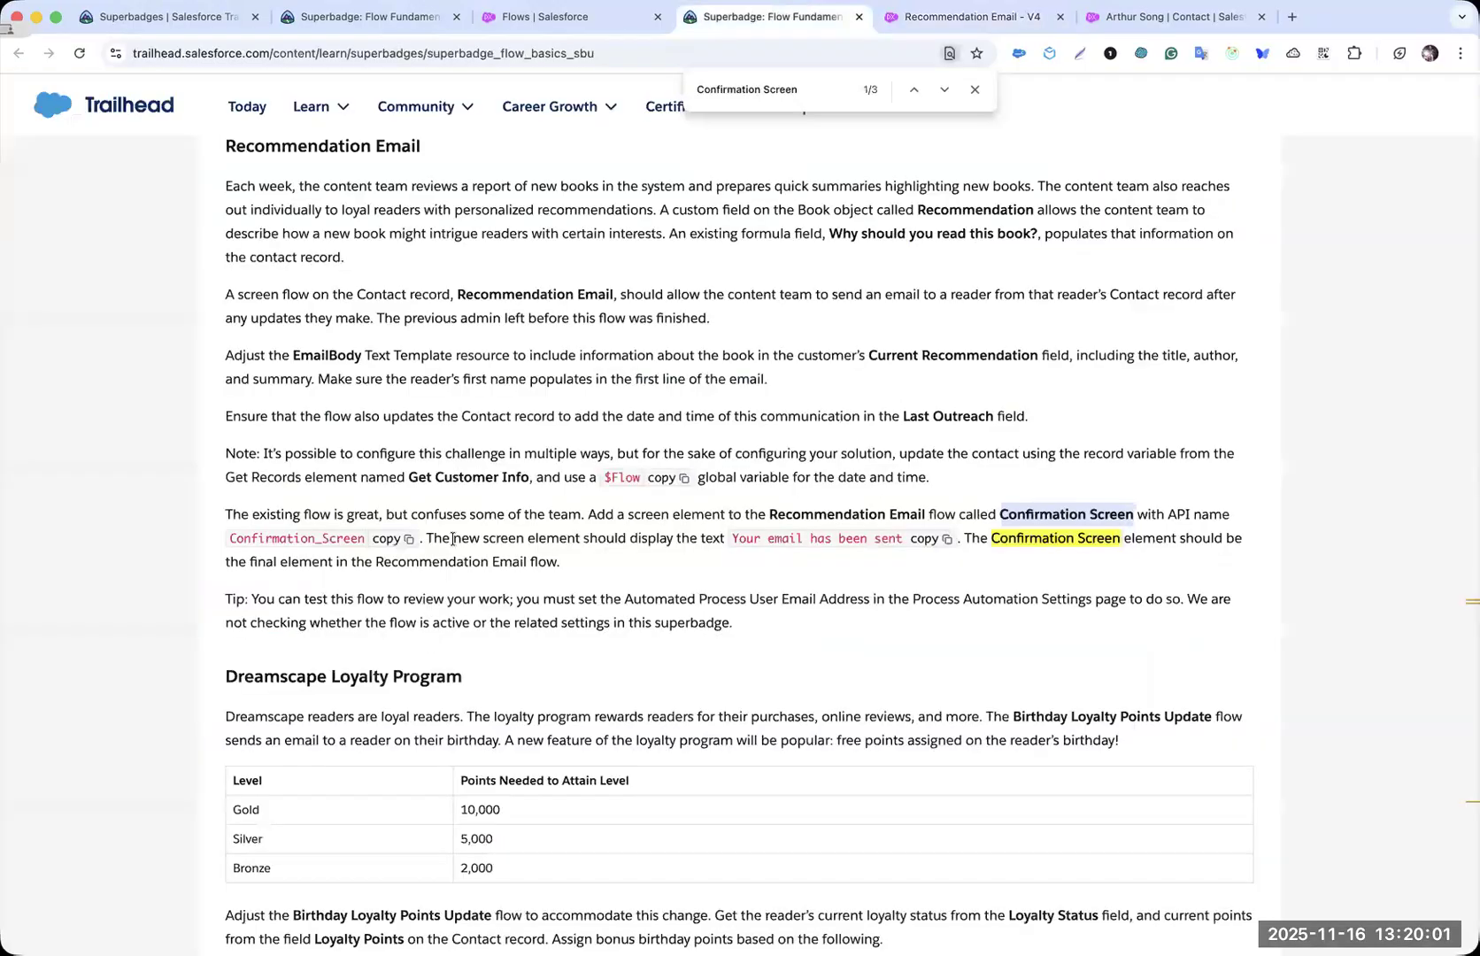
{"action": "key", "text": "ctrl+Tab"}
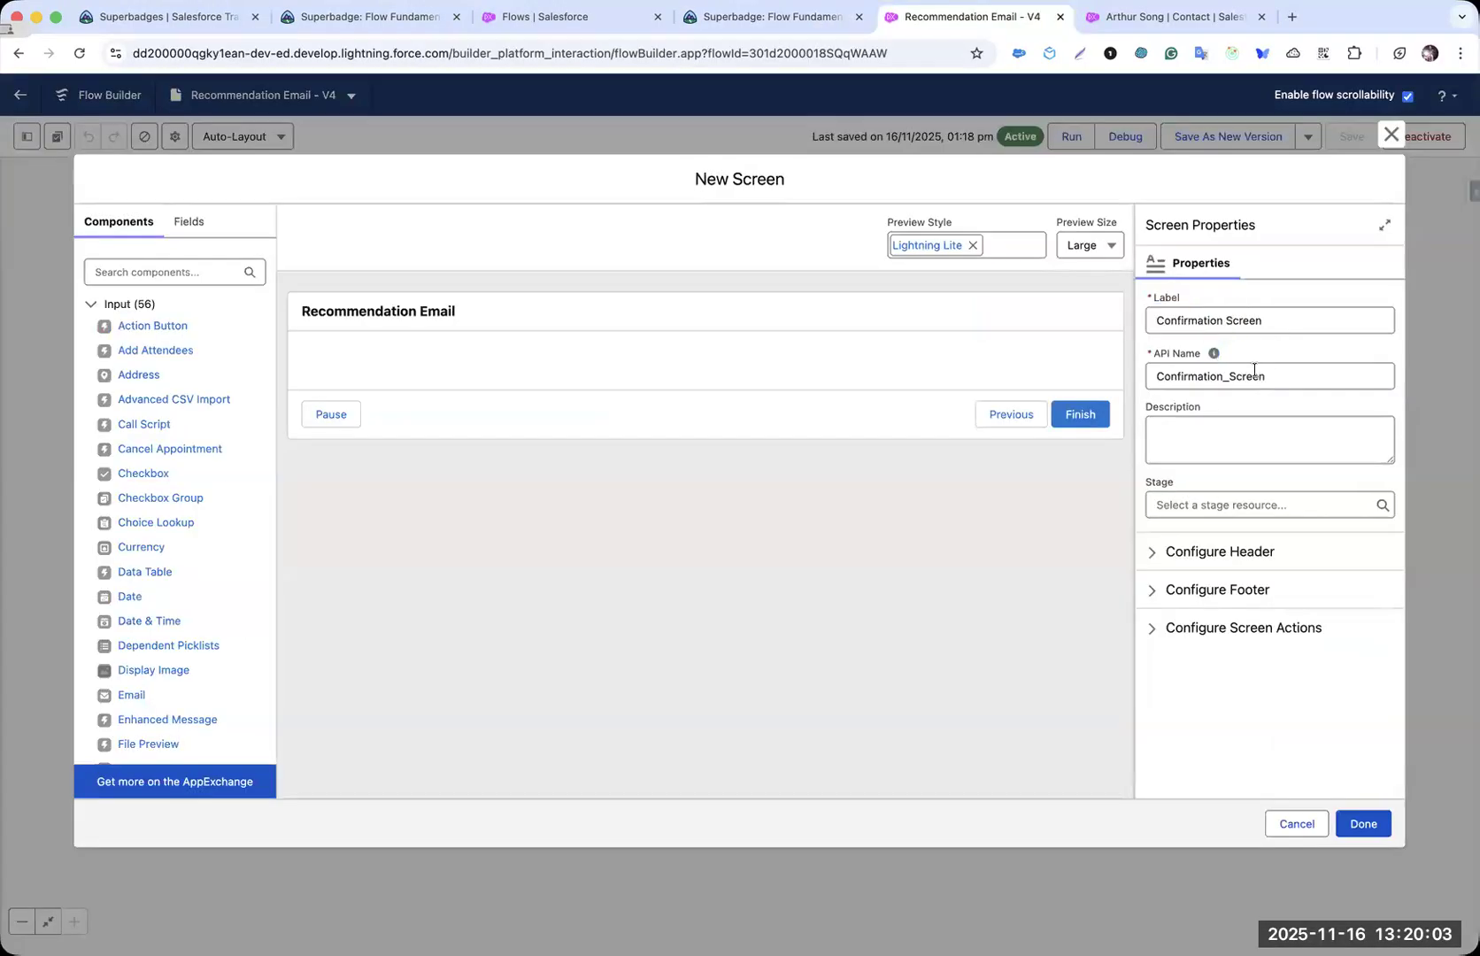
- Copy the confirmation message from the requirements and add a Display Text component reading "Your email has been sent" to the screen
{"action": "key", "text": "ctrl+shift+Tab"}
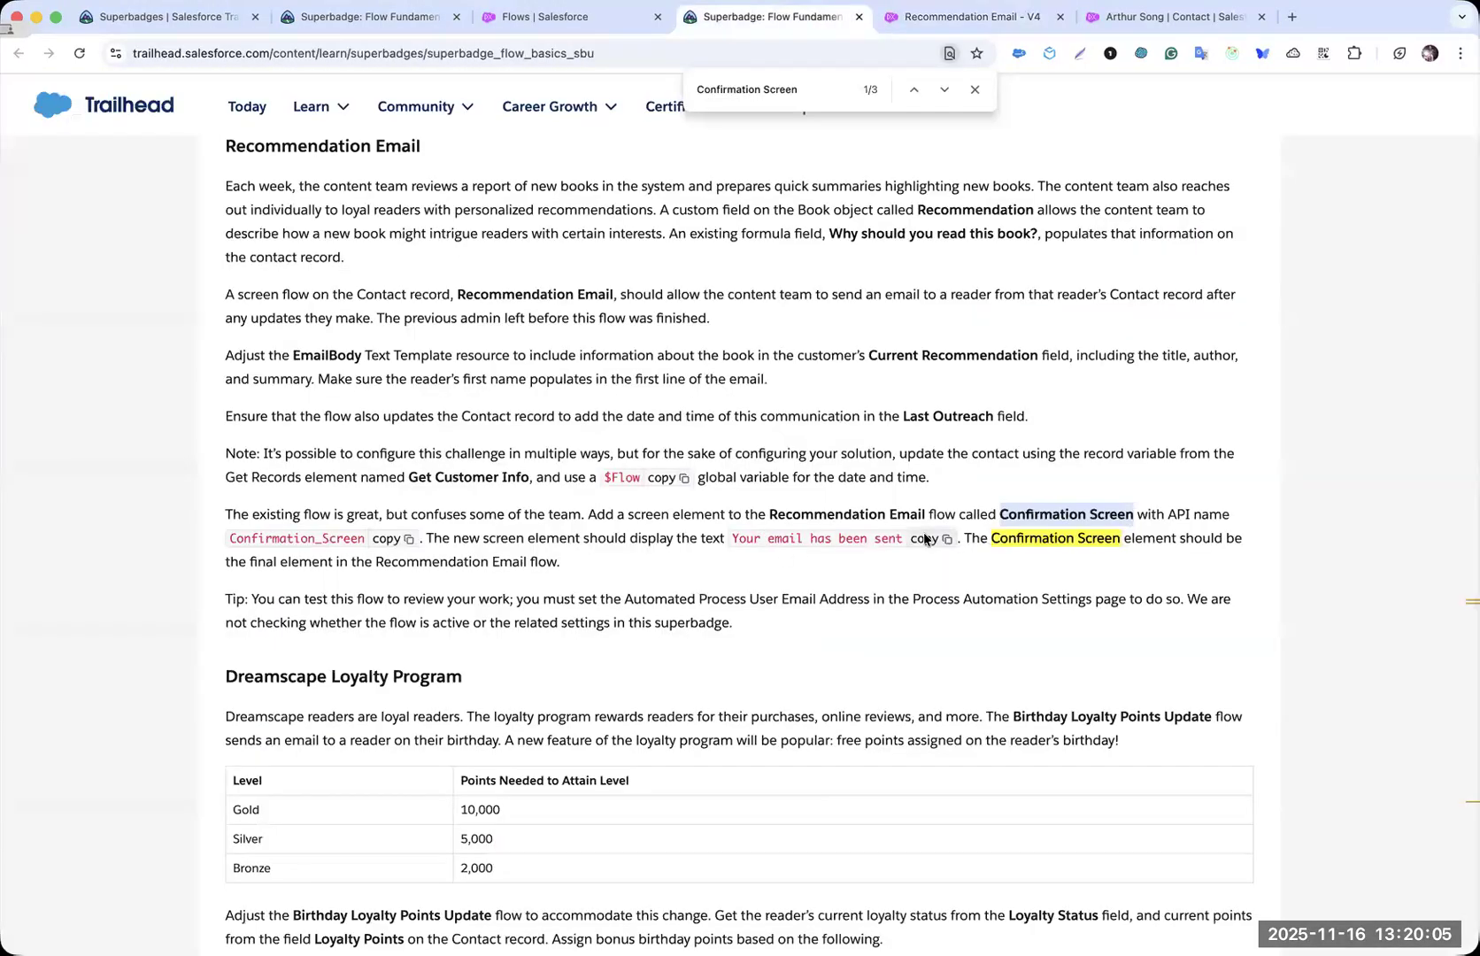
{"action": "key", "text": "ctrl+Tab"}
{"action": "left_click", "coordinate": [203, 273]}
{"action": "type", "text": "dis"}
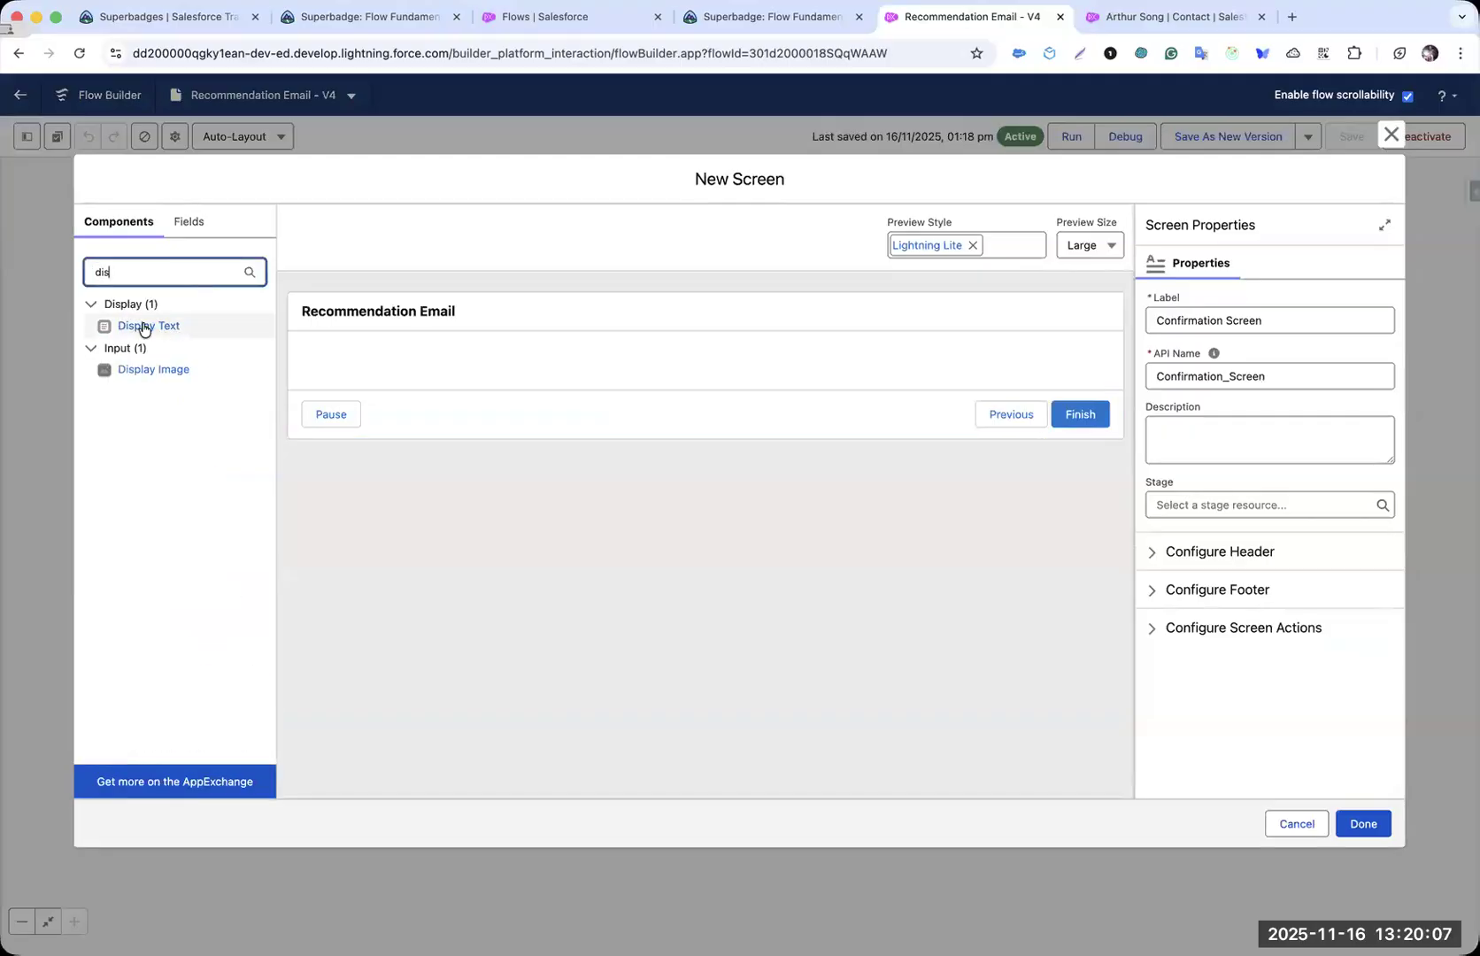
{"action": "left_click_drag", "start_coordinate": [432, 342], "coordinate": [447, 363]}
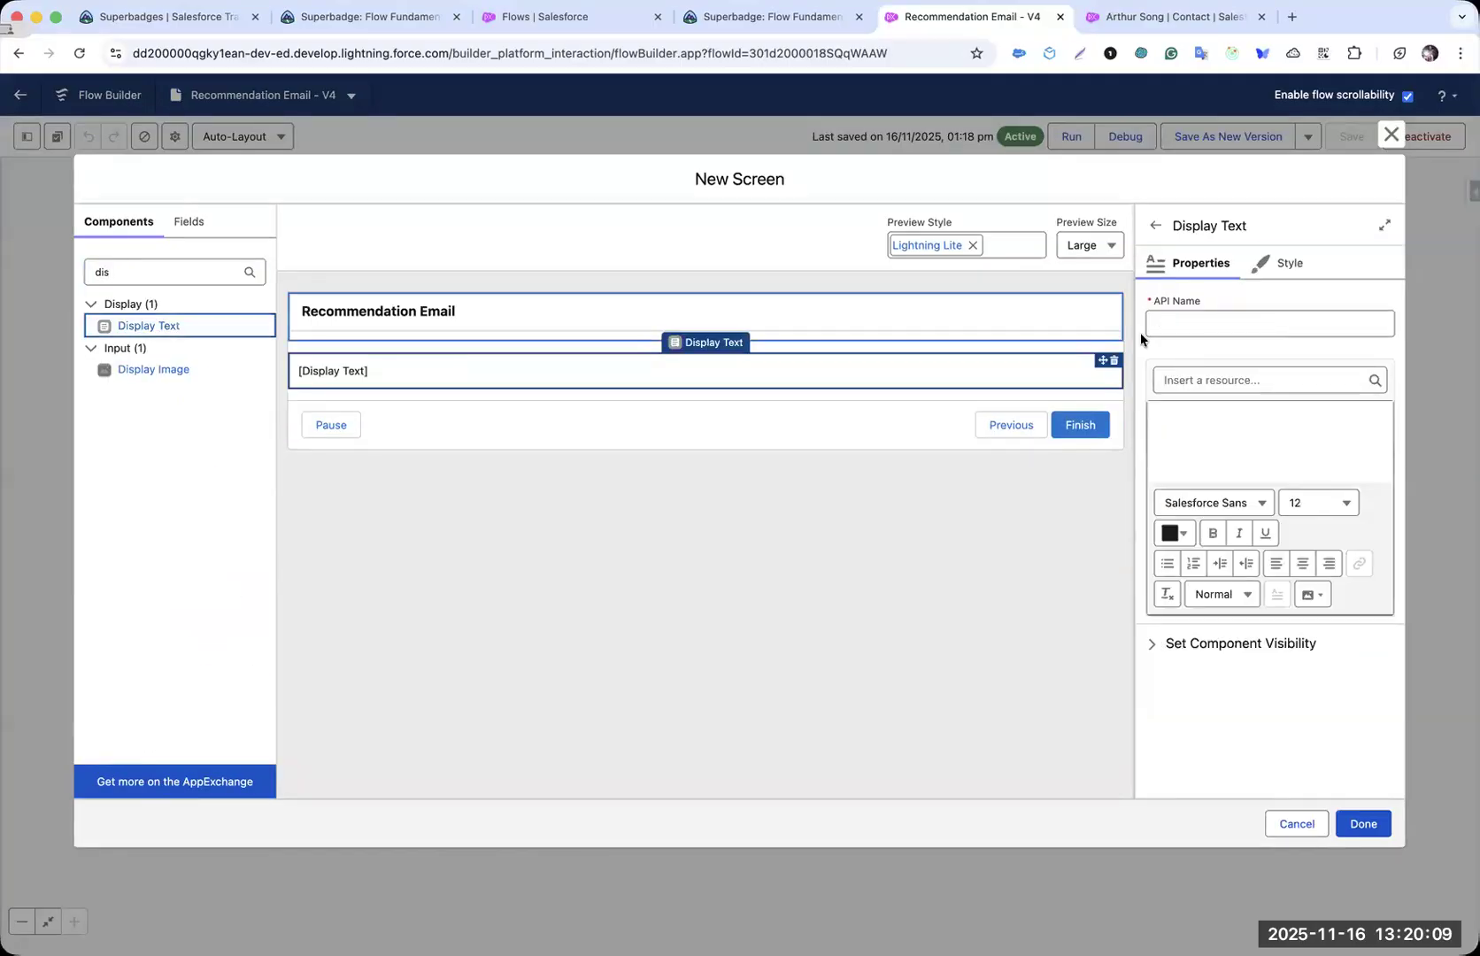
{"action": "left_click", "coordinate": [1190, 409]}
{"action": "key", "text": "super+v"}
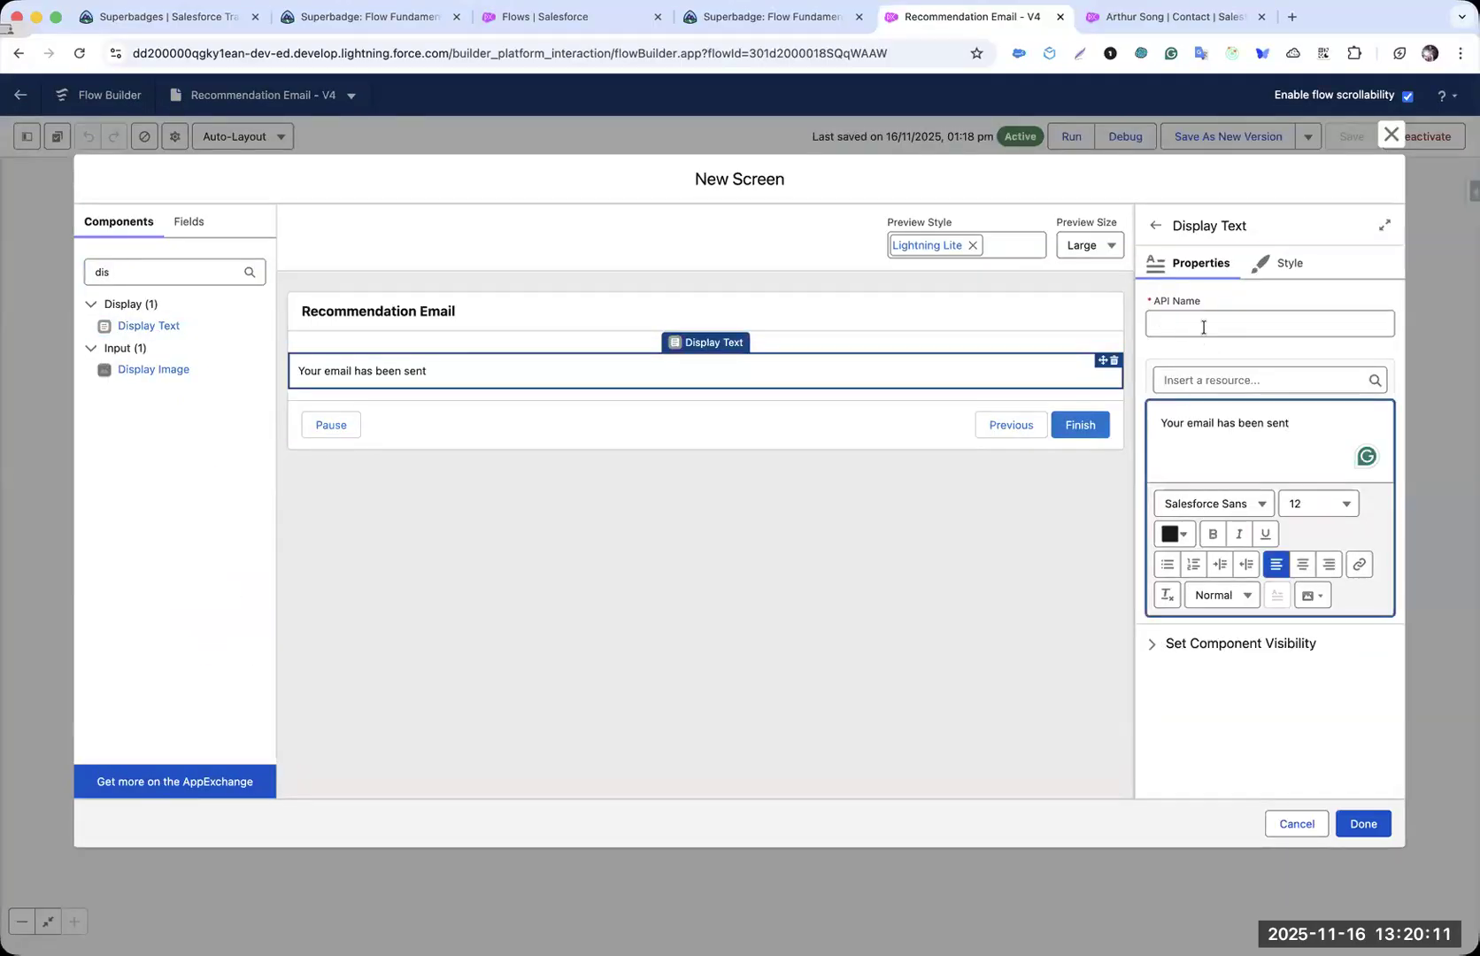
- Recheck the message in the requirements, set the Display Text component's API name to displayResult, and finish the Confirmation Screen
{"action": "key", "text": "ctrl+shift+Tab"}
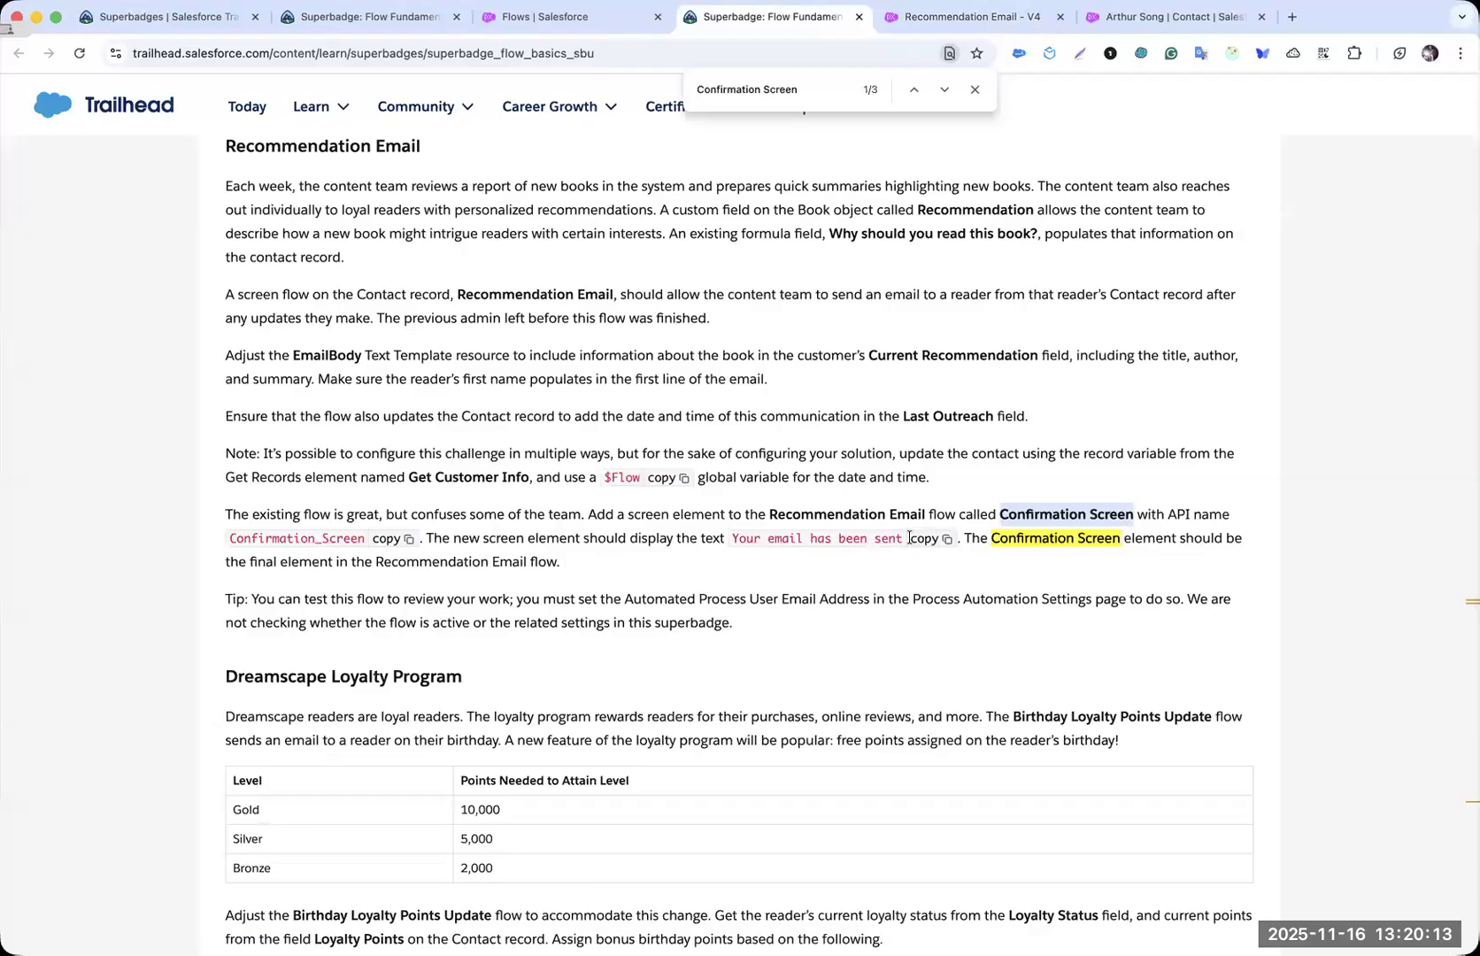
{"action": "key", "text": "ctrl+Tab"}
{"action": "left_click", "coordinate": [1237, 329]}
{"action": "type", "text": "displayR"}
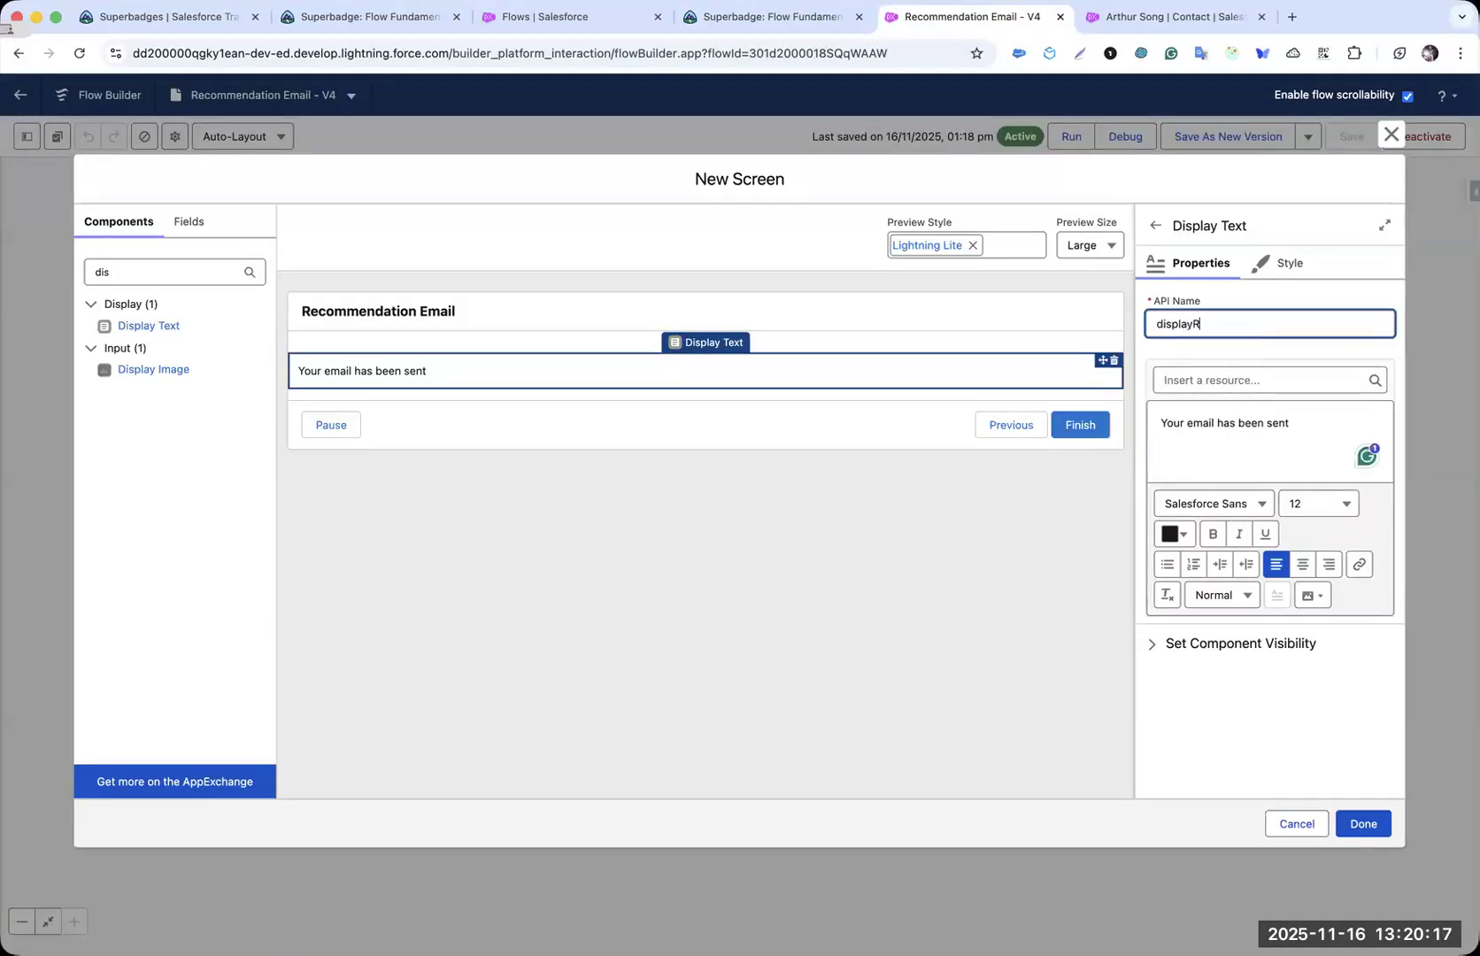
{"action": "type", "text": "esult"}
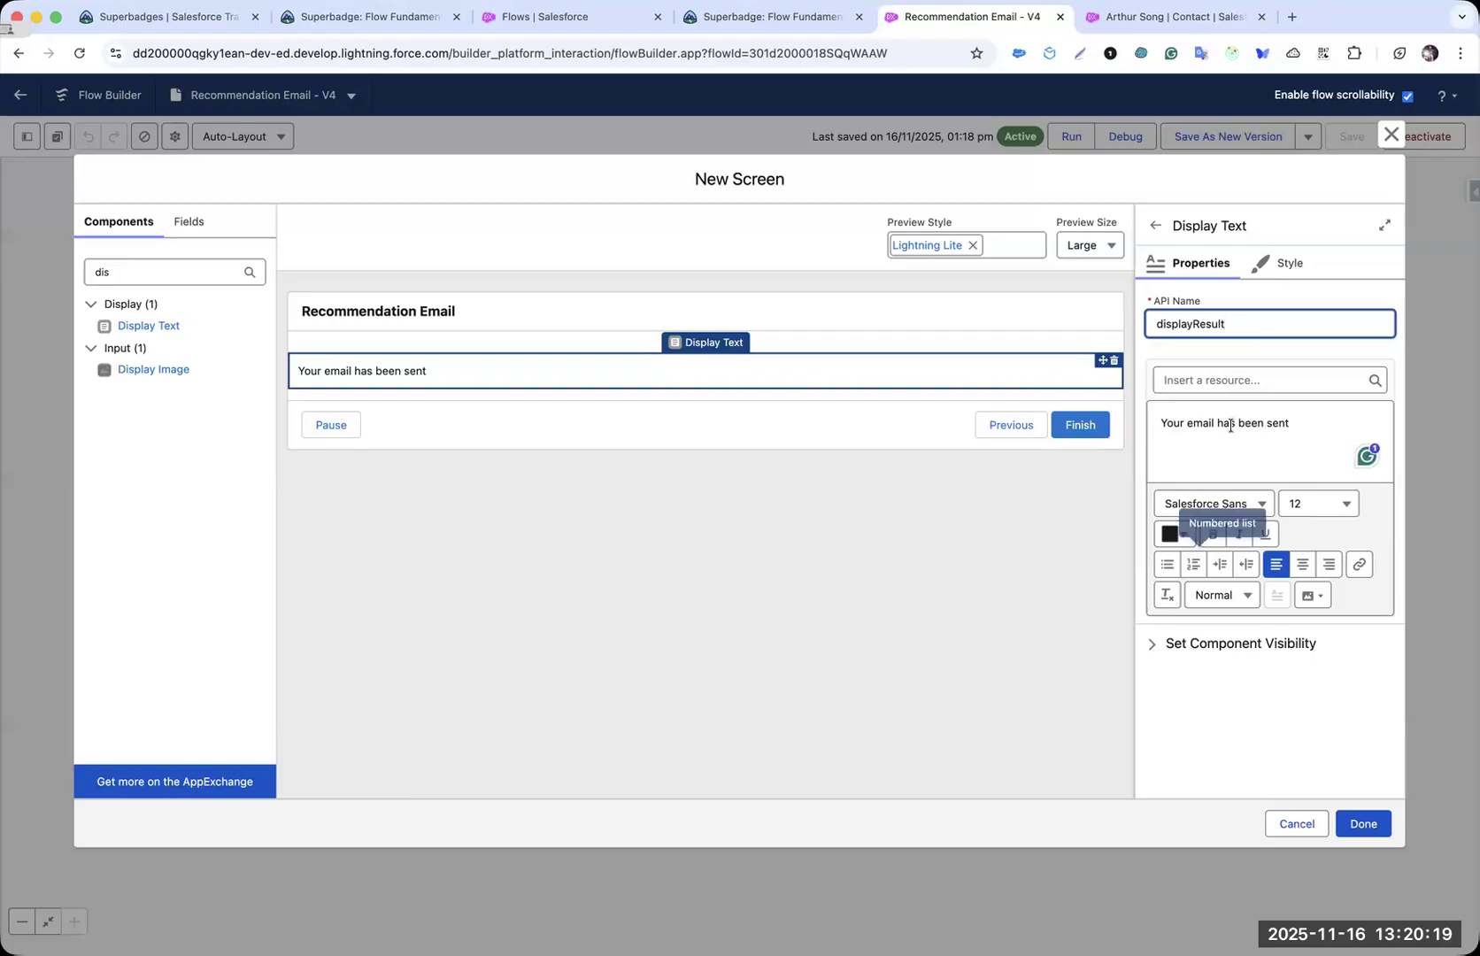
{"action": "left_click", "coordinate": [1265, 423]}
{"action": "left_click", "coordinate": [1375, 823]}
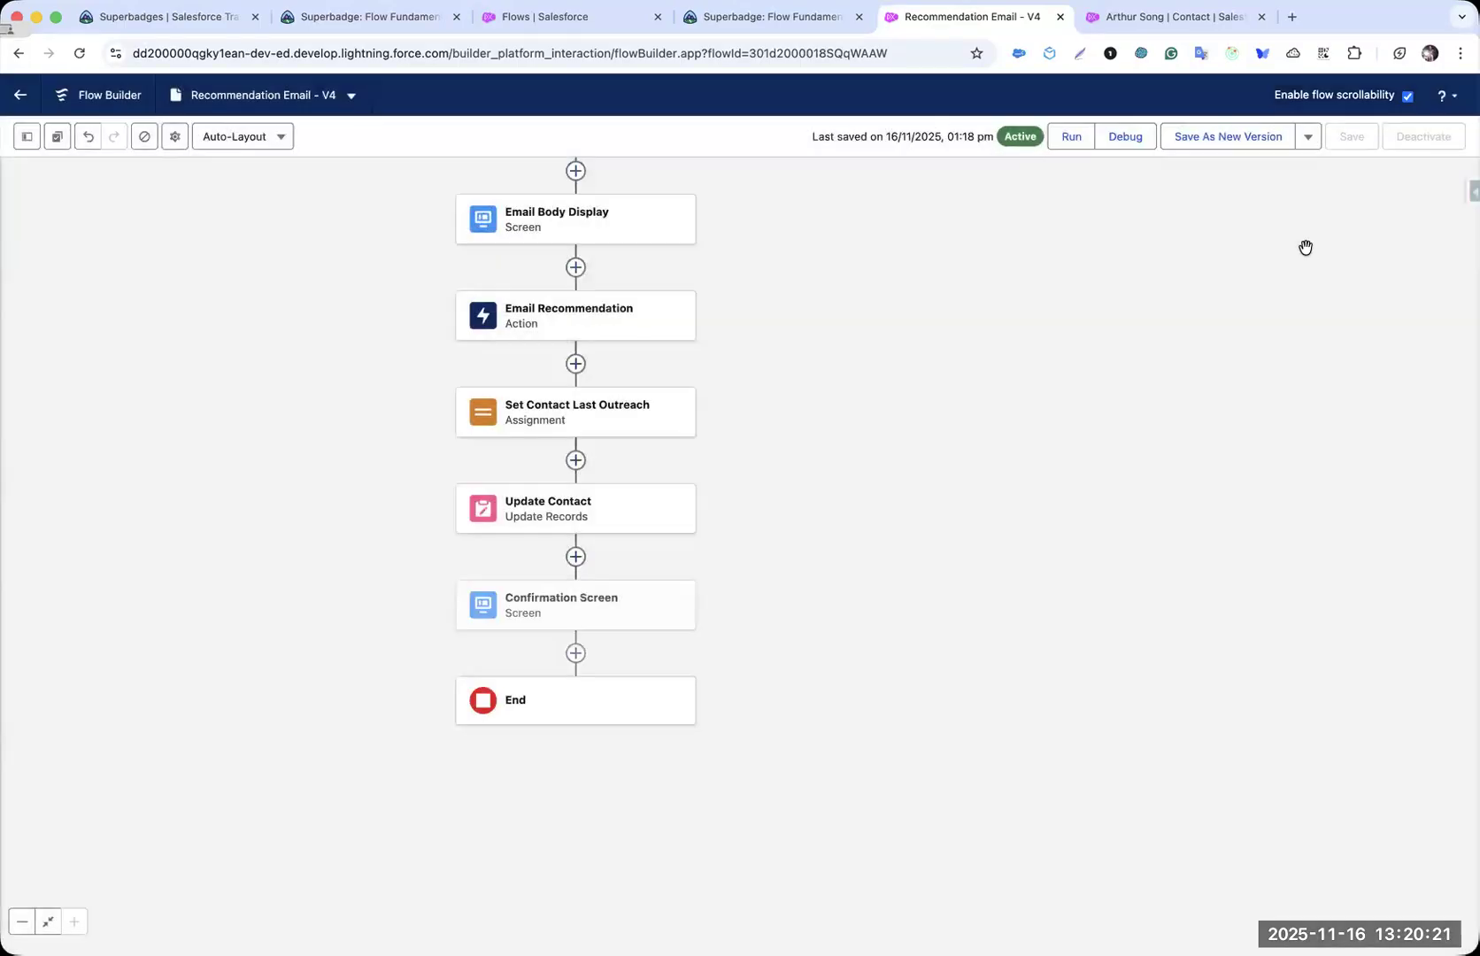
- Save the Recommendation Email flow as a new version and activate it
{"action": "left_click", "coordinate": [1256, 142]}
{"action": "left_click", "coordinate": [1049, 652]}
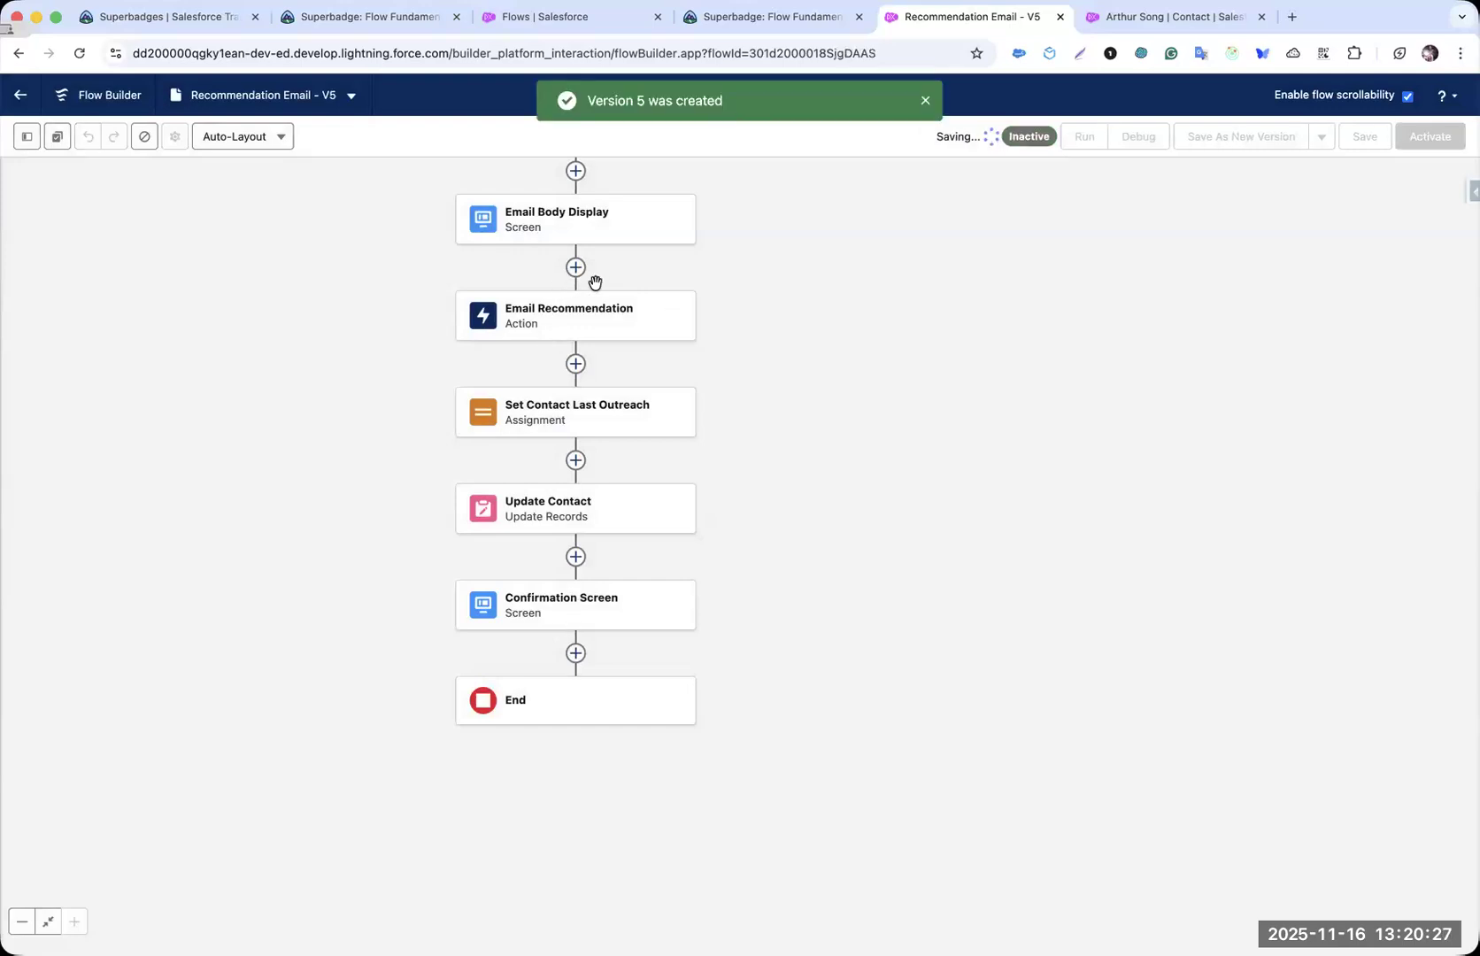
{"action": "left_click", "coordinate": [1420, 140]}
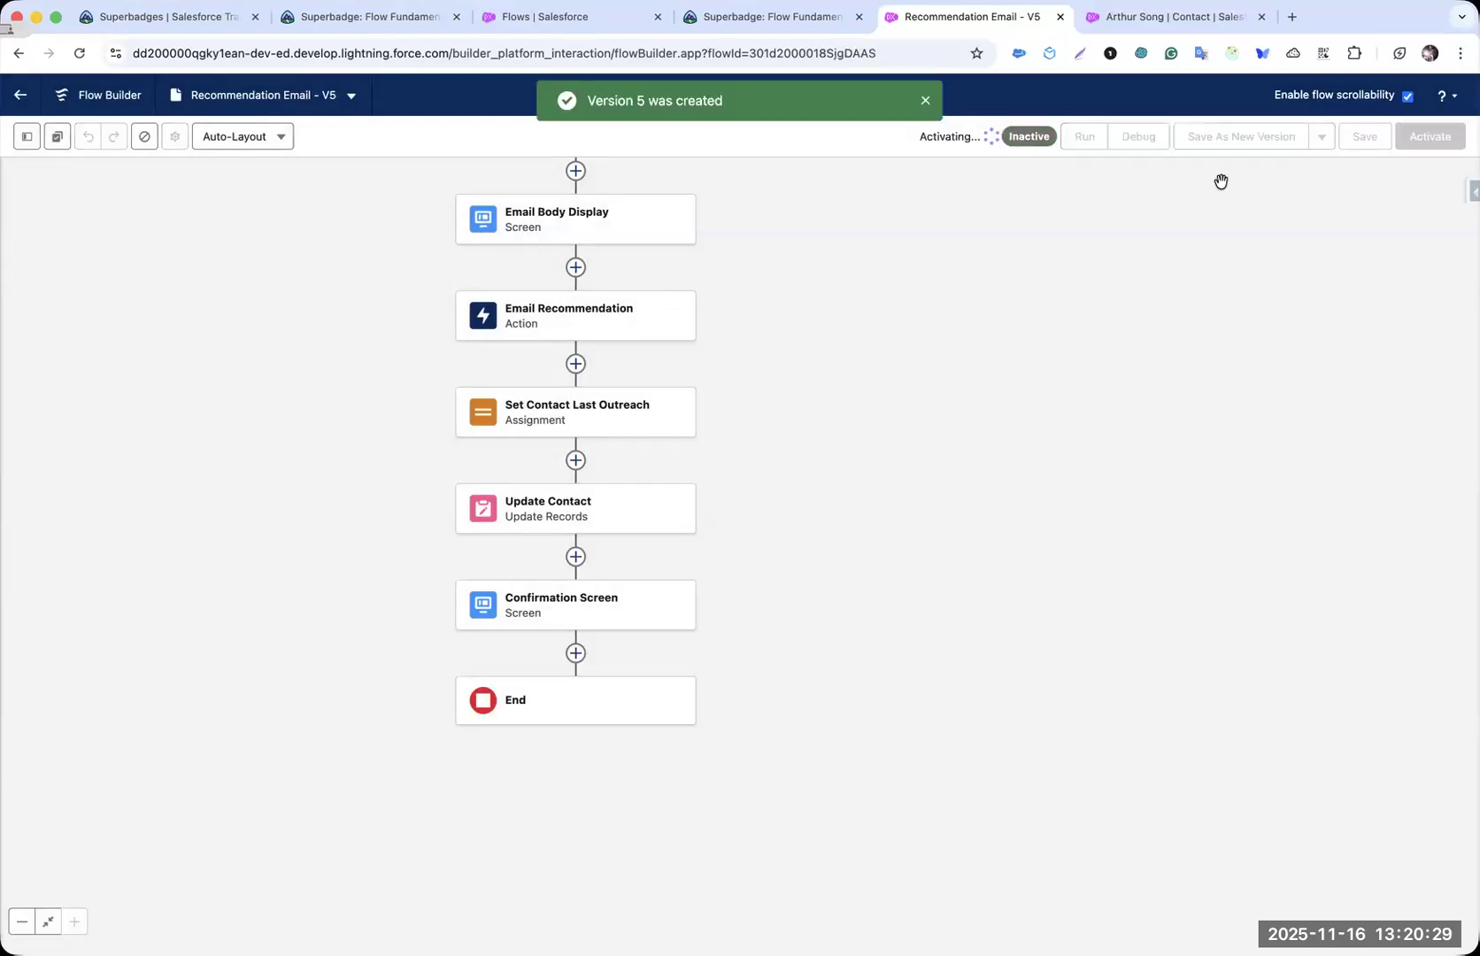
{"action": "left_click", "coordinate": [925, 105]}
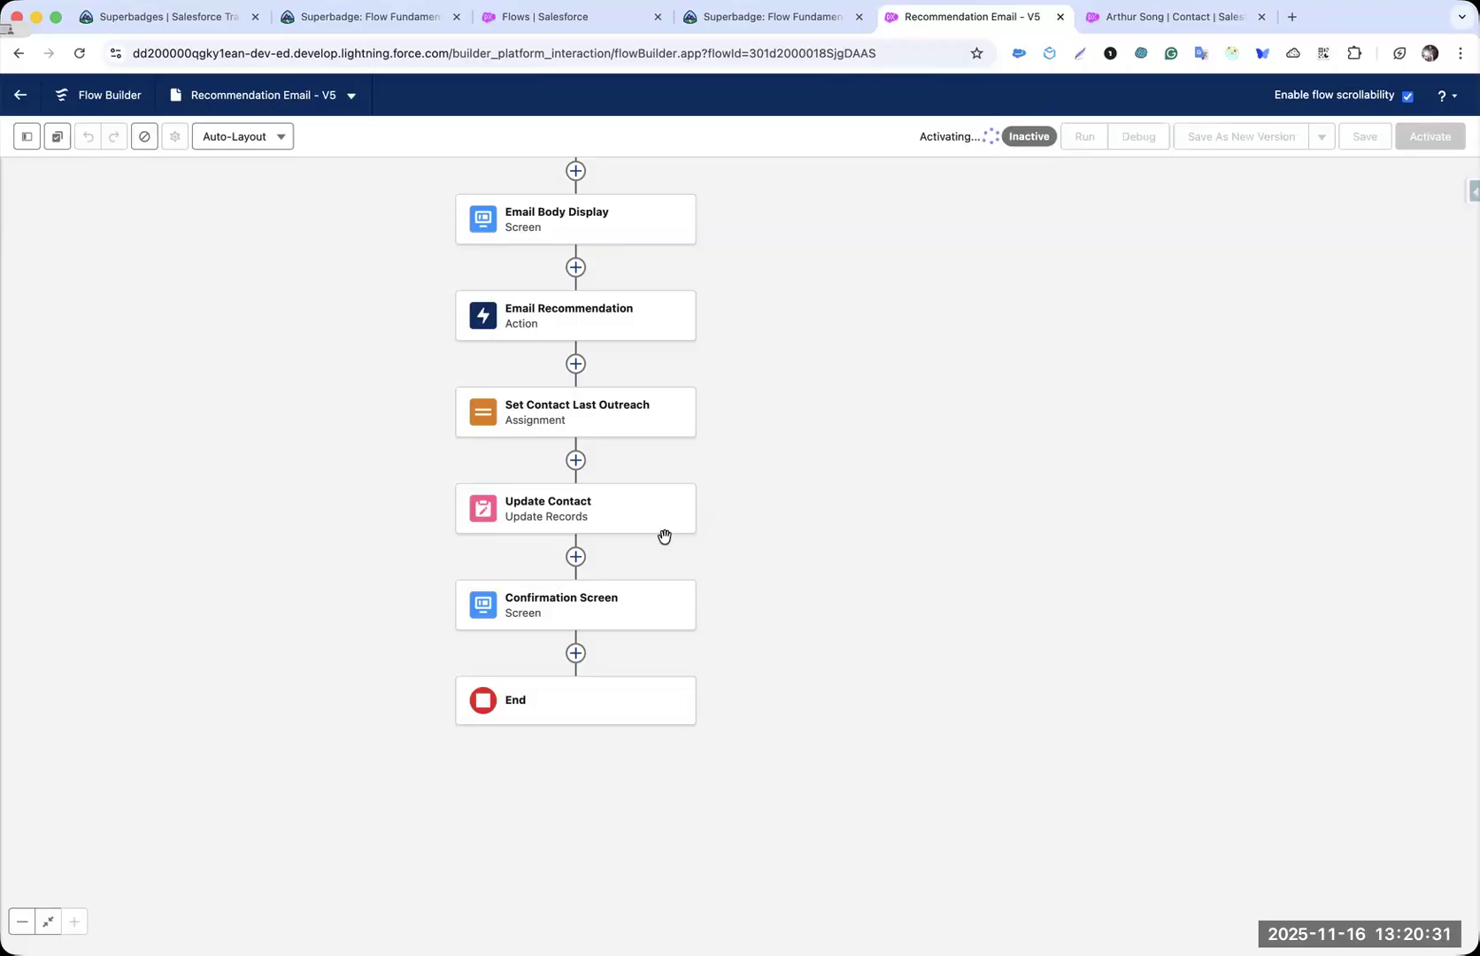
- Submit challenge 2, Add more details to email and update customer record, for checking on the Trailhead superbadge page
{"action": "left_click", "coordinate": [751, 17]}
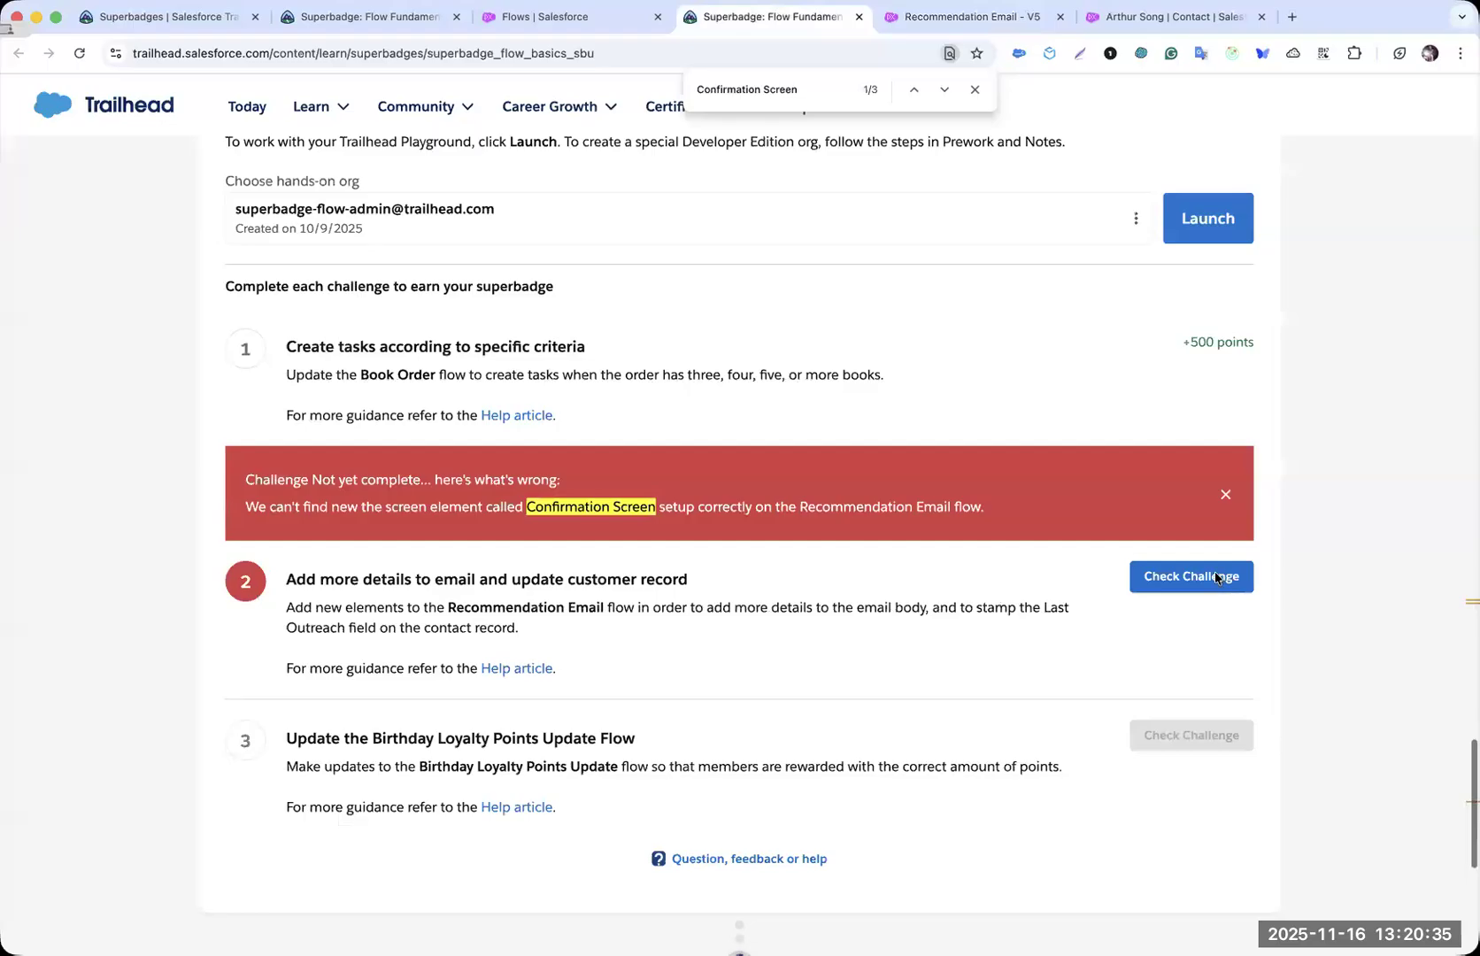
{"action": "left_click", "coordinate": [1215, 578]}
{"action": "left_click", "coordinate": [973, 91]}
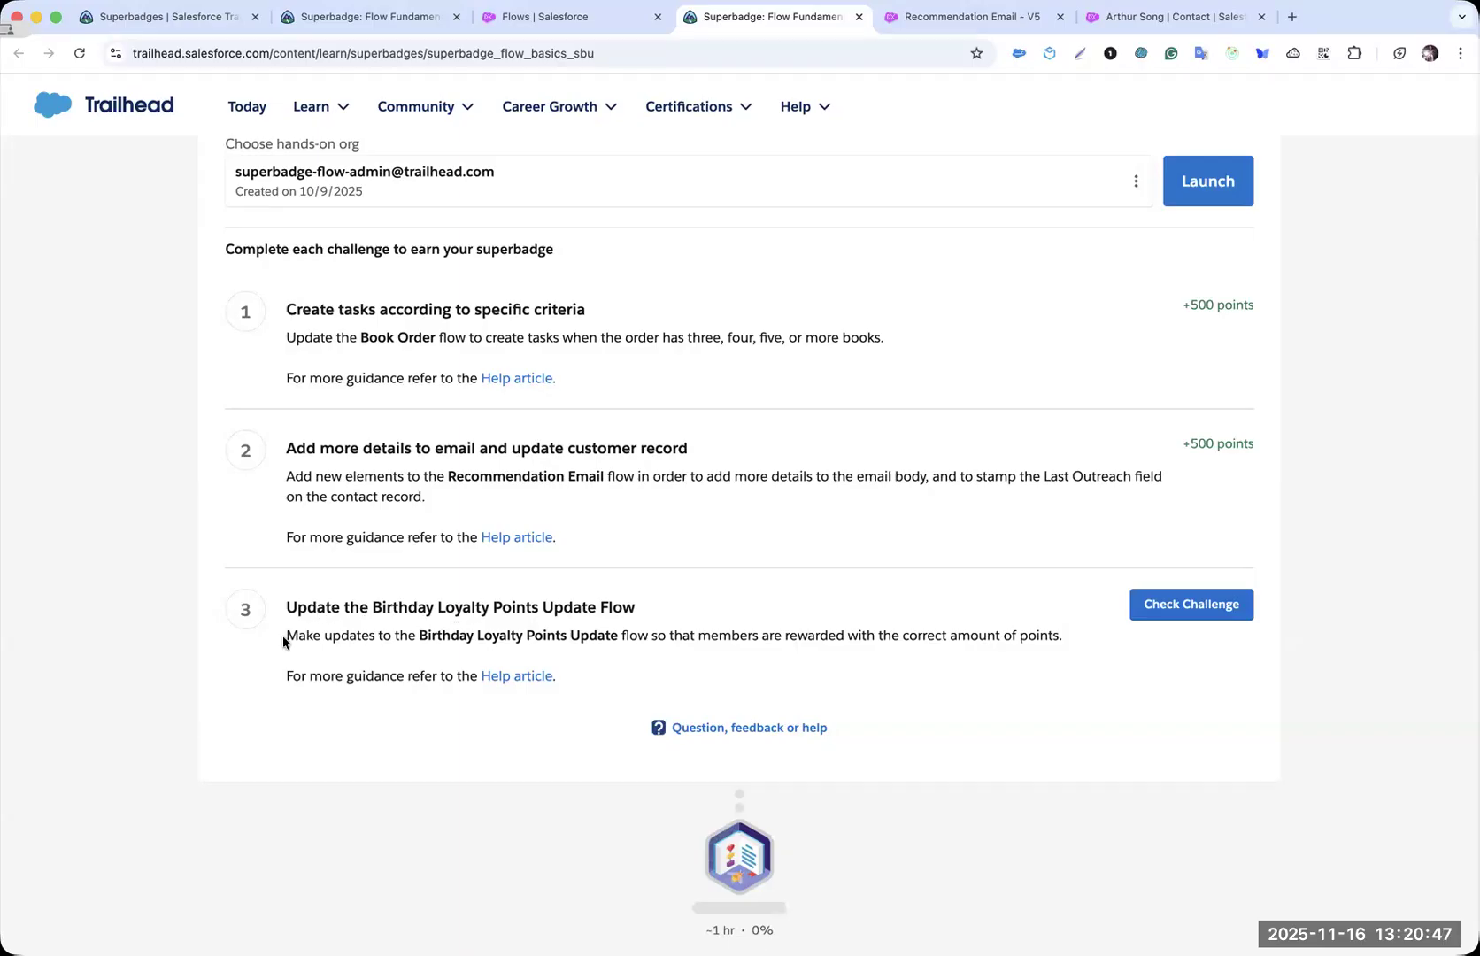
- Look up the Birthday Loyalty Points Update flow from challenge 3 in the superbadge requirements
{"action": "left_click_drag", "start_coordinate": [453, 635], "coordinate": [589, 638]}
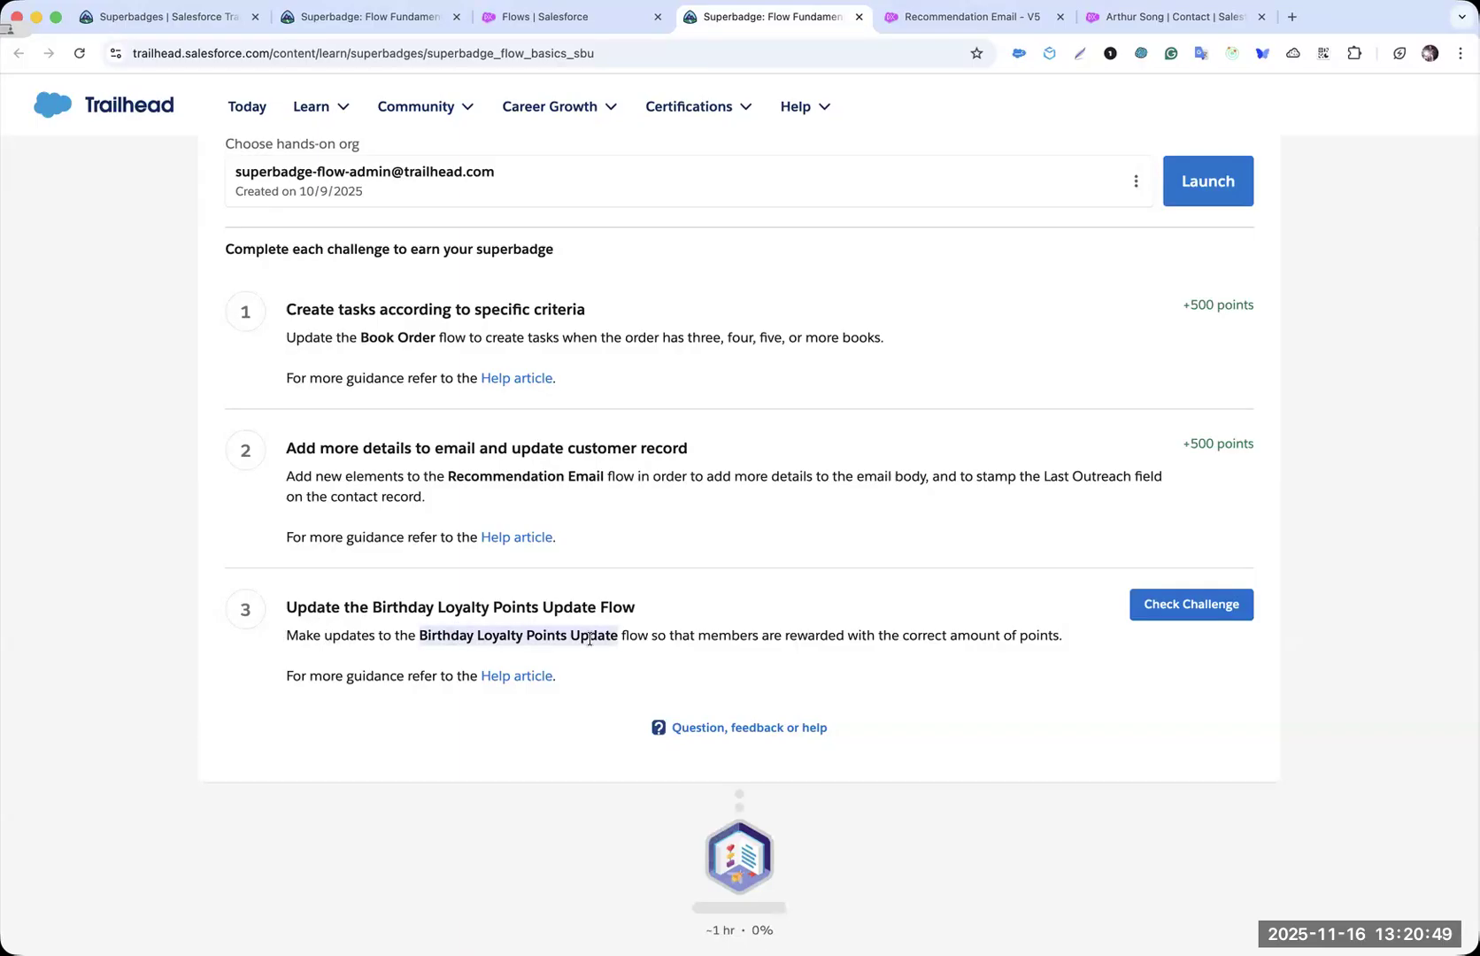
{"action": "key", "text": "super+f"}
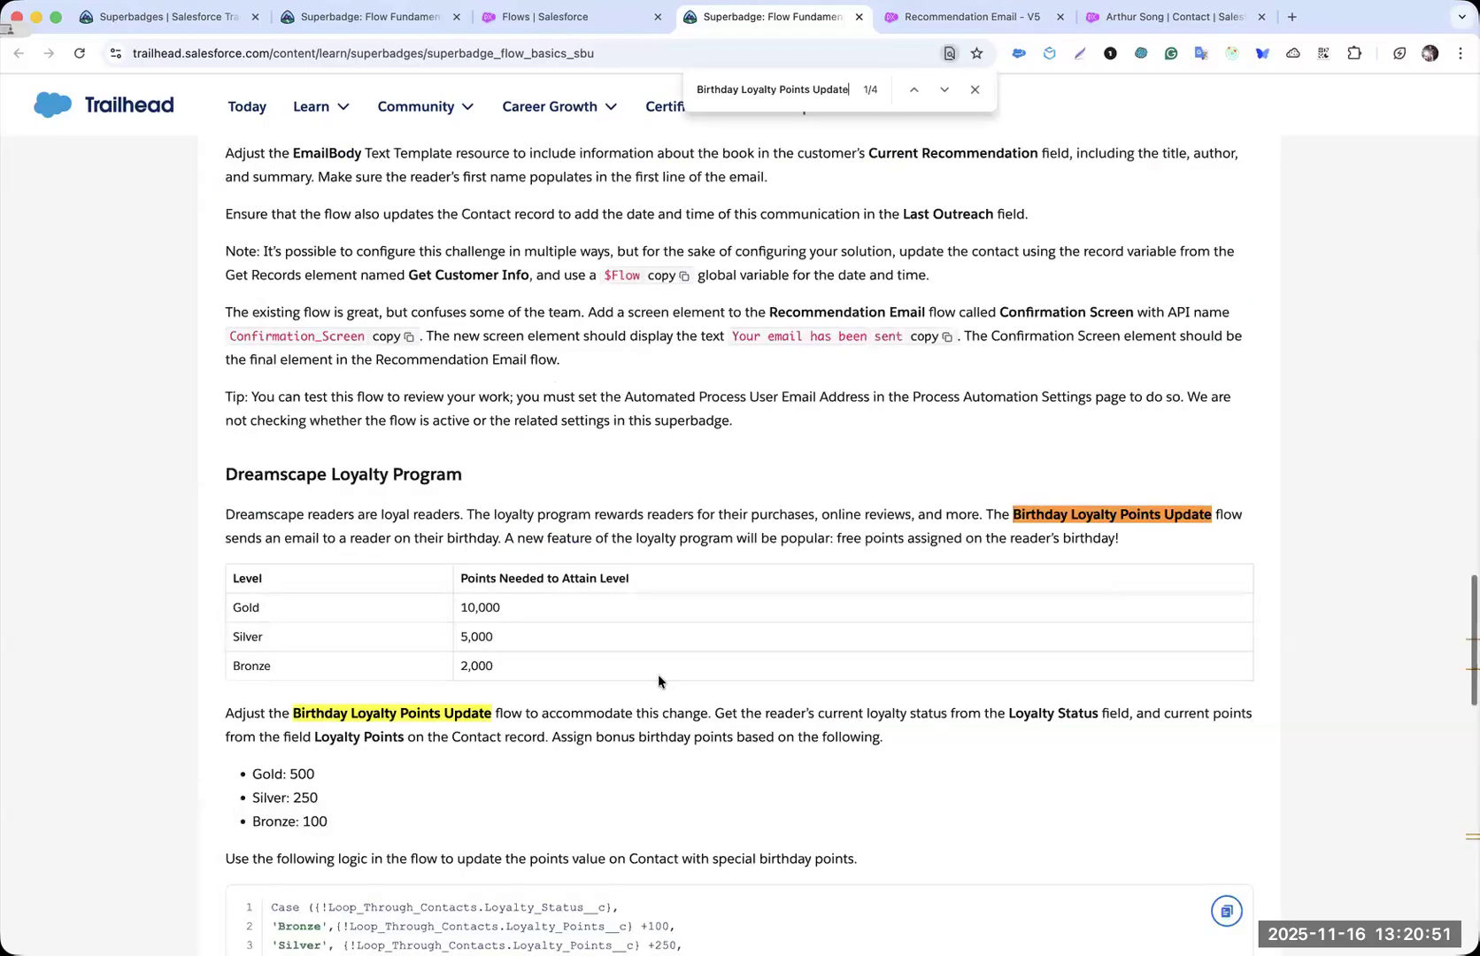
{"action": "scroll", "coordinate": [658, 675], "scroll_direction": "down", "scroll_amount": 1}
{"action": "left_click", "coordinate": [975, 92]}
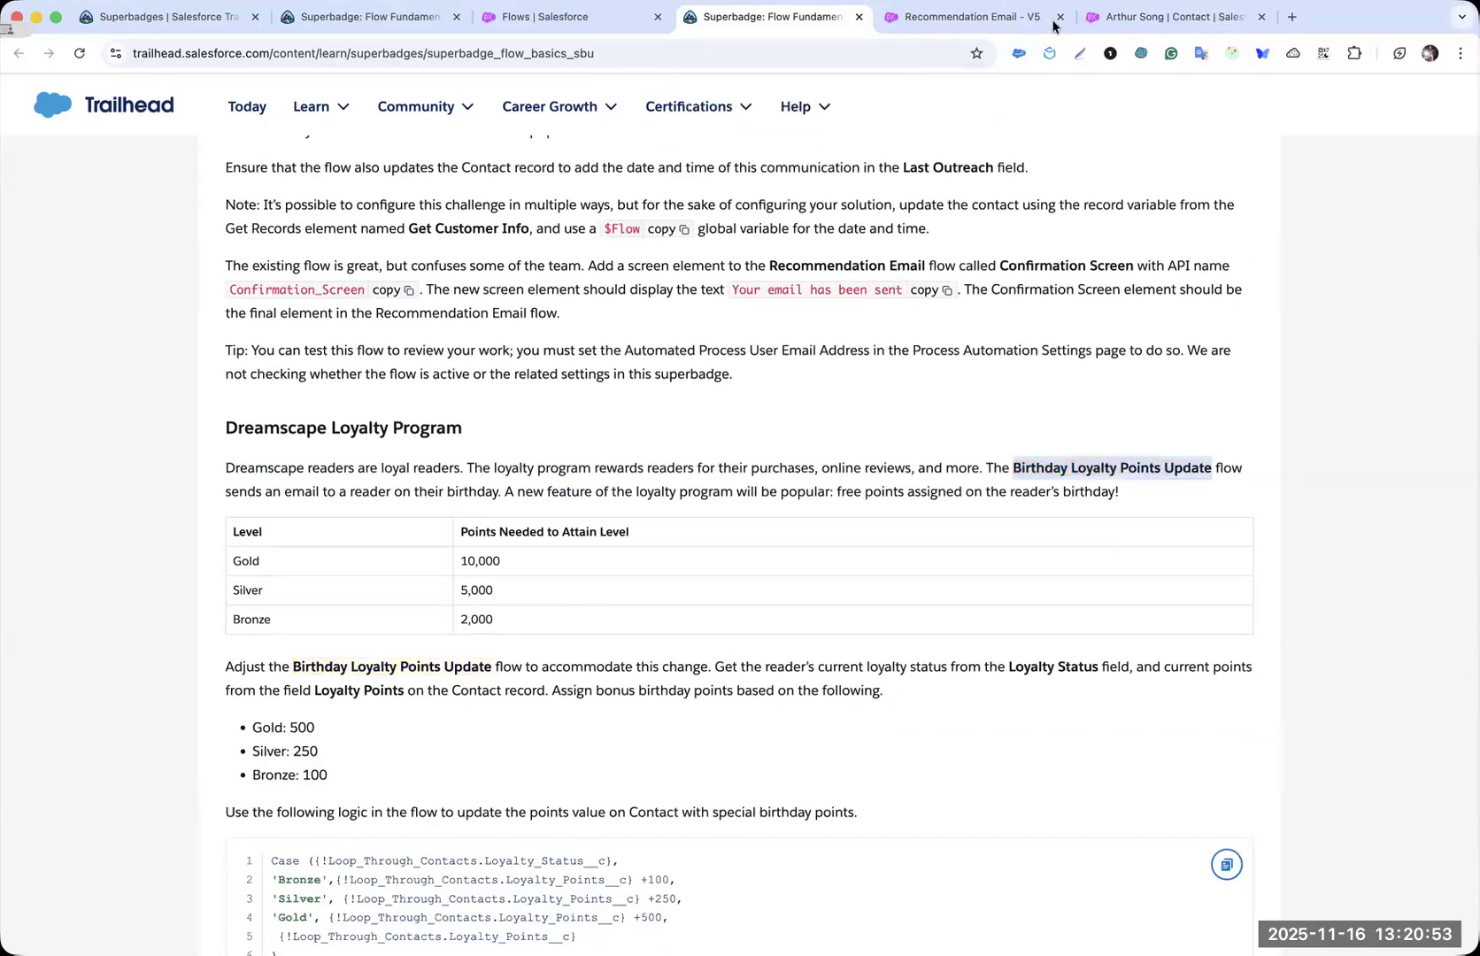
- Close the Recommendation Email flow and open Birthday Loyalty Points Update from the Flows list in Setup, placing it beside the requirements page
{"action": "left_click", "coordinate": [1059, 16]}
{"action": "key", "text": "ctrl+shift+Tab"}
{"action": "key", "text": "super+f"}
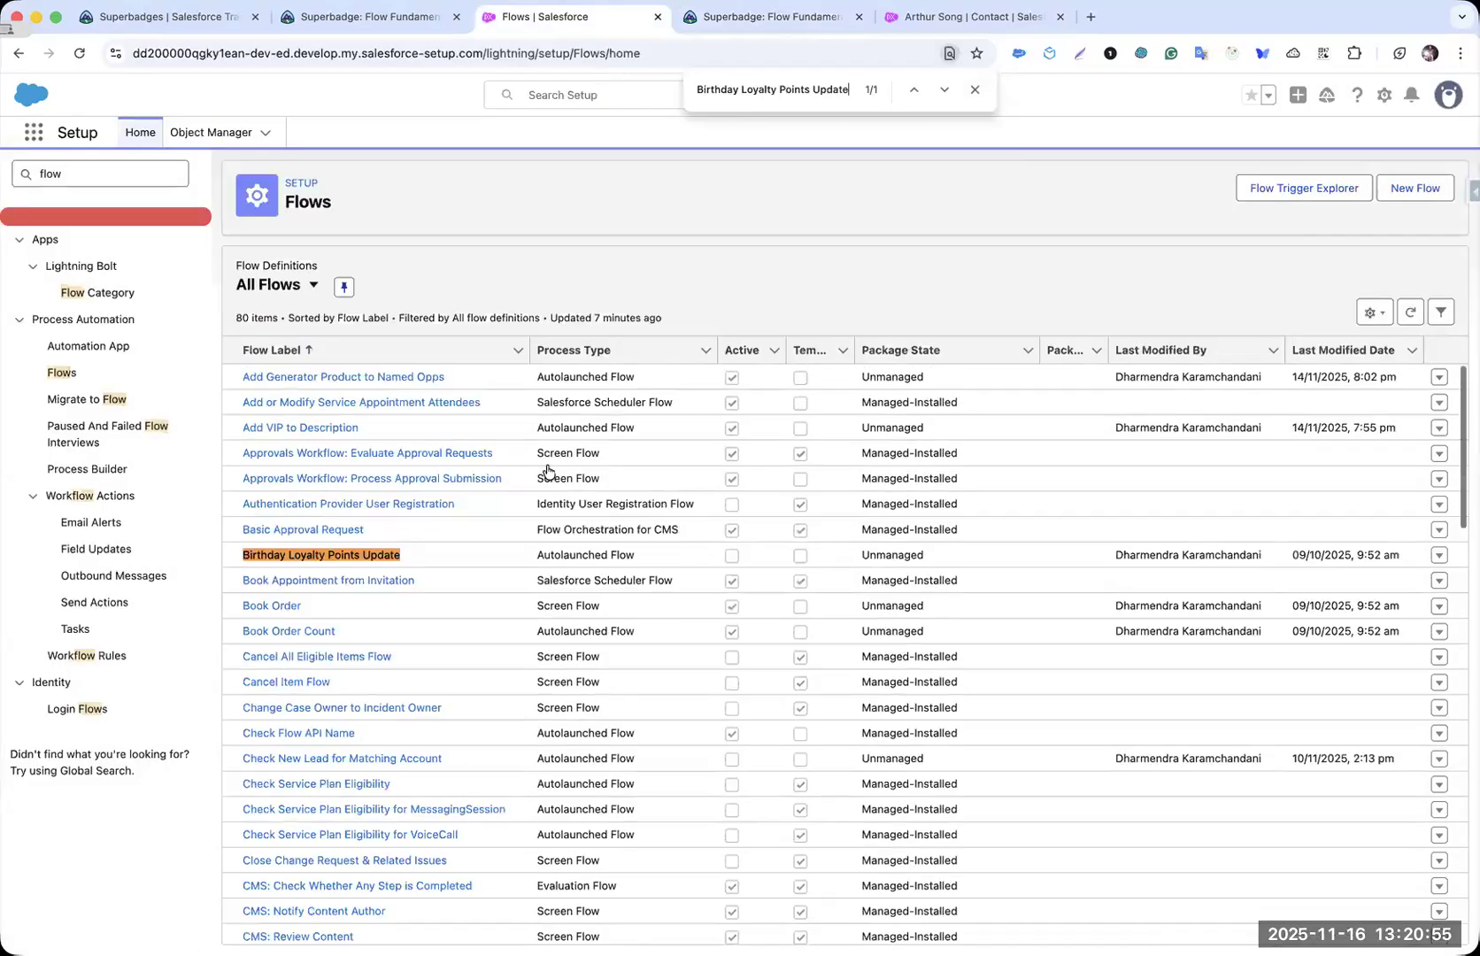
{"action": "left_click", "coordinate": [726, 550]}
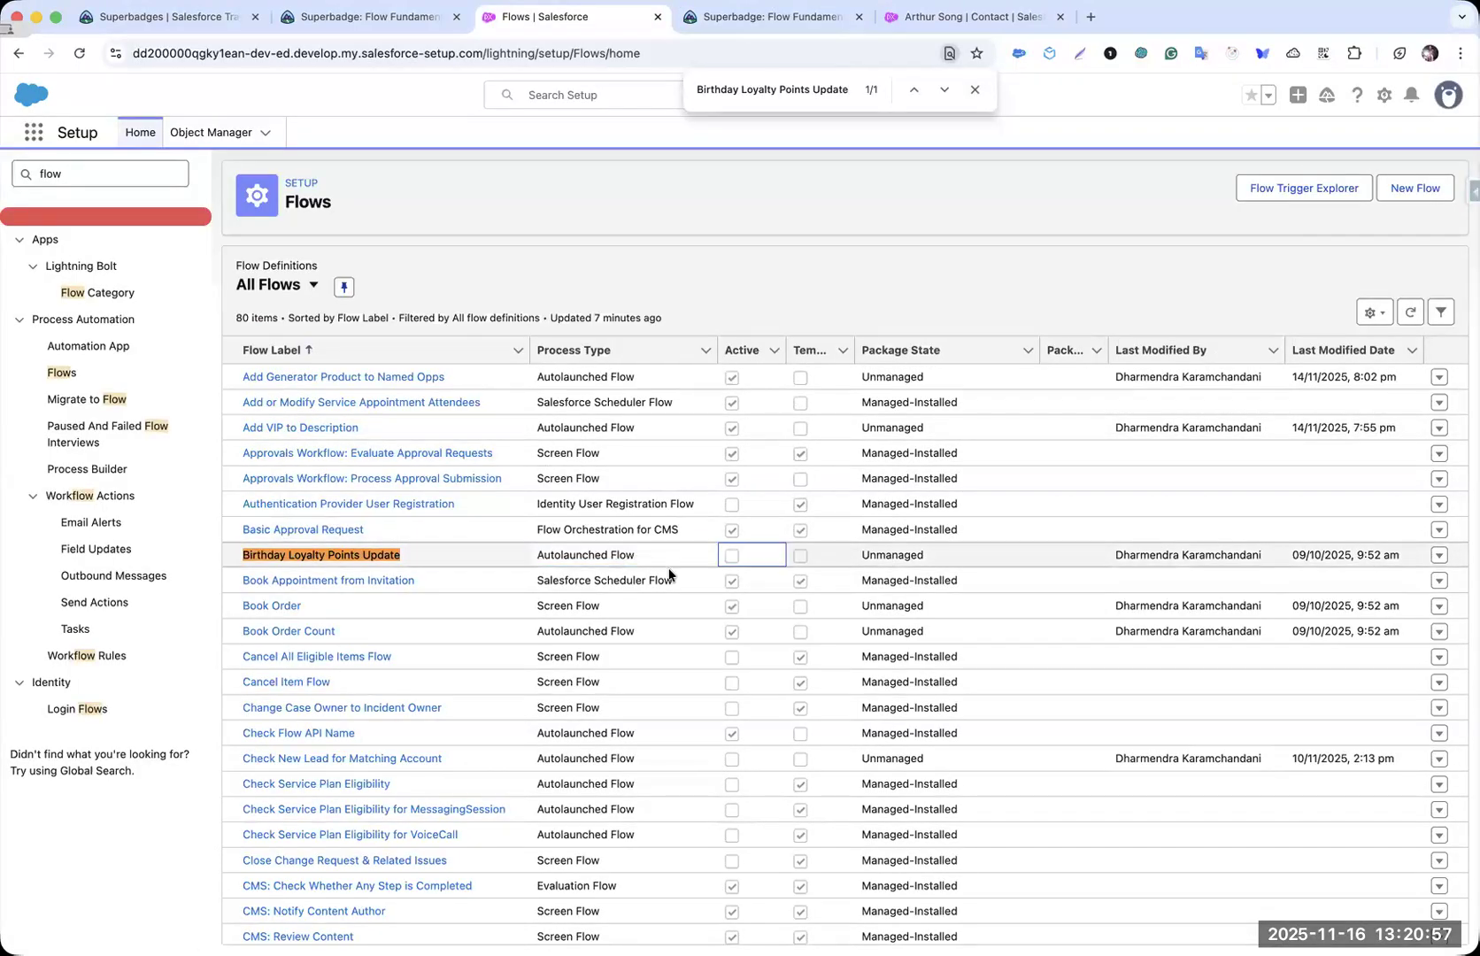
{"action": "left_click", "coordinate": [387, 556]}
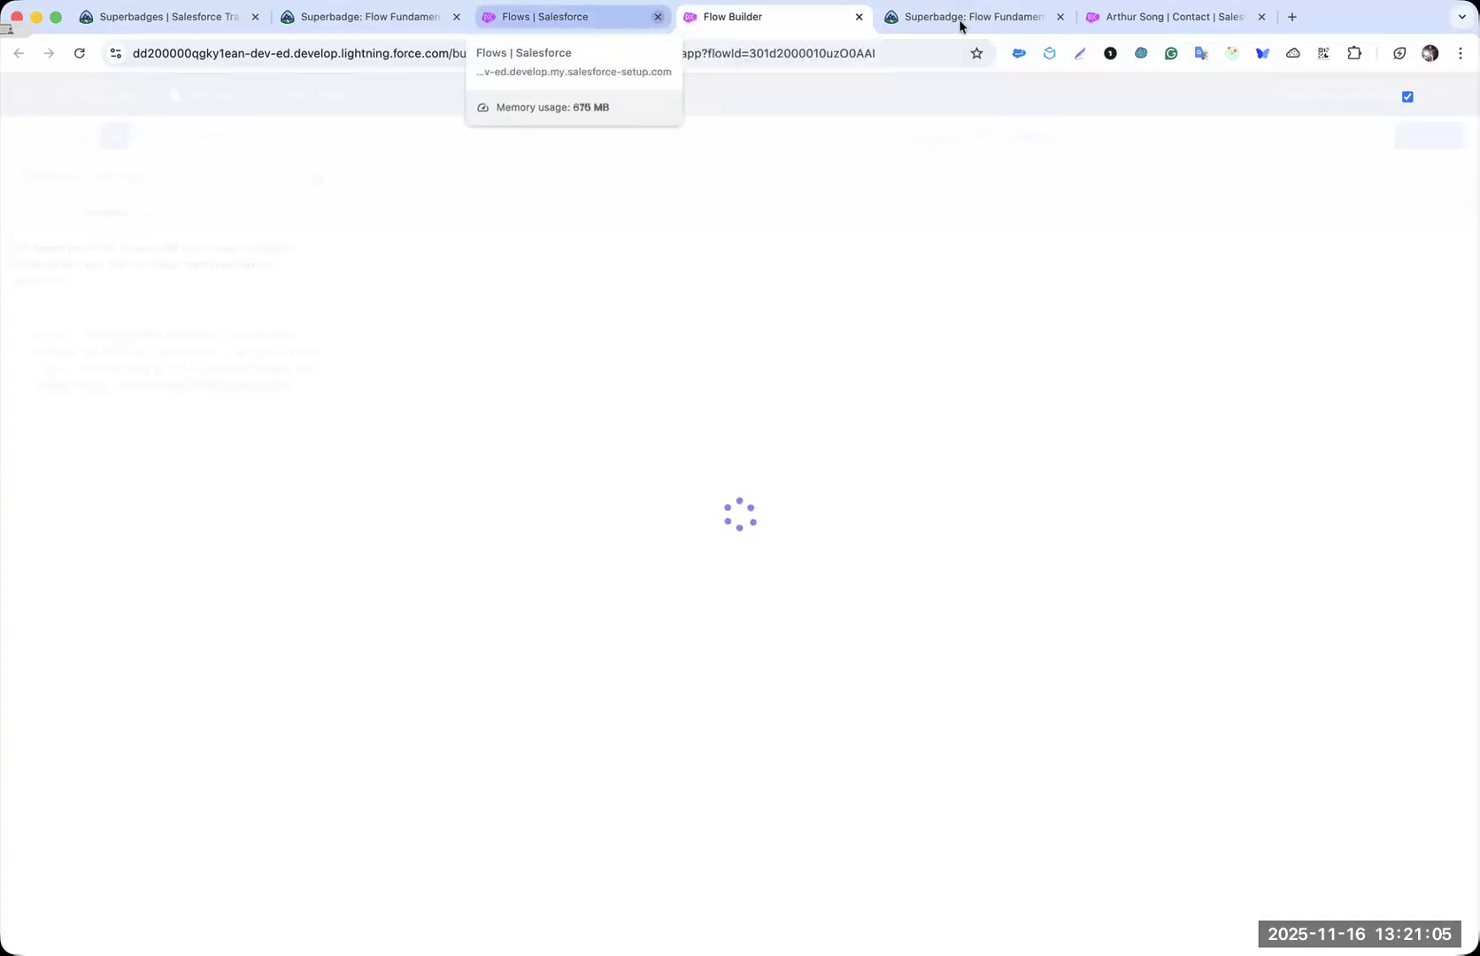
{"action": "left_click_drag", "start_coordinate": [832, 22], "coordinate": [996, 23]}
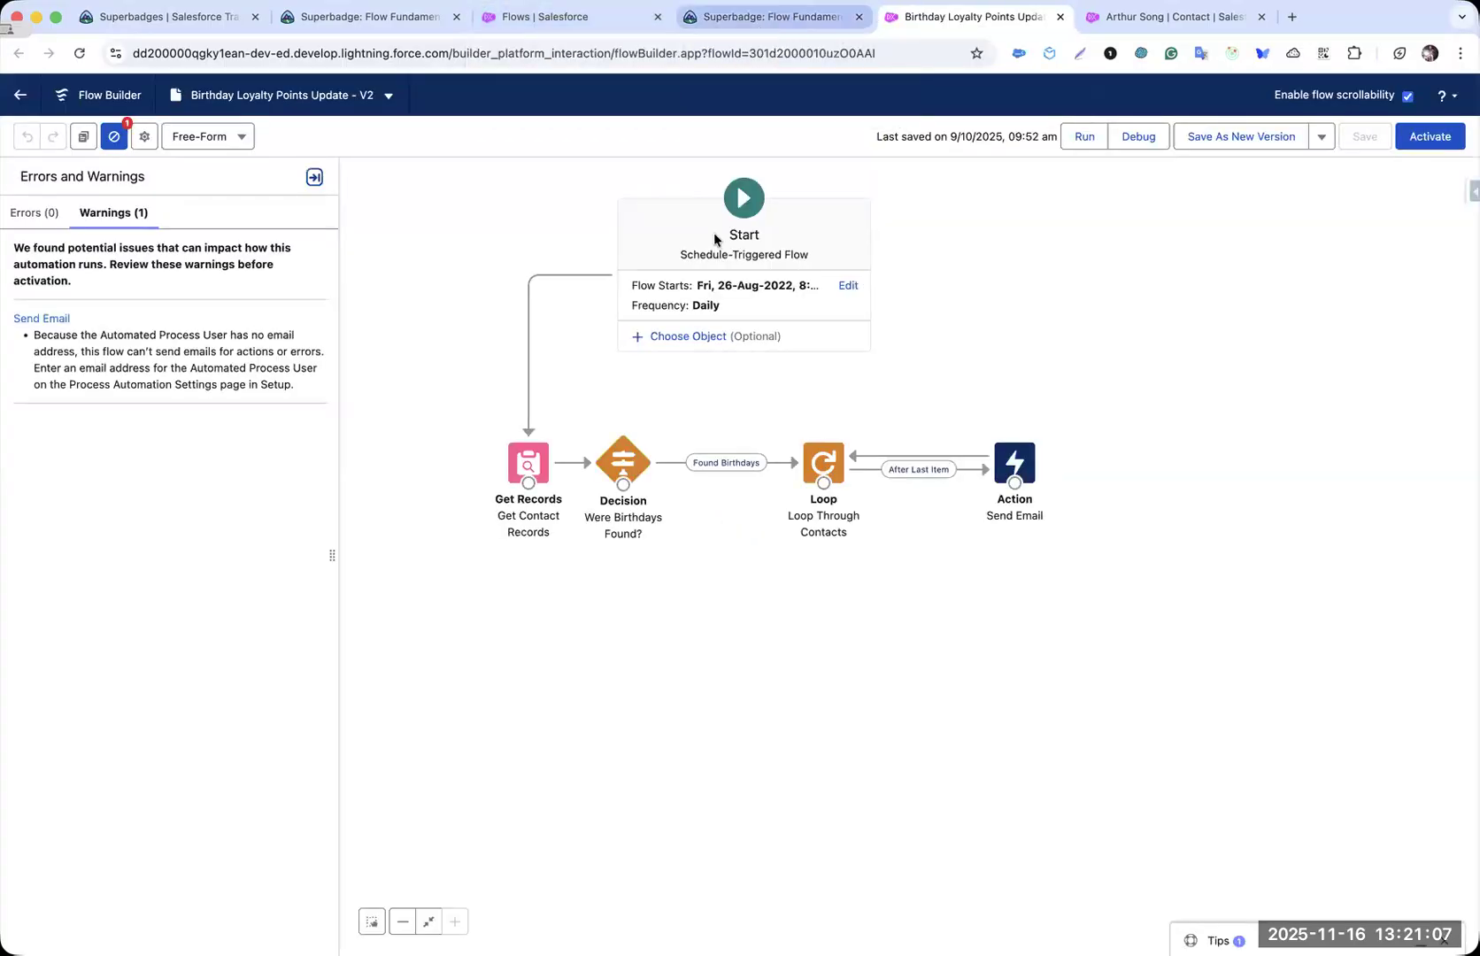
- Switch the Birthday Loyalty Points Update flow from Free-Form to Auto-Layout and close its errors and warnings list
{"action": "left_click", "coordinate": [190, 137]}
{"action": "triple_click", "coordinate": [123, 398]}
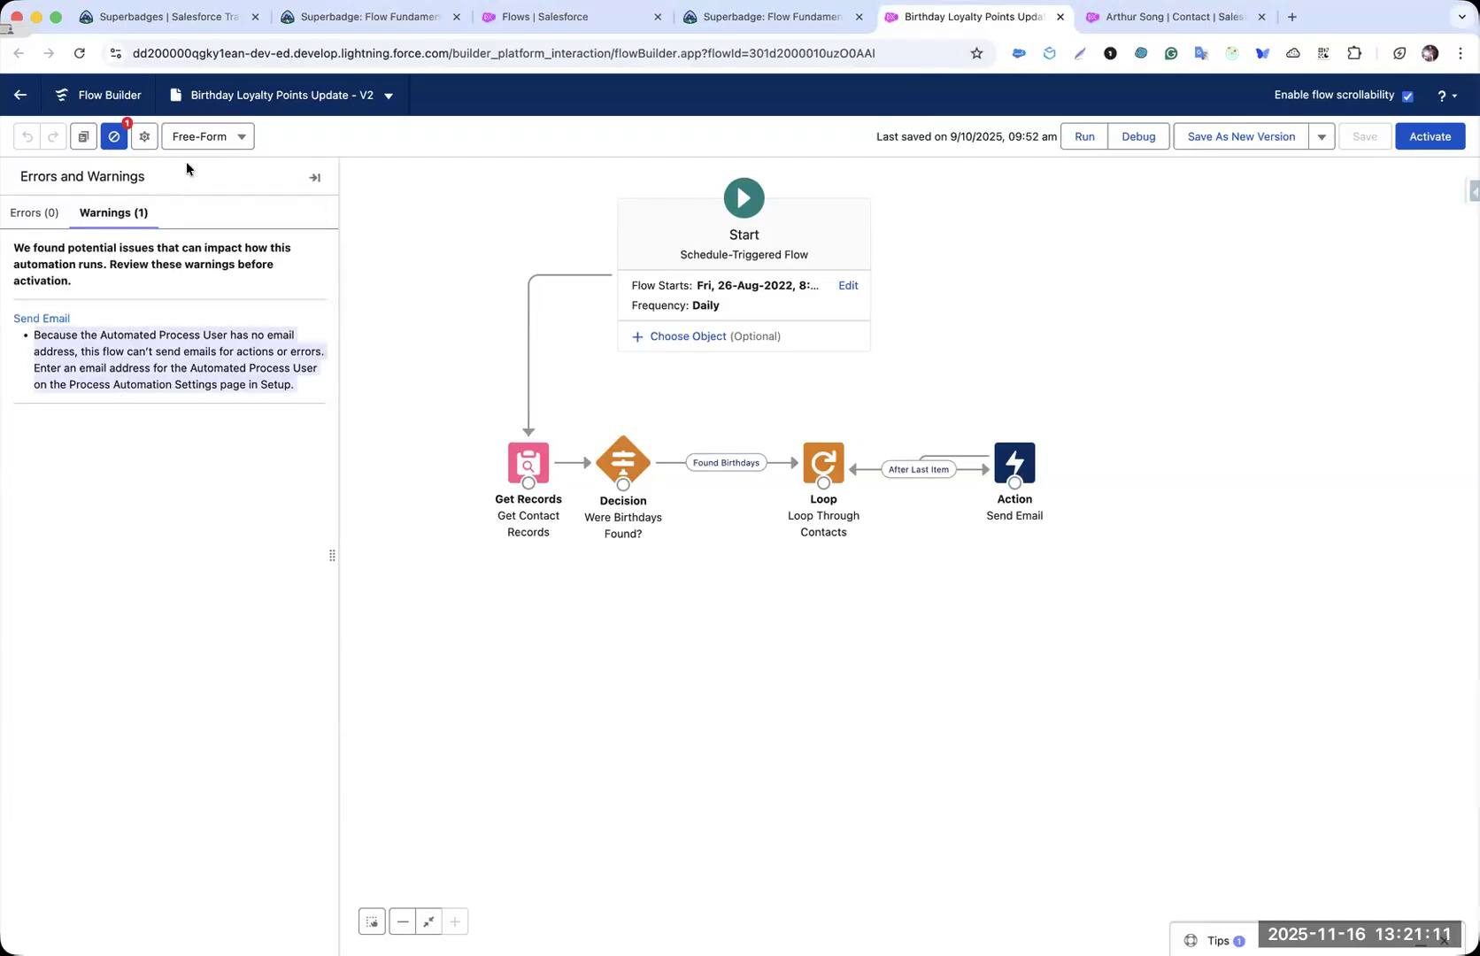
{"action": "left_click", "coordinate": [191, 142]}
{"action": "left_click", "coordinate": [217, 171]}
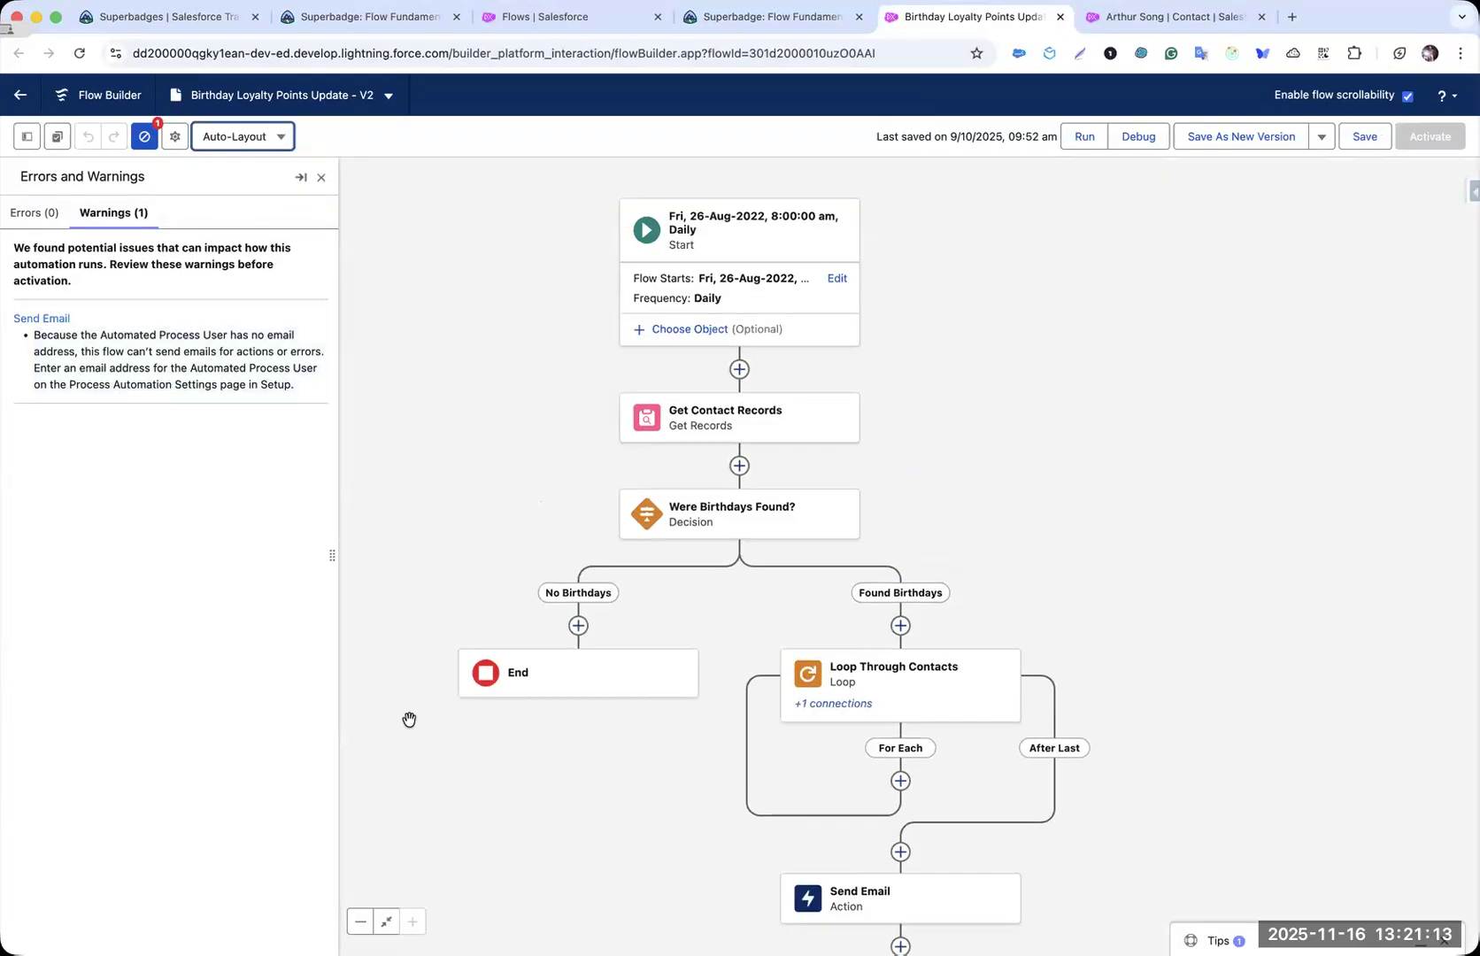
{"action": "left_click", "coordinate": [321, 177]}
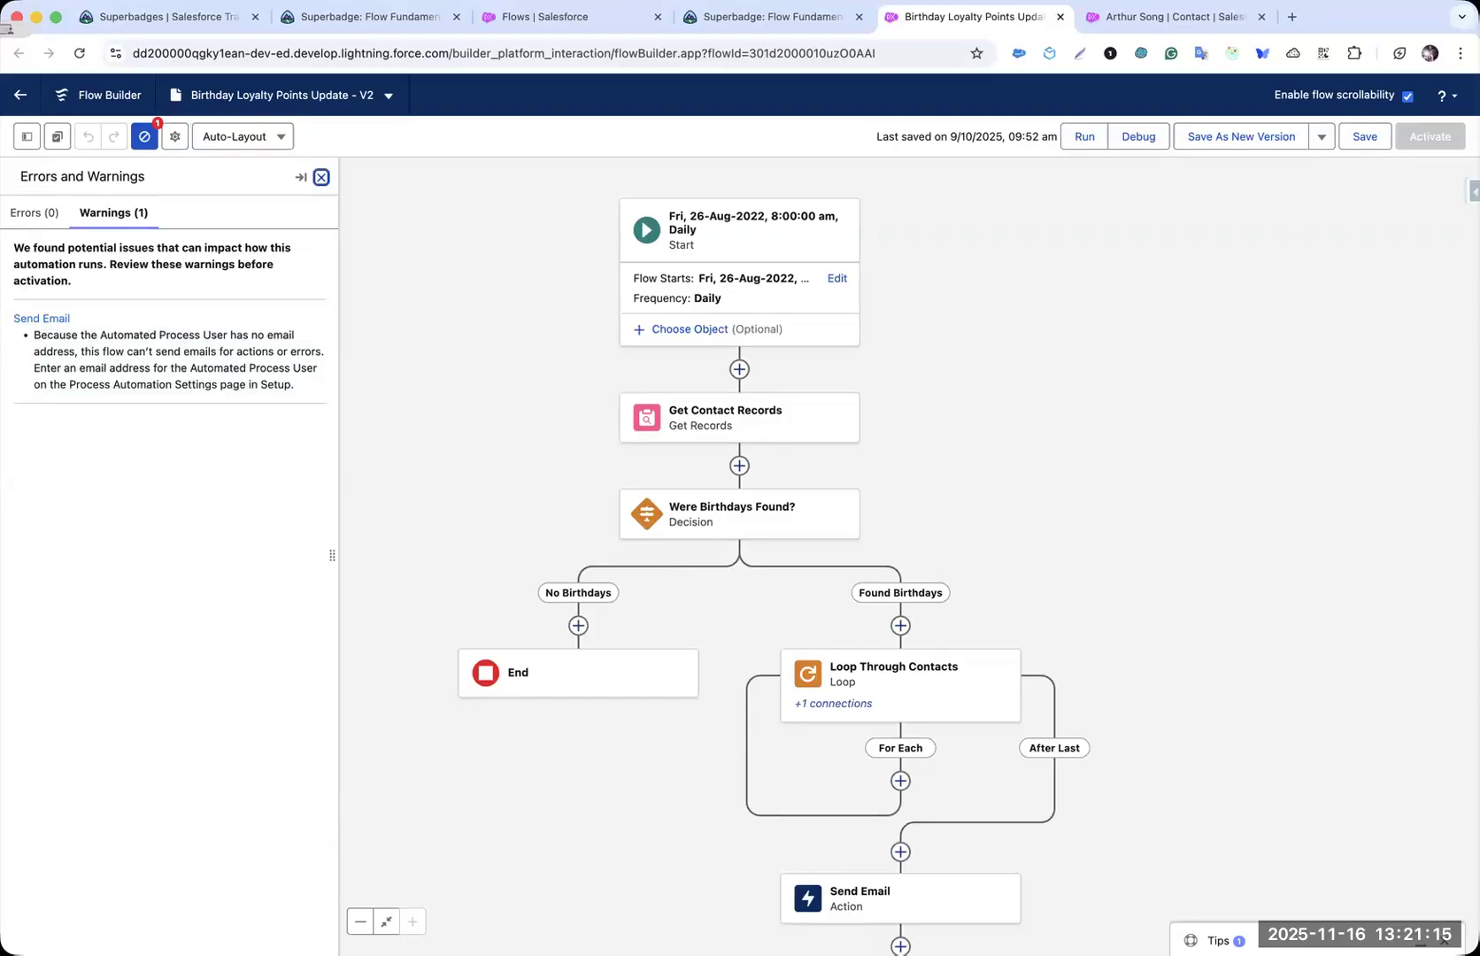
- Read the Dreamscape Loyalty Program requirements for loyalty levels, the contact fields to use, bonus birthday points and the Case logic
{"action": "left_click", "coordinate": [770, 16]}
{"action": "scroll", "coordinate": [626, 547], "scroll_direction": "down", "scroll_amount": 3}
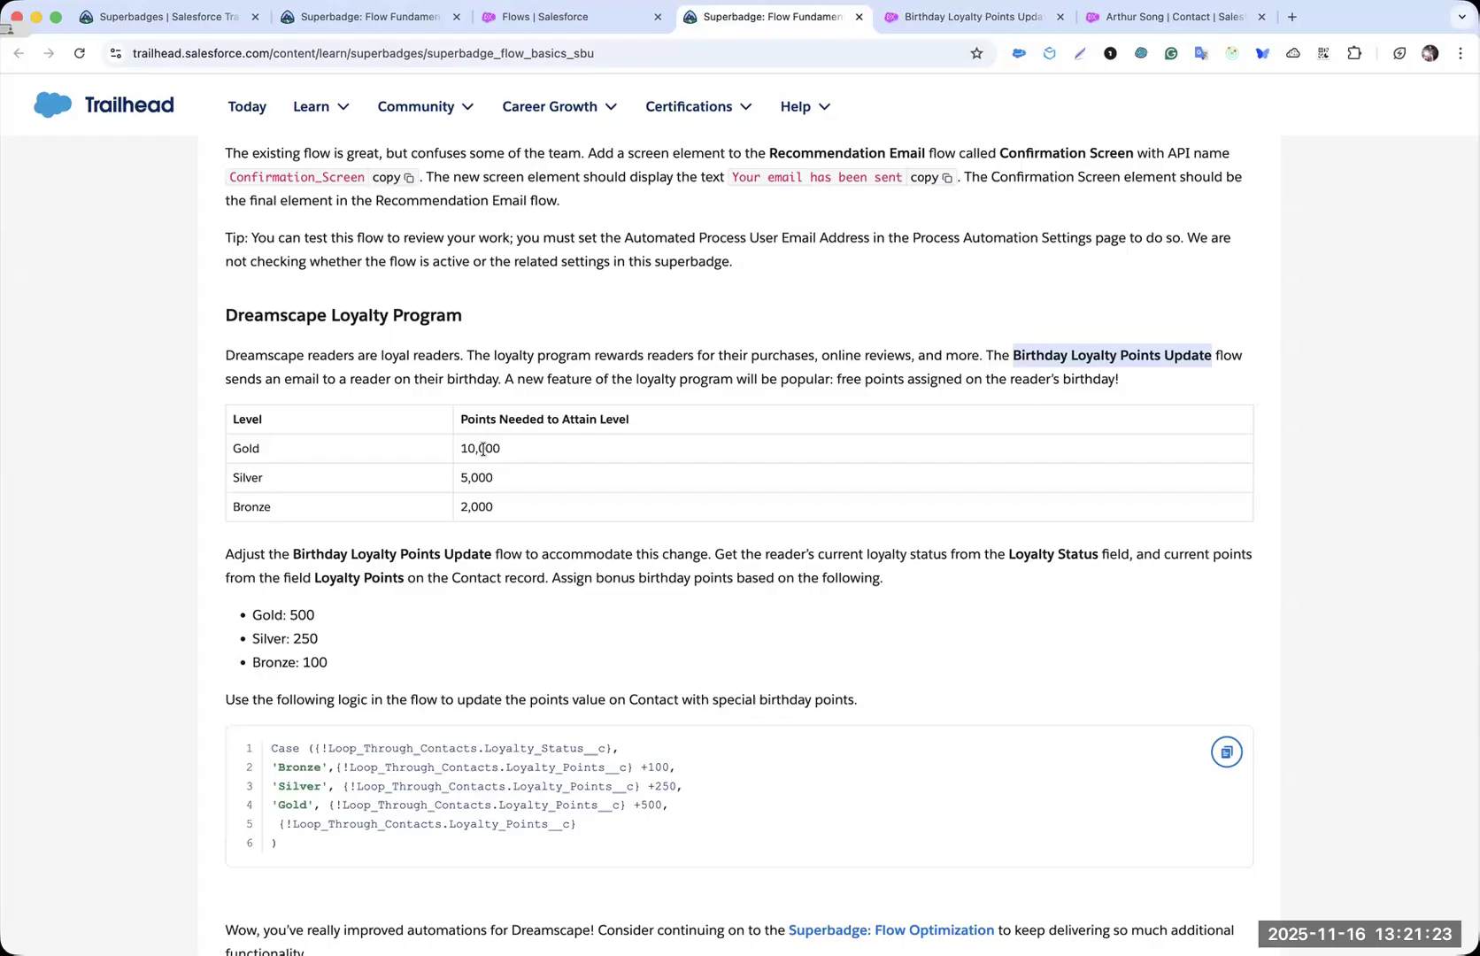
{"action": "scroll", "coordinate": [324, 503], "scroll_direction": "down", "scroll_amount": 2}
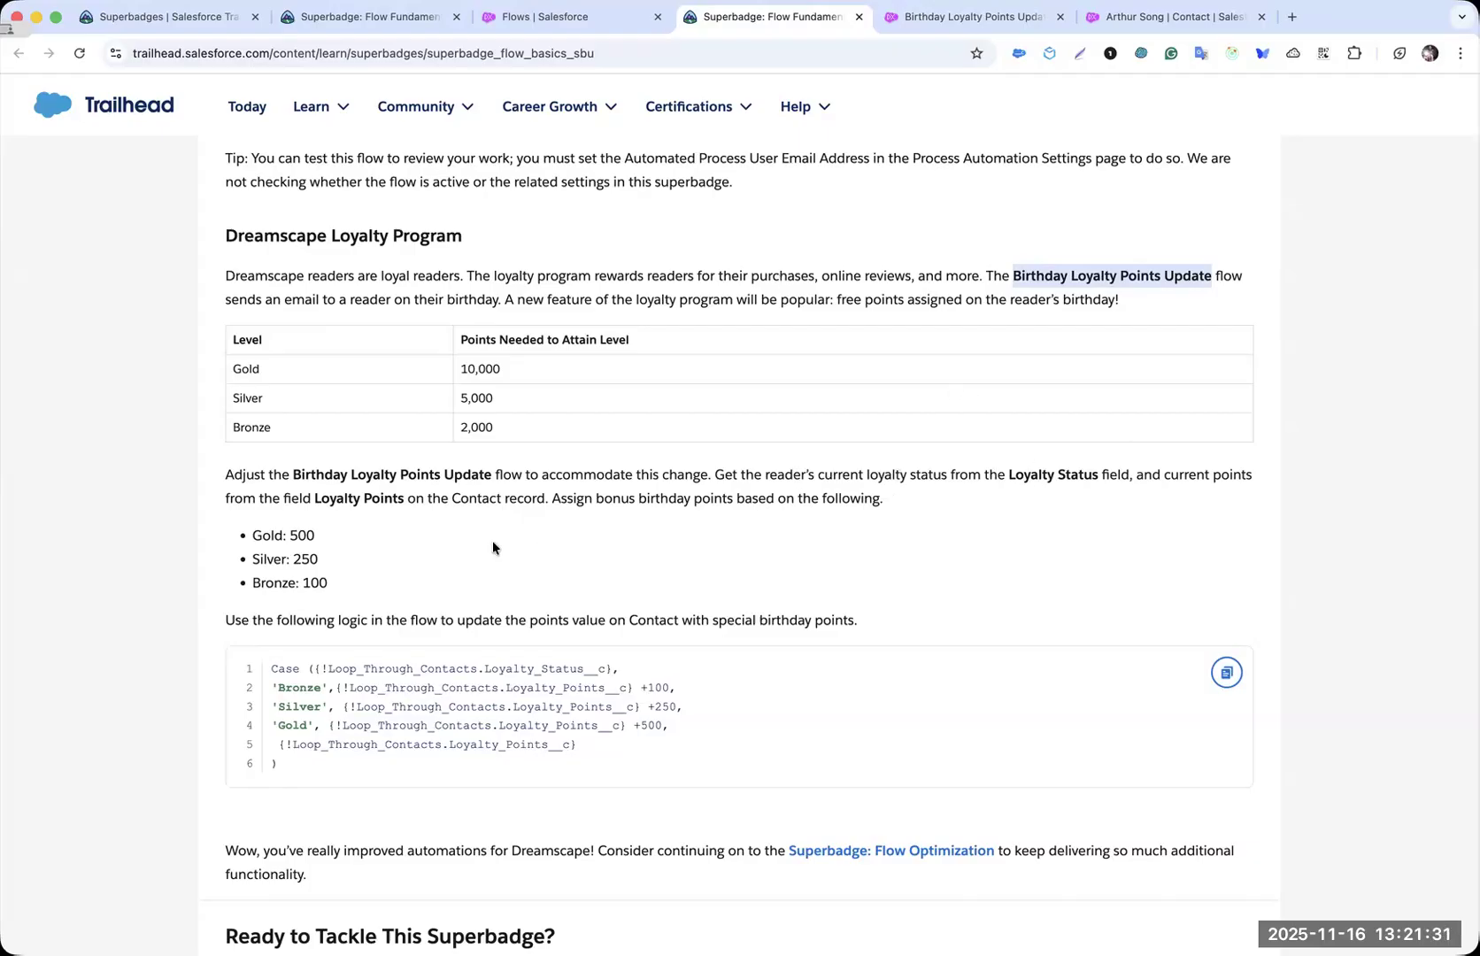
{"action": "scroll", "coordinate": [367, 558], "scroll_direction": "down", "scroll_amount": 1}
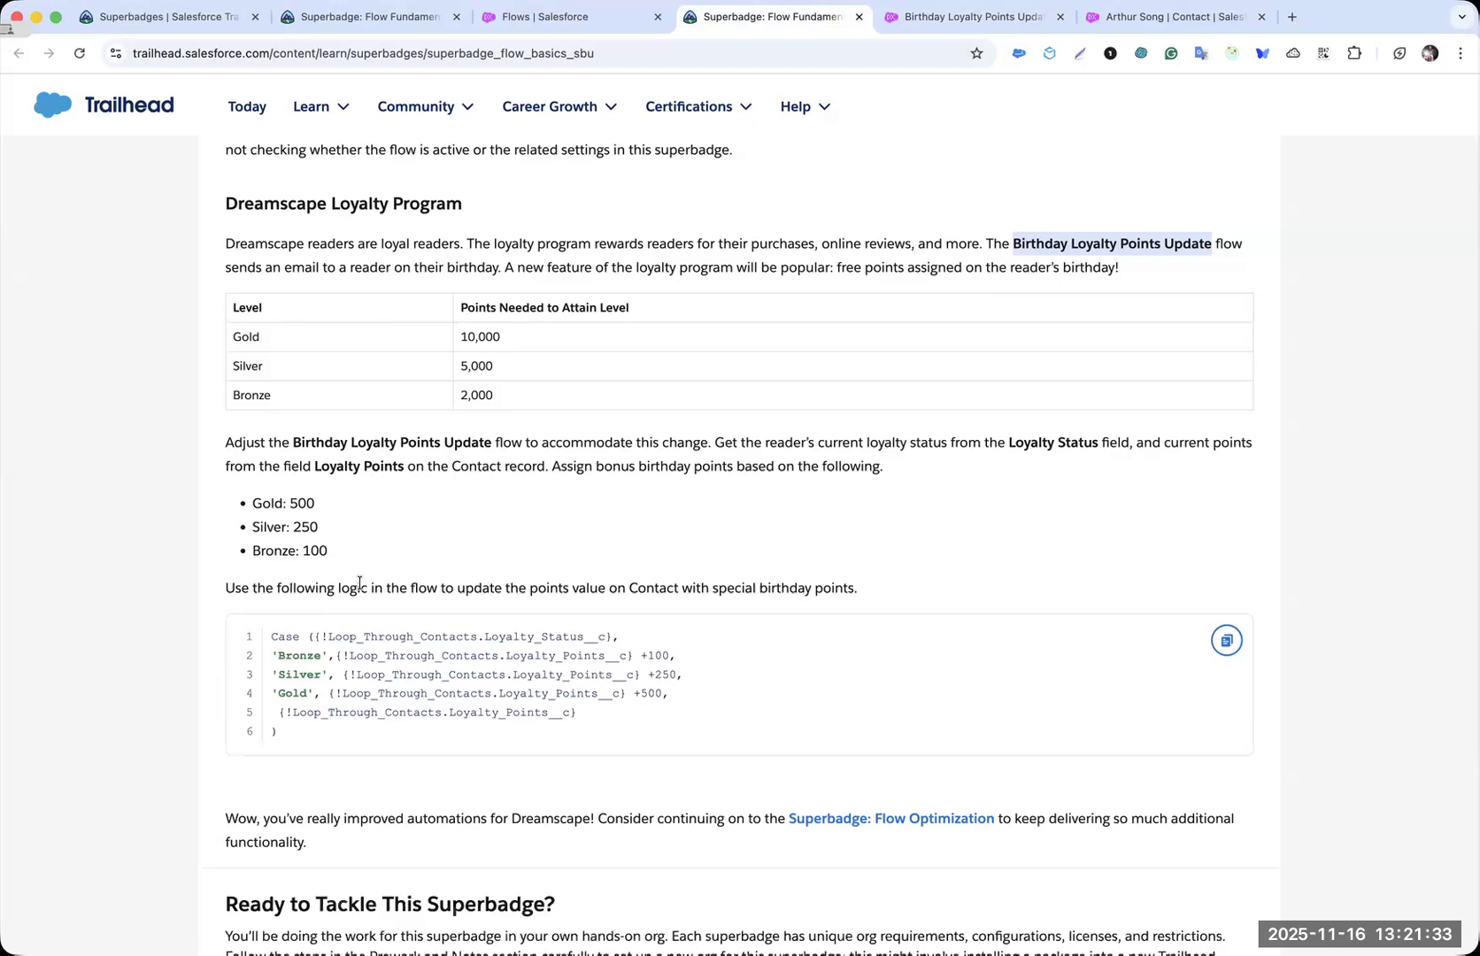
{"action": "scroll", "coordinate": [531, 579], "scroll_direction": "down", "scroll_amount": 1}
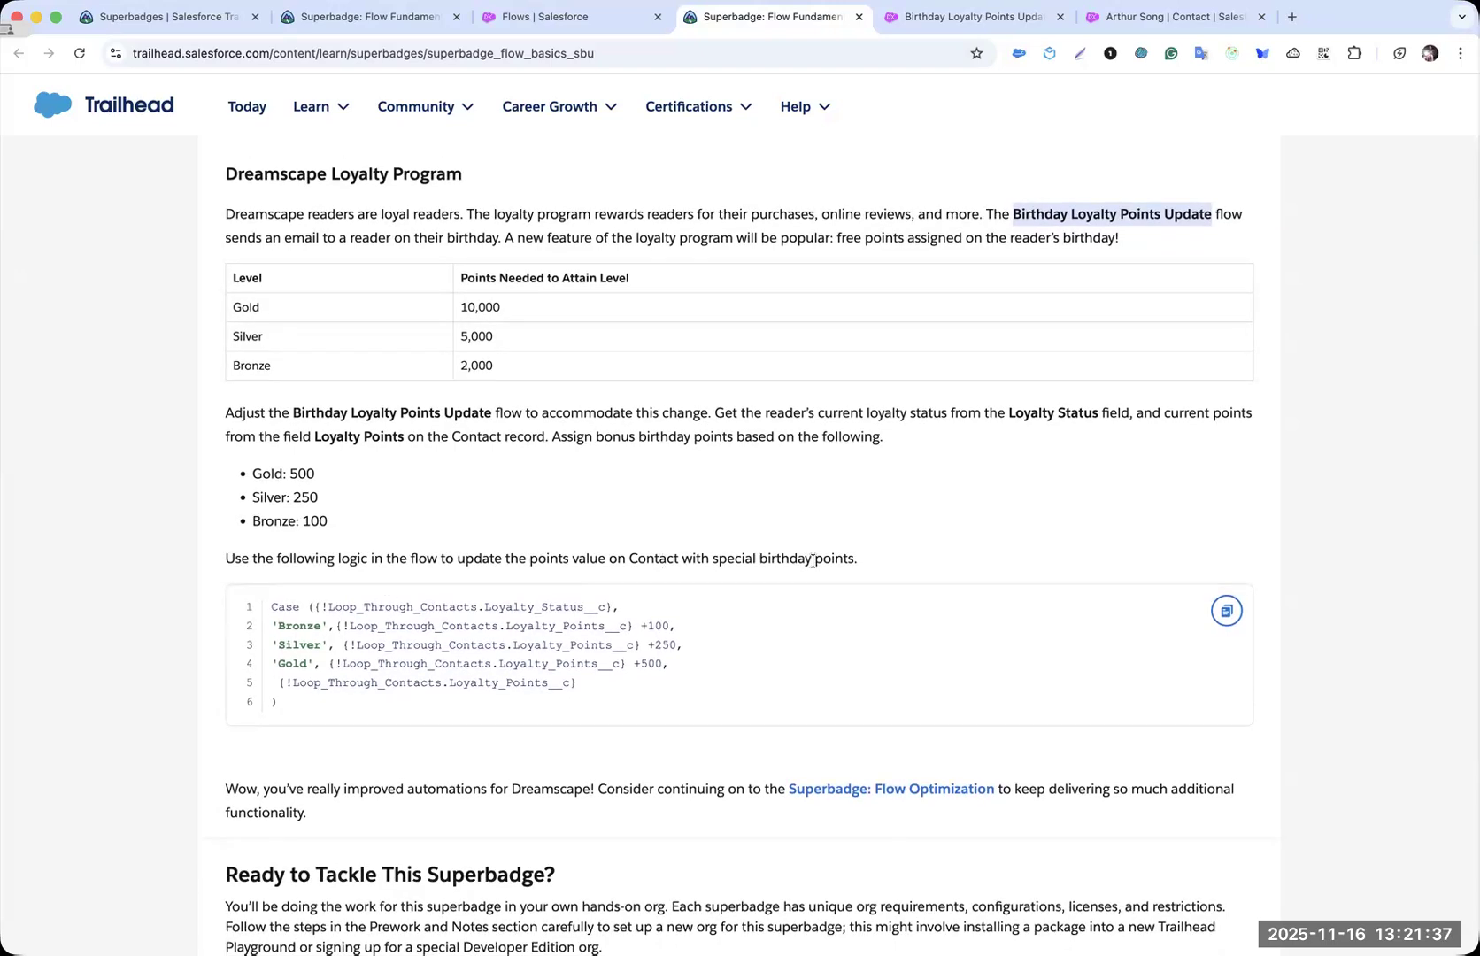
{"action": "scroll", "coordinate": [808, 558], "scroll_direction": "down", "scroll_amount": 2}
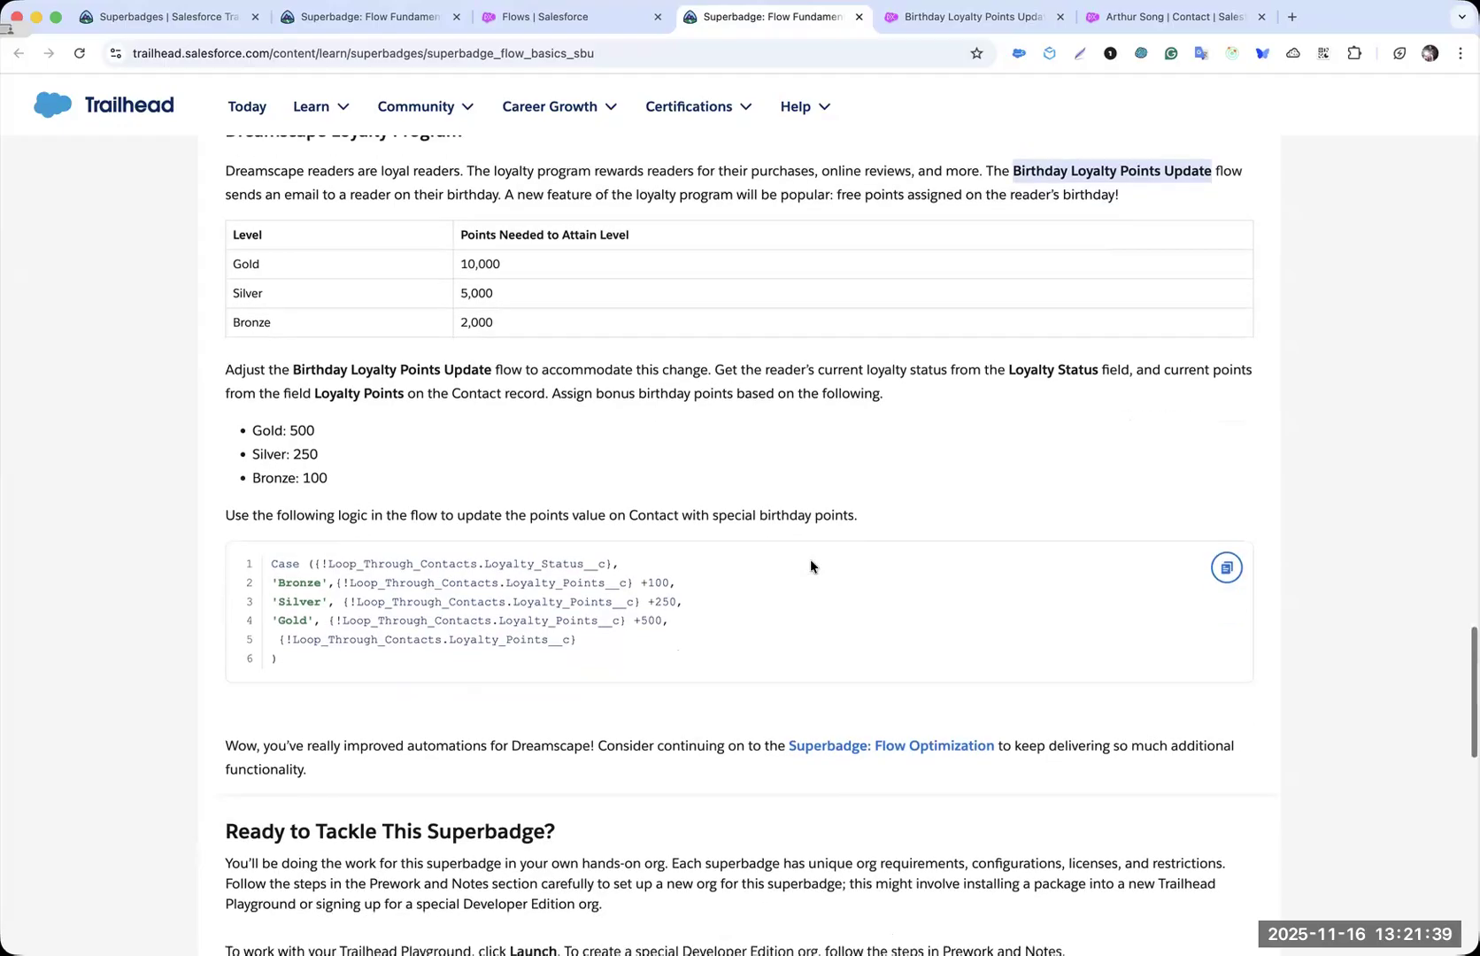
{"action": "scroll", "coordinate": [295, 643], "scroll_direction": "down", "scroll_amount": 3}
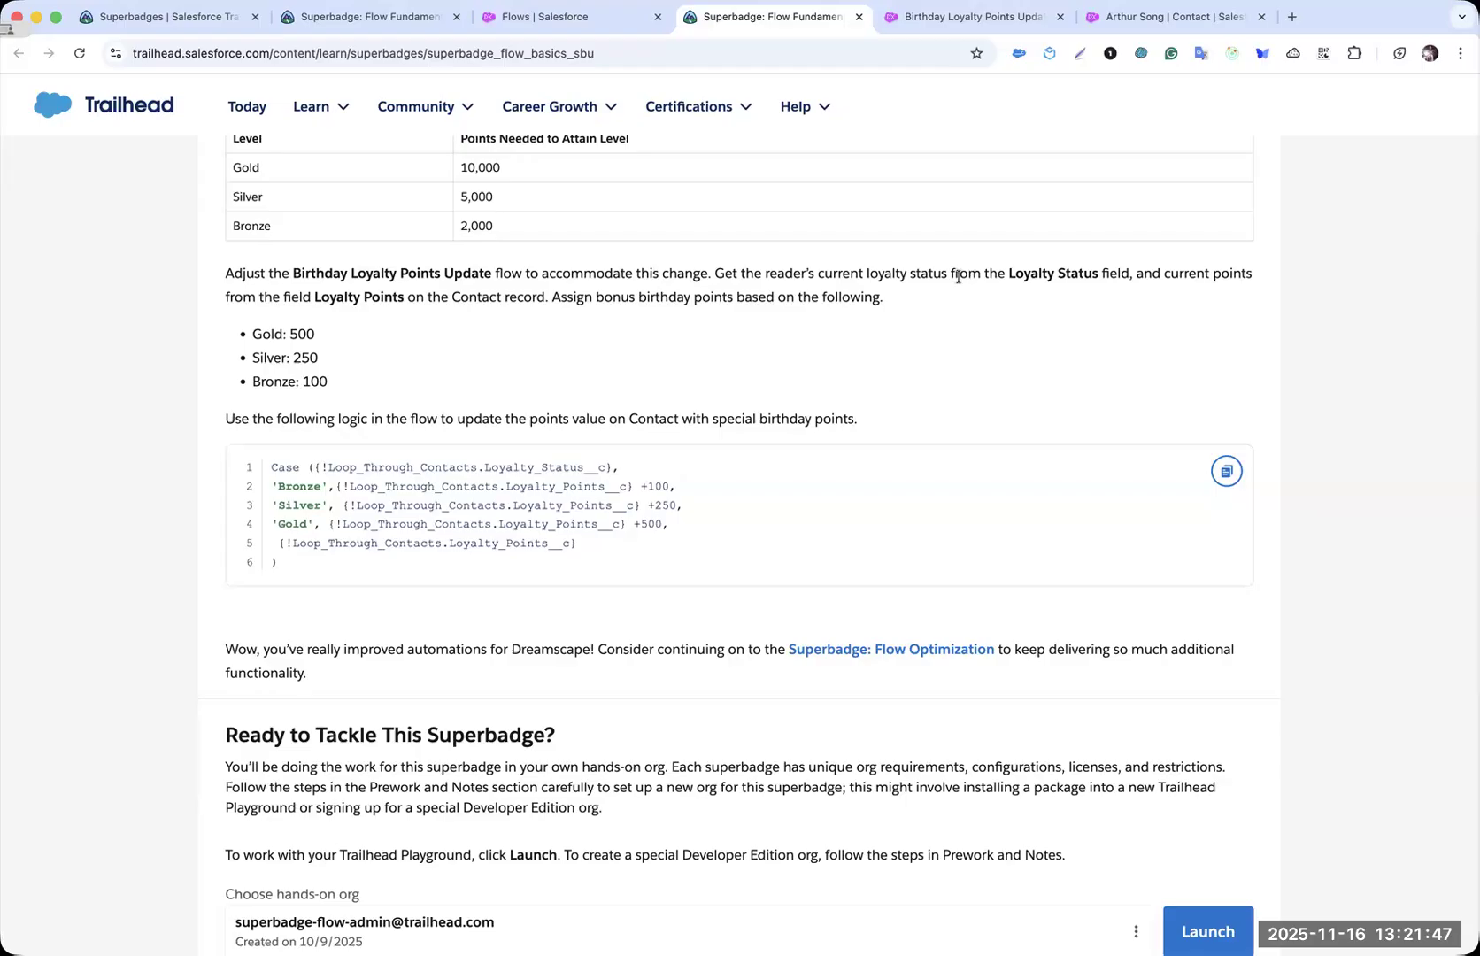
{"action": "left_click_drag", "start_coordinate": [867, 275], "coordinate": [947, 275]}
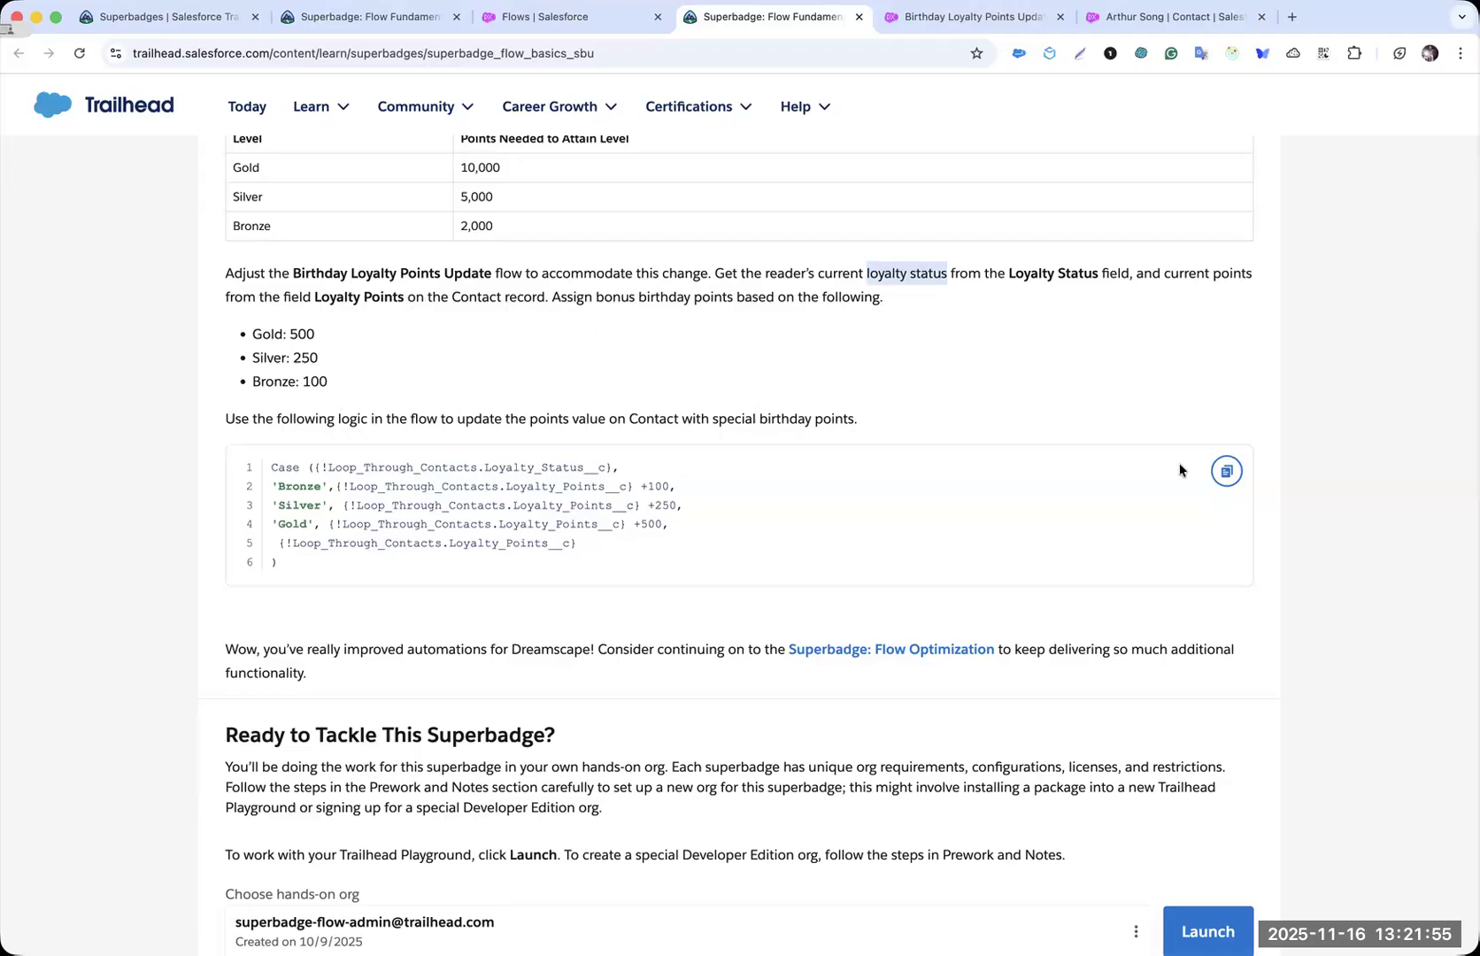
- Copy the Case formula for birthday points from the requirements and open the Birthday Loyalty Points Update flow's resource Toolbox
{"action": "left_click", "coordinate": [1224, 472]}
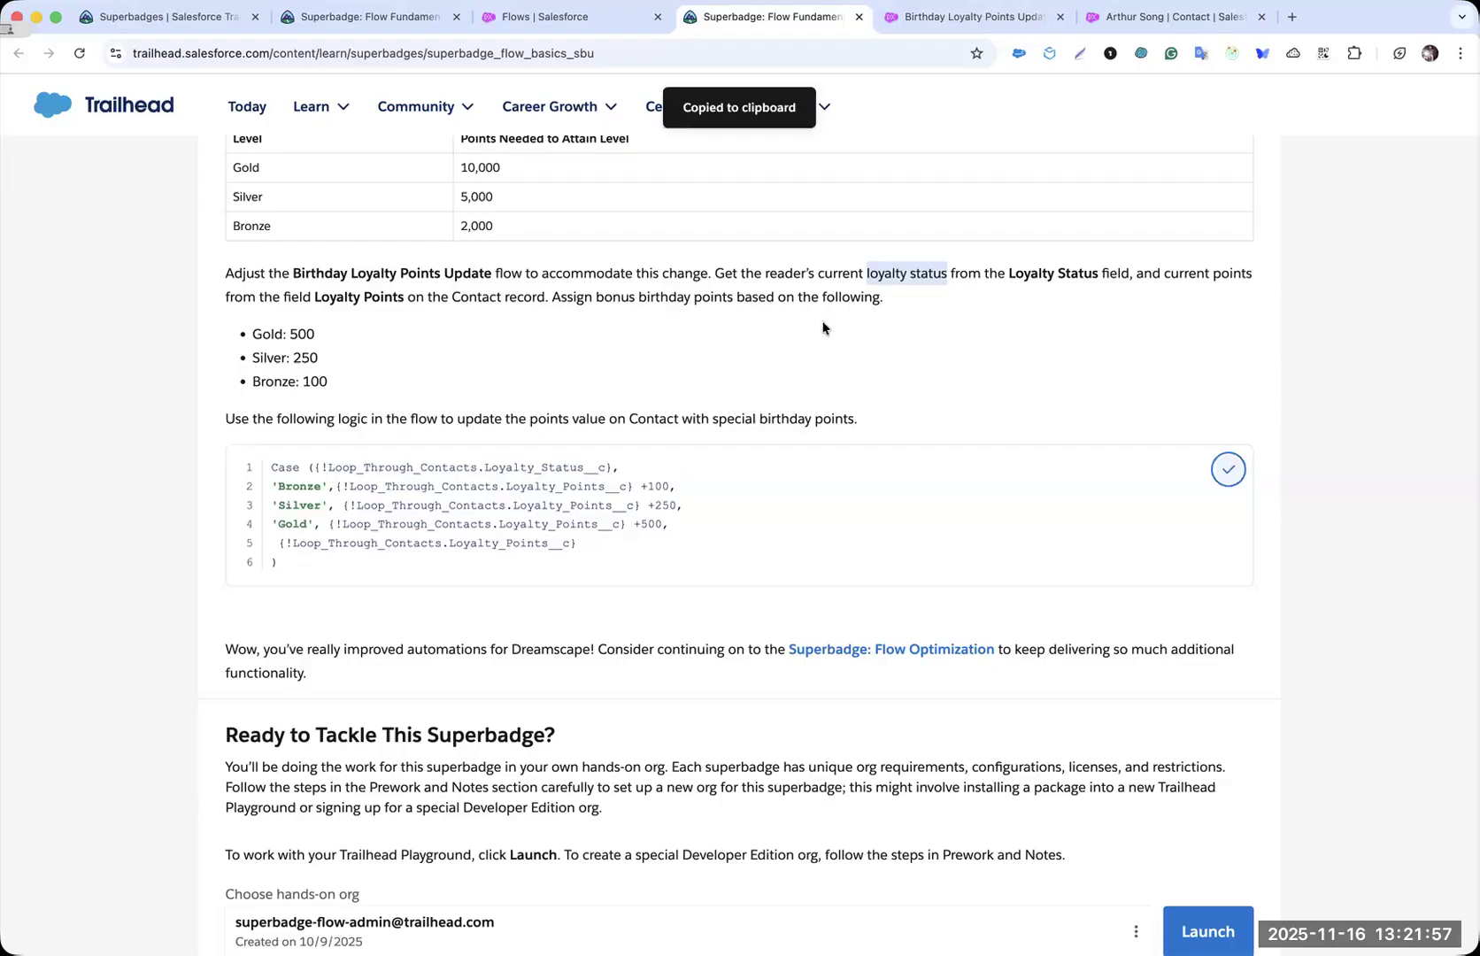
{"action": "key", "text": "ctrl+Tab"}
{"action": "left_click", "coordinate": [26, 136]}
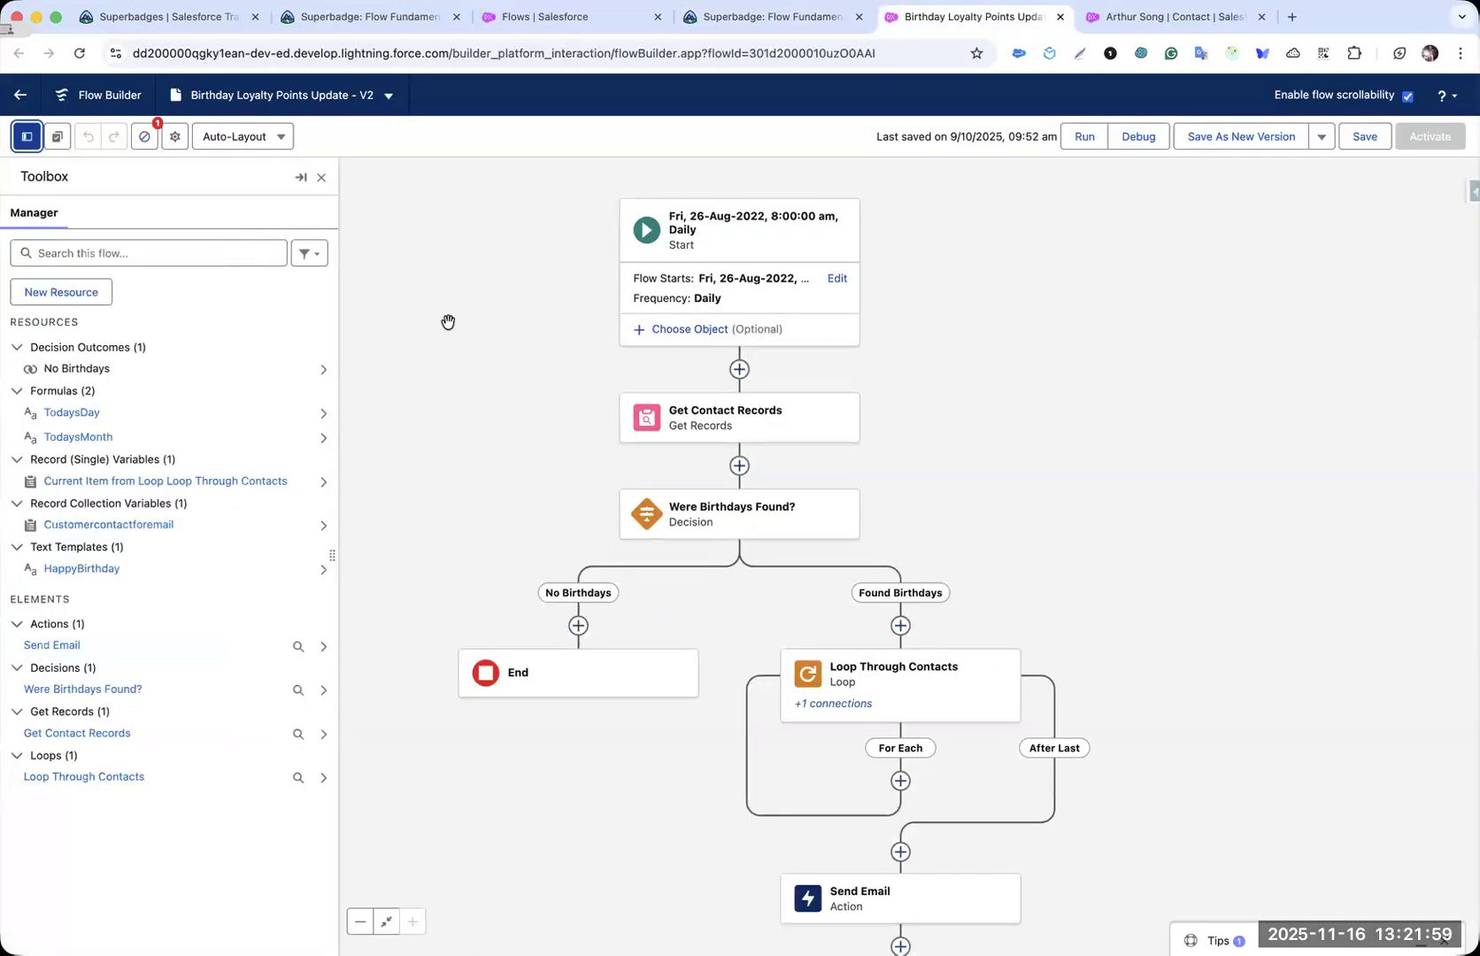
- Examine the Get Contact Records, Were Birthdays Found? and Loop Through Contacts settings, and compare them with the loyalty points requirements
{"action": "left_click", "coordinate": [667, 411]}
{"action": "scroll", "coordinate": [1124, 519], "scroll_direction": "down", "scroll_amount": 5}
{"action": "scroll", "coordinate": [1124, 519], "scroll_direction": "down", "scroll_amount": 3}
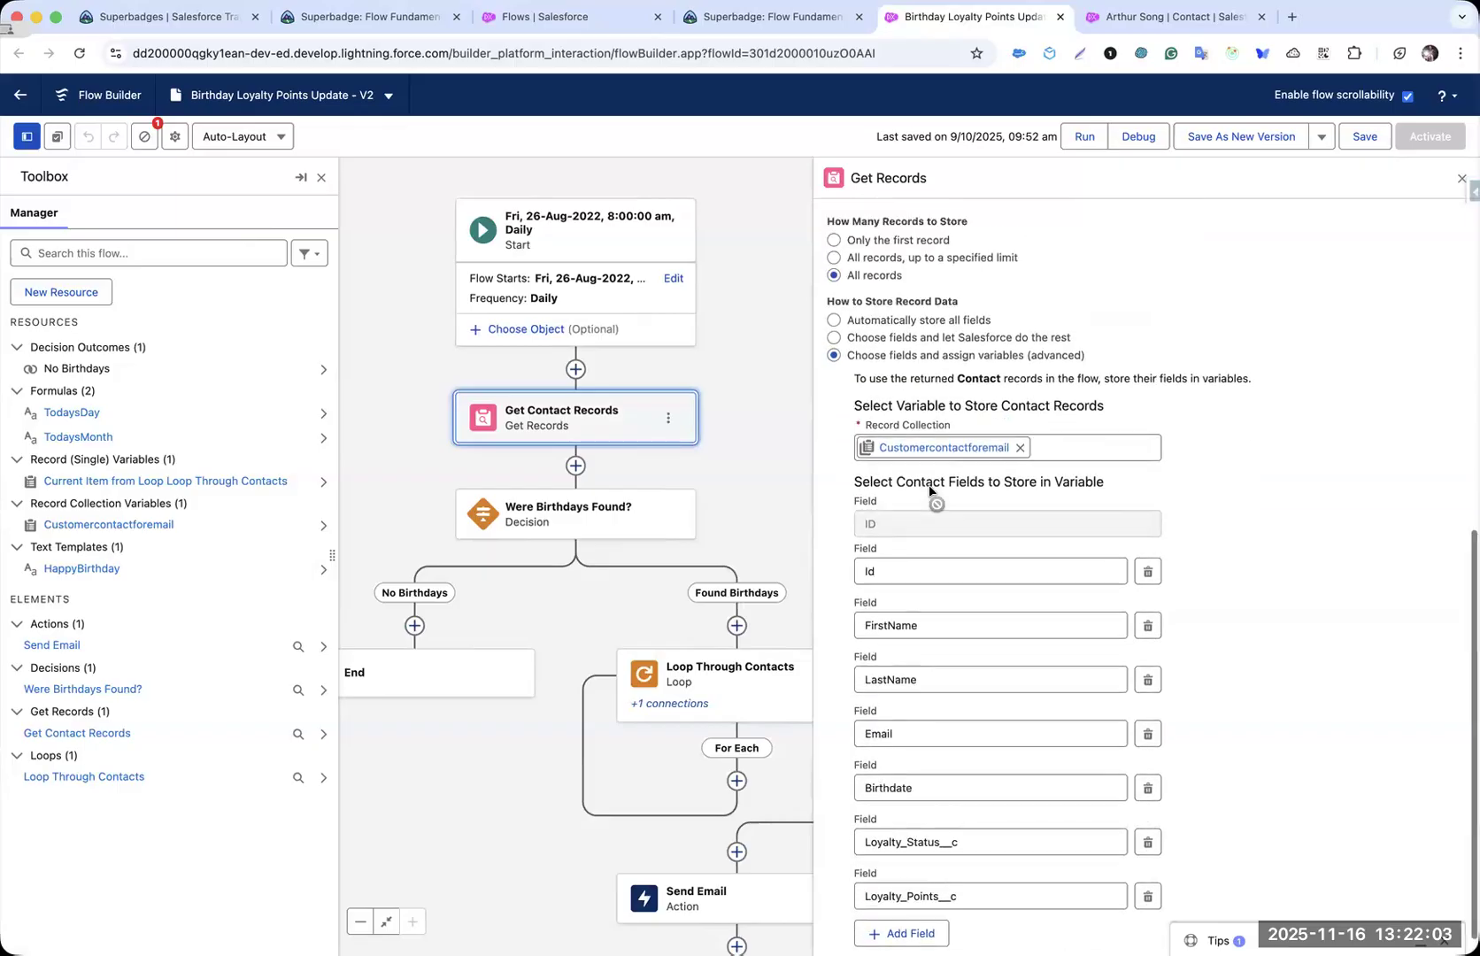
{"action": "scroll", "coordinate": [928, 490], "scroll_direction": "up", "scroll_amount": 1}
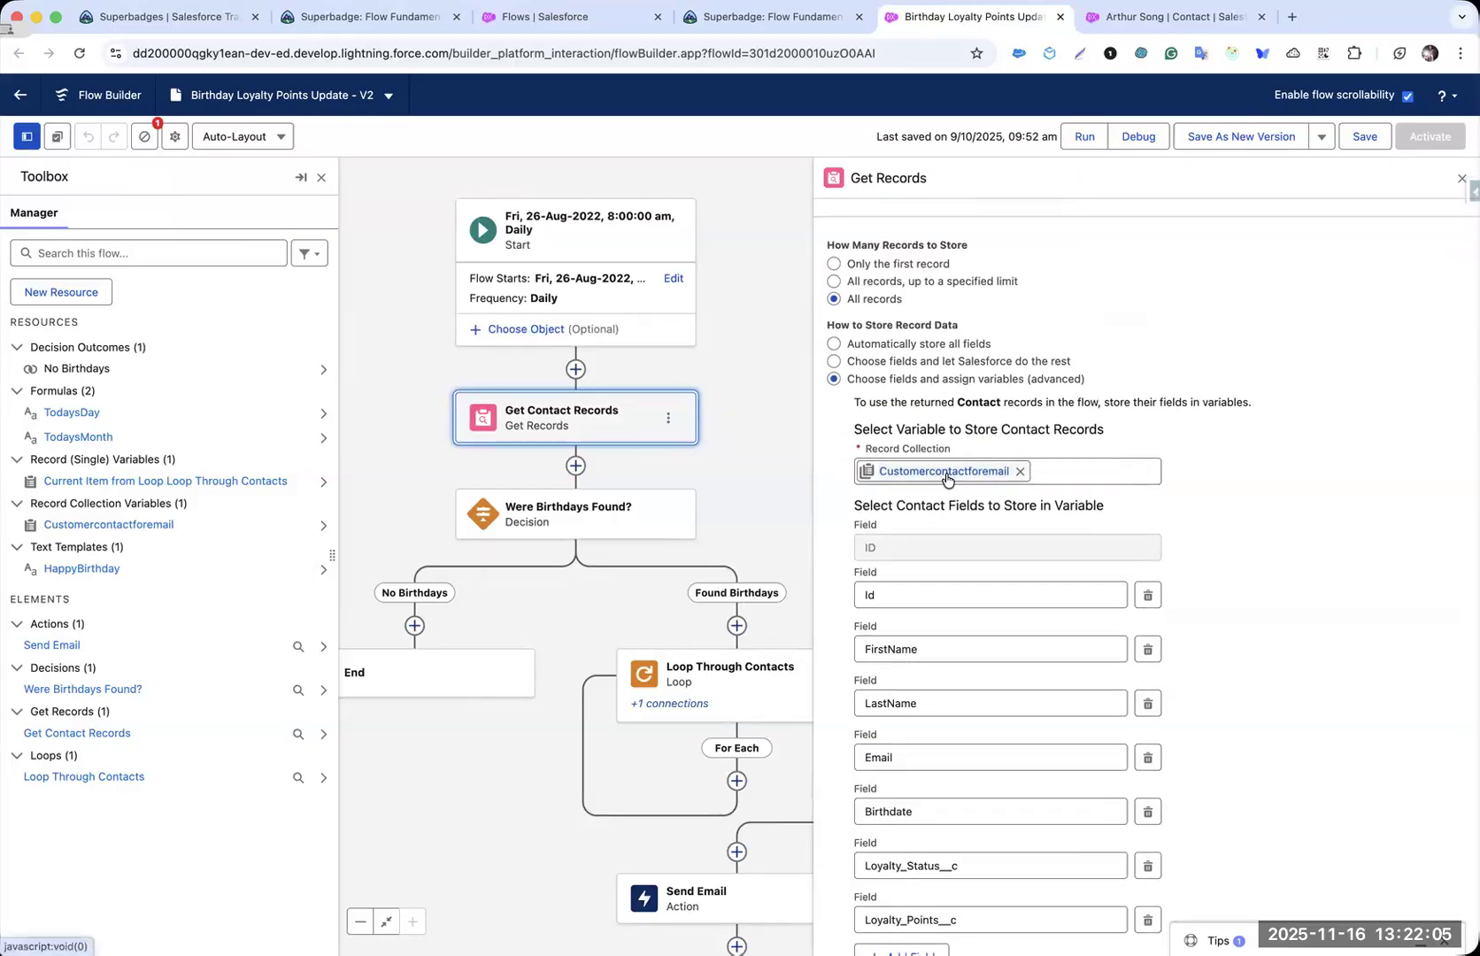
{"action": "left_click", "coordinate": [581, 513]}
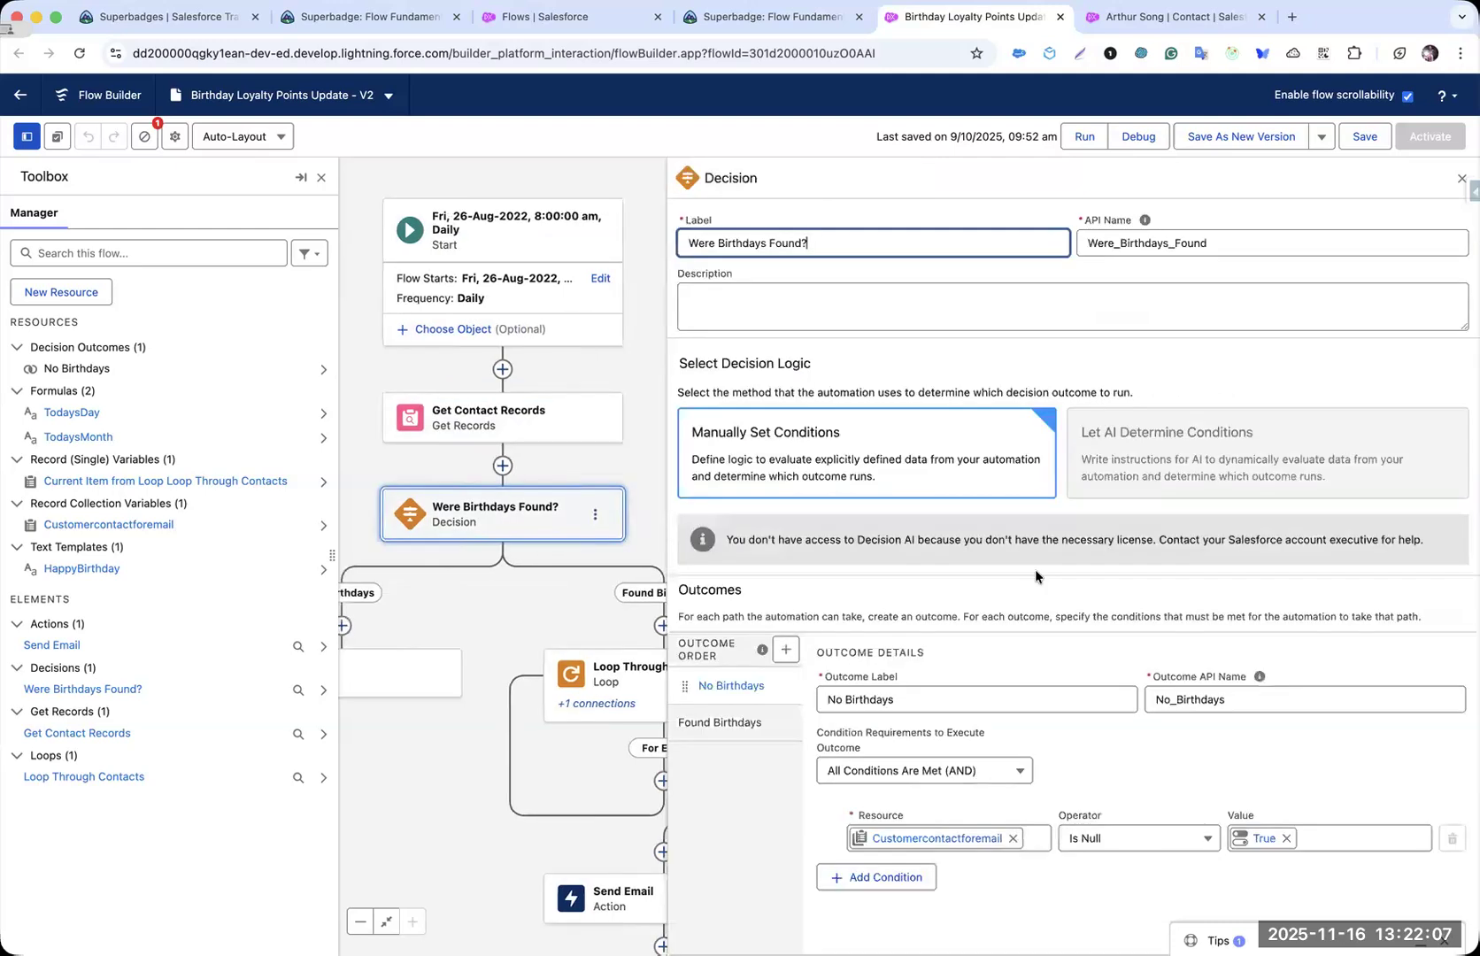
{"action": "left_click_drag", "start_coordinate": [404, 630], "coordinate": [554, 576]}
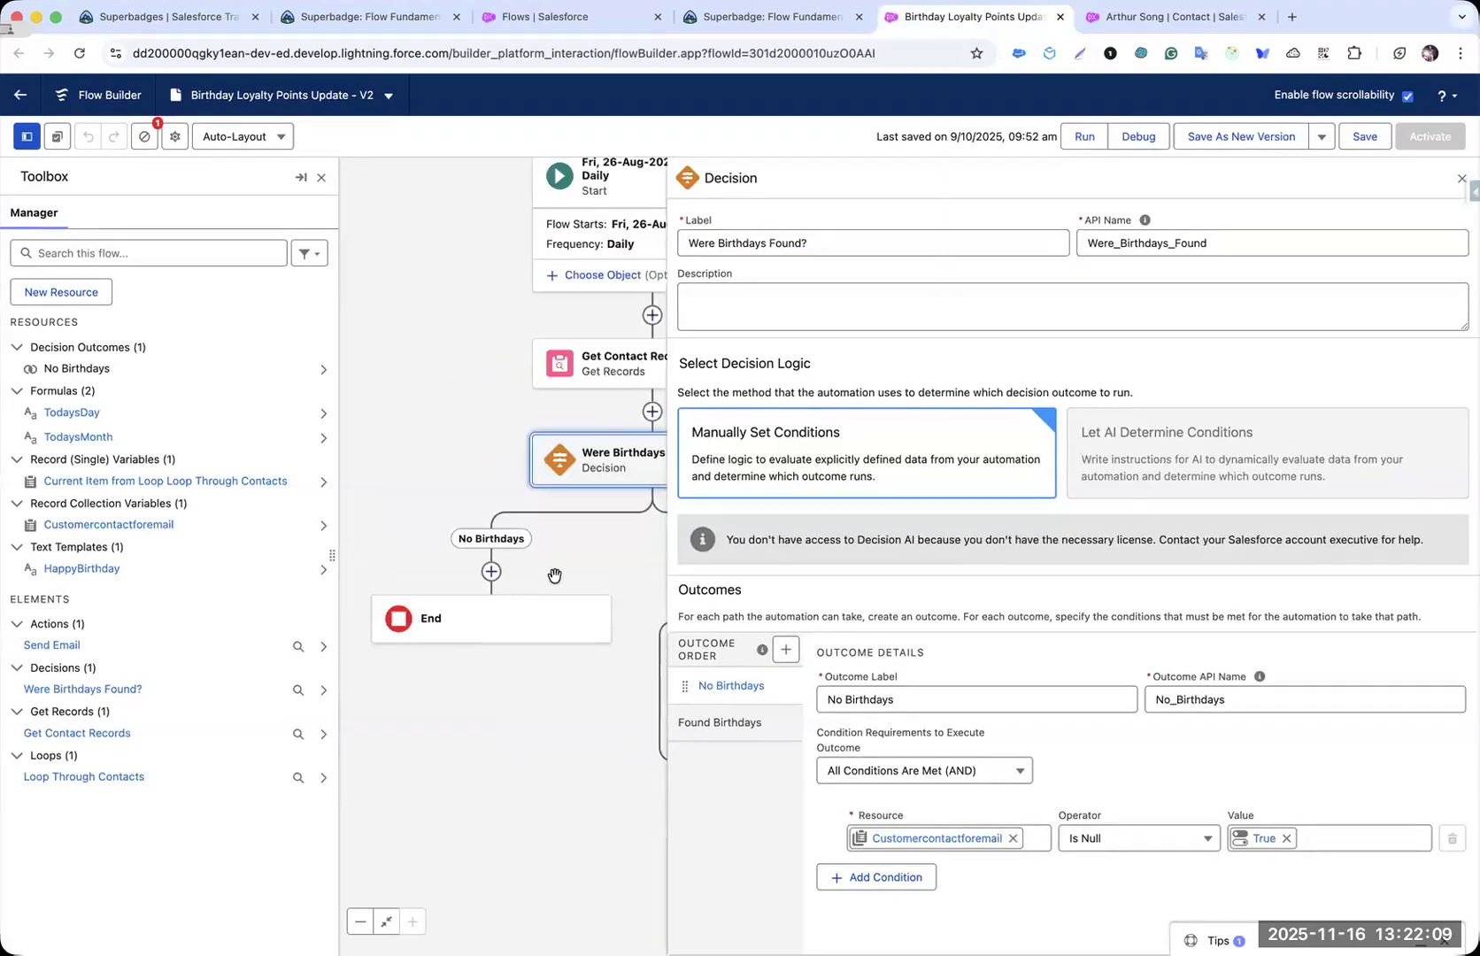
{"action": "scroll", "coordinate": [452, 568], "scroll_direction": "right", "scroll_amount": 6}
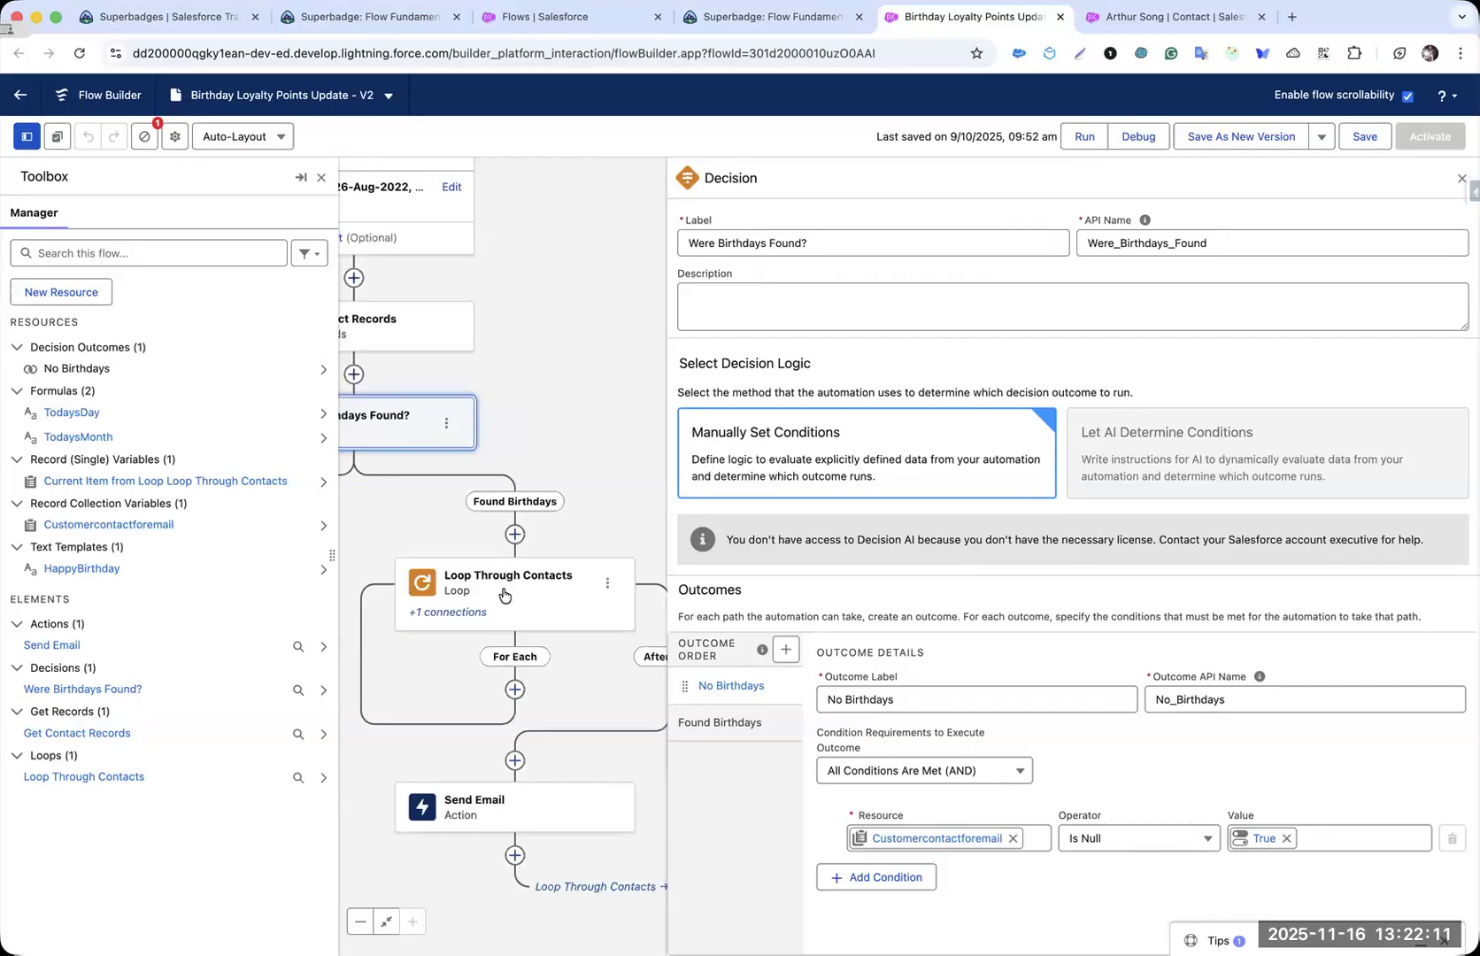
{"action": "left_click", "coordinate": [504, 594]}
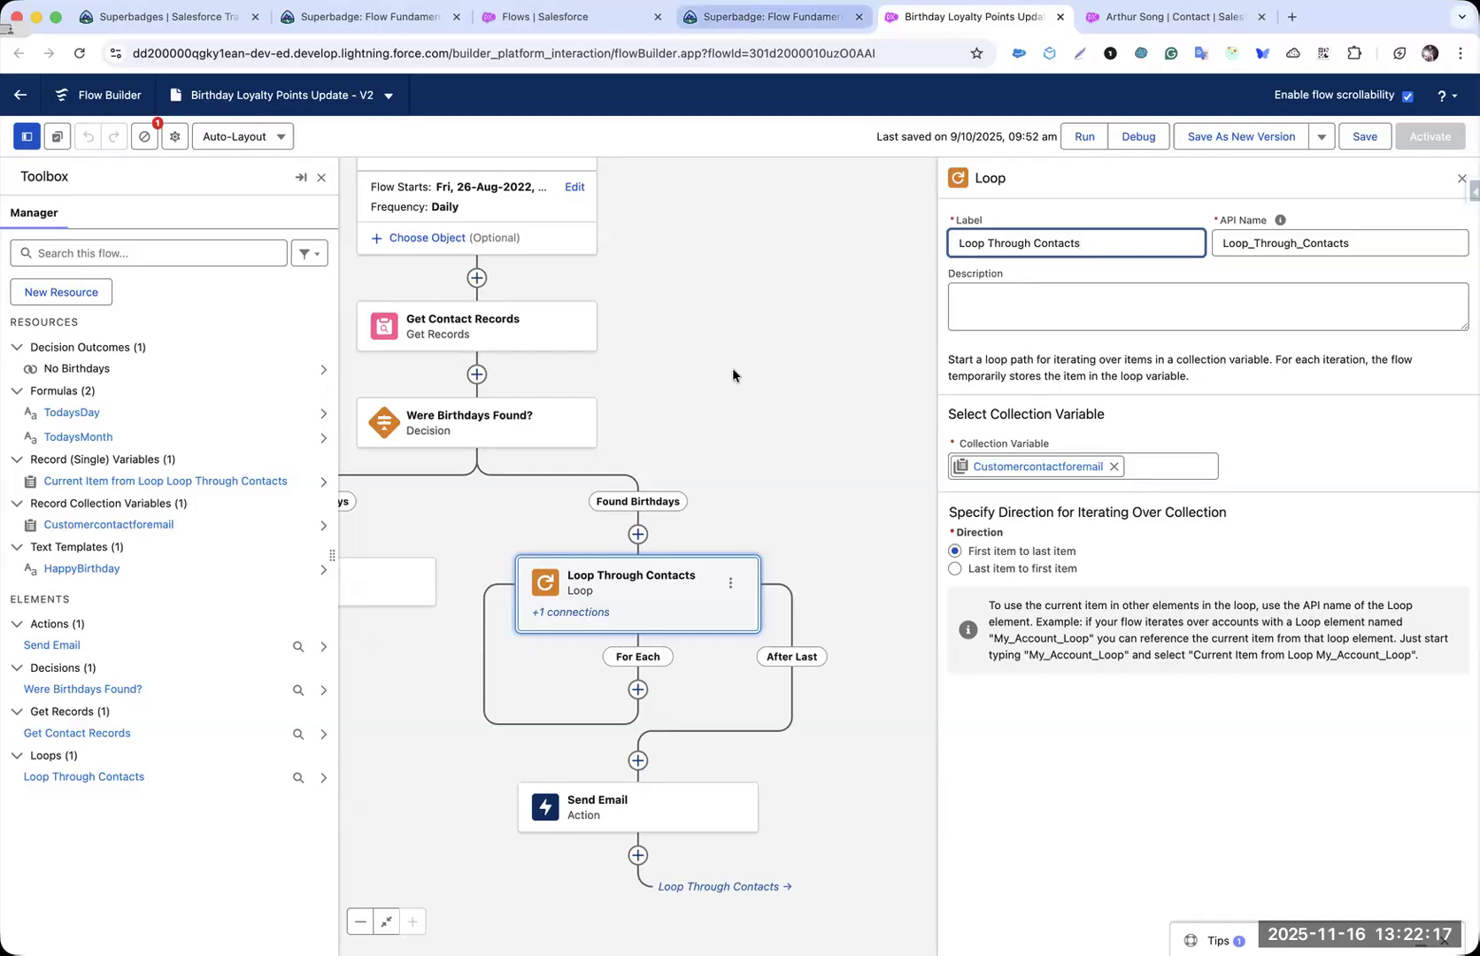
{"action": "left_click", "coordinate": [770, 16]}
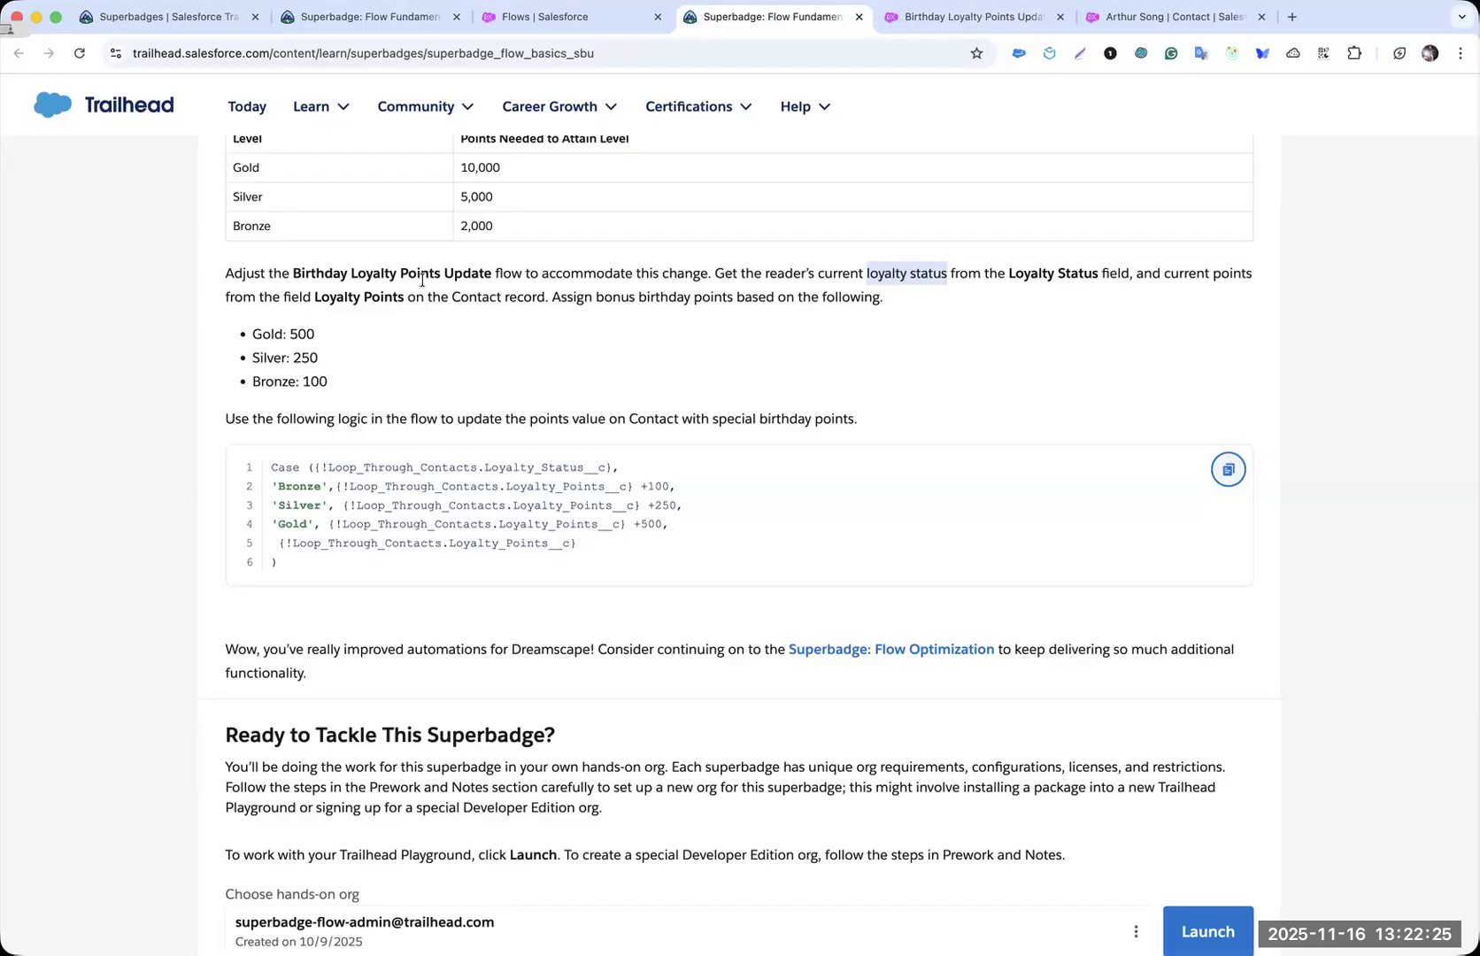
{"action": "key", "text": "ctrl+Tab"}
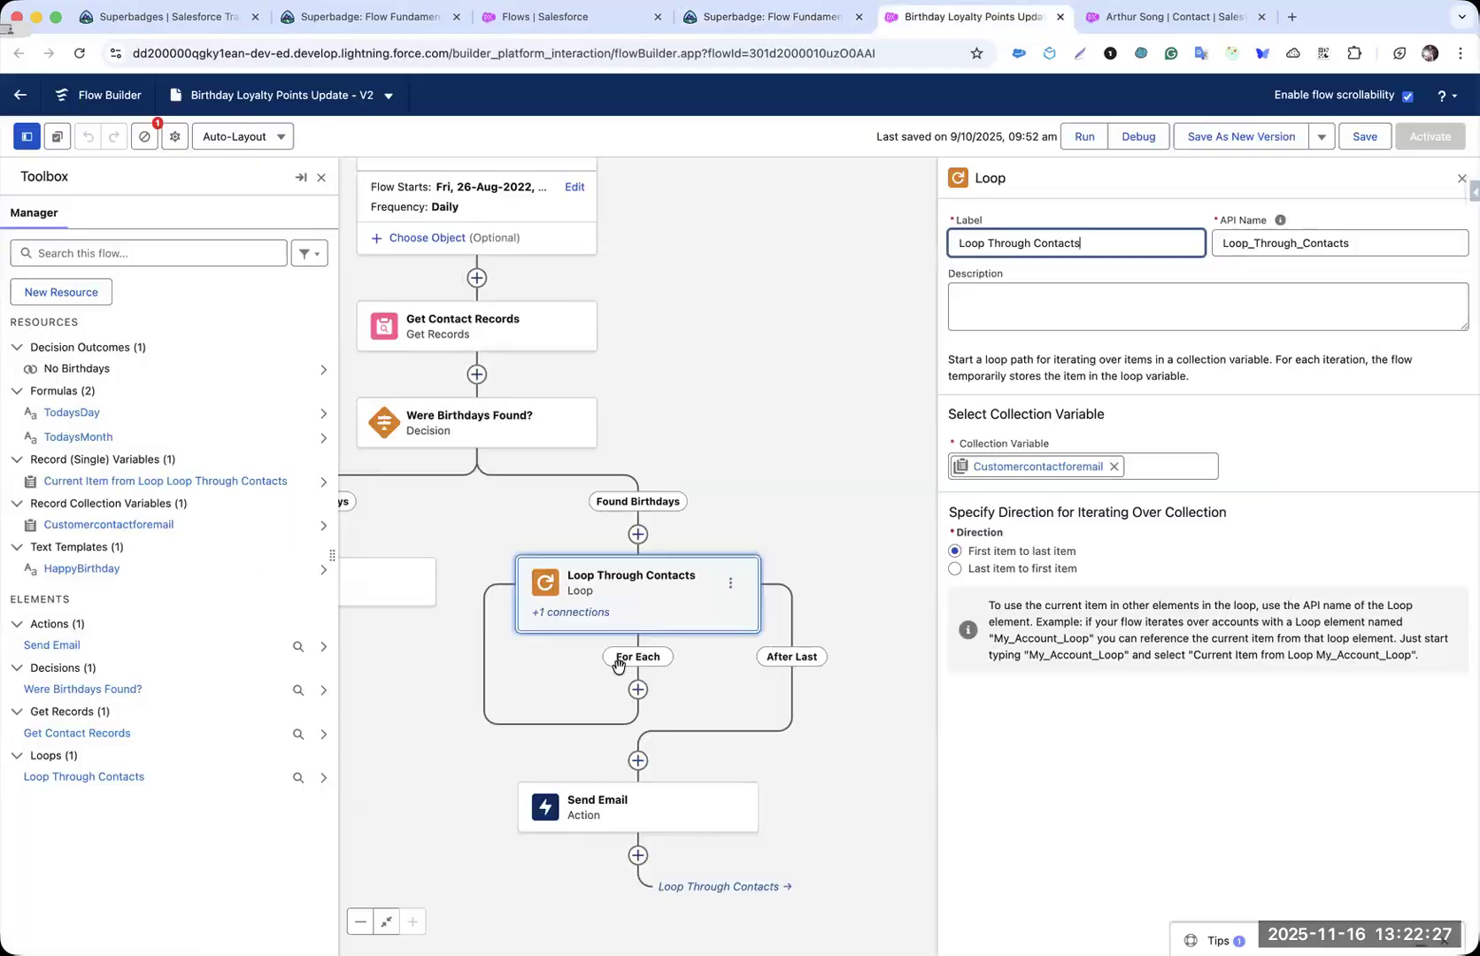
- Add an Assignment to the loop's For Each path with the current contact's Loyalty Points field as its variable
{"action": "left_click", "coordinate": [636, 687]}
{"action": "type", "text": "assign"}
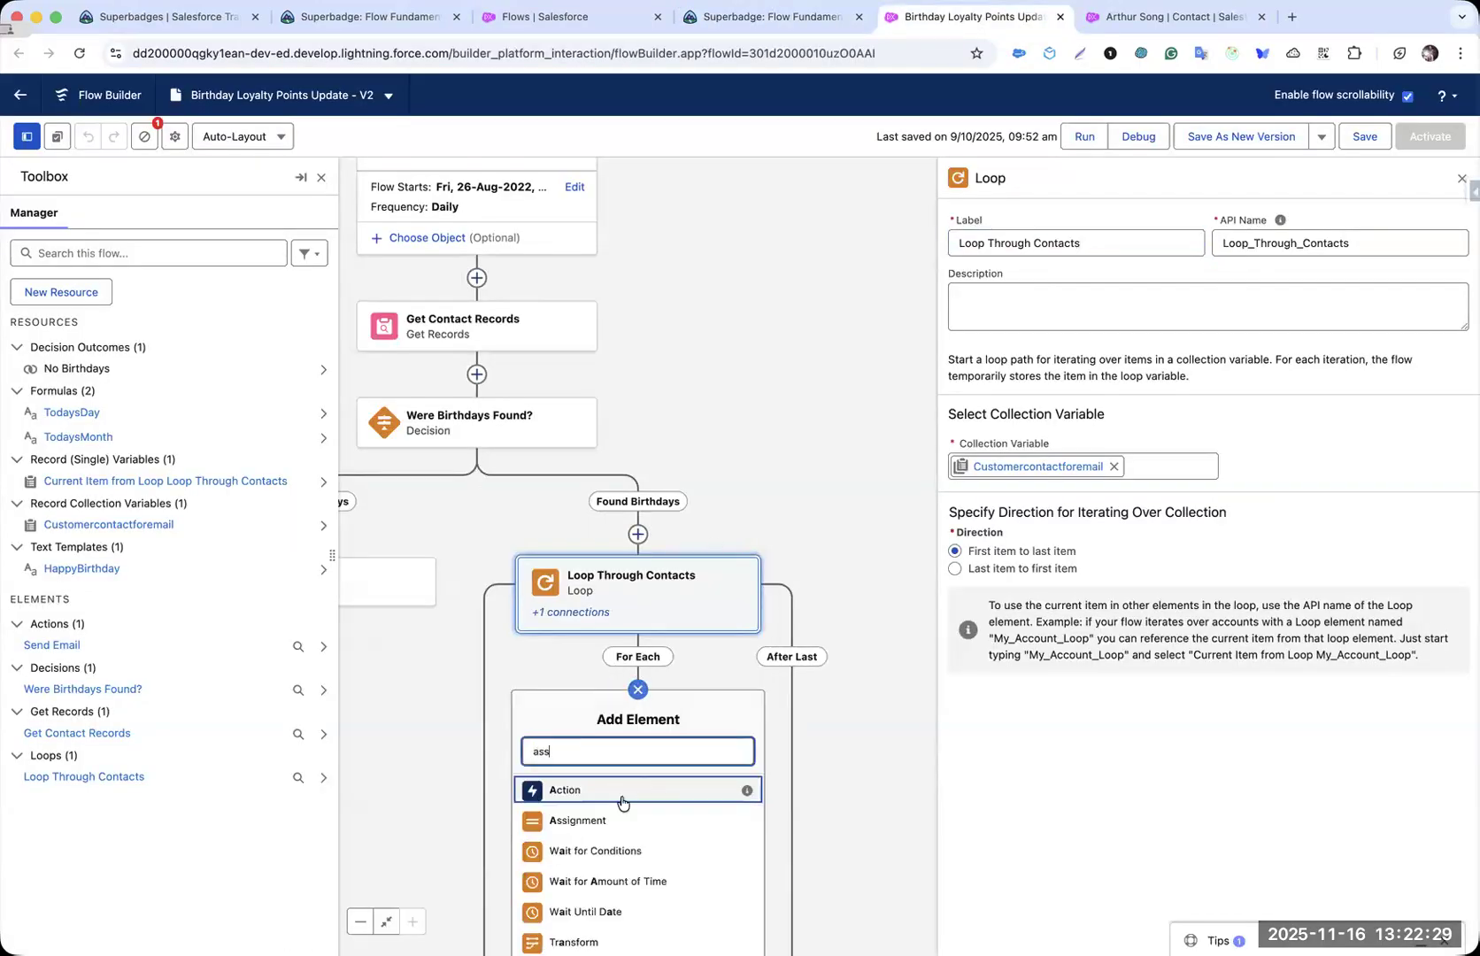
{"action": "left_click", "coordinate": [611, 803]}
{"action": "left_click", "coordinate": [961, 439]}
{"action": "type", "text": "loo"}
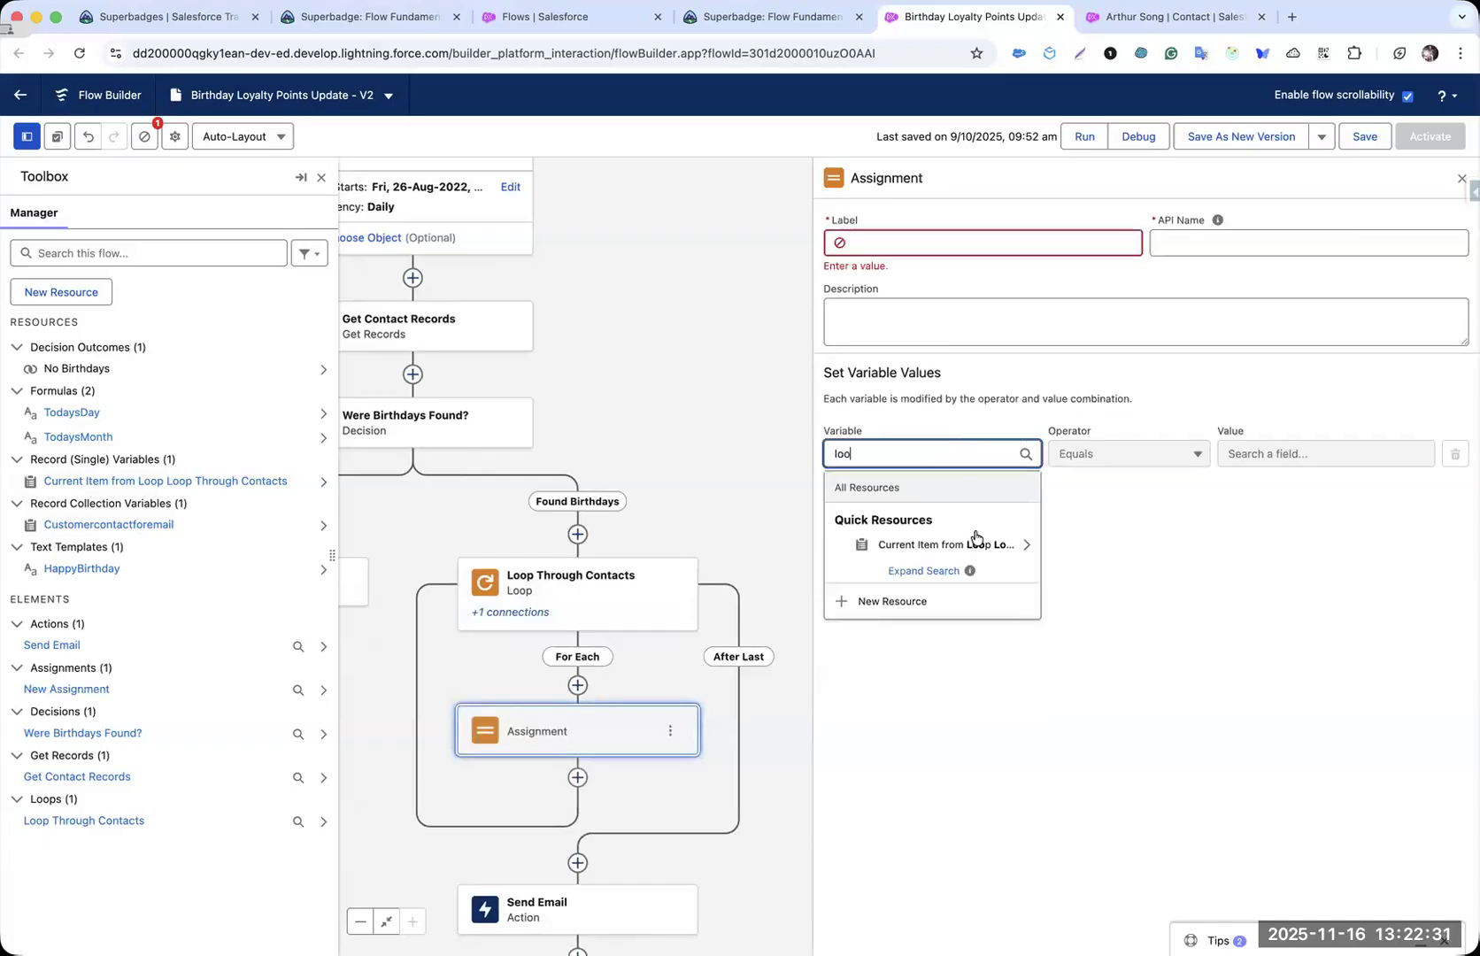
{"action": "left_click", "coordinate": [961, 544]}
{"action": "type", "text": "poin"}
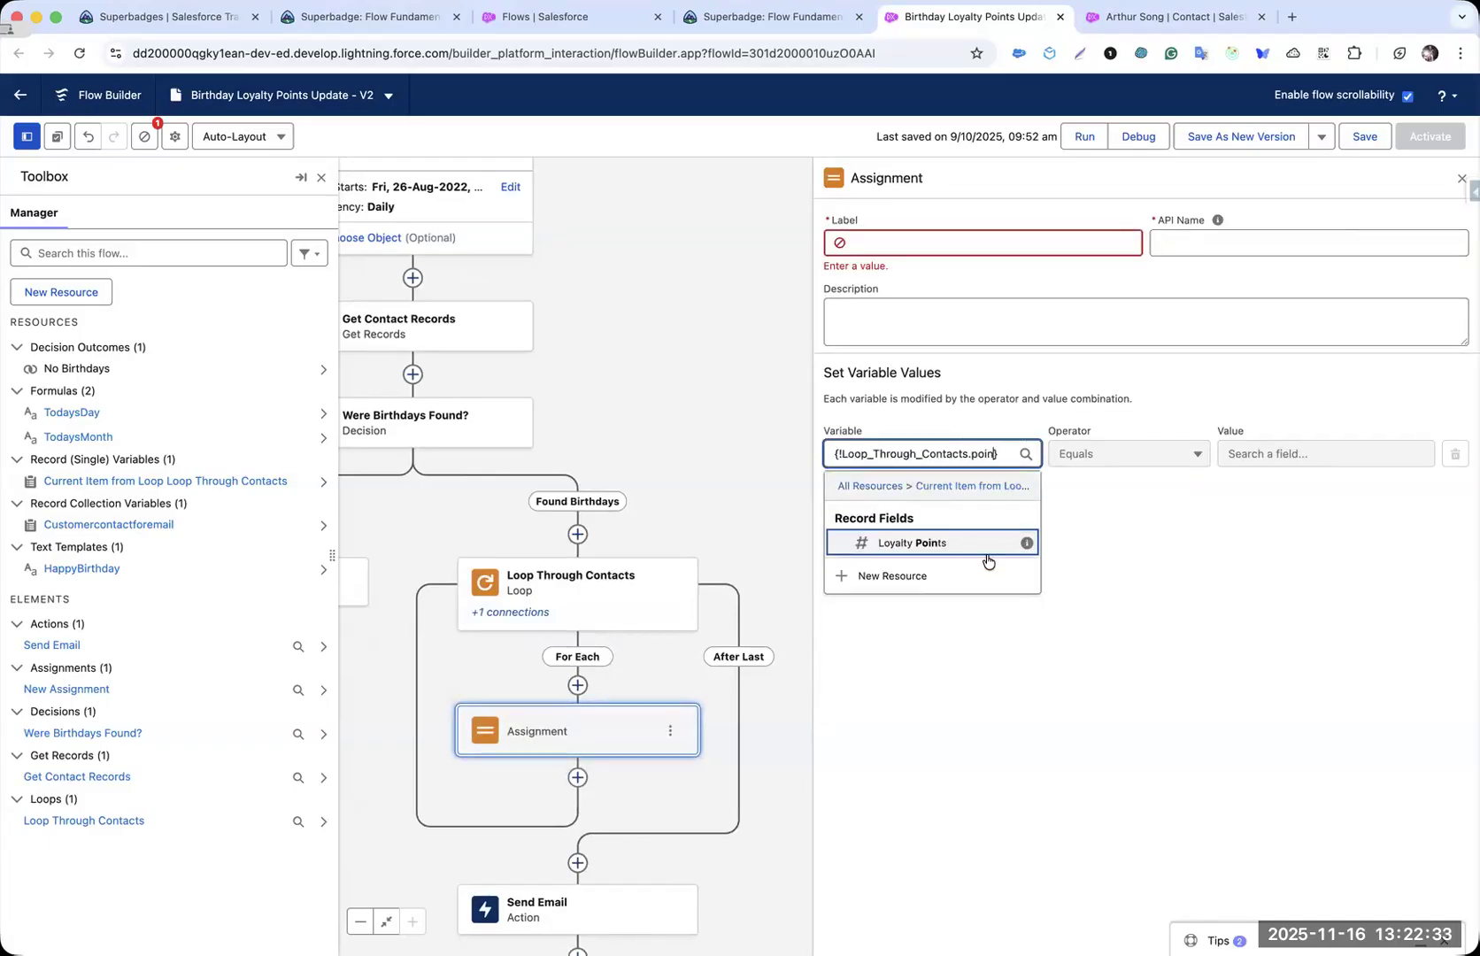
{"action": "left_click", "coordinate": [963, 543]}
{"action": "left_click", "coordinate": [1246, 464]}
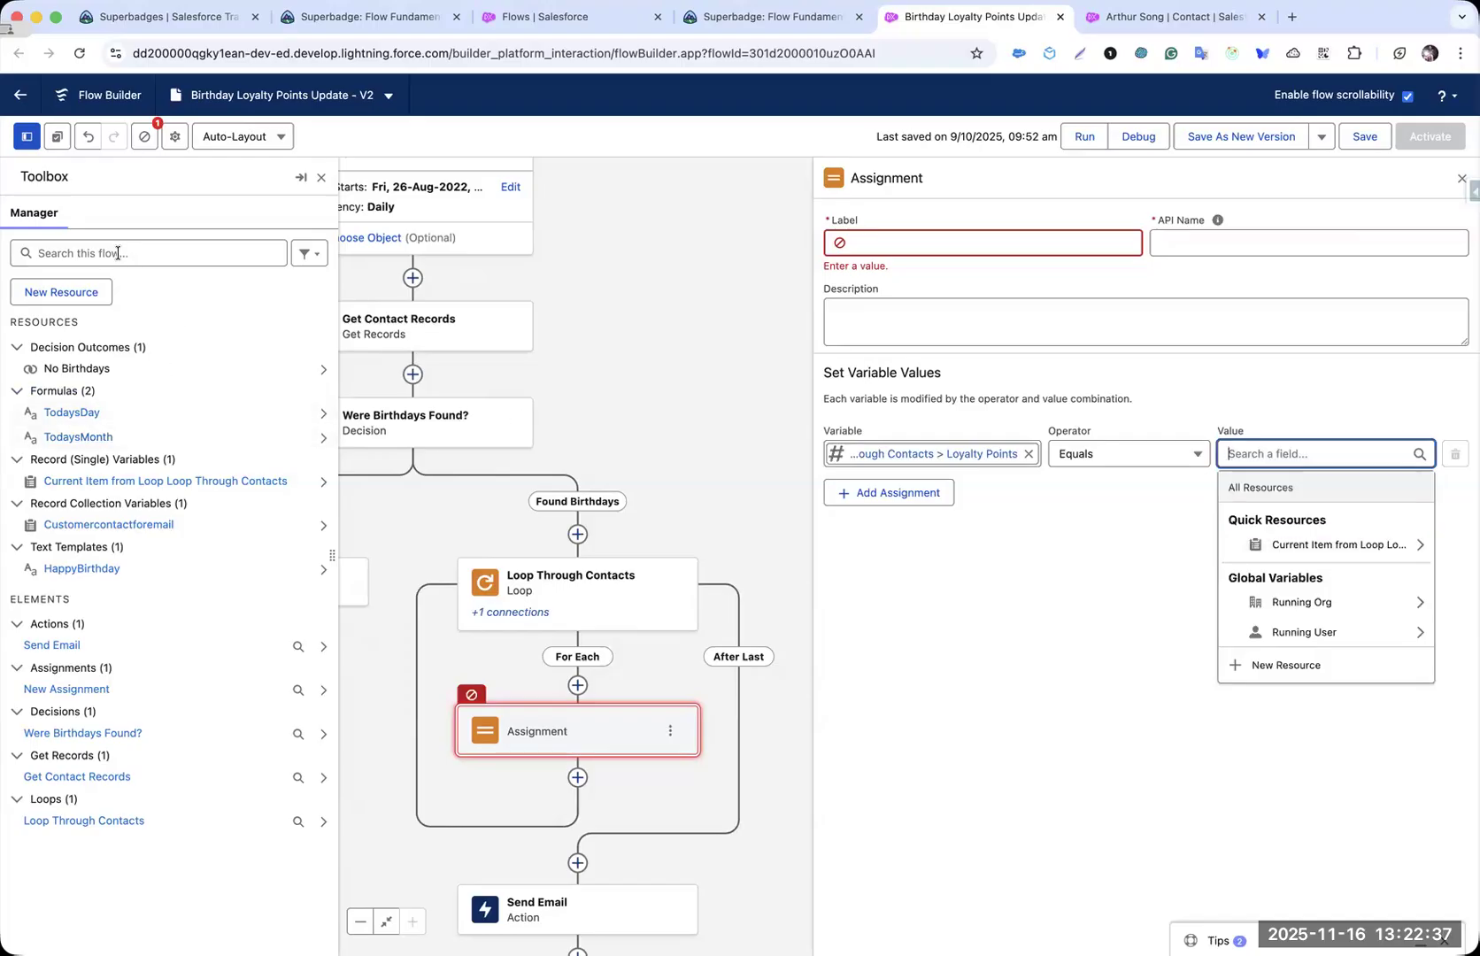
- Start a new Formula resource and paste the copied Case logic that adds 100, 250 or 500 points for Bronze, Silver or Gold
{"action": "key", "text": "super+f"}
{"action": "type", "text": "formul"}
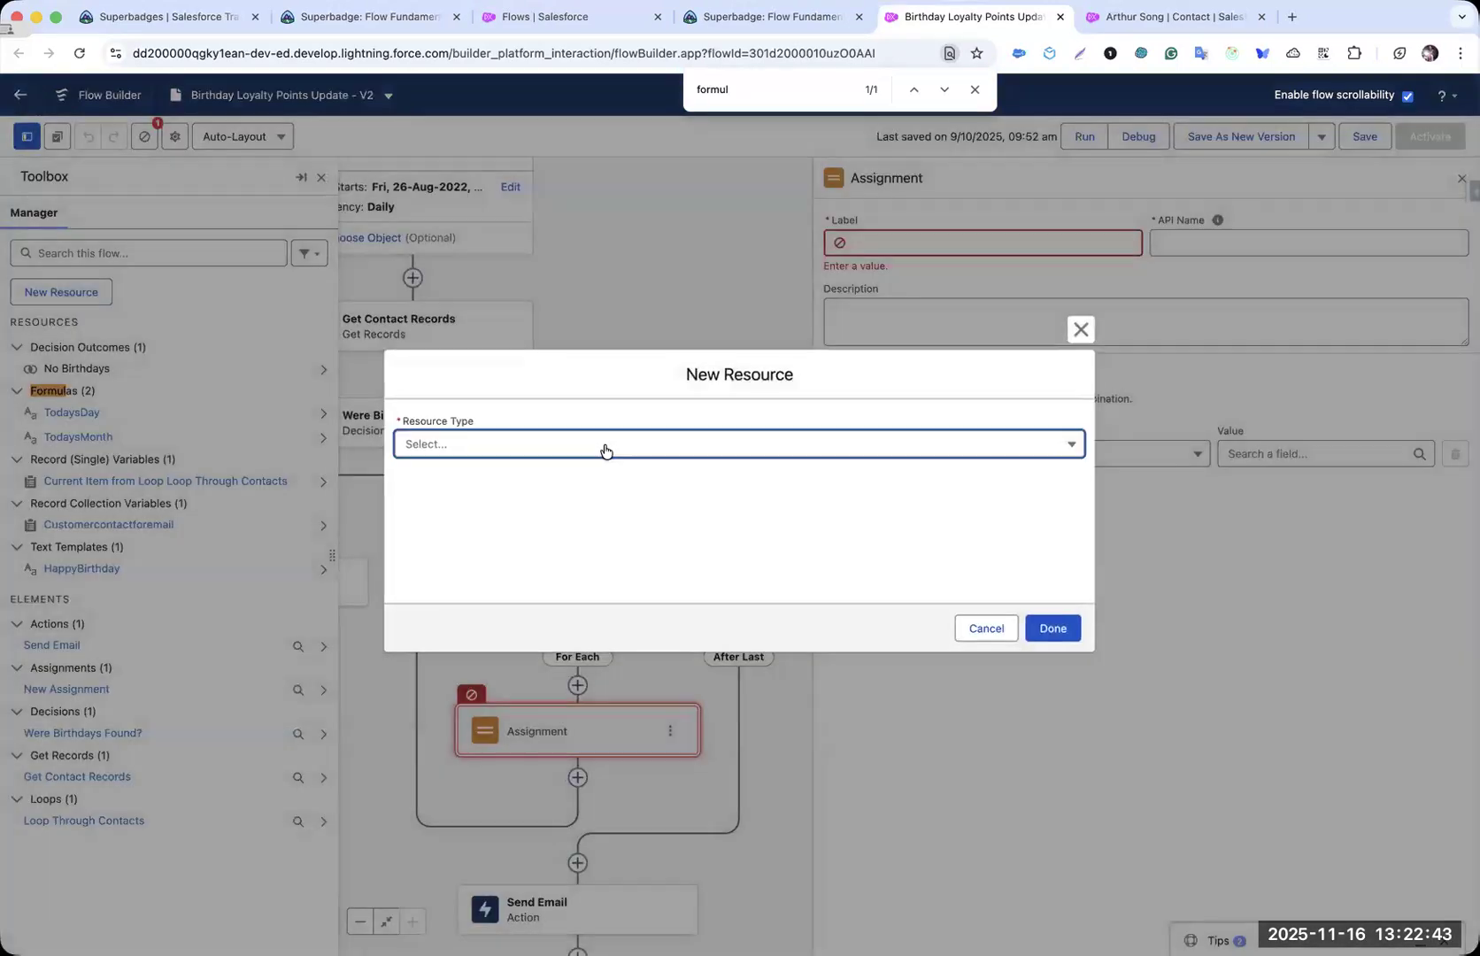
{"action": "left_click", "coordinate": [604, 444]}
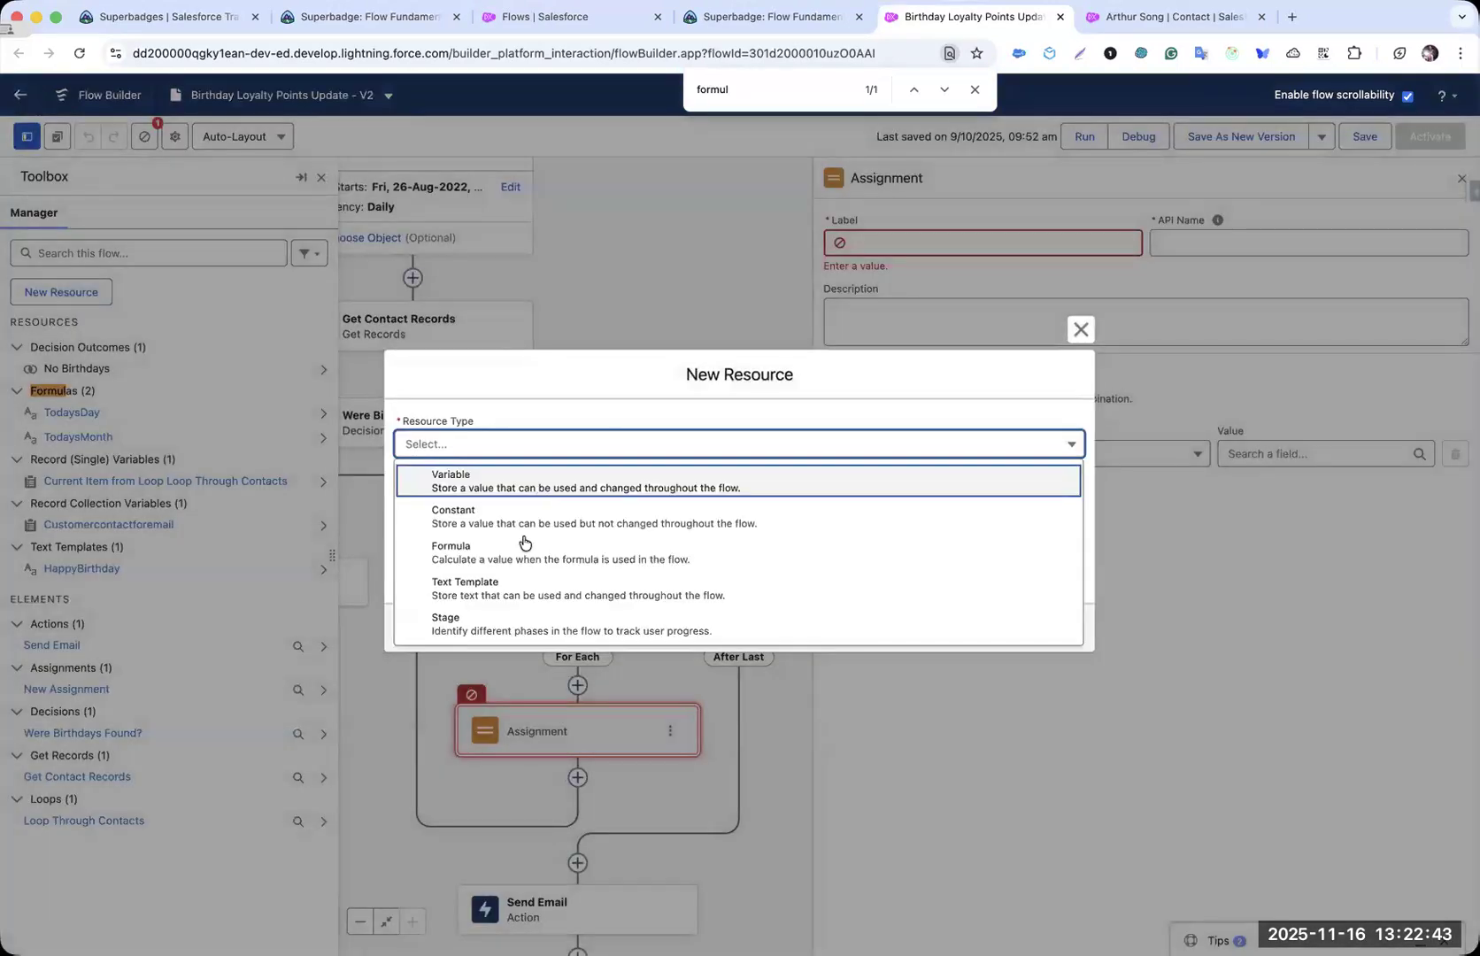
{"action": "left_click", "coordinate": [560, 547]}
{"action": "left_click", "coordinate": [819, 650]}
{"action": "type", "text": "Case ({!Loop_Through_Contacts.Loyalty_Status__c}, 'Bronze',{!Loop_Through_Contacts.Loyalty_Points__c} +100, 'Silver', {!Loop_Through_Contacts.Loyalty_Points__c} +250, 'Gold', {!Loop_Through_Contacts.Loyalty_Points__c} +500,  {!Loop_Through_Contacts.Loyalty_Points__c} )"}
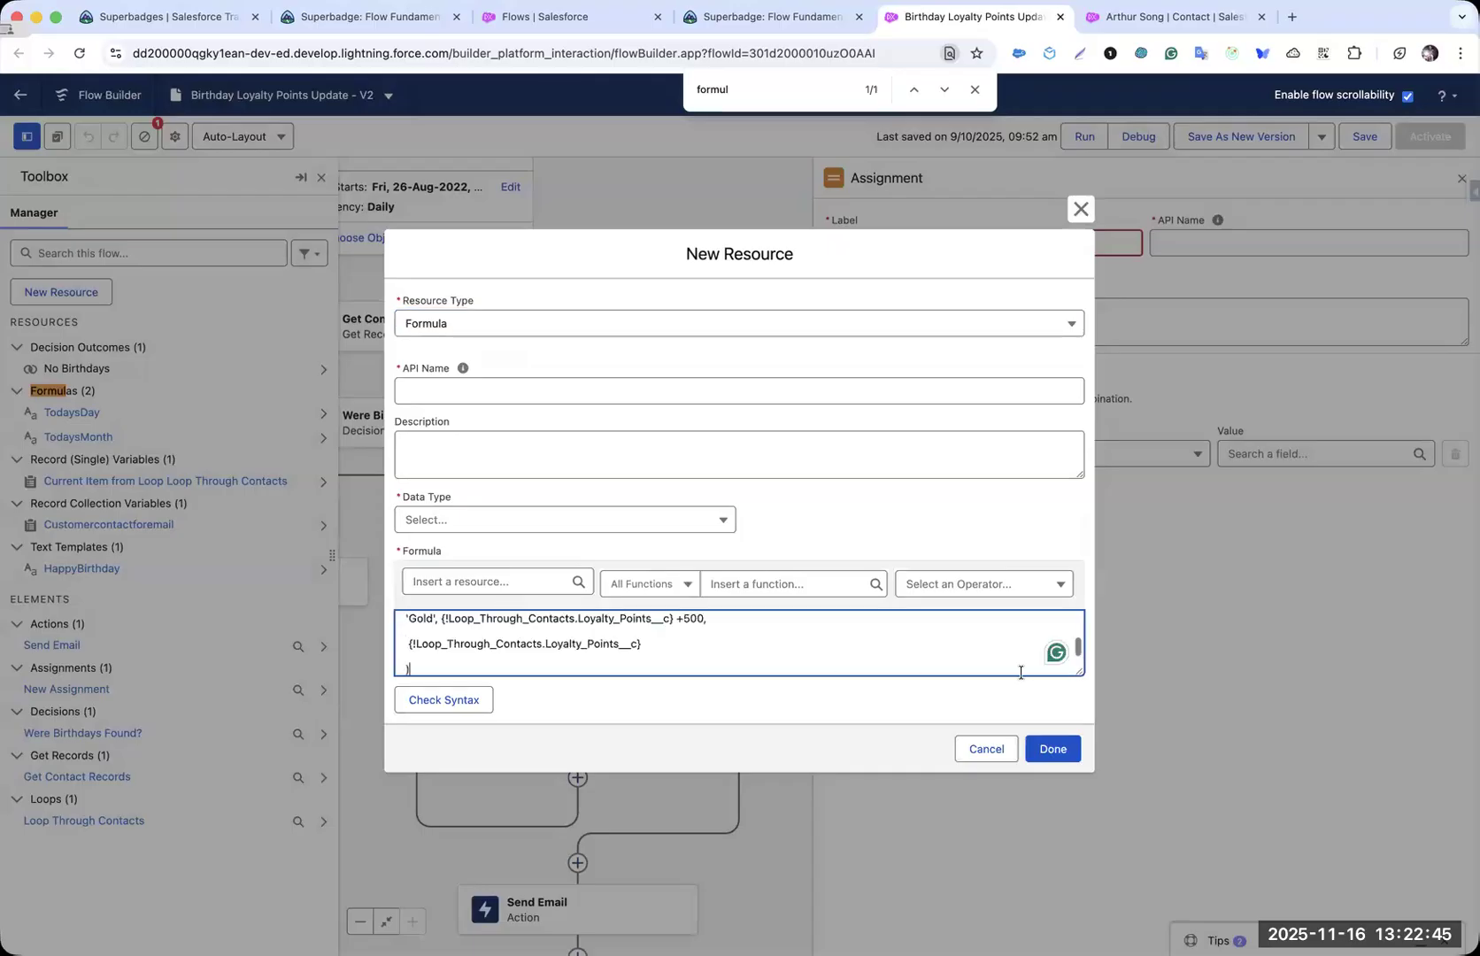
{"action": "left_click_drag", "start_coordinate": [1077, 670], "coordinate": [1092, 816]}
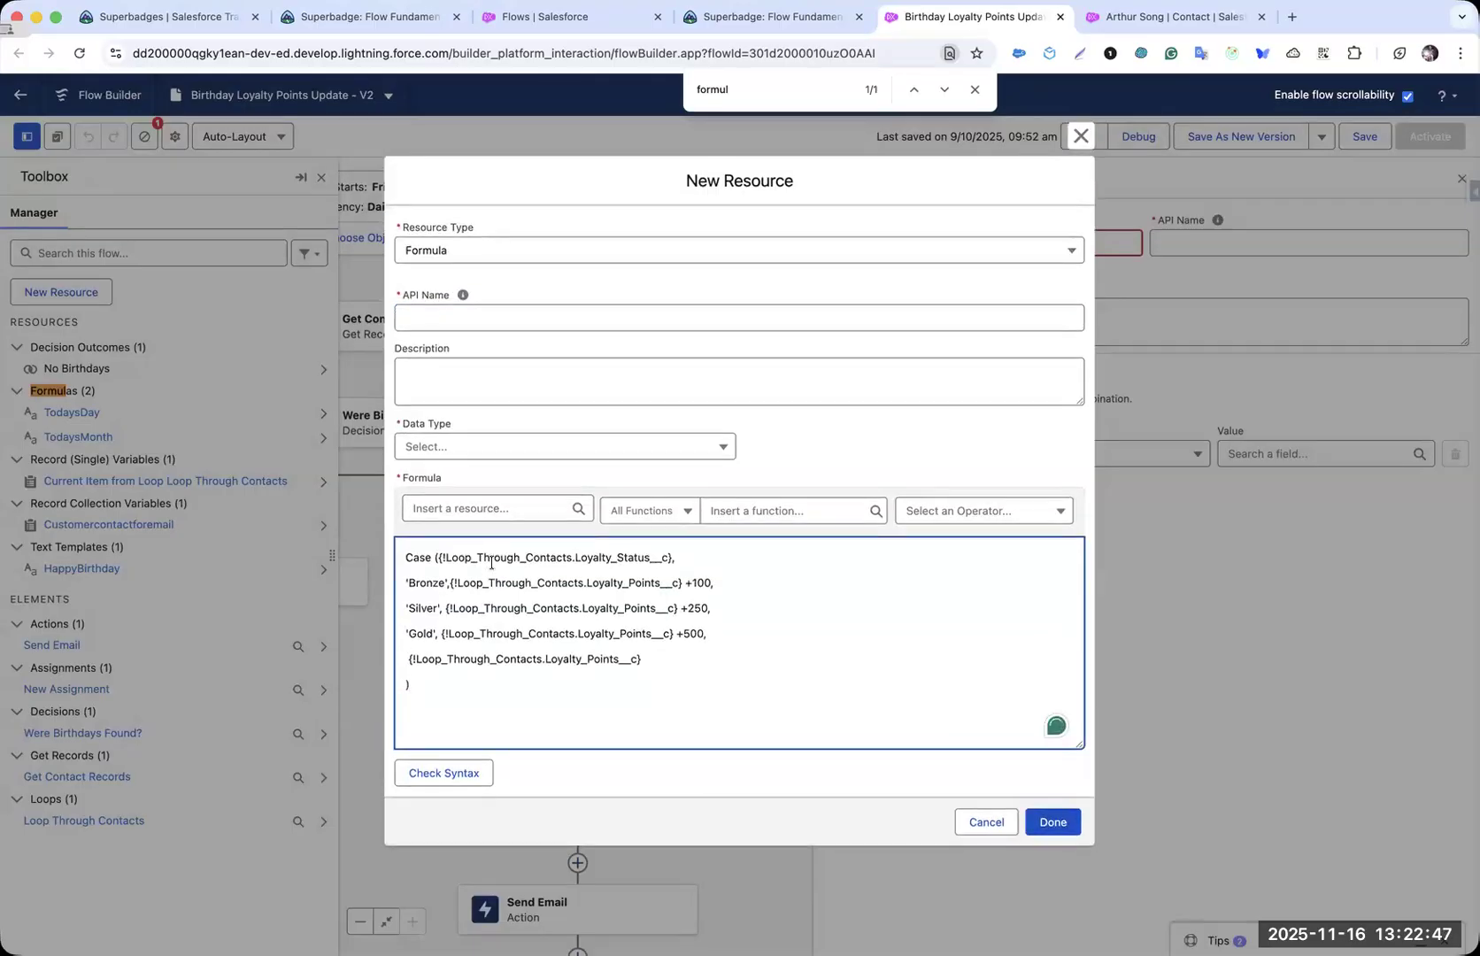
{"action": "double_click", "coordinate": [518, 556]}
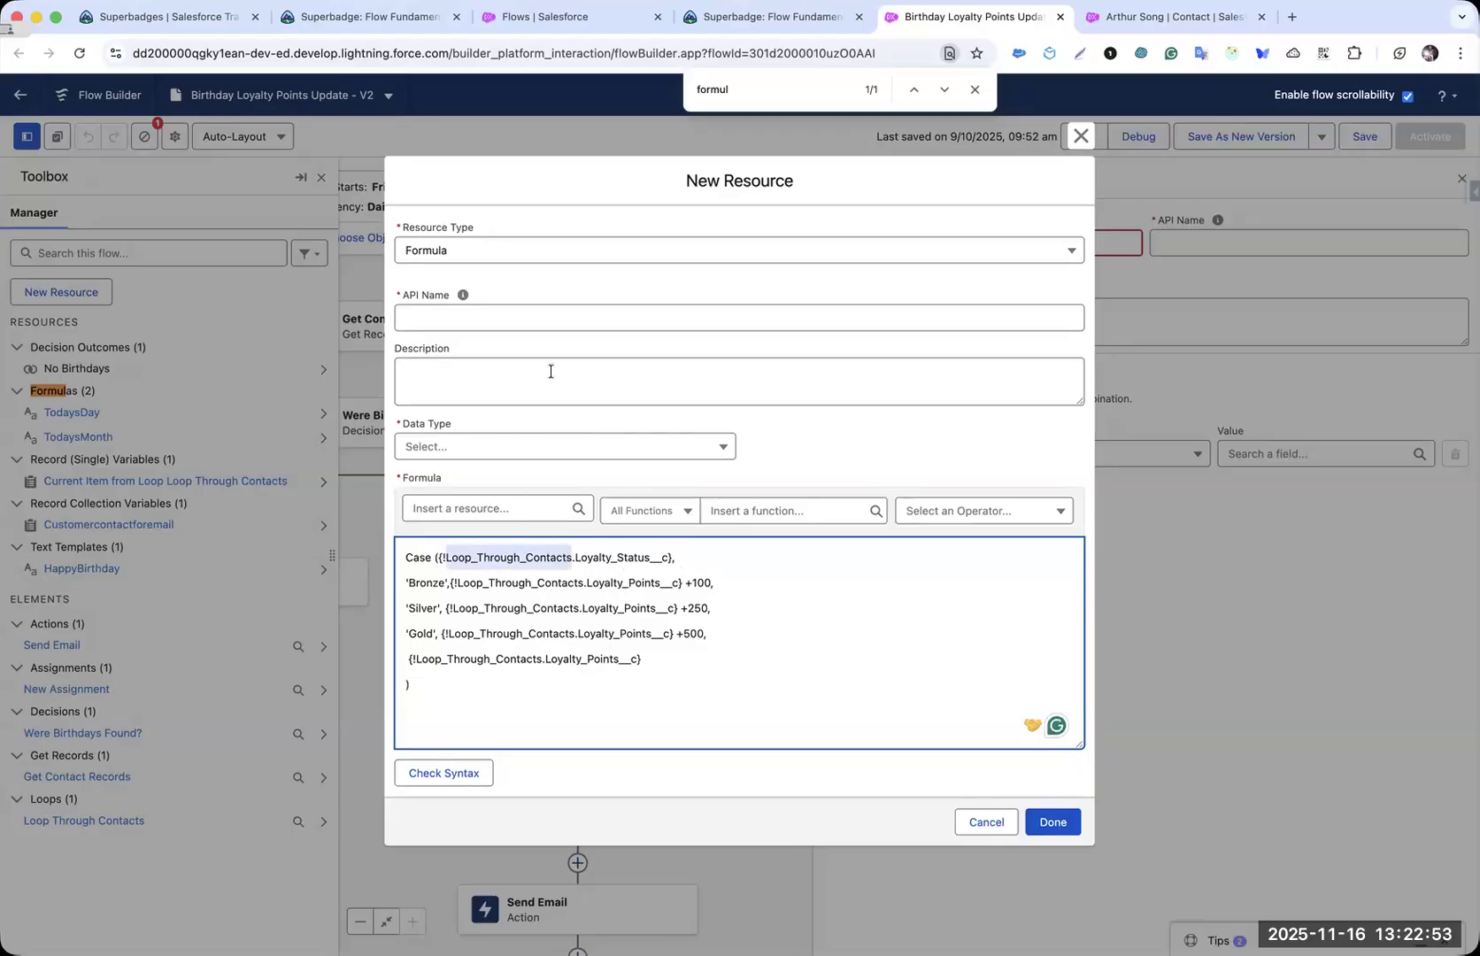
- Name the formula updatedLoyaltyPoints, set its data type to Number with 0 decimal places, check the syntax and finish creating it
{"action": "left_click", "coordinate": [512, 324]}
{"action": "type", "text": "updatedL"}
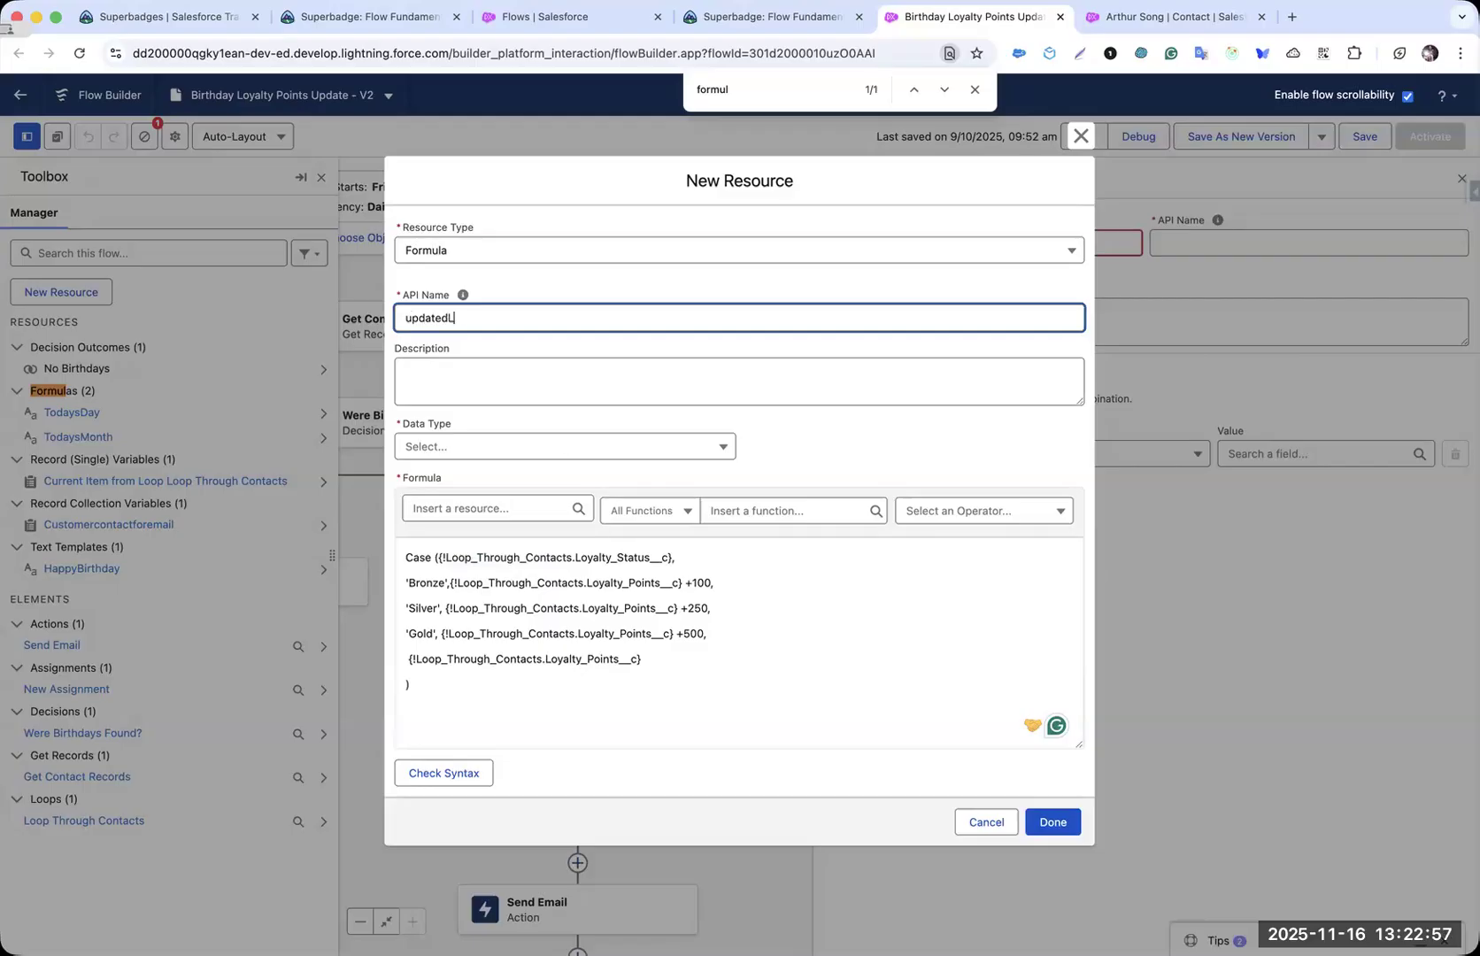
{"action": "type", "text": "oyalt"}
{"action": "type", "text": "y"}
{"action": "type", "text": "Poiu"}
{"action": "type", "text": "s"}
{"action": "left_click", "coordinate": [686, 447]}
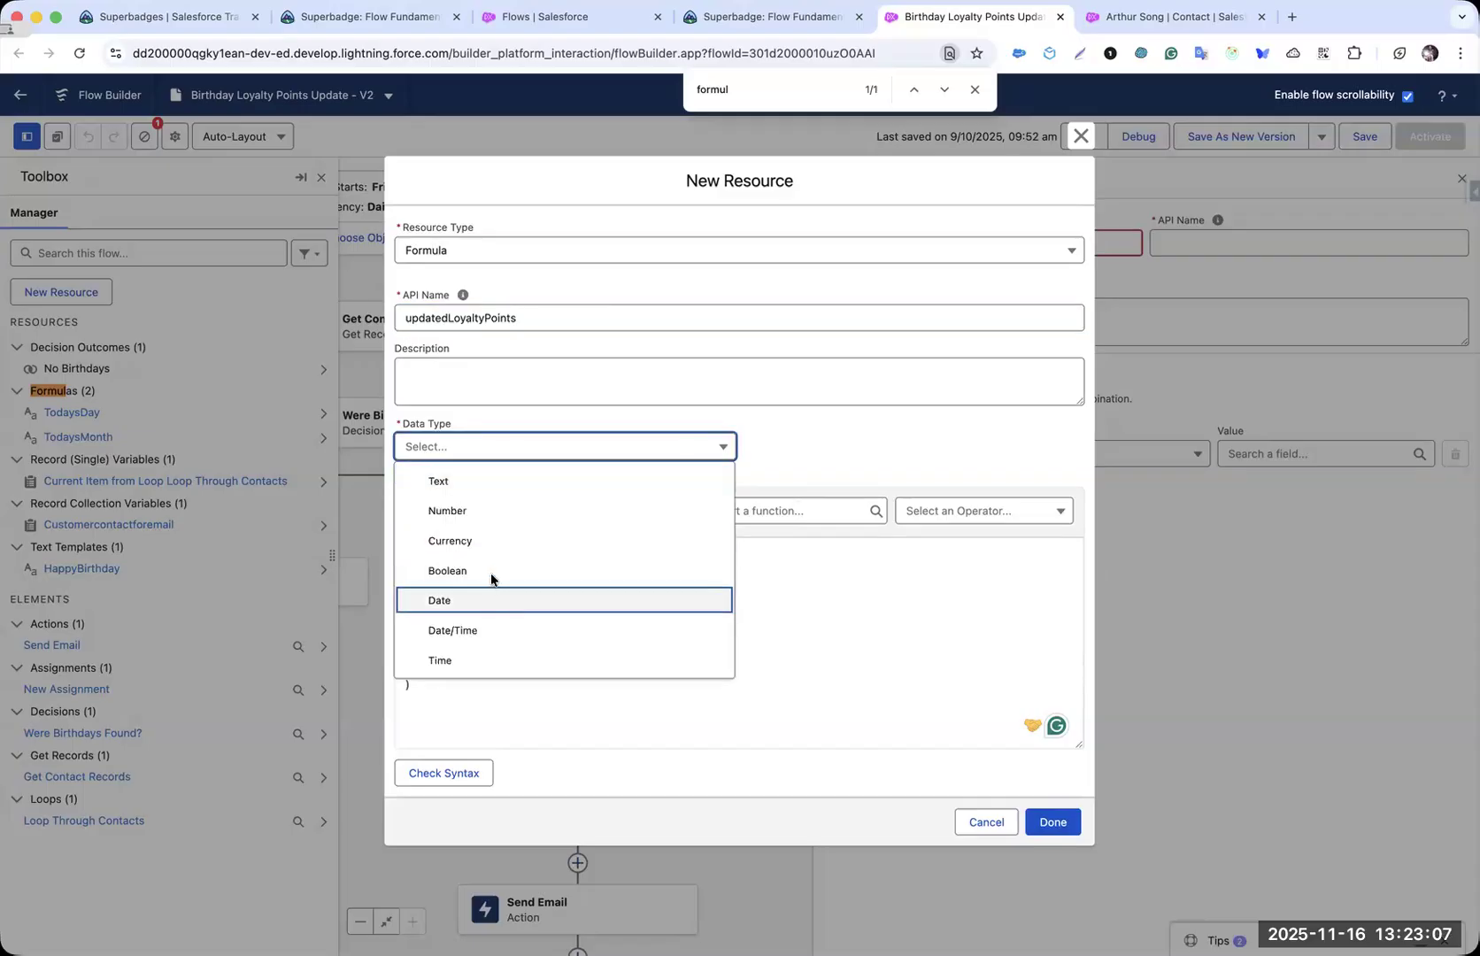
{"action": "left_click", "coordinate": [482, 512]}
{"action": "left_click", "coordinate": [444, 478]}
{"action": "type", "text": "0"}
{"action": "left_click", "coordinate": [786, 686]}
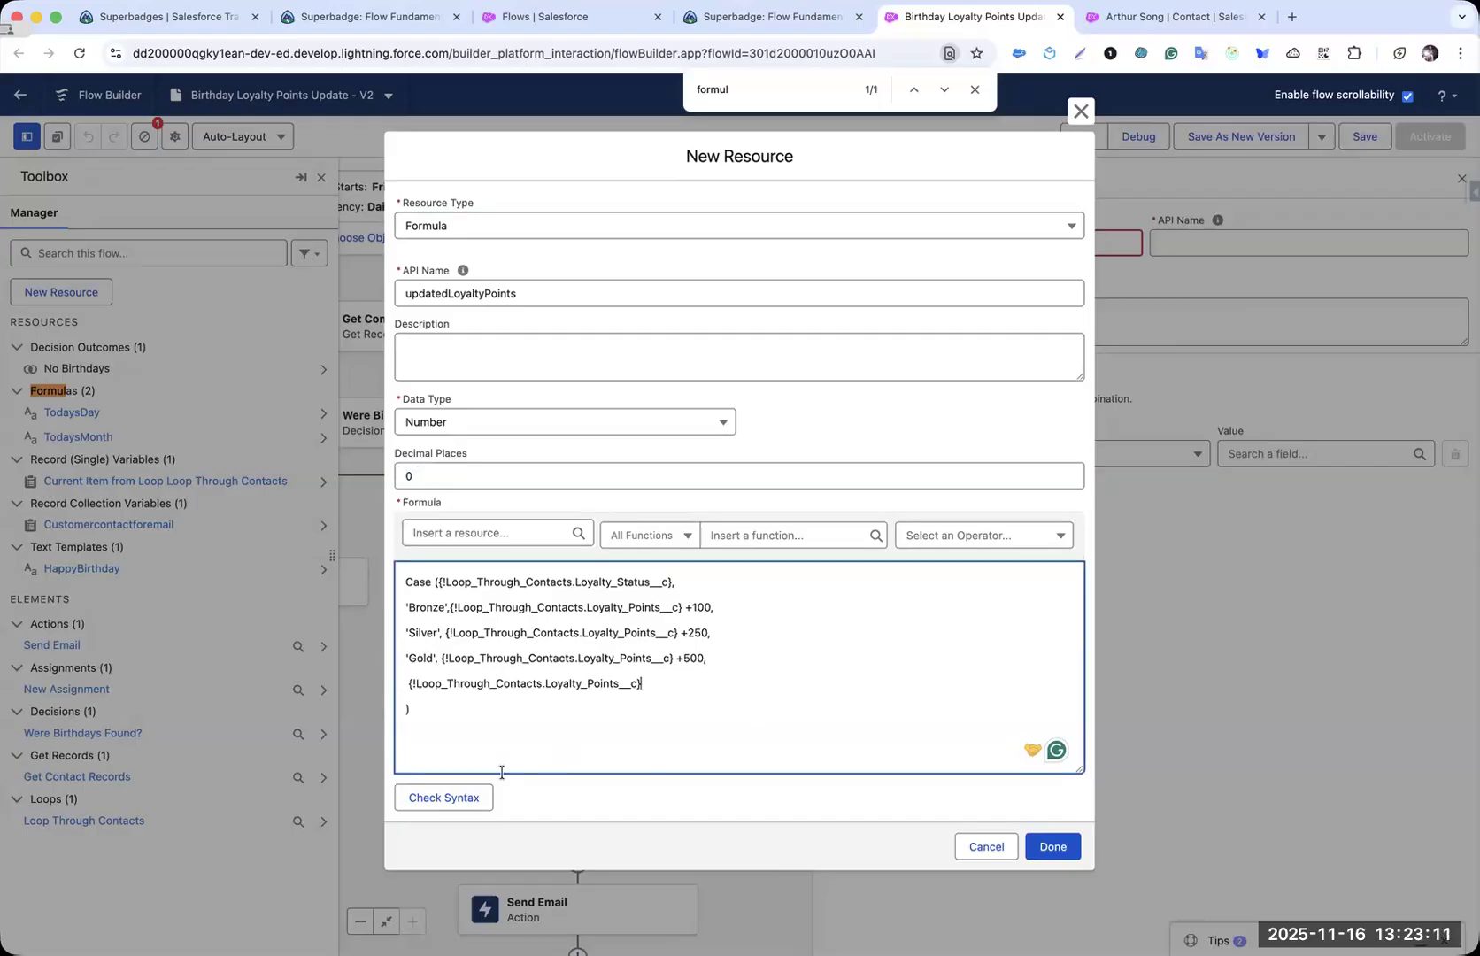
{"action": "left_click", "coordinate": [471, 798]}
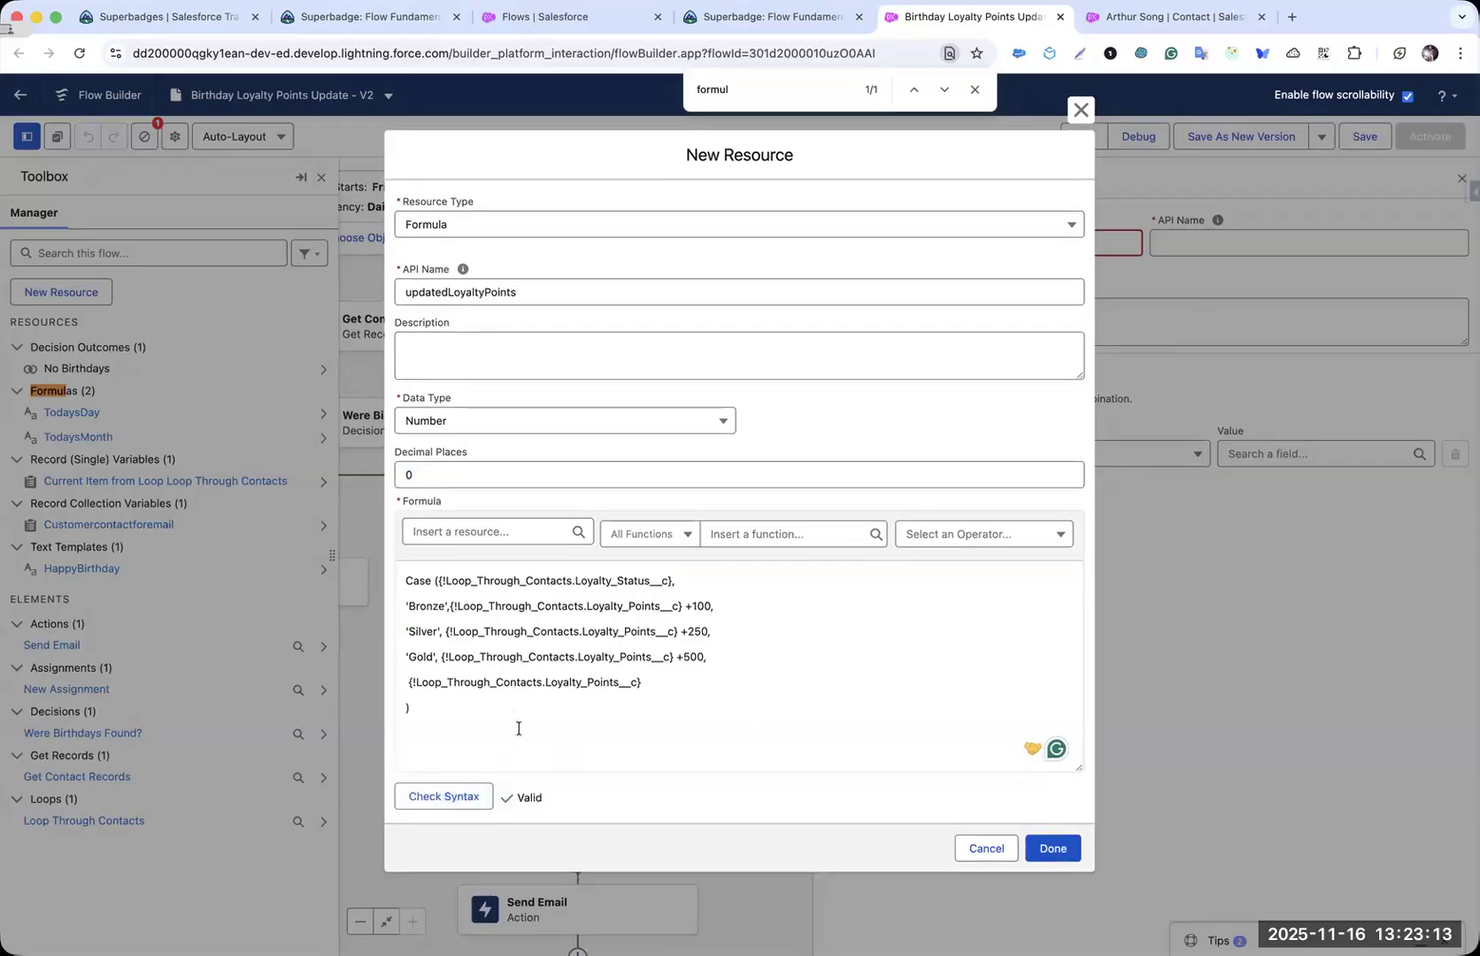
{"action": "left_click", "coordinate": [1041, 848]}
- Set the assignment's value to updatedLoyaltyPoints, label the element Assign Loyalty Points Bonus and close its settings
{"action": "left_click", "coordinate": [1263, 448]}
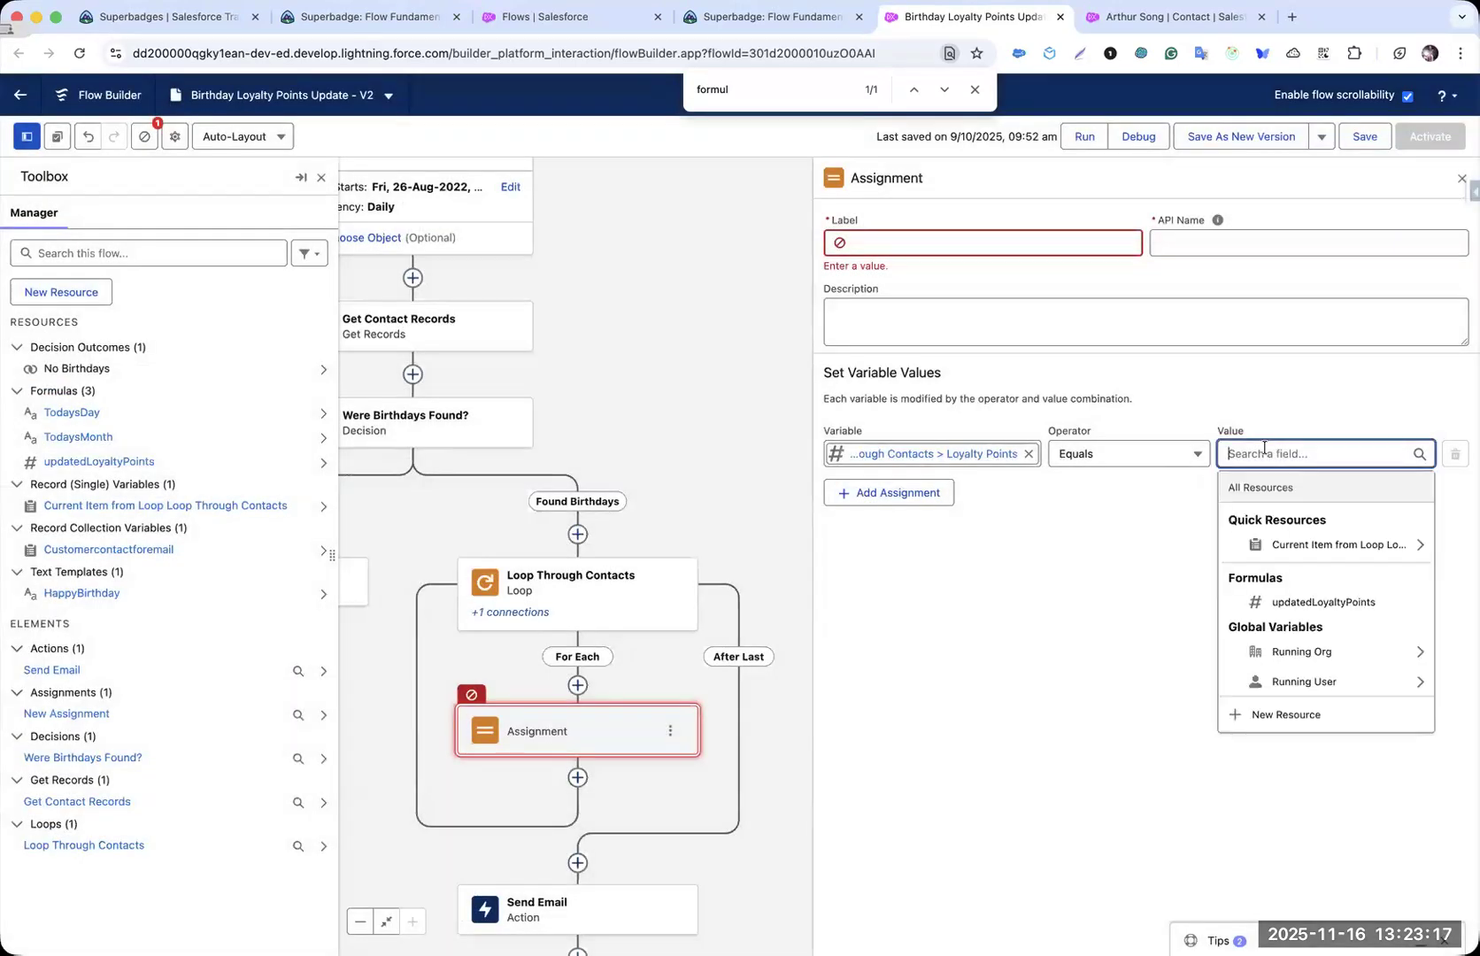
{"action": "left_click", "coordinate": [1324, 602]}
{"action": "left_click", "coordinate": [974, 250]}
{"action": "type", "text": "Assing Loya"}
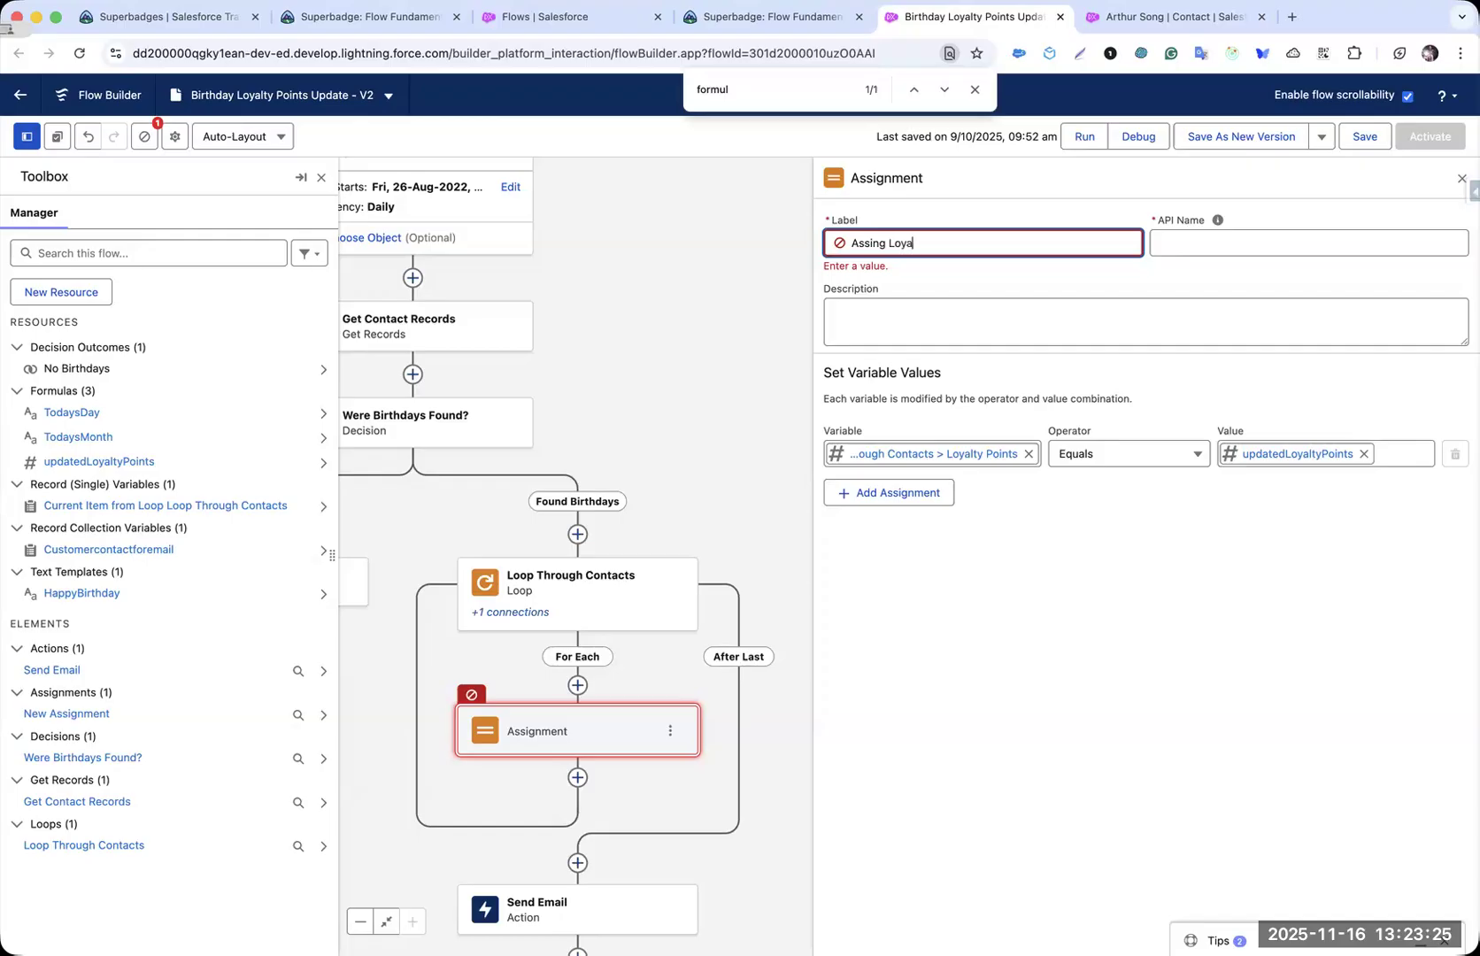
{"action": "type", "text": "ltyPoint"}
{"action": "type", "text": "es"}
{"action": "key", "text": "BackSpace"}
{"action": "key", "text": "BackSpace"}
{"action": "type", "text": "s"}
{"action": "left_click", "coordinate": [924, 241]}
{"action": "key", "text": "alt+BackSpace"}
{"action": "type", "text": "Assign"}
{"action": "left_click", "coordinate": [941, 298]}
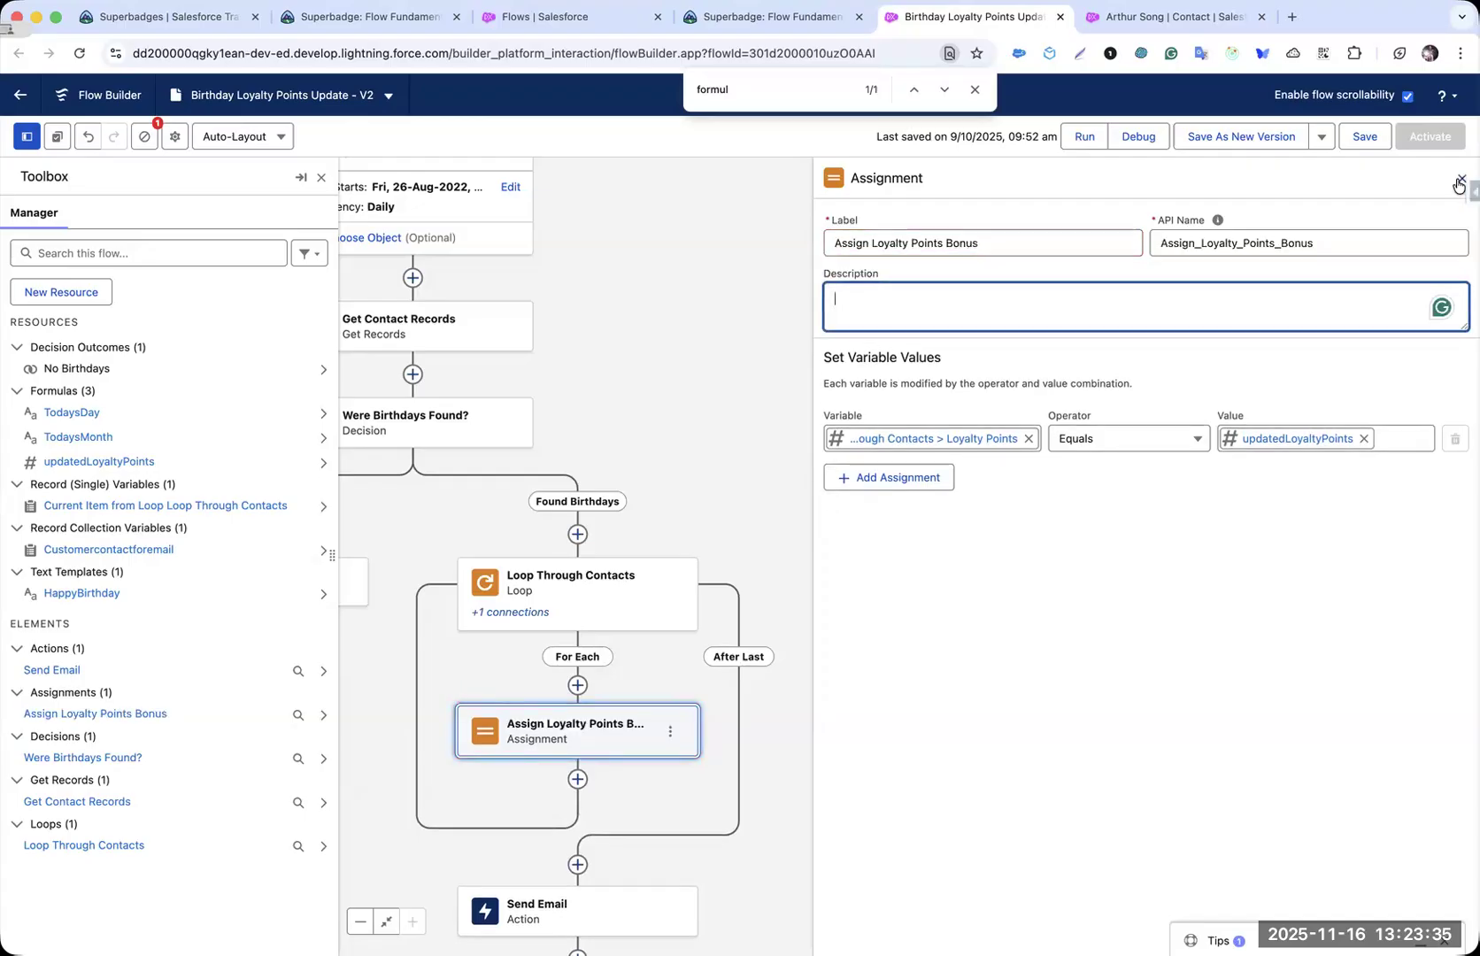
{"action": "left_click", "coordinate": [1461, 178]}
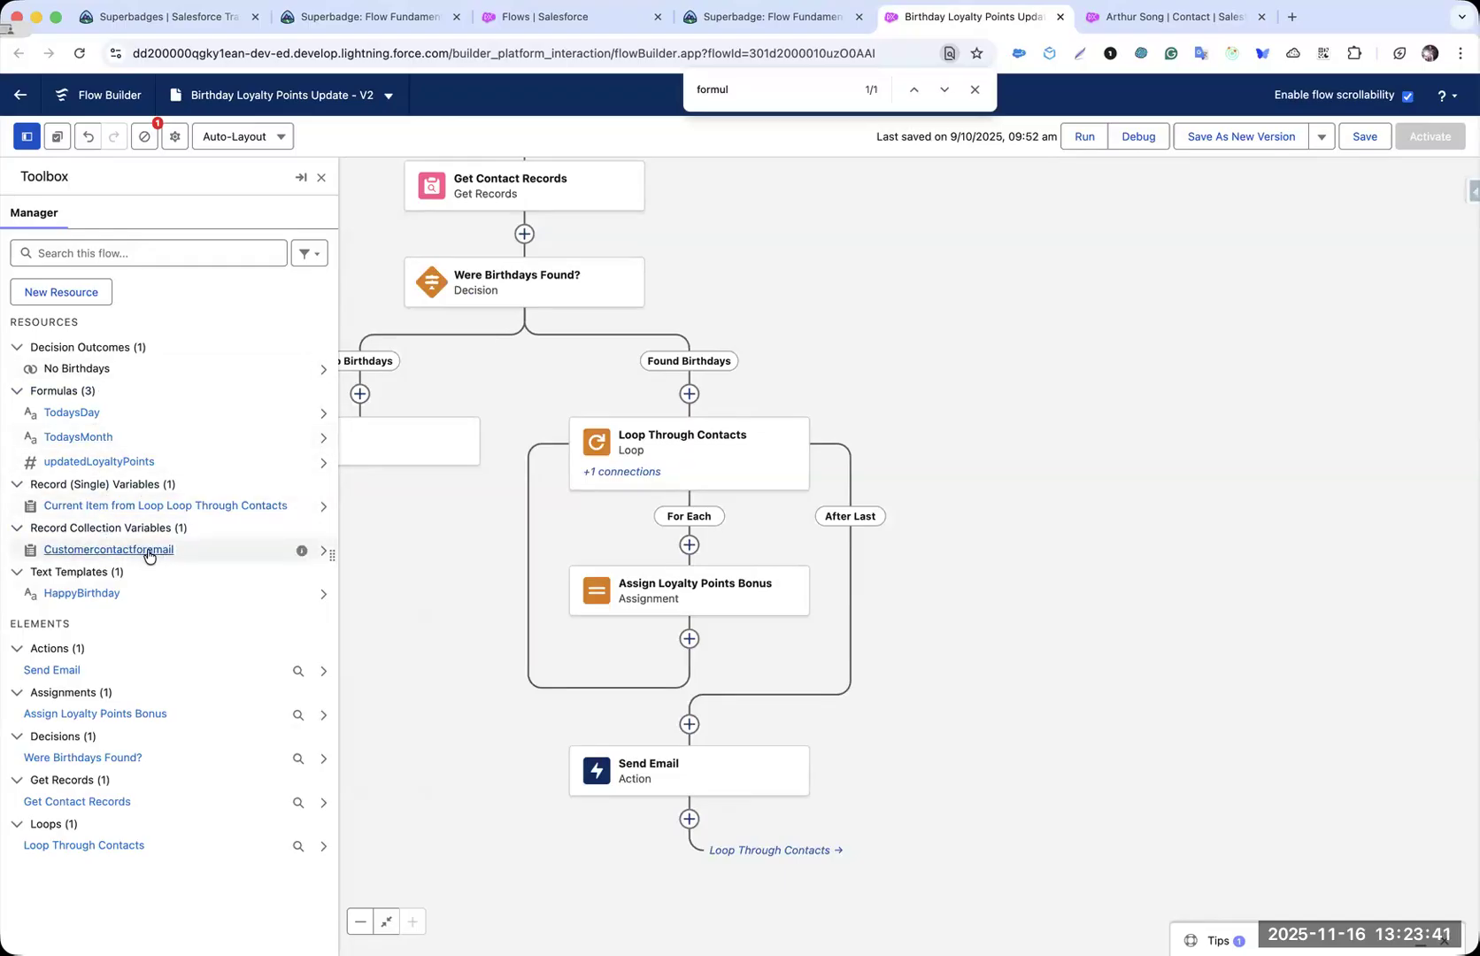
- Add an Update Records element after the loop, before Send Email, using the Customercontactforemail record collection
{"action": "key", "text": "ctrl+shift+Tab"}
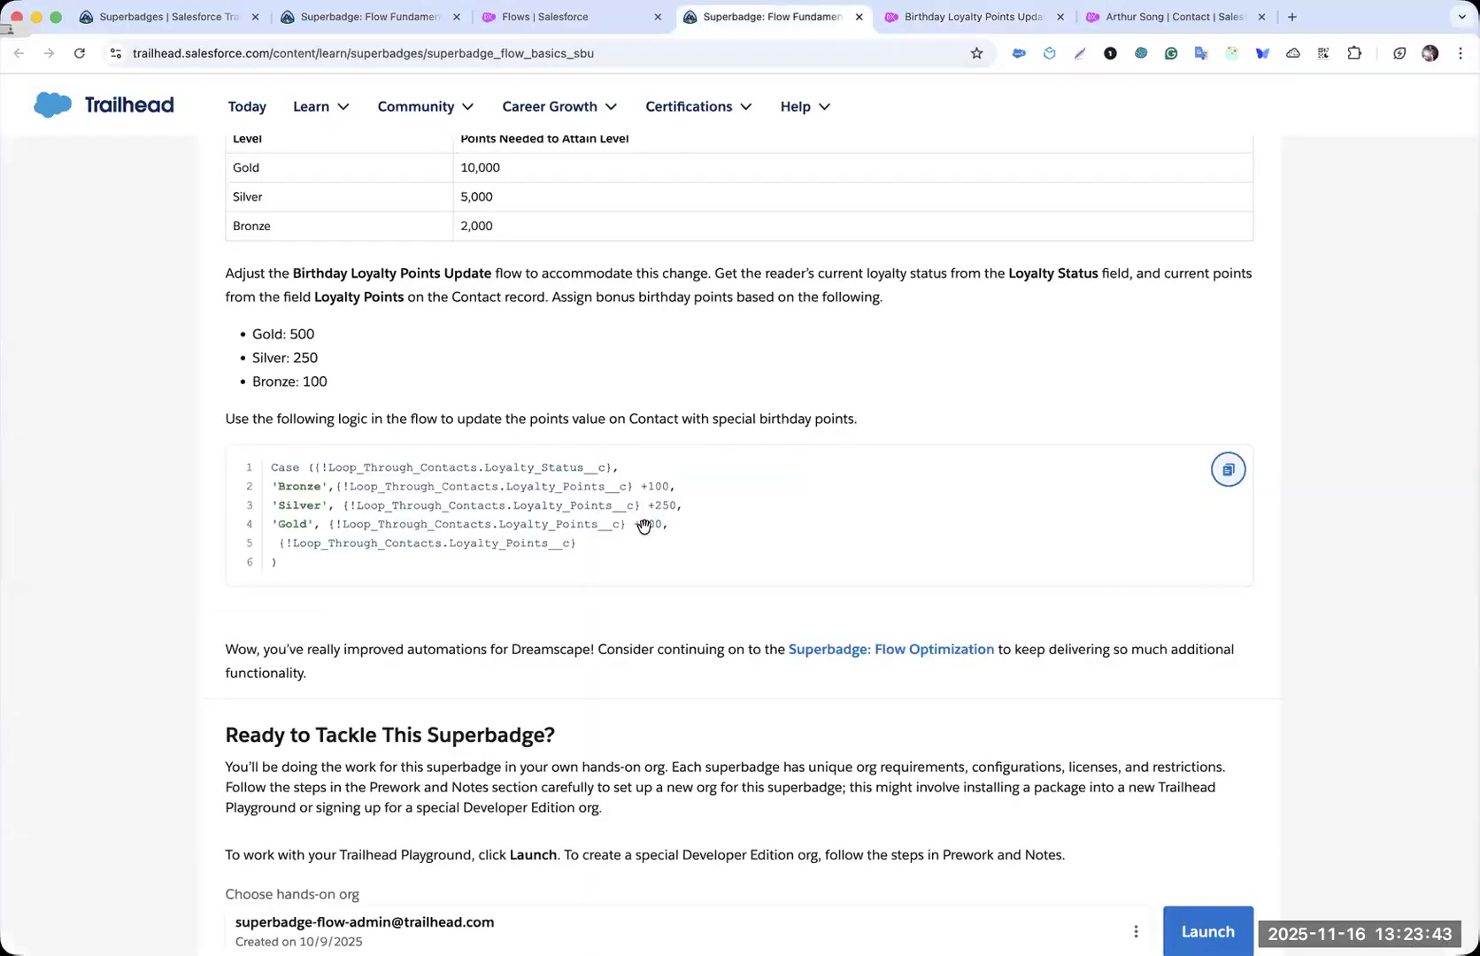
{"action": "key", "text": "ctrl+Tab"}
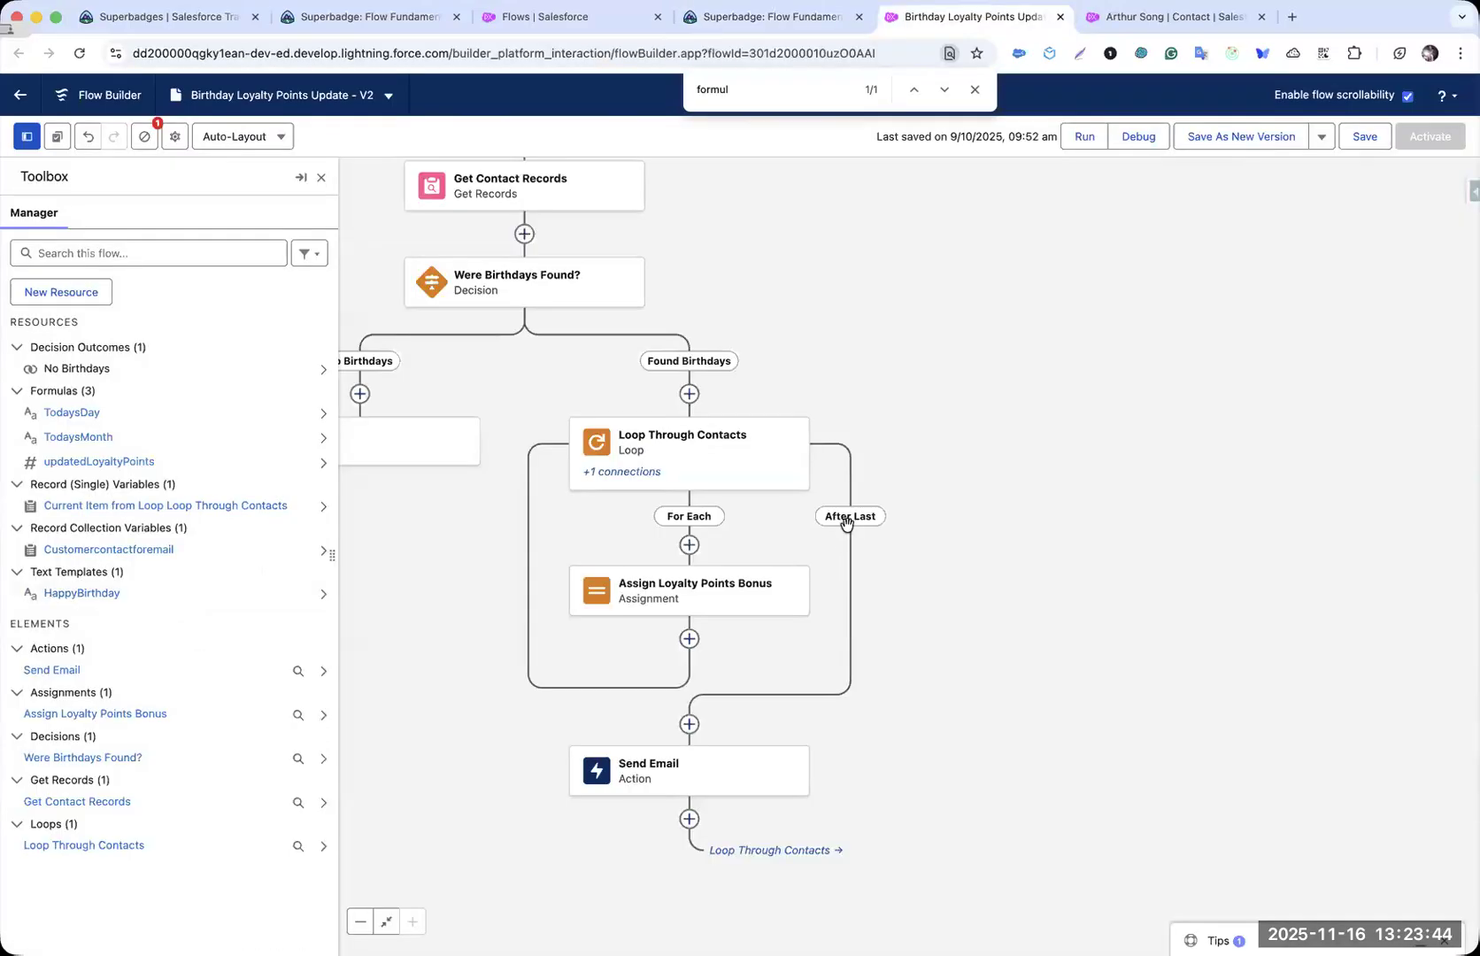
{"action": "left_click", "coordinate": [689, 723]}
{"action": "type", "text": "update"}
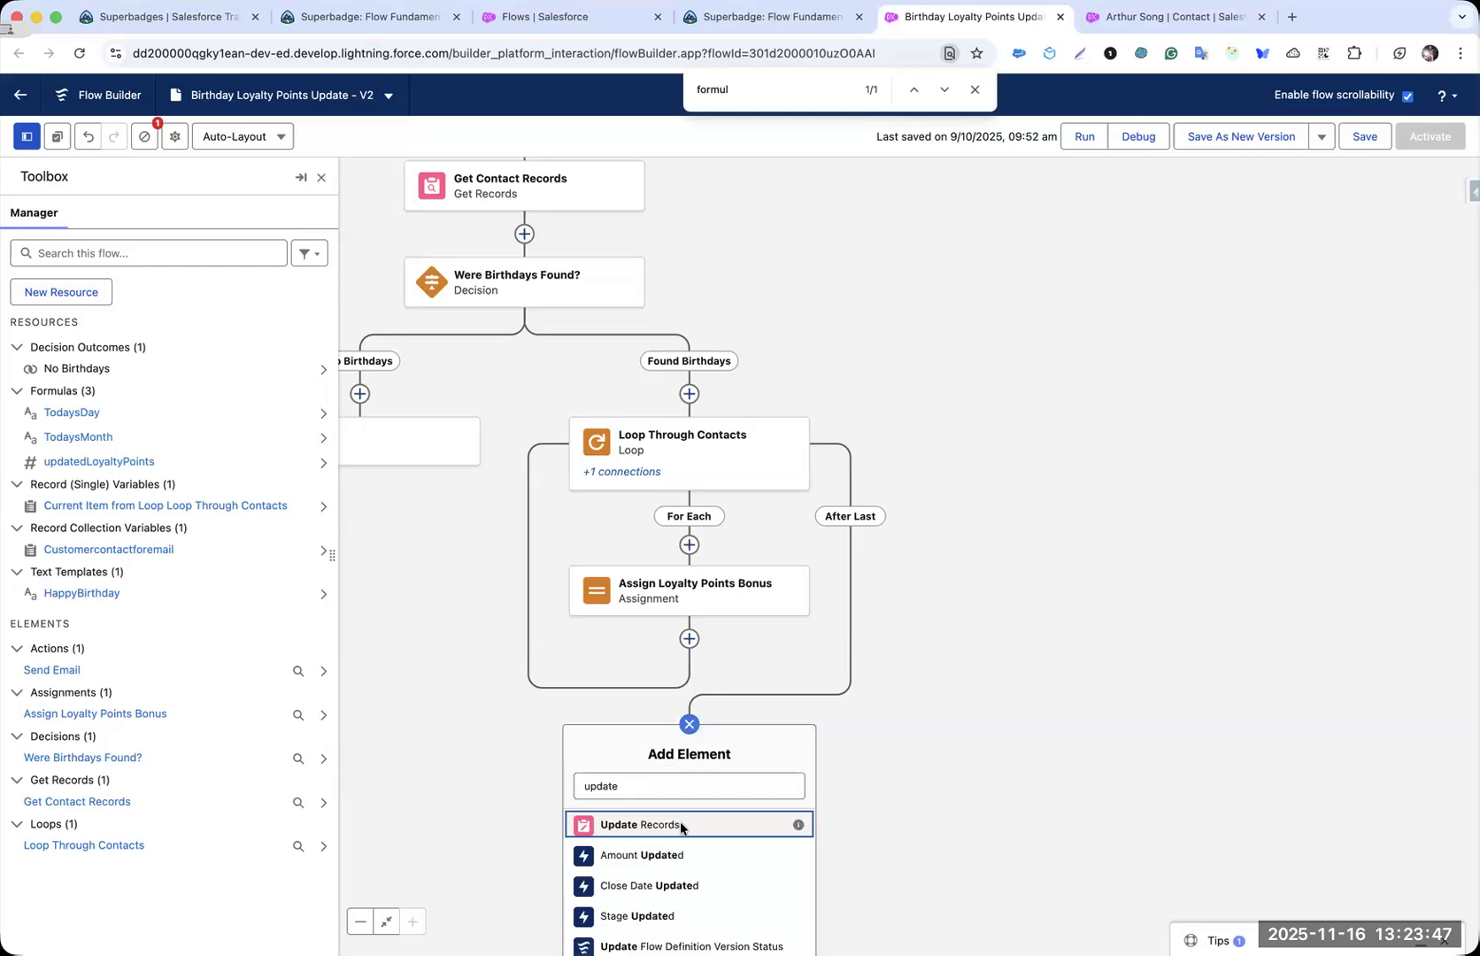
{"action": "left_click", "coordinate": [679, 824]}
{"action": "left_click", "coordinate": [903, 501]}
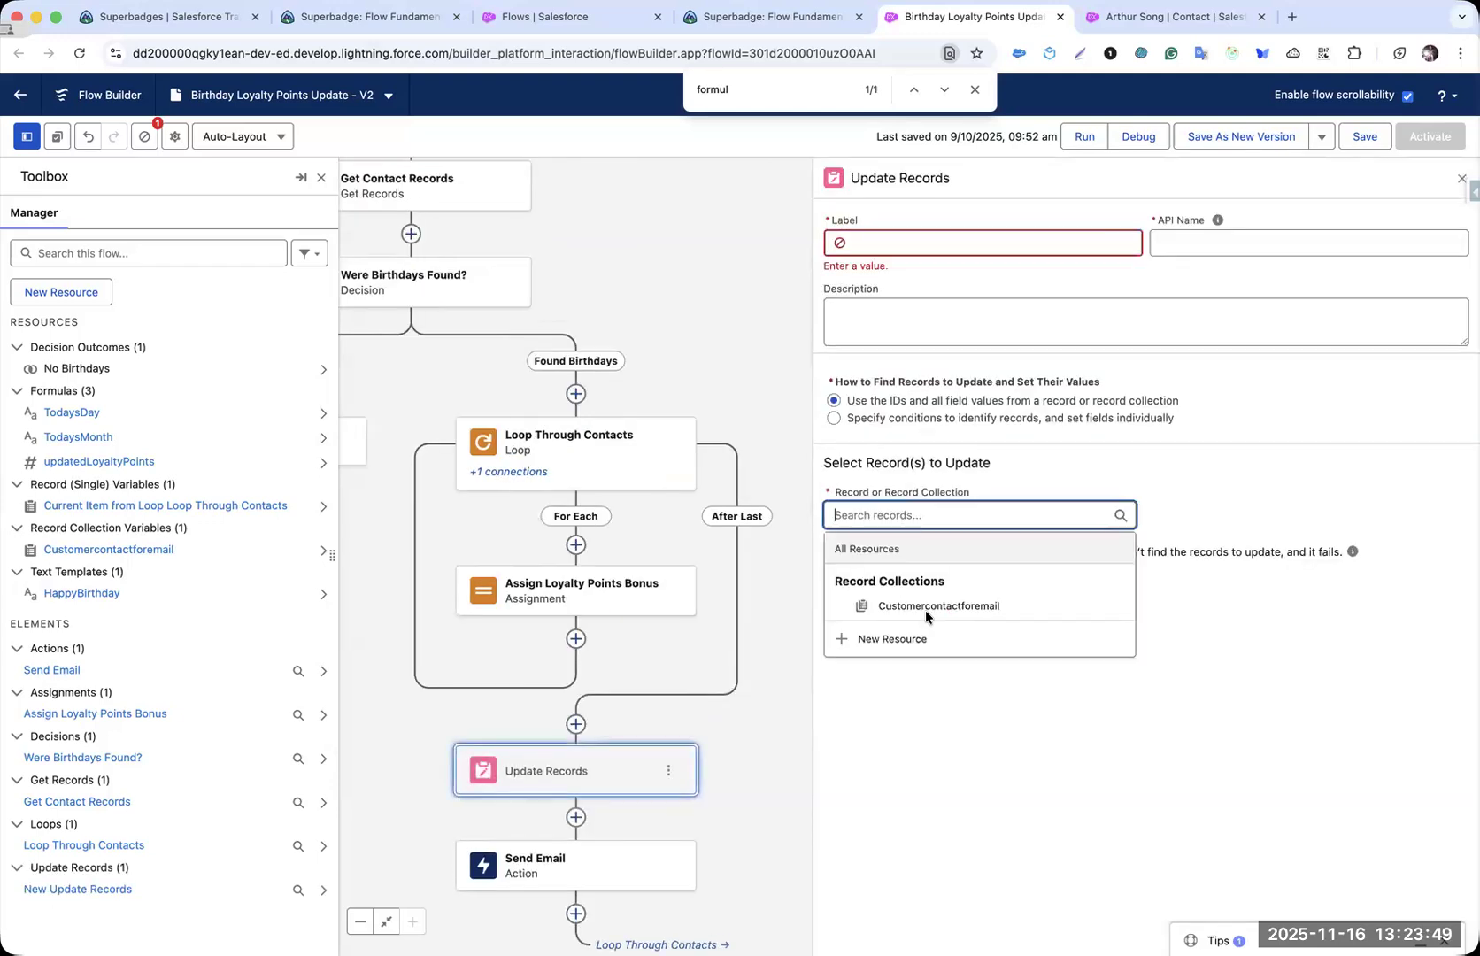
{"action": "left_click", "coordinate": [925, 609]}
- Label the Update Records element Update Customer Contacts, save the flow and close the element's settings
{"action": "left_click", "coordinate": [928, 252]}
{"action": "type", "text": "Update Customer Contacts"}
{"action": "left_click", "coordinate": [987, 276]}
{"action": "left_click", "coordinate": [1364, 136]}
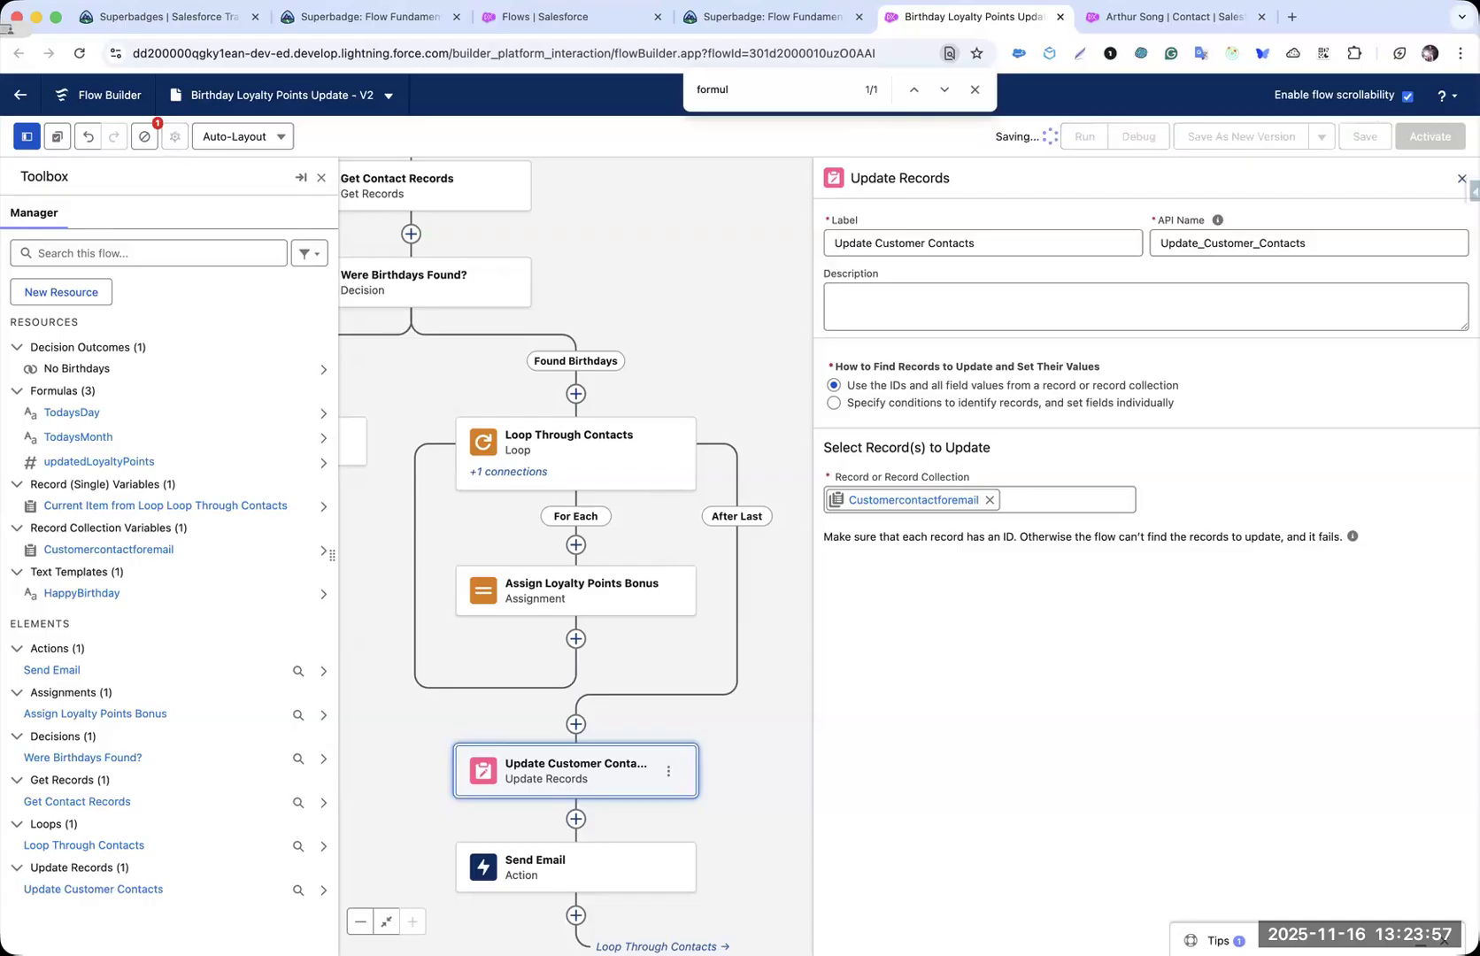
{"action": "left_click", "coordinate": [1461, 178]}
- Reread the loyalty status requirement and examine the flow's end, including the Send Email action's warning and recipient settings
{"action": "left_click_drag", "start_coordinate": [764, 780], "coordinate": [881, 482]}
{"action": "left_click", "coordinate": [772, 17]}
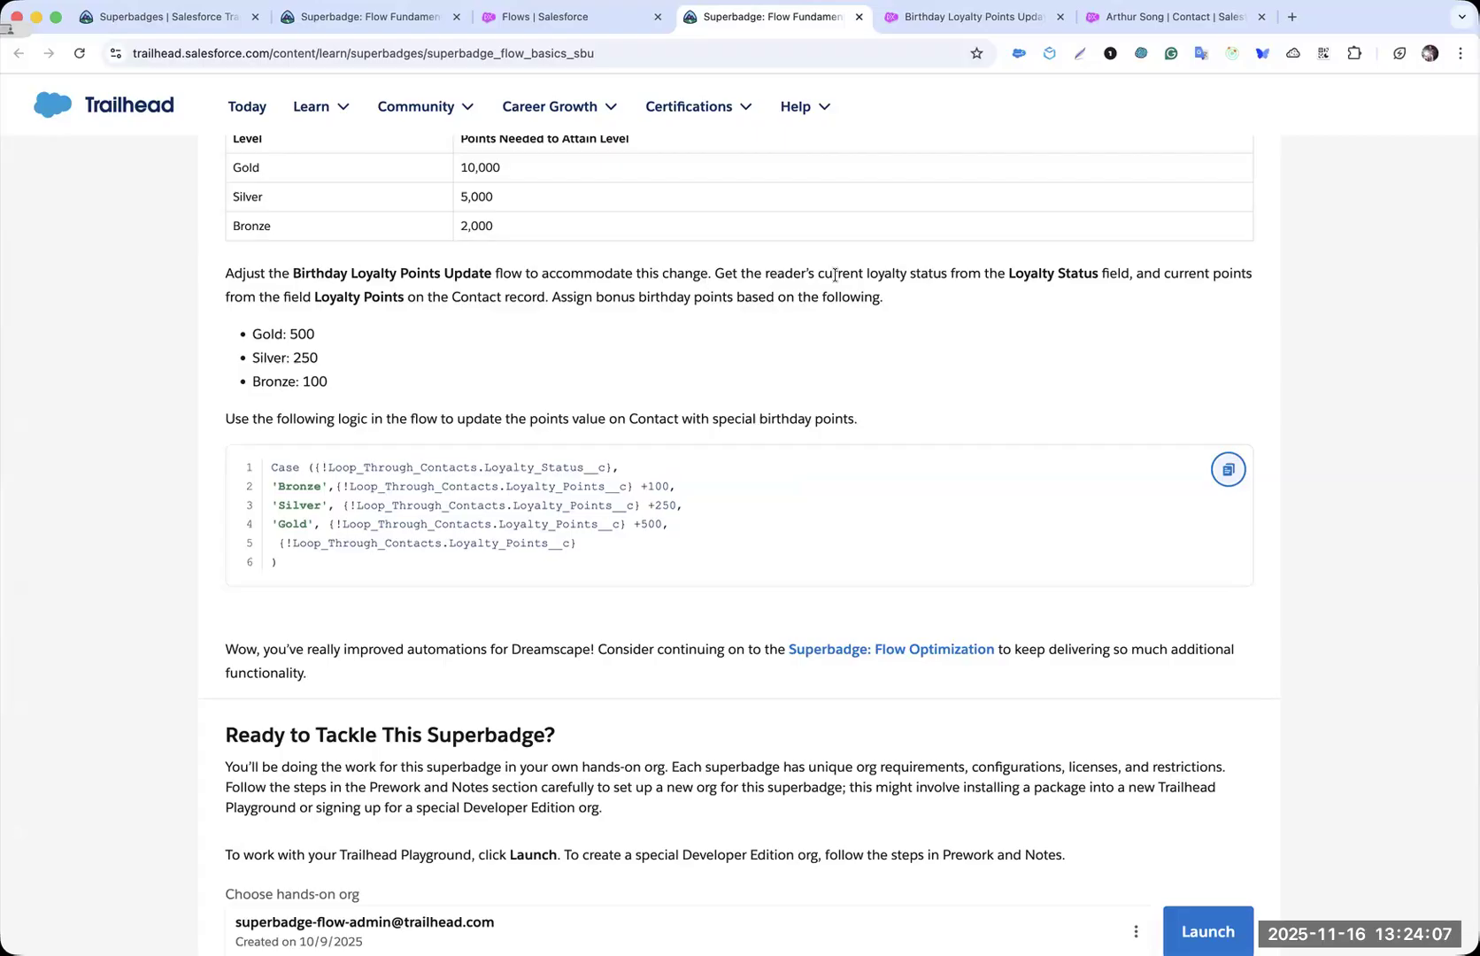
{"action": "left_click_drag", "start_coordinate": [894, 276], "coordinate": [916, 276]}
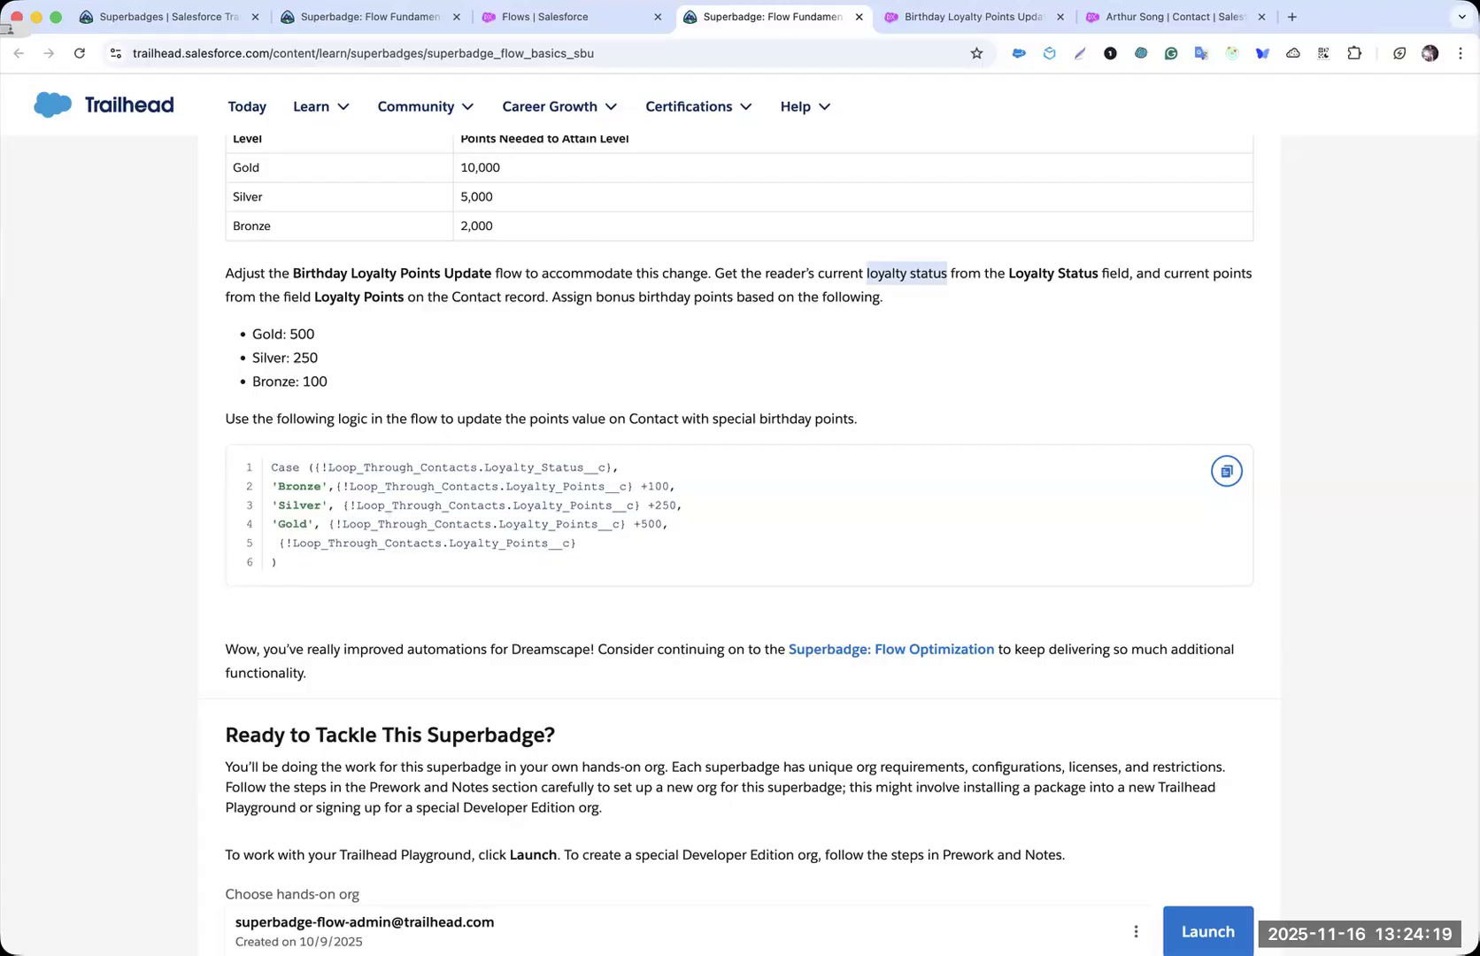
{"action": "left_click", "coordinate": [949, 16]}
{"action": "scroll", "coordinate": [885, 382], "scroll_direction": "up", "scroll_amount": 1}
{"action": "left_click", "coordinate": [626, 672]}
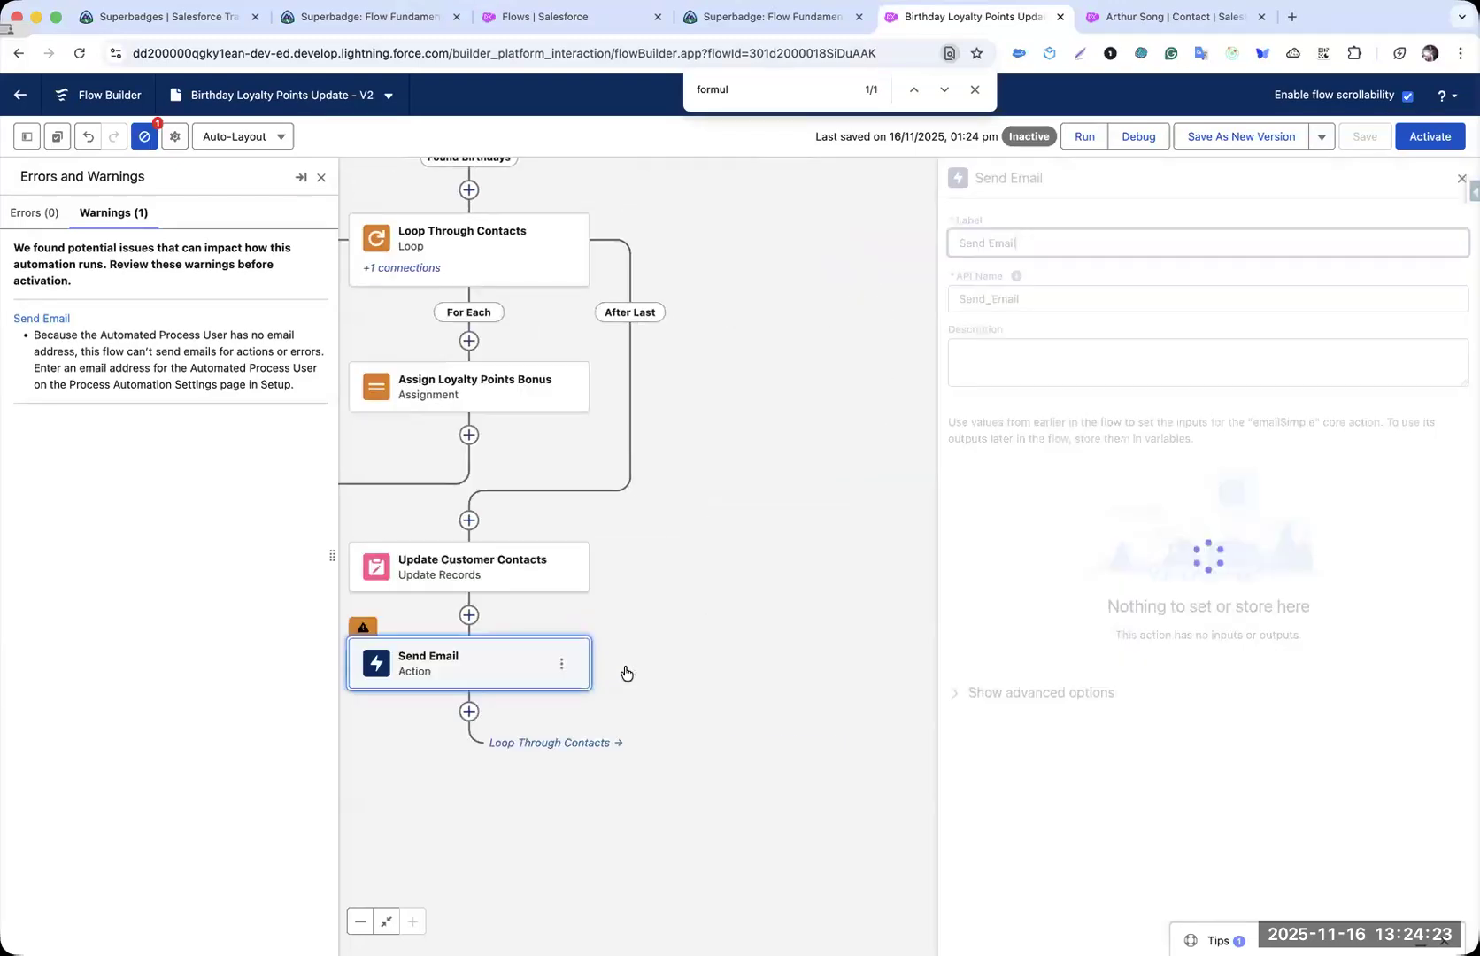
{"action": "scroll", "coordinate": [1089, 541], "scroll_direction": "down", "scroll_amount": 1}
{"action": "scroll", "coordinate": [1089, 542], "scroll_direction": "down", "scroll_amount": 2}
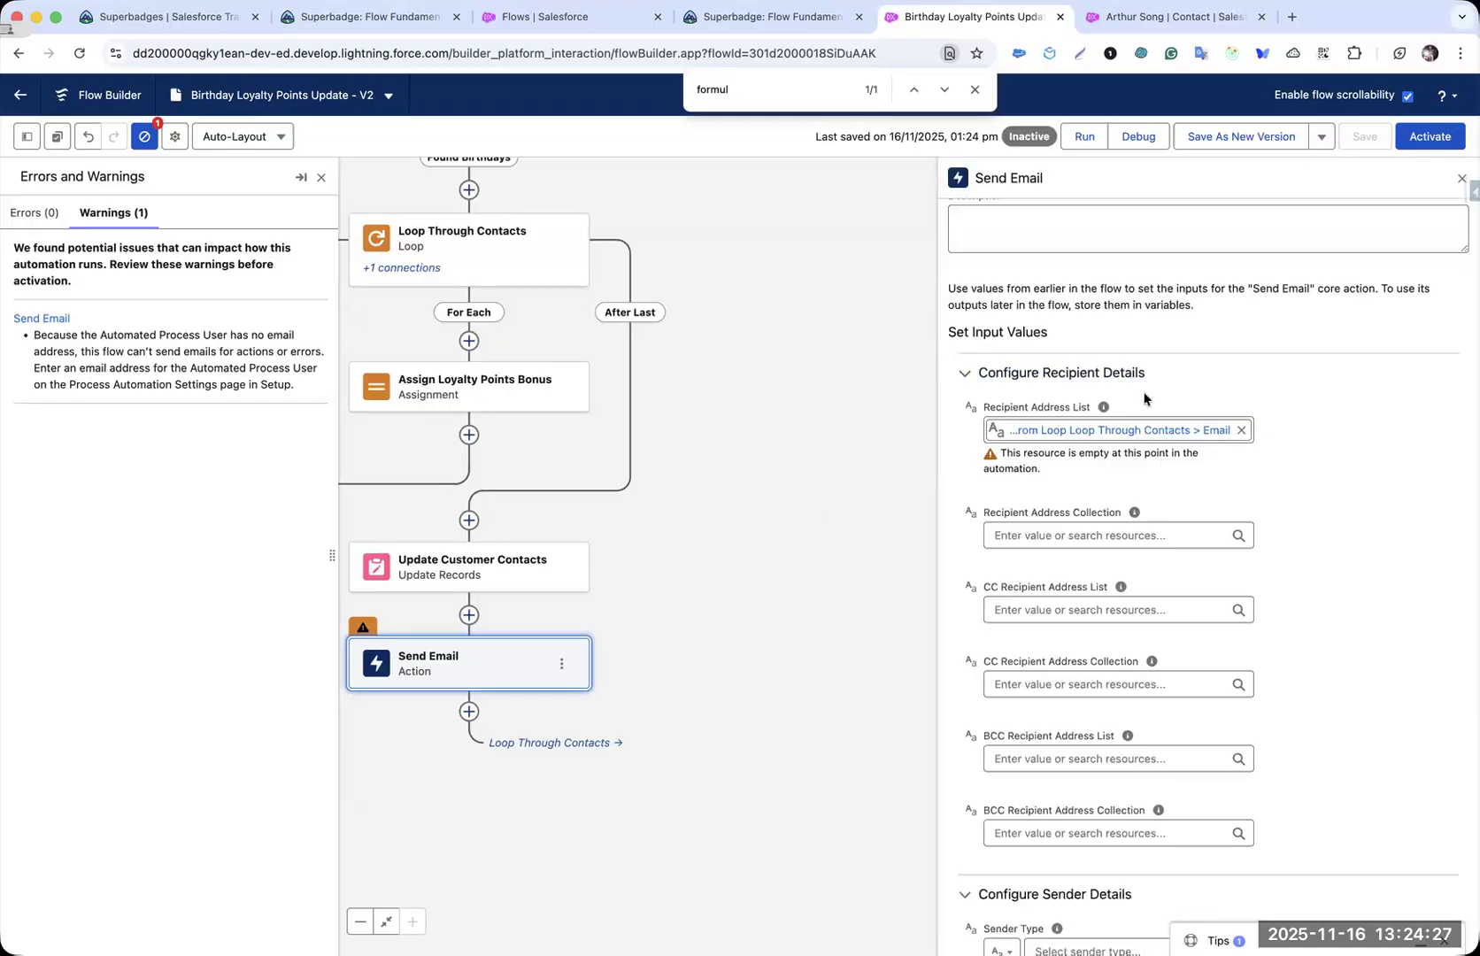
- Activate the Birthday Loyalty Points Update flow and look at its activation status
{"action": "left_click", "coordinate": [1424, 138]}
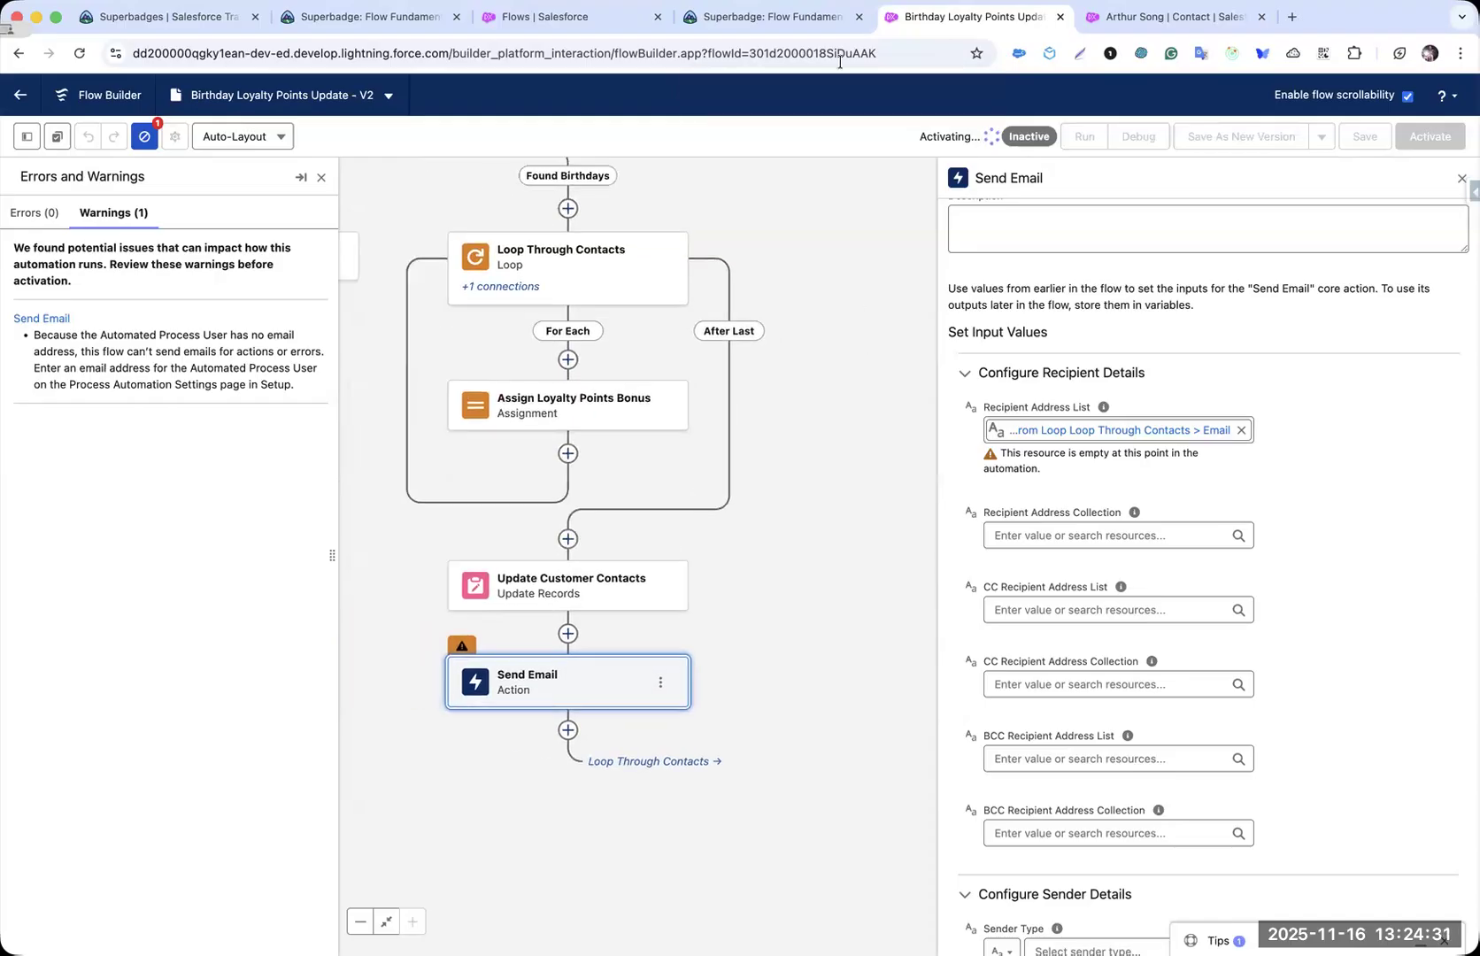
{"action": "left_click", "coordinate": [779, 17]}
{"action": "left_click", "coordinate": [959, 13]}
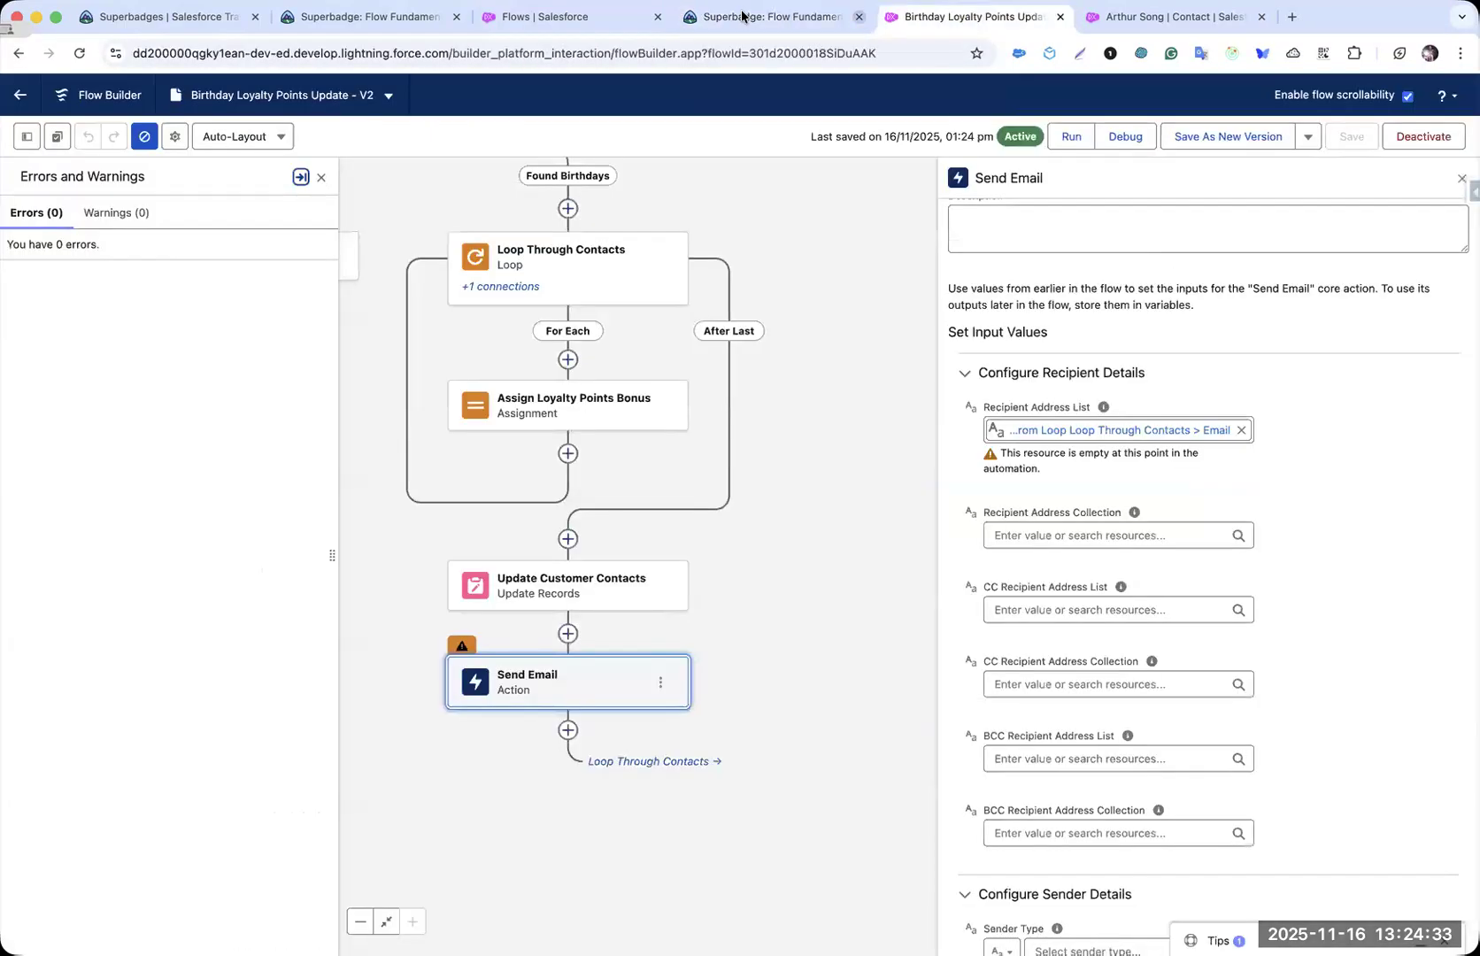
- Run the Trailhead check for challenge 3, Update the Birthday Loyalty Points Update Flow, and view the superbadge result
{"action": "left_click", "coordinate": [743, 15]}
{"action": "scroll", "coordinate": [762, 504], "scroll_direction": "down", "scroll_amount": 10}
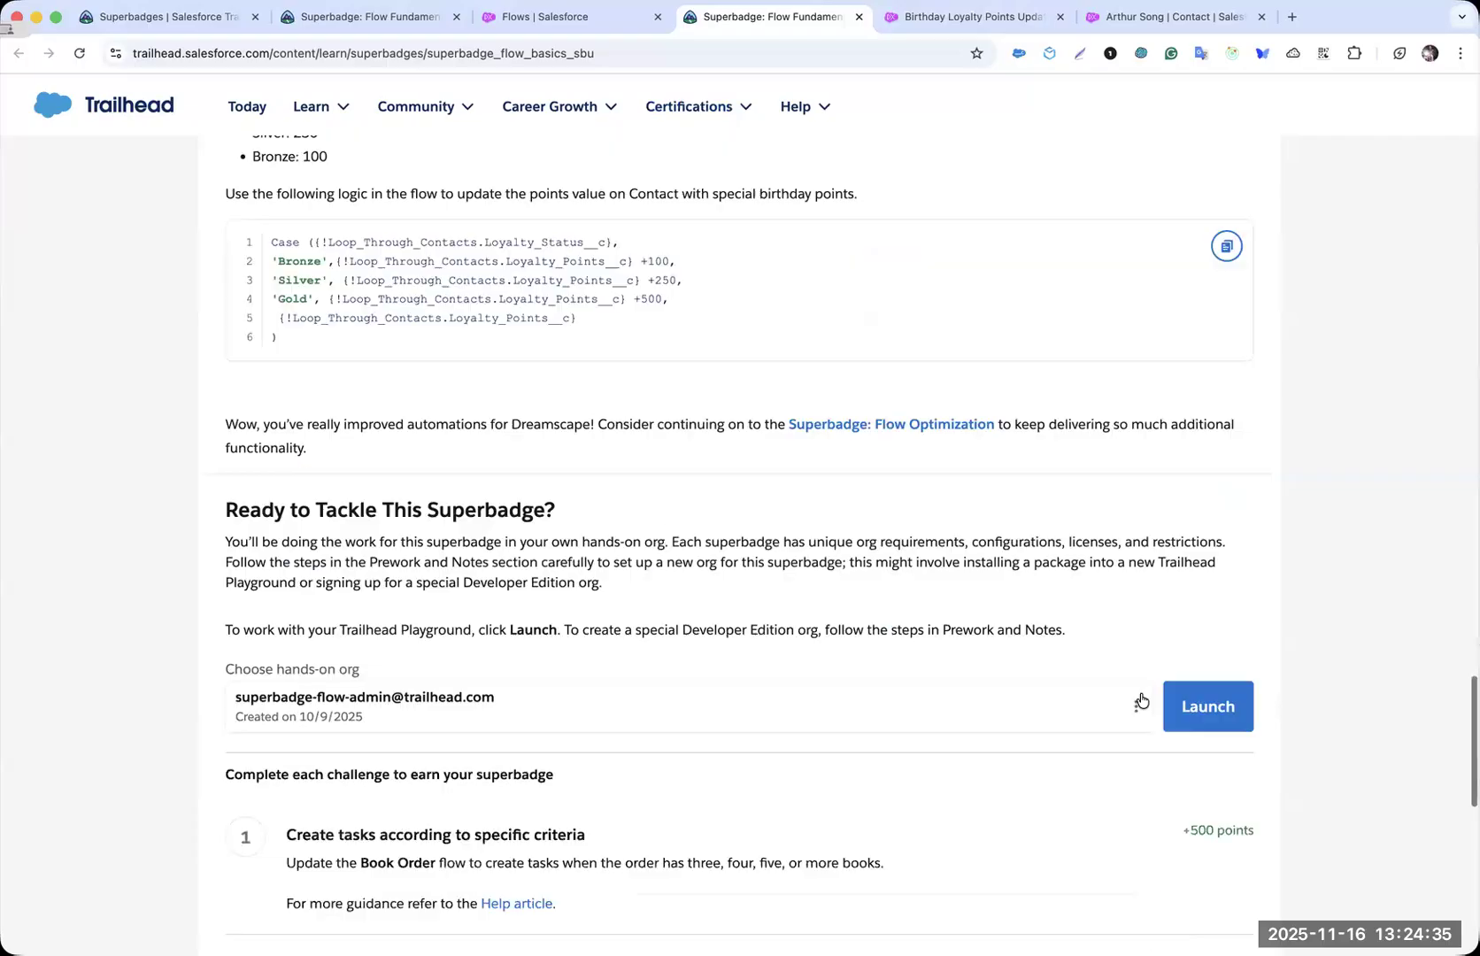
{"action": "left_click", "coordinate": [1180, 630]}
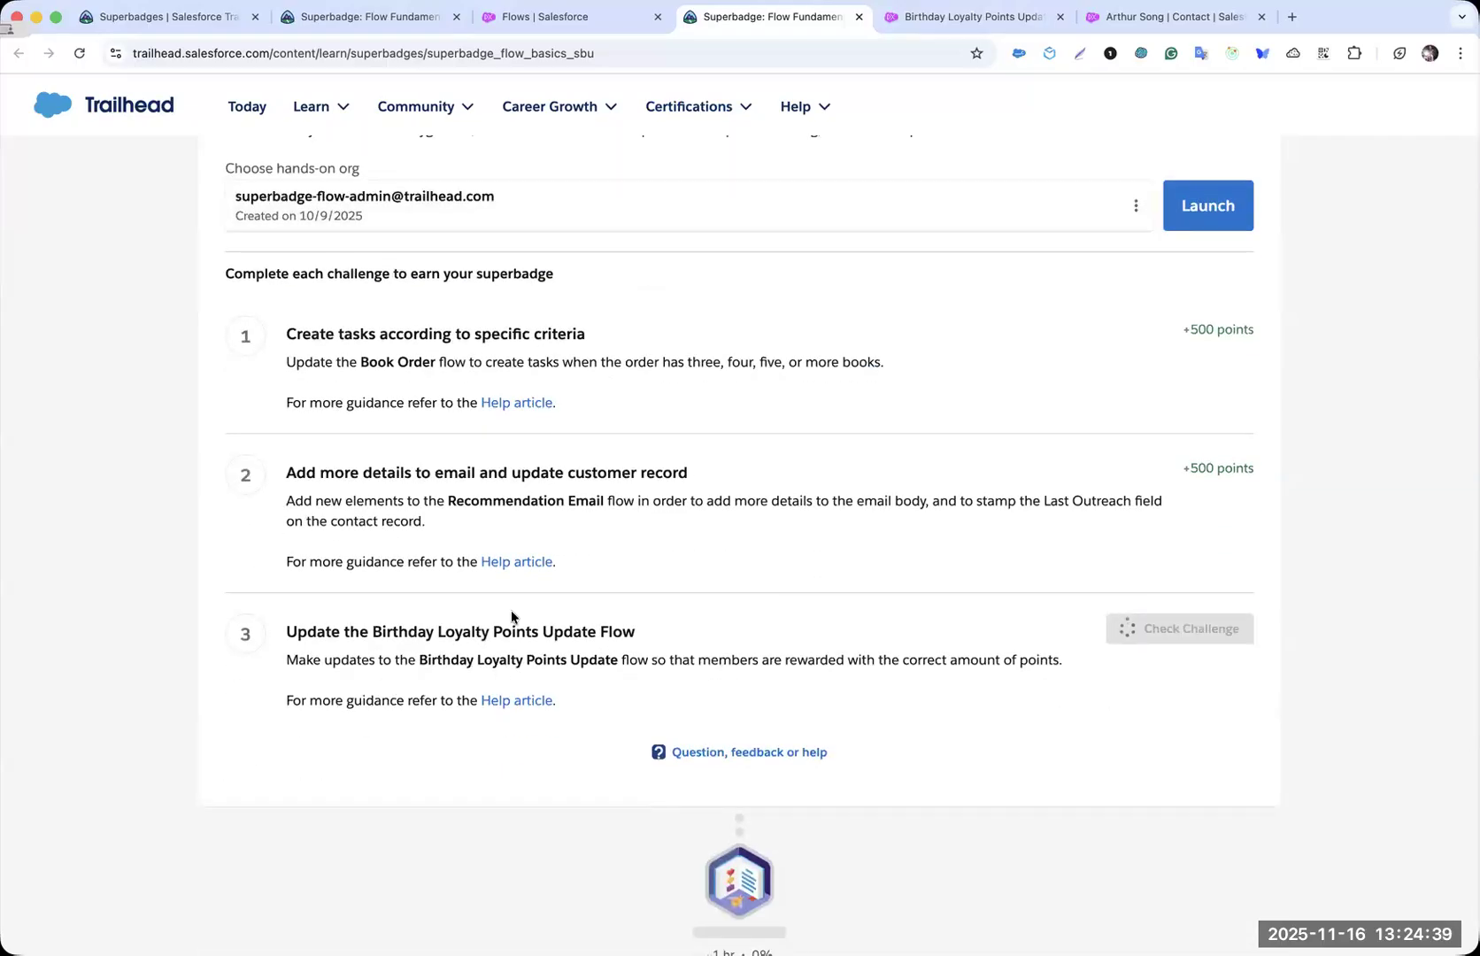
{"action": "scroll", "coordinate": [511, 608], "scroll_direction": "up", "scroll_amount": 1}
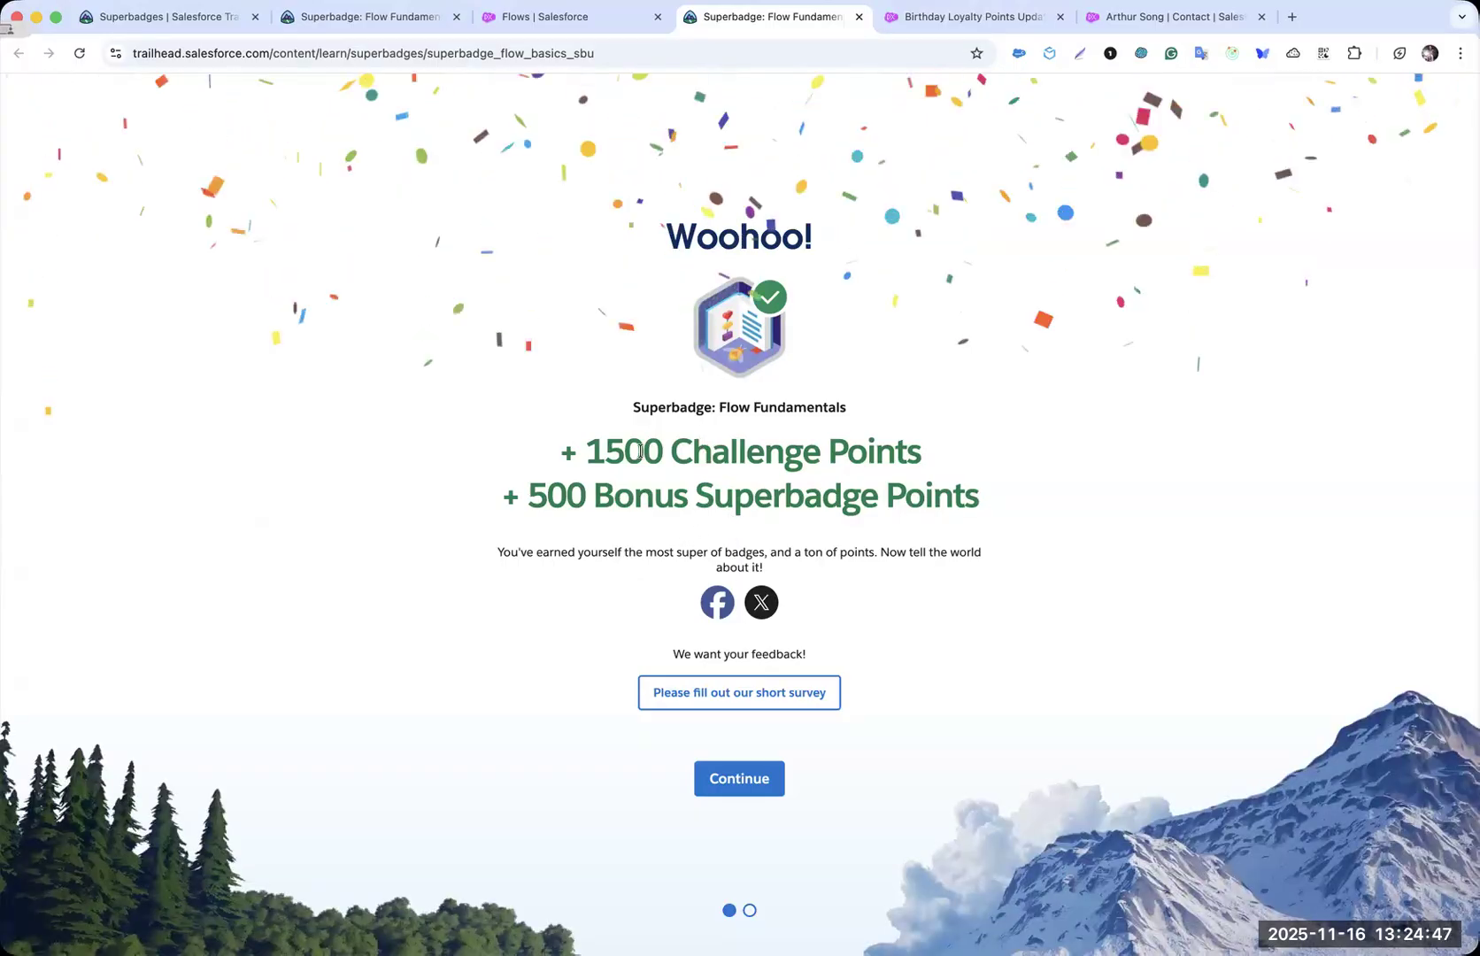
{"action": "left_click_drag", "start_coordinate": [559, 450], "coordinate": [1027, 501]}
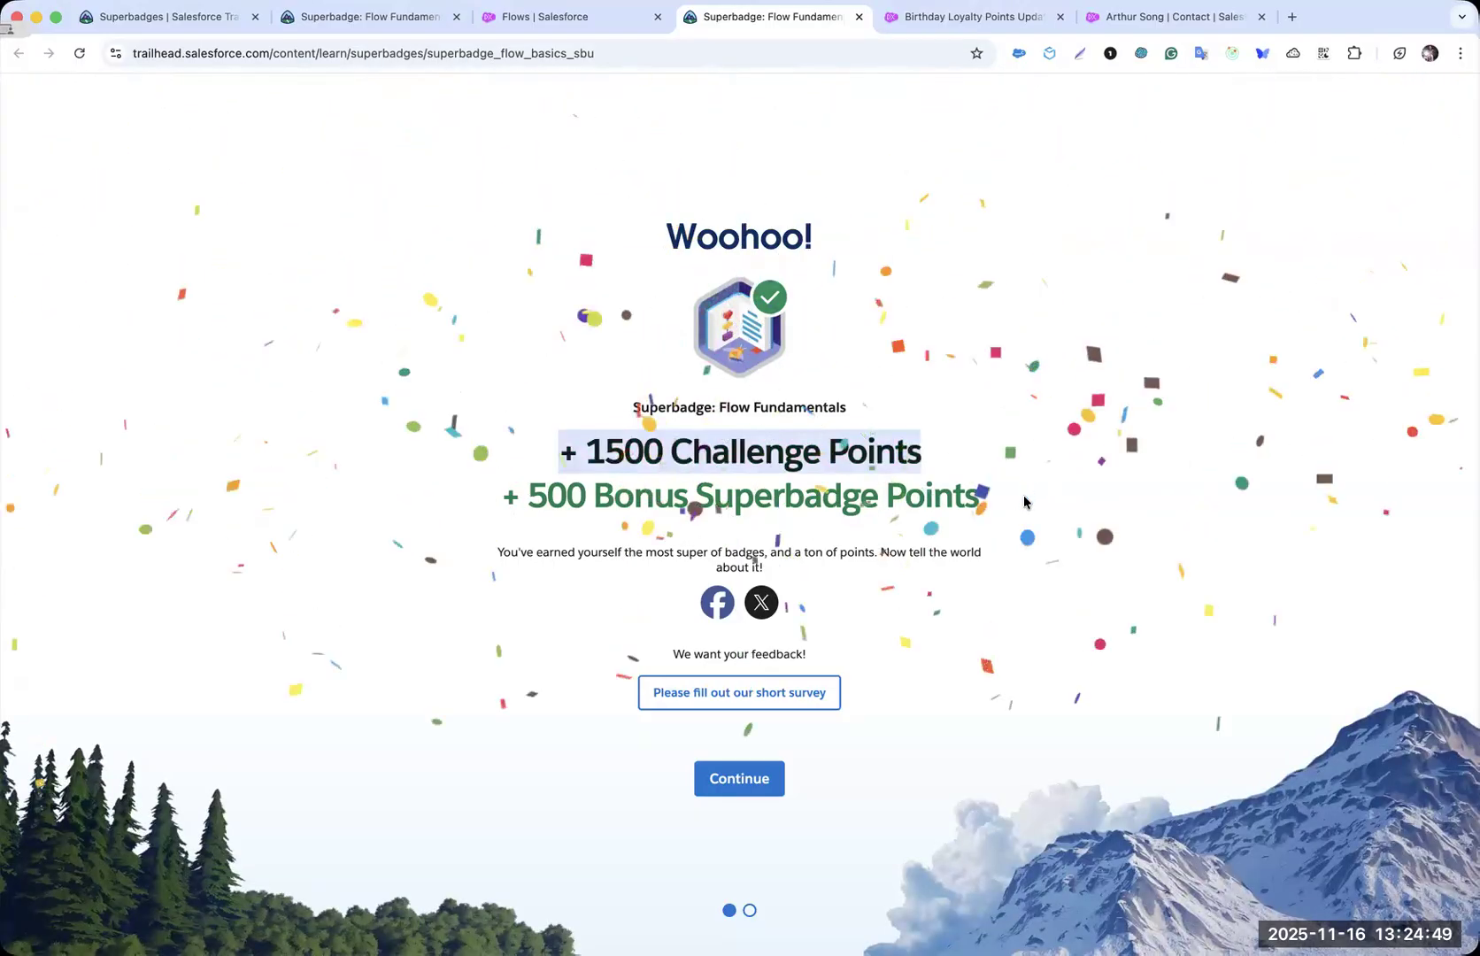